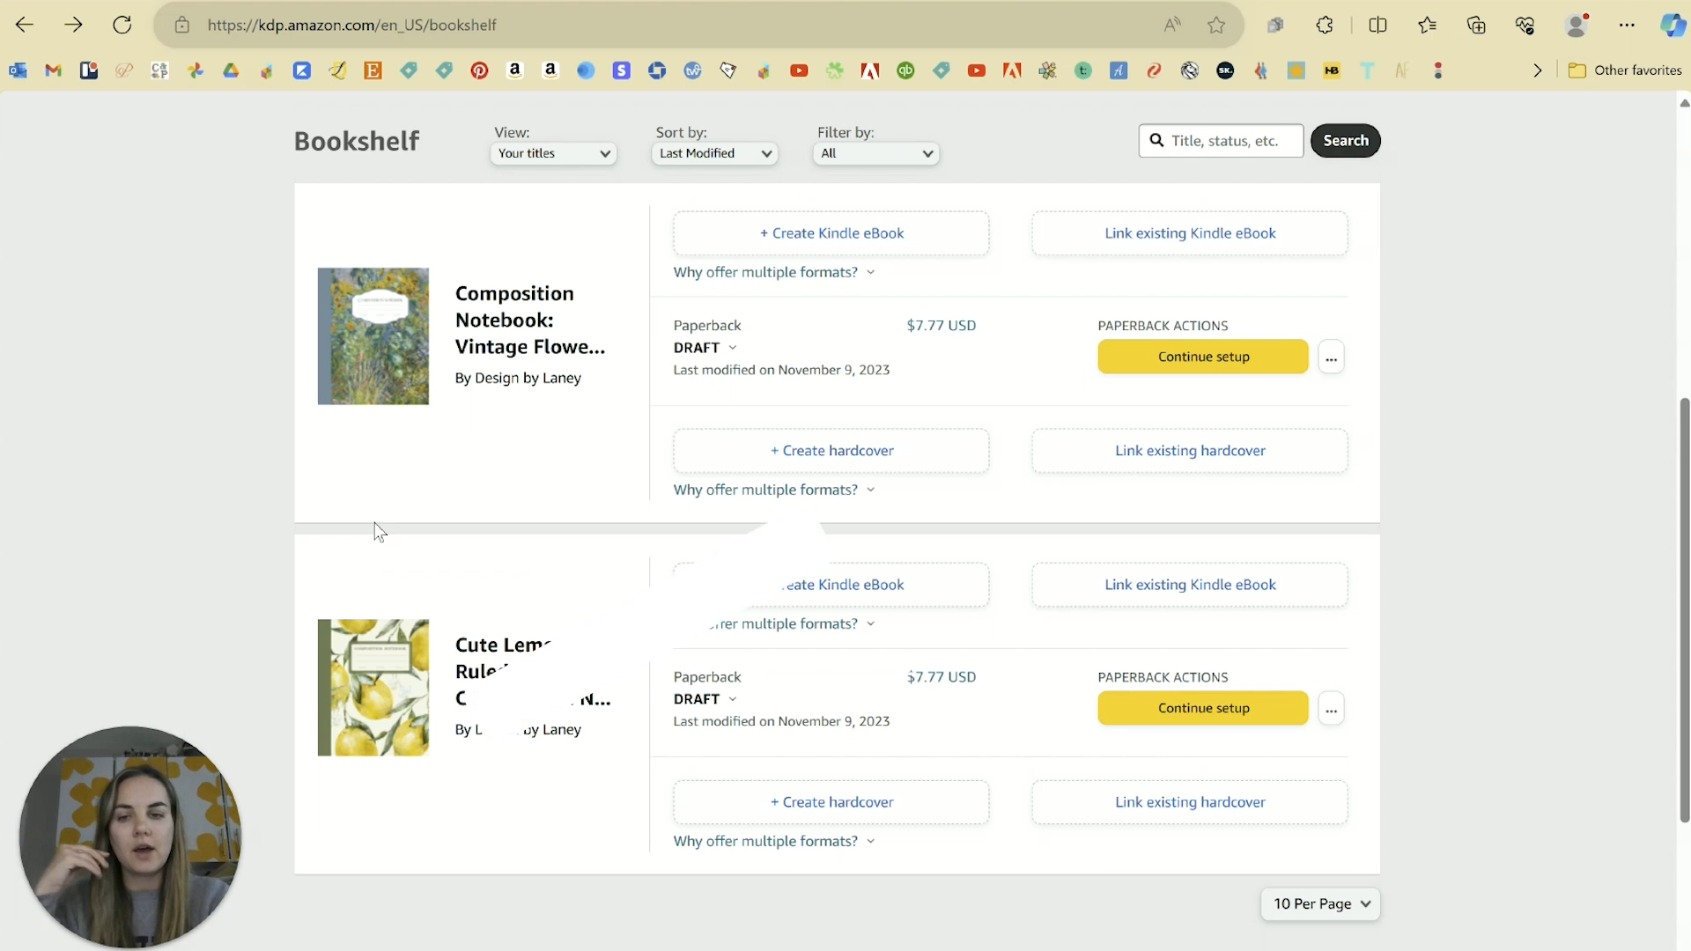
pyautogui.scroll(-3, 1453, 516)
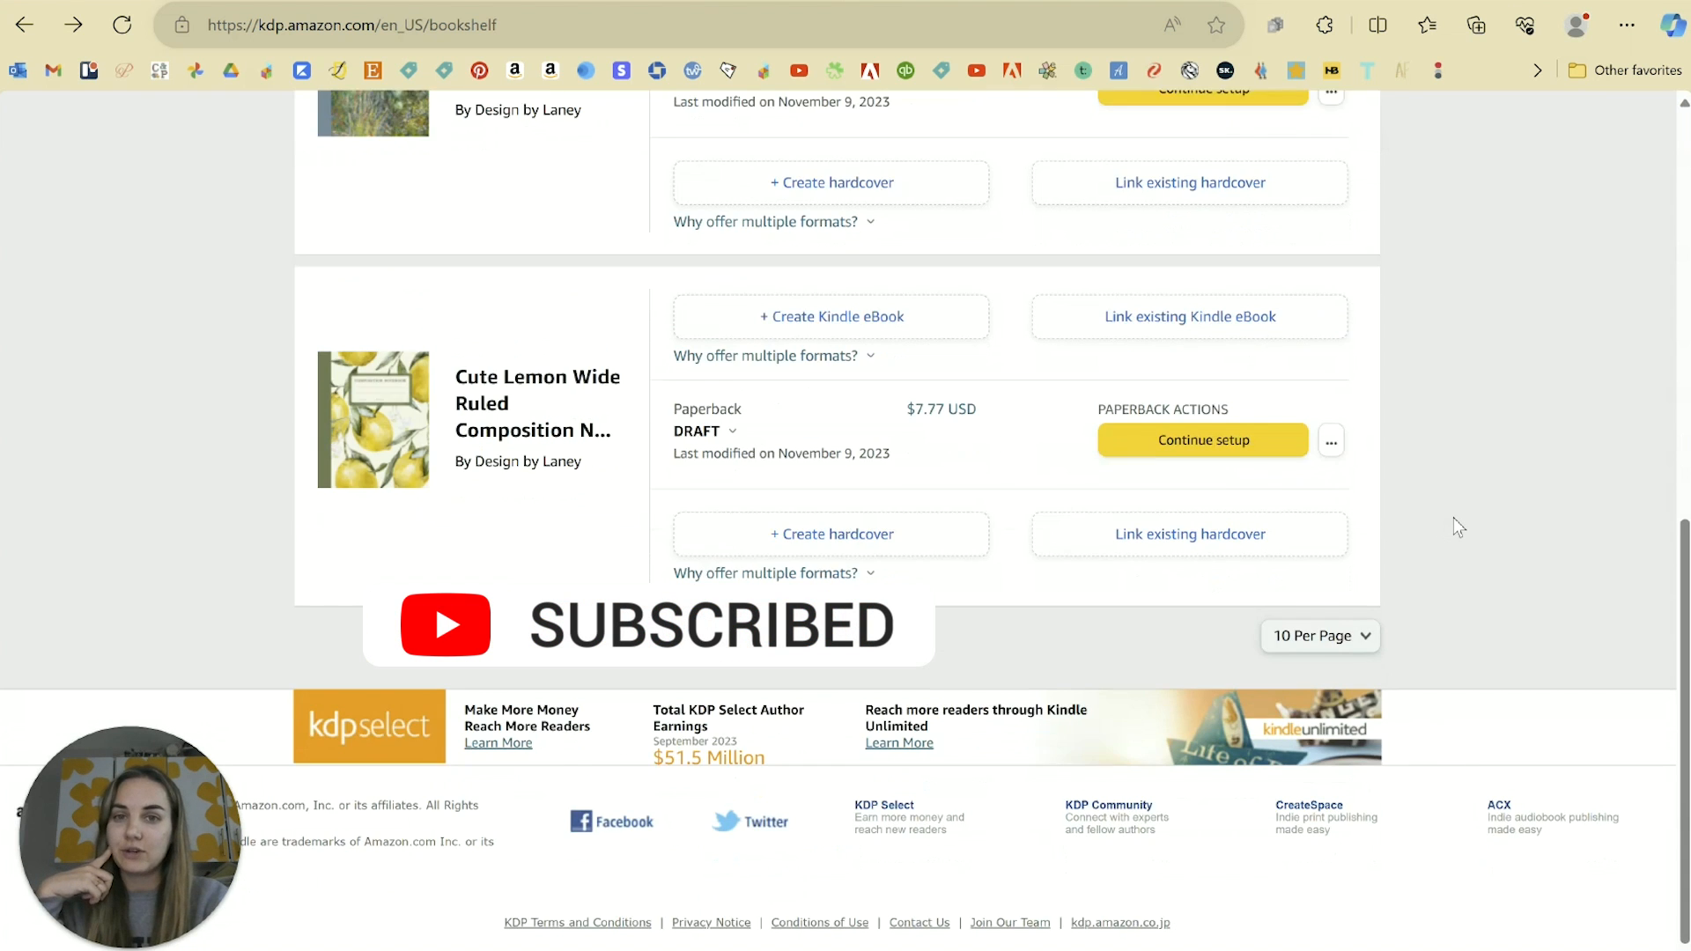
pyautogui.scroll(4, 1453, 516)
pyautogui.scroll(-1, 1453, 516)
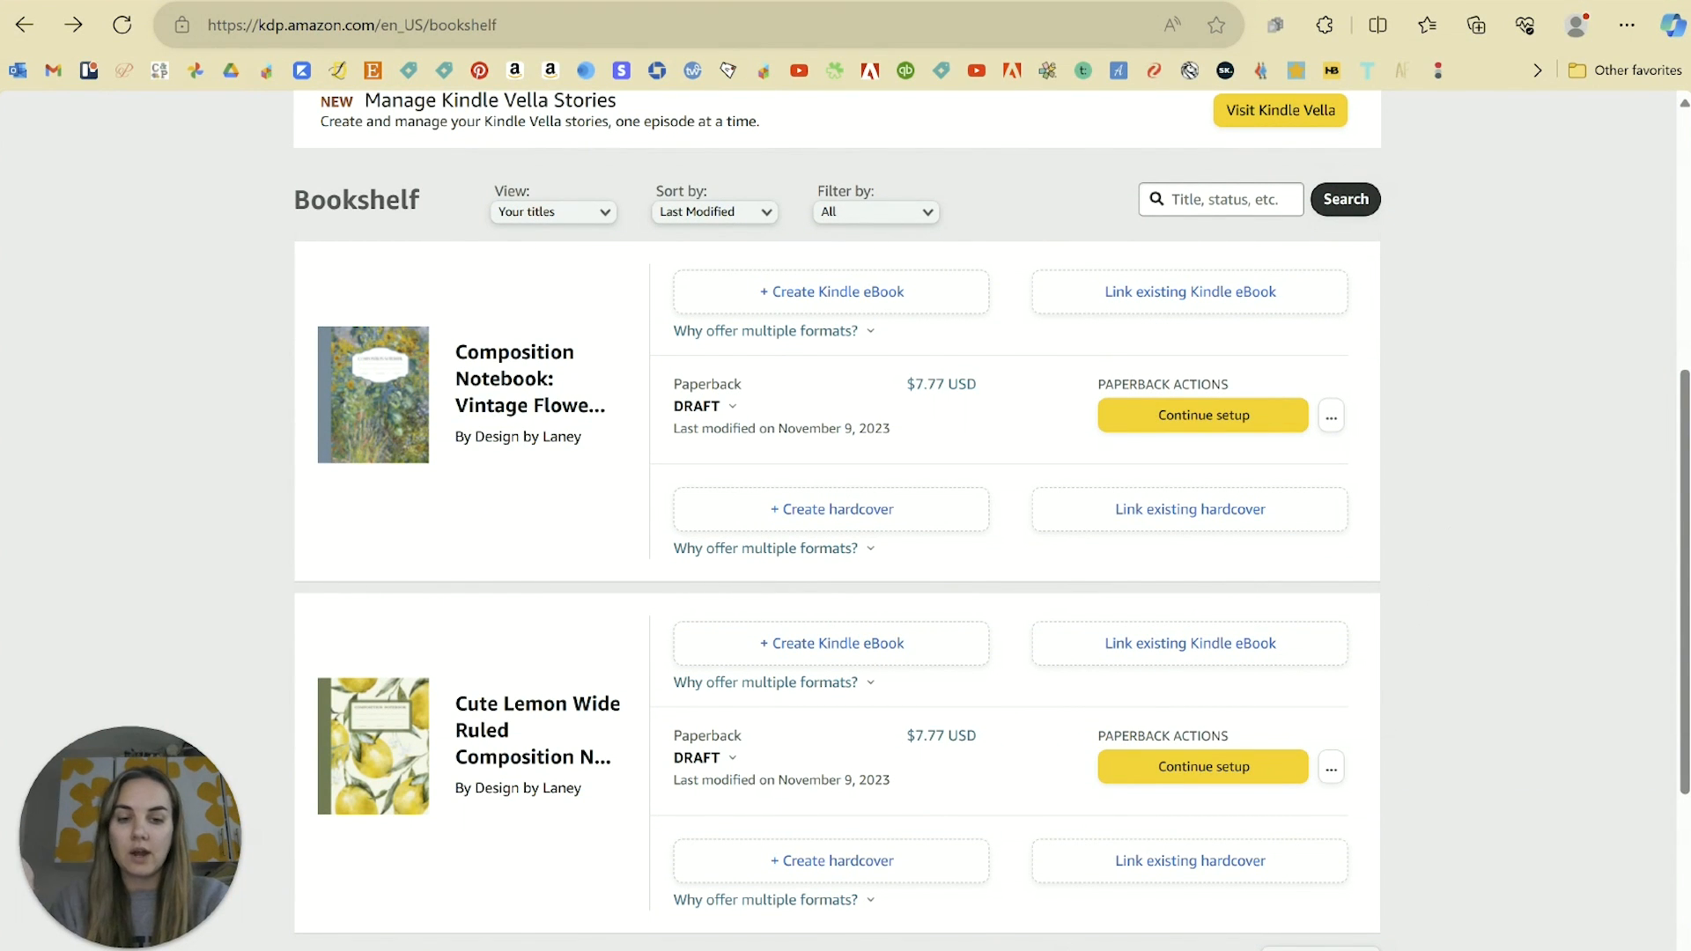
# Step: Switch to File Explorer and display the KDP folder's contents as large icons
pyautogui.click(1046, 950)
pyautogui.click(335, 371)
pyautogui.click(597, 35)
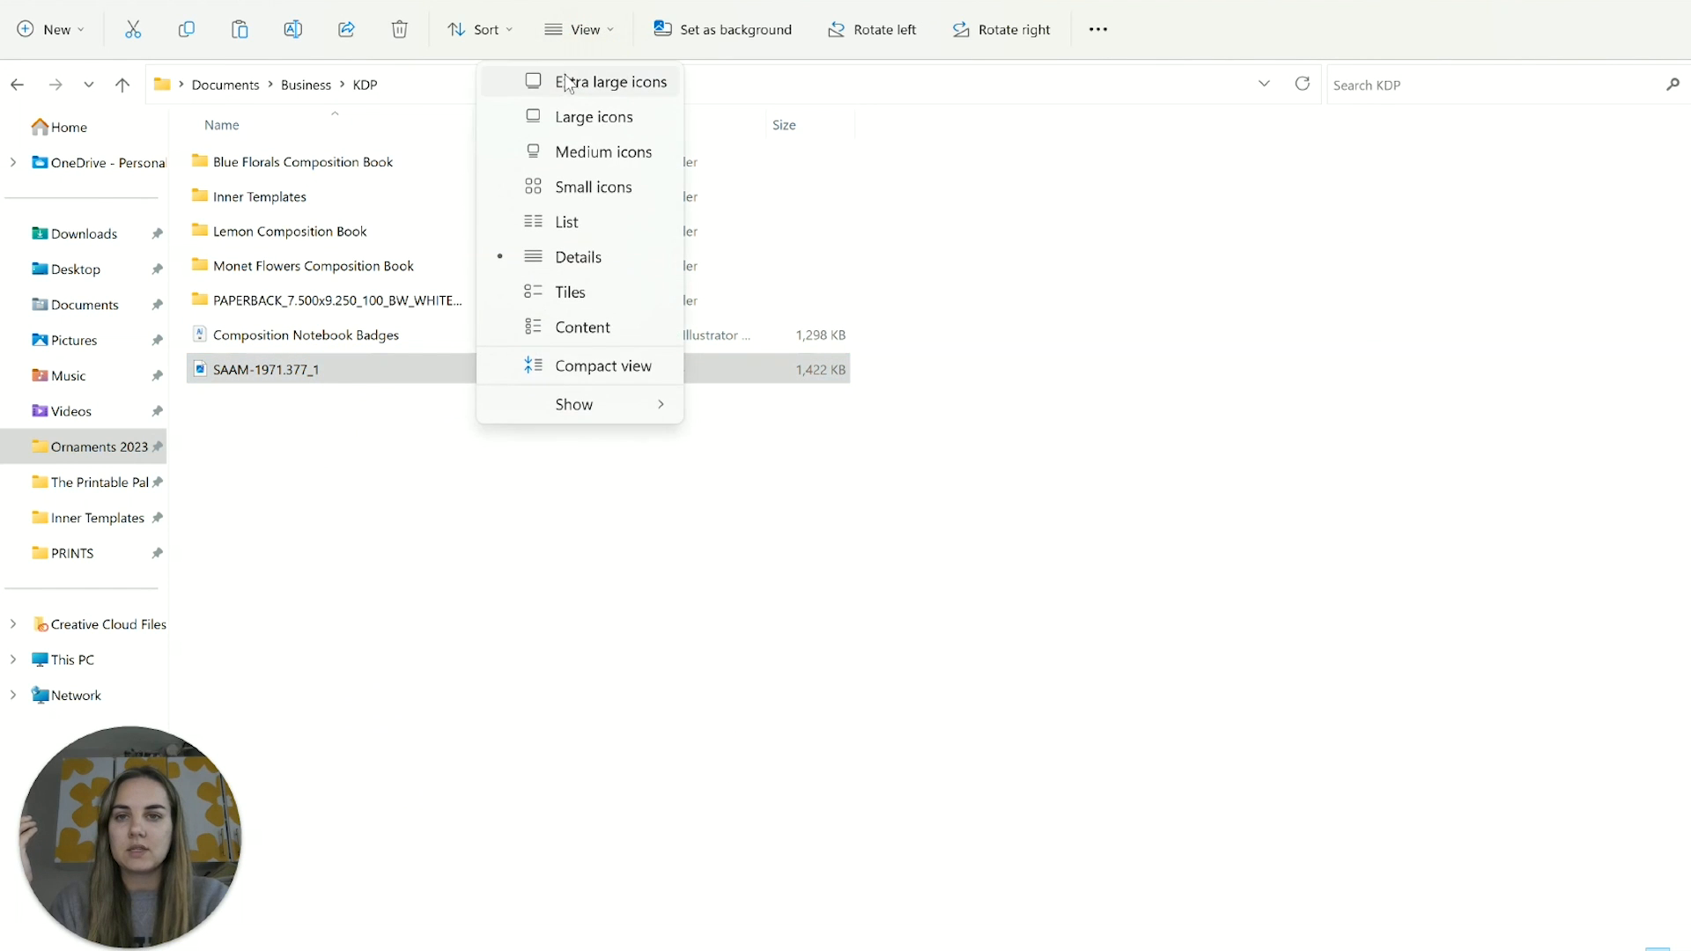
pyautogui.click(577, 113)
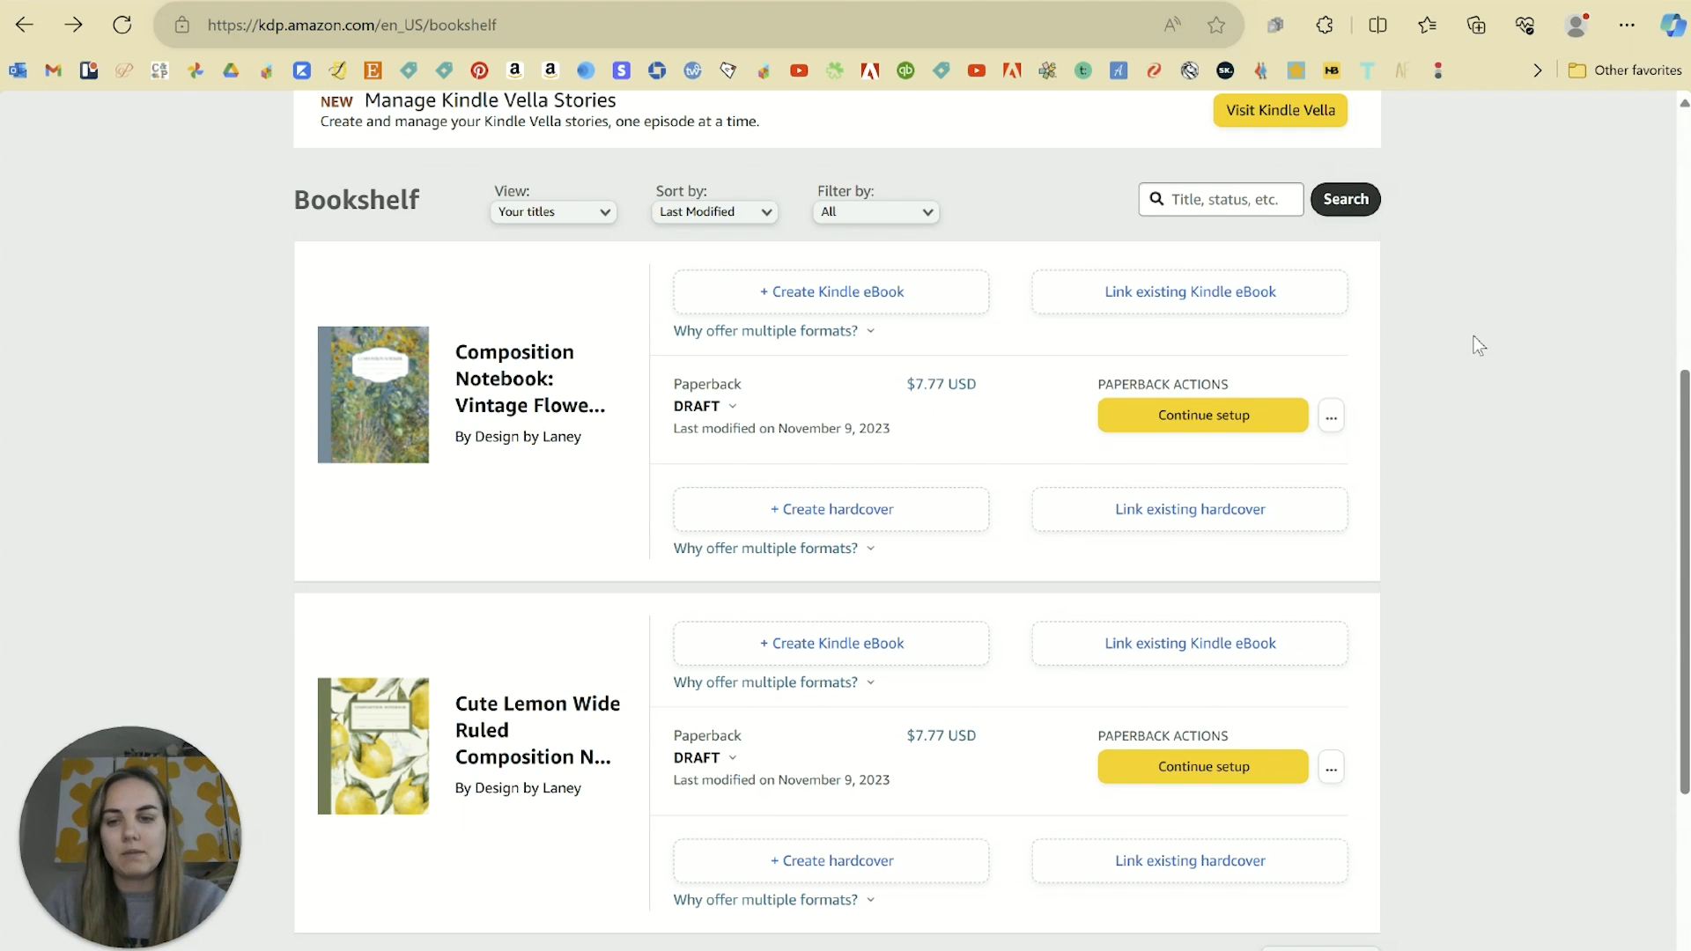
# Step: Examine the template download options on the Paperback and Hardcover Manuscript Templates help page
pyautogui.scroll(-1, 1568, 308)
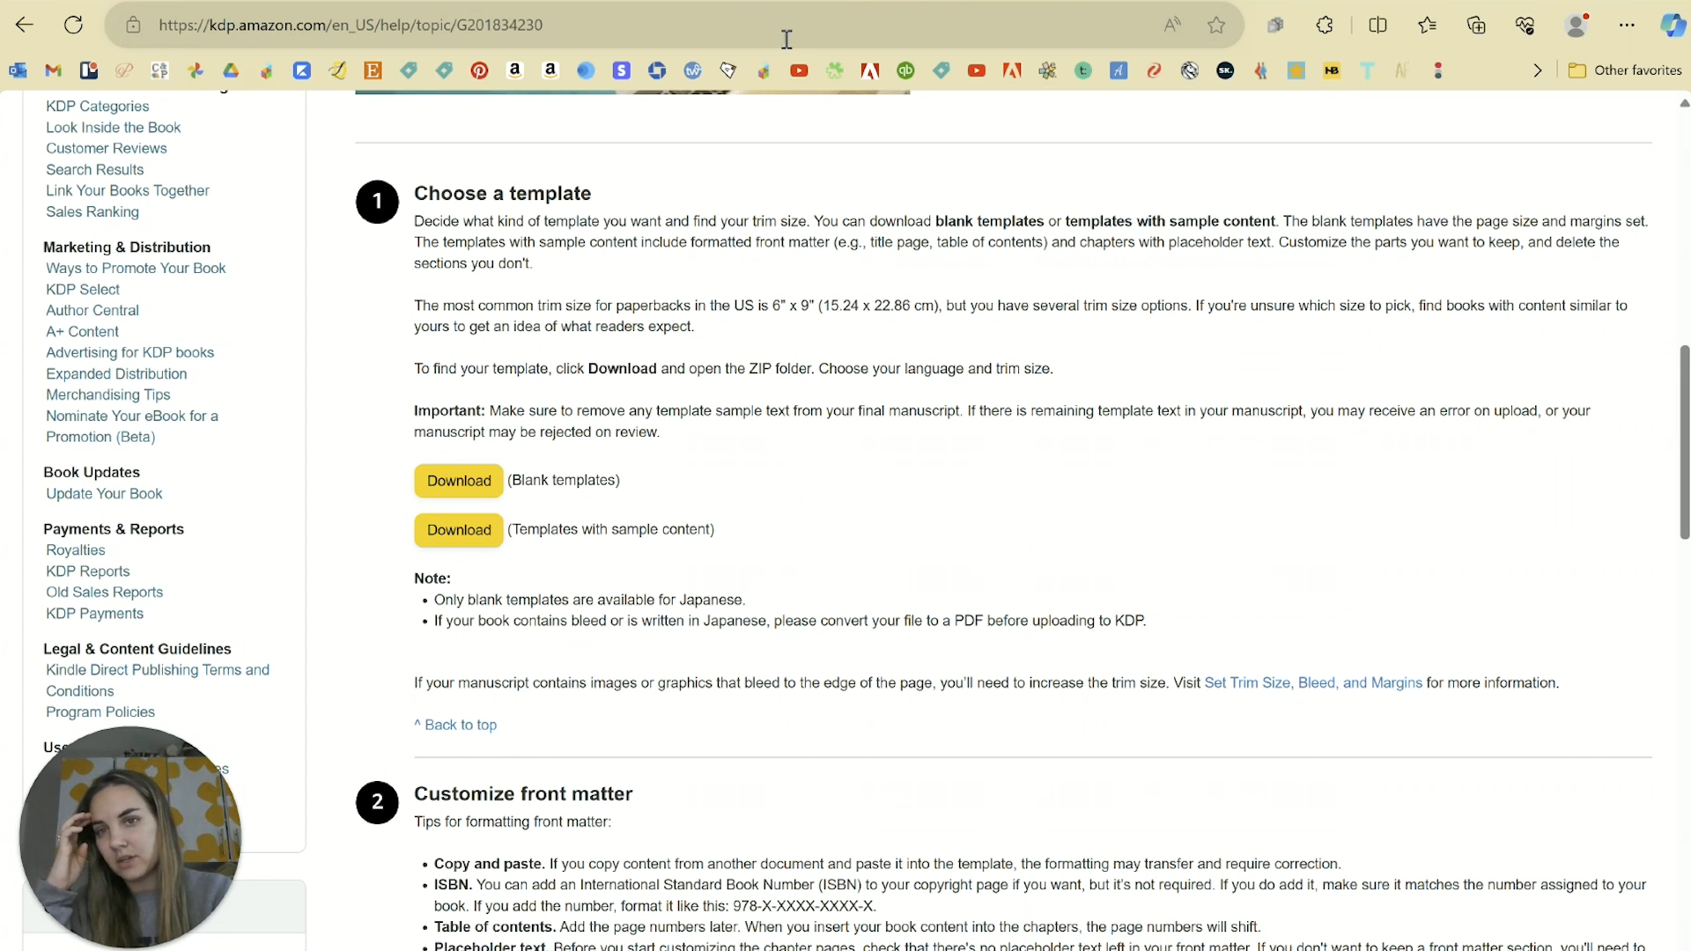
pyautogui.scroll(15, 556, 303)
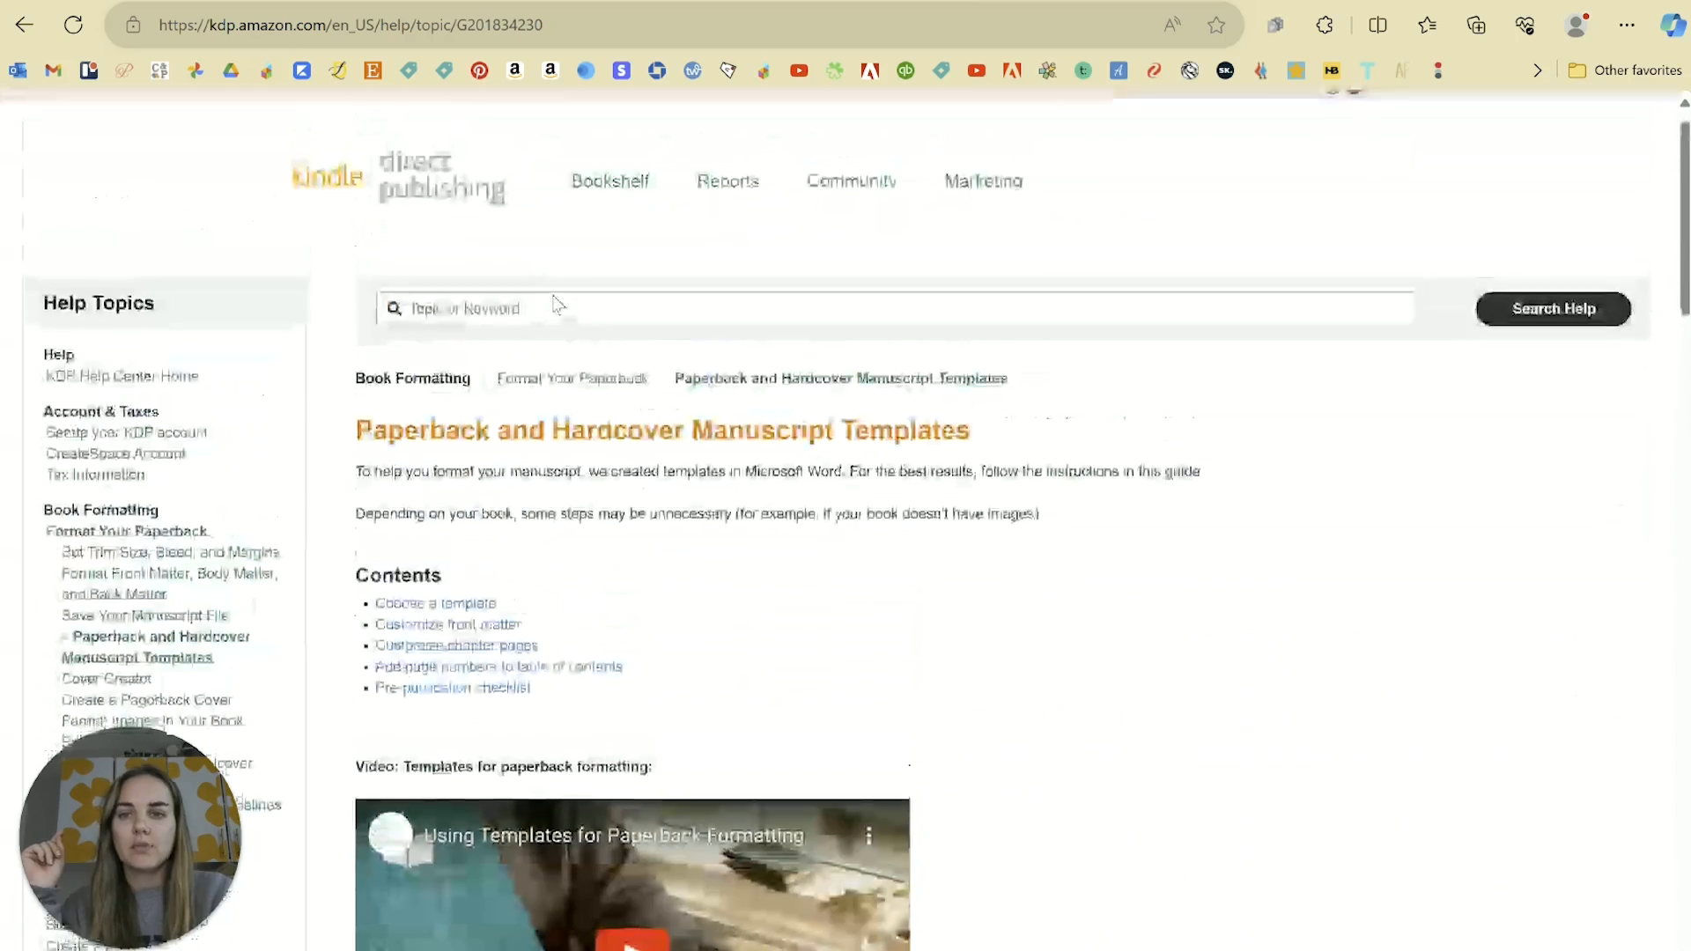
pyautogui.scroll(-8, 921, 570)
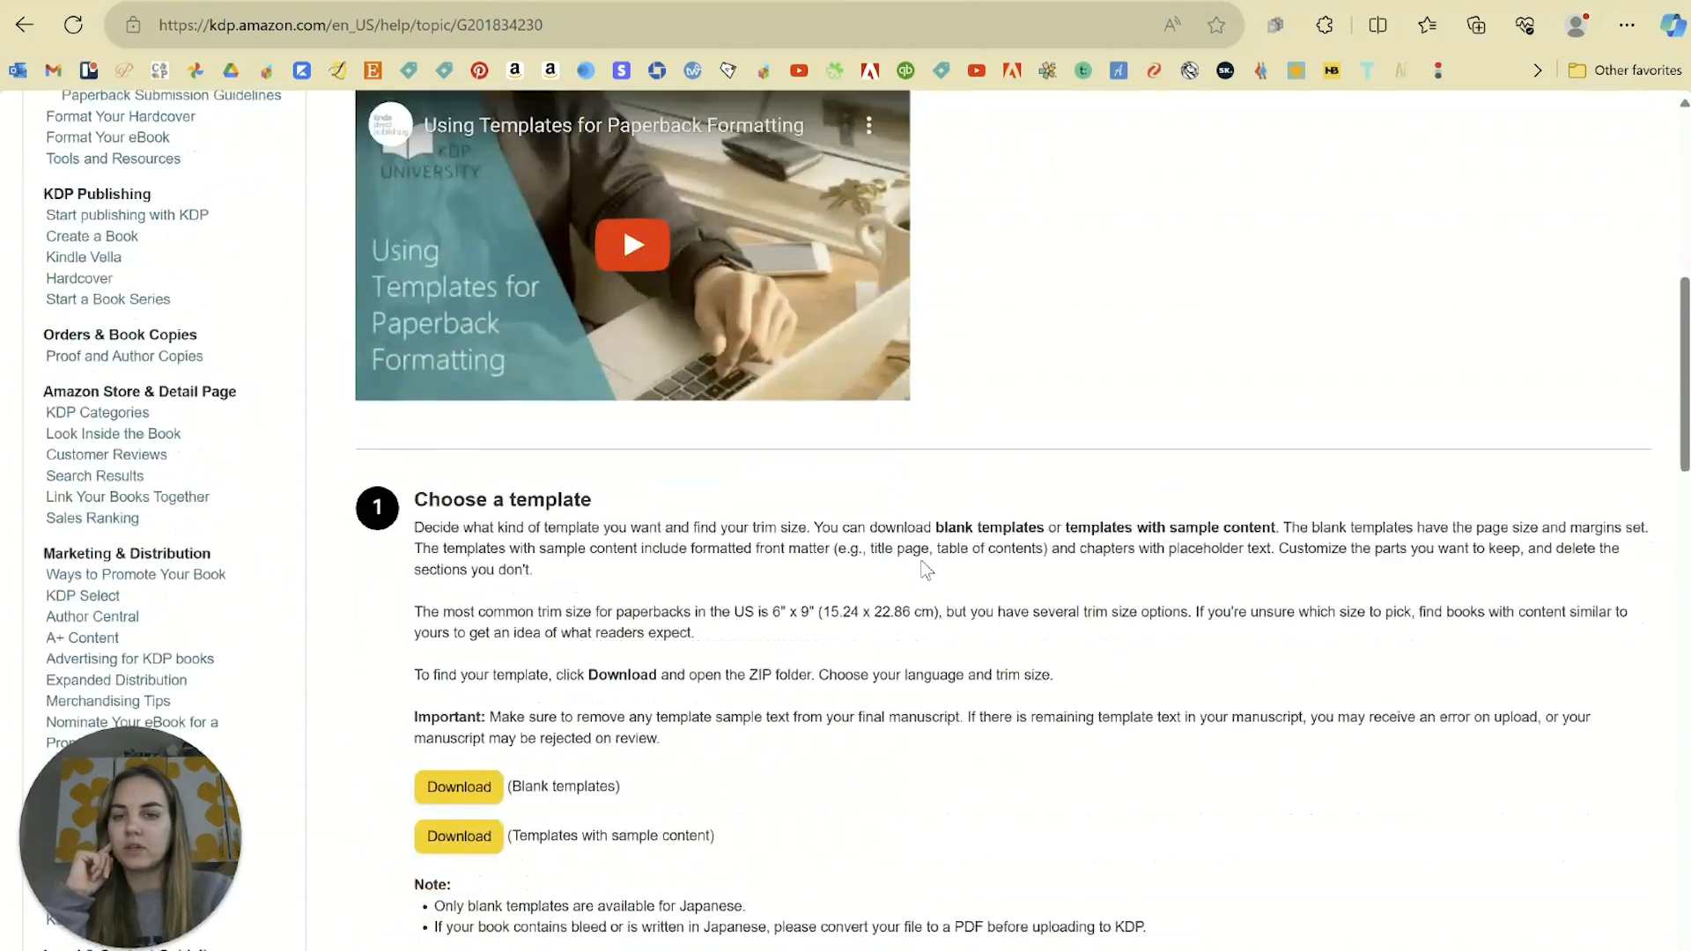
pyautogui.scroll(-4, 922, 570)
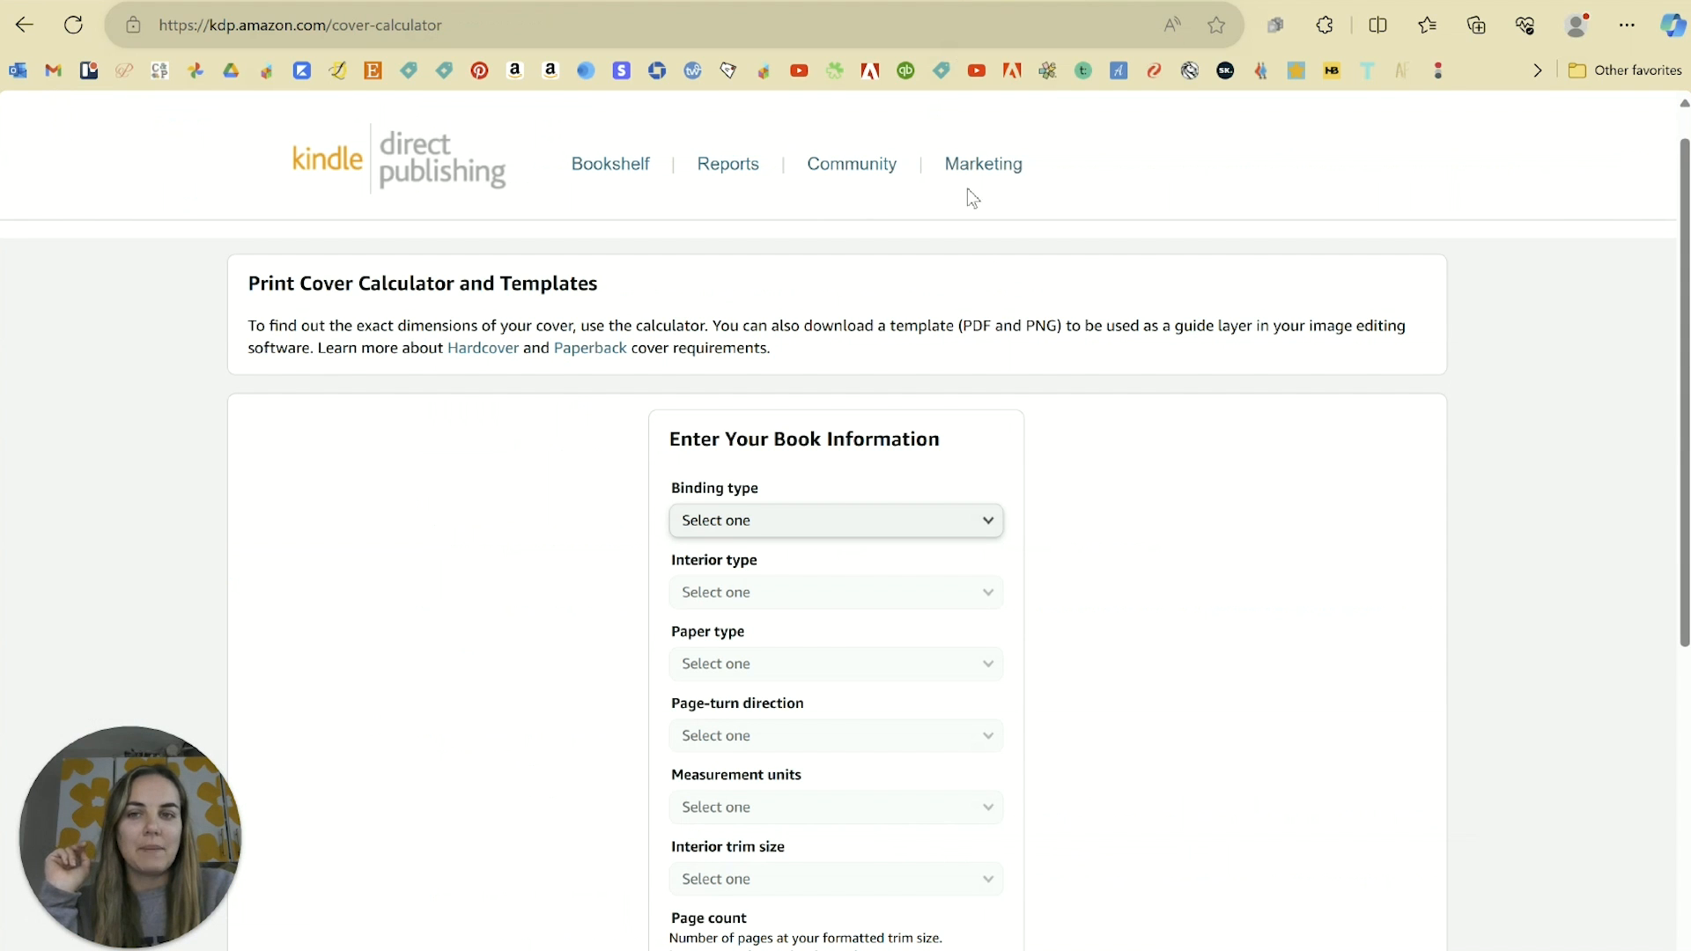
# Step: Set the print cover calculator to Paperback binding, Black & white interior and White paper
pyautogui.scroll(-2, 1103, 522)
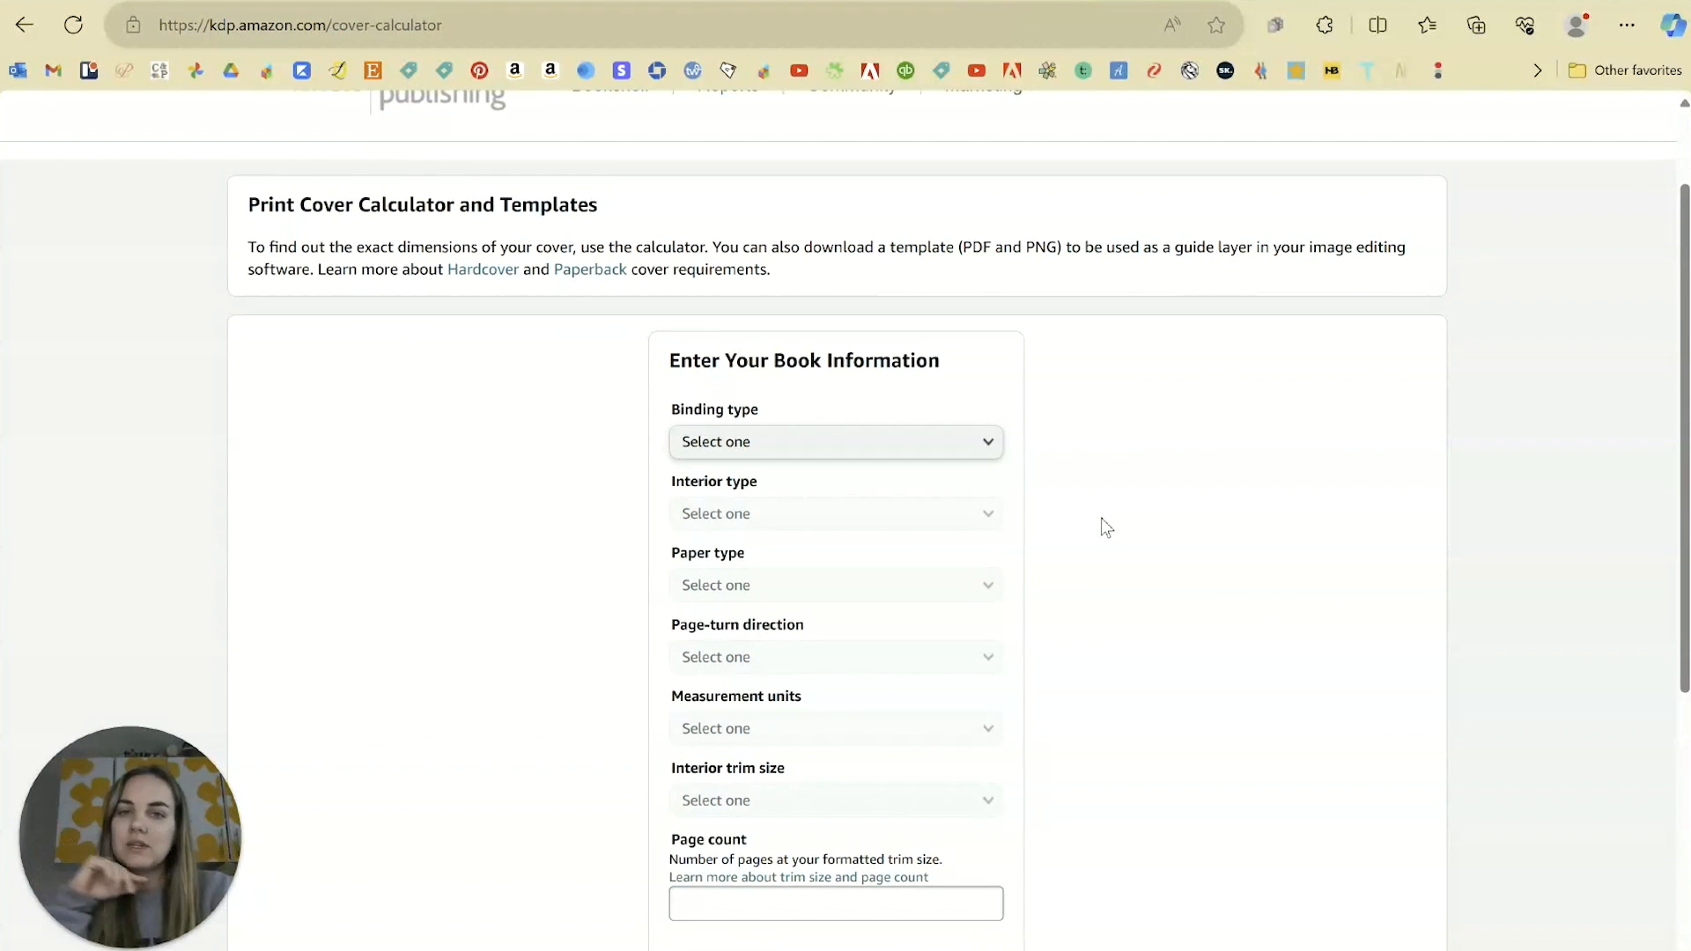
pyautogui.scroll(-2, 1106, 526)
pyautogui.scroll(3, 1106, 527)
pyautogui.scroll(-1, 1106, 527)
pyautogui.scroll(2, 1101, 518)
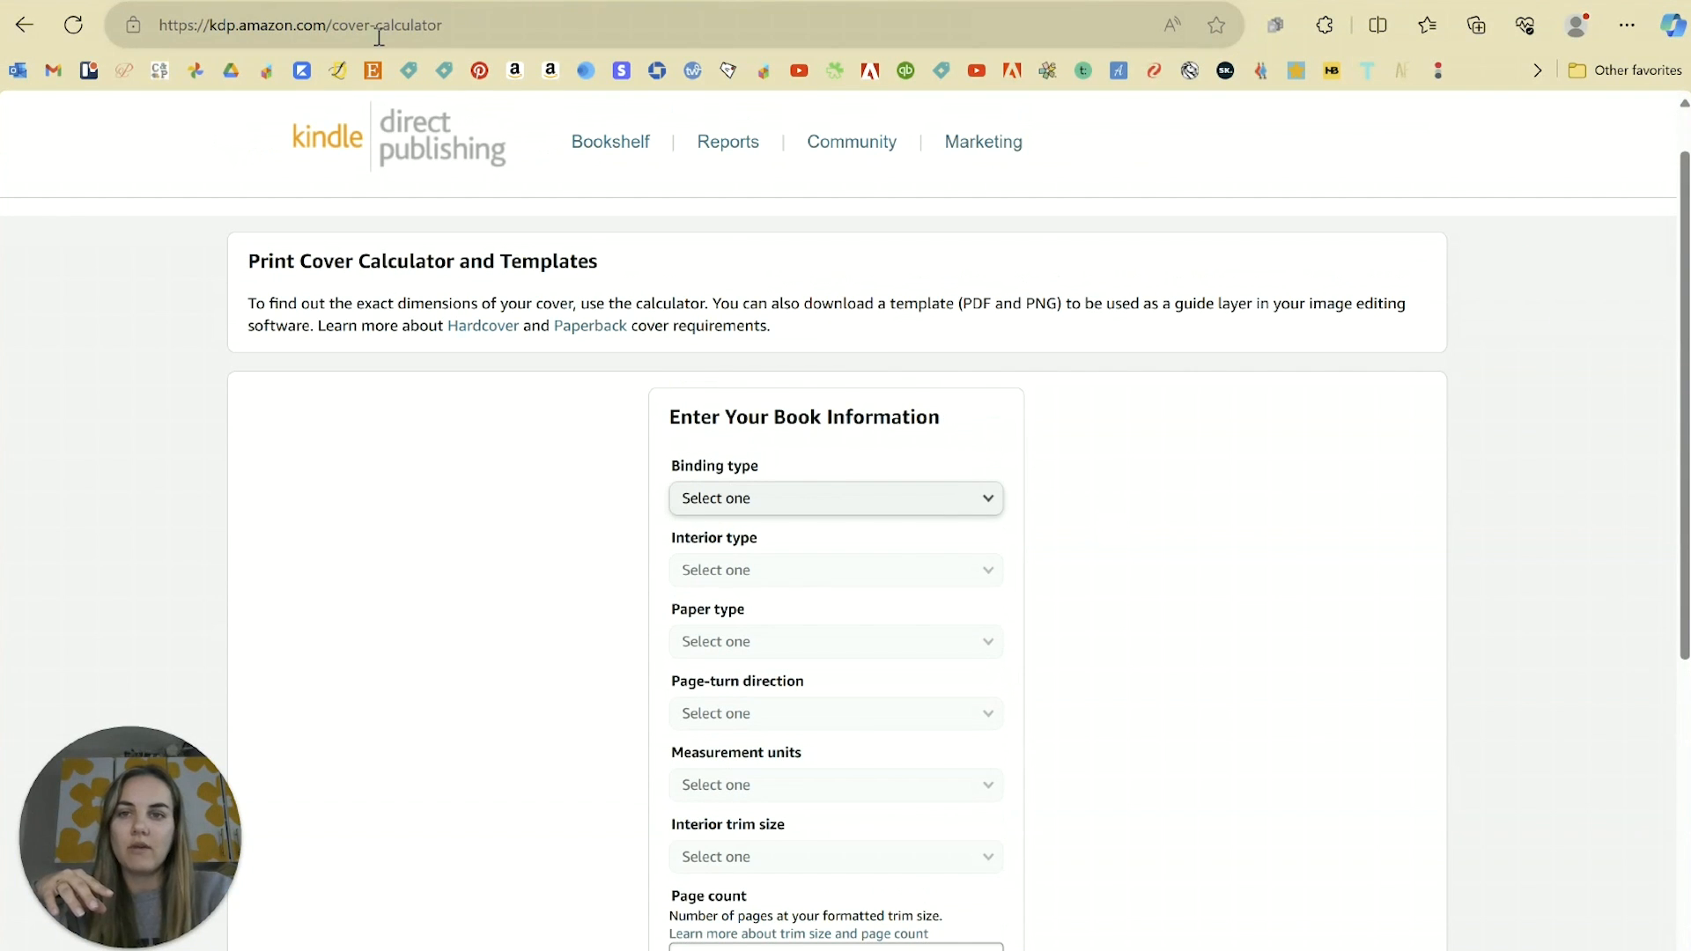
pyautogui.scroll(-4, 1259, 603)
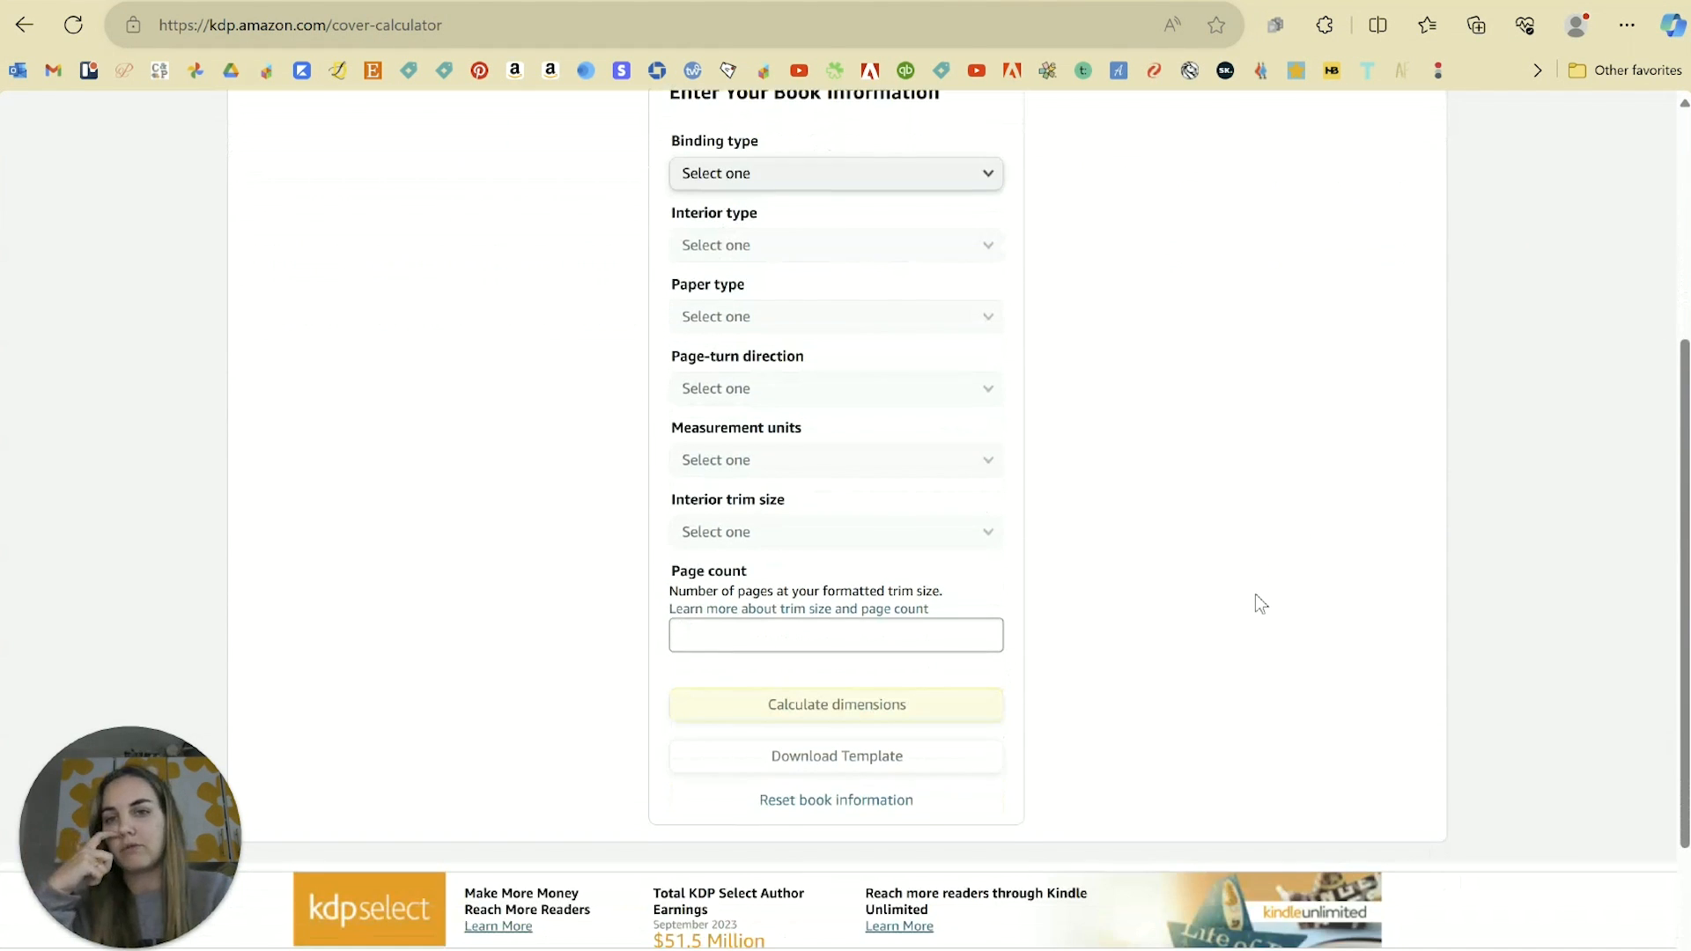
pyautogui.click(852, 173)
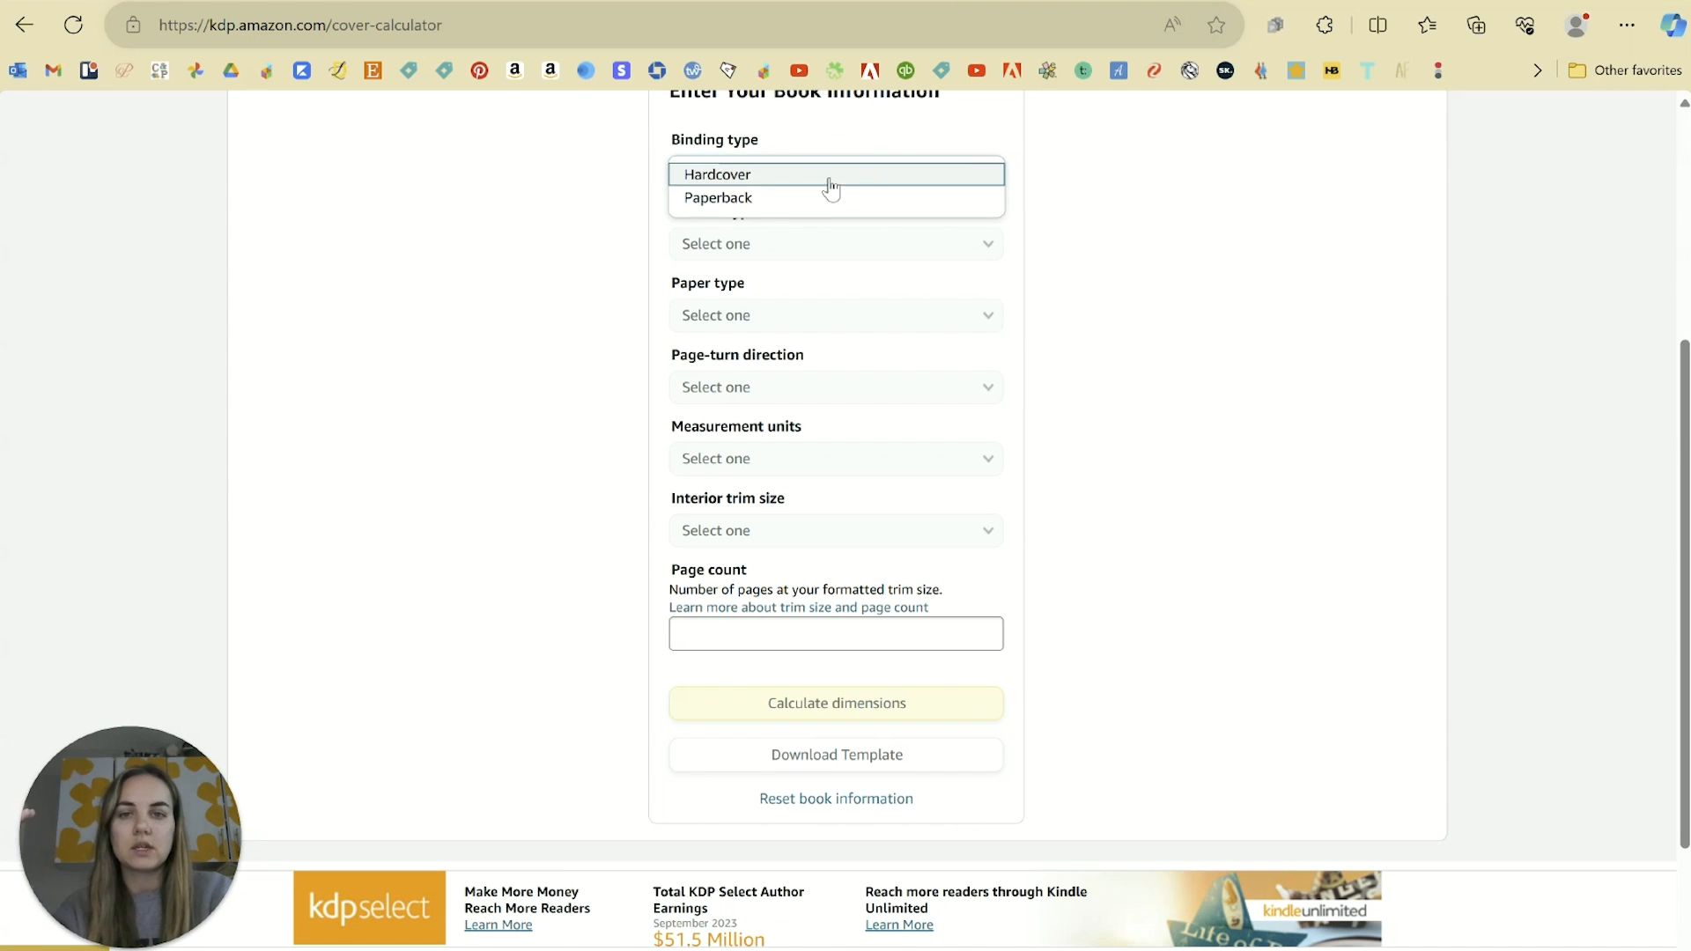
pyautogui.click(753, 199)
pyautogui.click(785, 243)
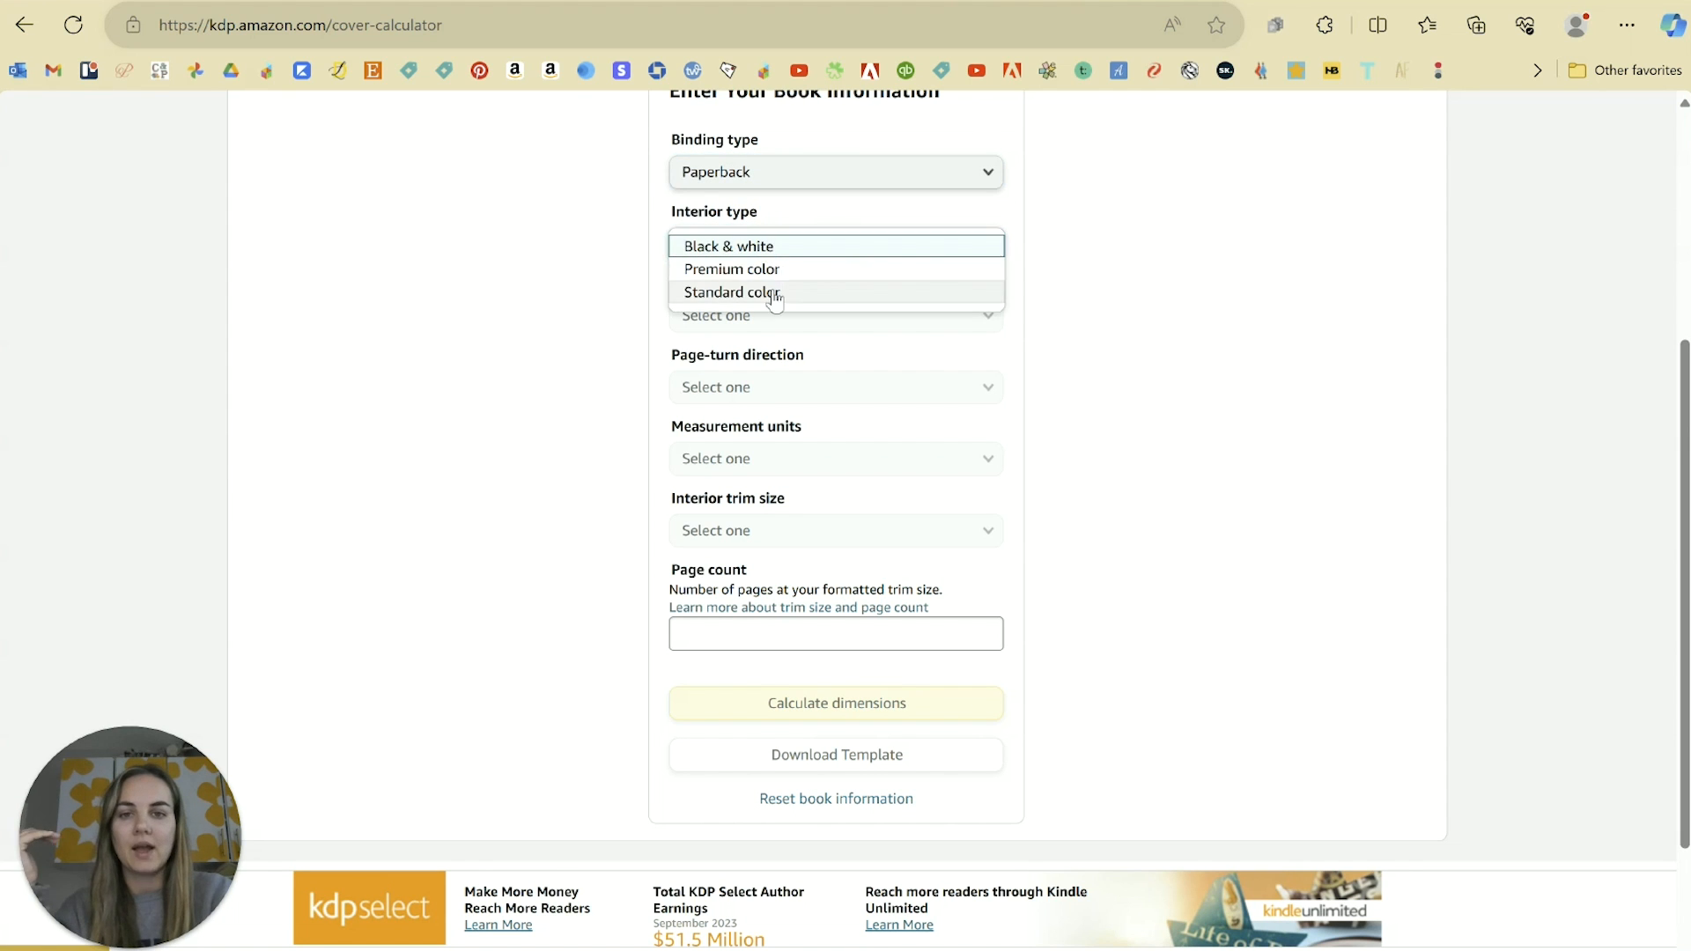
pyautogui.click(762, 245)
pyautogui.click(766, 317)
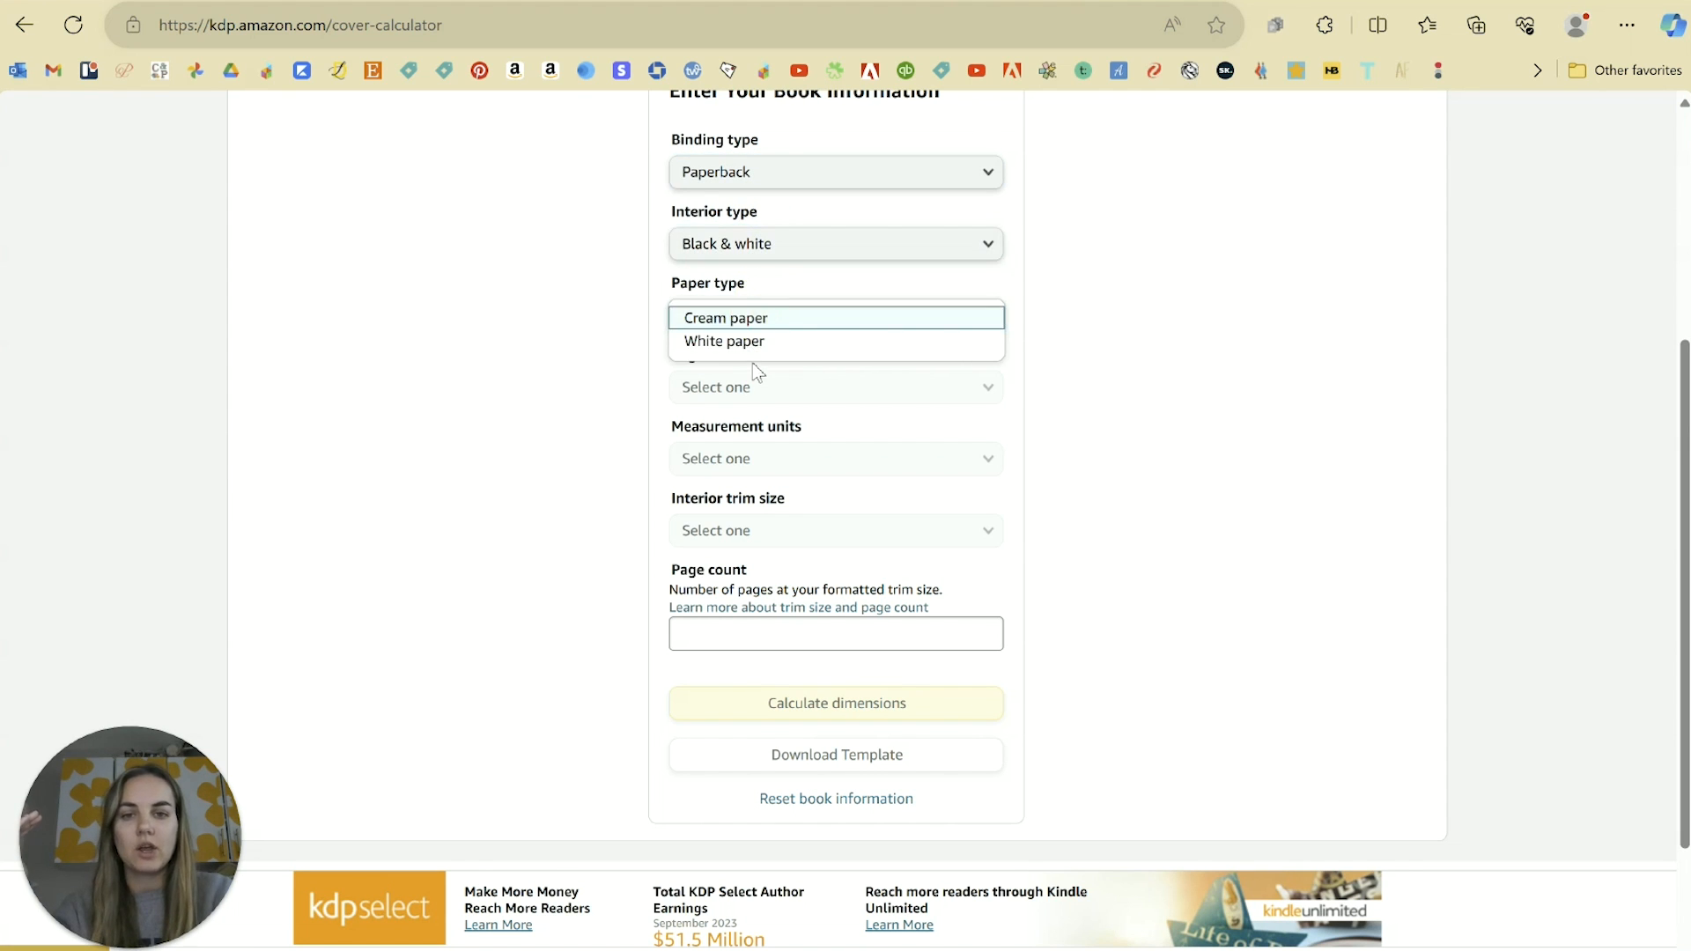
pyautogui.click(753, 343)
# Step: Set the page-turn direction to Left to Right, measurement units to Inches and interior trim size to 7.5 x 9.25 in
pyautogui.scroll(-1, 525, 324)
pyautogui.click(777, 268)
pyautogui.click(749, 273)
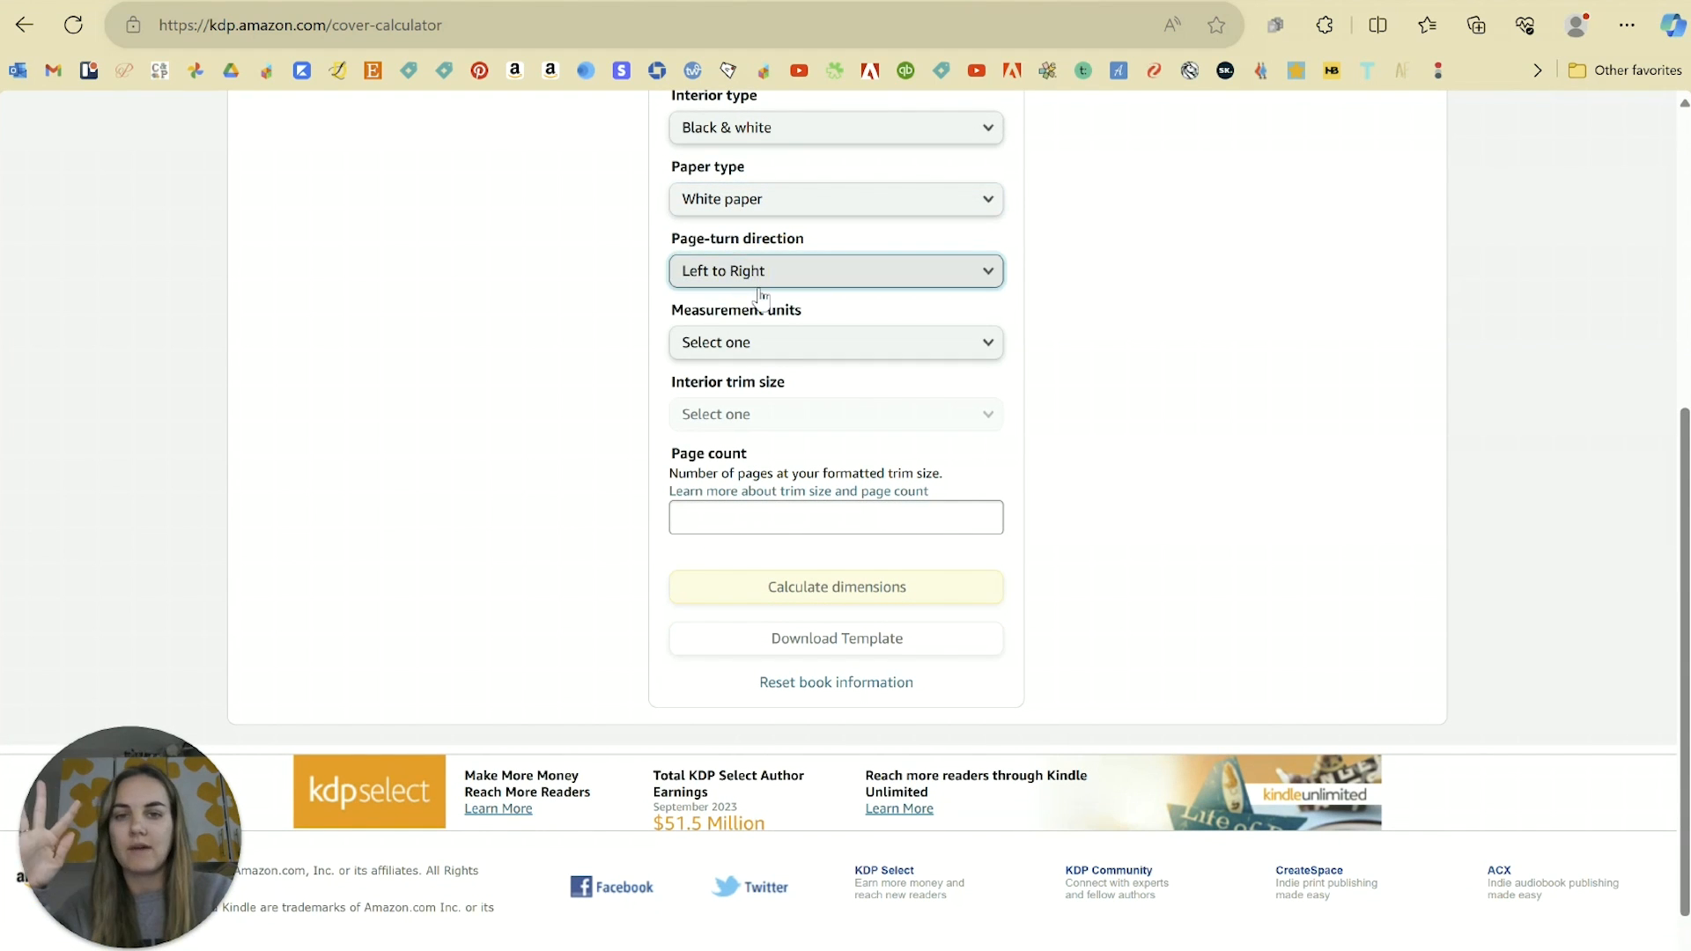
pyautogui.click(789, 346)
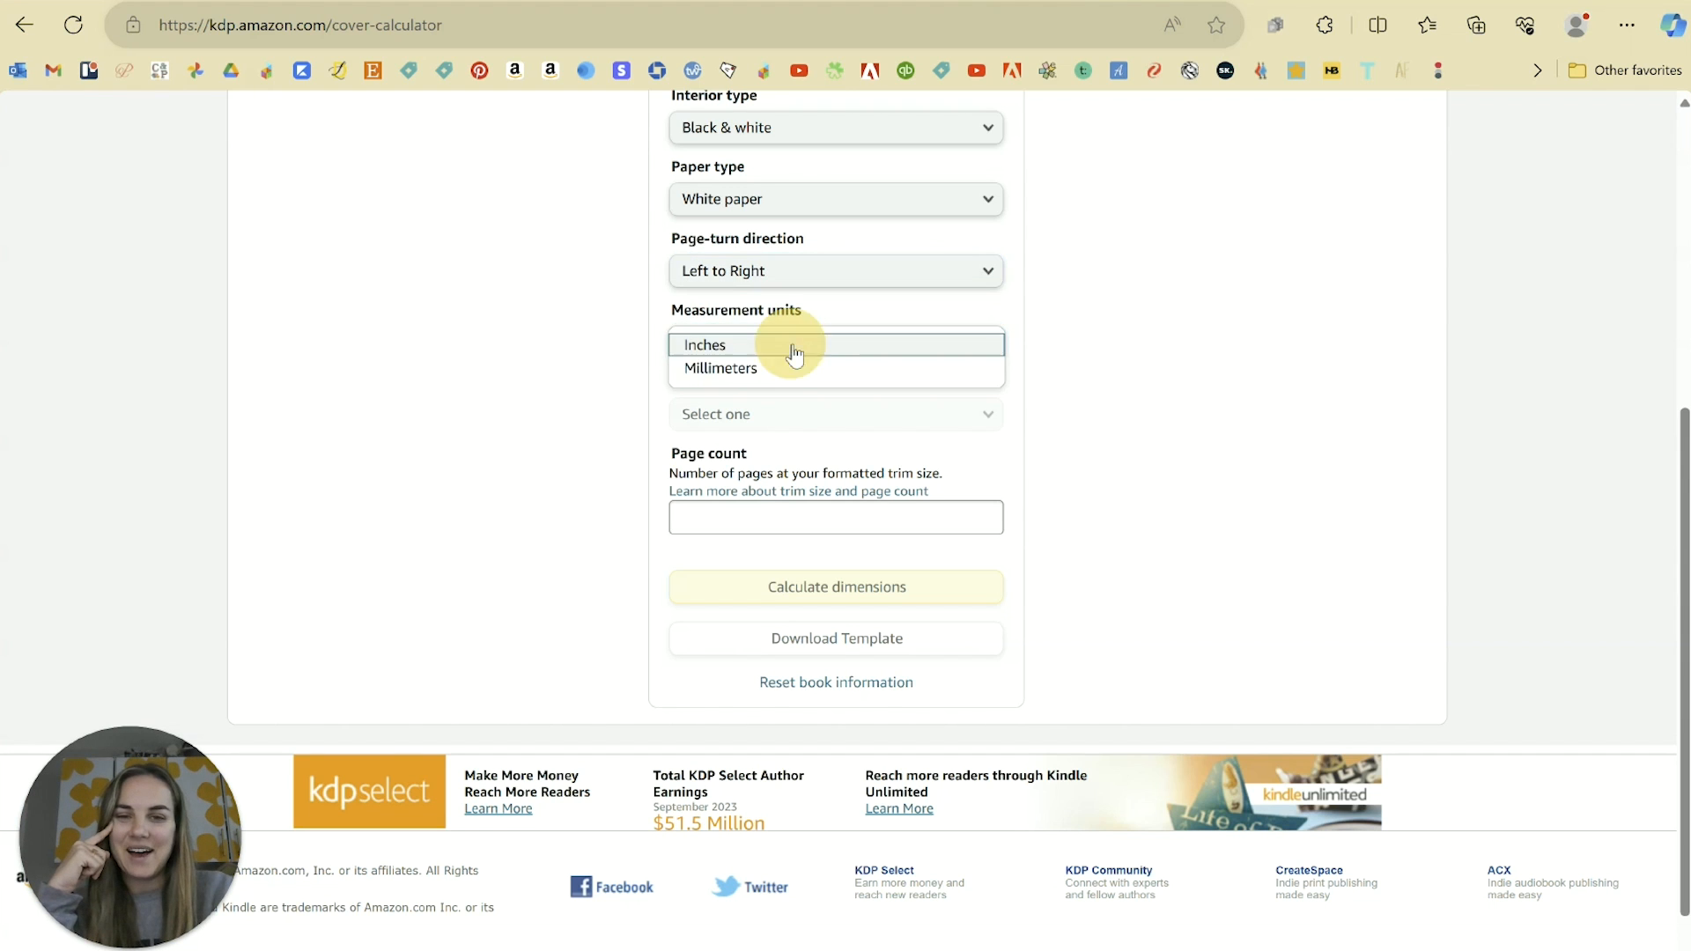
pyautogui.click(762, 346)
pyautogui.click(754, 419)
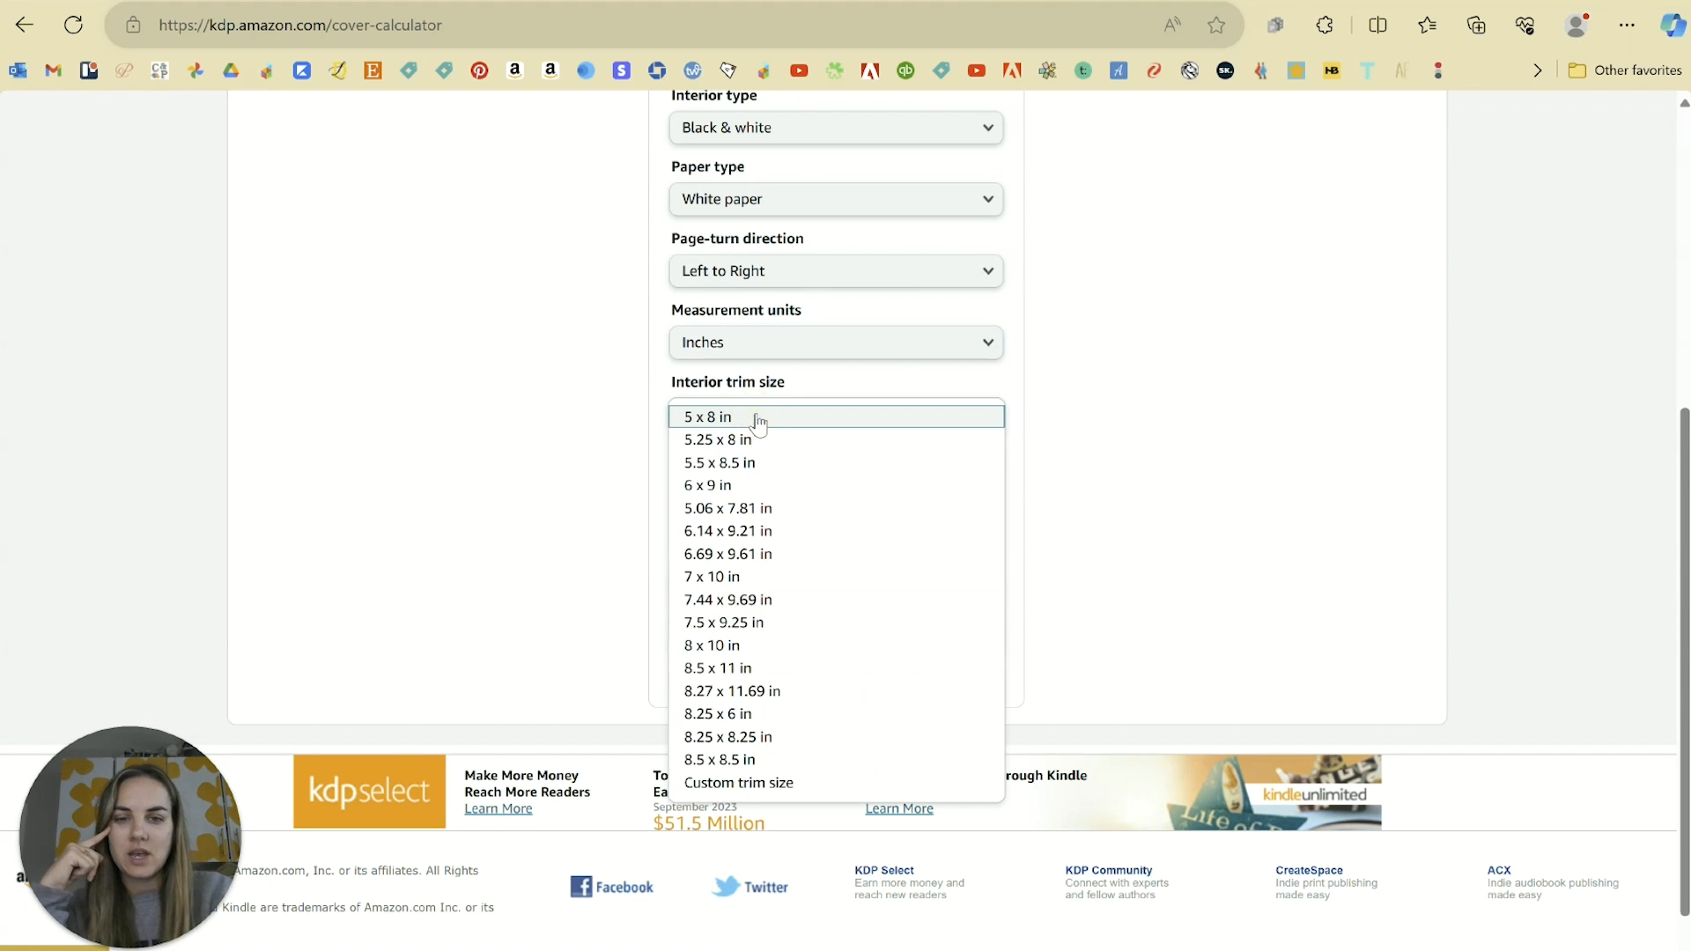
pyautogui.click(756, 624)
# Step: Set the page count to 100 and calculate the cover dimensions
pyautogui.scroll(-1, 647, 453)
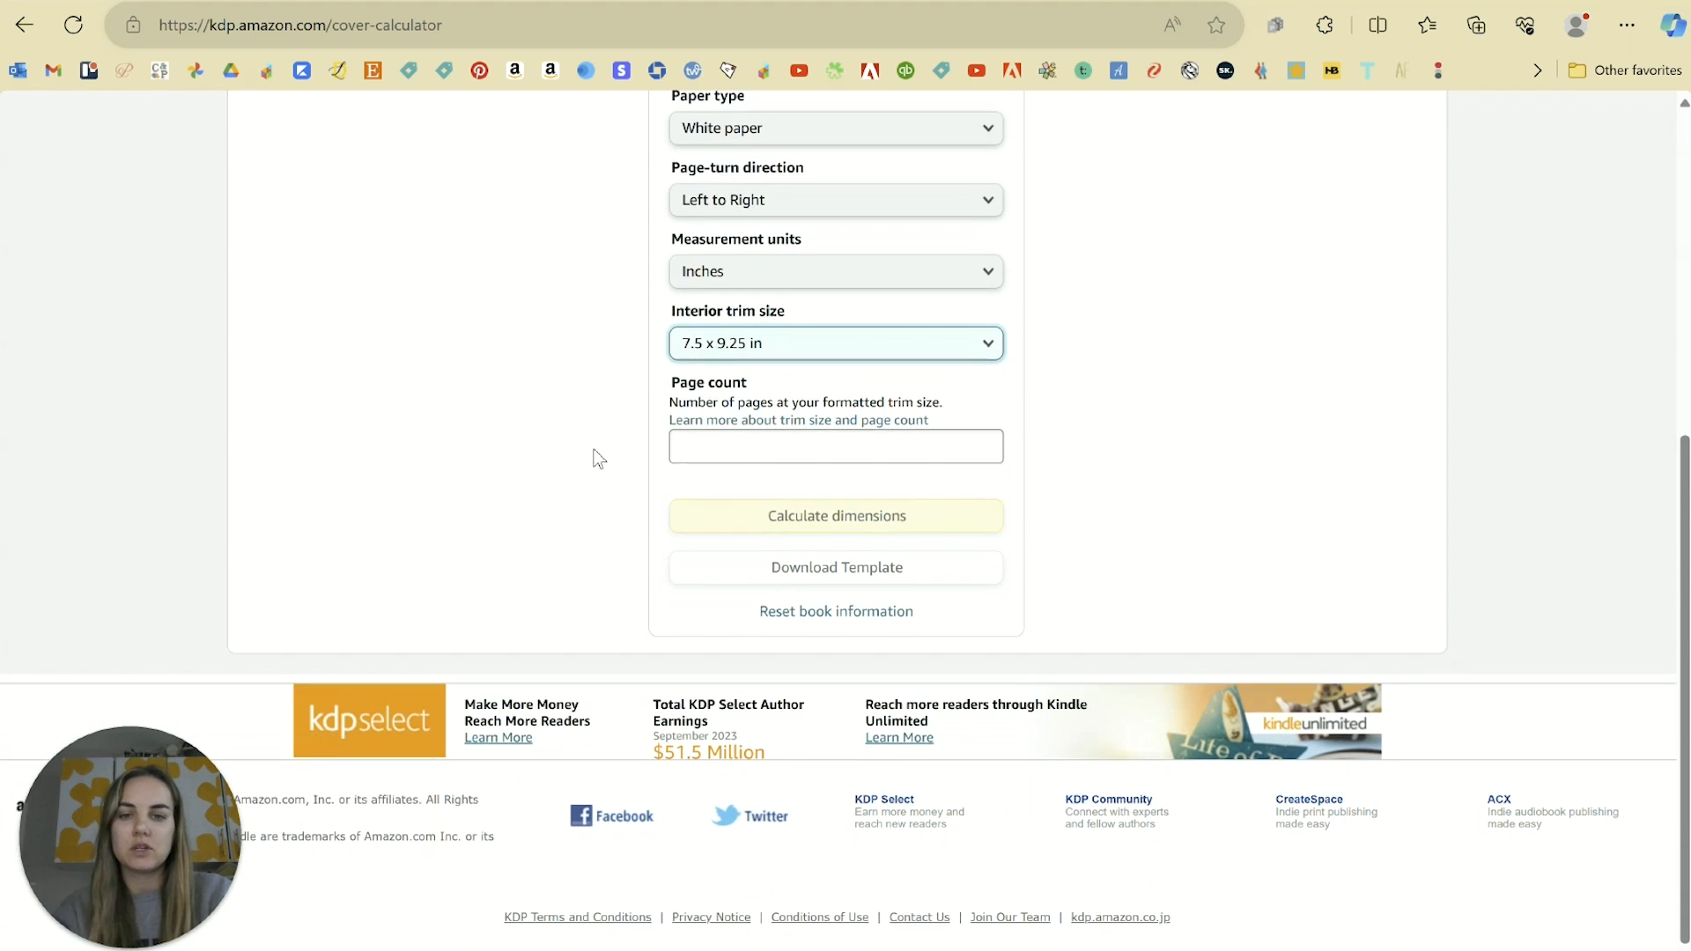
pyautogui.click(728, 470)
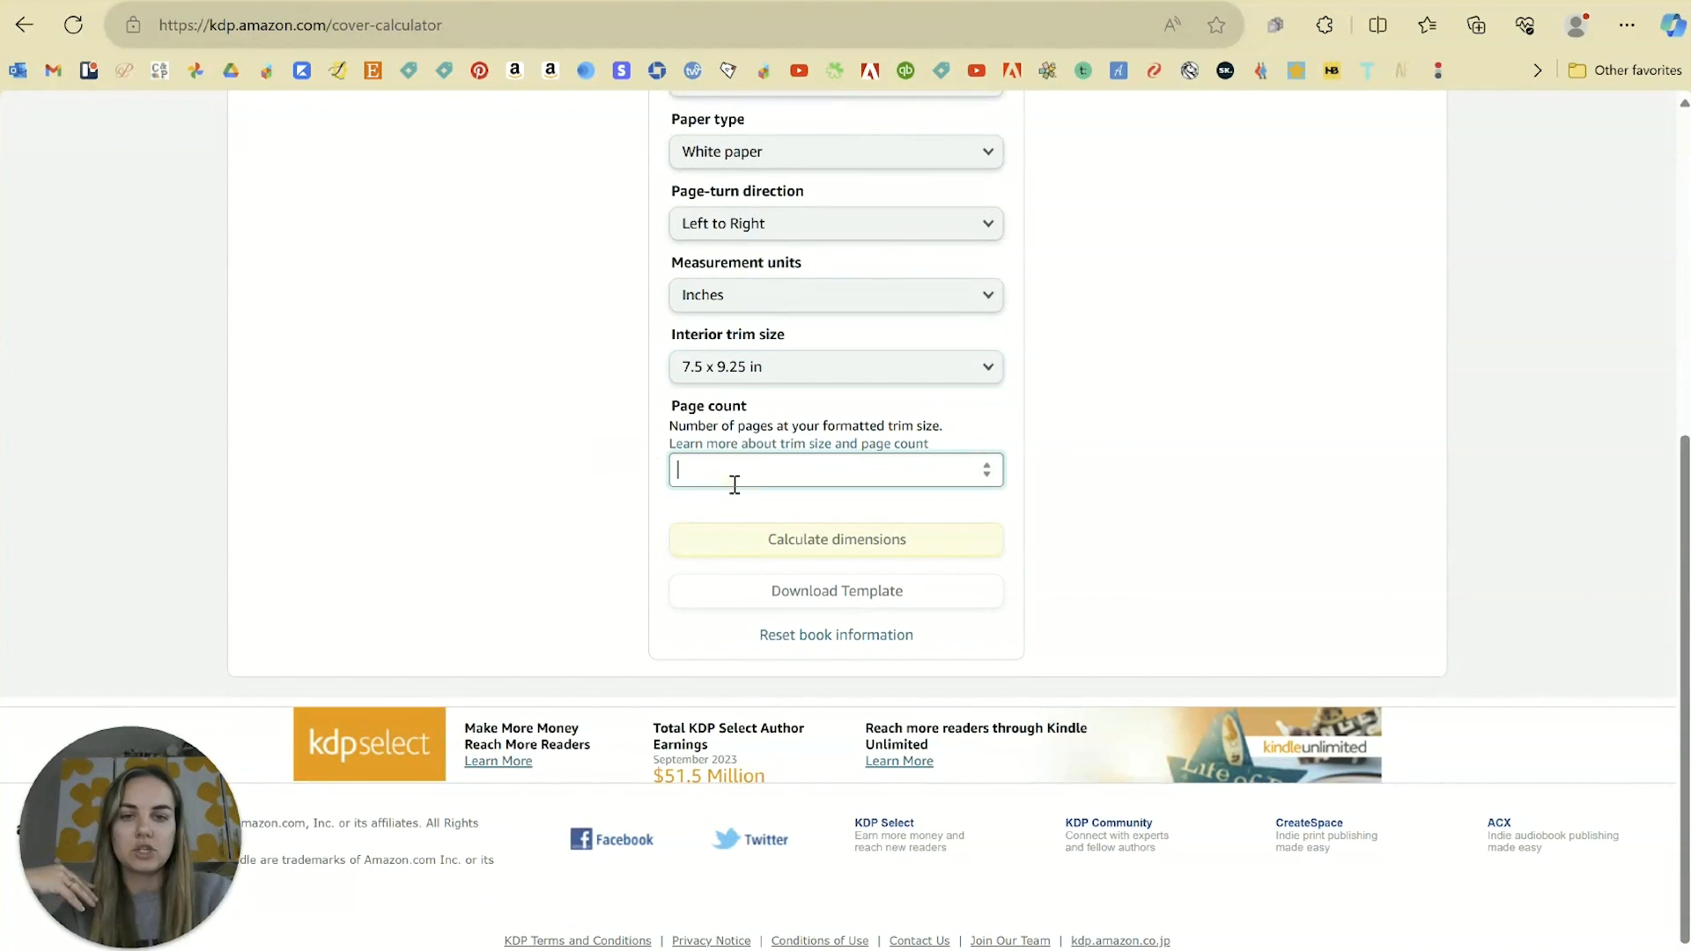
pyautogui.click(986, 474)
pyautogui.moveTo(763, 465); pyautogui.dragTo(636, 465)
pyautogui.write('100')
pyautogui.click(996, 394)
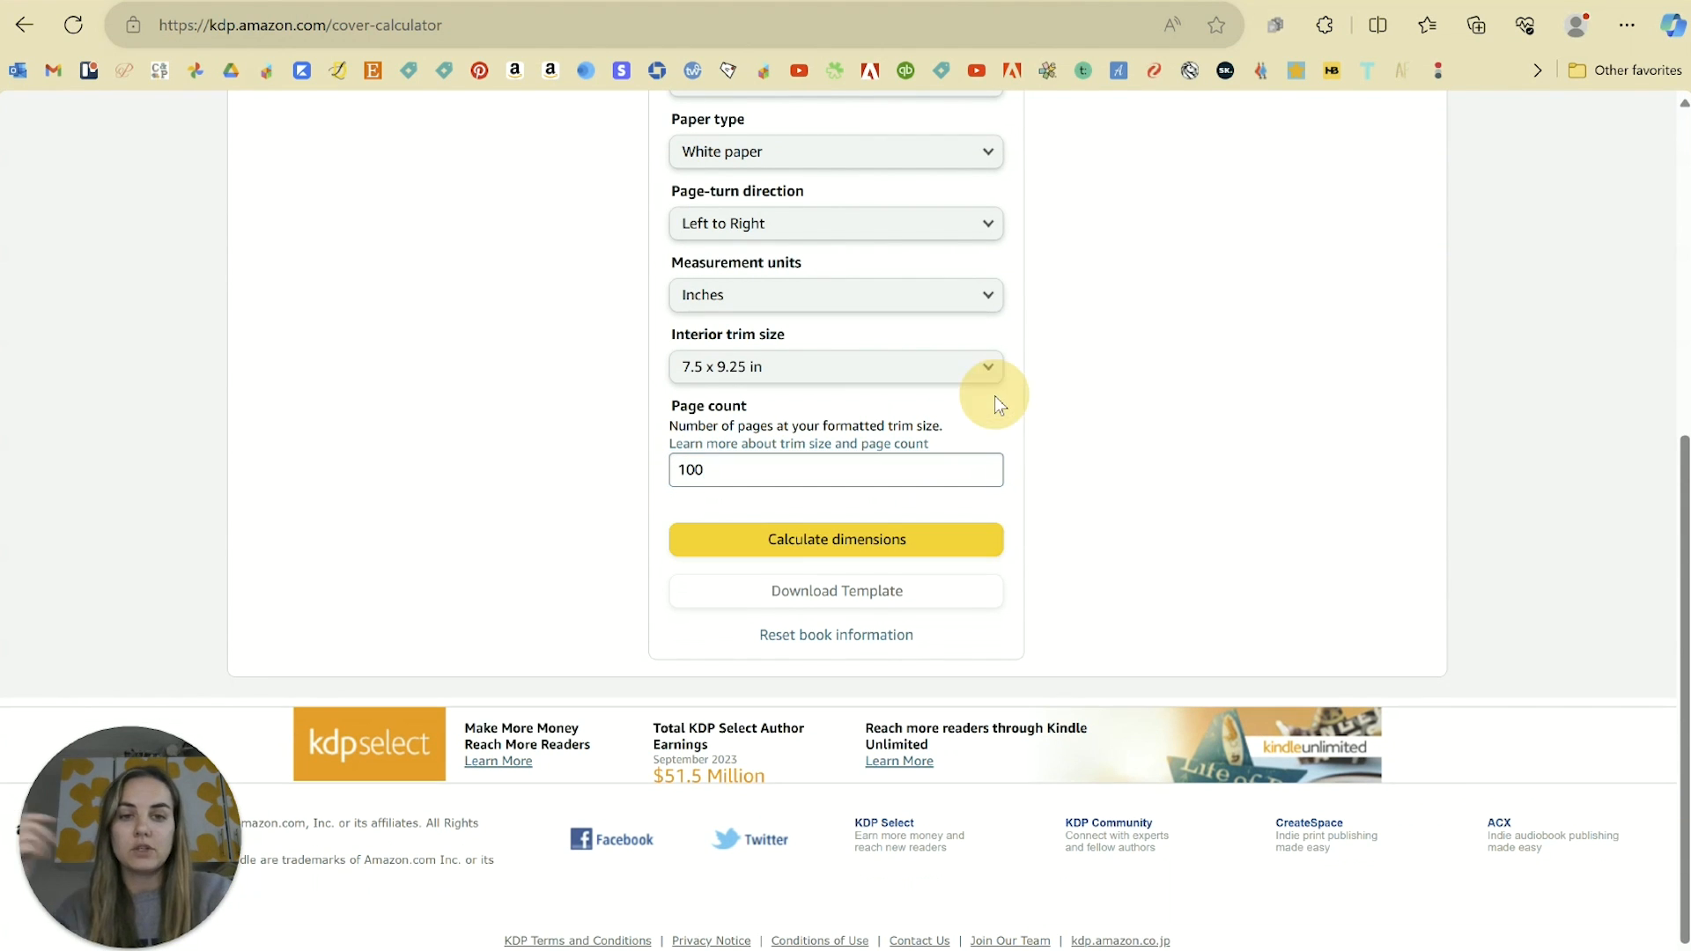
pyautogui.click(826, 541)
pyautogui.scroll(3, 826, 541)
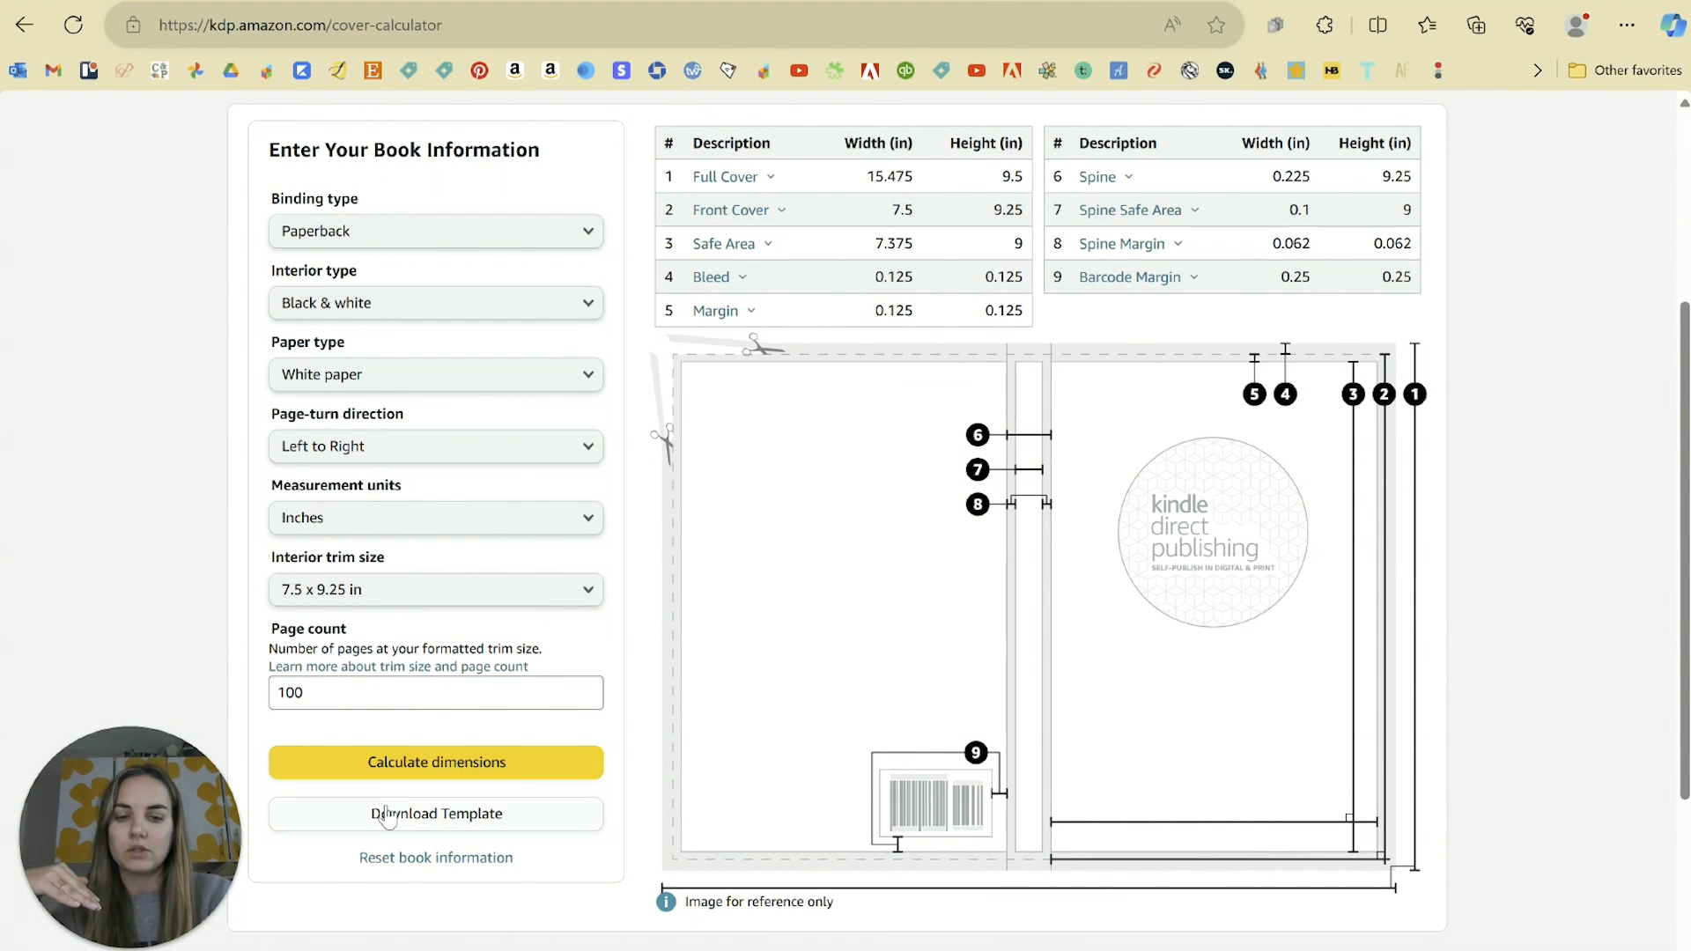
# Step: Switch to File Explorer and open the PDF cover template in the PAPERBACK_7.500x9.250_100_BW_WHITE_en_US folder
pyautogui.hotkey('alt', 'Tab')
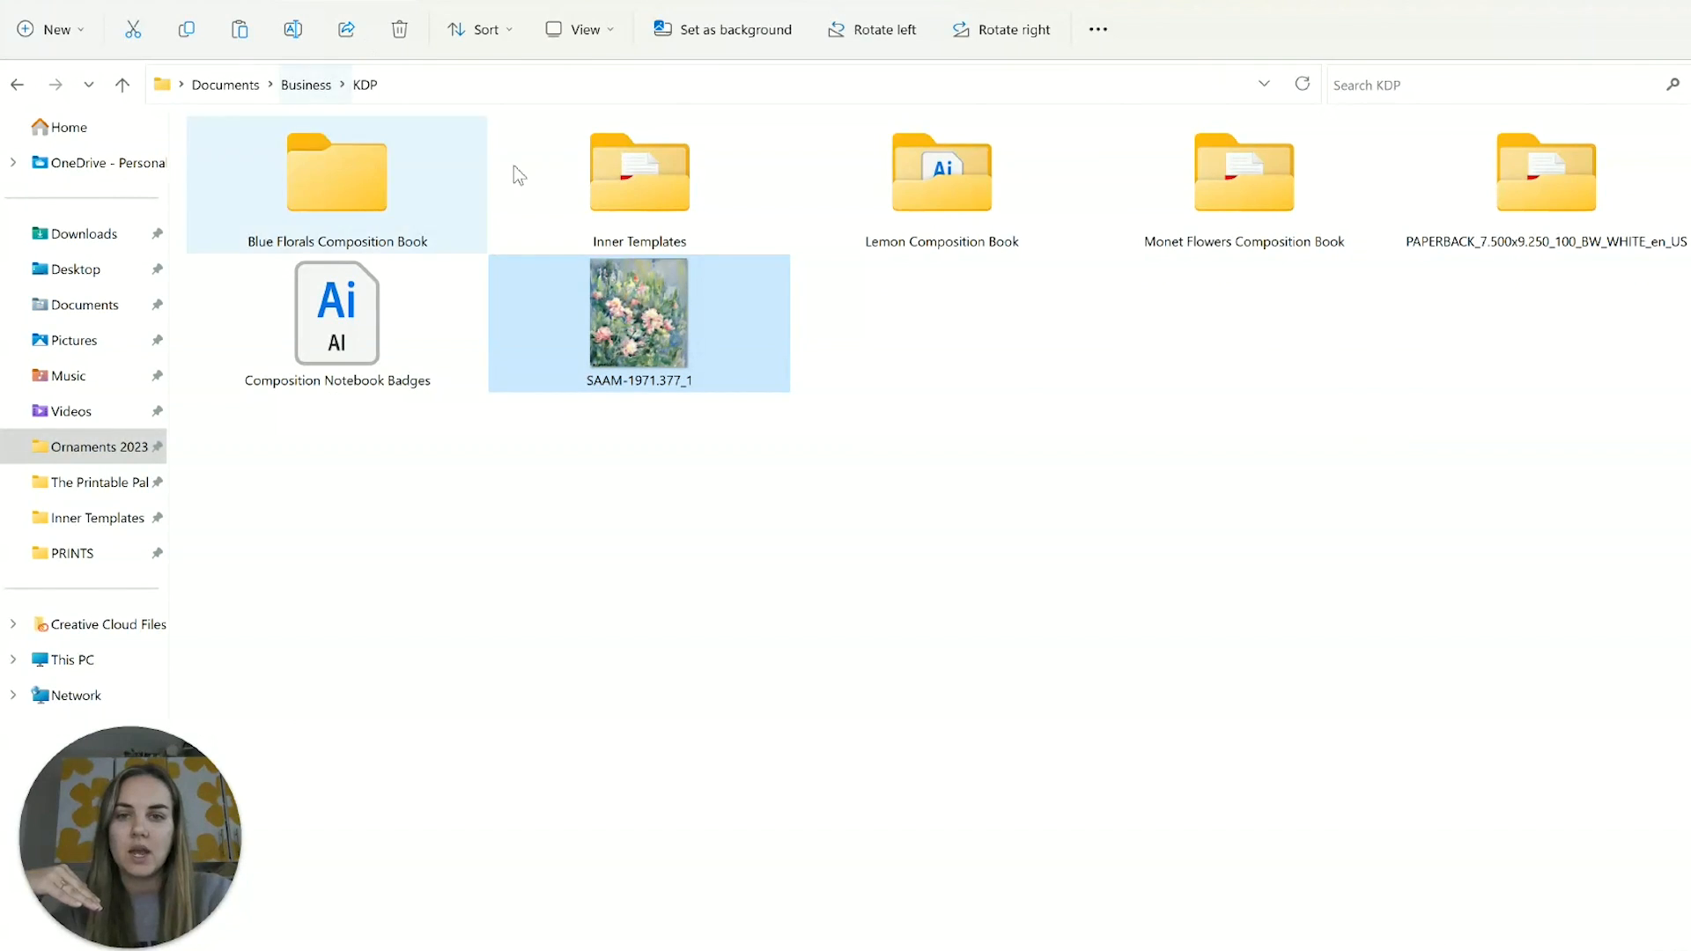
pyautogui.doubleClick(1497, 187)
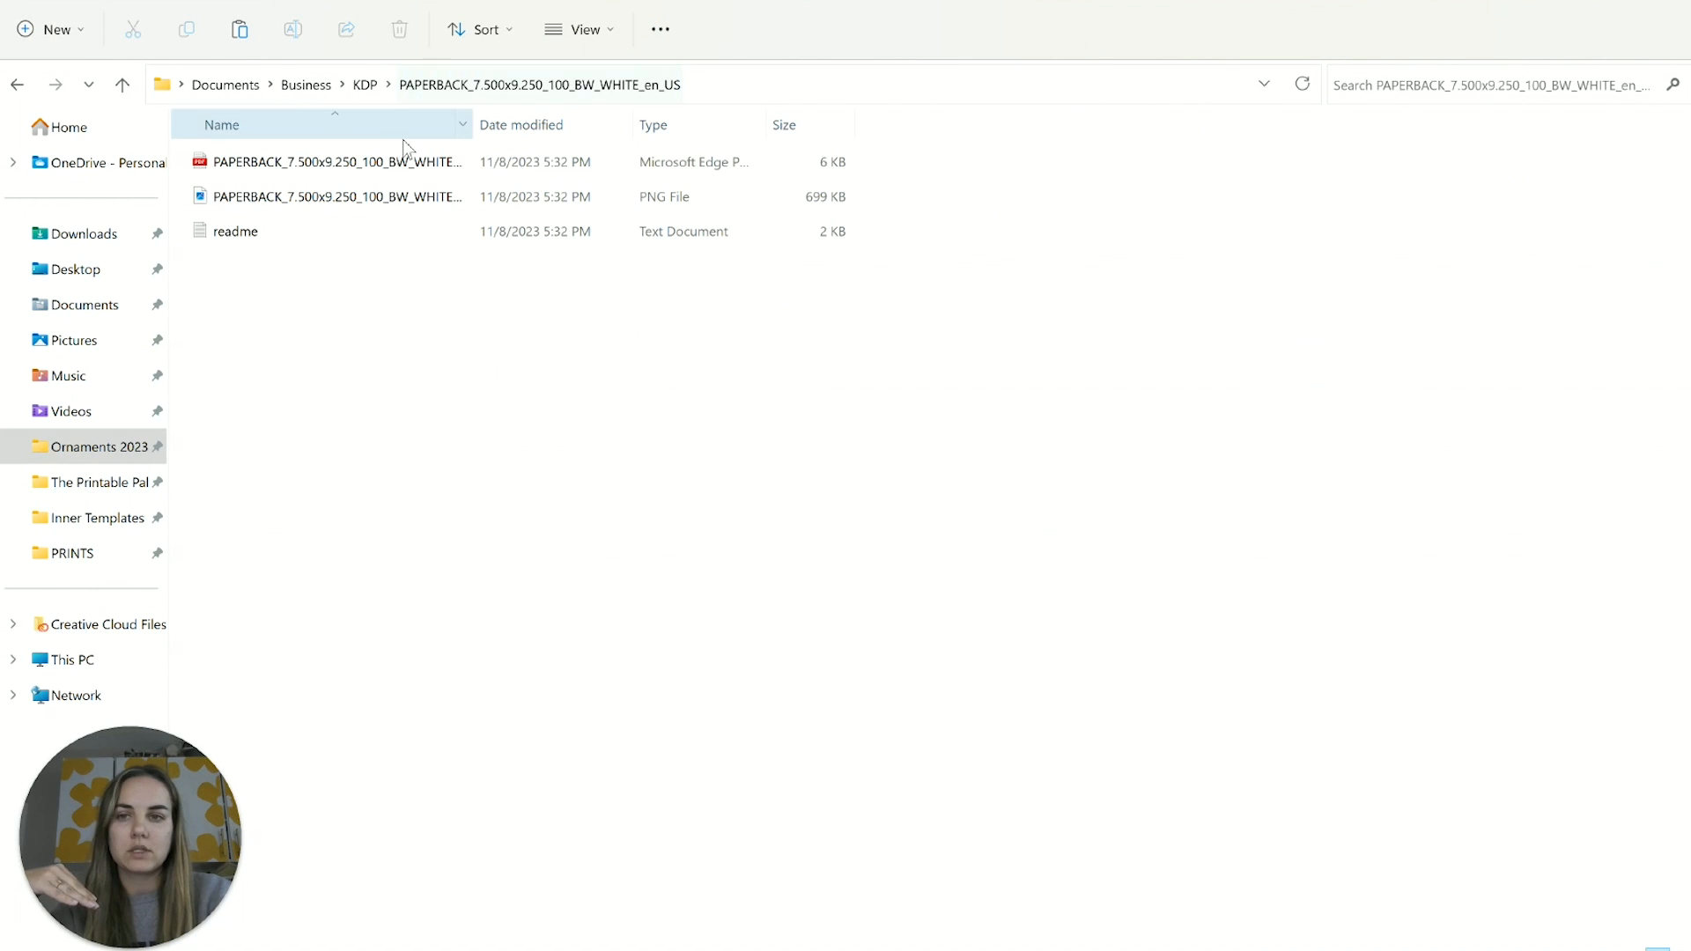
pyautogui.click(403, 164)
pyautogui.doubleClick(400, 161)
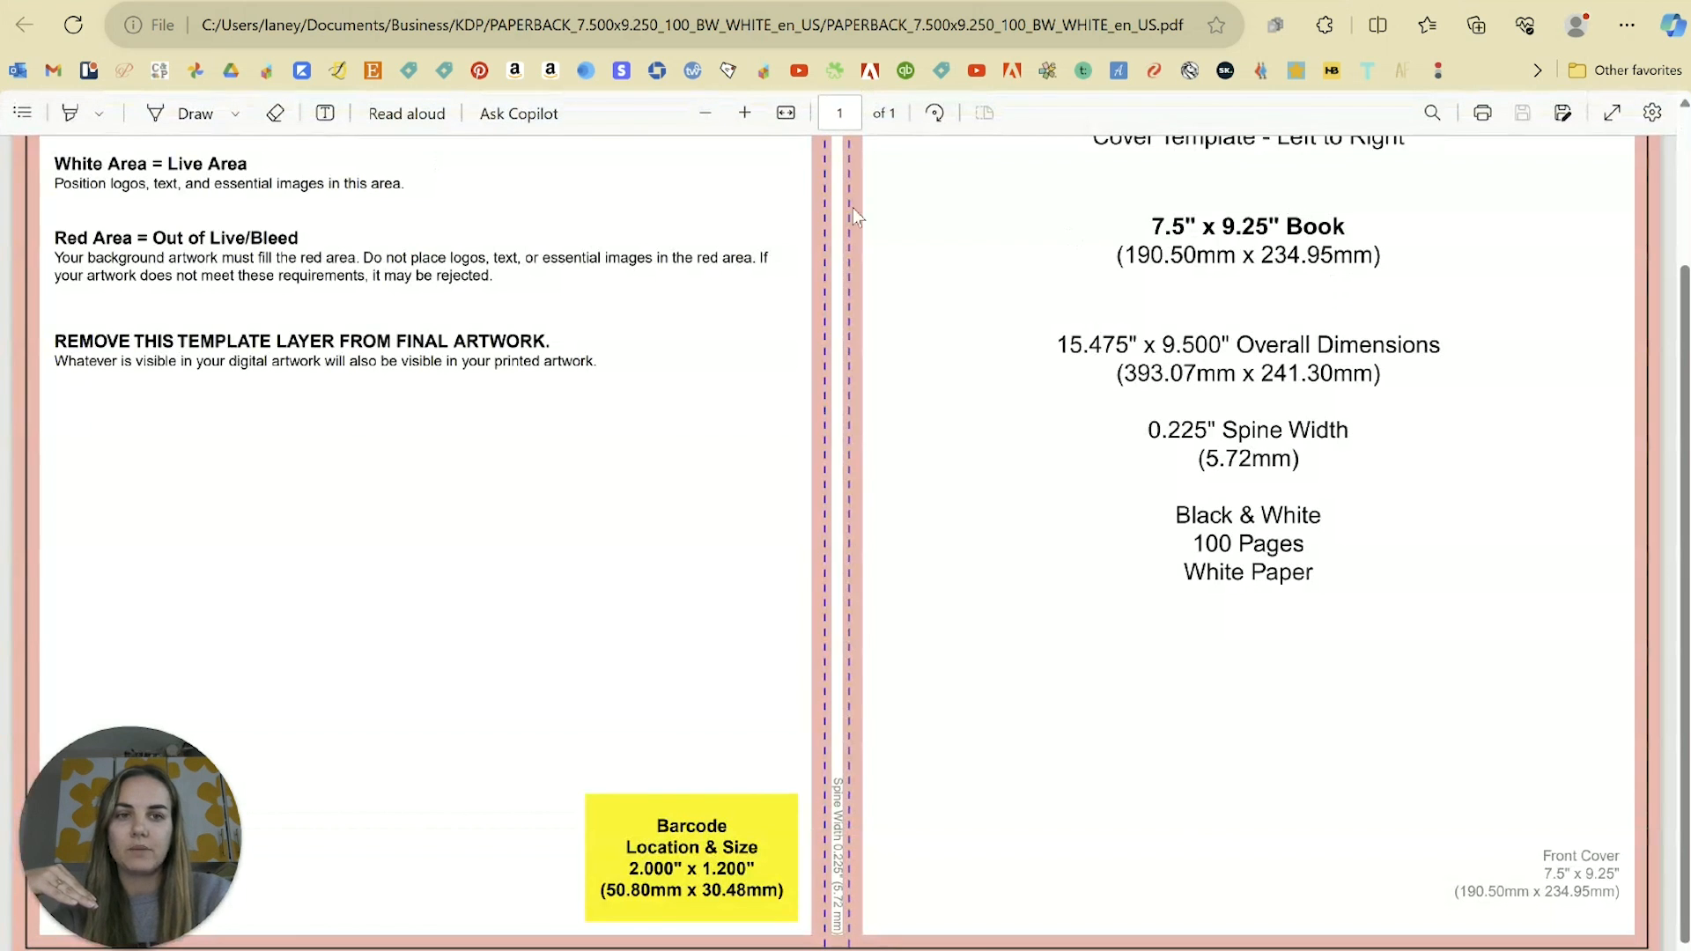
# Step: Examine the cover template's trim, spine and bleed guides and highlight its overall dimensions line
pyautogui.scroll(2, 892, 410)
pyautogui.scroll(-2, 892, 410)
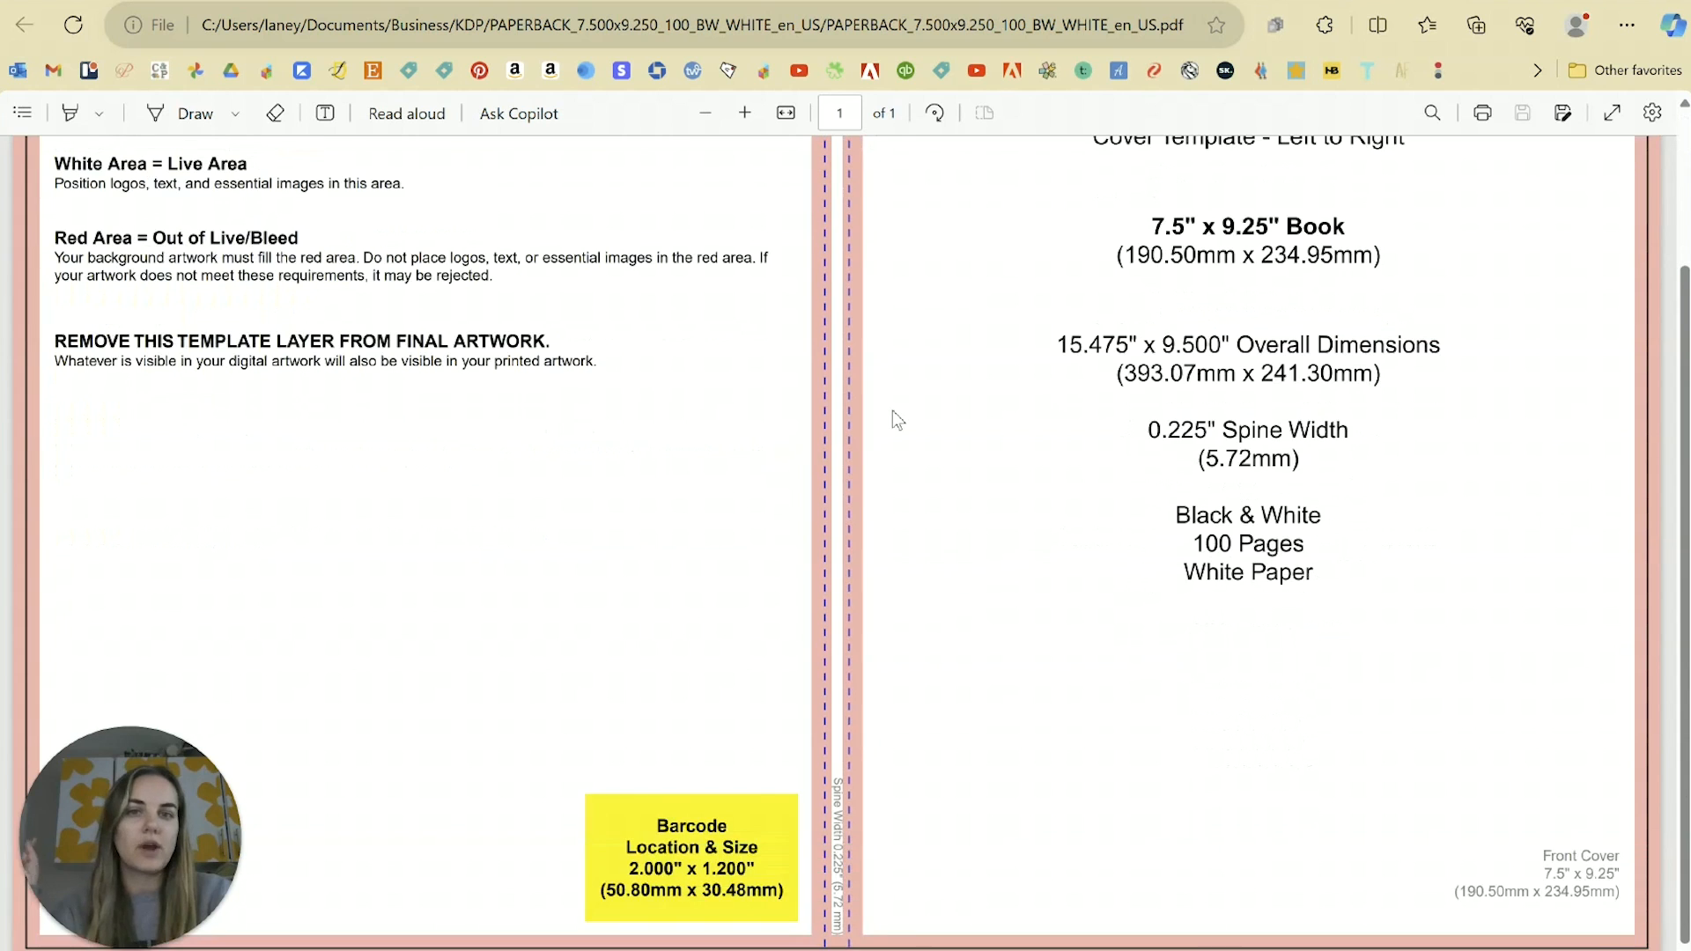
pyautogui.scroll(2, 891, 411)
pyautogui.scroll(-2, 891, 410)
pyautogui.scroll(2, 891, 410)
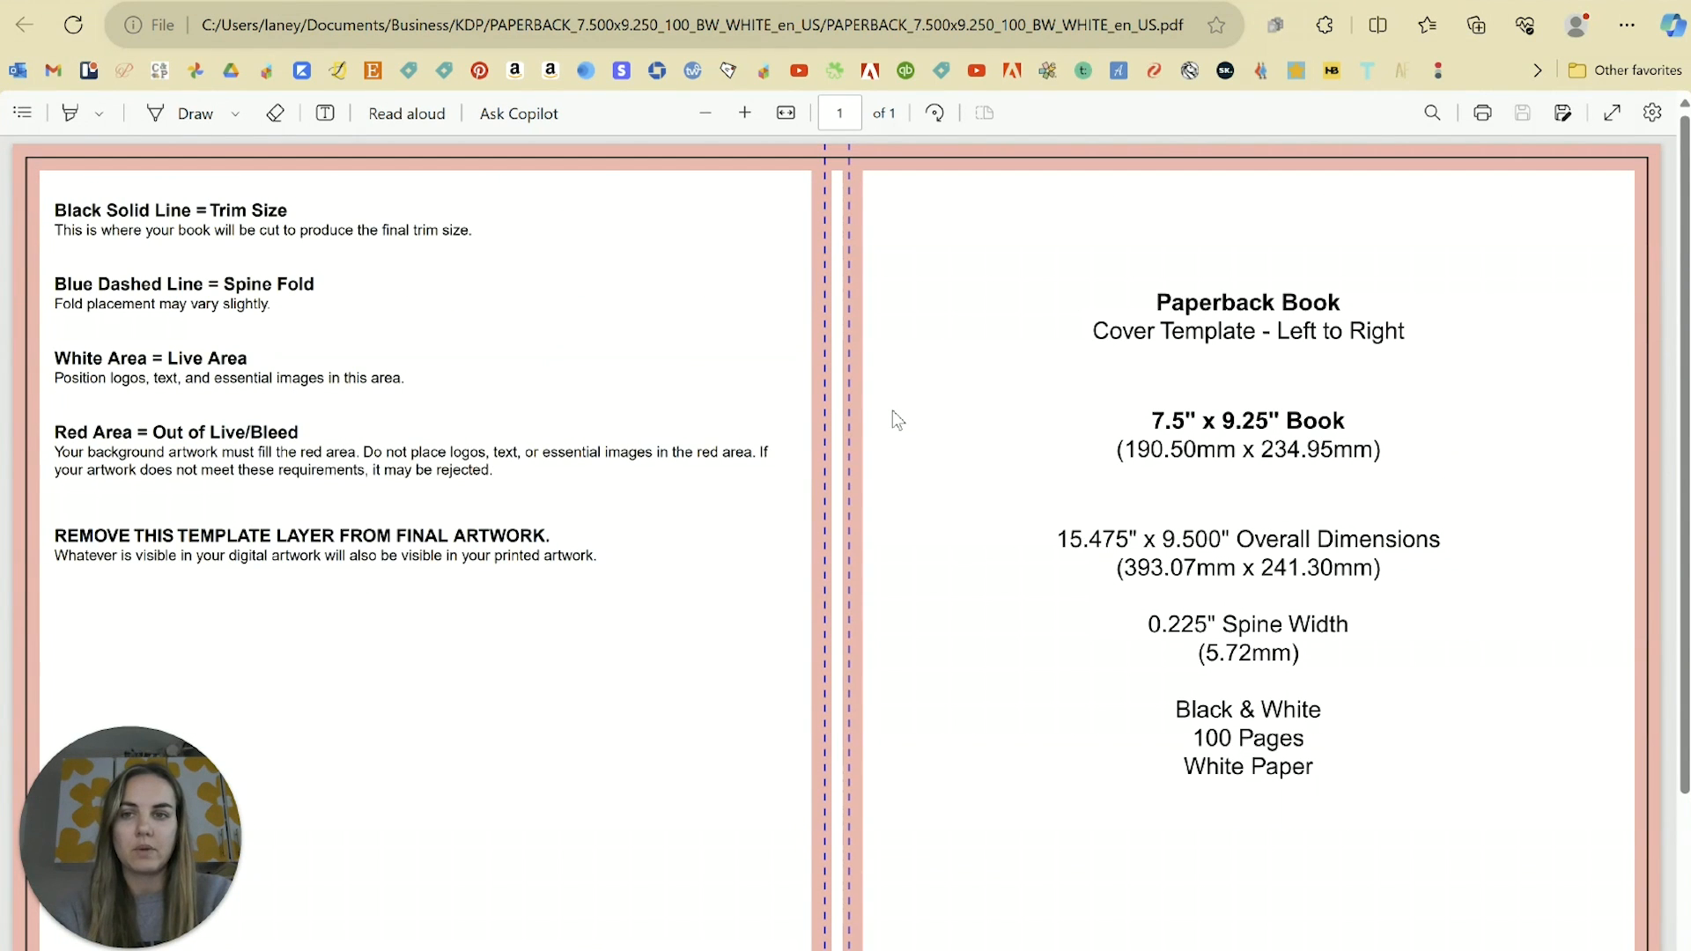
pyautogui.click(1055, 538)
pyautogui.moveTo(1054, 538); pyautogui.dragTo(1446, 552)
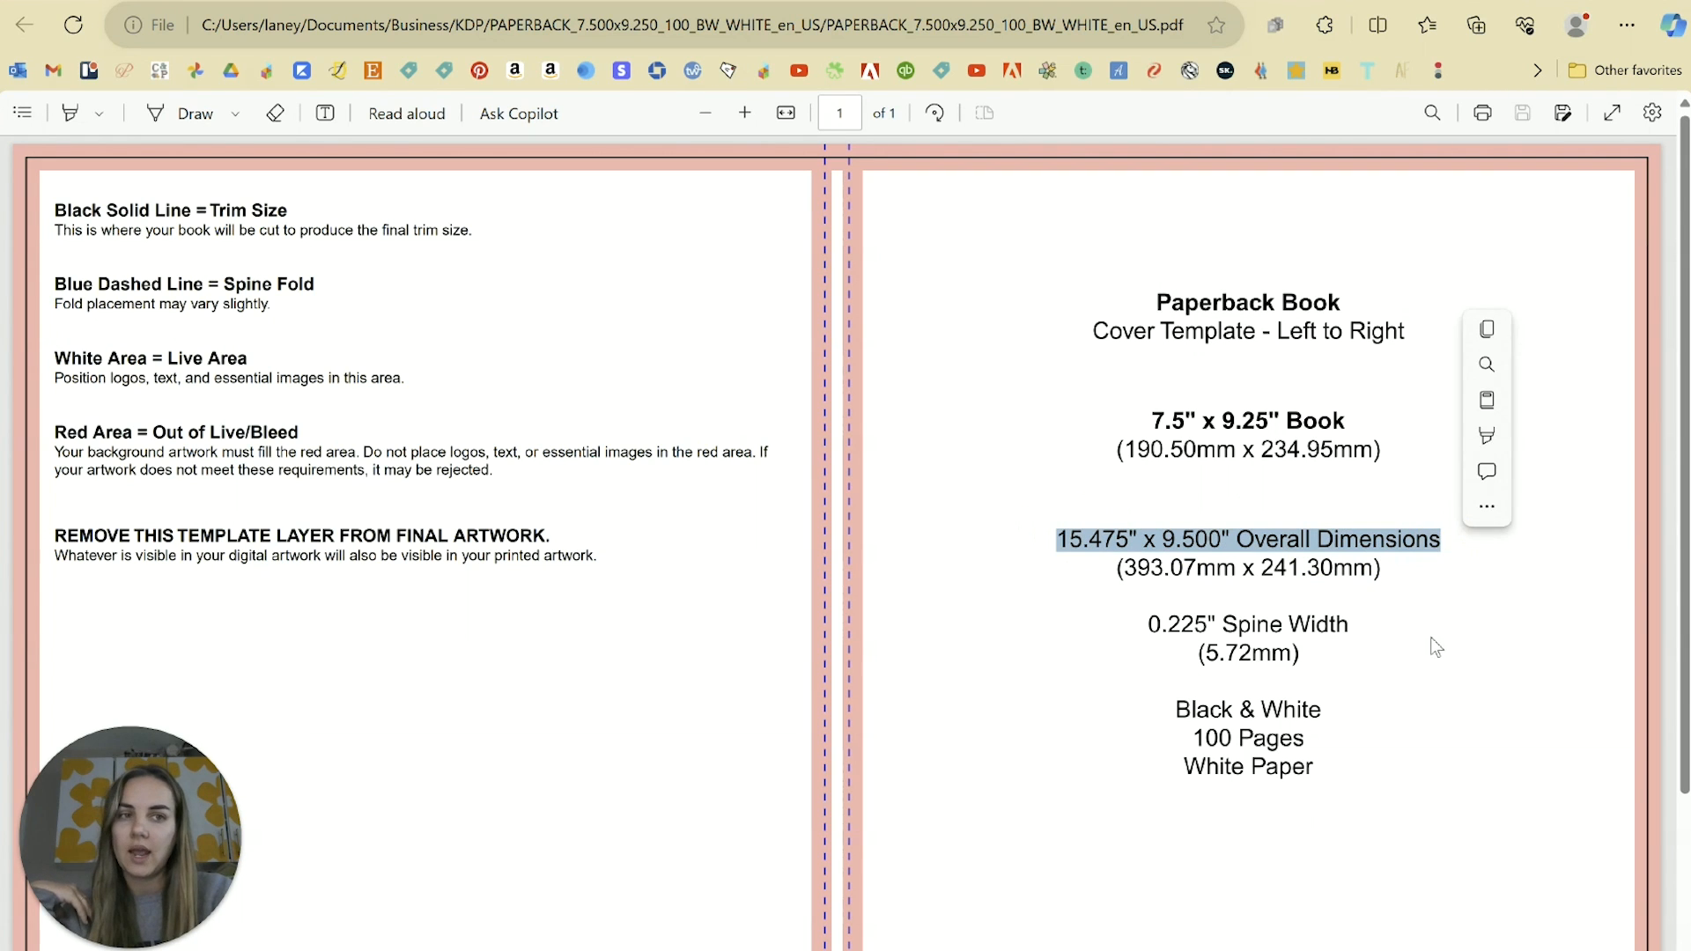
pyautogui.click(1429, 634)
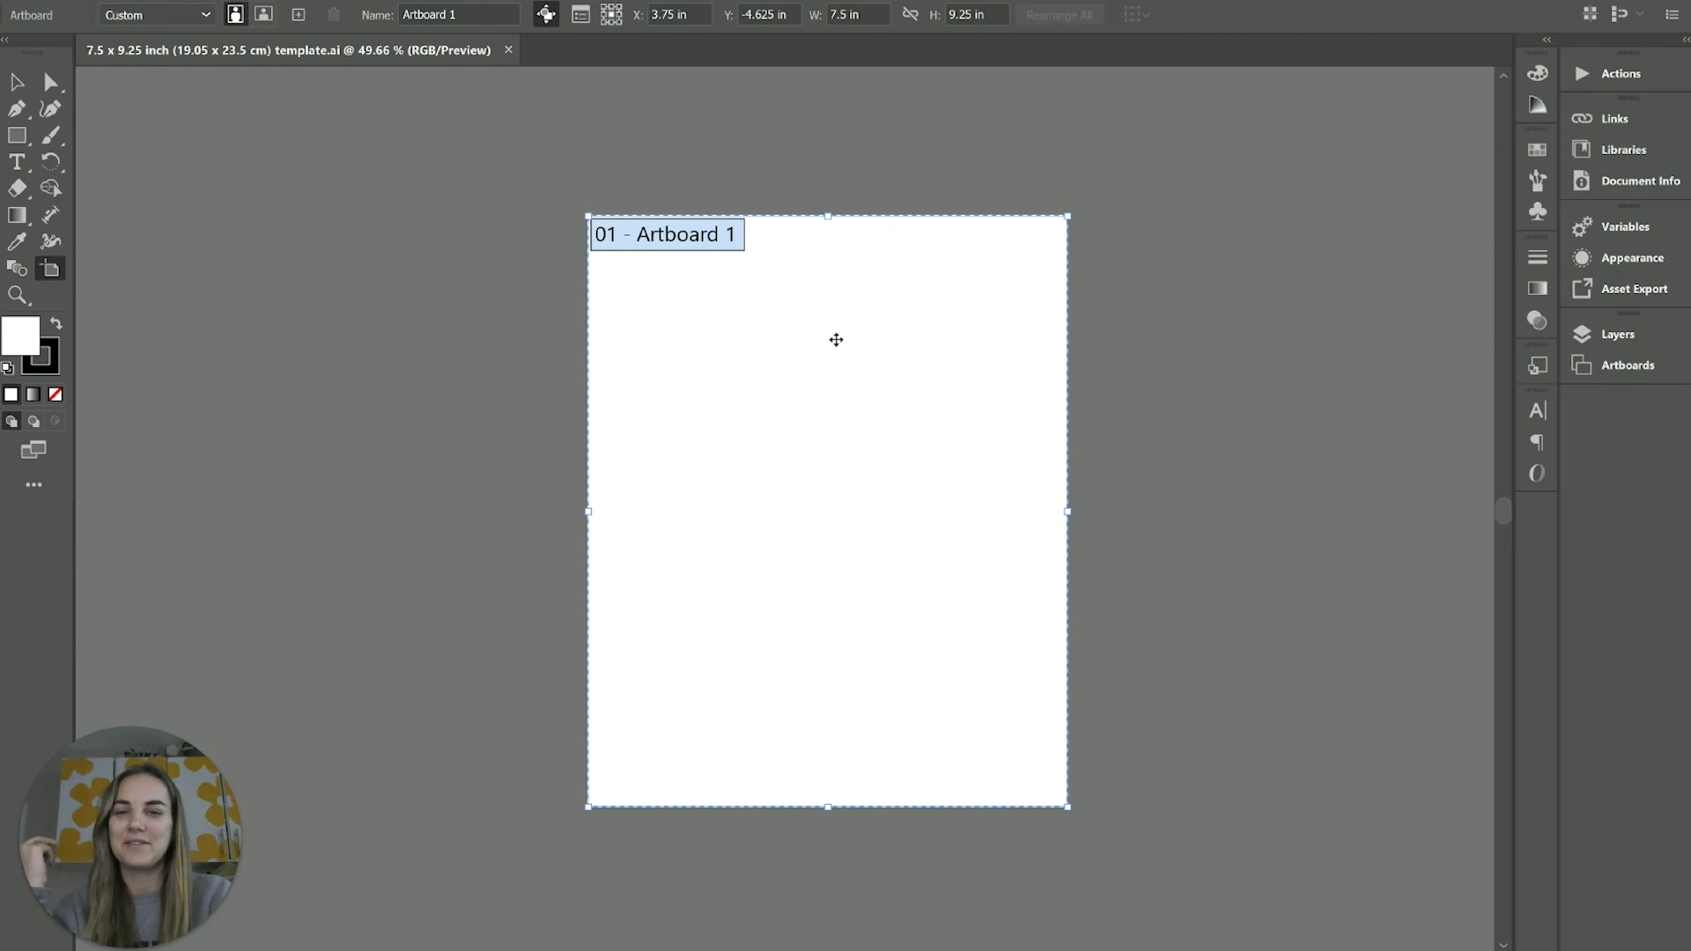
# Step: Check the width and height settings of Artboard 1 in the Illustrator page template
pyautogui.click(978, 15)
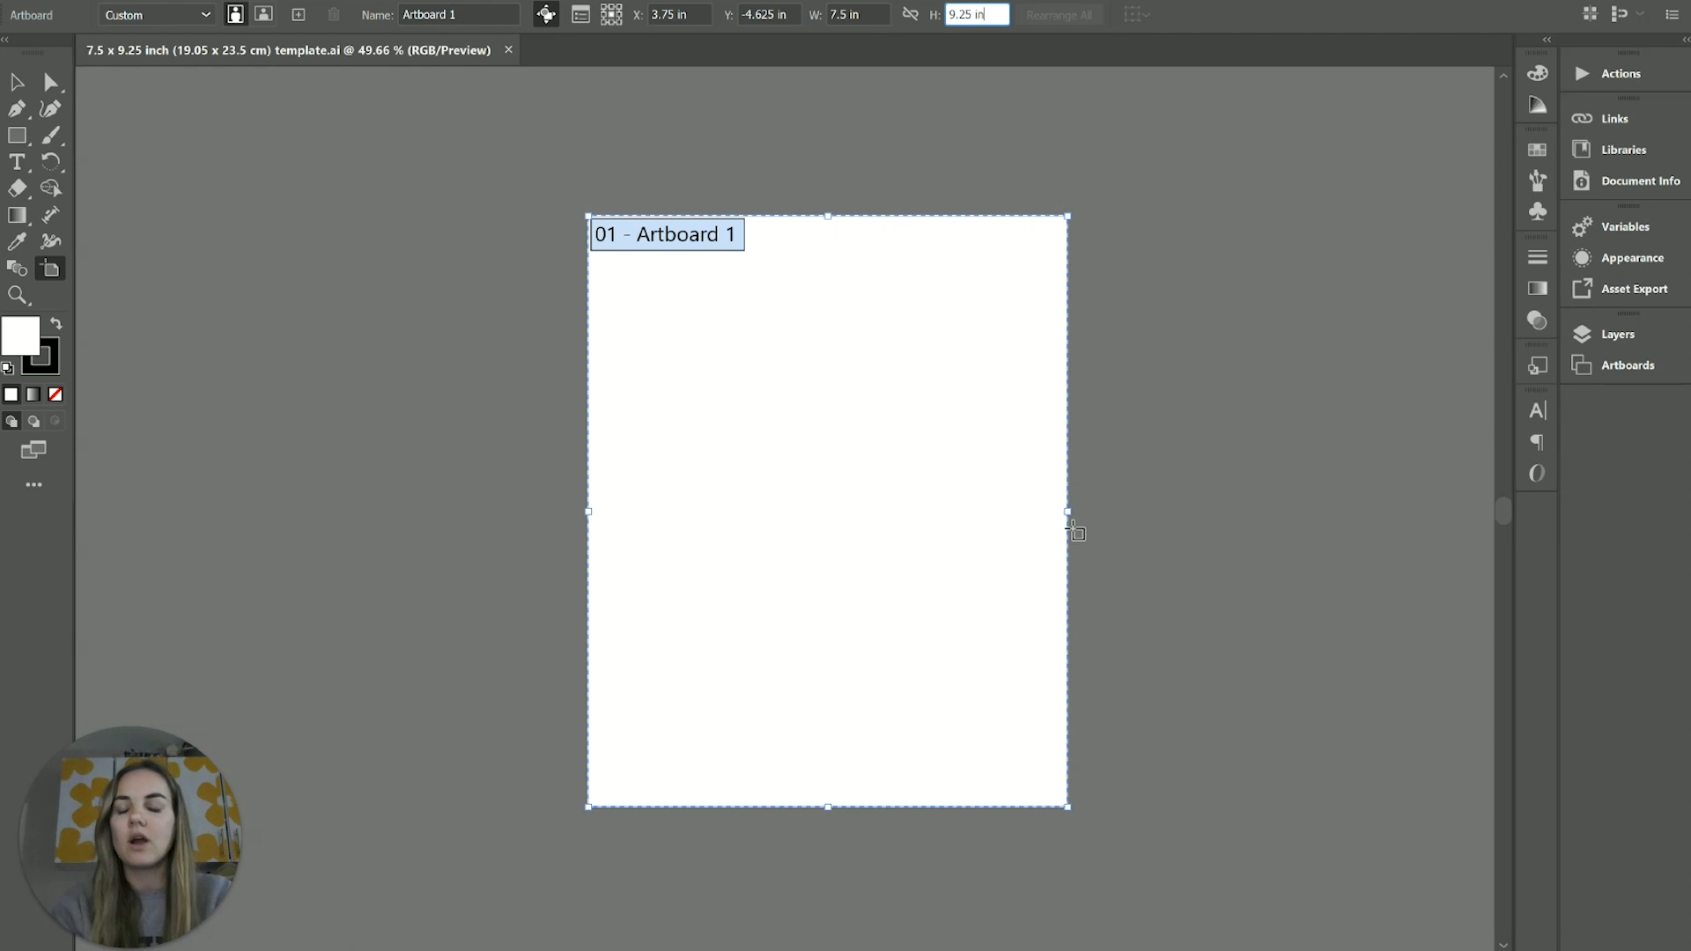
pyautogui.click(881, 13)
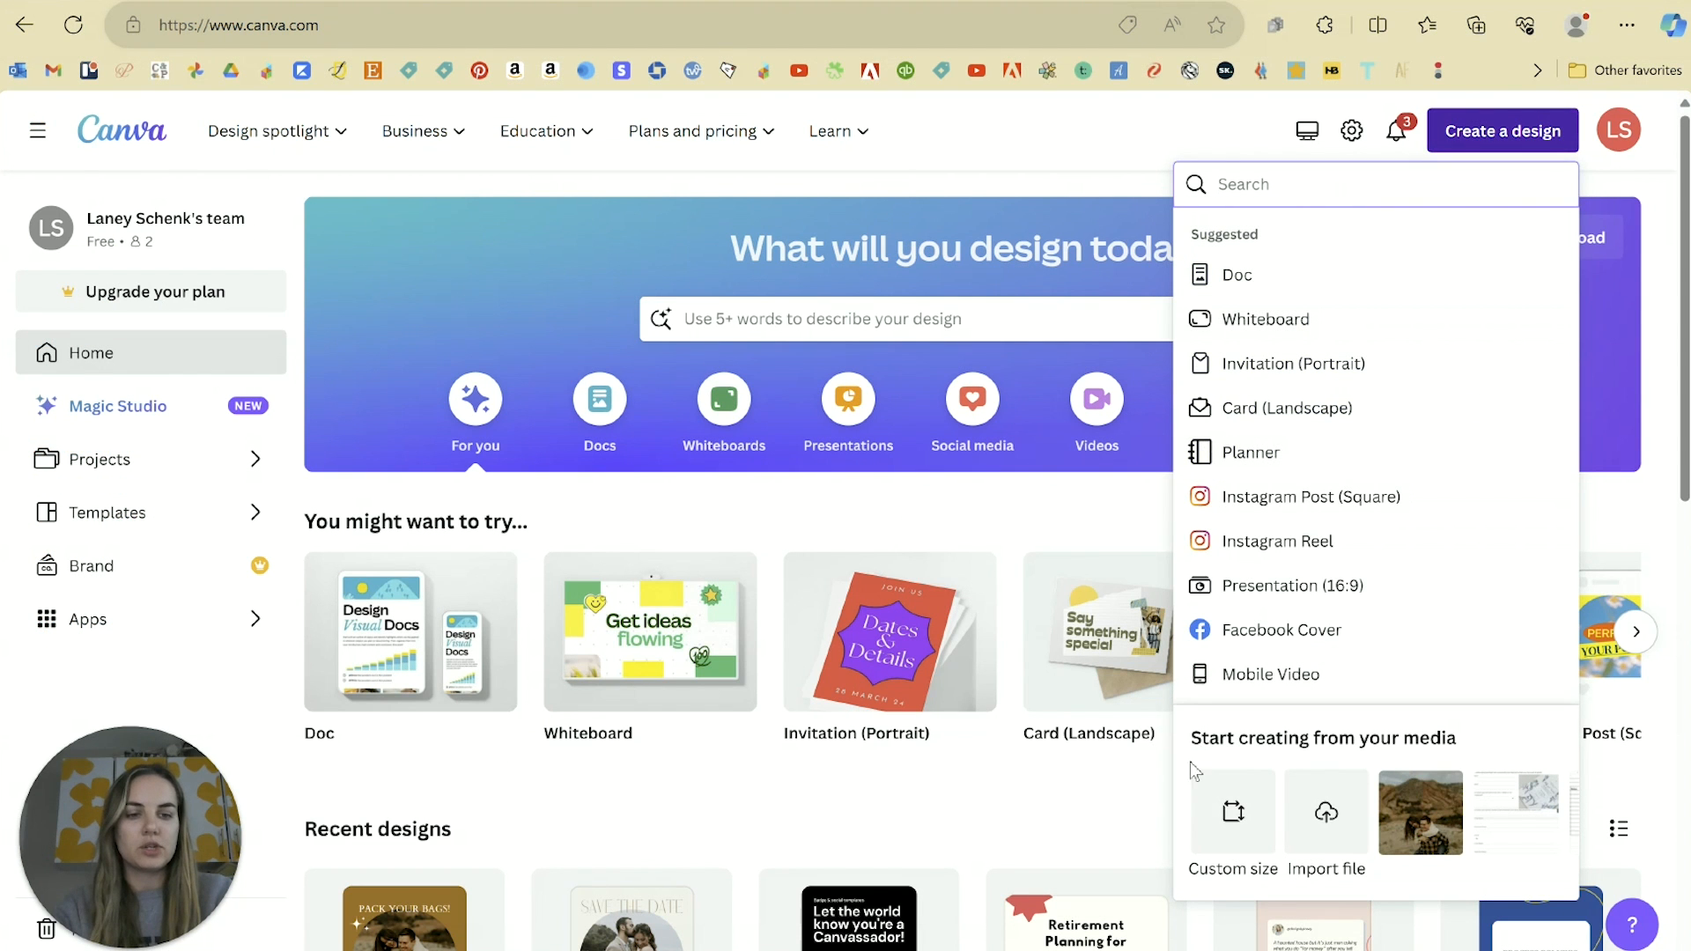
# Step: Create a new custom-size Canva design 7.5 in wide and 9.25 in high
pyautogui.click(1233, 811)
pyautogui.moveTo(1246, 281); pyautogui.dragTo(1148, 275)
pyautogui.press('BackSpace')
pyautogui.press('BackSpace')
pyautogui.press('BackSpace')
pyautogui.press('BackSpace')
pyautogui.press('BackSpace')
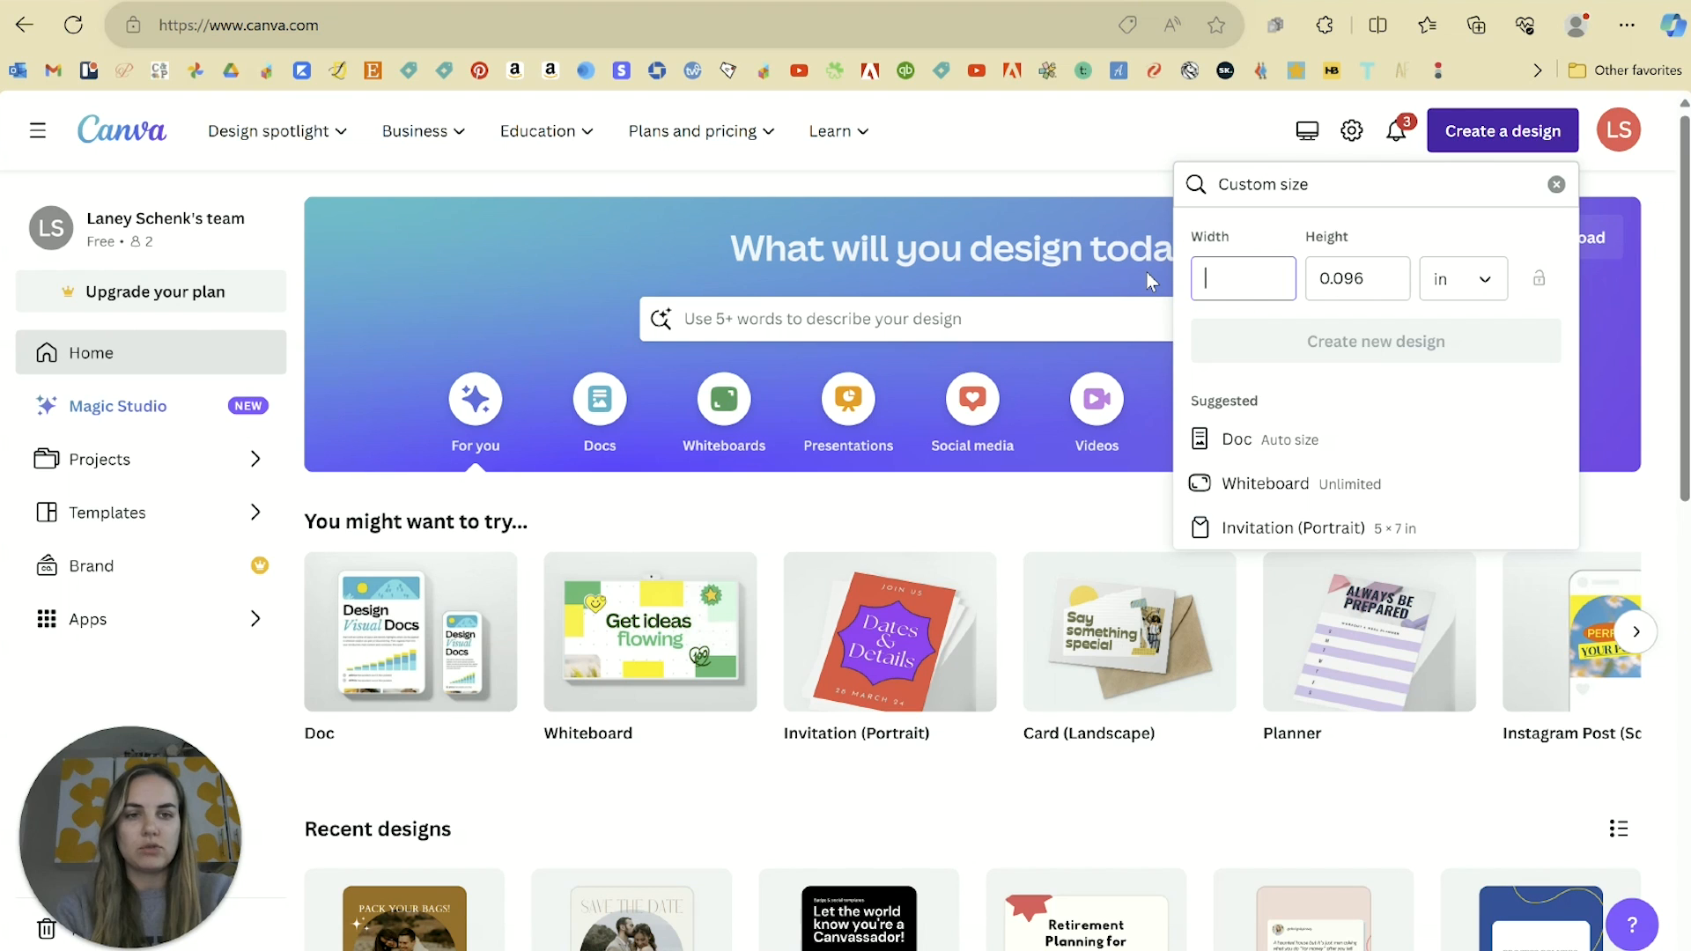
pyautogui.write('7.5')
pyautogui.press('Tab')
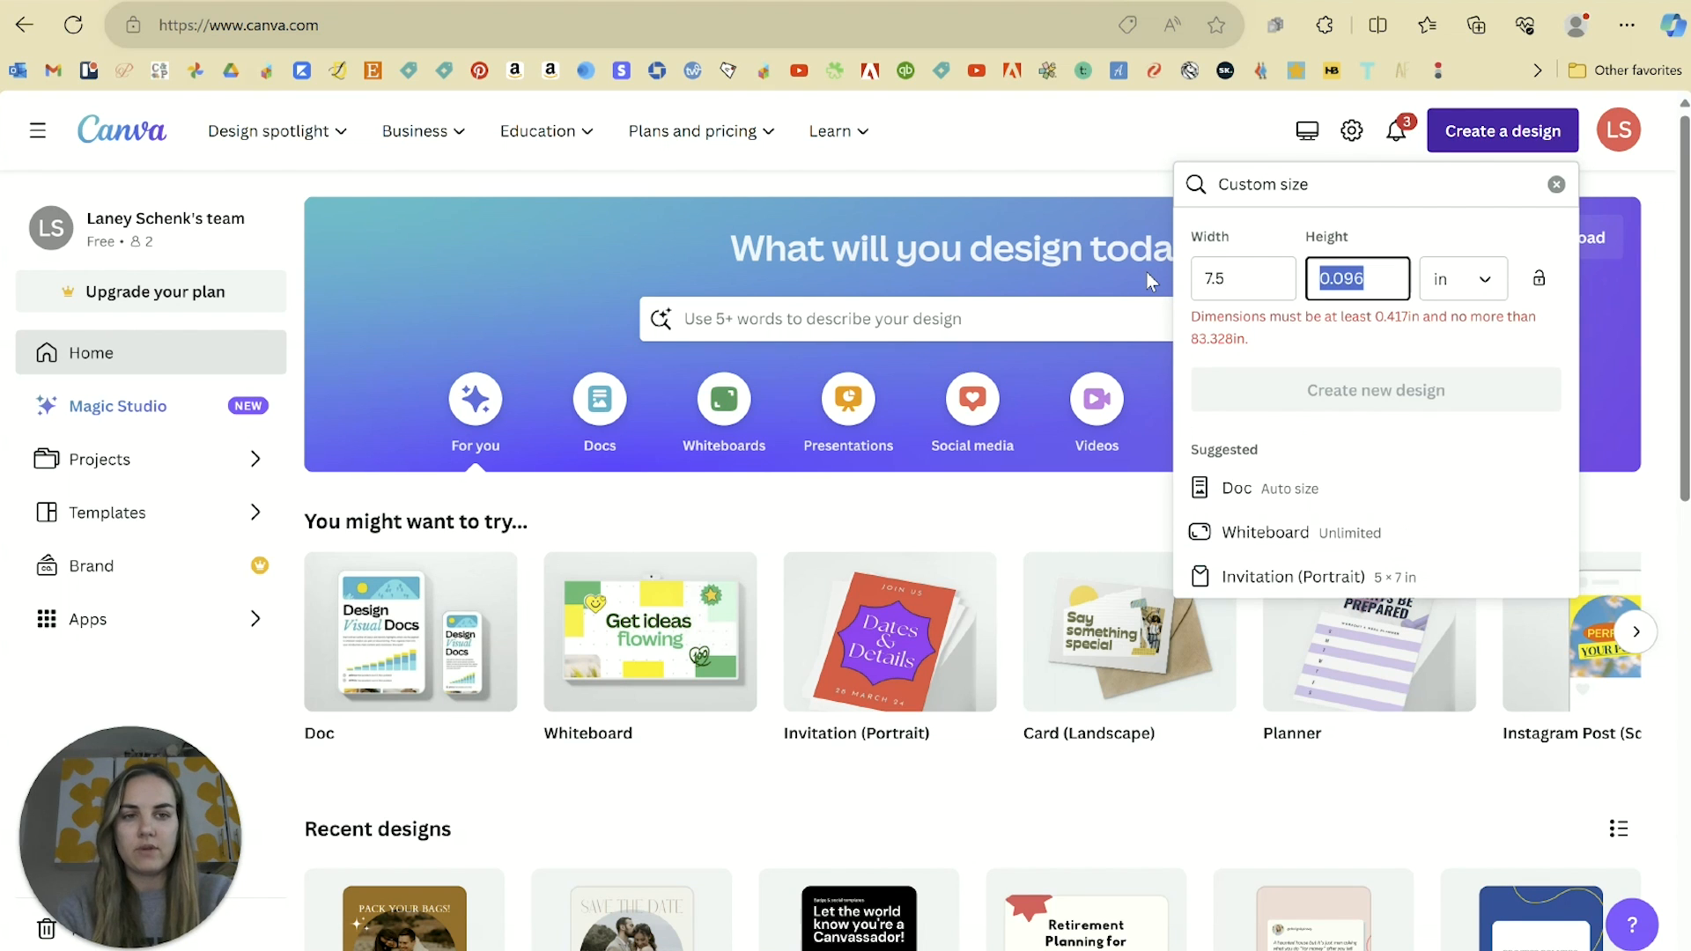
pyautogui.write('9.25')
pyautogui.click(1342, 357)
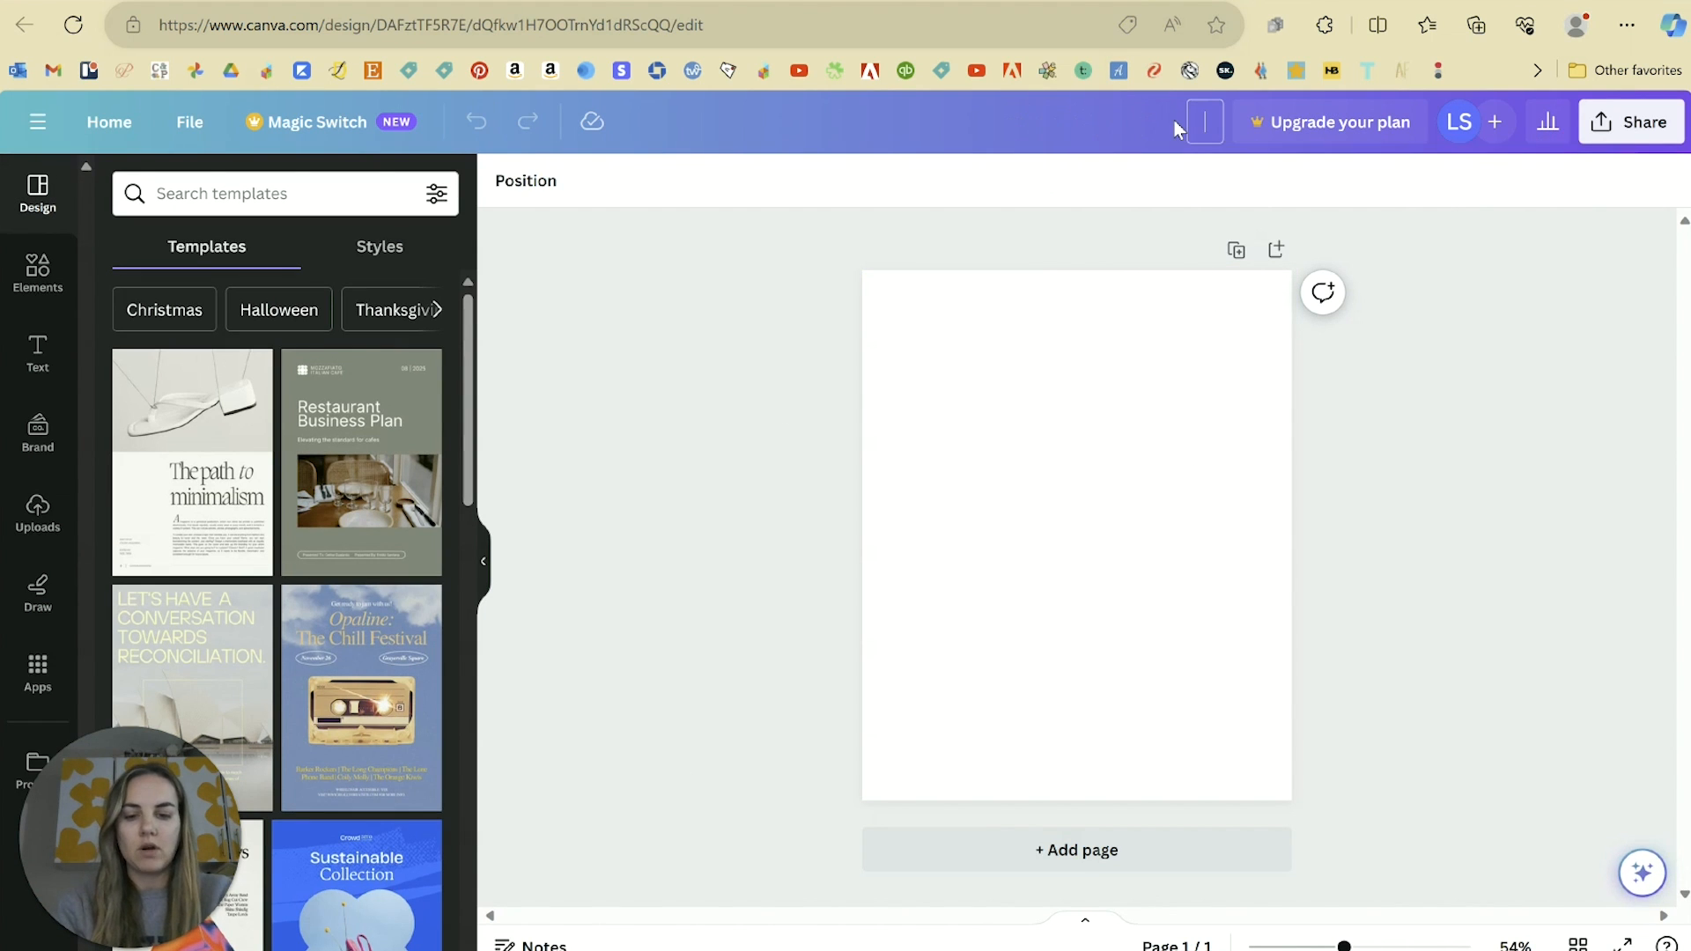
# Step: Name the design "Blue Floral KDP Book Inner Pages"
pyautogui.write('Blue Floral KDP Book Inner Pages')
pyautogui.press('Return')
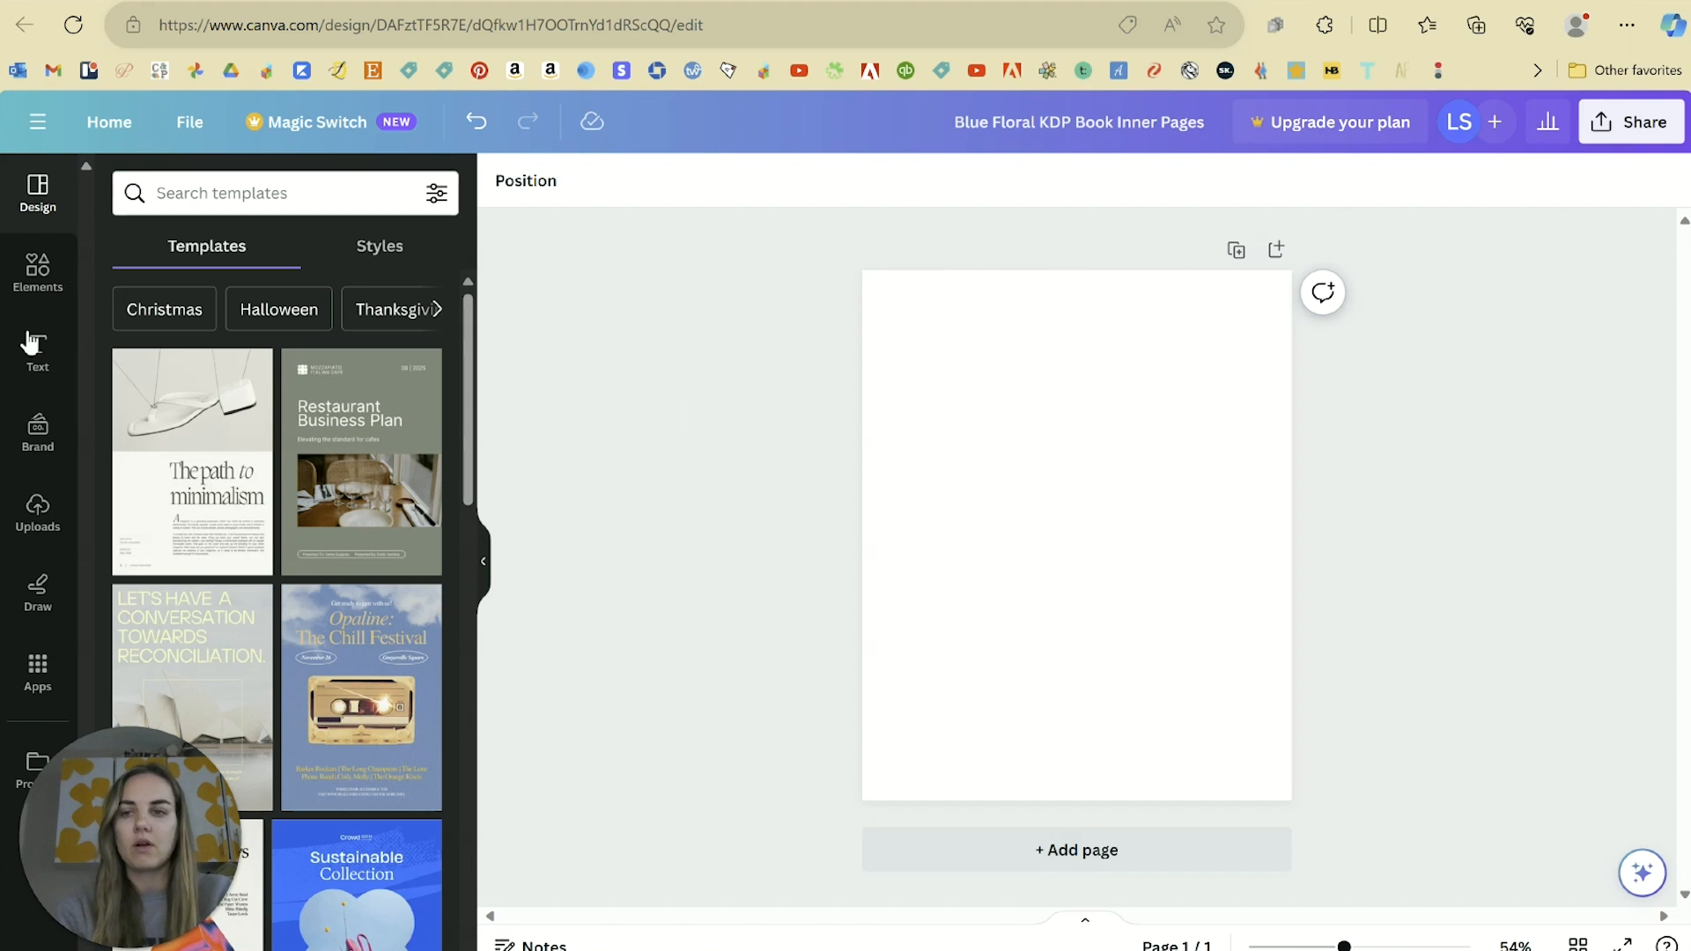
# Step: Search the templates for "wide ruled" and look through the results for lined notebook pages
pyautogui.click(325, 203)
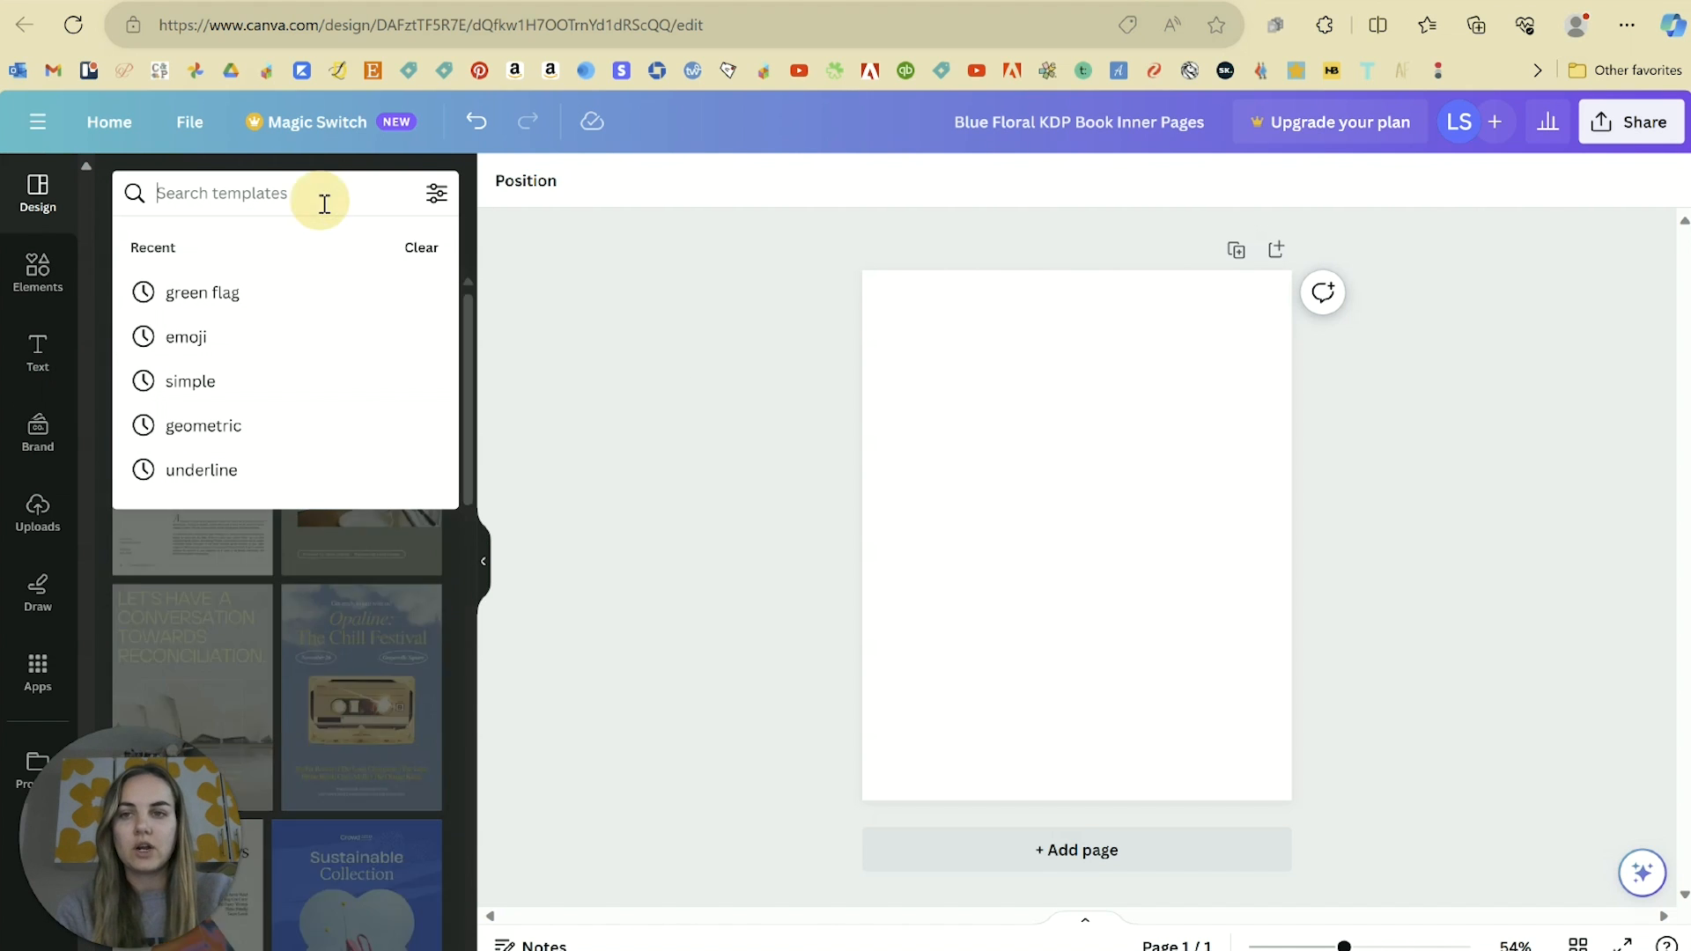
pyautogui.write('wide ruled')
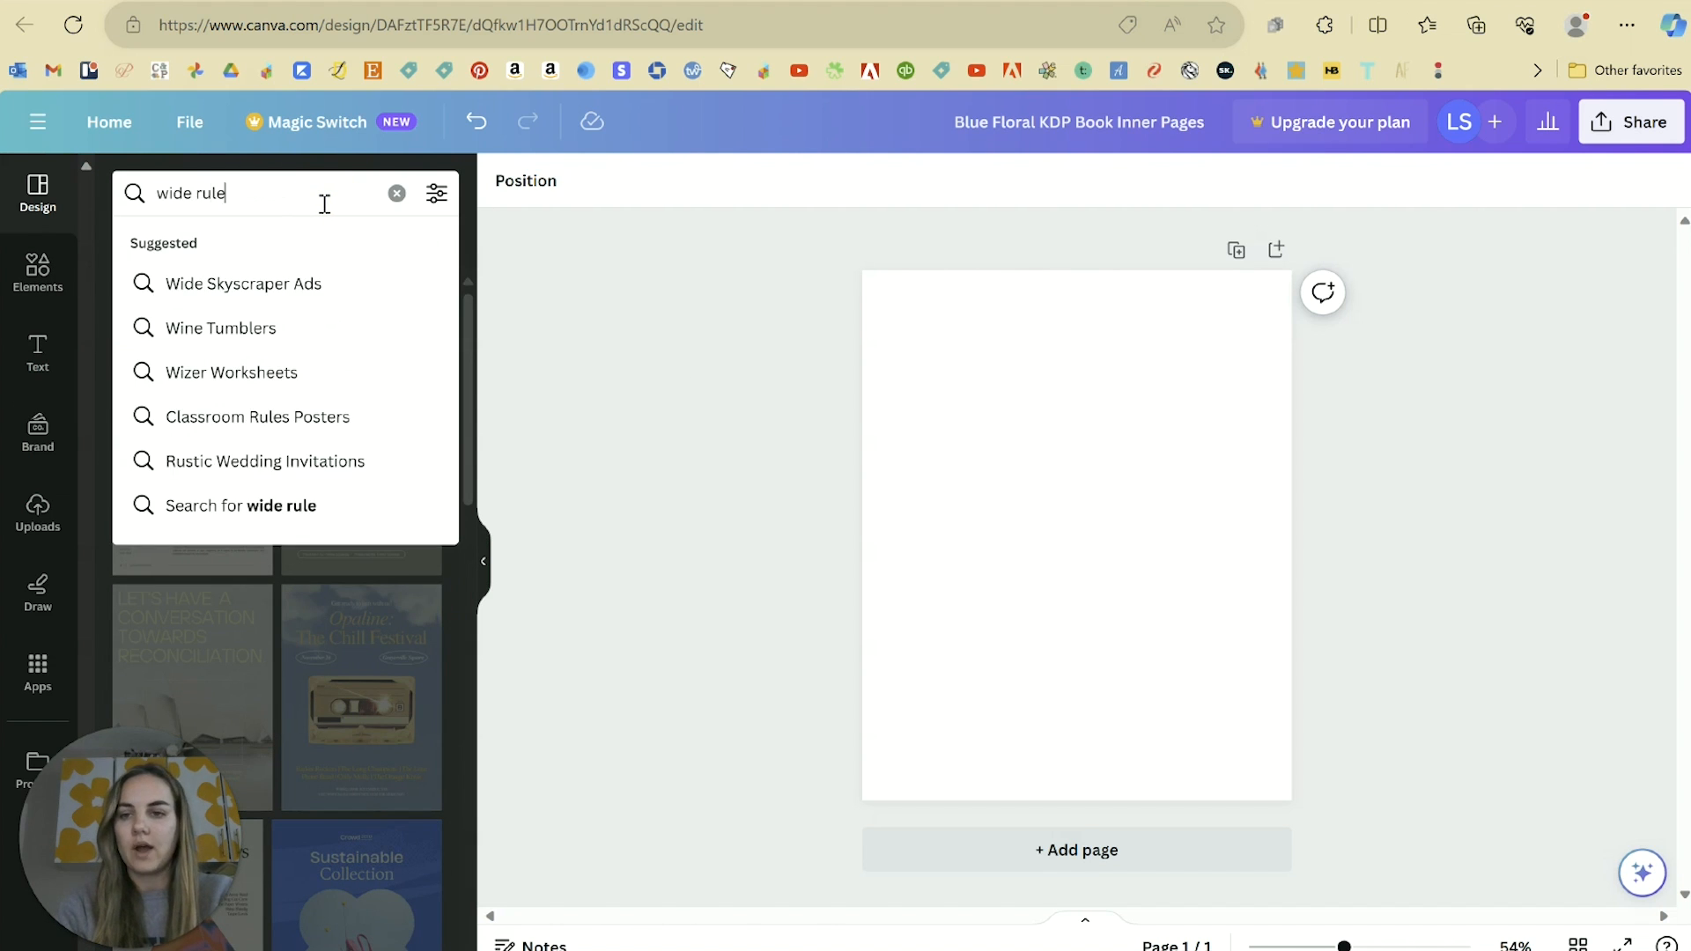
pyautogui.press('Return')
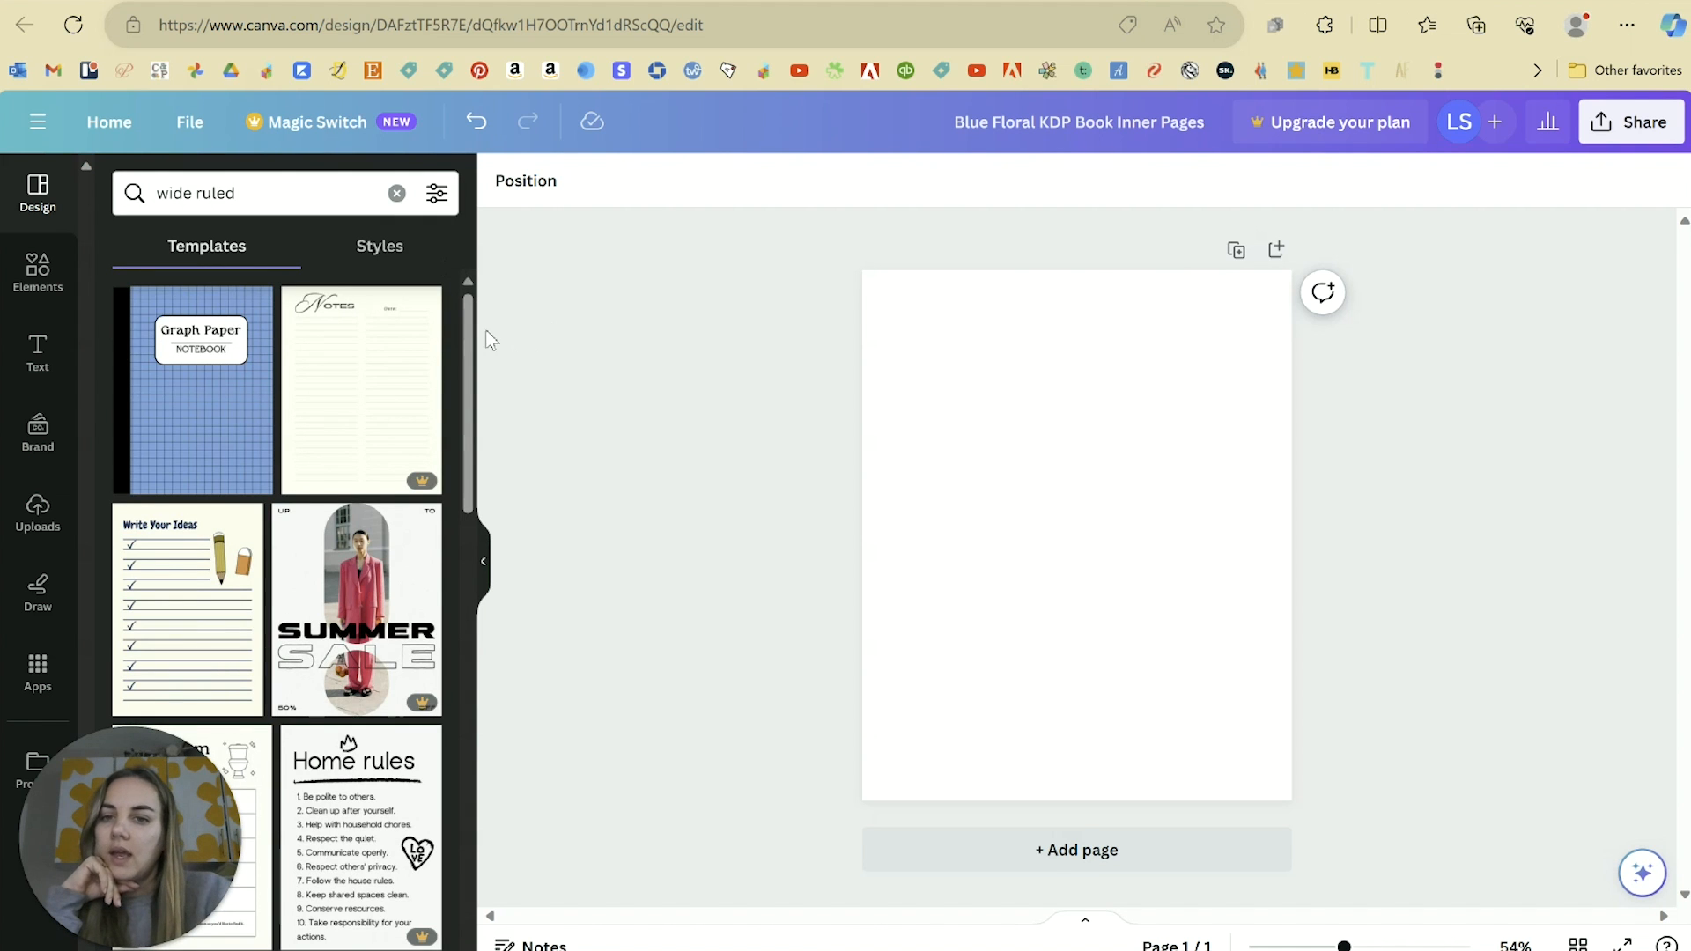
pyautogui.moveTo(468, 317); pyautogui.dragTo(467, 684)
pyautogui.scroll(-10, 460, 792)
pyautogui.moveTo(473, 763); pyautogui.dragTo(477, 650)
# Step: Search the templates for "planner pages"
pyautogui.click(357, 191)
pyautogui.write('planner pag')
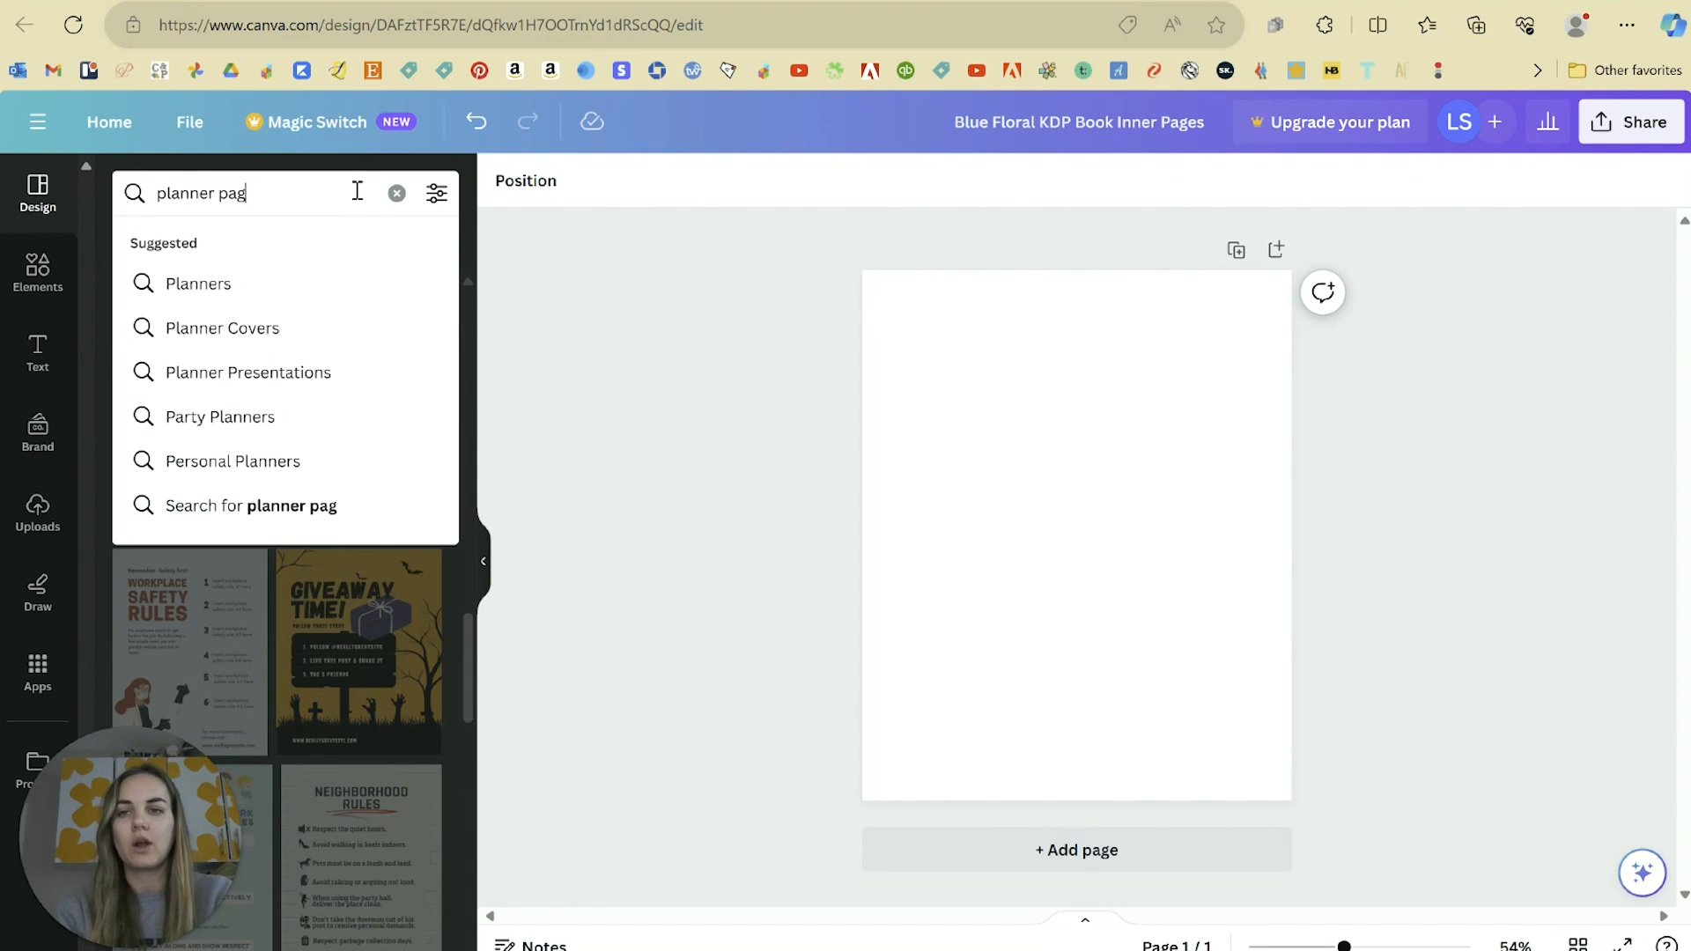
pyautogui.write('es')
pyautogui.press('Return')
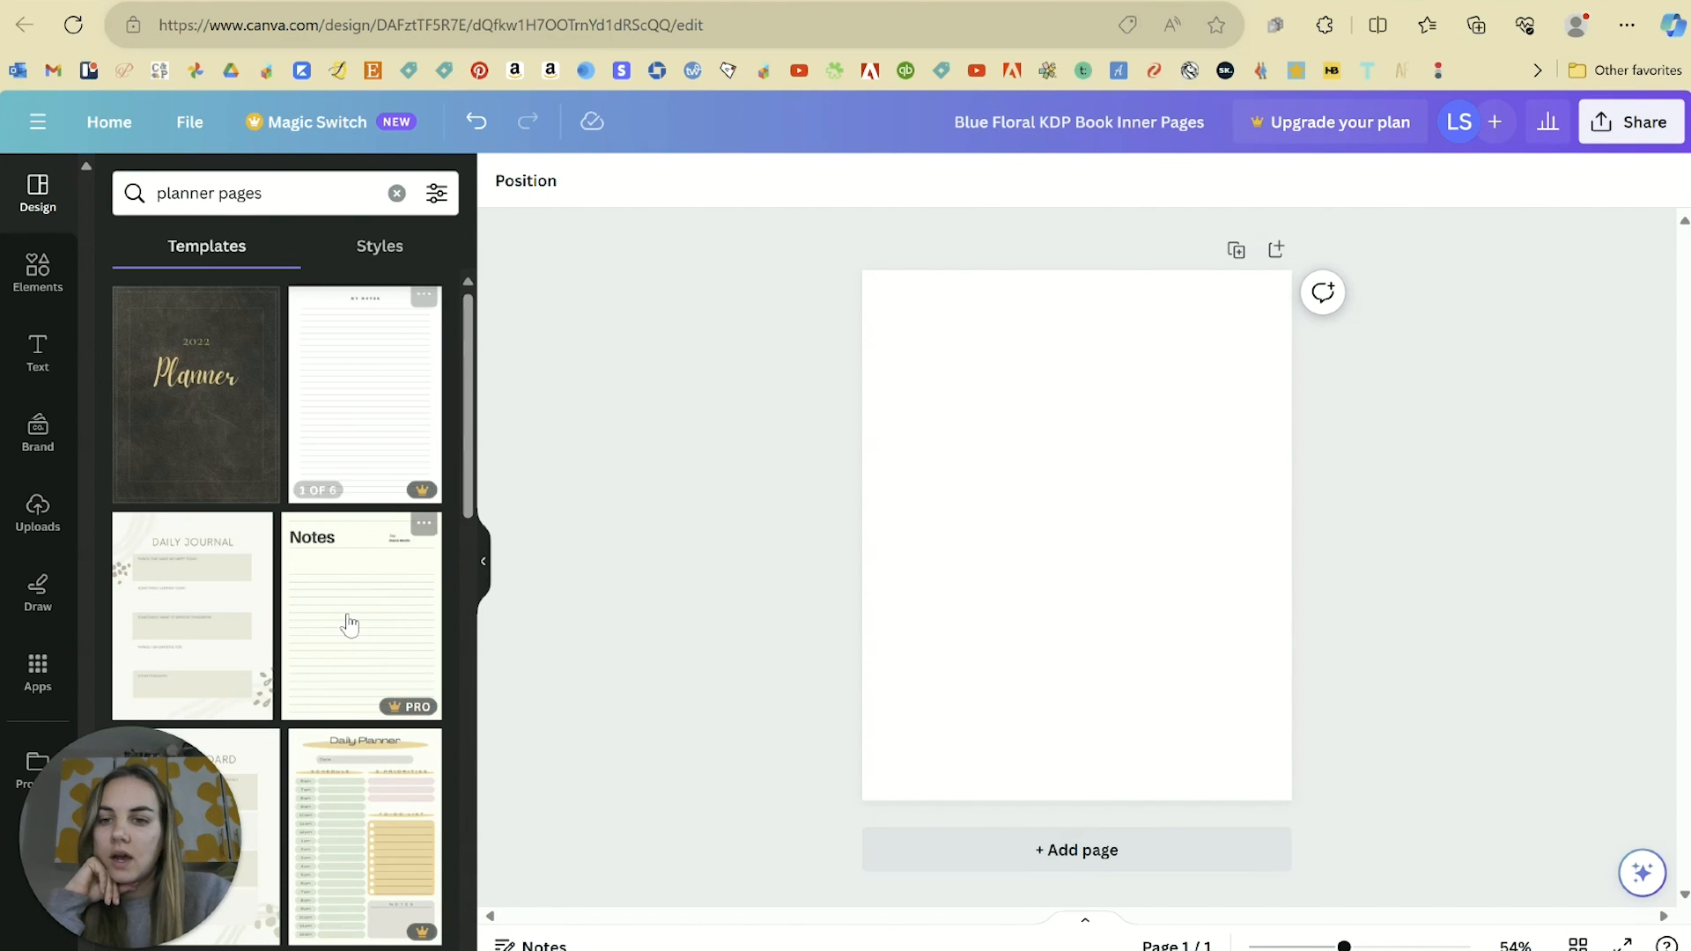
# Step: Try the beige Daily Journal template on the page and delete all of its elements
pyautogui.click(196, 630)
pyautogui.click(1083, 290)
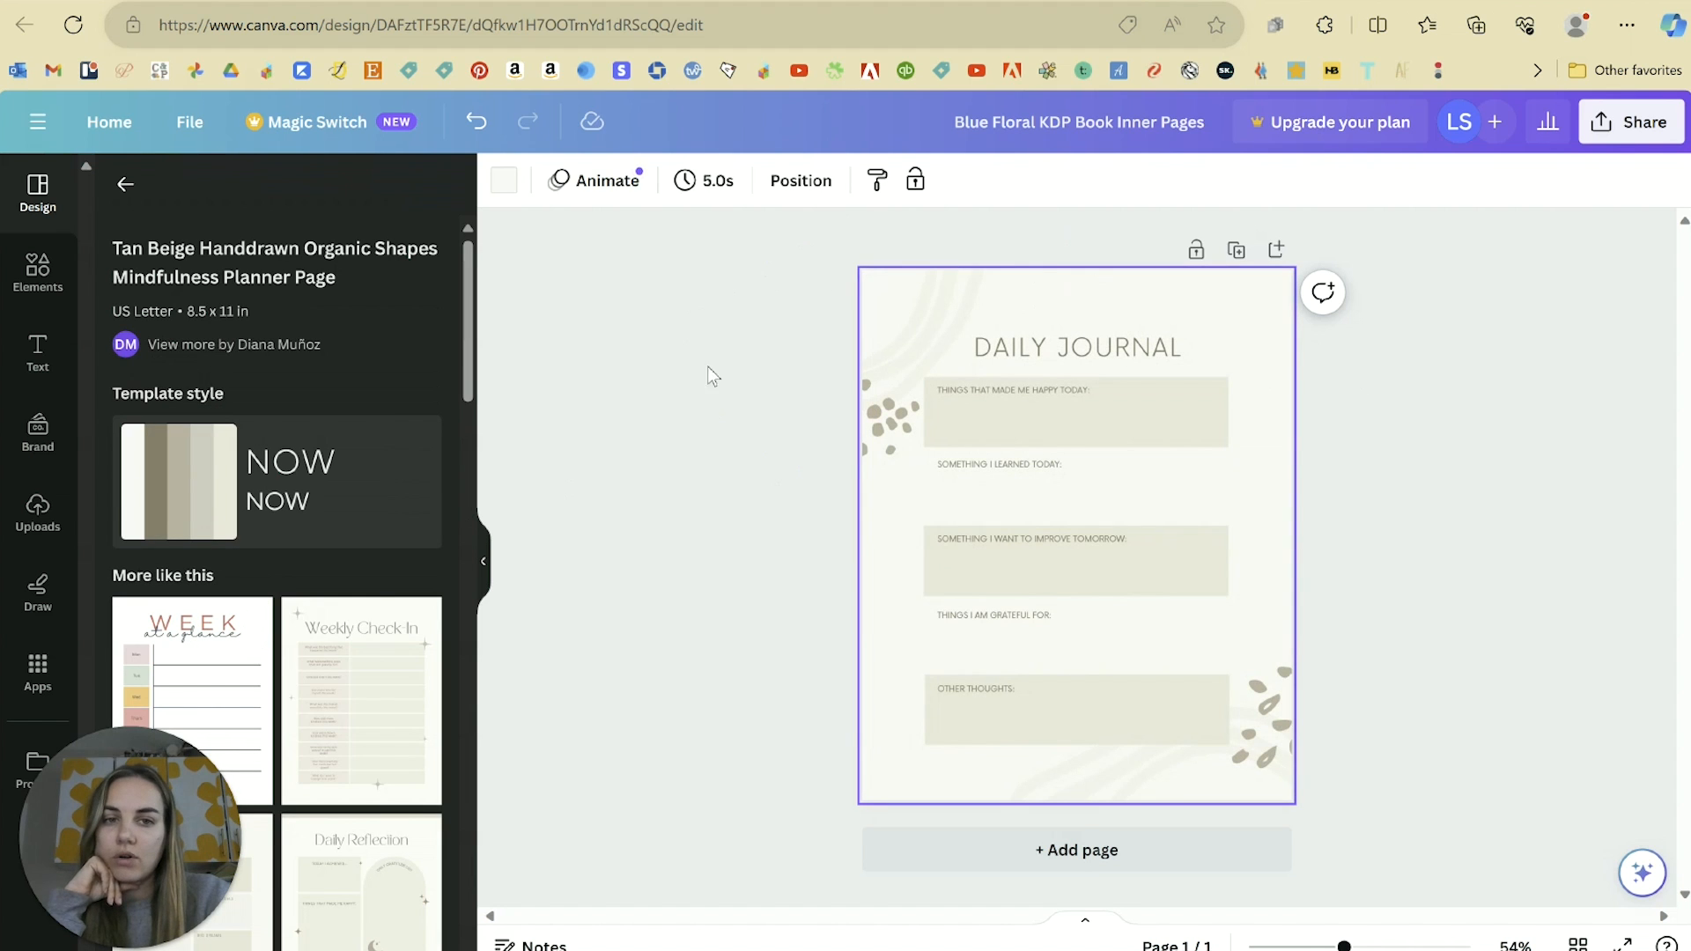
pyautogui.click(671, 445)
pyautogui.moveTo(753, 268); pyautogui.dragTo(1347, 804)
pyautogui.press('Delete')
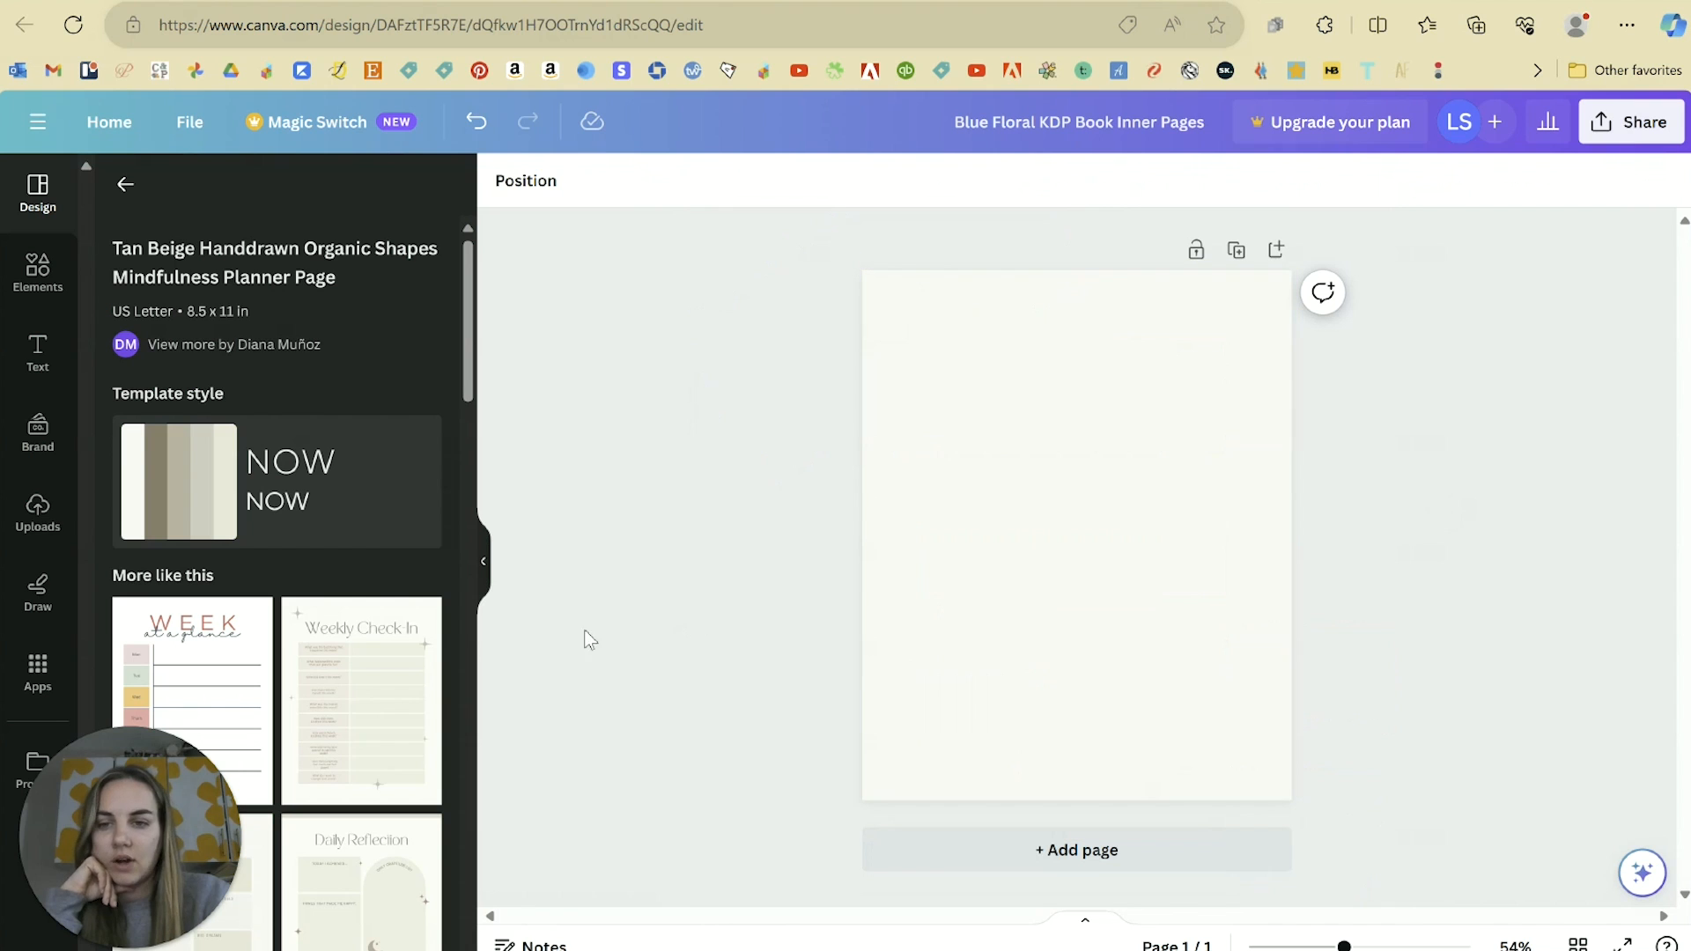
# Step: Apply the Colorful Weekly Planner template to the page and fill its Mon box with the dark slate document color
pyautogui.moveTo(467, 304); pyautogui.dragTo(478, 340)
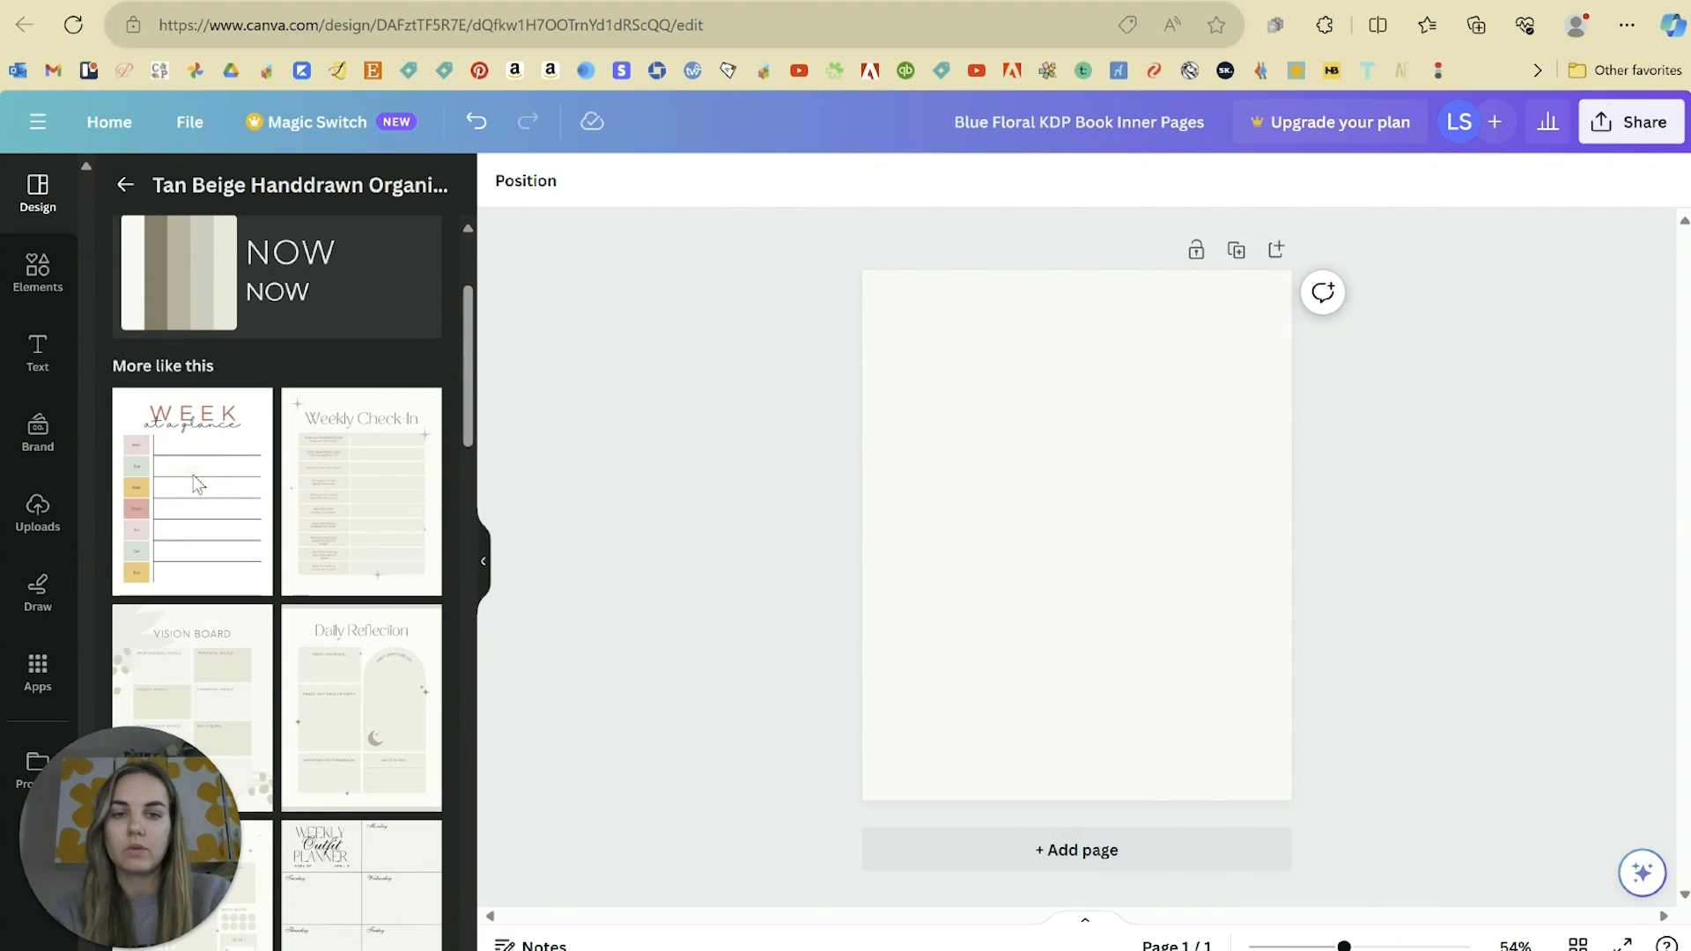
pyautogui.click(171, 430)
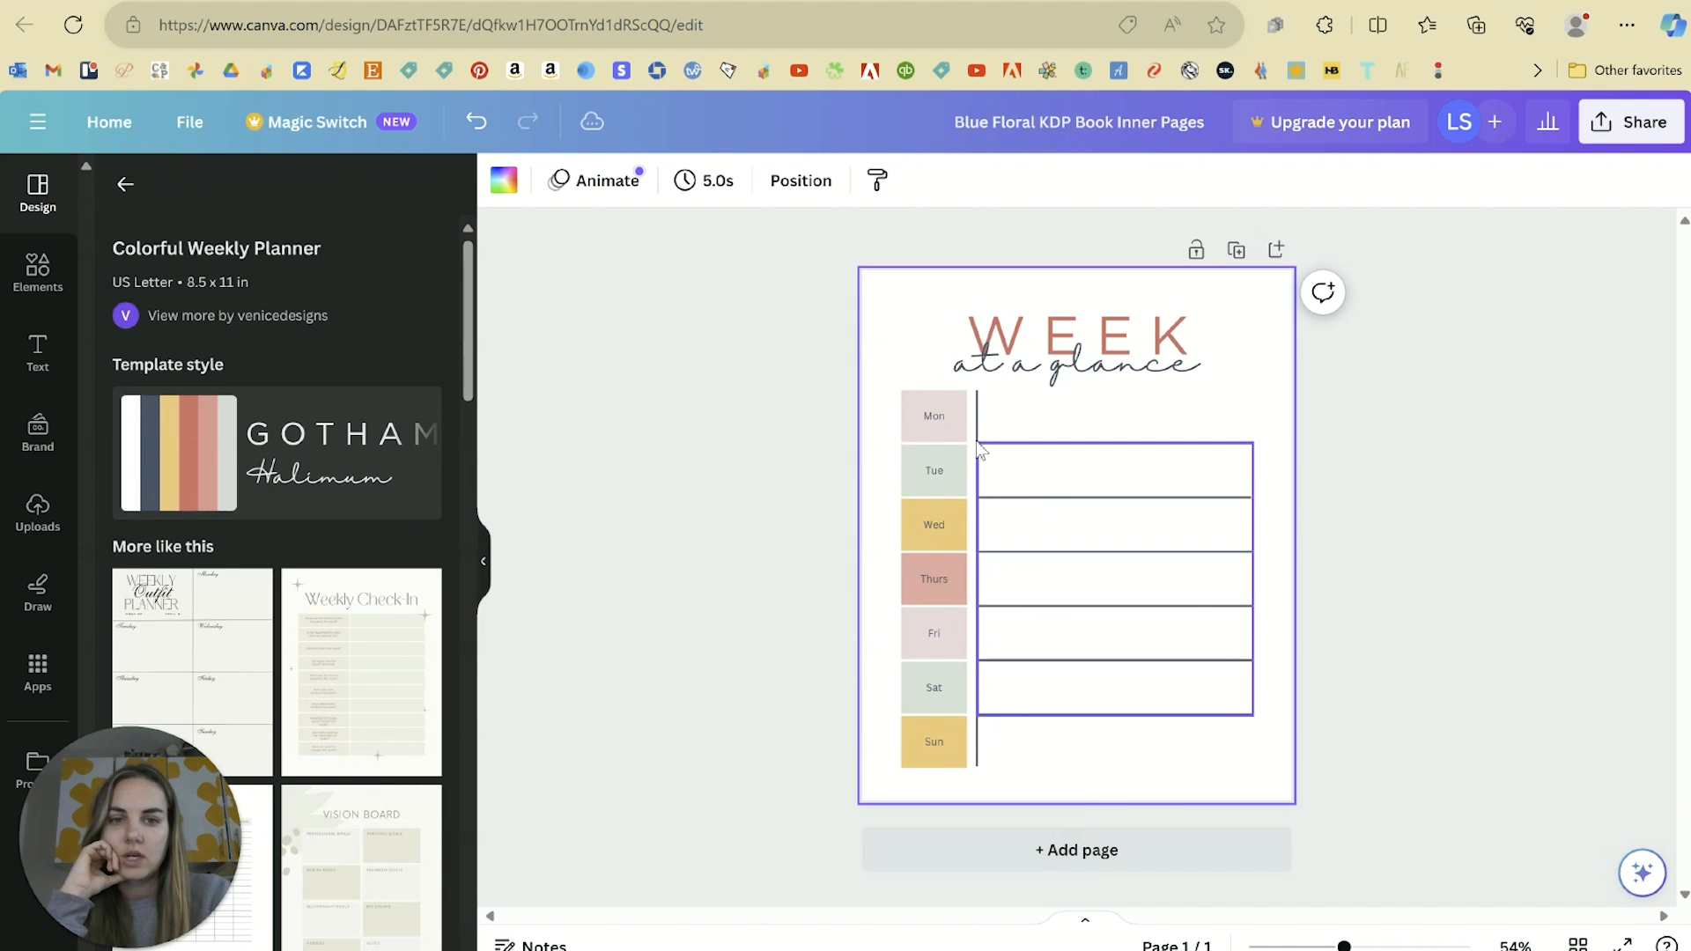
pyautogui.click(946, 420)
pyautogui.click(947, 420)
pyautogui.click(955, 424)
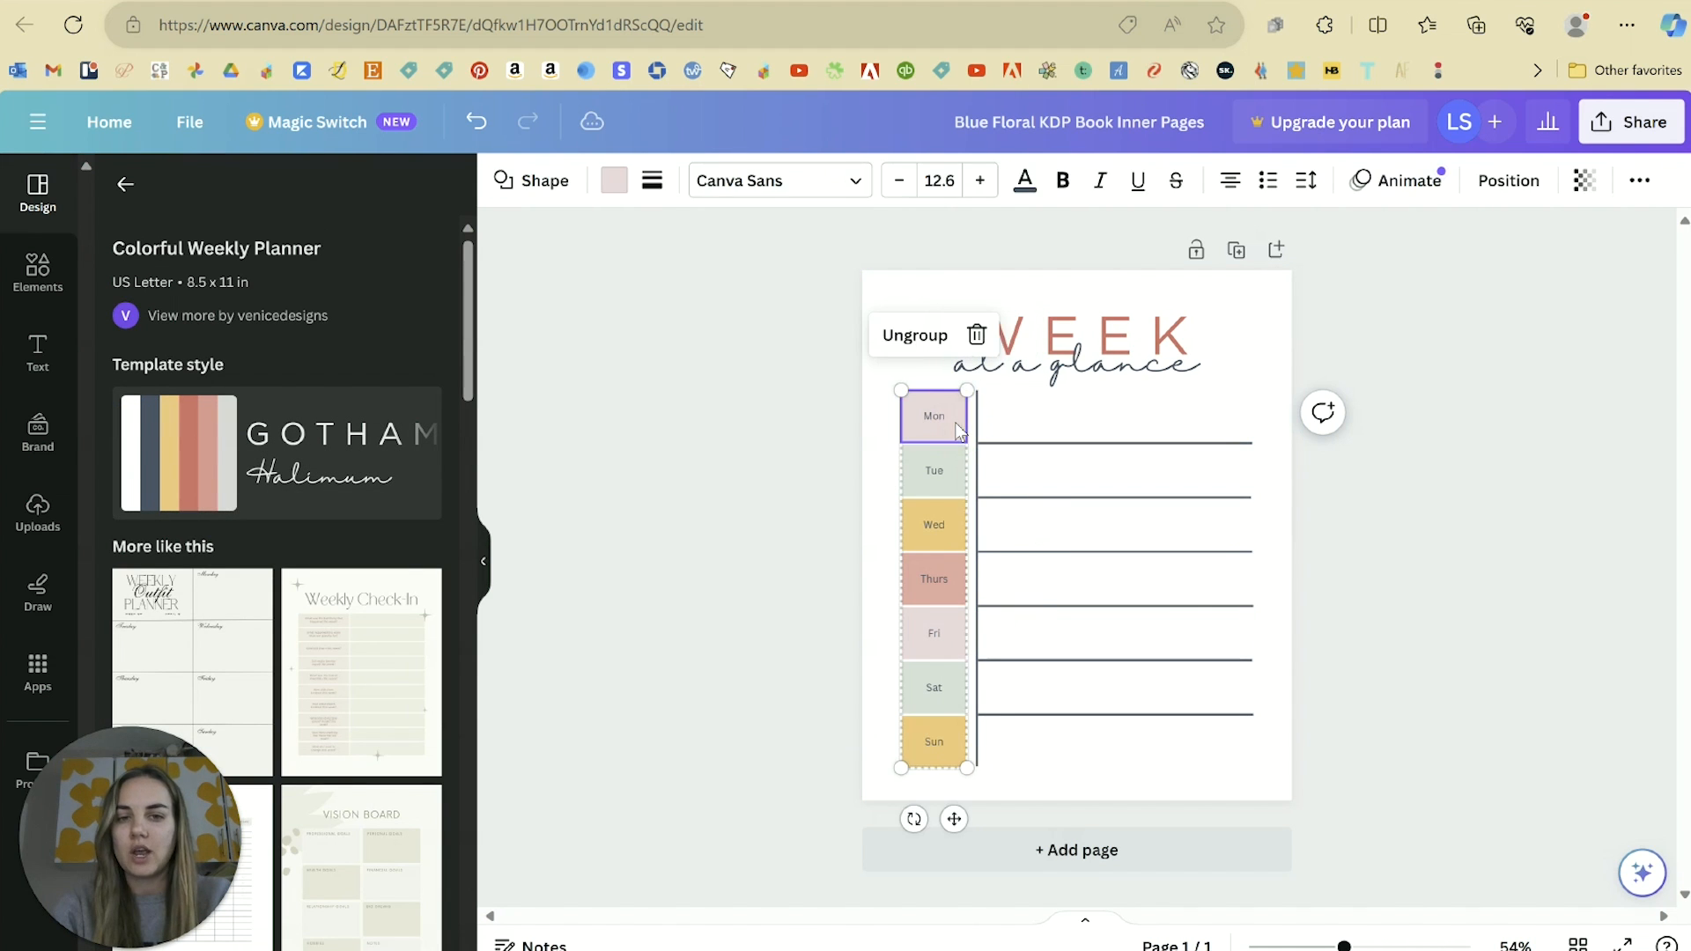
pyautogui.click(600, 187)
pyautogui.click(237, 315)
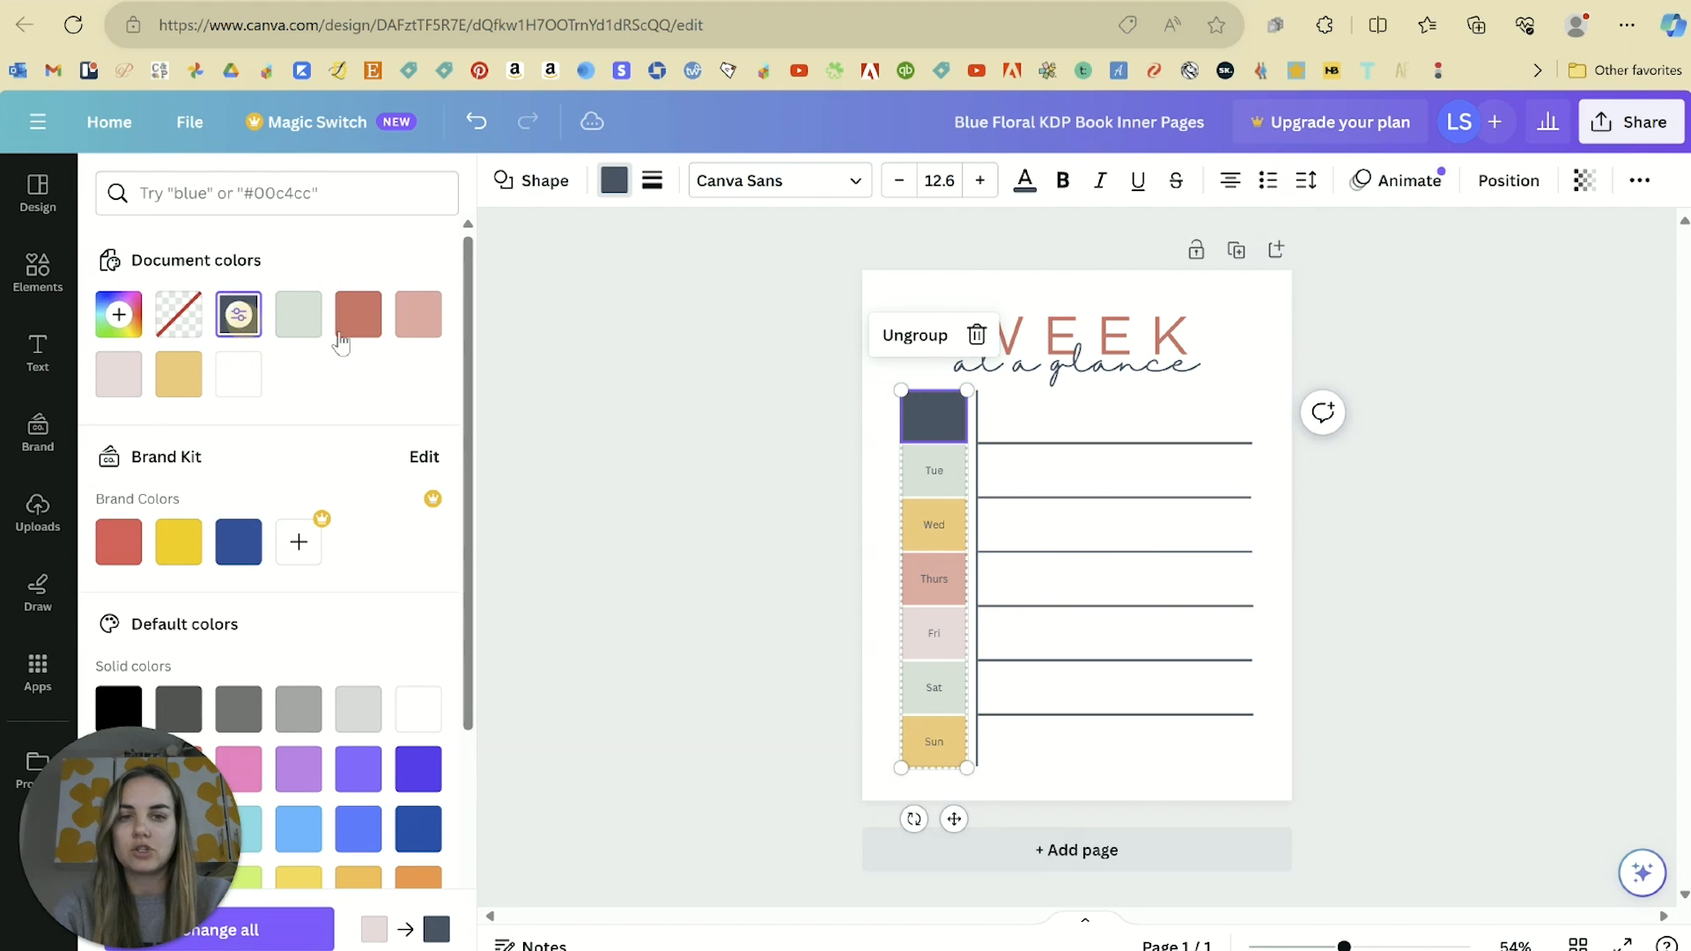
# Step: Change the text color of the Mon label to the white document color
pyautogui.doubleClick(939, 416)
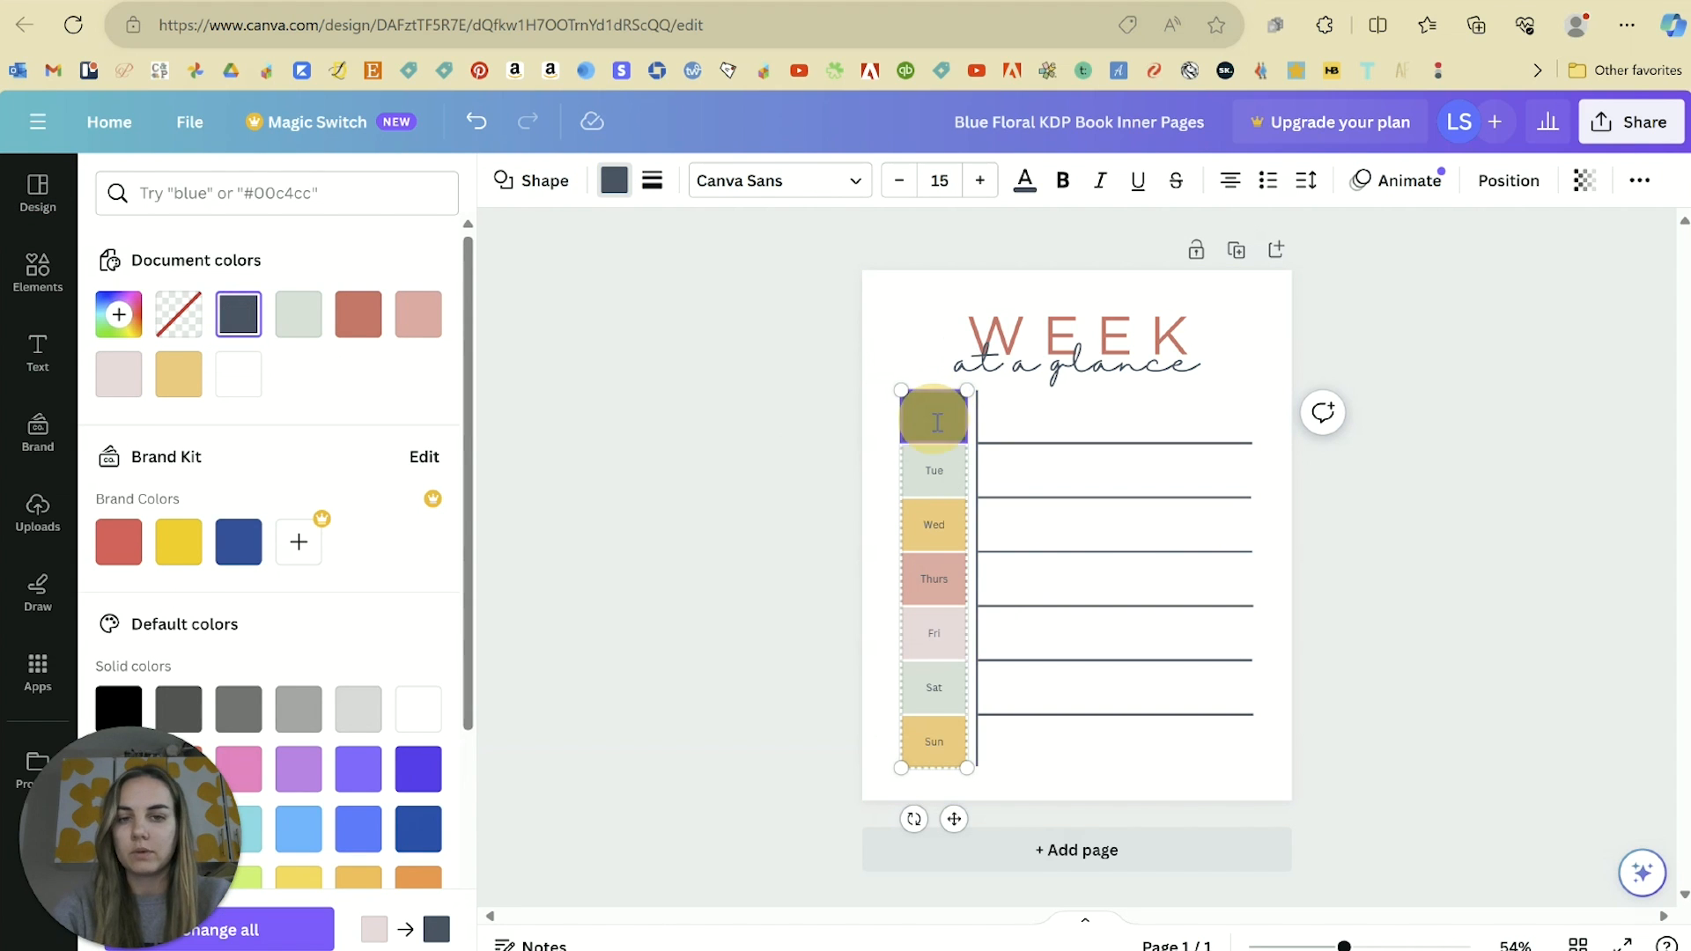
pyautogui.click(1024, 180)
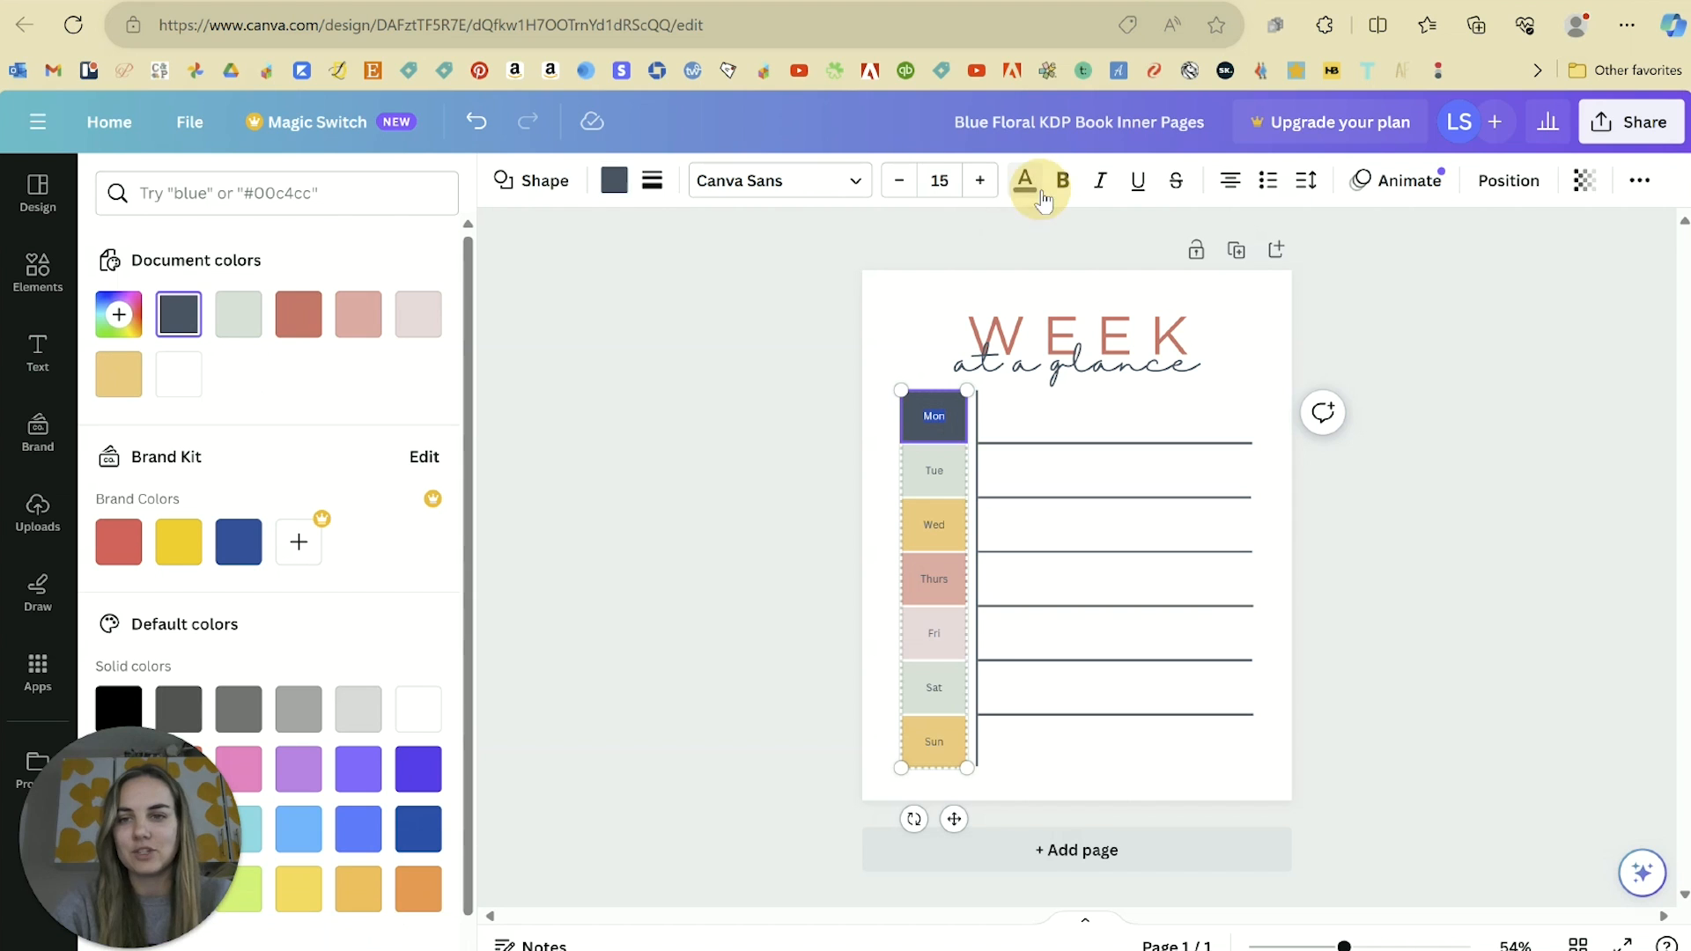
pyautogui.click(179, 372)
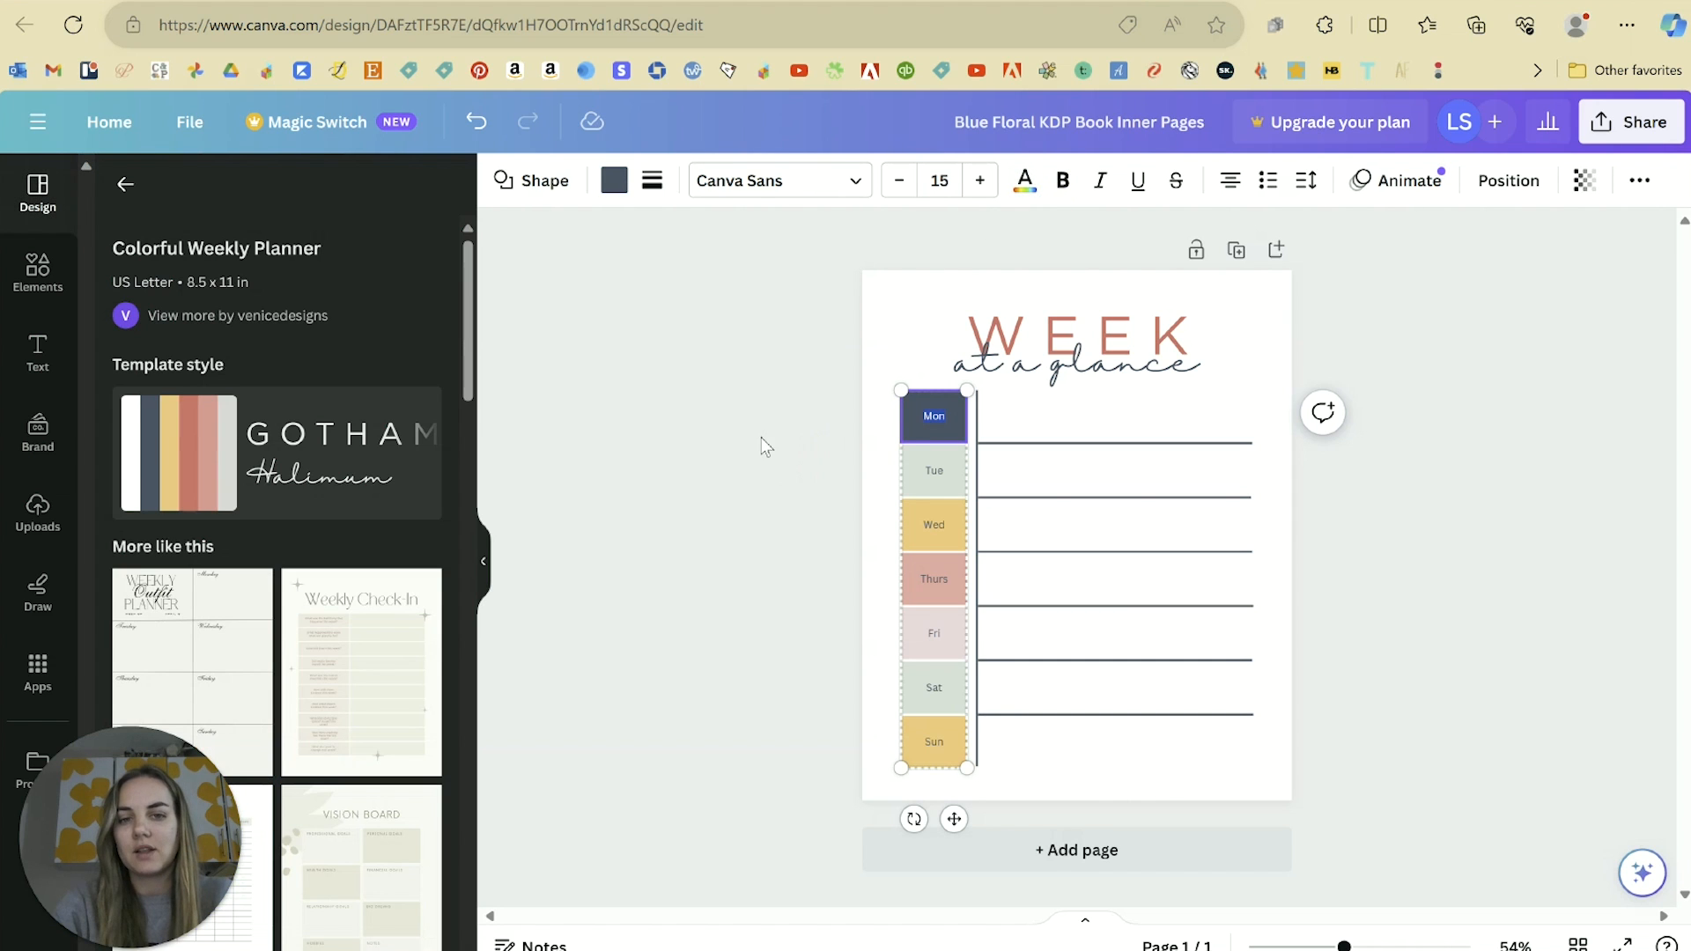
pyautogui.click(753, 436)
# Step: Select everything in the weekly planner layout and delete it from the page
pyautogui.click(1136, 370)
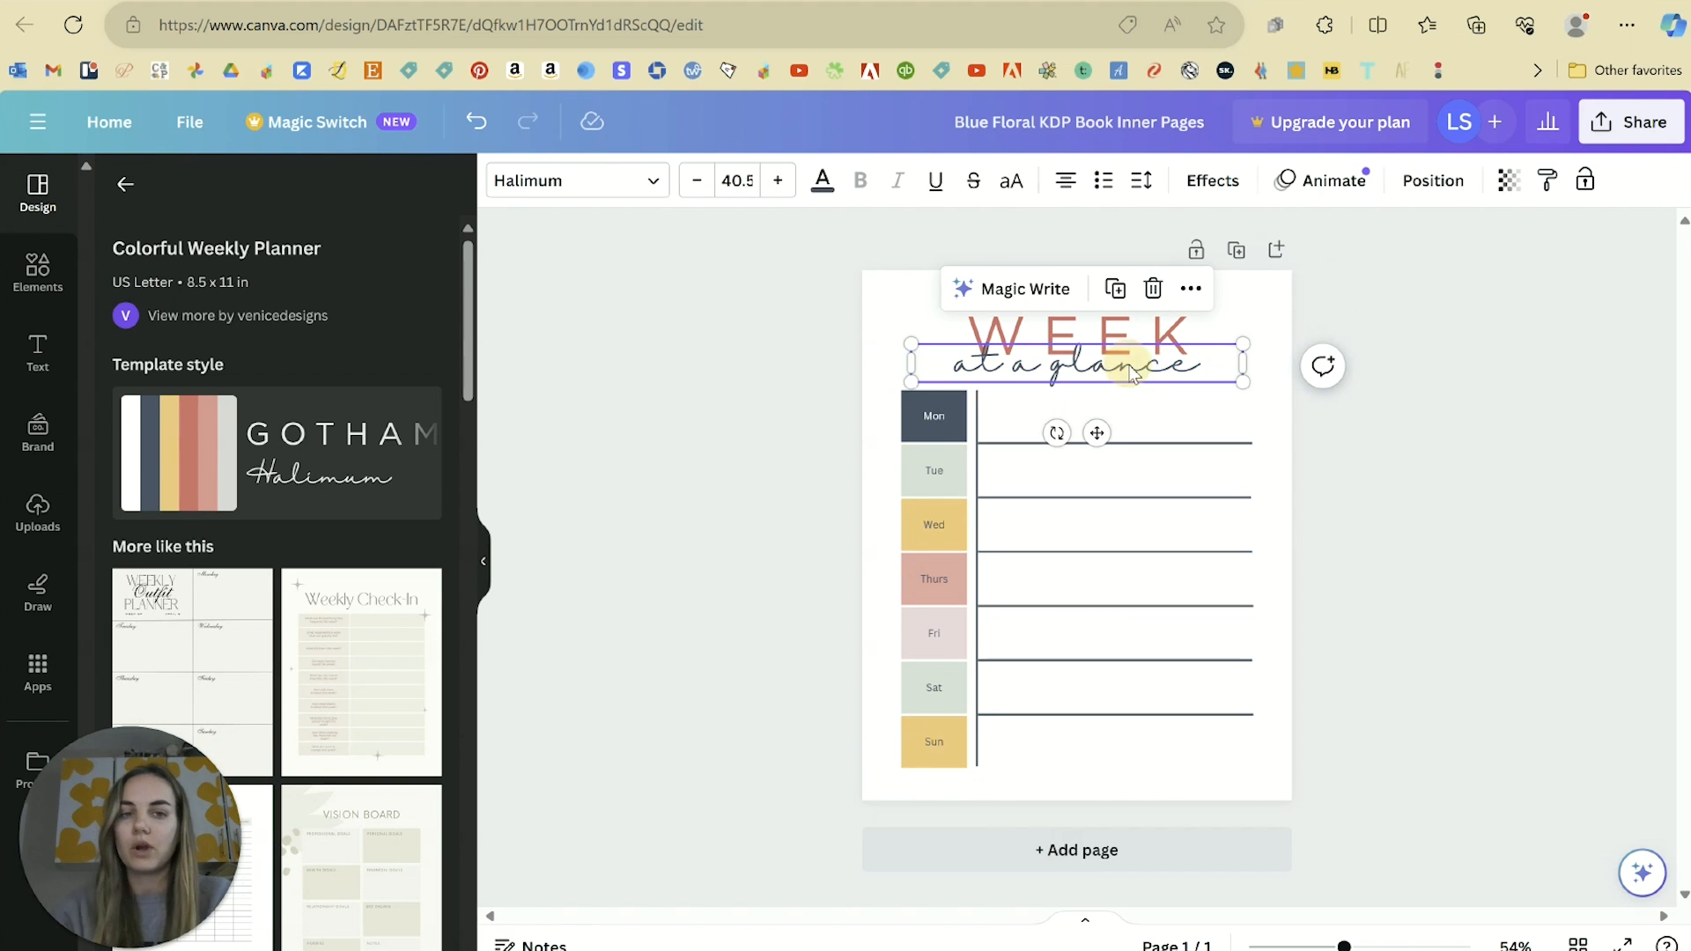
pyautogui.moveTo(751, 257); pyautogui.dragTo(1282, 816)
pyautogui.press('Delete')
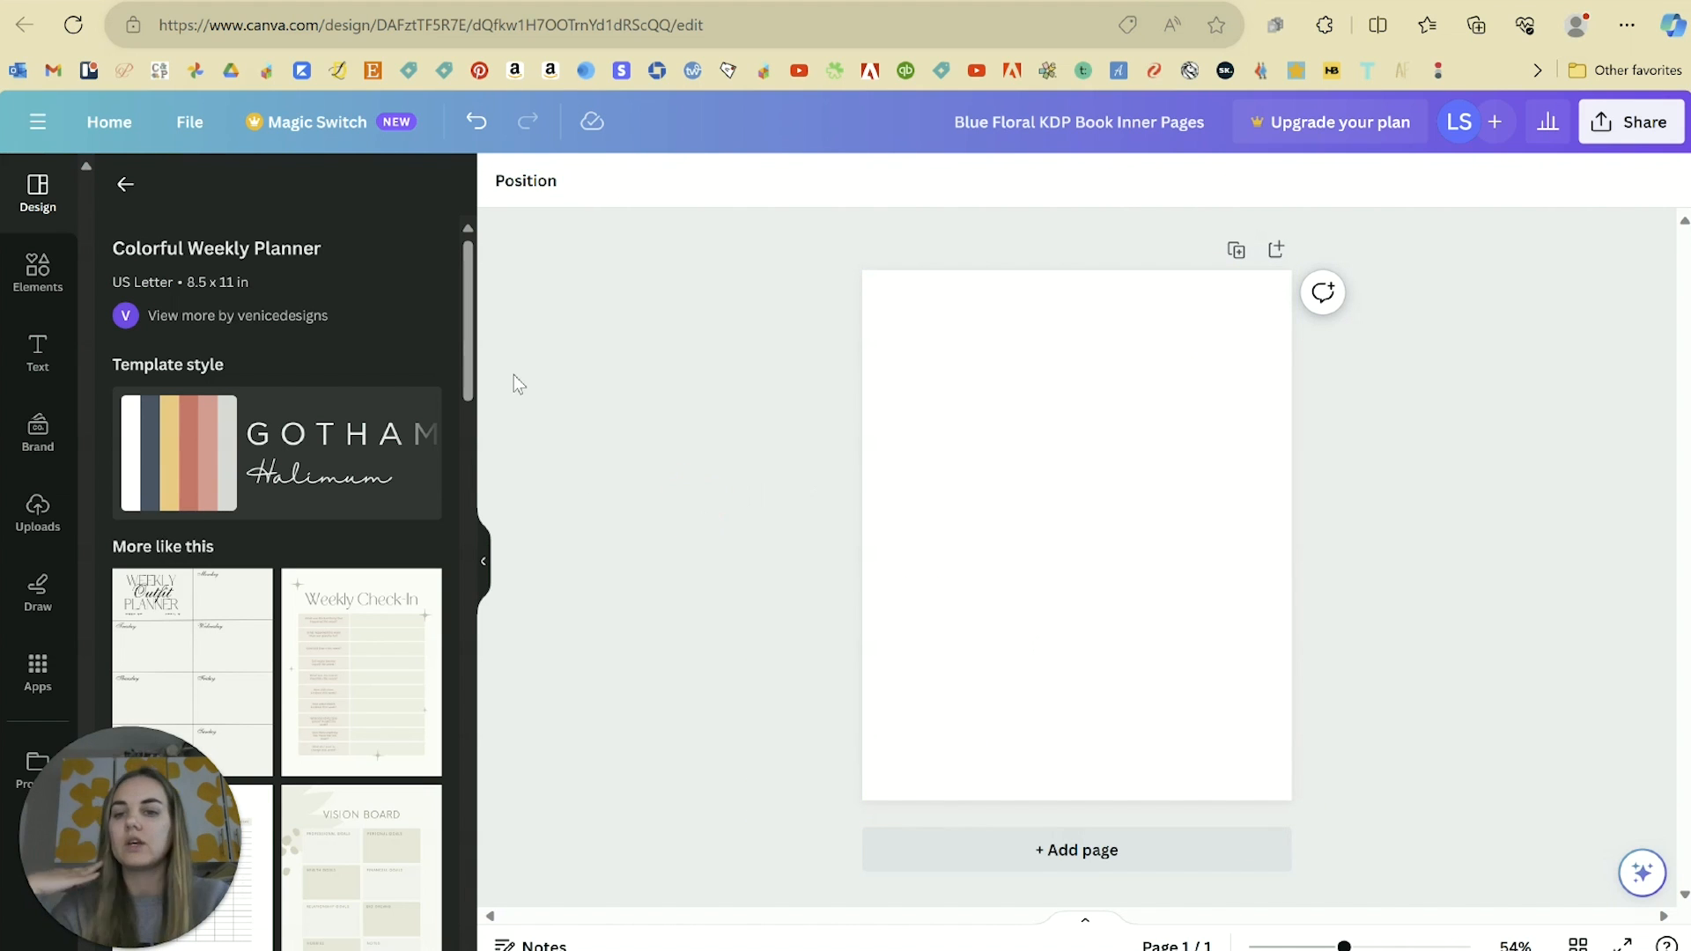
# Step: Try the White And Pink Simple Floral Monthly Calendar 2023 Planner's January page and delete all of its elements
pyautogui.moveTo(469, 321); pyautogui.dragTo(504, 425)
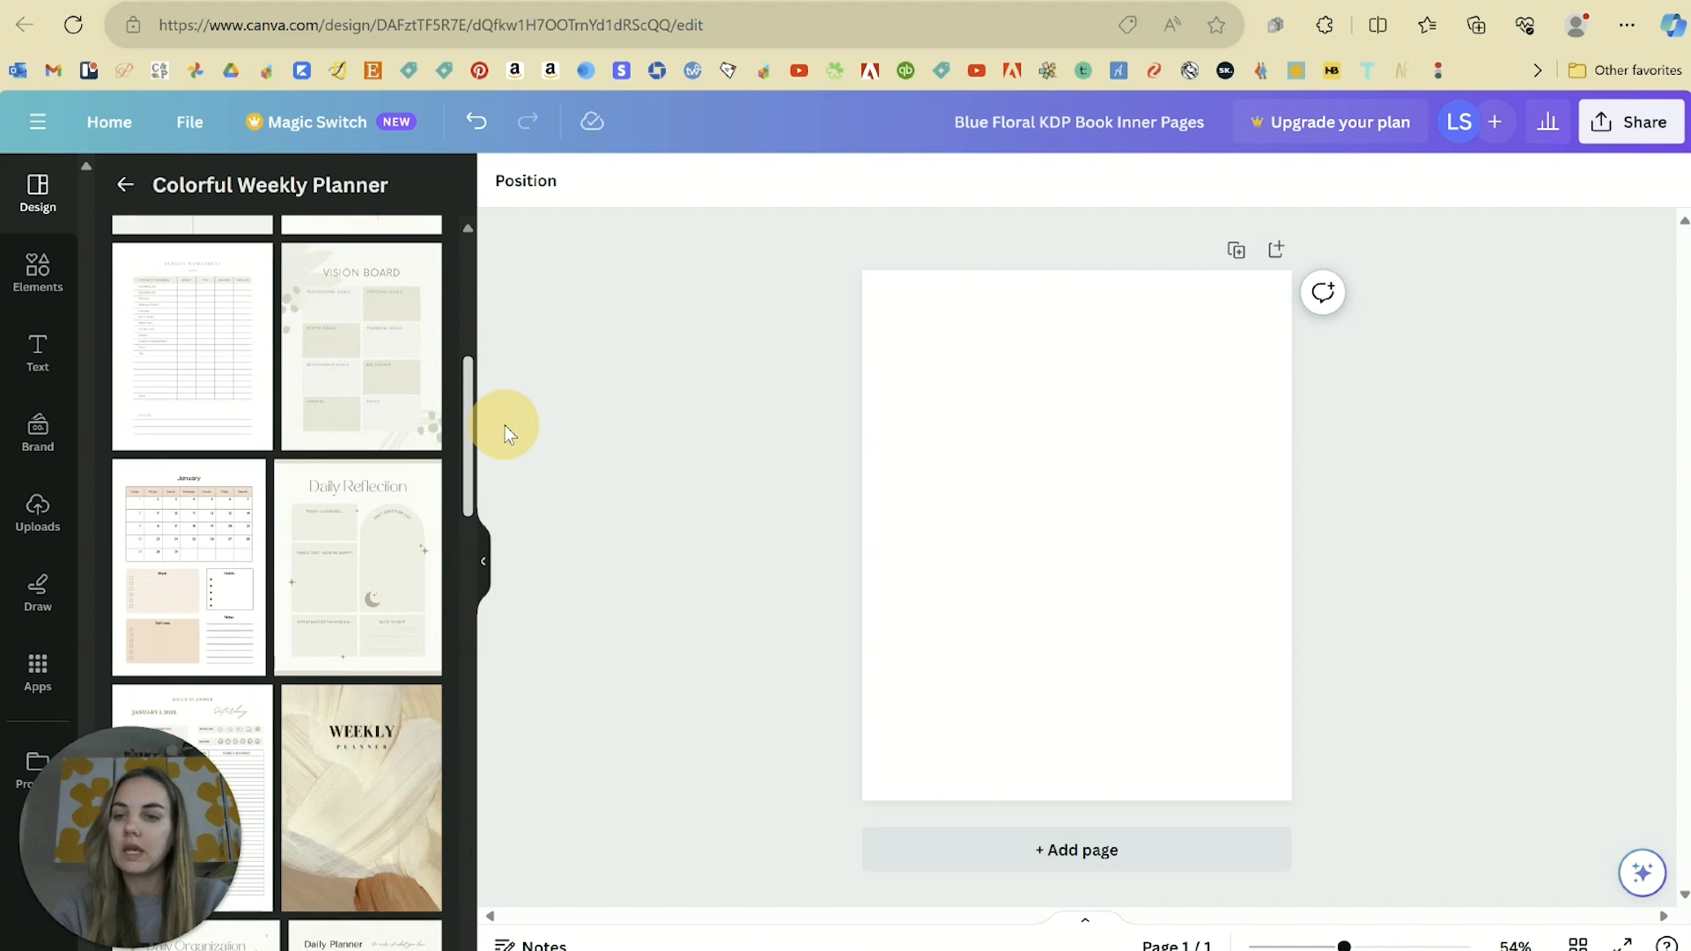
pyautogui.click(220, 537)
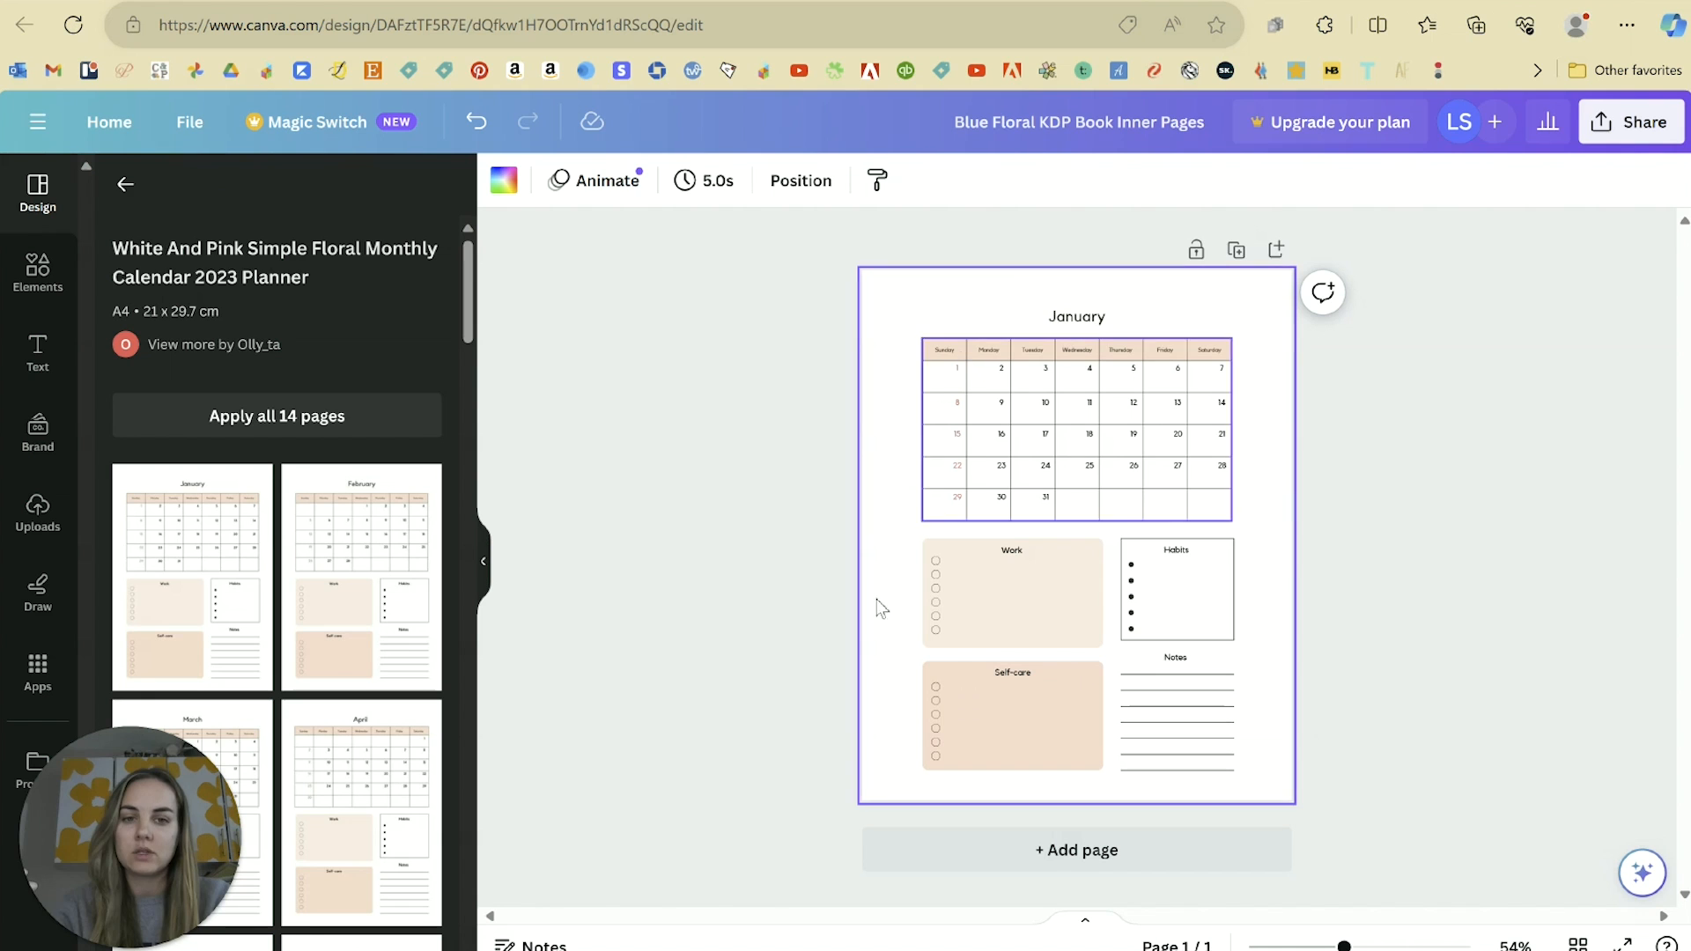
pyautogui.moveTo(799, 272); pyautogui.dragTo(1320, 823)
pyautogui.press('Delete')
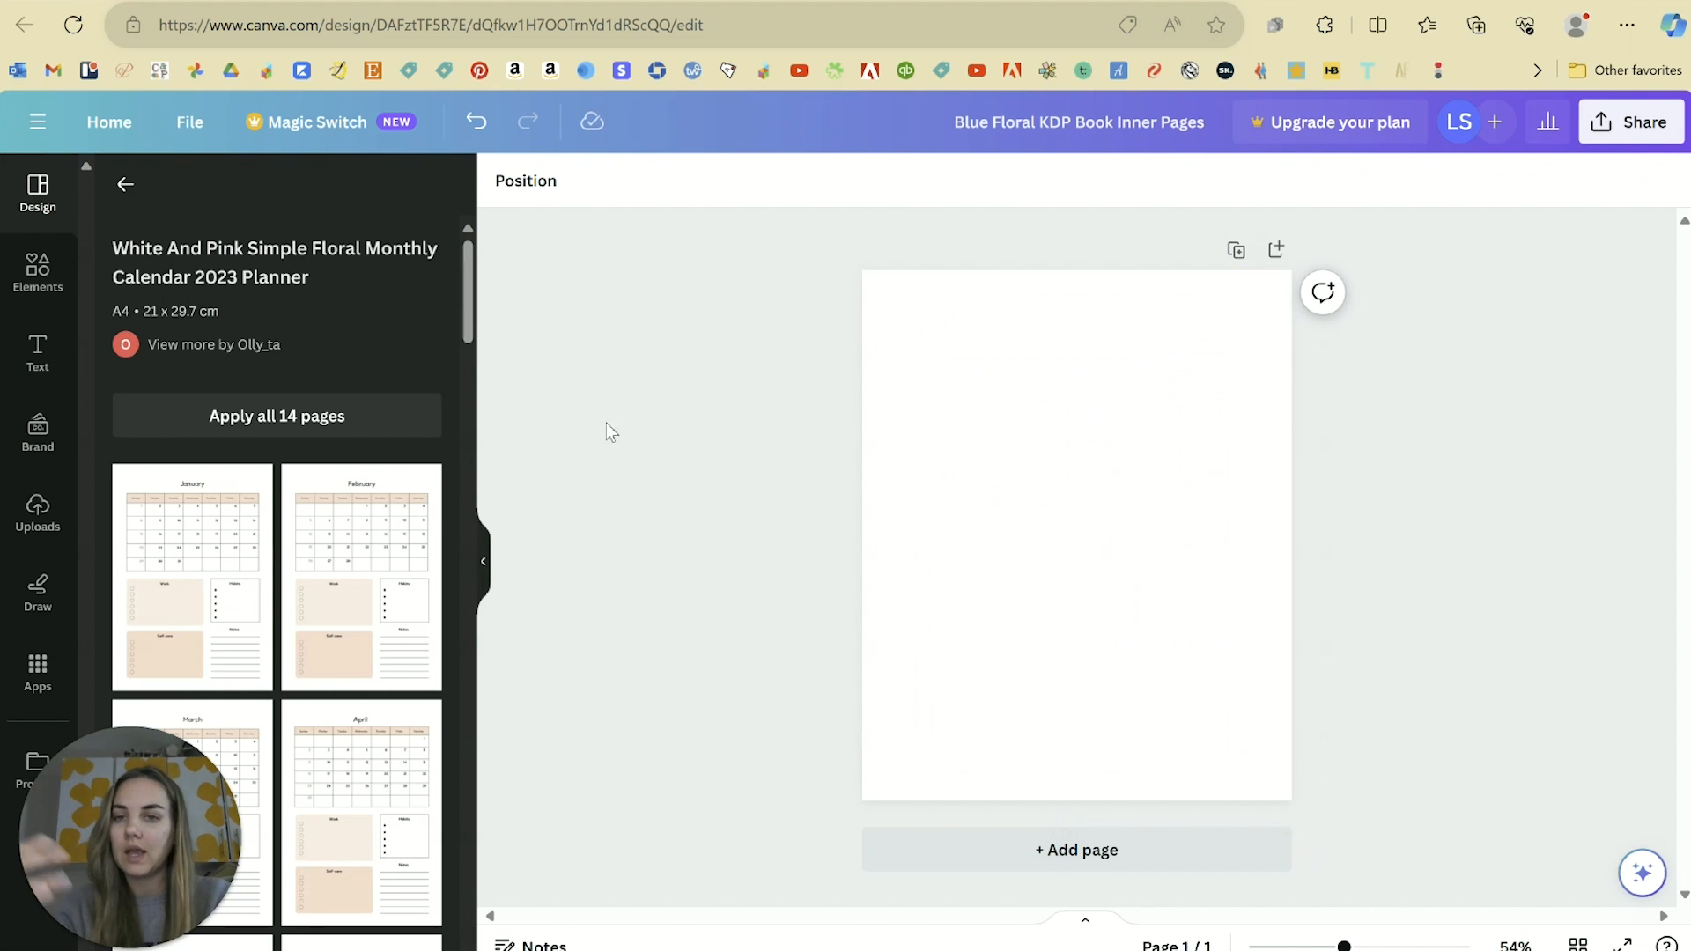
# Step: Return to the planner pages results and look through them for a lined notes template
pyautogui.moveTo(467, 291); pyautogui.dragTo(493, 55)
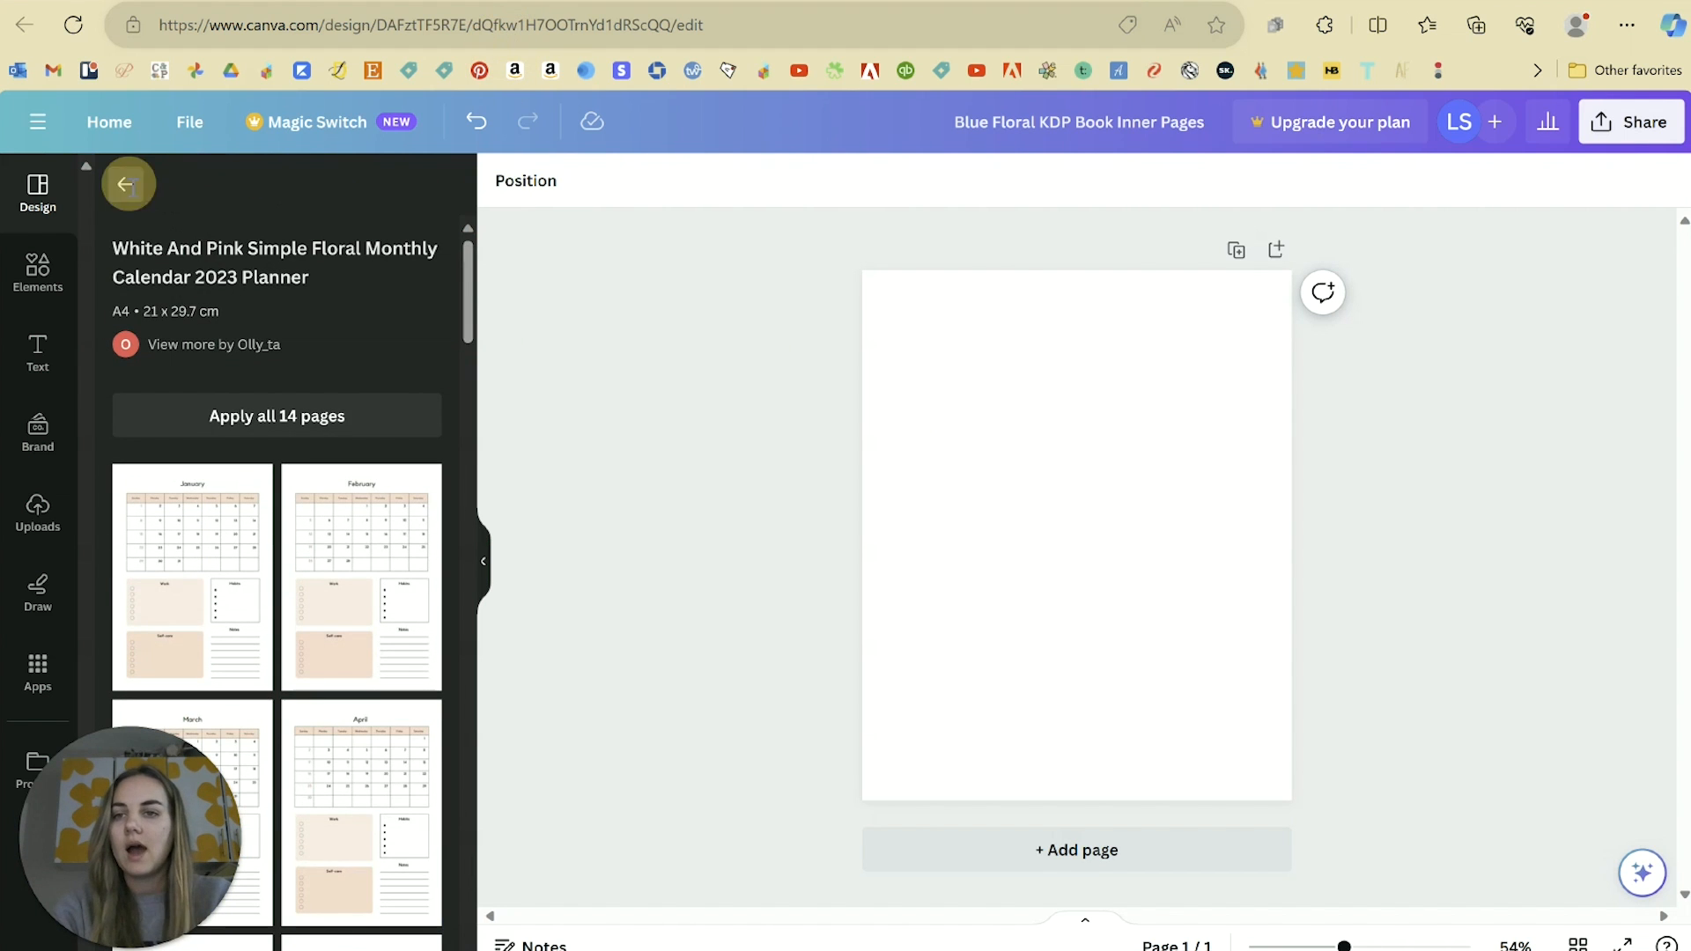
pyautogui.click(126, 185)
pyautogui.tripleClick(276, 195)
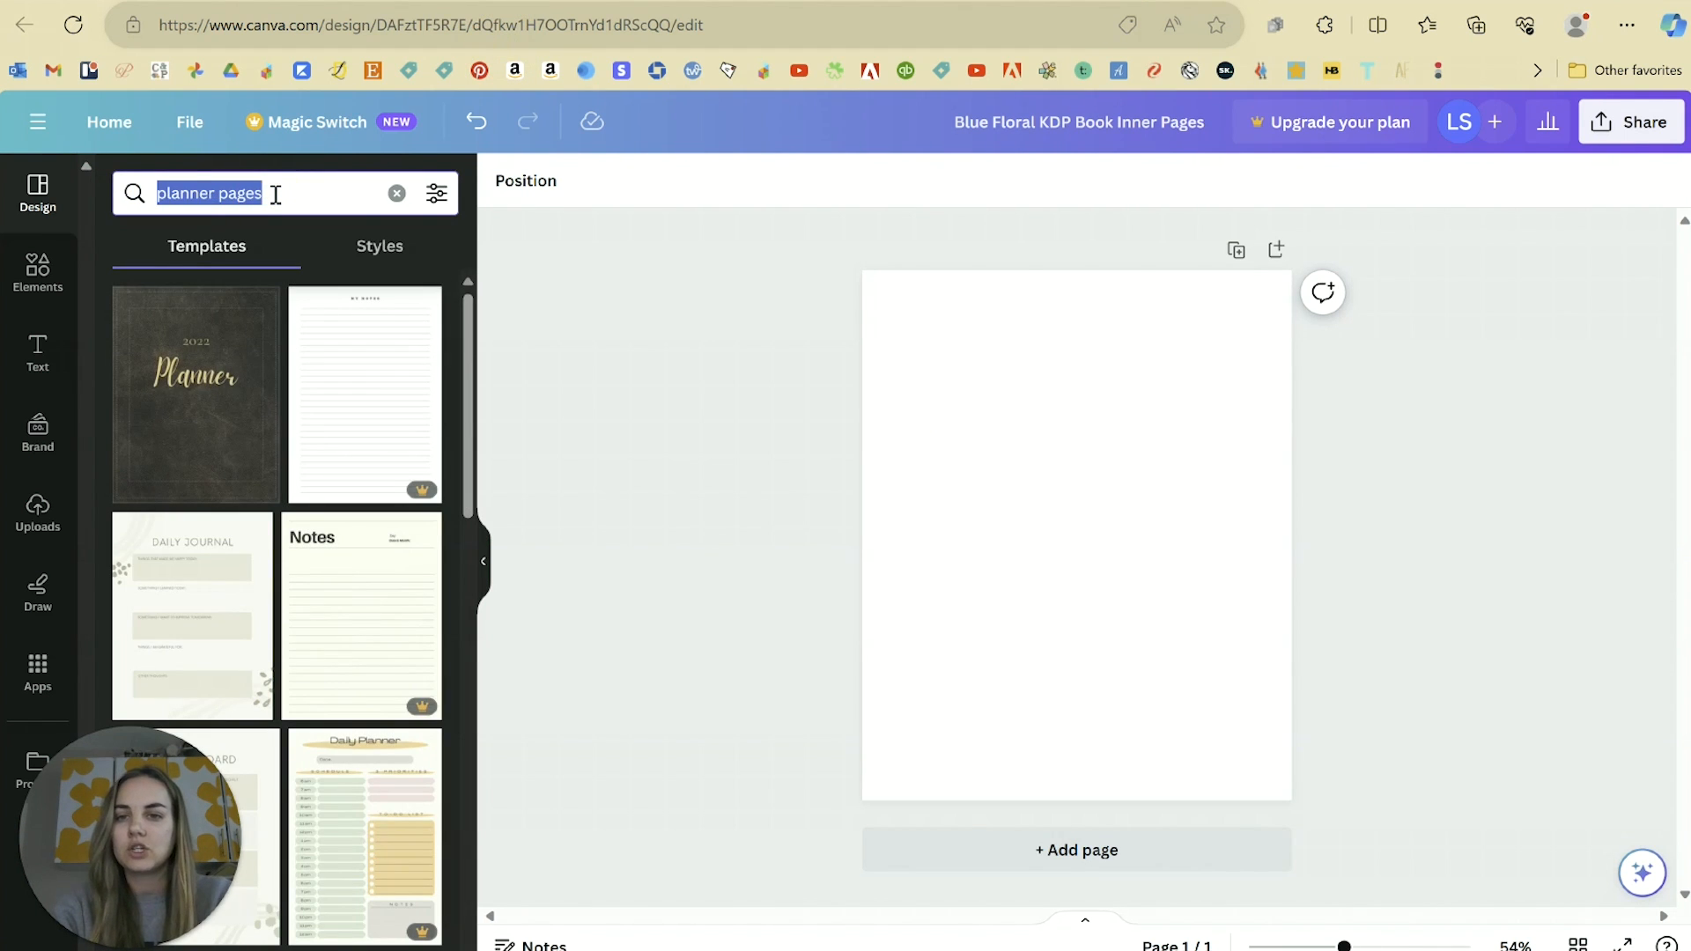
pyautogui.moveTo(468, 419); pyautogui.dragTo(441, 796)
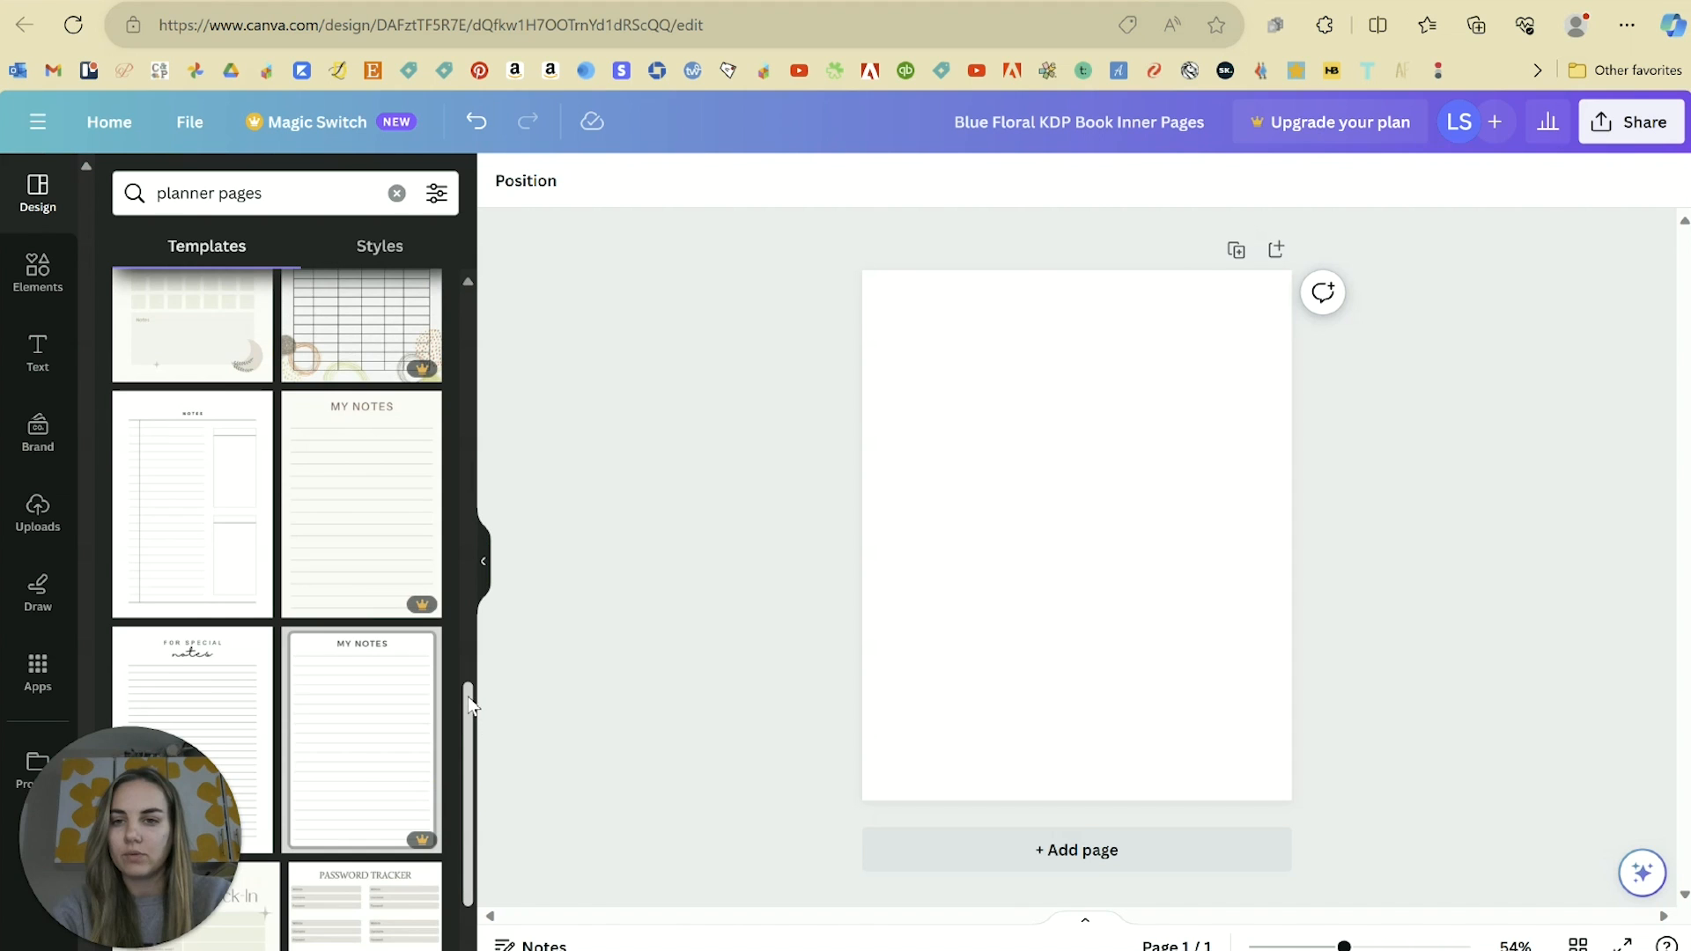
pyautogui.scroll(-1, 468, 701)
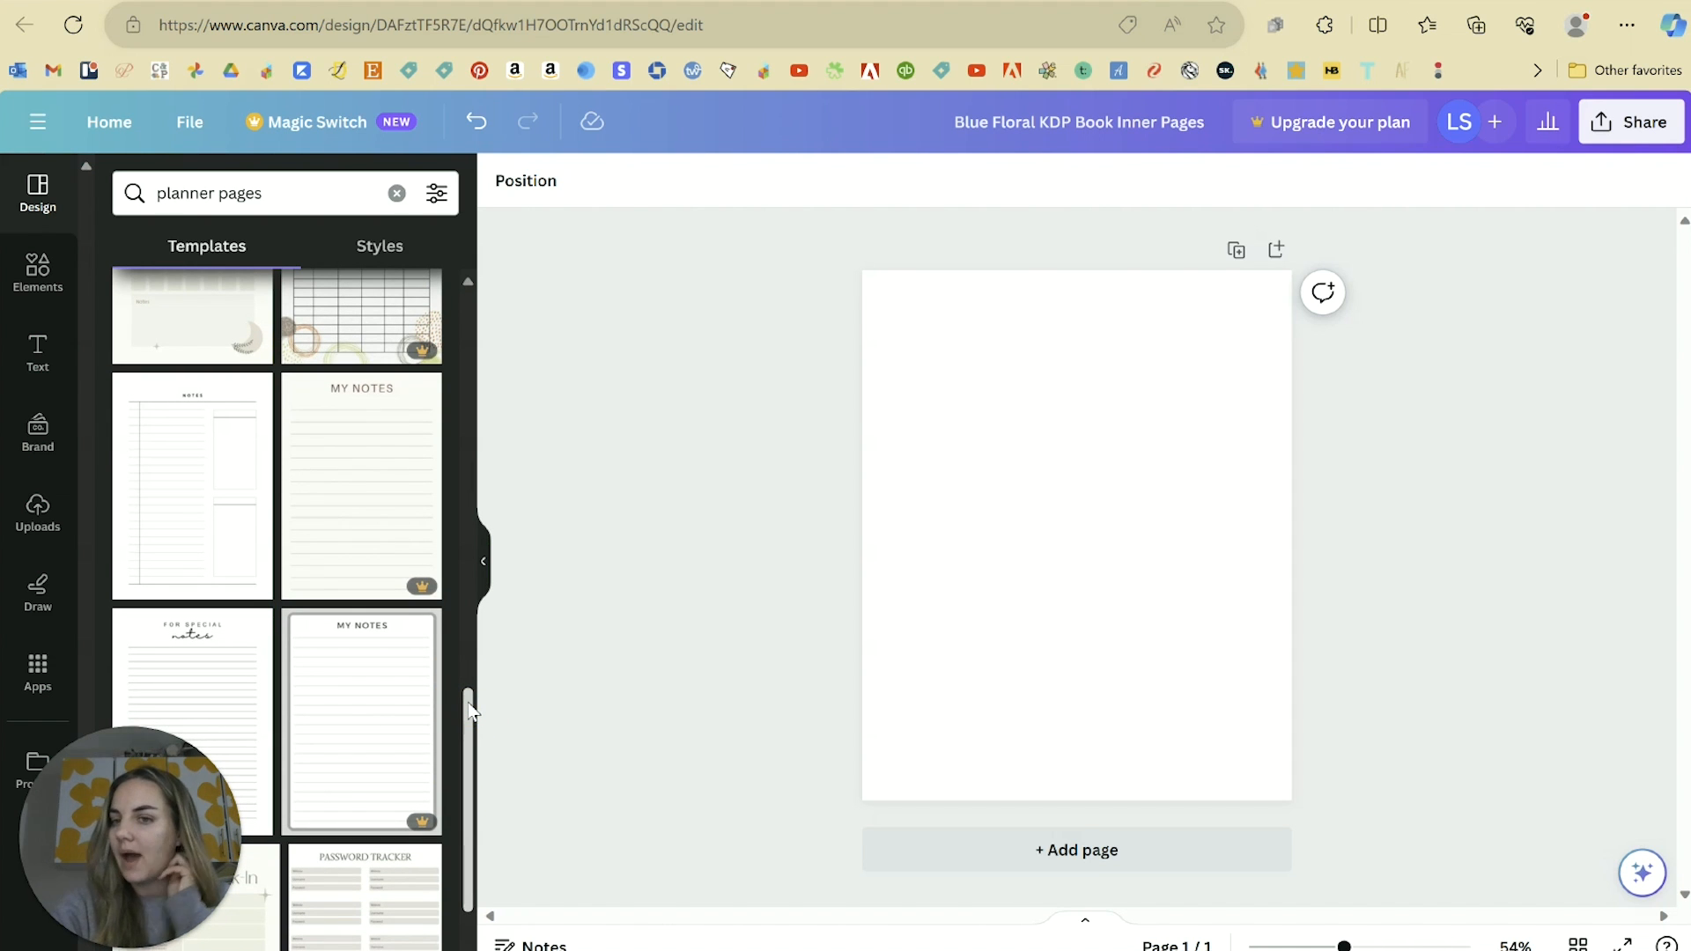
pyautogui.scroll(3, 410, 412)
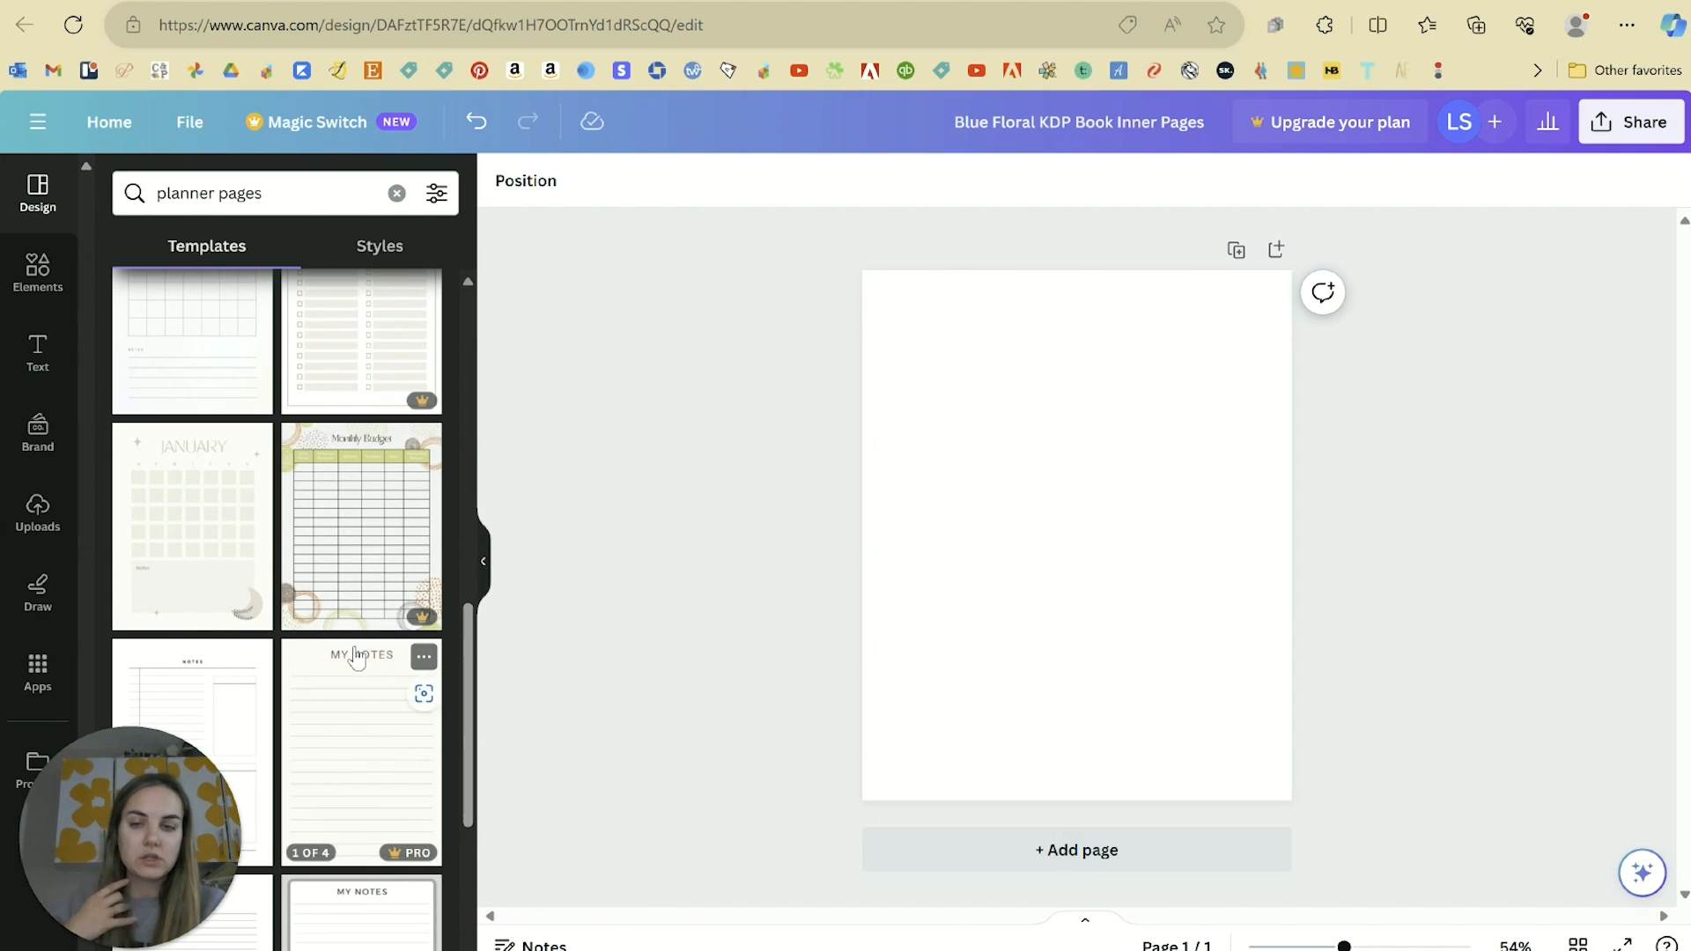
pyautogui.scroll(-4, 366, 589)
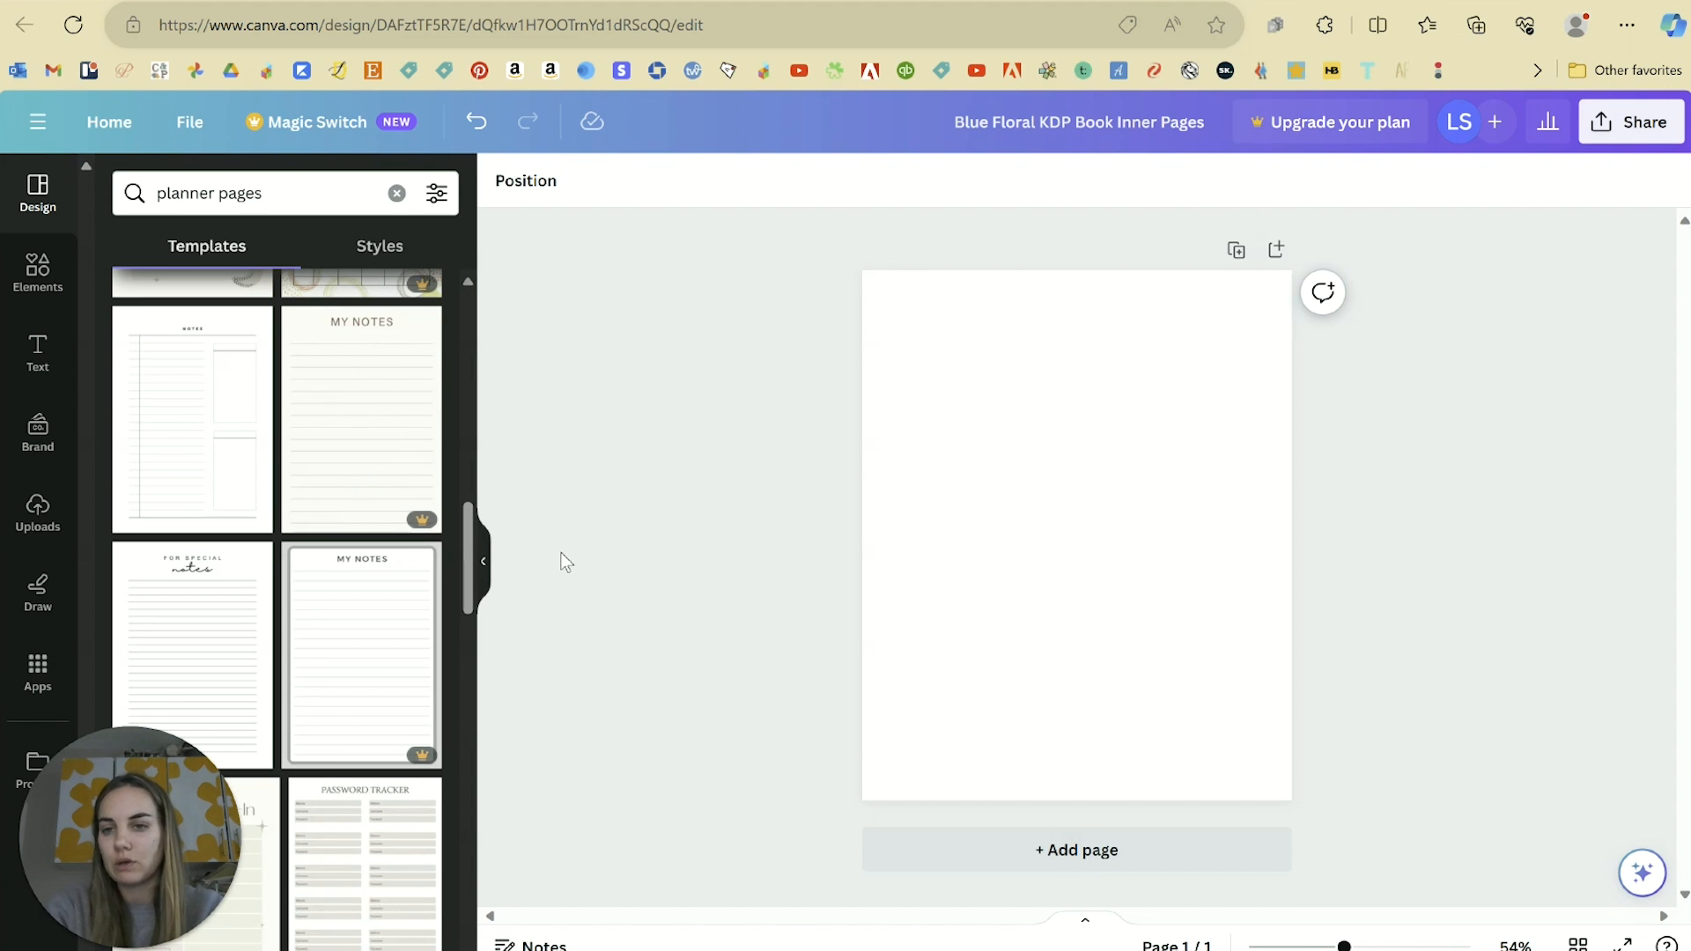
pyautogui.scroll(-2, 326, 614)
pyautogui.scroll(-4, 326, 614)
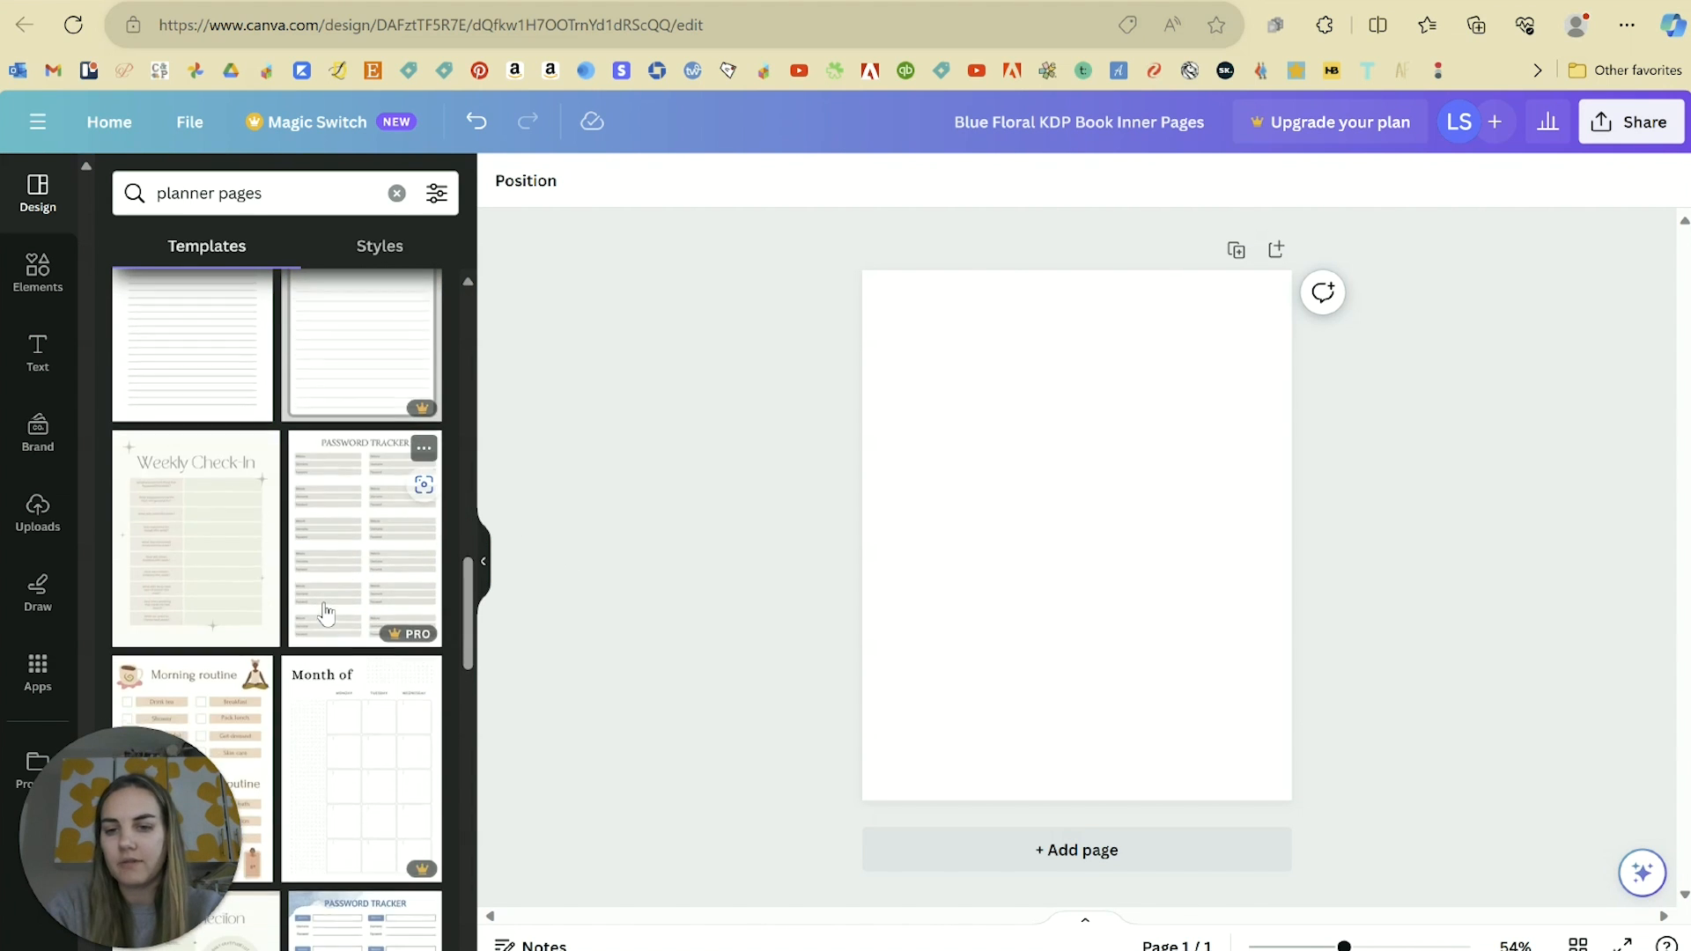
pyautogui.scroll(7, 179, 521)
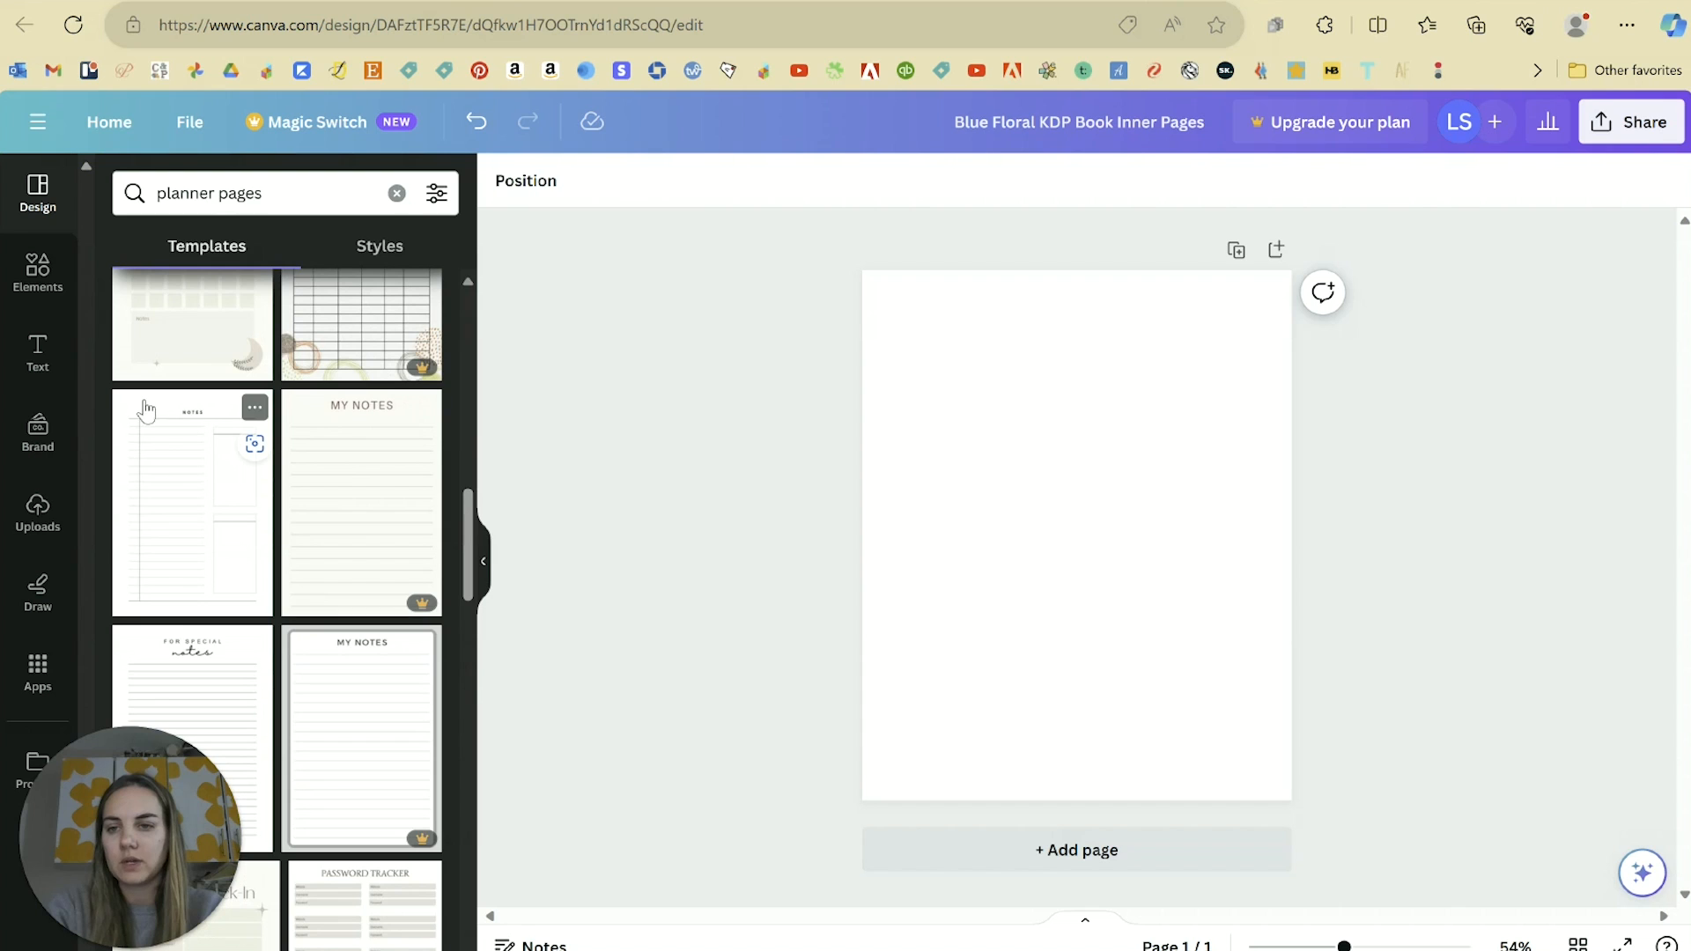
# Step: Apply the White Simple Notes Page Planner template and delete both boxes beside the ruled lines, including their header parts
pyautogui.click(162, 471)
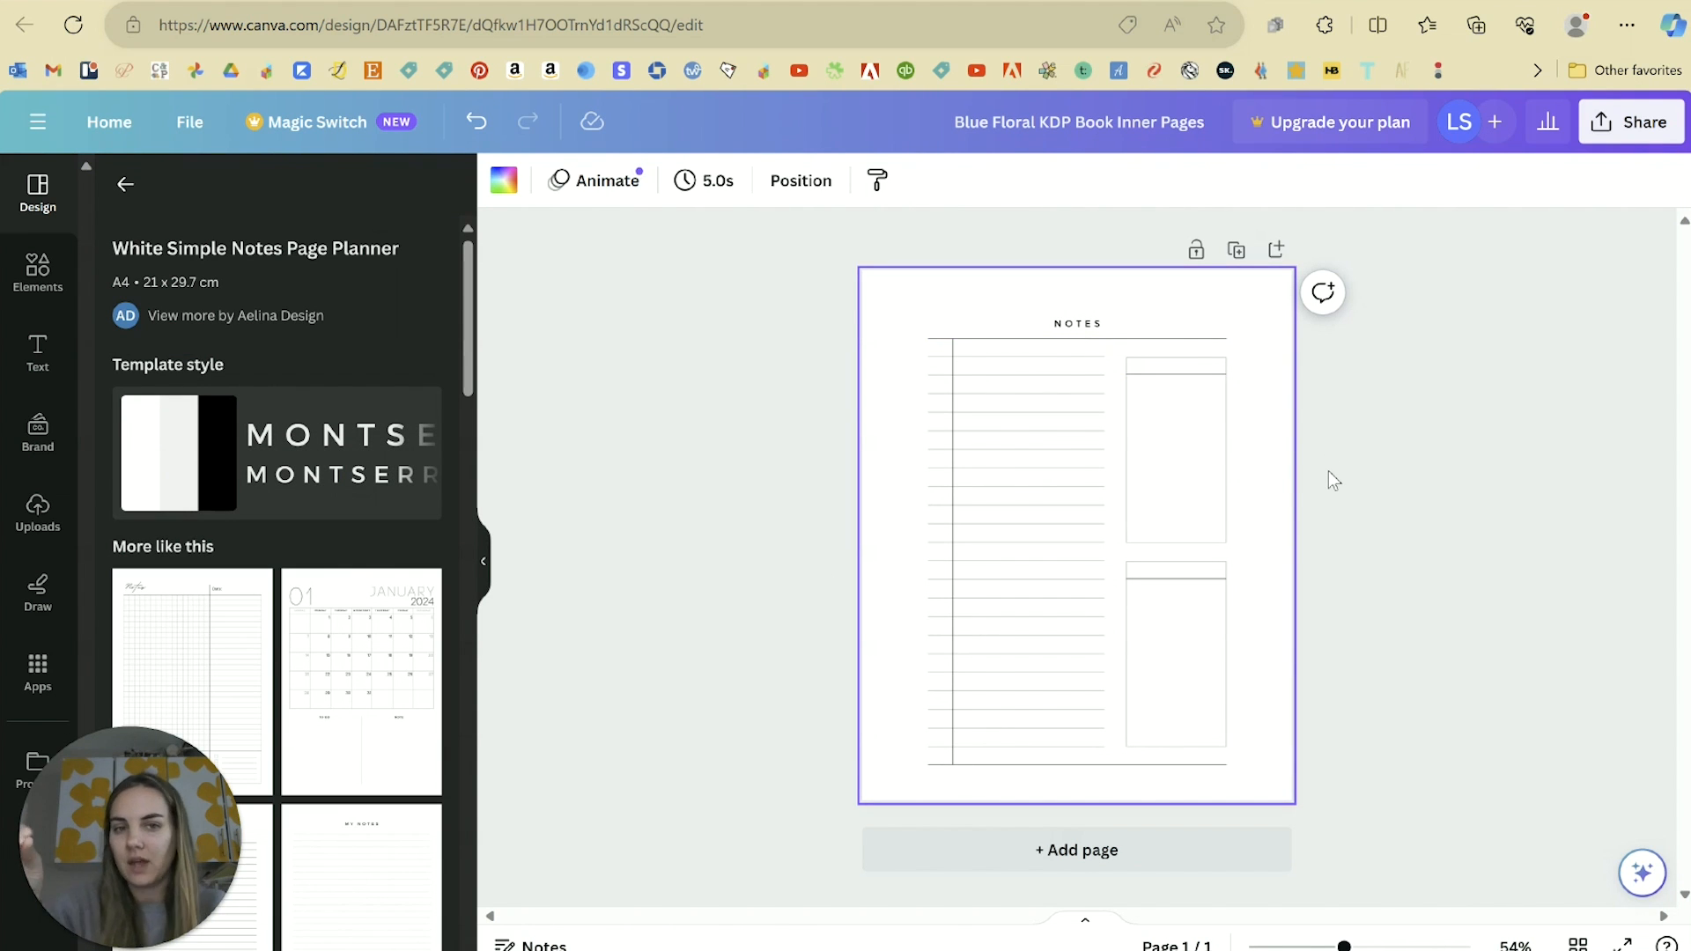
pyautogui.click(1215, 374)
pyautogui.press('Delete')
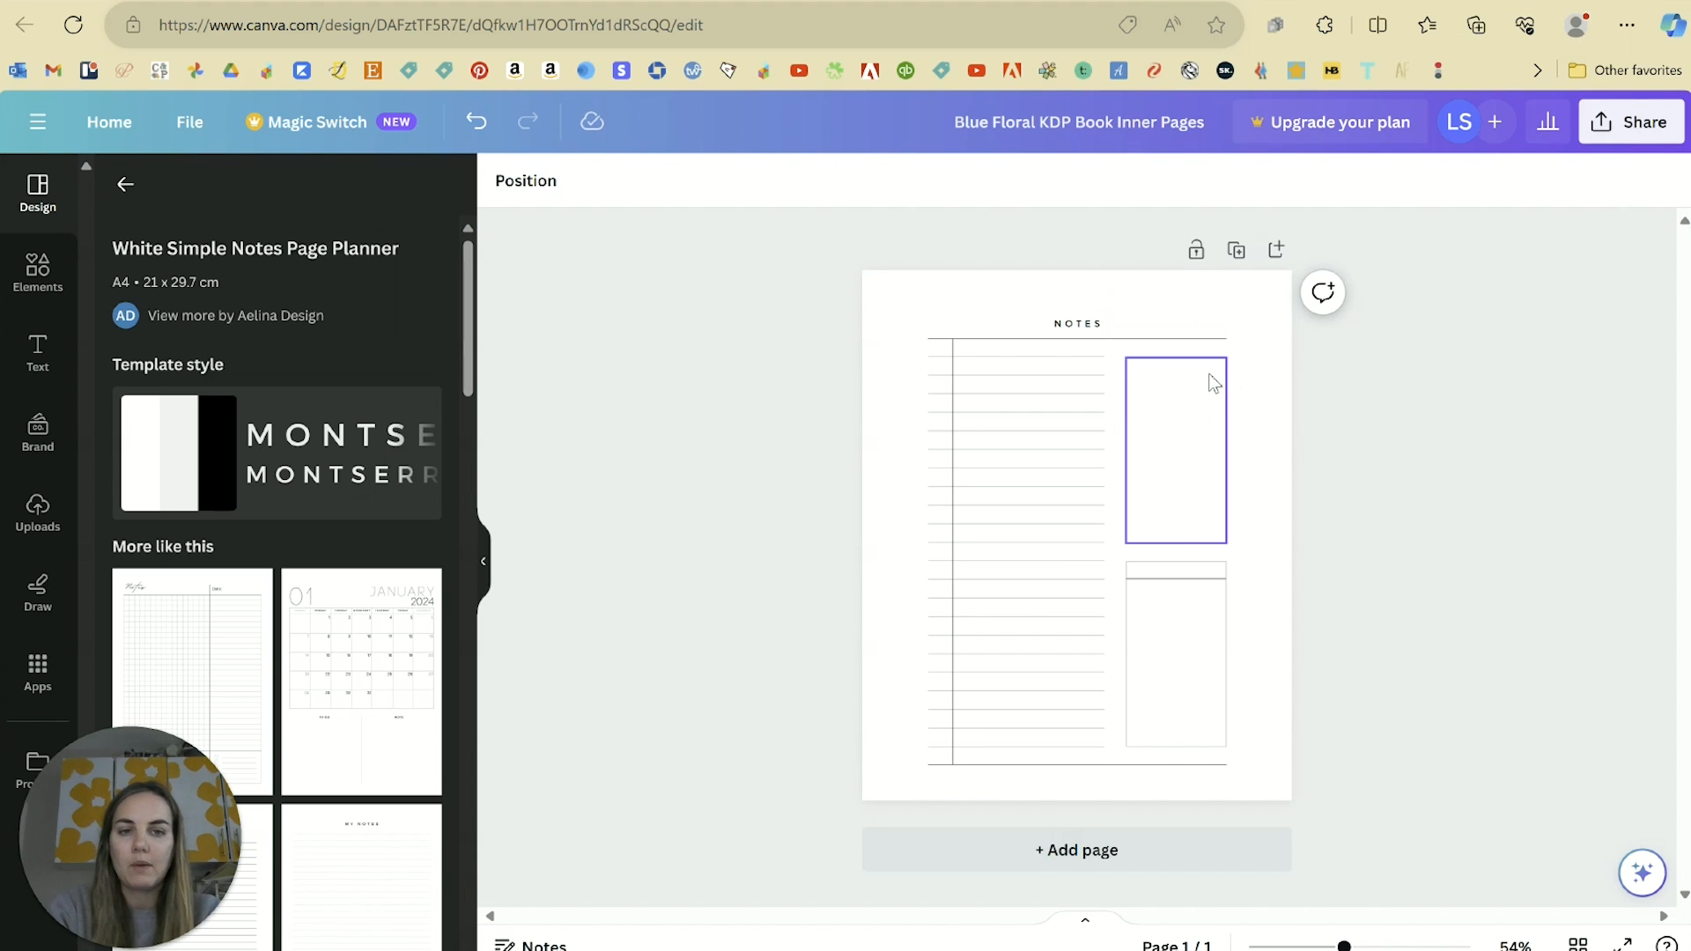
pyautogui.click(1213, 383)
pyautogui.press('Delete')
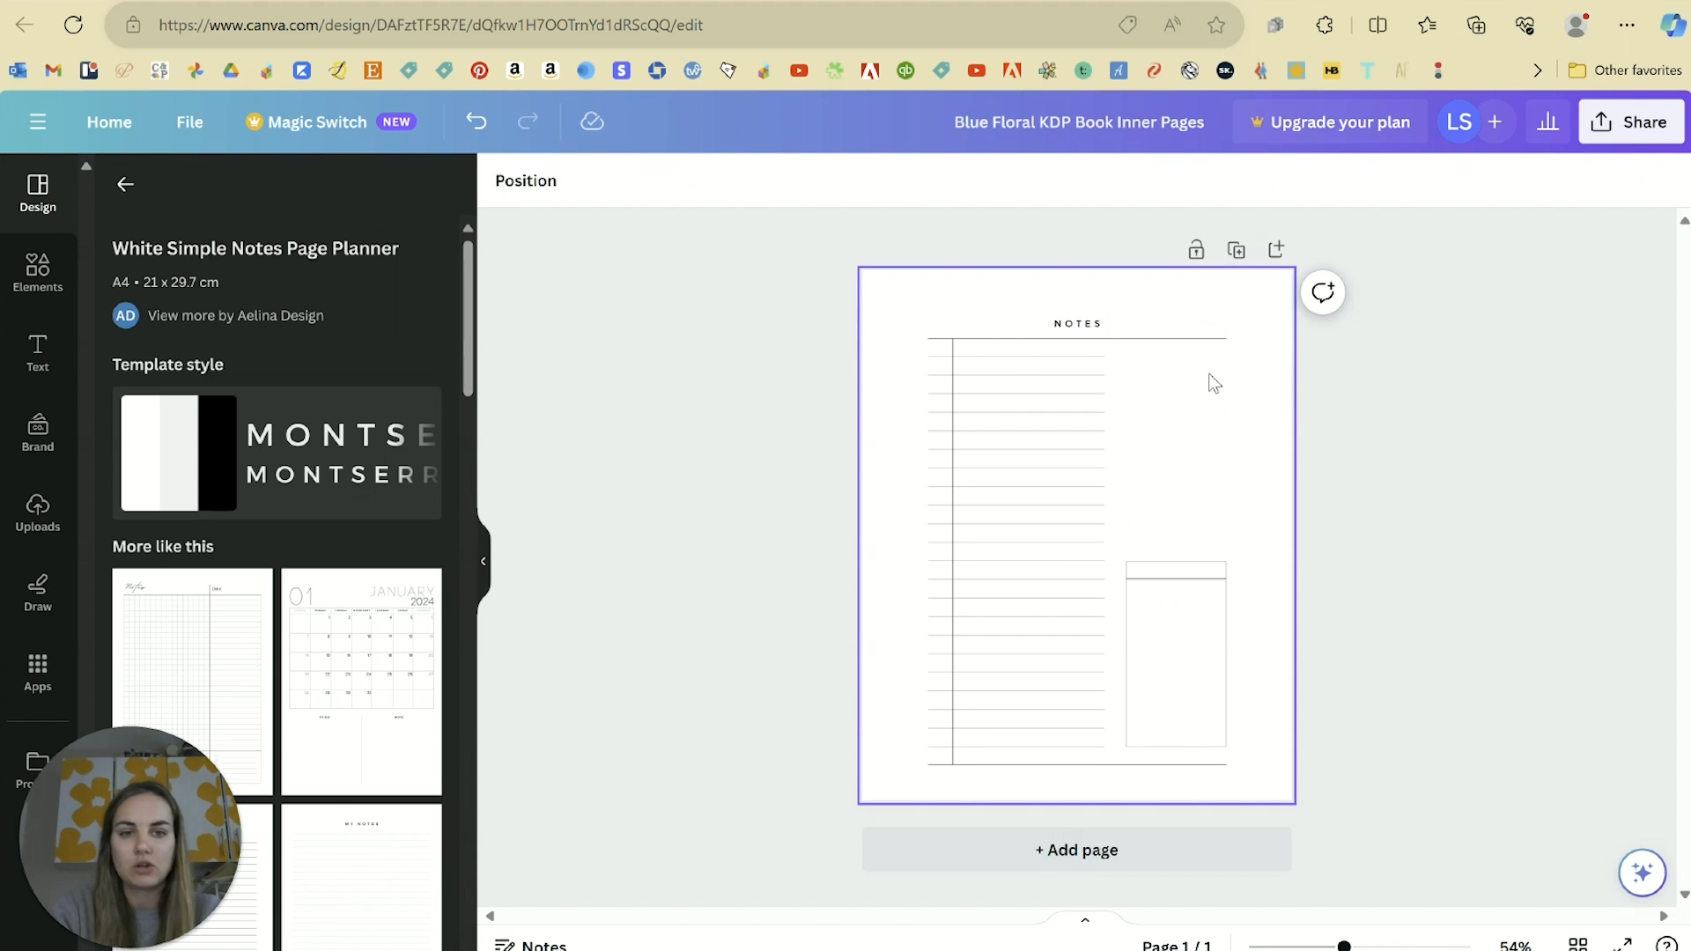
pyautogui.click(1173, 579)
pyautogui.press('Delete')
pyautogui.click(1173, 580)
pyautogui.press('Delete')
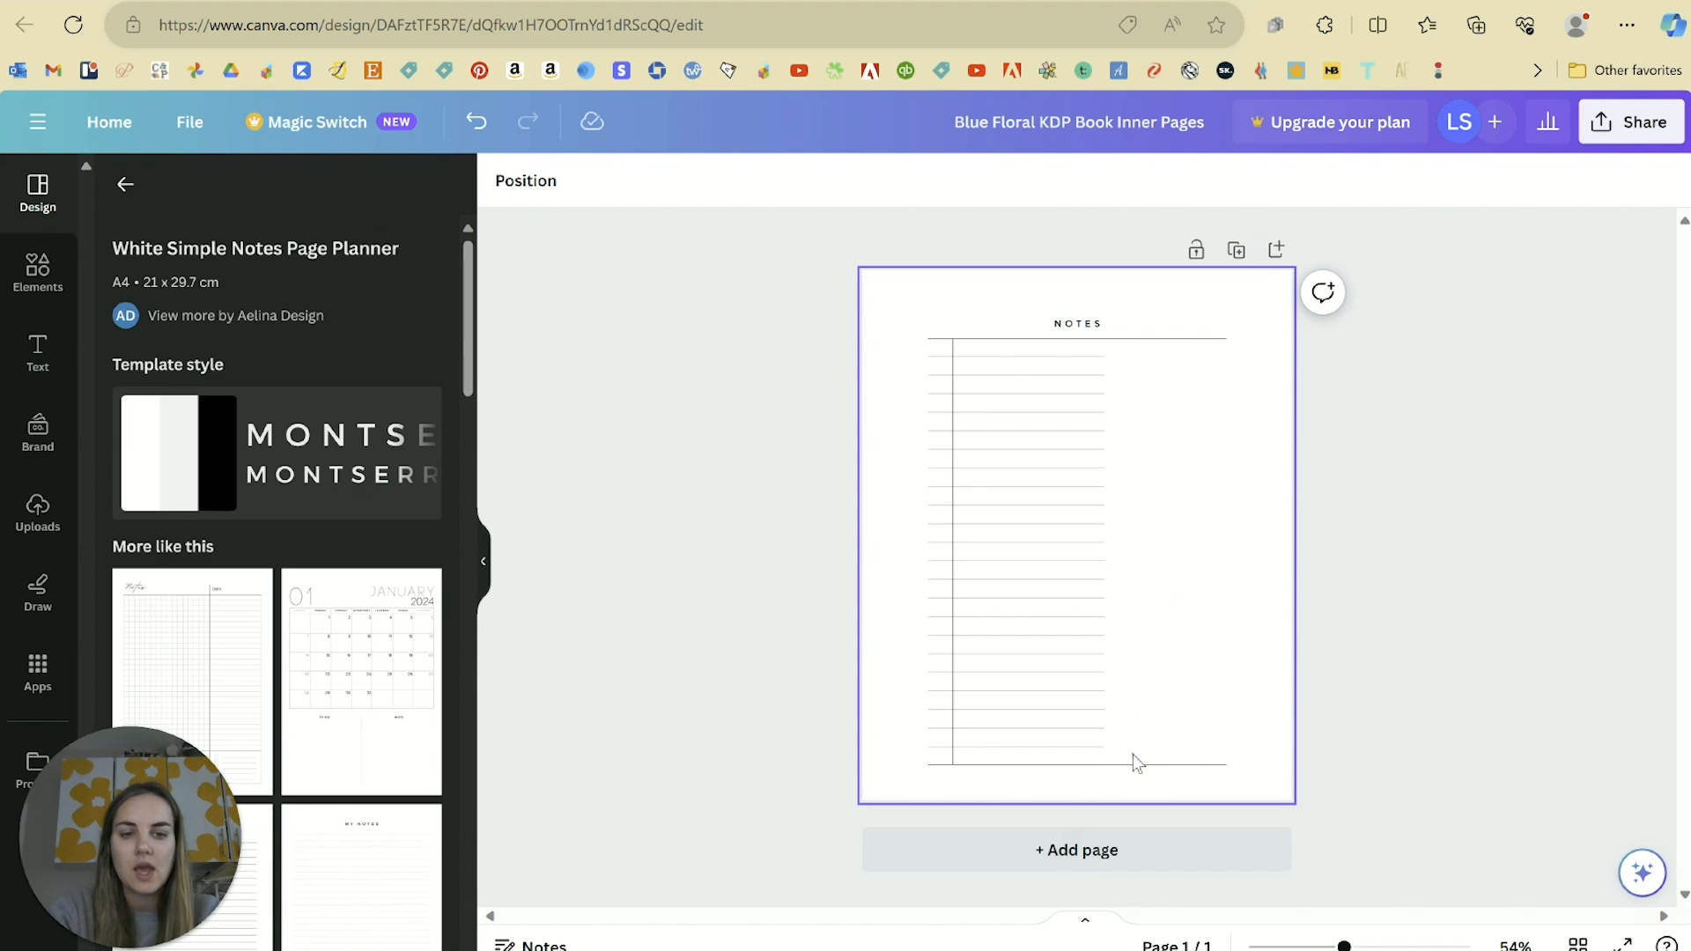
# Step: Delete the long horizontal line below the ruled lines and the NOTES heading above them
pyautogui.click(1139, 774)
pyautogui.press('Delete')
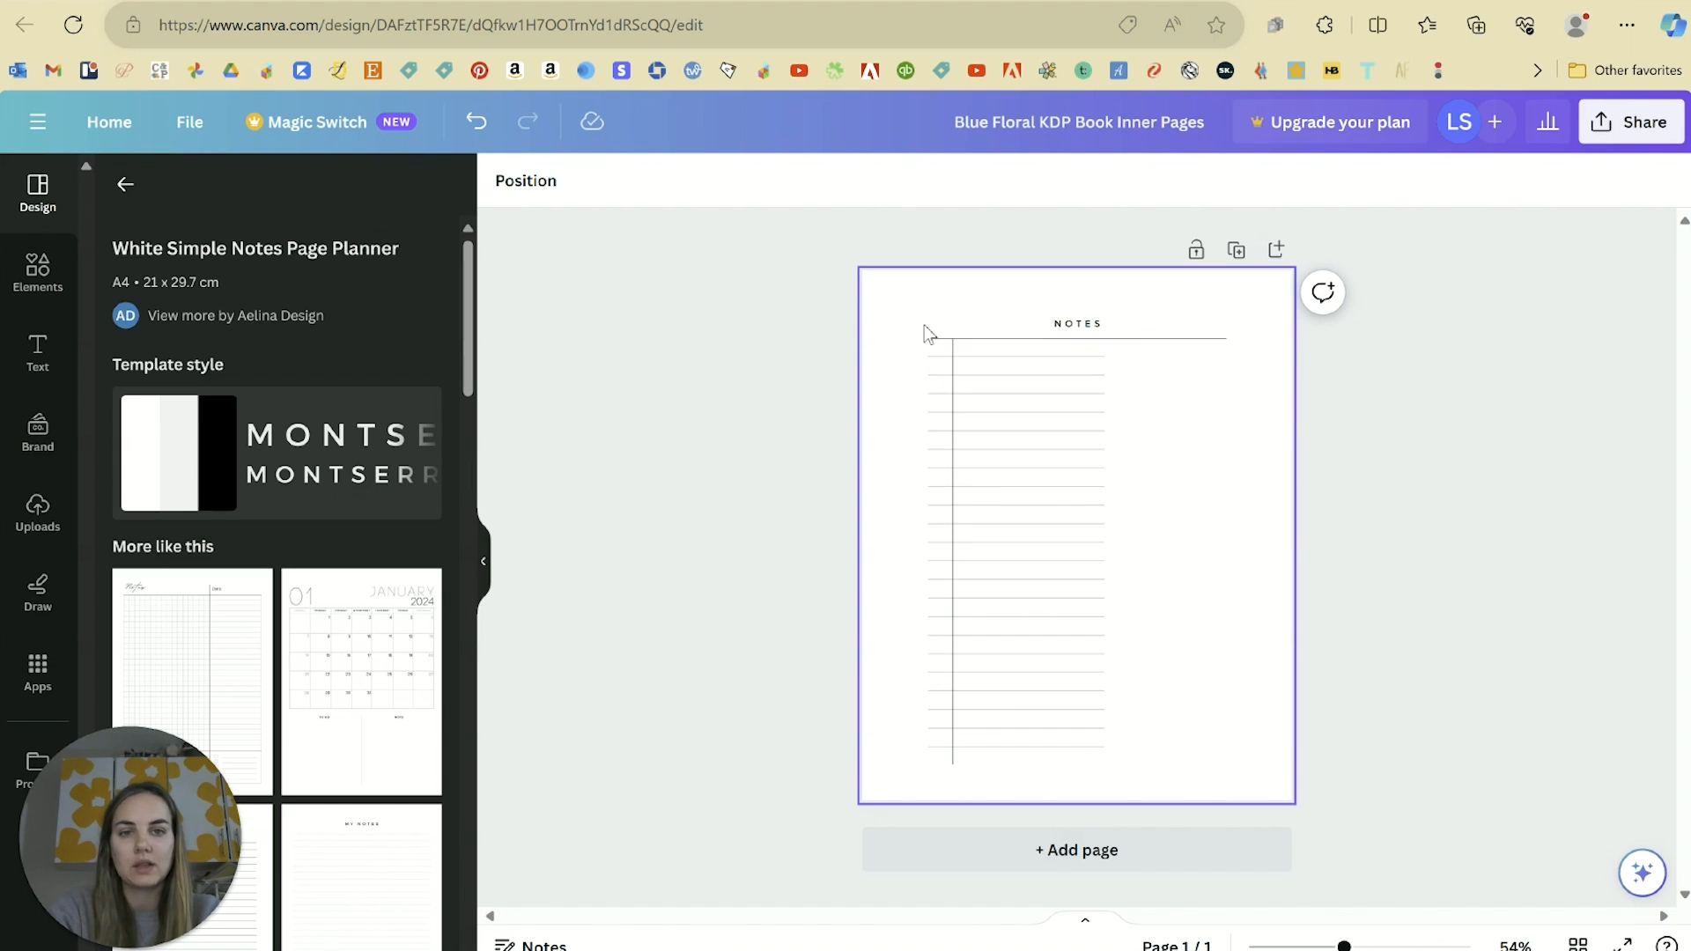
pyautogui.click(1092, 323)
pyautogui.press('Delete')
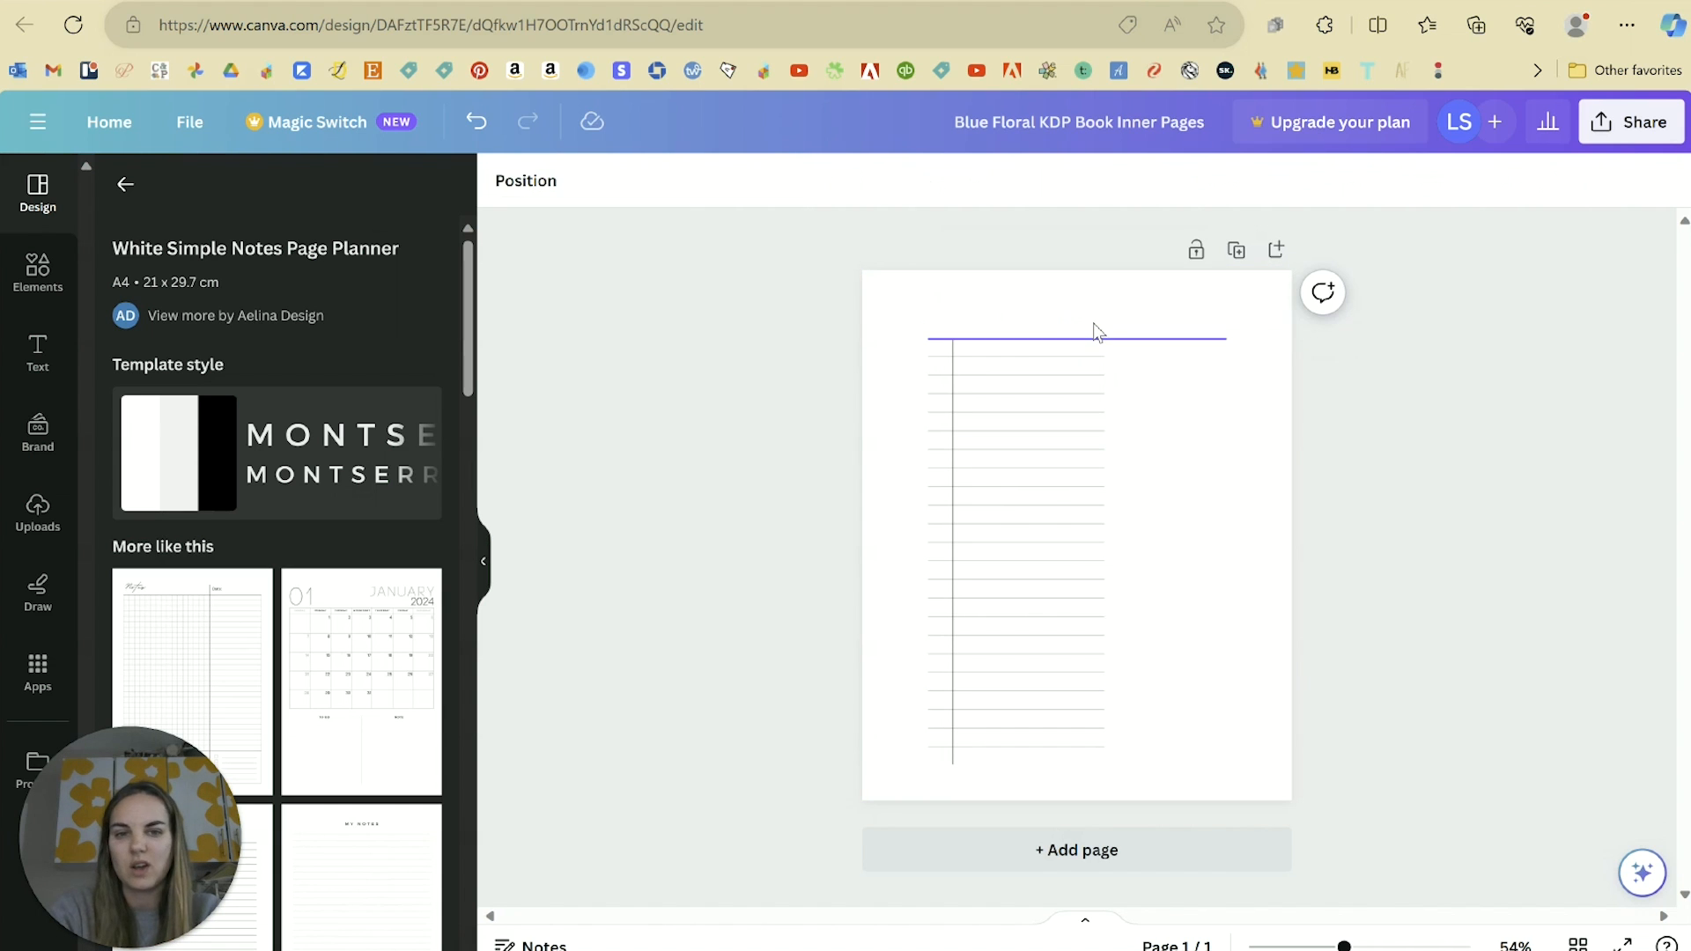
# Step: Extend the upper end of the vertical margin line just past the page's upper edge
pyautogui.click(959, 310)
pyautogui.click(953, 384)
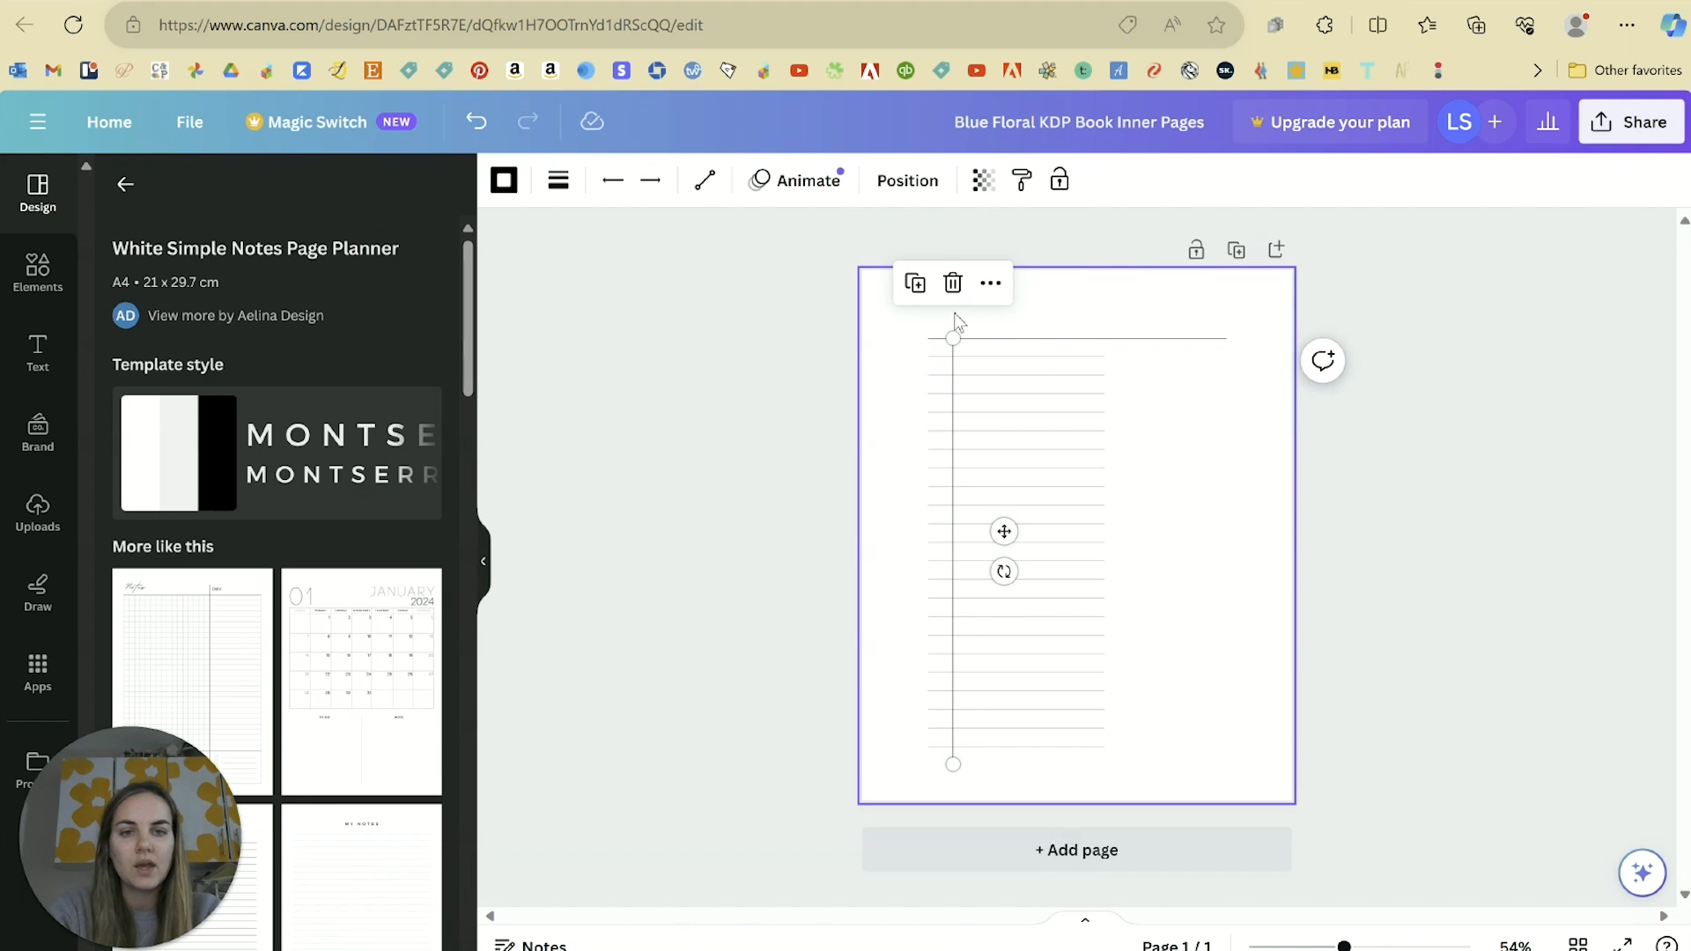
pyautogui.moveTo(954, 338); pyautogui.dragTo(960, 262)
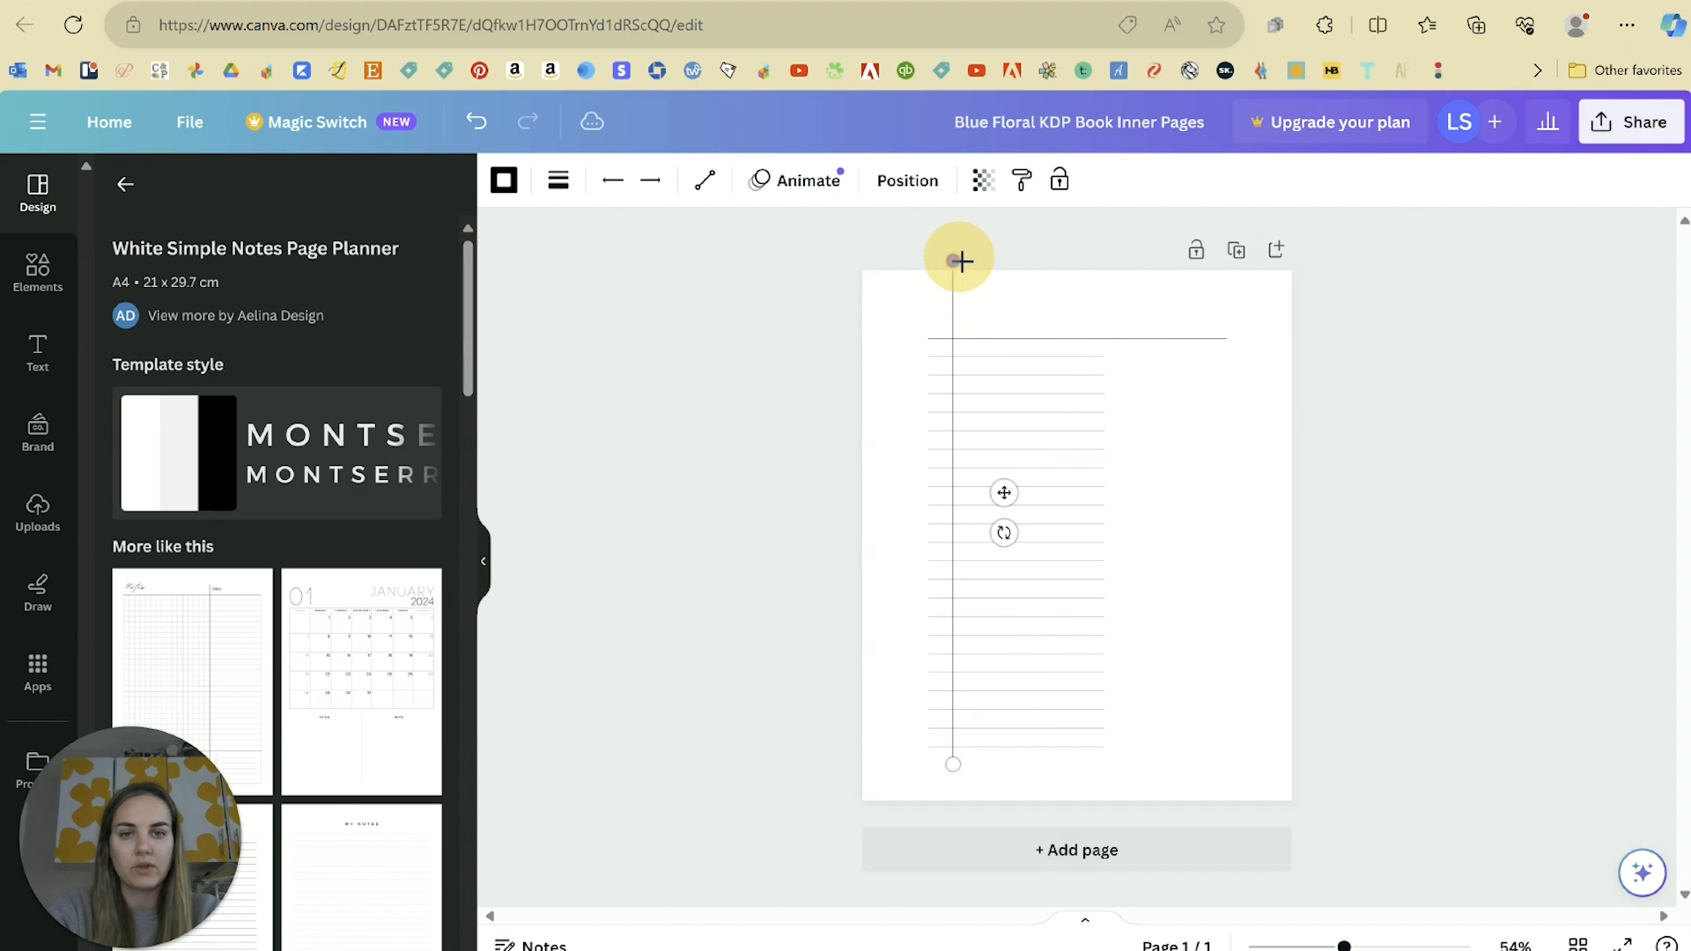
# Step: Extend the vertical margin line just past the page's lower edge and shift all lines left until the horizontal ones start at the page's left edge
pyautogui.moveTo(954, 763); pyautogui.dragTo(958, 808)
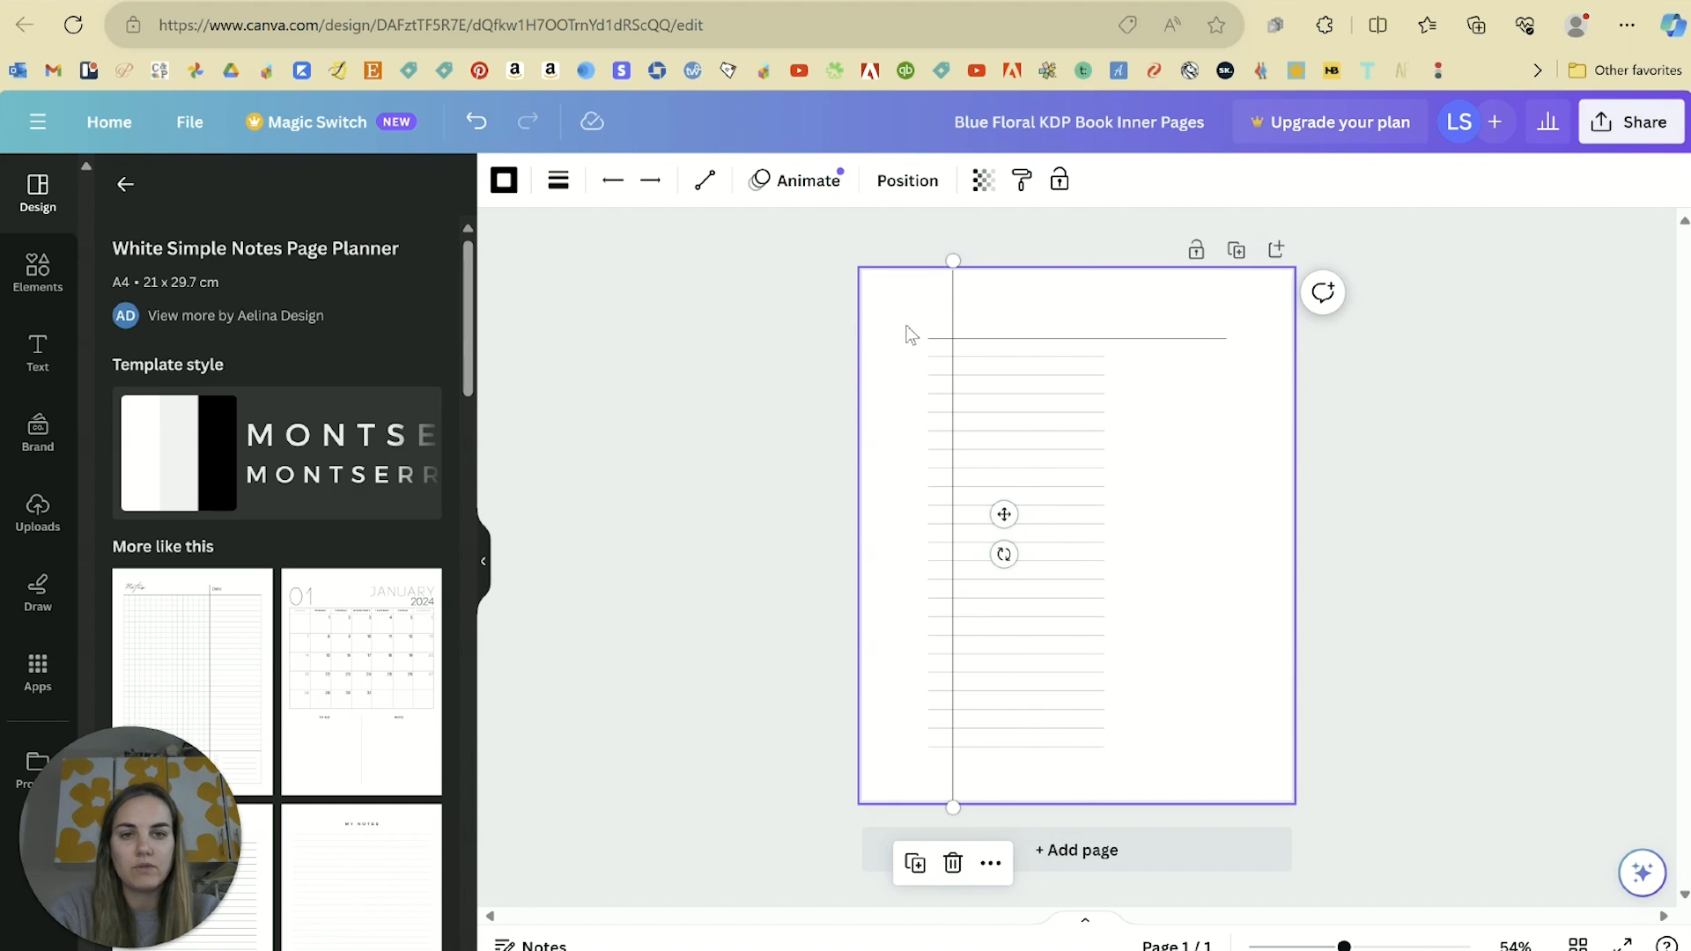
pyautogui.moveTo(796, 298); pyautogui.dragTo(1128, 632)
pyautogui.click(765, 335)
pyautogui.moveTo(784, 281); pyautogui.dragTo(1108, 777)
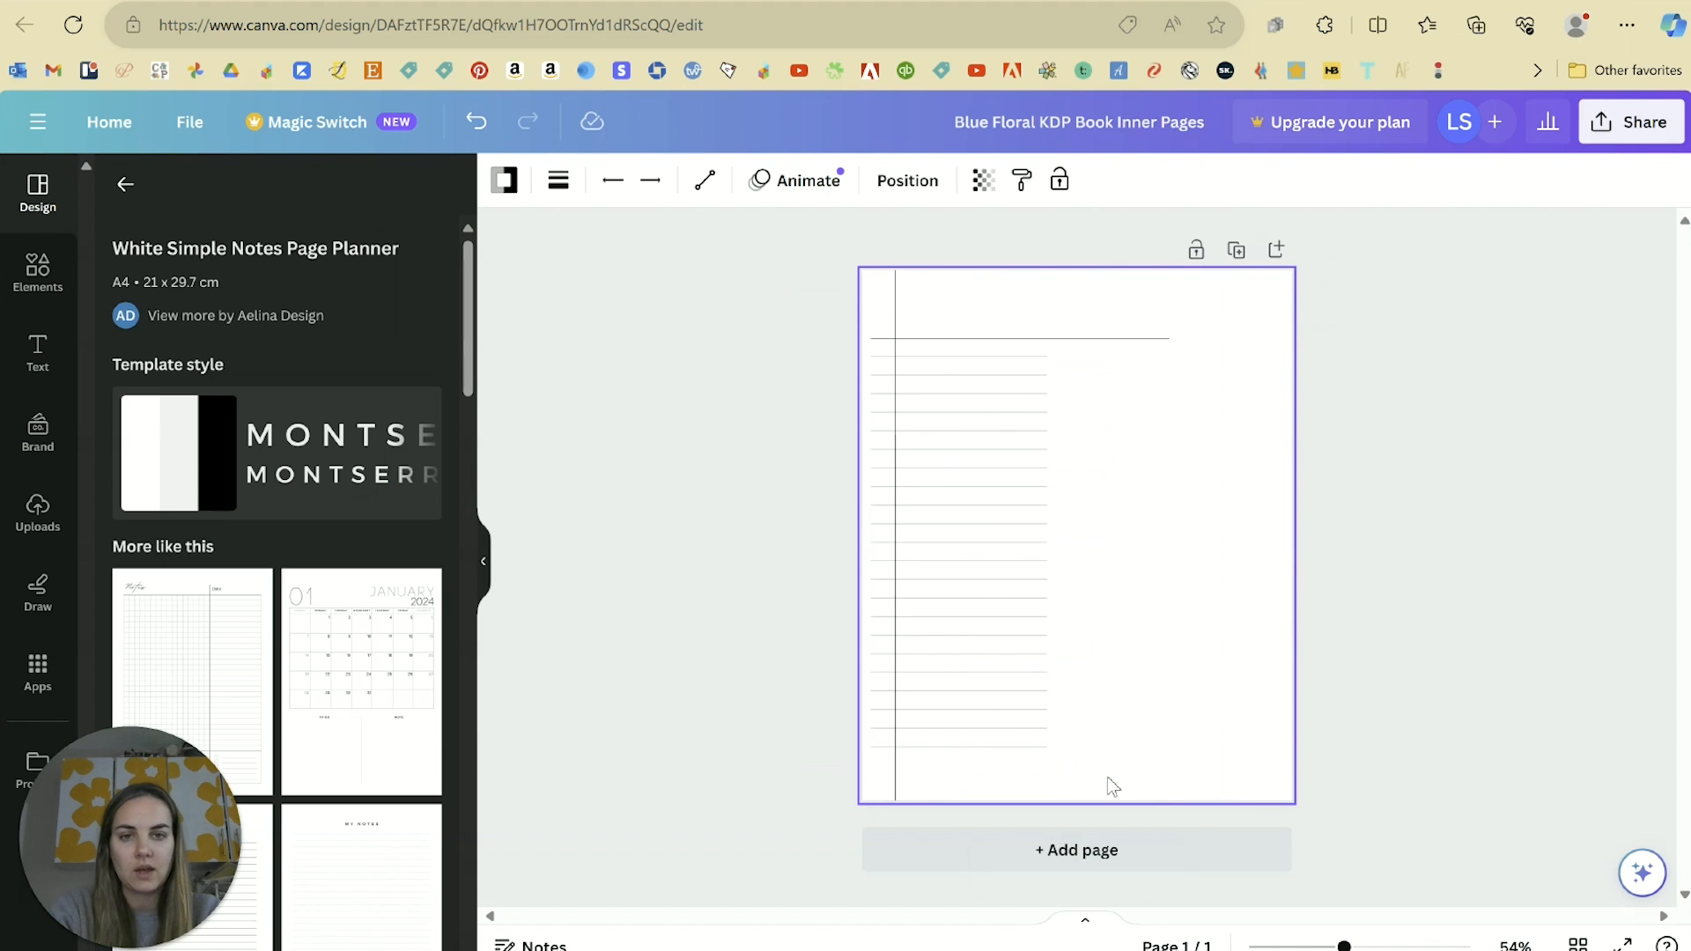
pyautogui.press('Left')
pyautogui.press('Left')
pyautogui.press('Left')
pyautogui.press('Left')
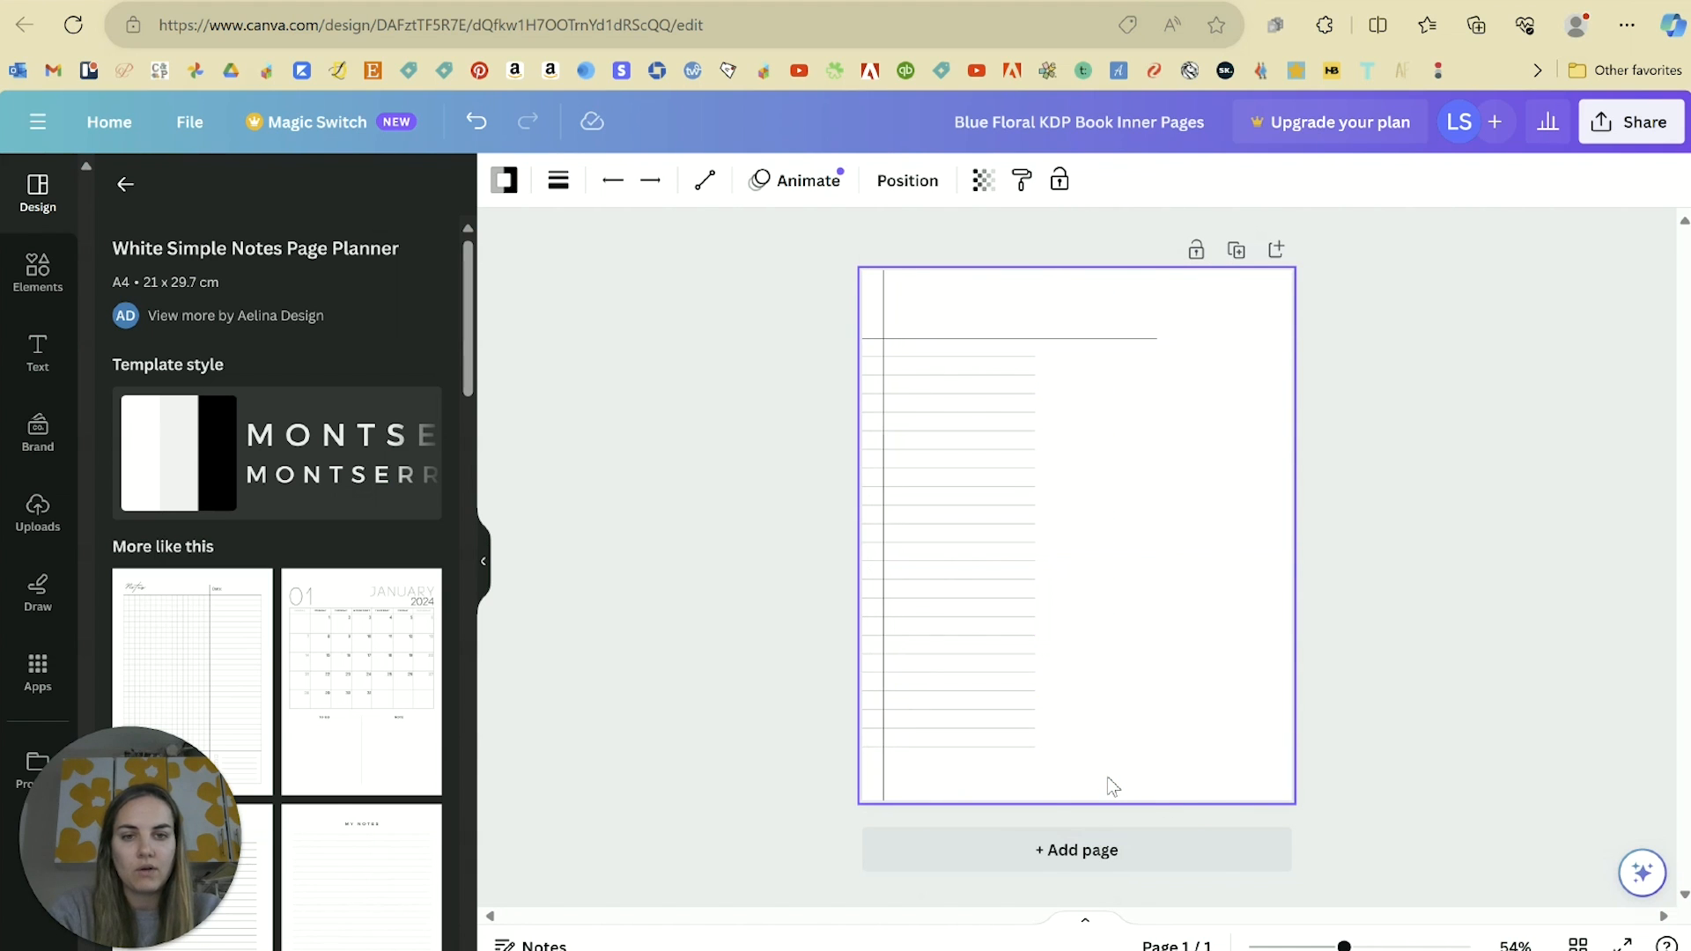
pyautogui.click(1314, 532)
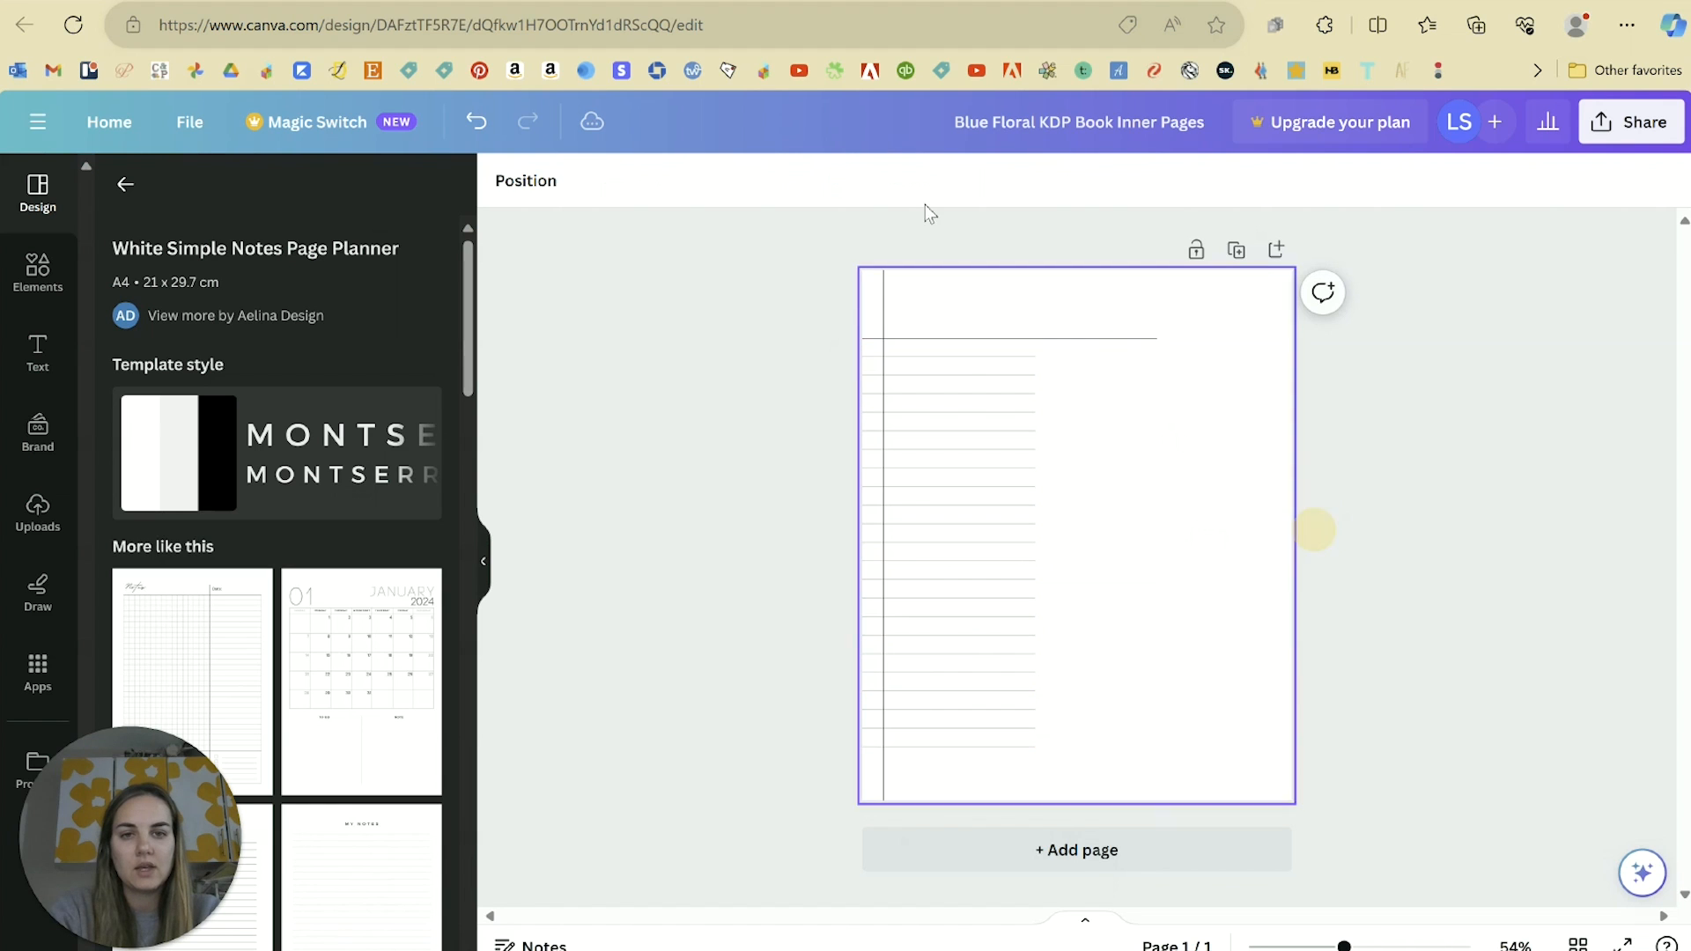
# Step: Reposition the vertical margin line slightly inward to widen the margin from the page's left edge
pyautogui.click(884, 310)
pyautogui.press('Left')
pyautogui.press('Left')
pyautogui.press('Left')
pyautogui.press('Left')
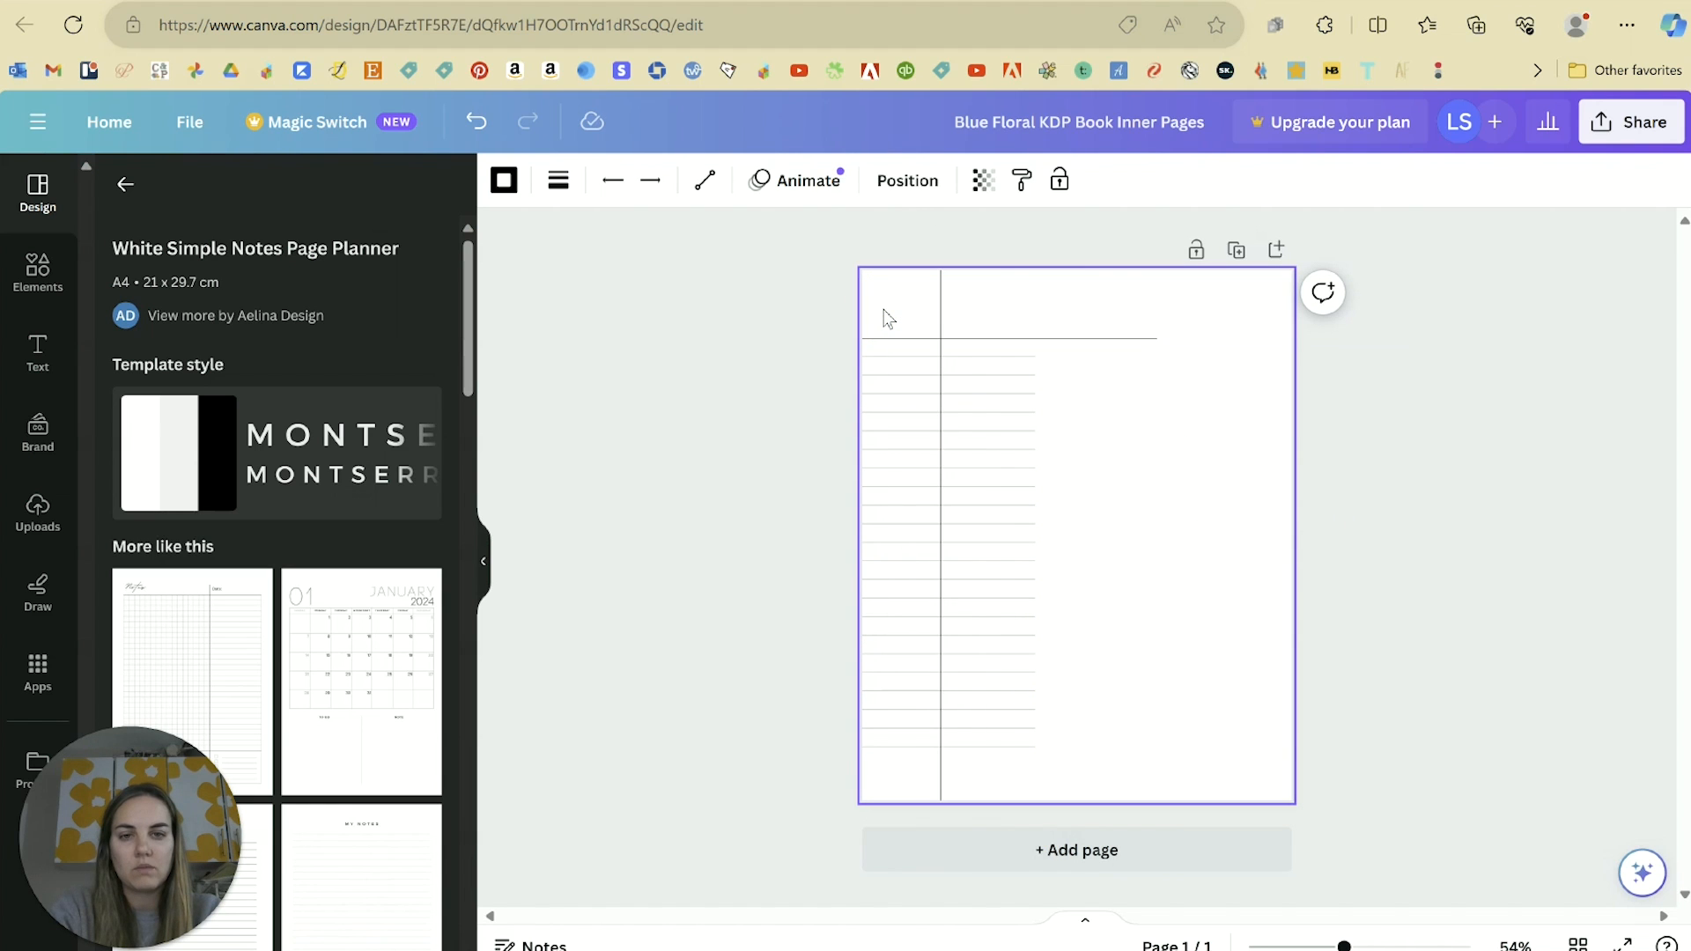
pyautogui.press('Left')
pyautogui.press('Left')
pyautogui.press('Left')
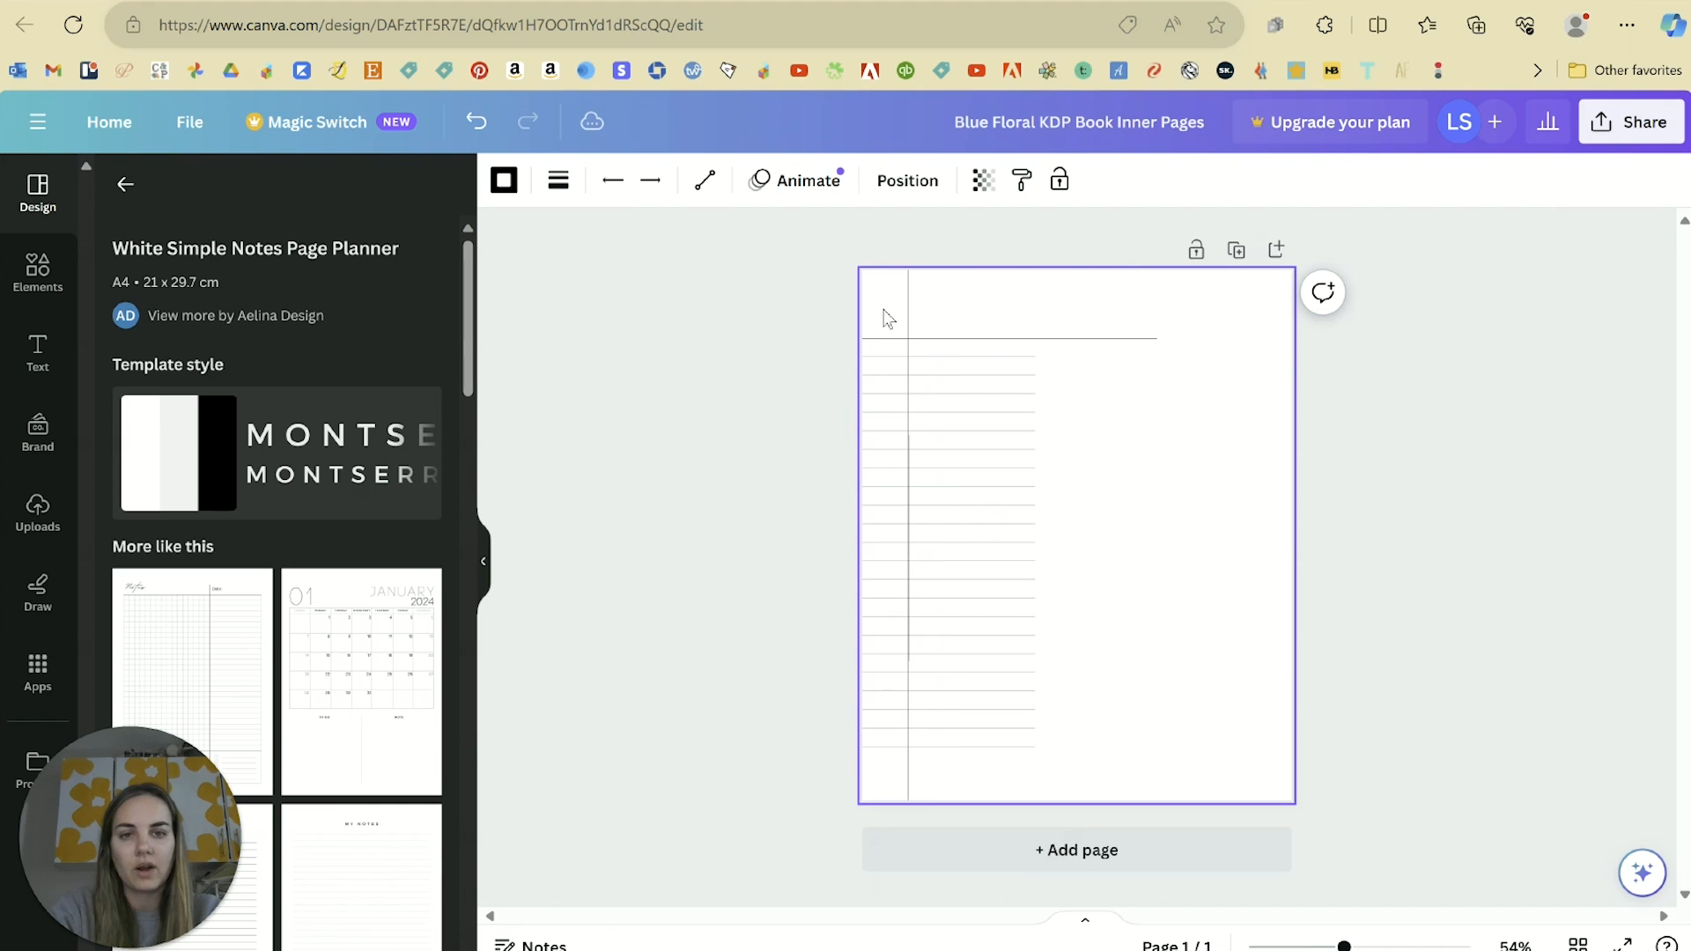
# Step: Extend the dark header line and the first three ruled lines beneath it to just past the page's right edge
pyautogui.click(1112, 340)
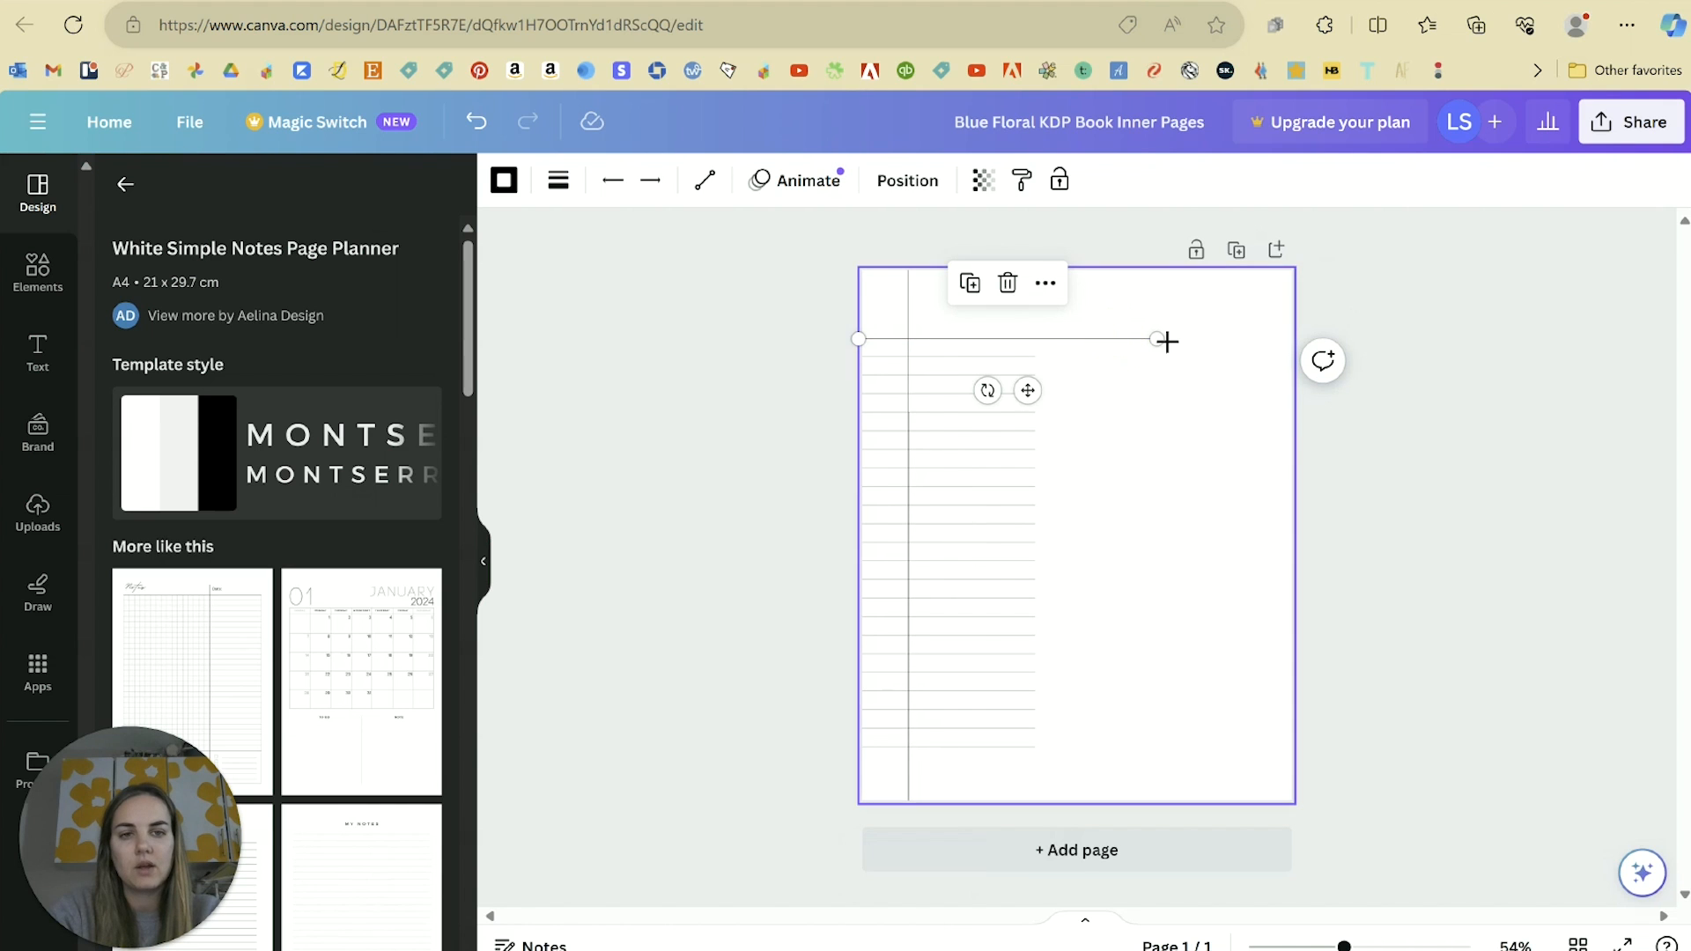
pyautogui.moveTo(1160, 340); pyautogui.dragTo(1317, 322)
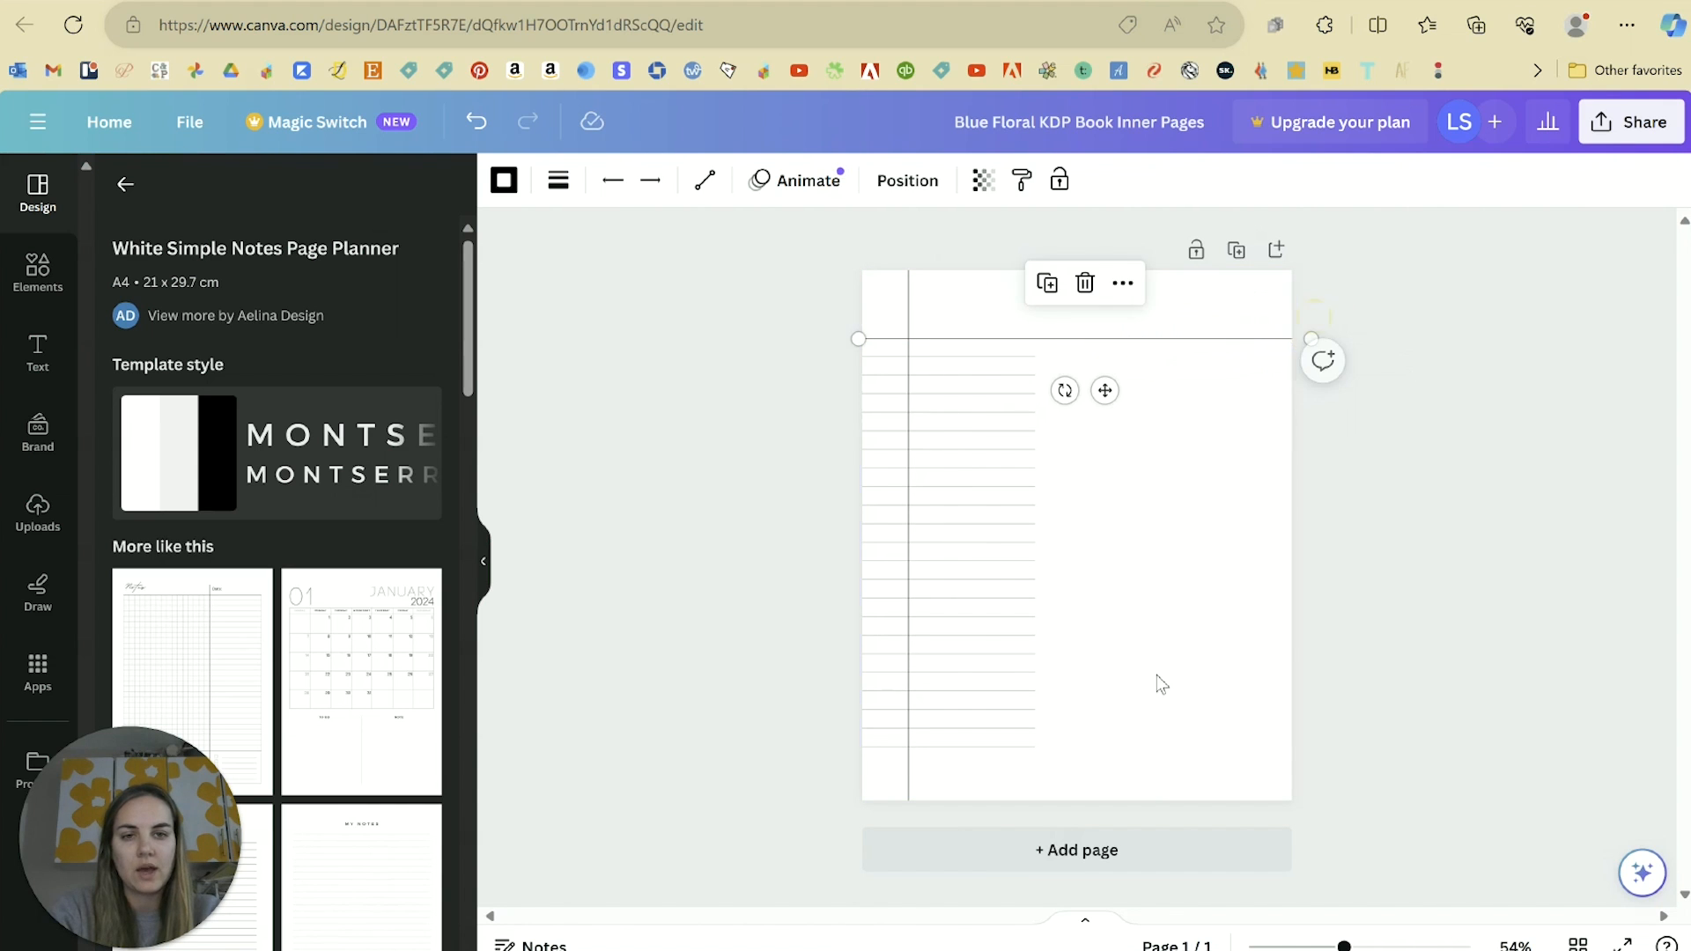
pyautogui.moveTo(1047, 357); pyautogui.dragTo(1297, 357)
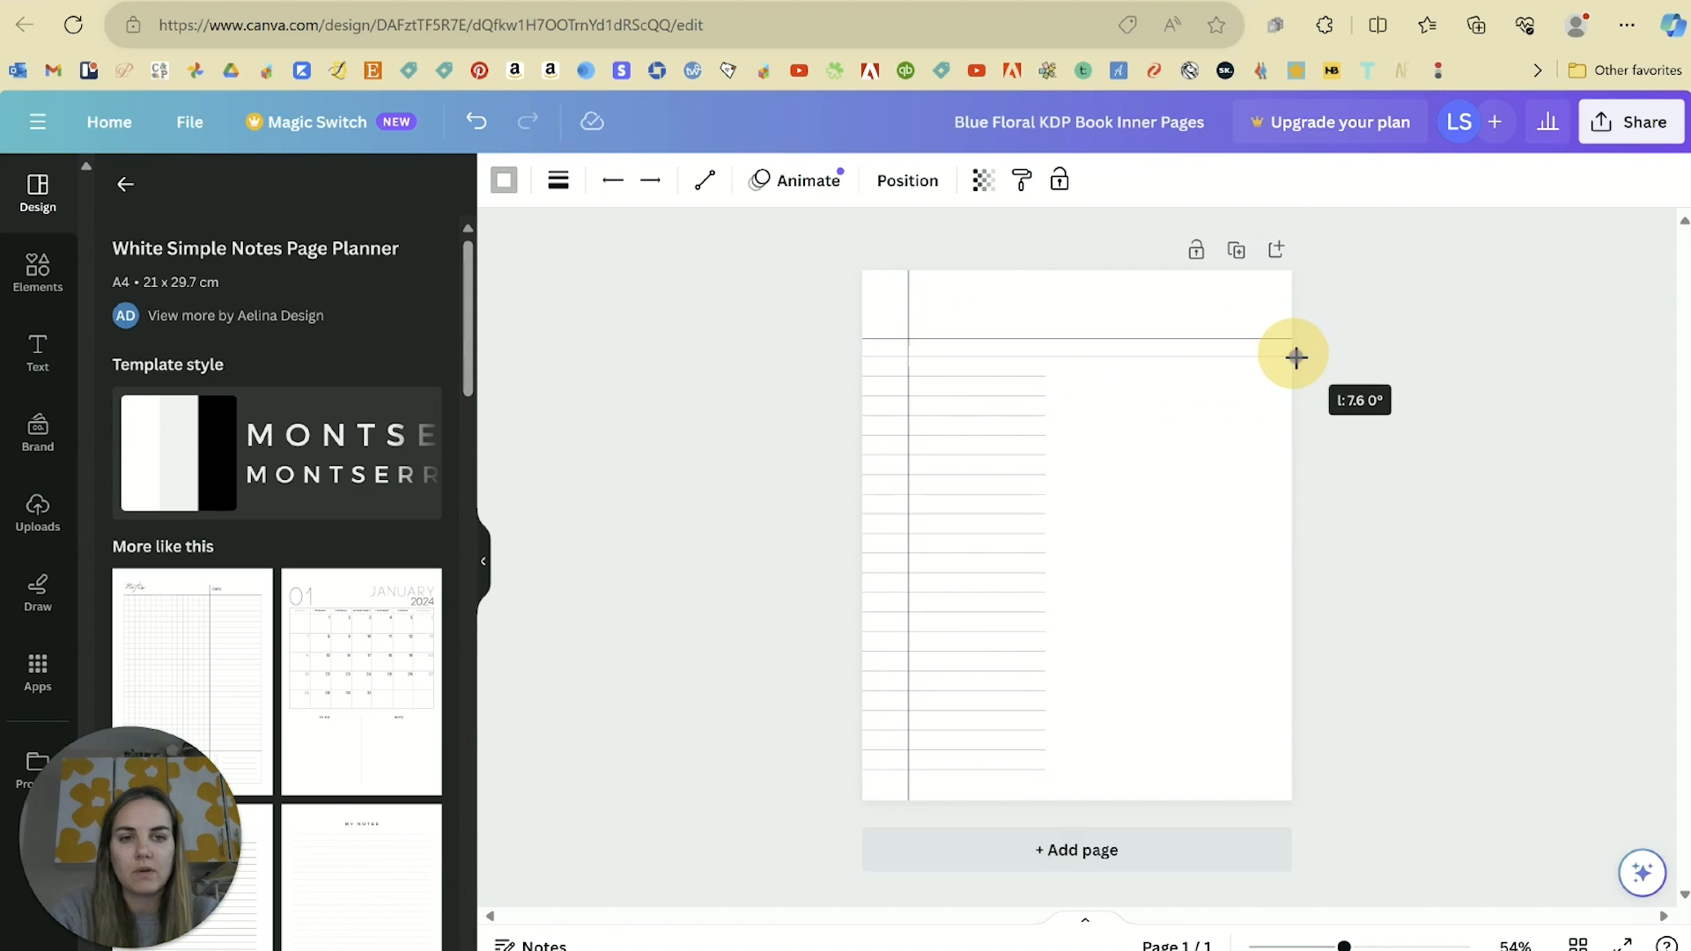
pyautogui.click(1031, 377)
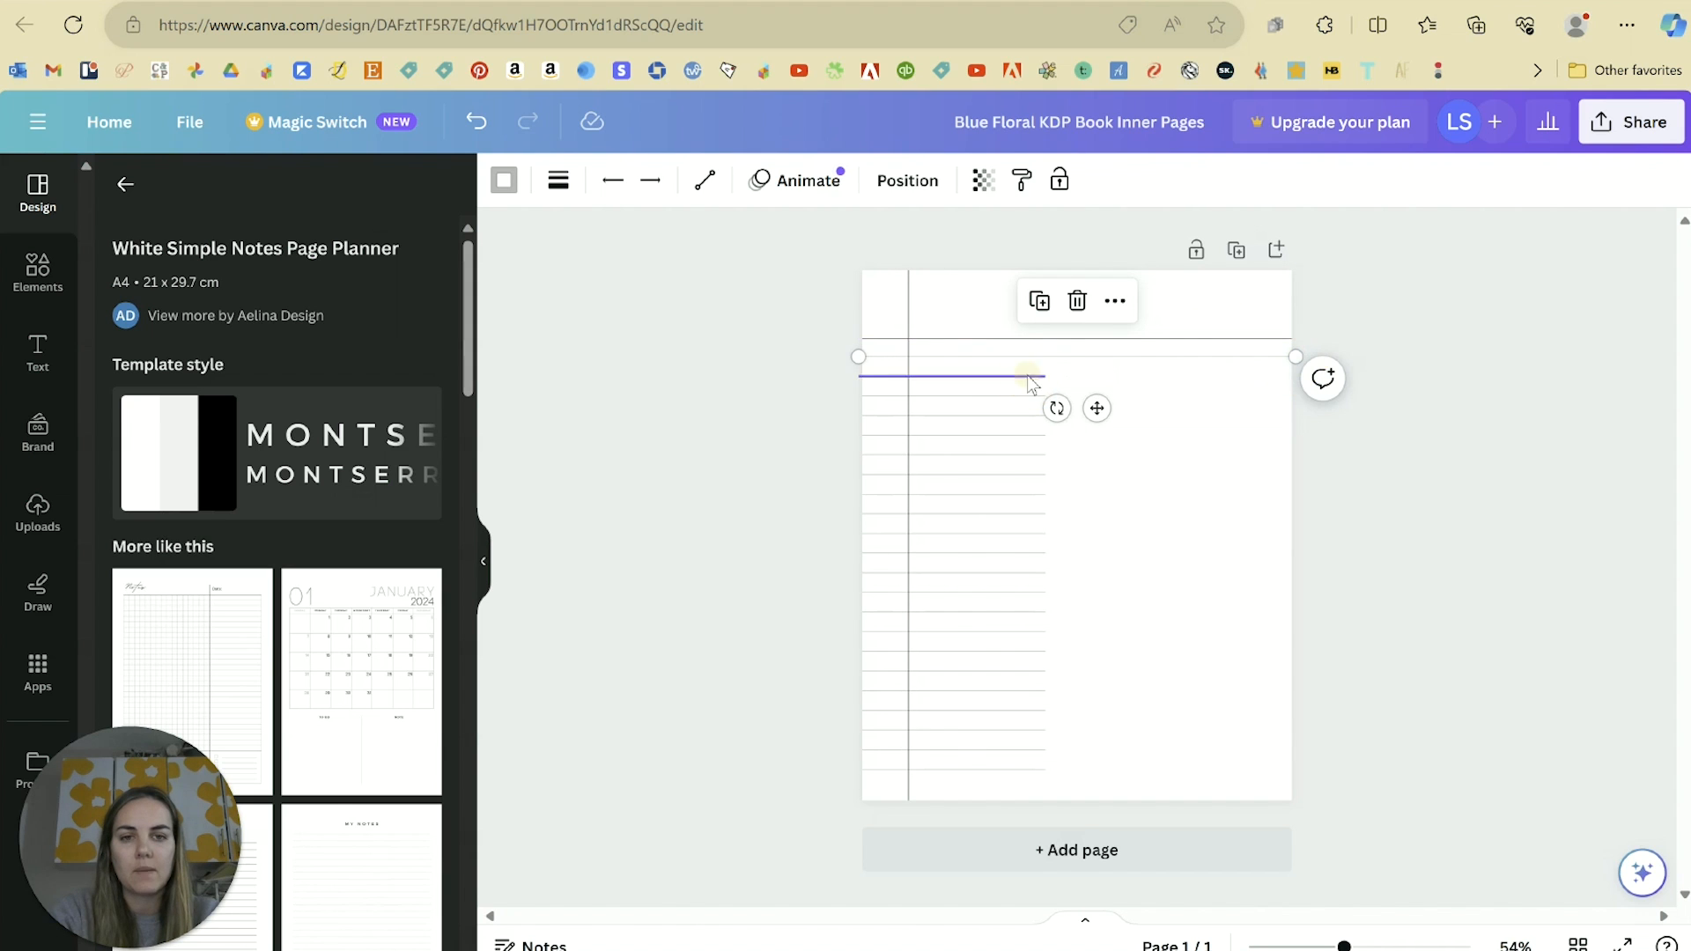
pyautogui.moveTo(1046, 377); pyautogui.dragTo(1336, 378)
pyautogui.click(1012, 398)
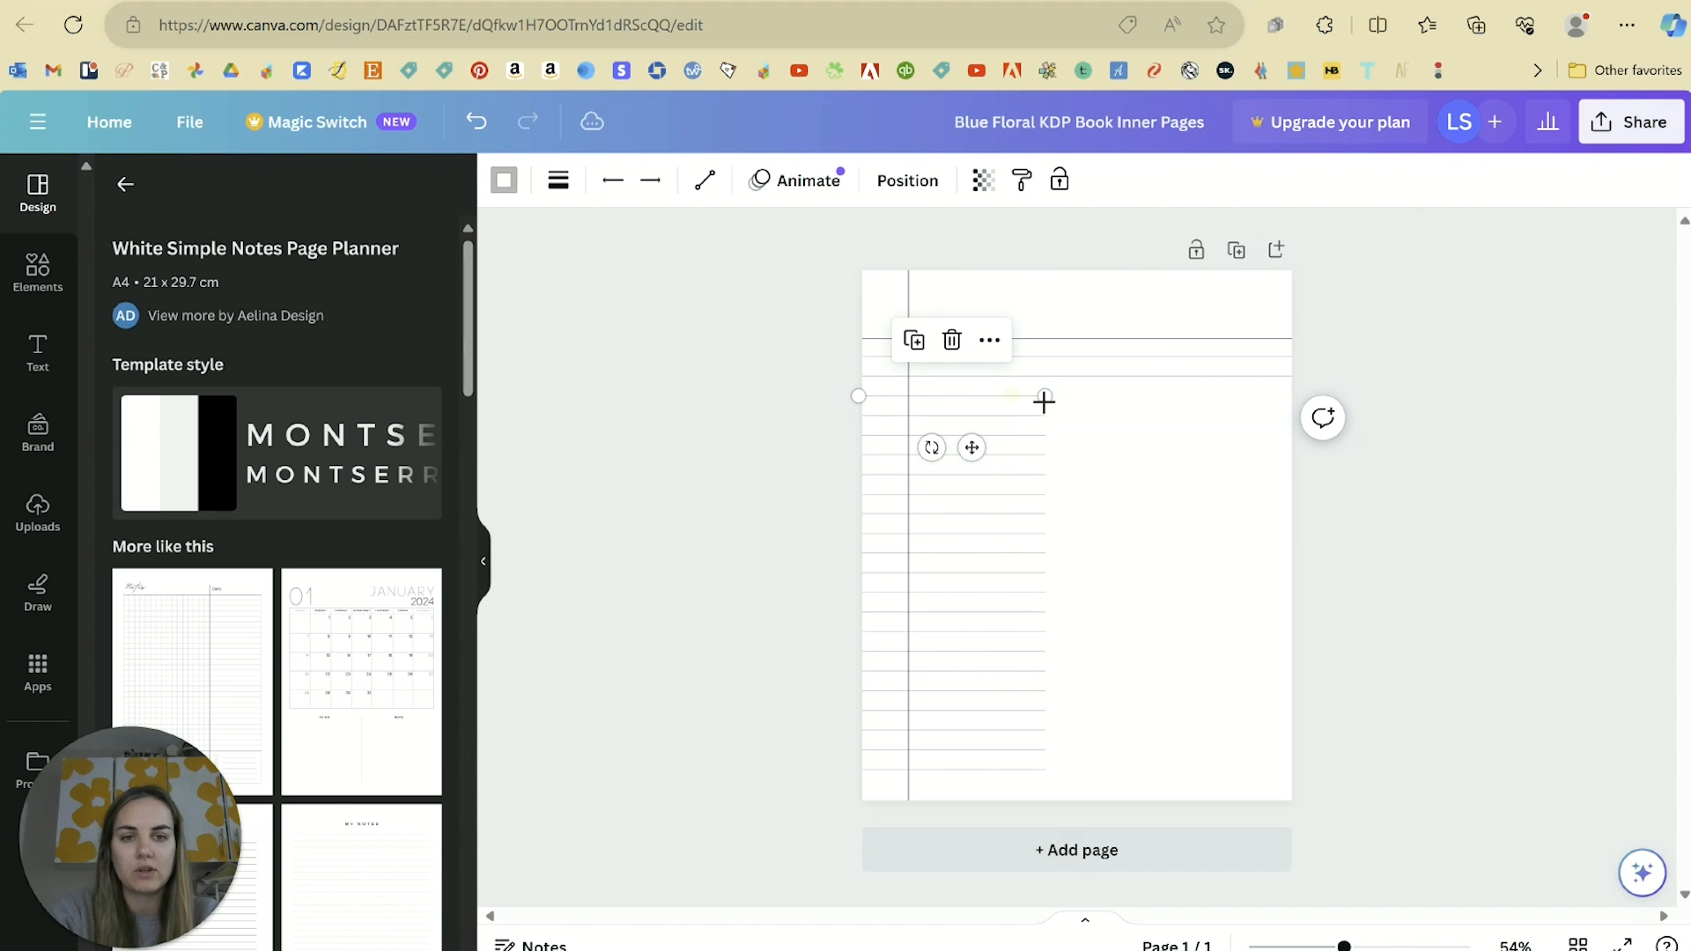
pyautogui.moveTo(1046, 398); pyautogui.dragTo(1306, 397)
pyautogui.click(1000, 415)
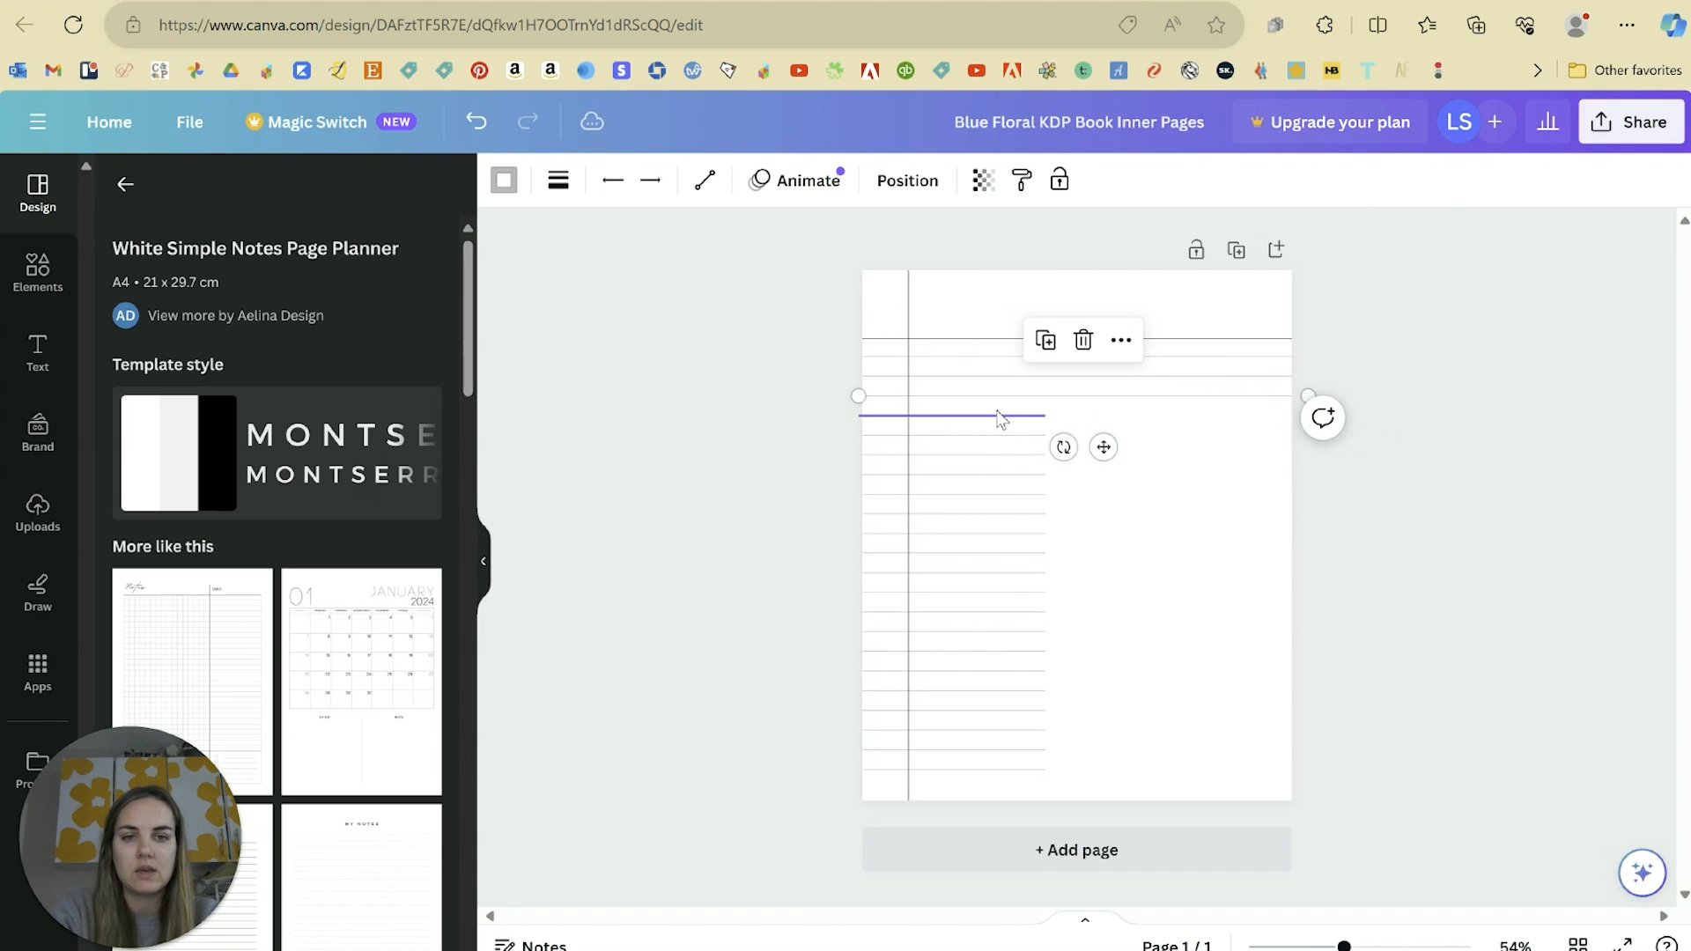
# Step: Extend all remaining ruled lines, from the fourth down to the last, past the page's right edge
pyautogui.click(1018, 435)
pyautogui.moveTo(1045, 416); pyautogui.dragTo(1299, 435)
pyautogui.moveTo(1045, 513); pyautogui.dragTo(1299, 513)
pyautogui.click(1019, 533)
pyautogui.click(1017, 593)
pyautogui.moveTo(1046, 593); pyautogui.dragTo(1300, 593)
pyautogui.click(1017, 711)
pyautogui.moveTo(1045, 711); pyautogui.dragTo(1325, 711)
pyautogui.moveTo(1046, 731); pyautogui.dragTo(1325, 730)
pyautogui.click(1017, 770)
pyautogui.moveTo(1045, 769); pyautogui.dragTo(1339, 747)
pyautogui.click(1027, 751)
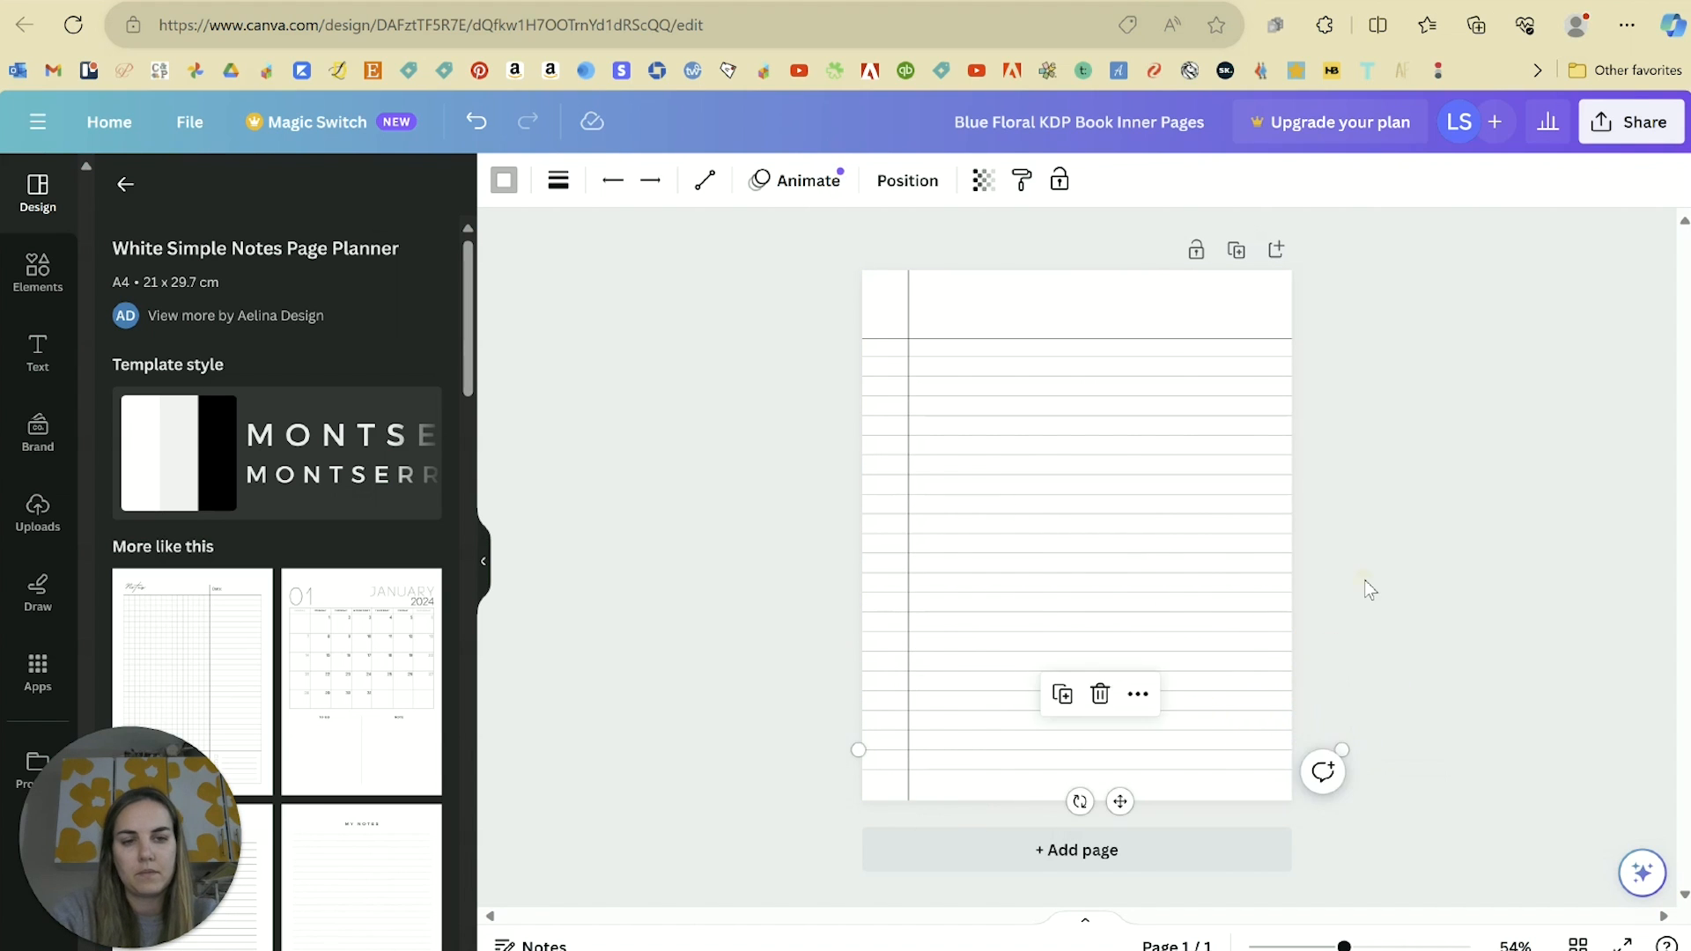
pyautogui.click(1365, 583)
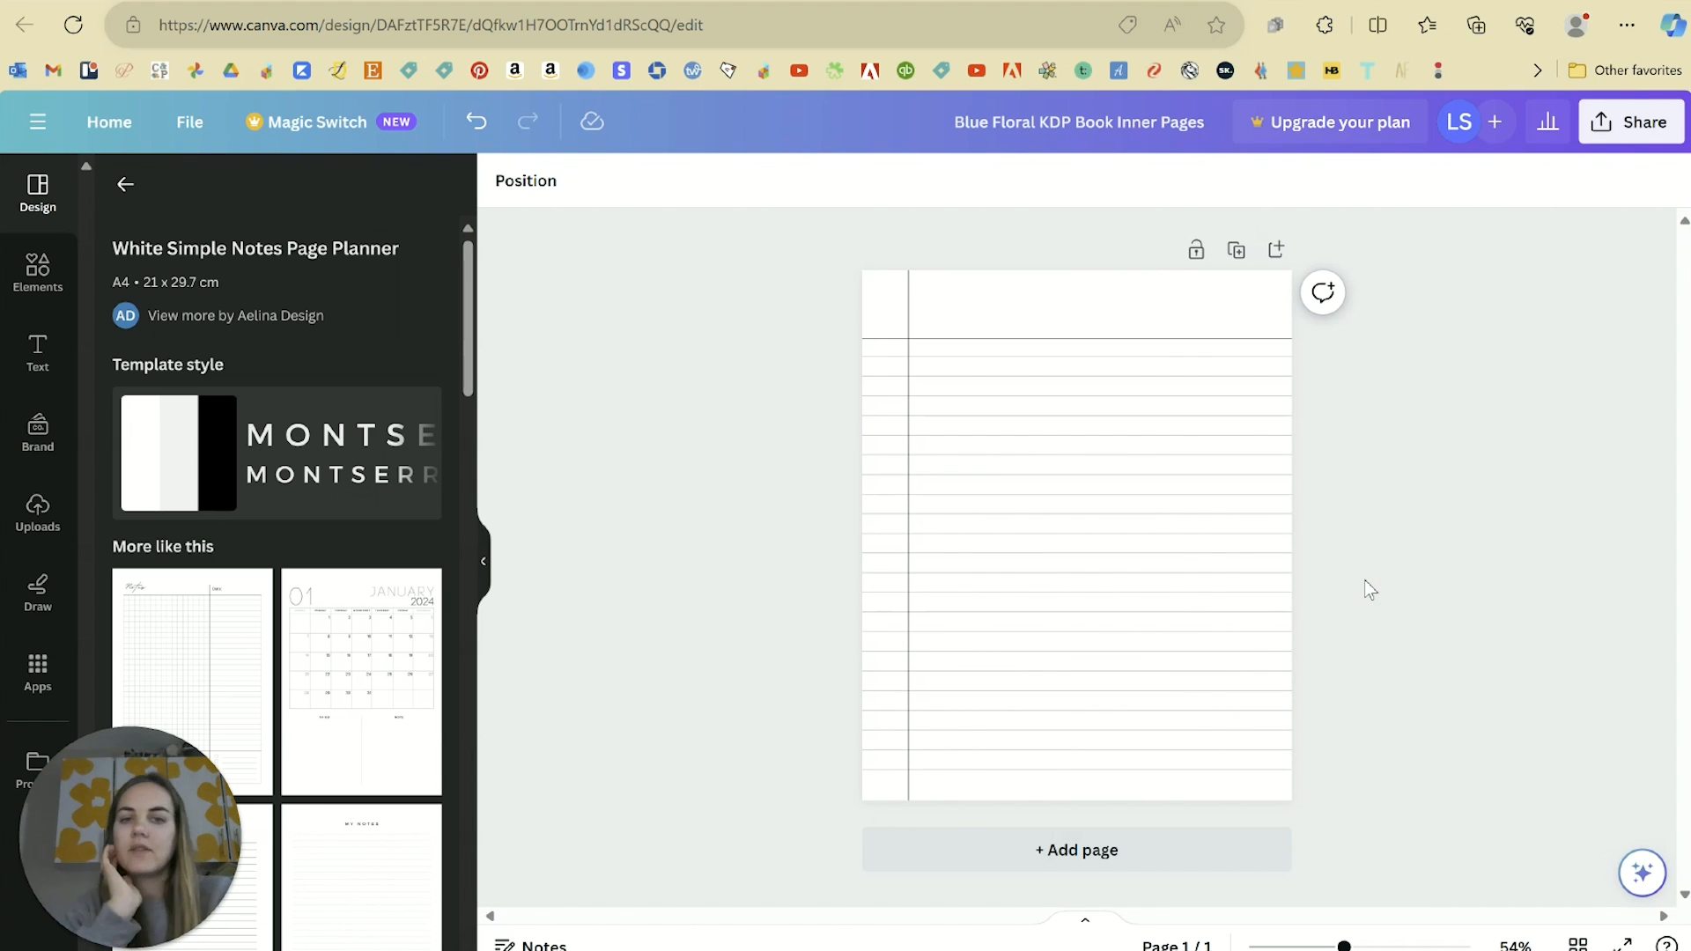
# Step: Try building ruled lines from straight line elements on a new blank page, and delete the lines and that page
pyautogui.click(1056, 851)
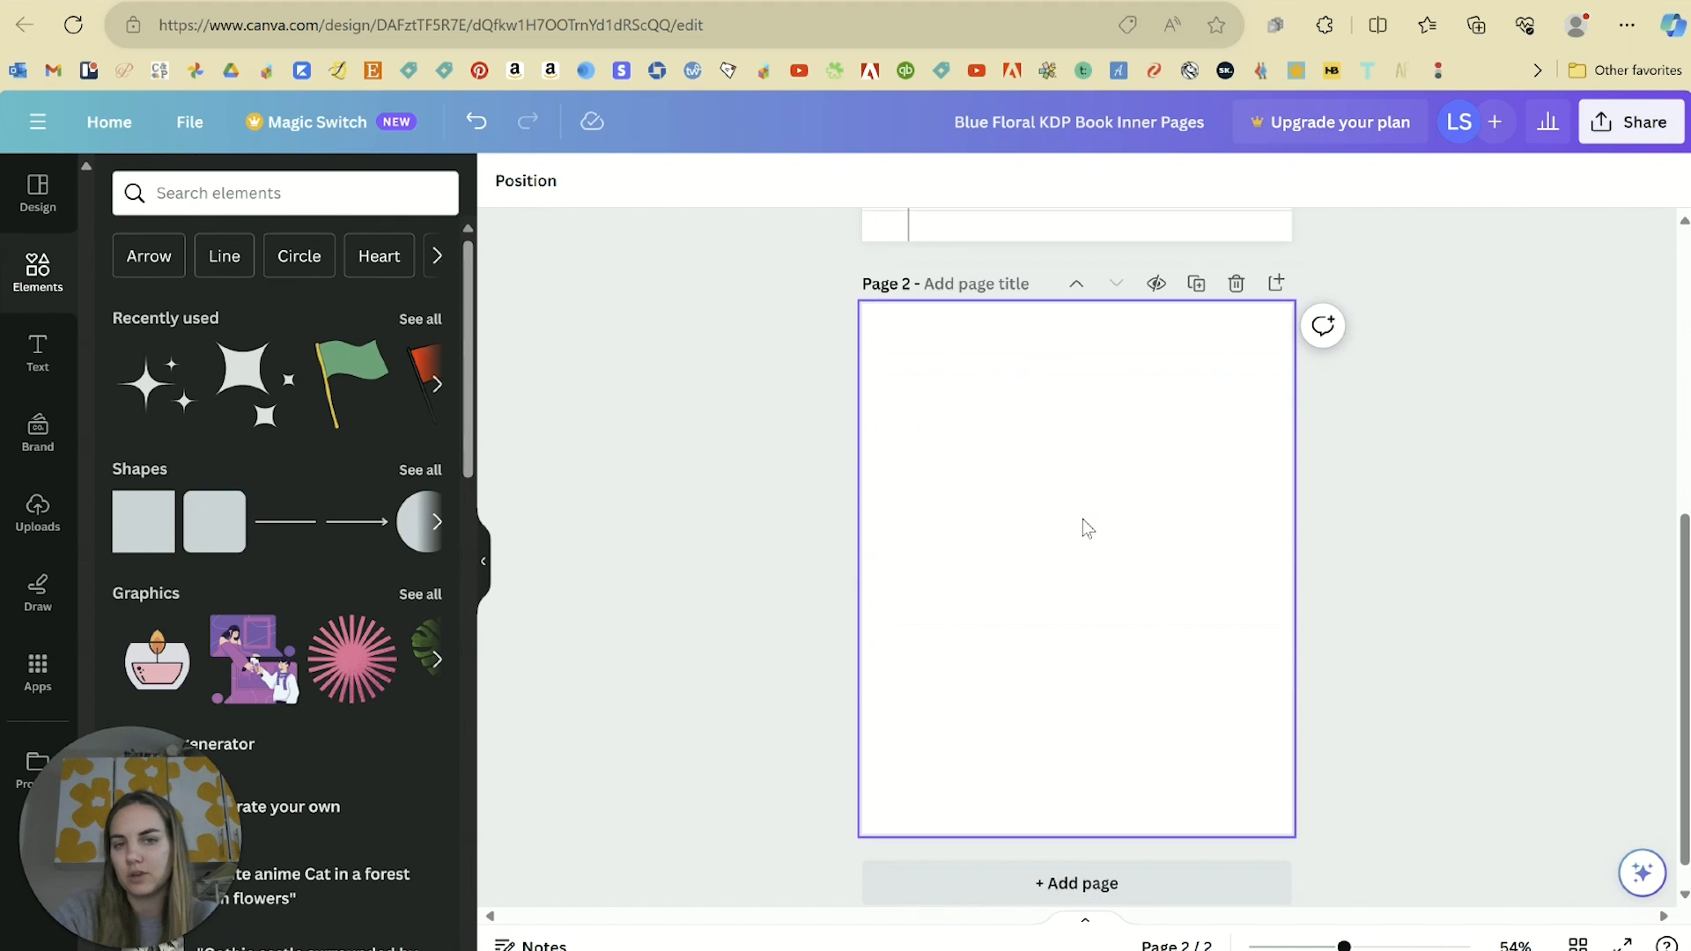
pyautogui.click(236, 263)
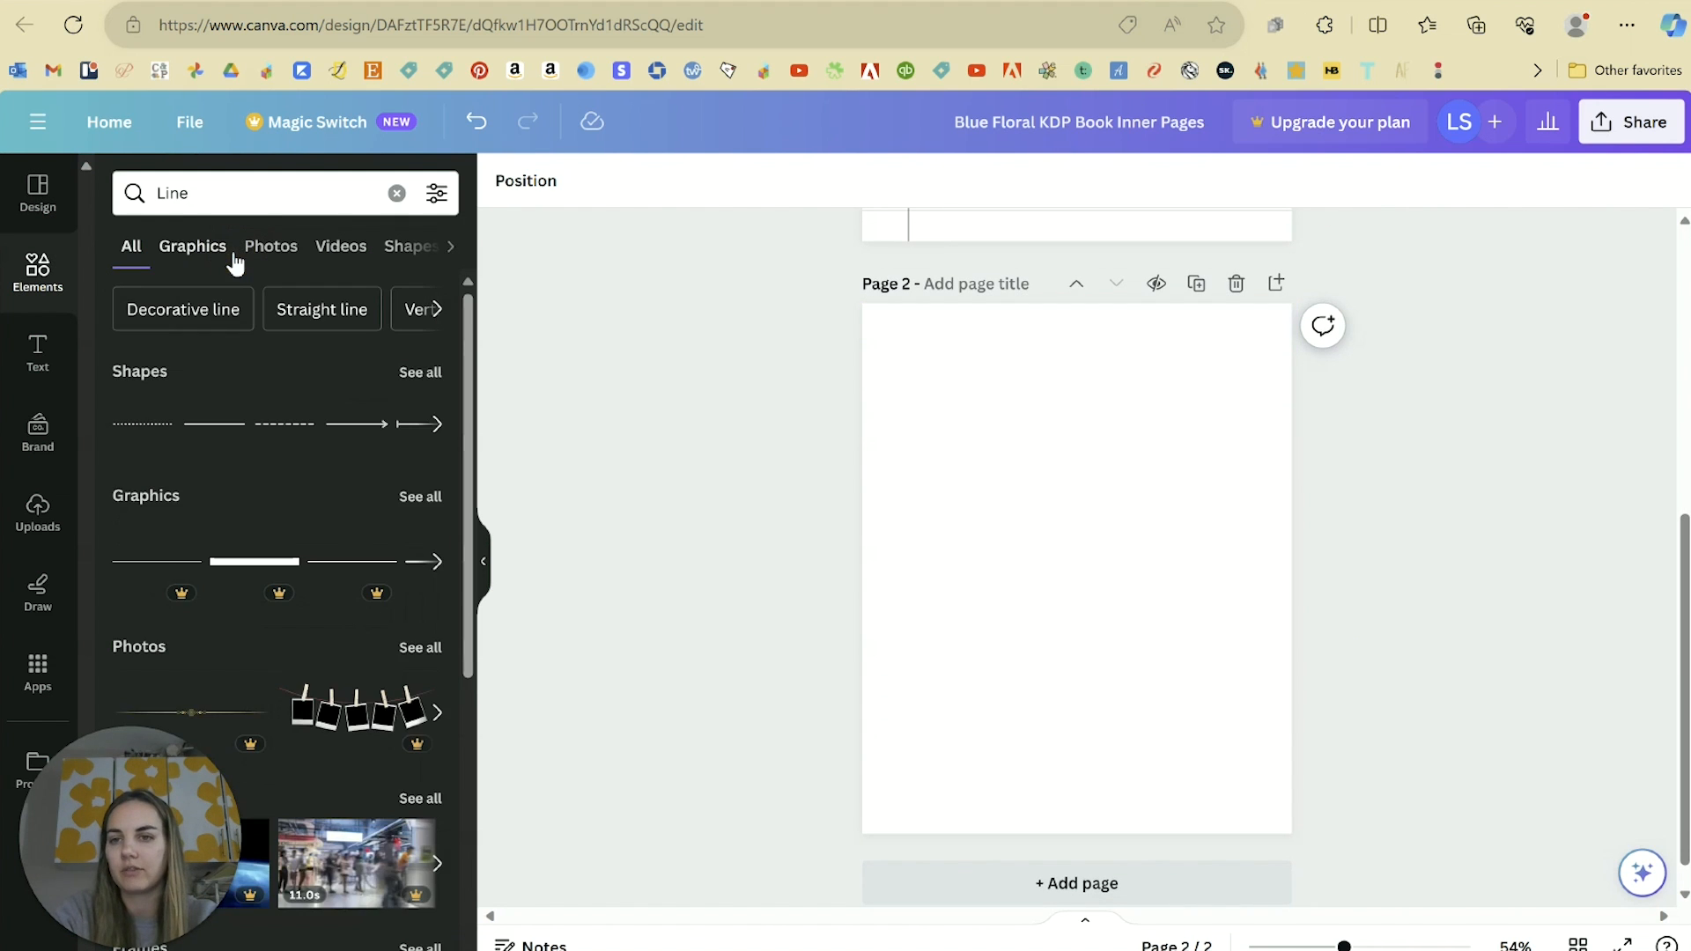
pyautogui.click(220, 429)
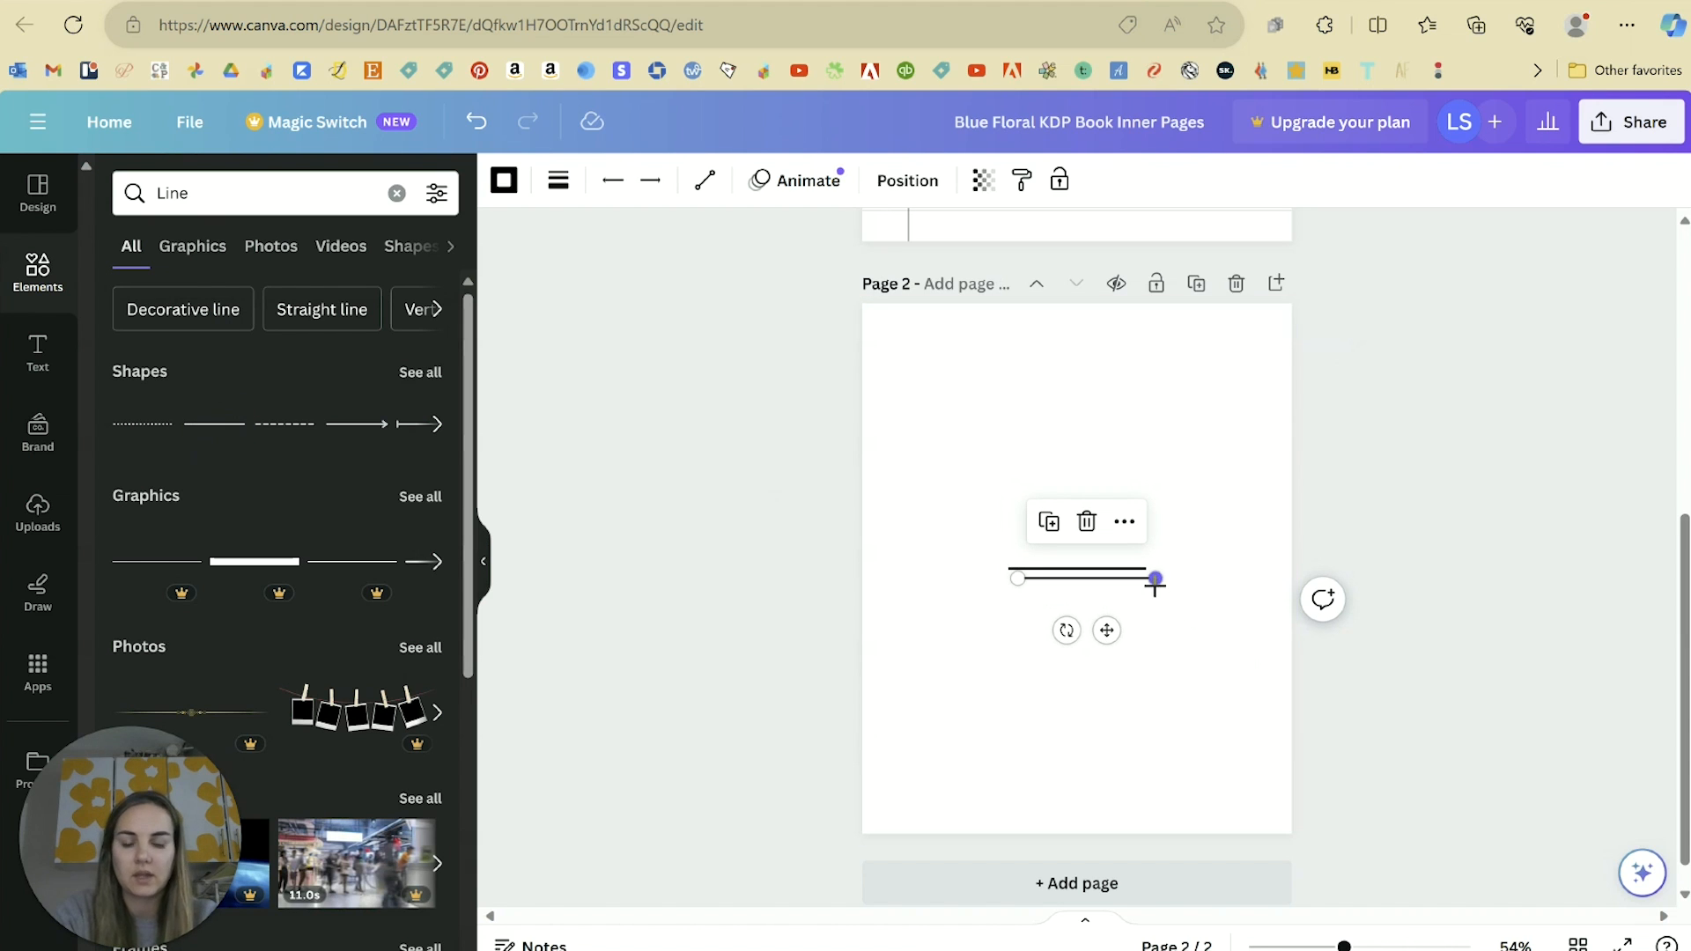
pyautogui.press('Delete')
pyautogui.click(960, 550)
pyautogui.click(1038, 575)
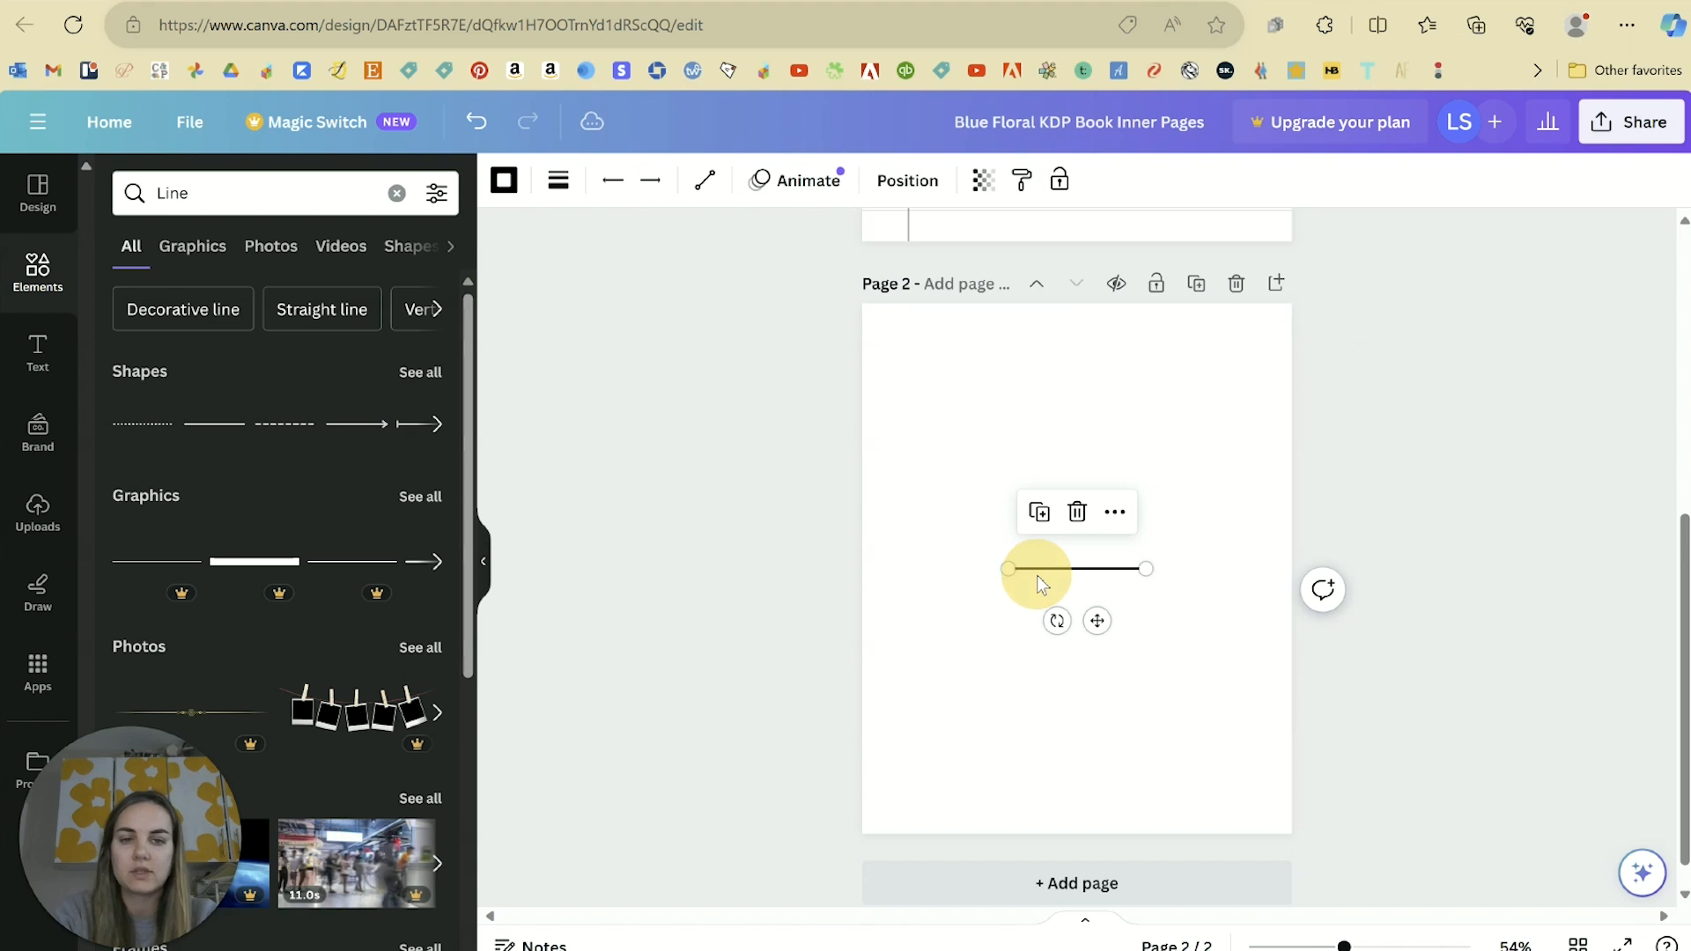
pyautogui.press('Delete')
pyautogui.press('Delete')
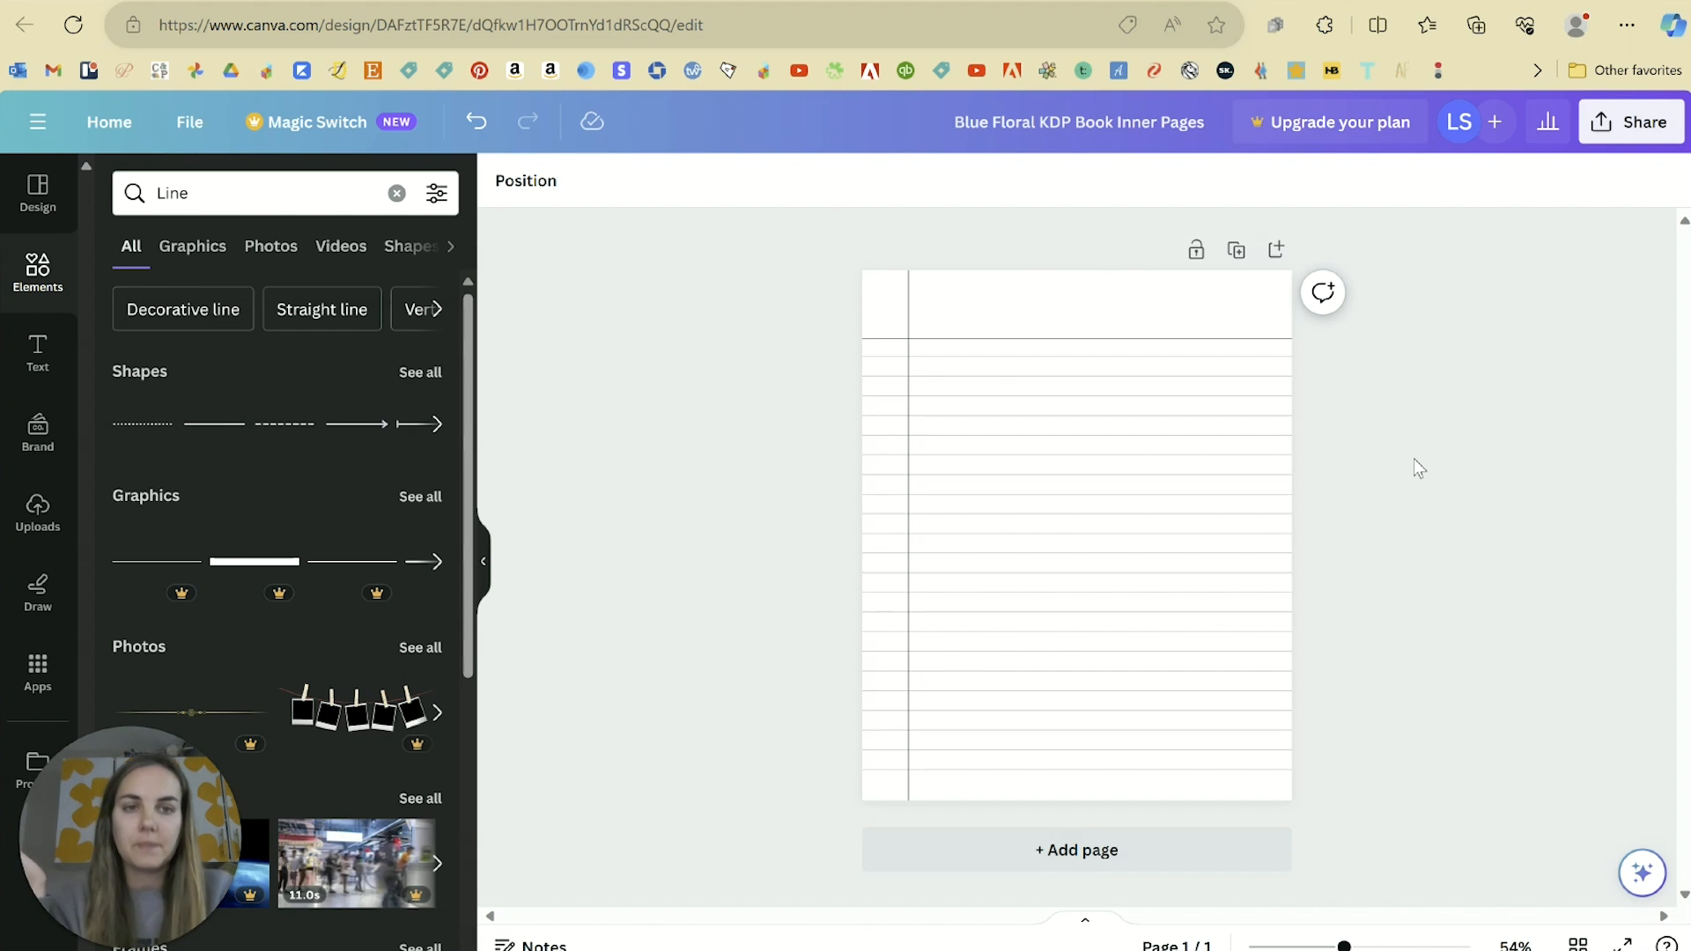
# Step: Show the design in grid view, duplicate the lined page, and duplicate both pages together to make four pages
pyautogui.click(483, 561)
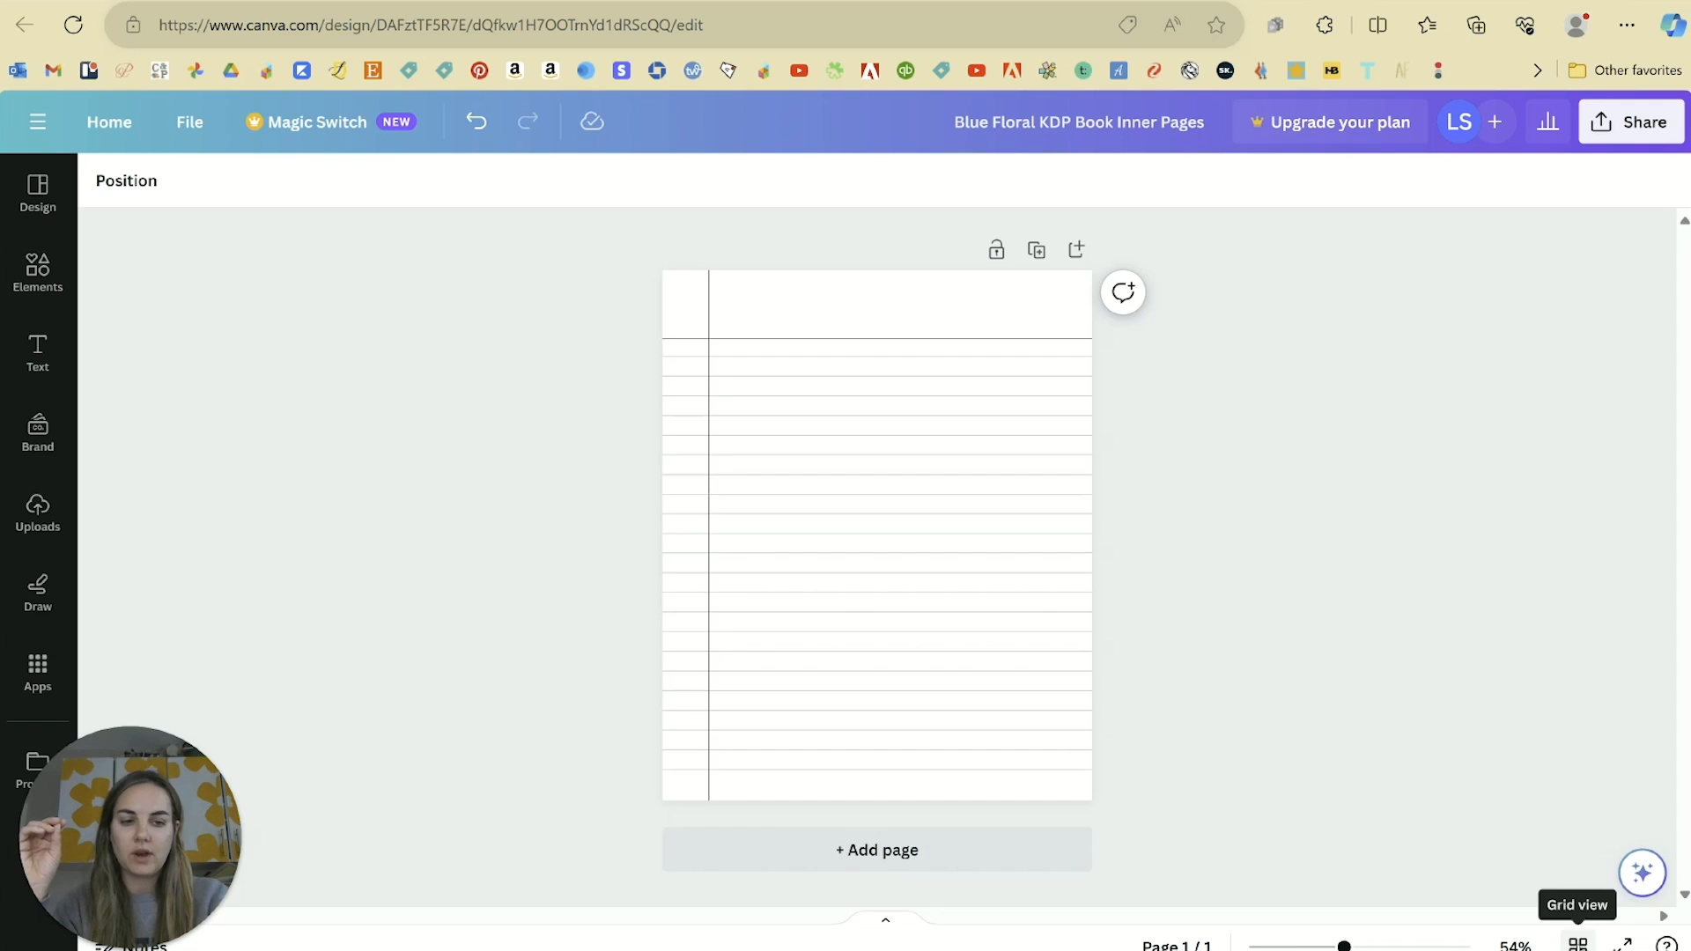
pyautogui.click(1576, 942)
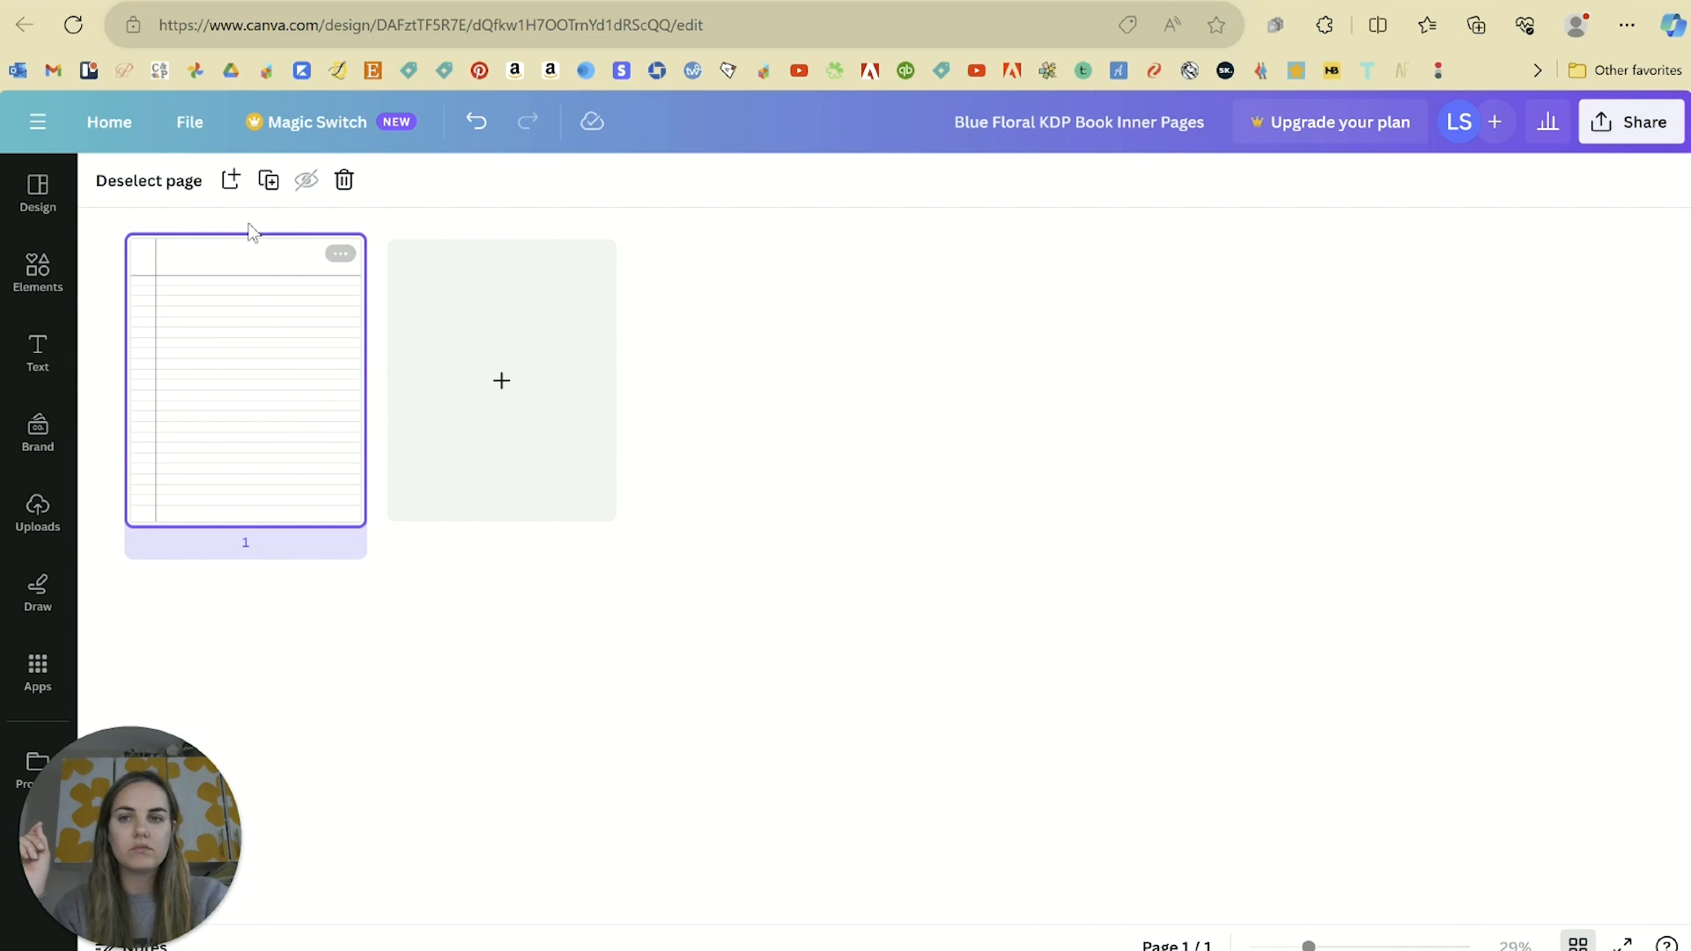
pyautogui.rightClick(254, 285)
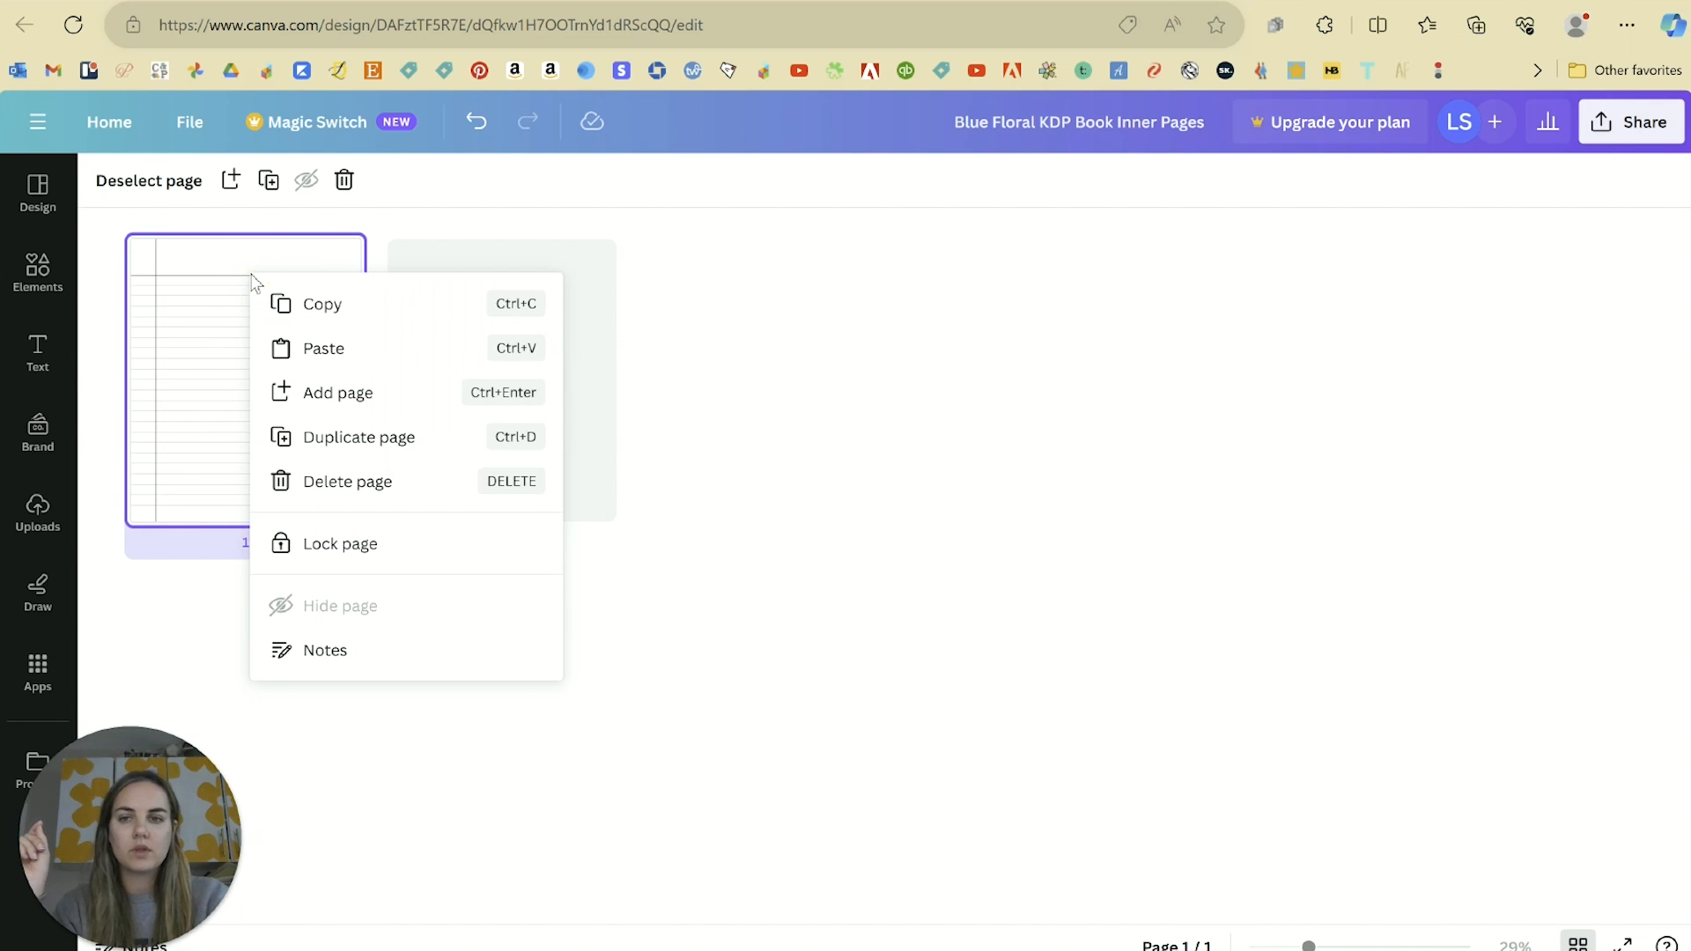
pyautogui.click(388, 441)
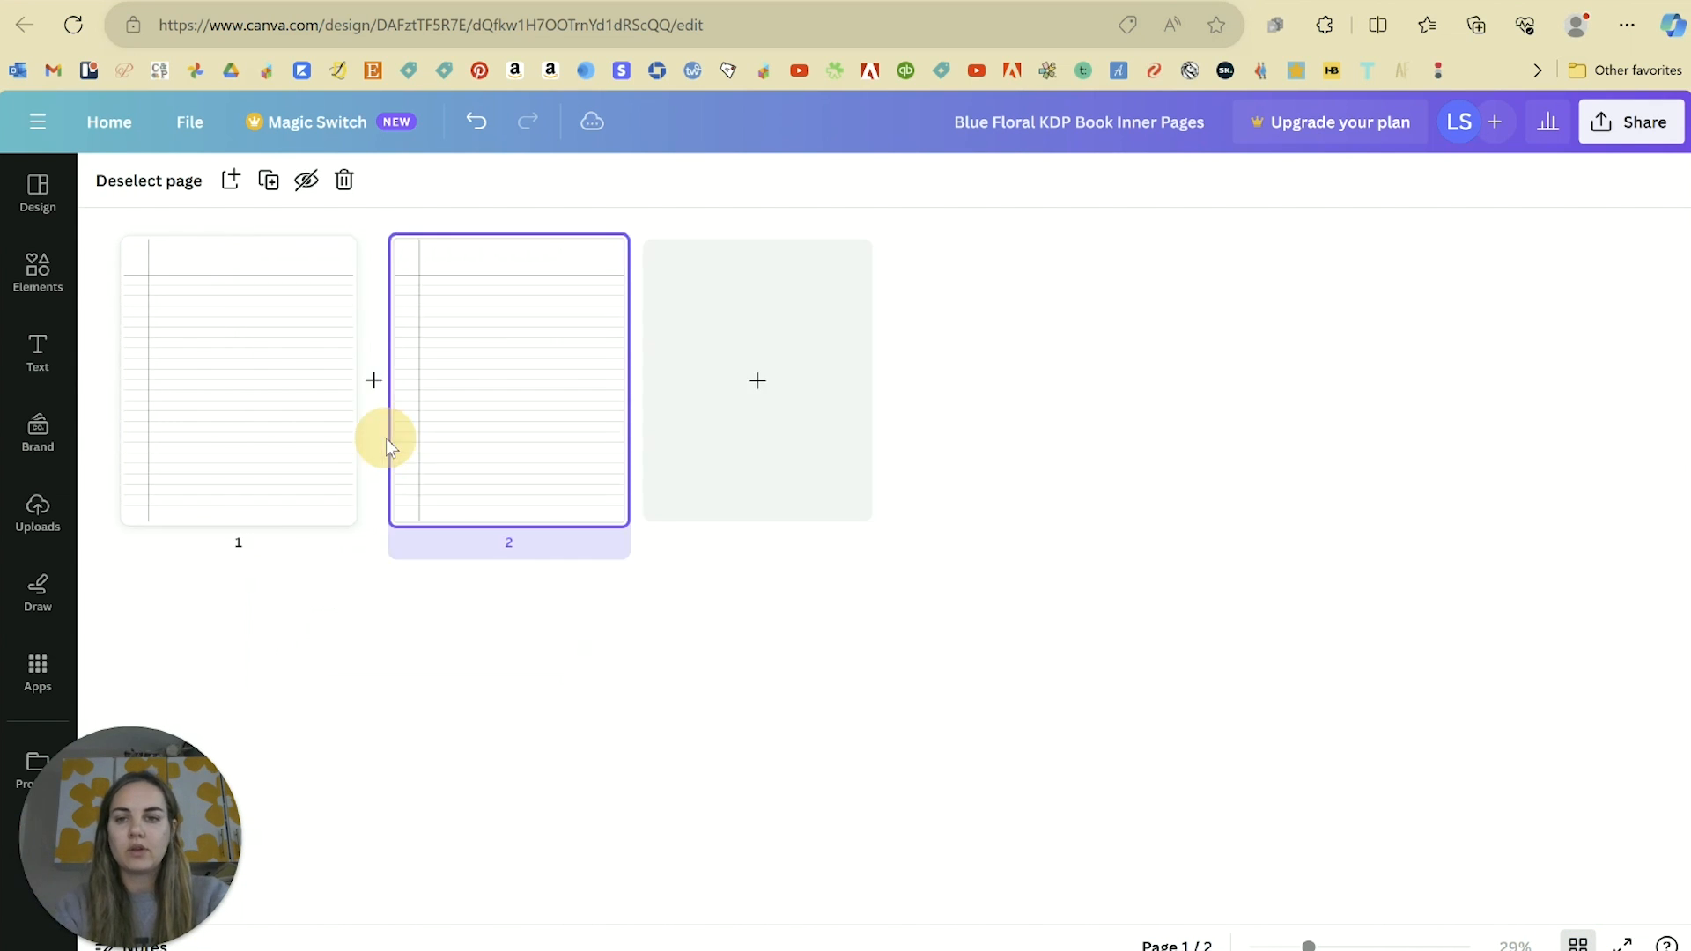
pyautogui.keyDown('shift'); pyautogui.click(301, 396); pyautogui.keyUp('shift')
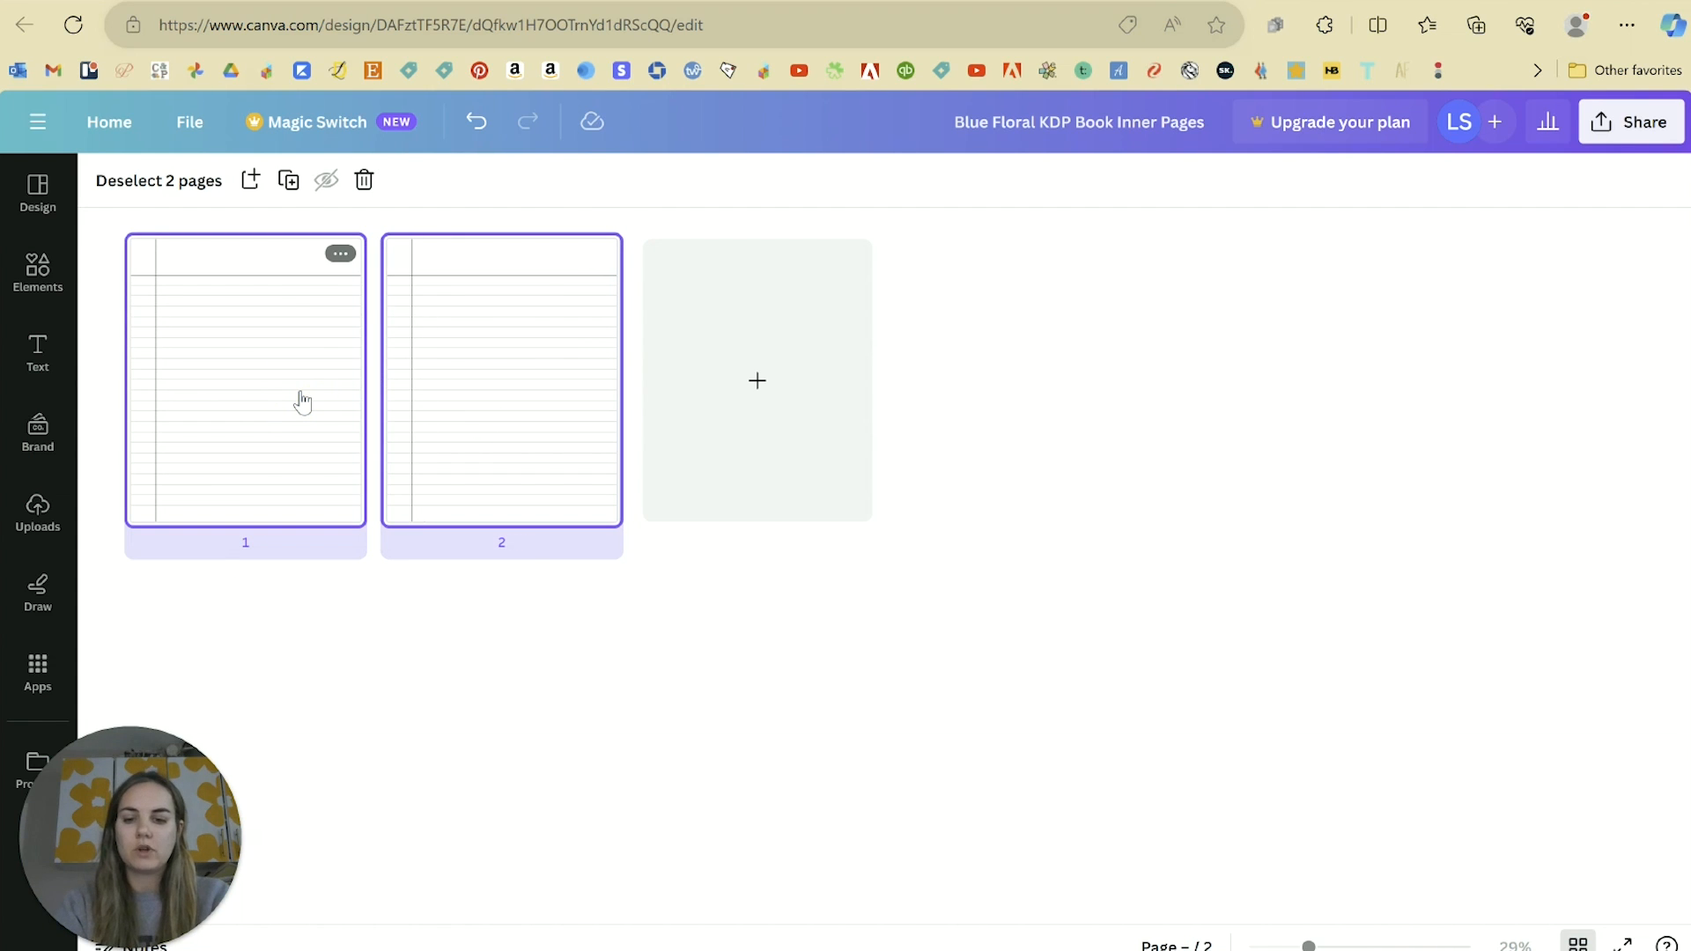
pyautogui.hotkey('ctrl', 'd')
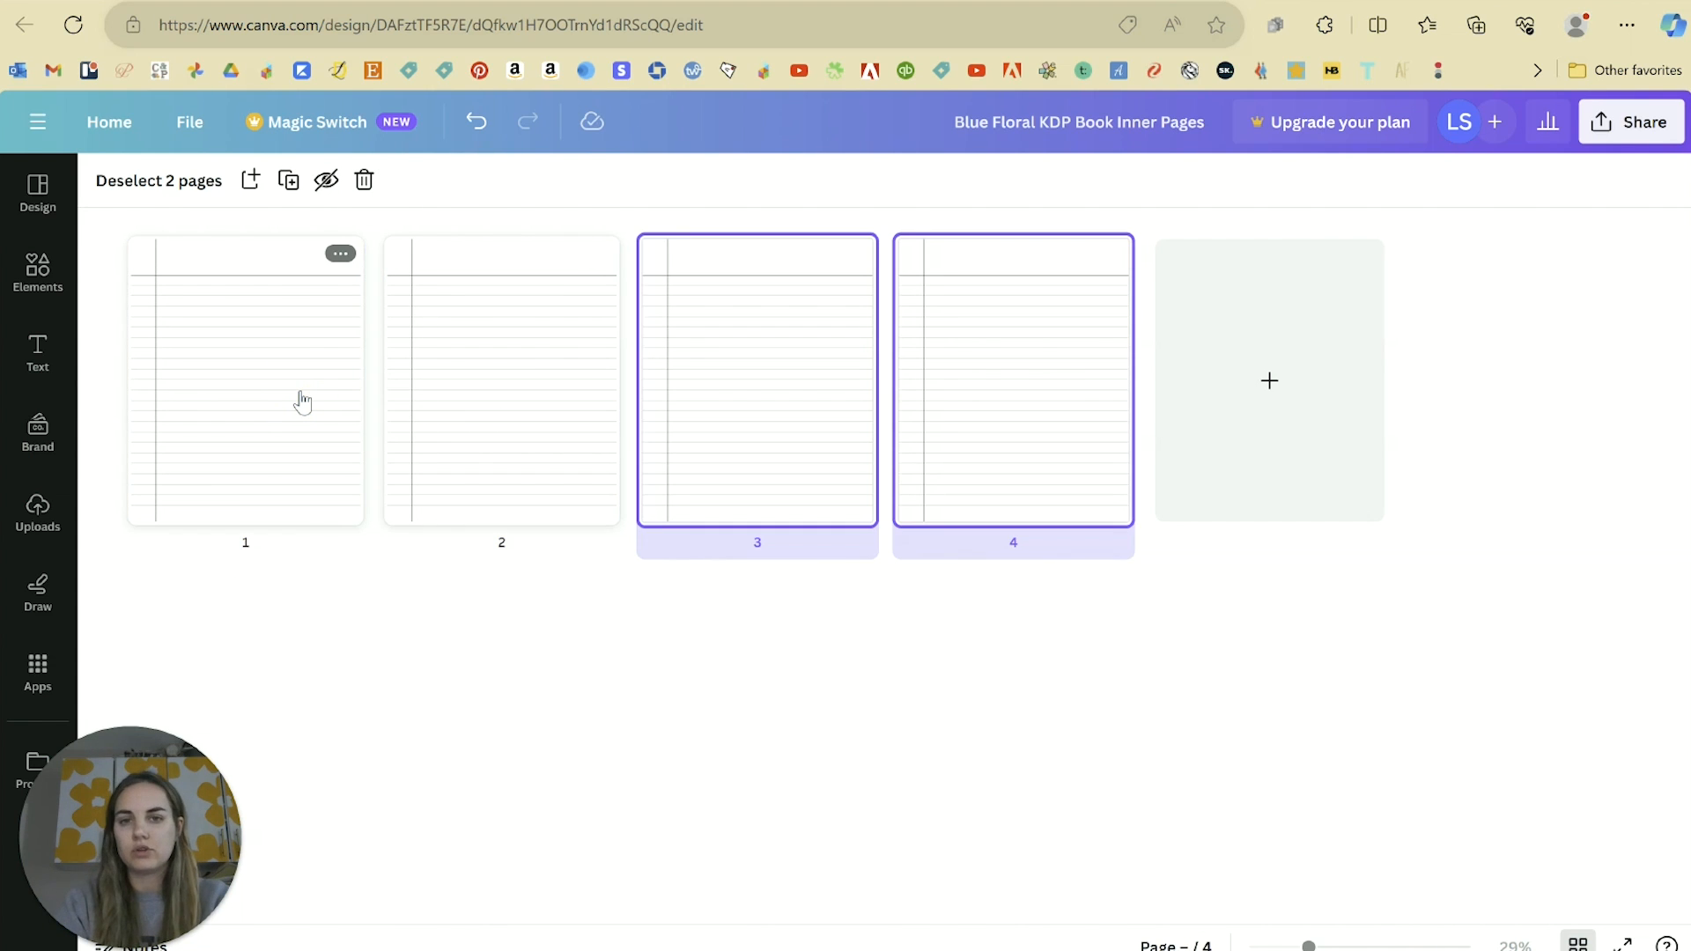
# Step: Select all four lined pages and duplicate them together to make eight pages
pyautogui.keyDown('shift'); pyautogui.click(222, 413); pyautogui.keyUp('shift')
pyautogui.click(432, 419)
pyautogui.click(483, 331)
pyautogui.click(994, 467)
pyautogui.keyDown('shift'); pyautogui.click(661, 441); pyautogui.keyUp('shift')
pyautogui.keyDown('shift'); pyautogui.click(529, 399); pyautogui.keyUp('shift')
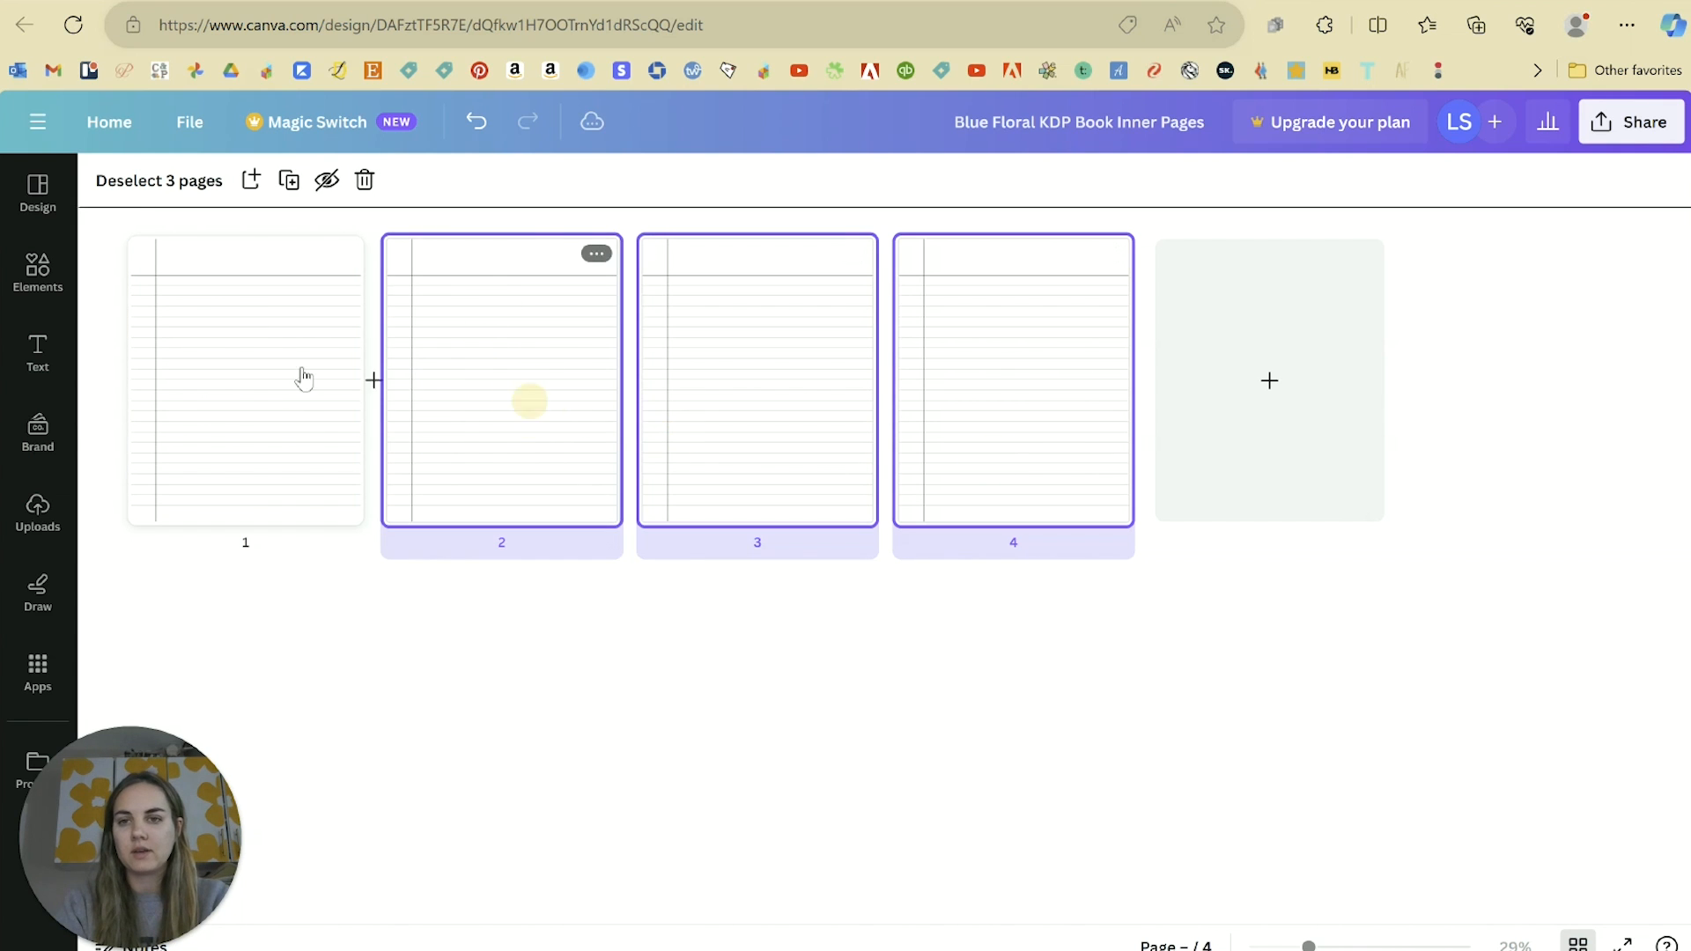
pyautogui.keyDown('shift'); pyautogui.click(249, 374); pyautogui.keyUp('shift')
pyautogui.hotkey('ctrl', 'd')
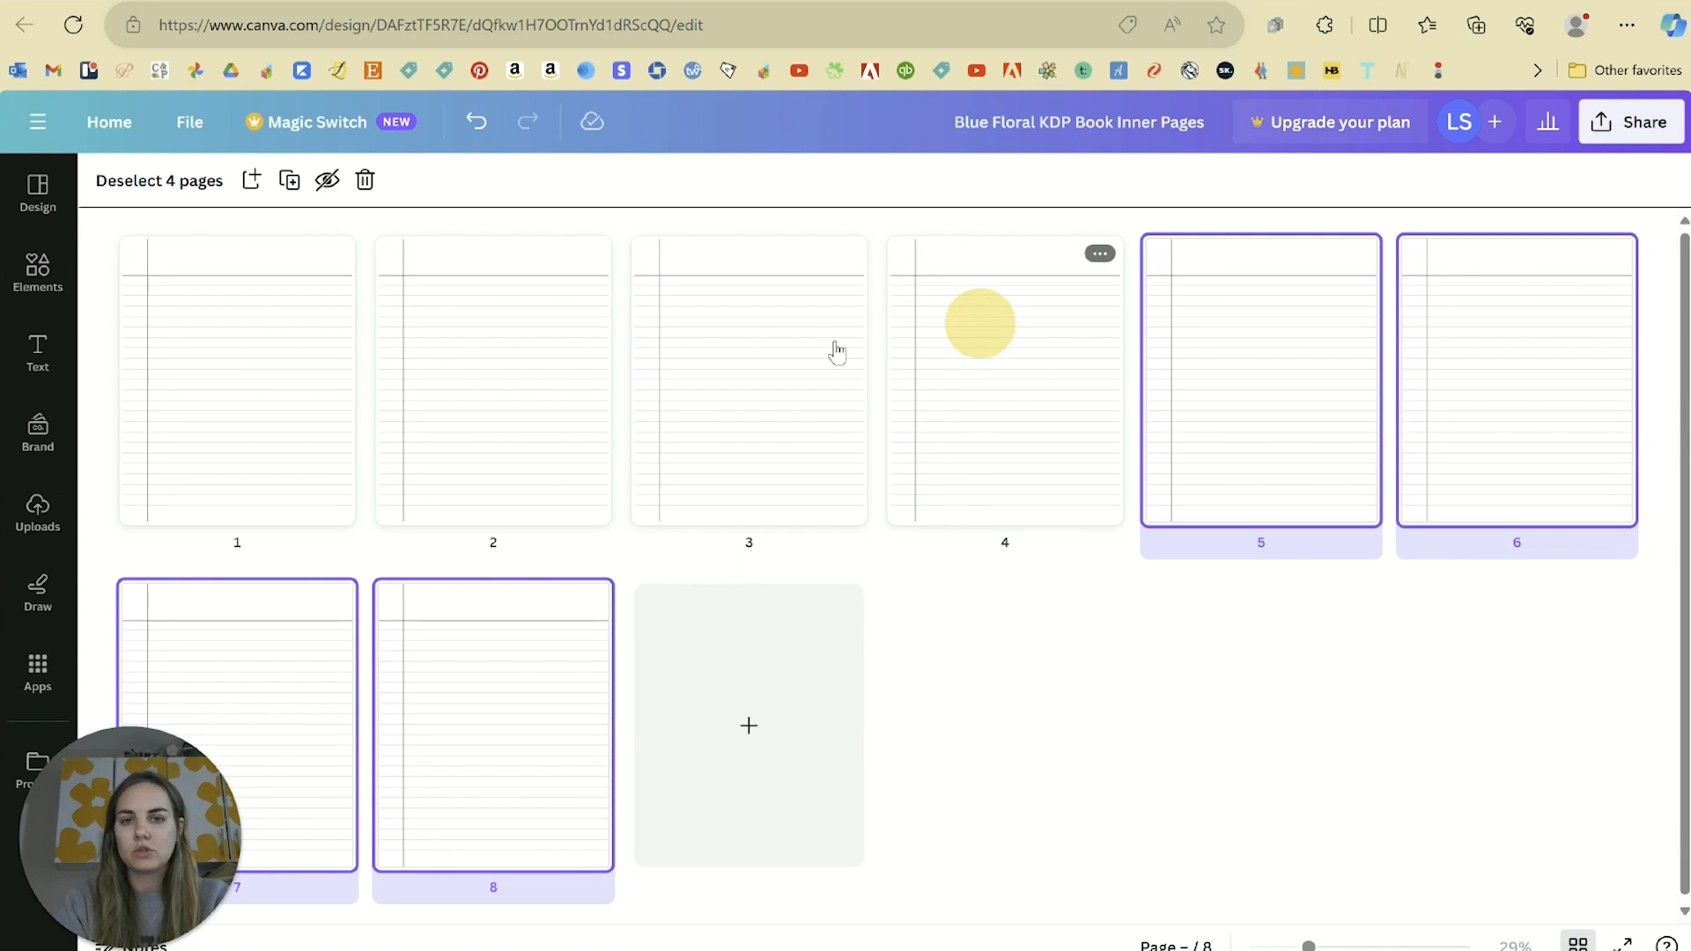
# Step: Select every page except page 4 and duplicate these seven pages repeatedly until the design has 99 pages
pyautogui.keyDown('shift'); pyautogui.click(755, 340); pyautogui.keyUp('shift')
pyautogui.keyDown('shift'); pyautogui.click(519, 374); pyautogui.keyUp('shift')
pyautogui.keyDown('shift'); pyautogui.click(279, 389); pyautogui.keyUp('shift')
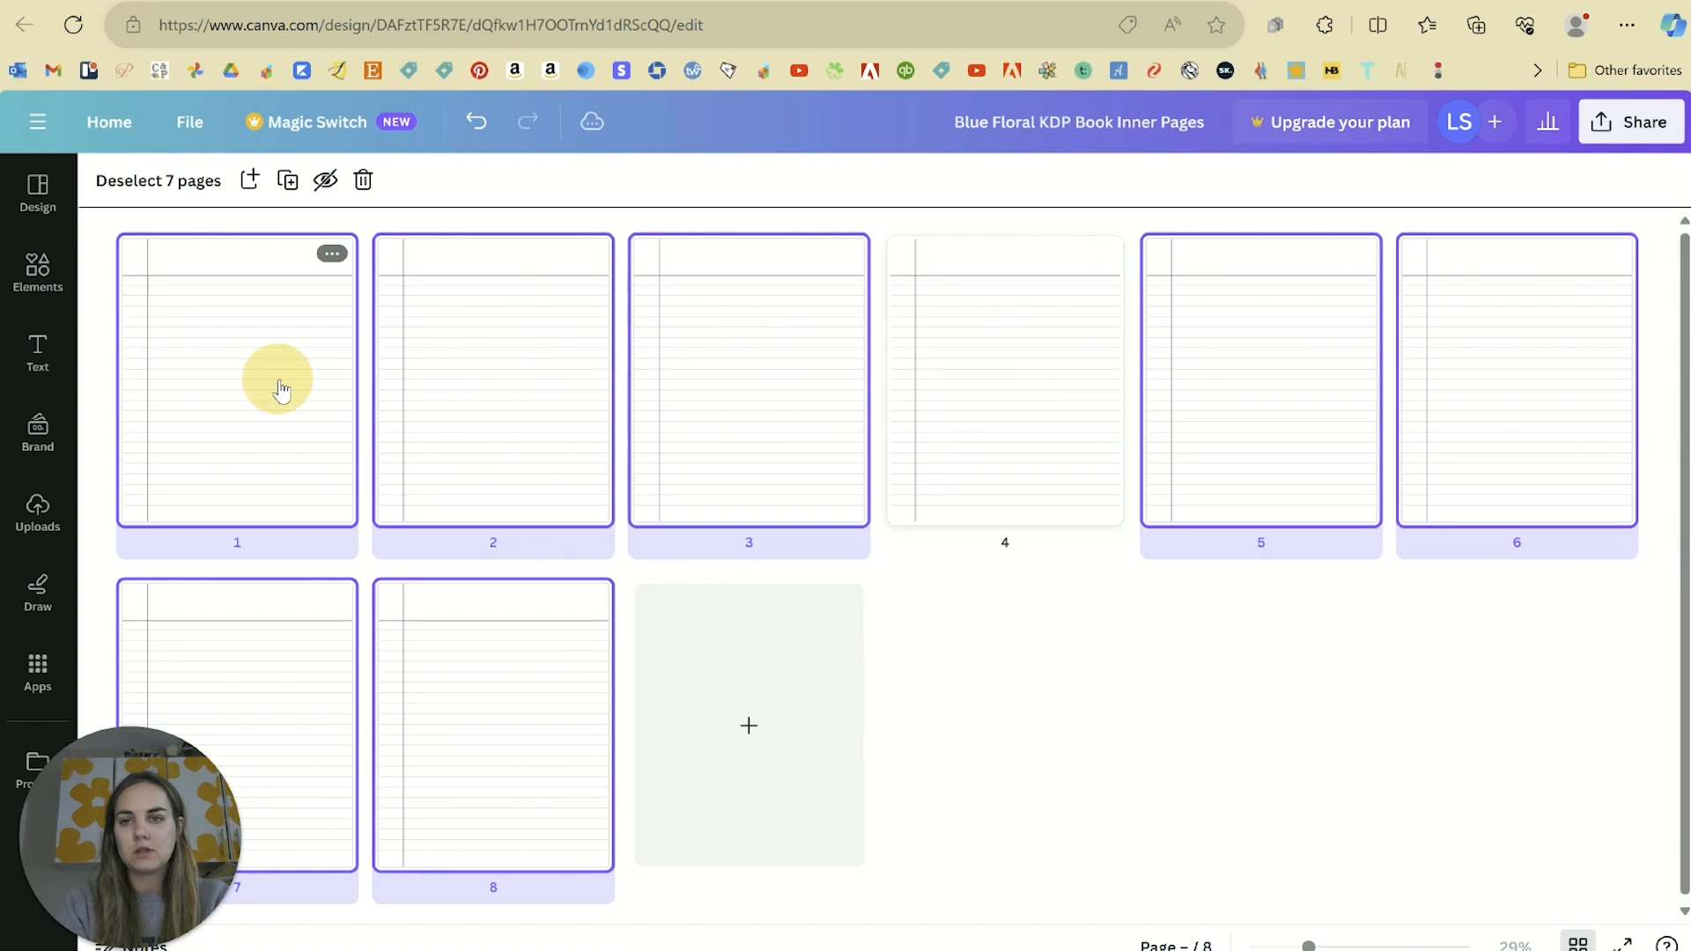
pyautogui.hotkey('ctrl', 'd')
pyautogui.hotkey('ctrl', 'd')
pyautogui.hotkey('ctrl', 'd')
pyautogui.hotkey('ctrl', 'd')
pyautogui.hotkey('ctrl', 'd')
pyautogui.hotkey('ctrl', 'd')
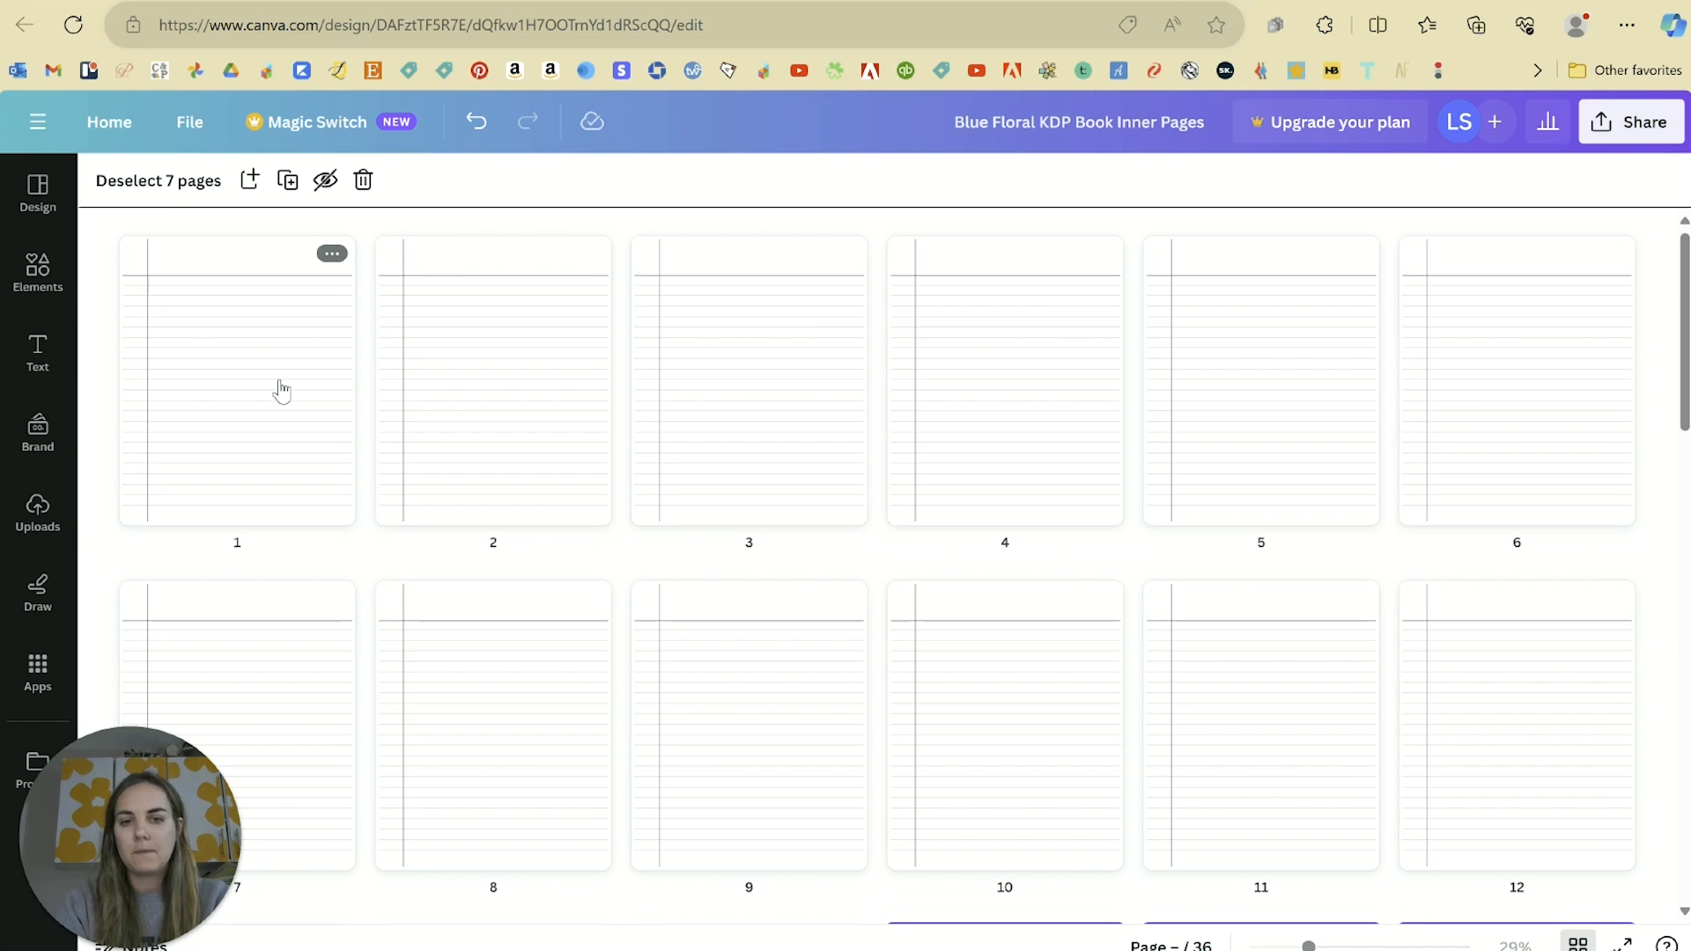
pyautogui.scroll(-4, 826, 606)
pyautogui.scroll(-20, 828, 613)
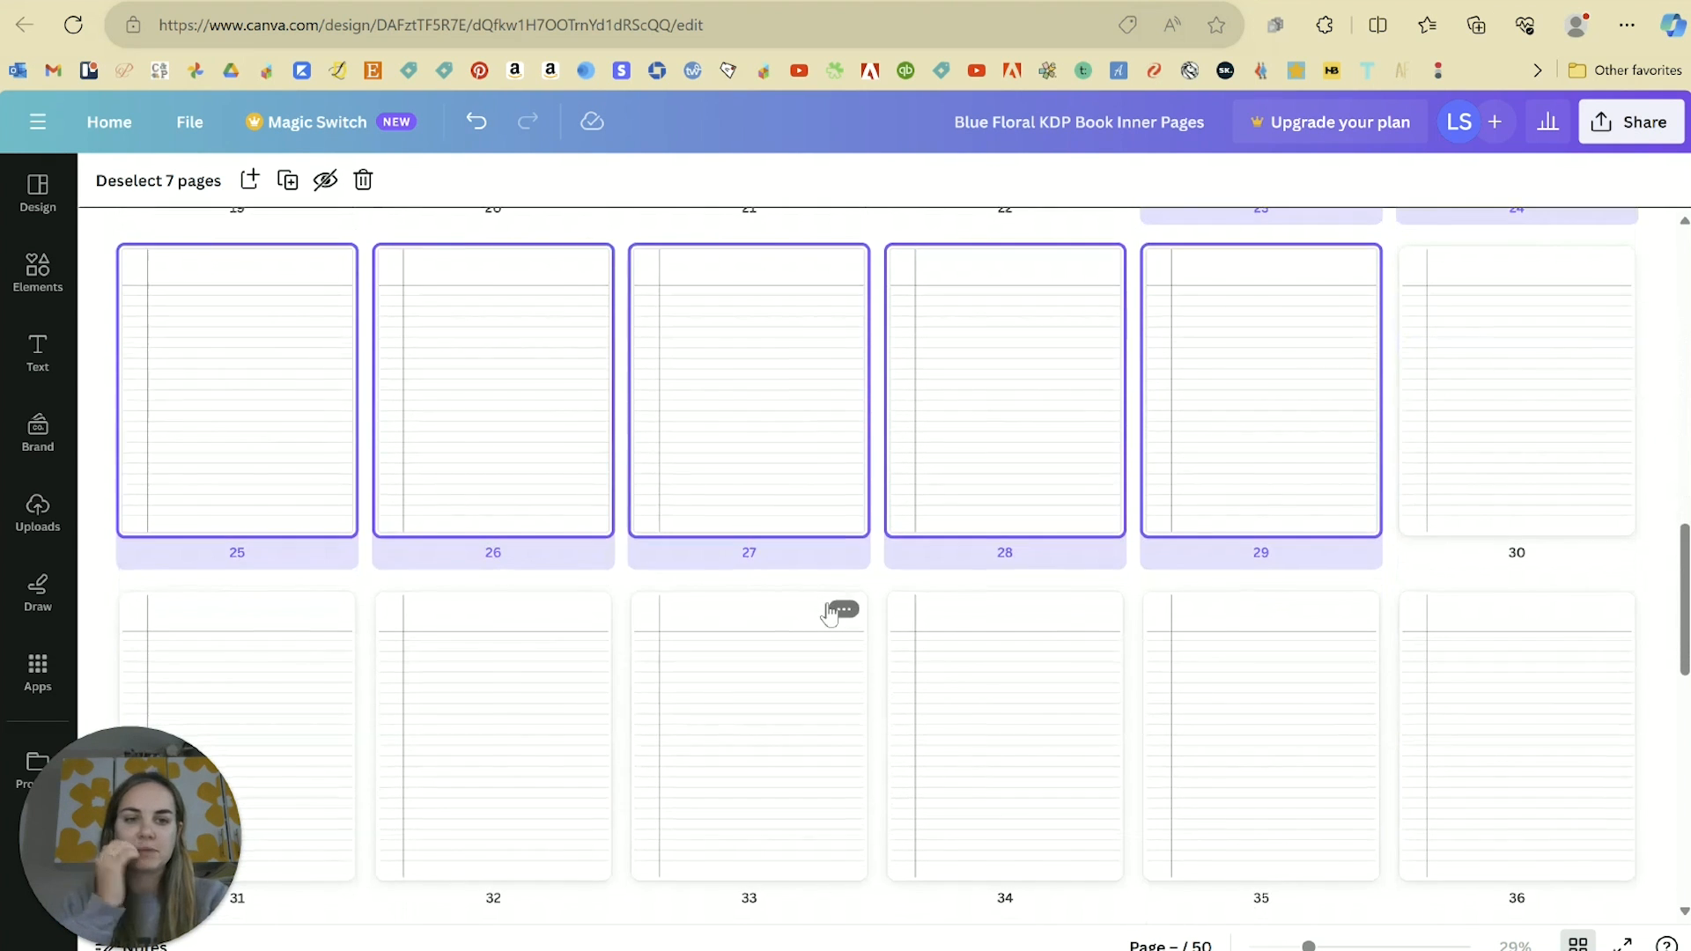
pyautogui.hotkey('ctrl', 'd')
pyautogui.hotkey('ctrl', 'd')
pyautogui.hotkey('ctrl', 'd')
pyautogui.hotkey('ctrl', 'd')
pyautogui.hotkey('ctrl', 'd')
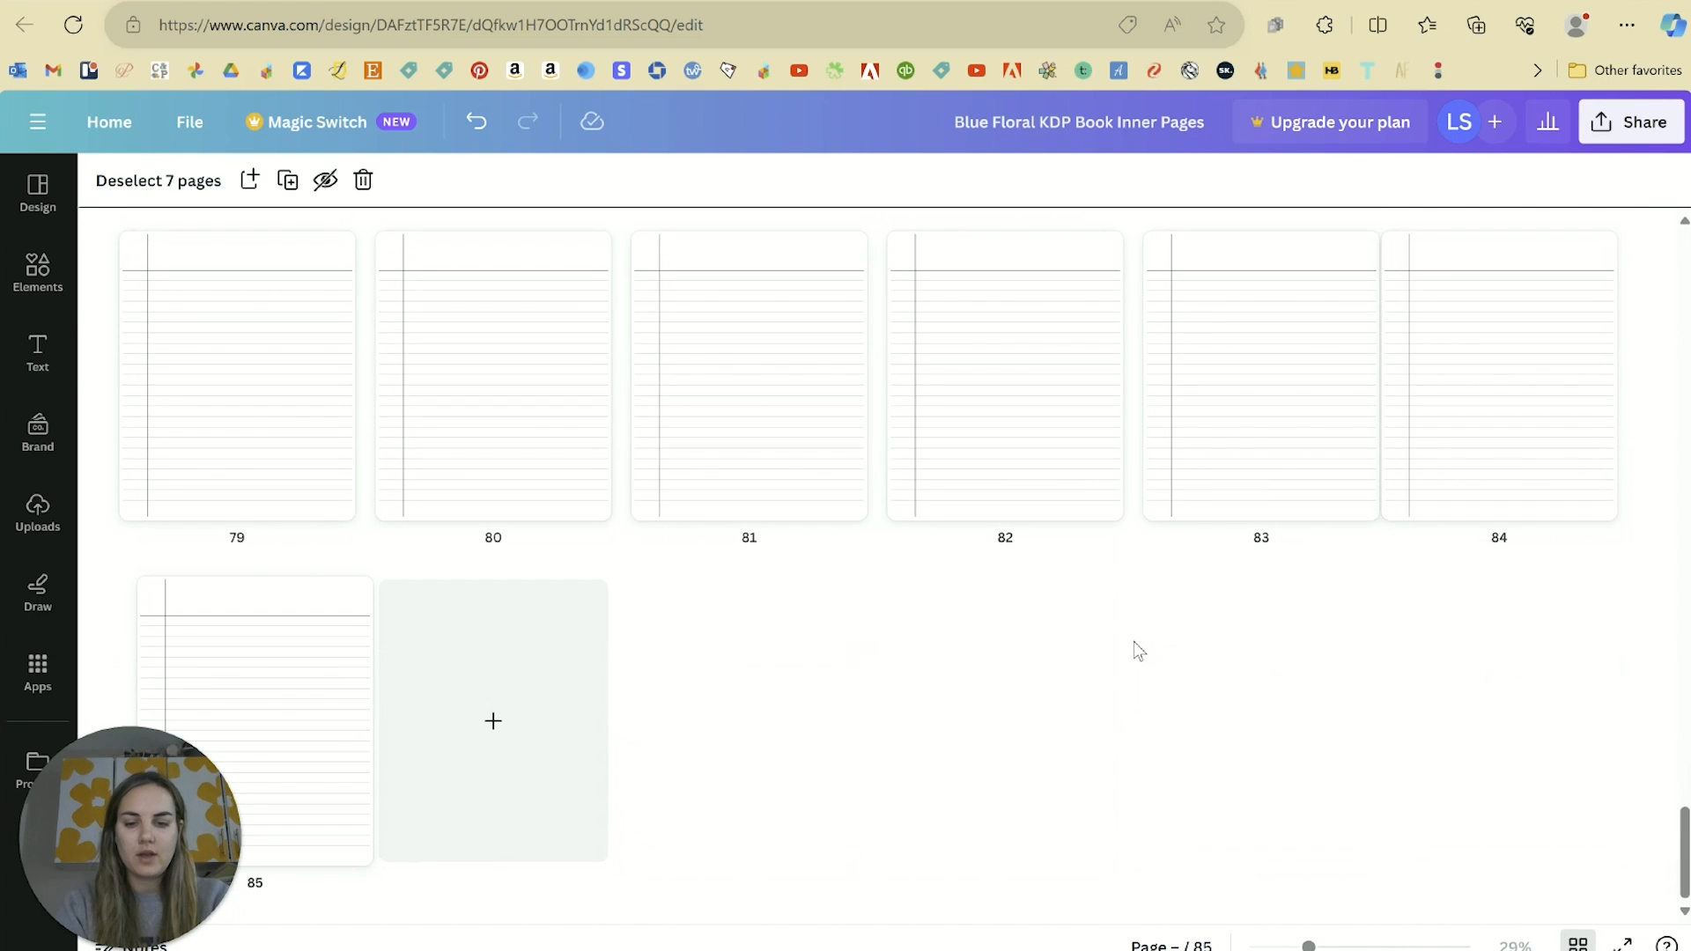
pyautogui.hotkey('ctrl', 'd')
pyautogui.hotkey('ctrl', 'd')
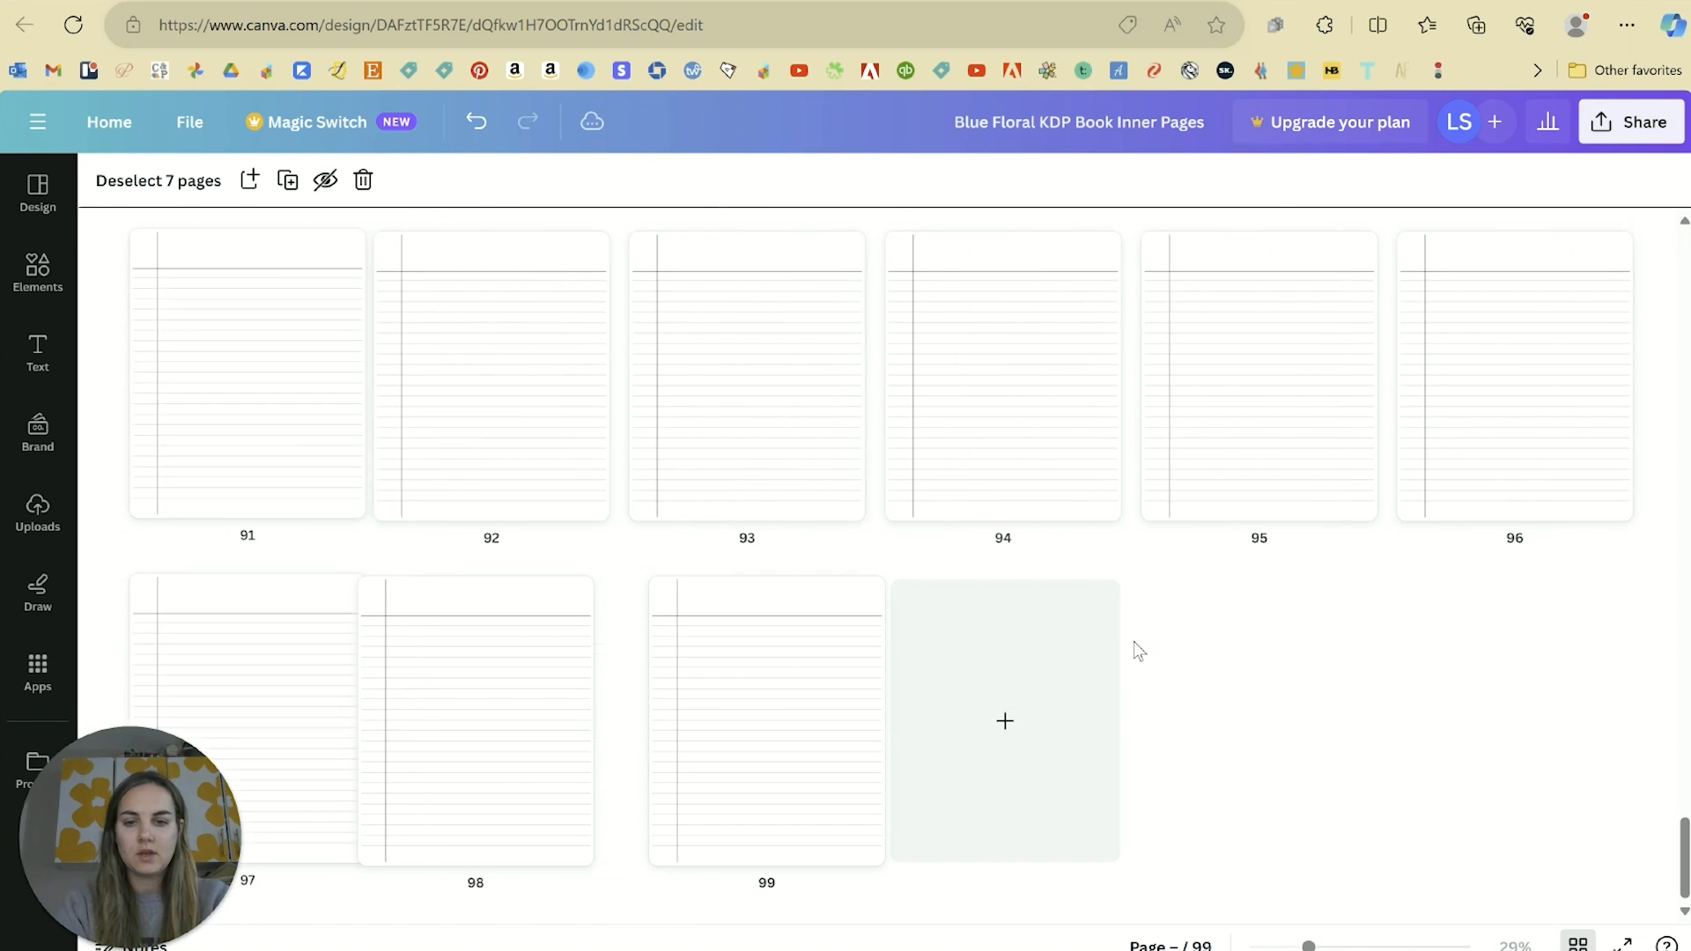
# Step: Duplicate page 99 to bring the notebook to 100 pages, and delete the extra blank page 101
pyautogui.click(734, 646)
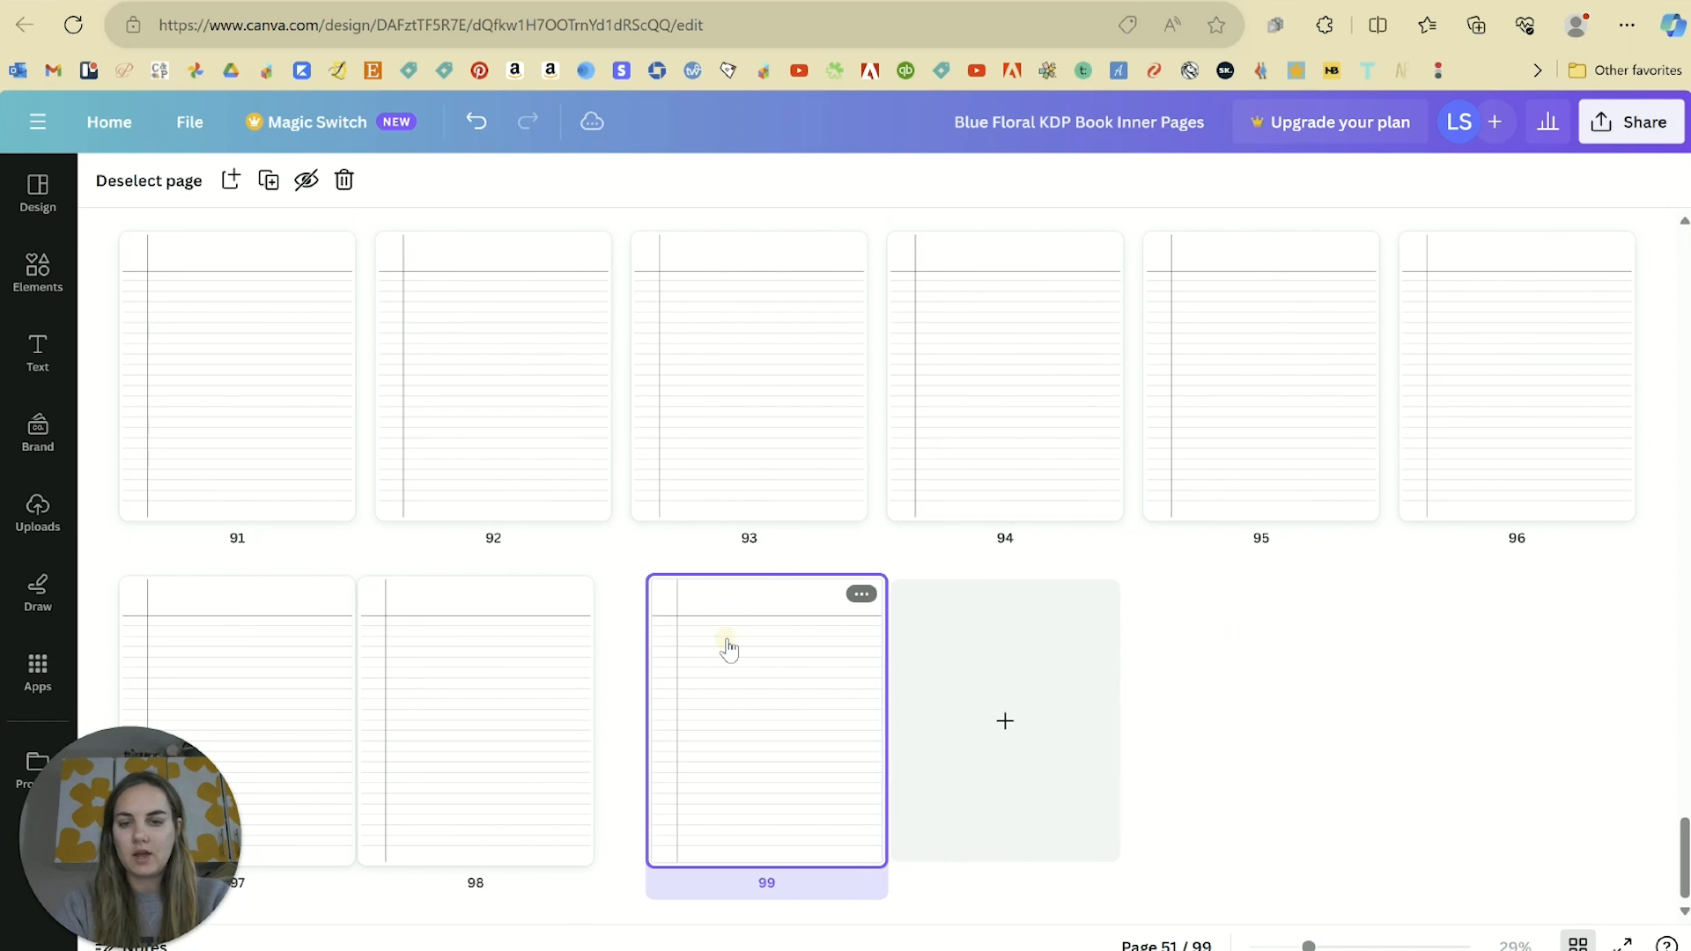
pyautogui.hotkey('ctrl', 'd')
pyautogui.click(1372, 718)
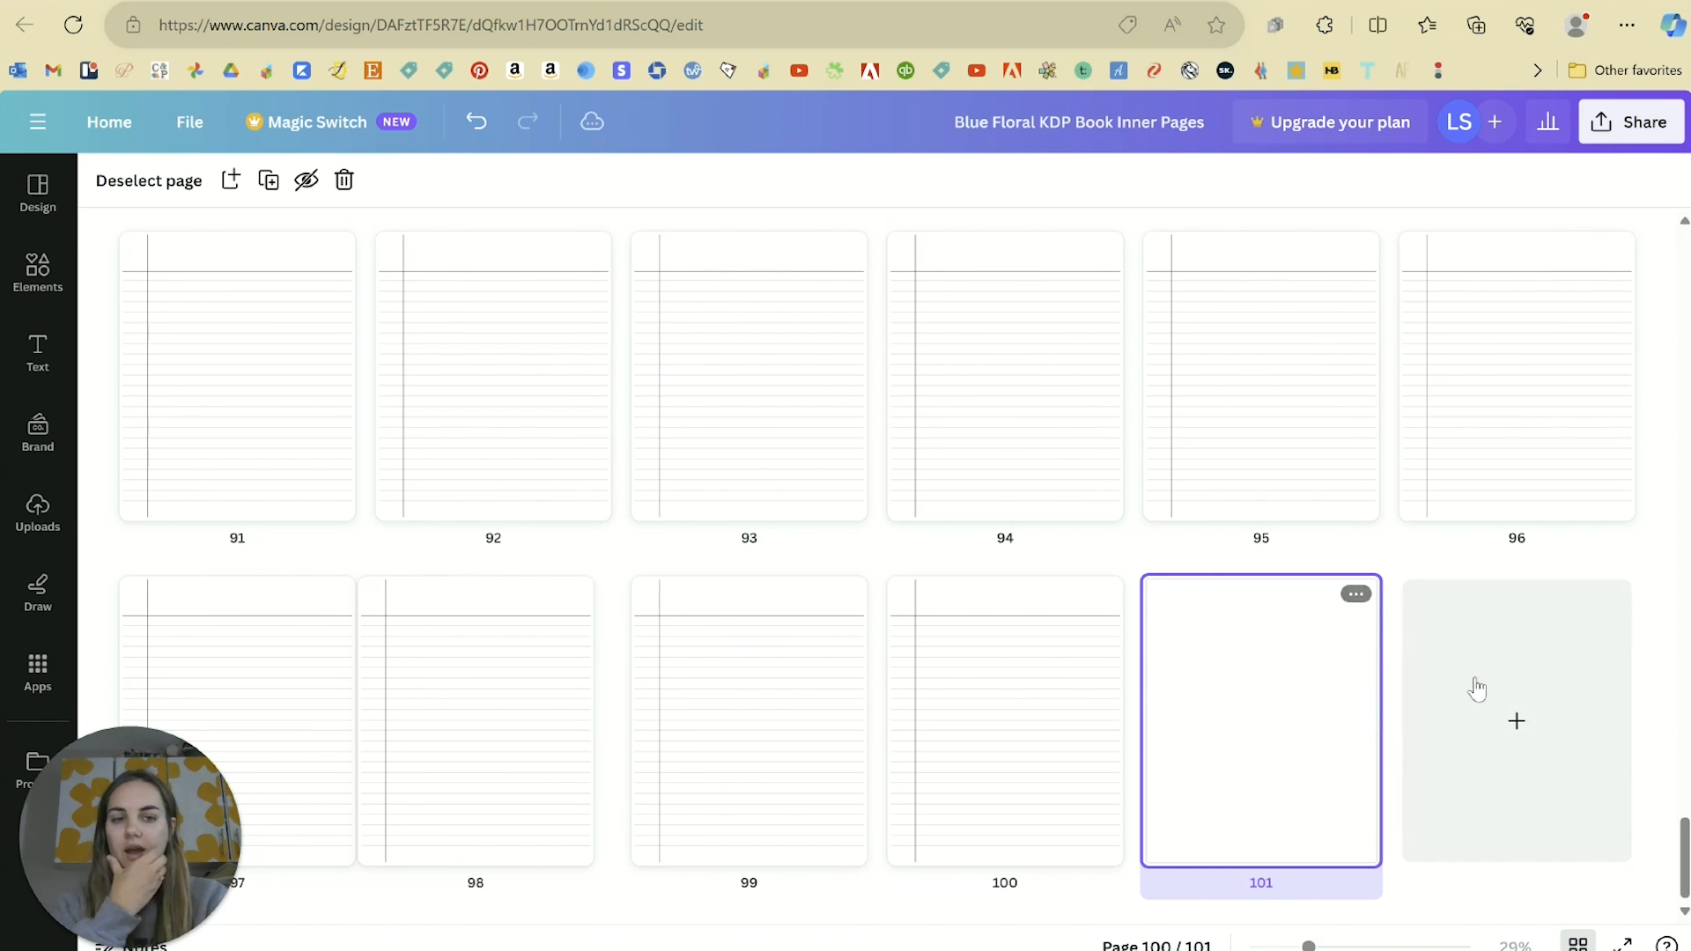
pyautogui.click(1356, 596)
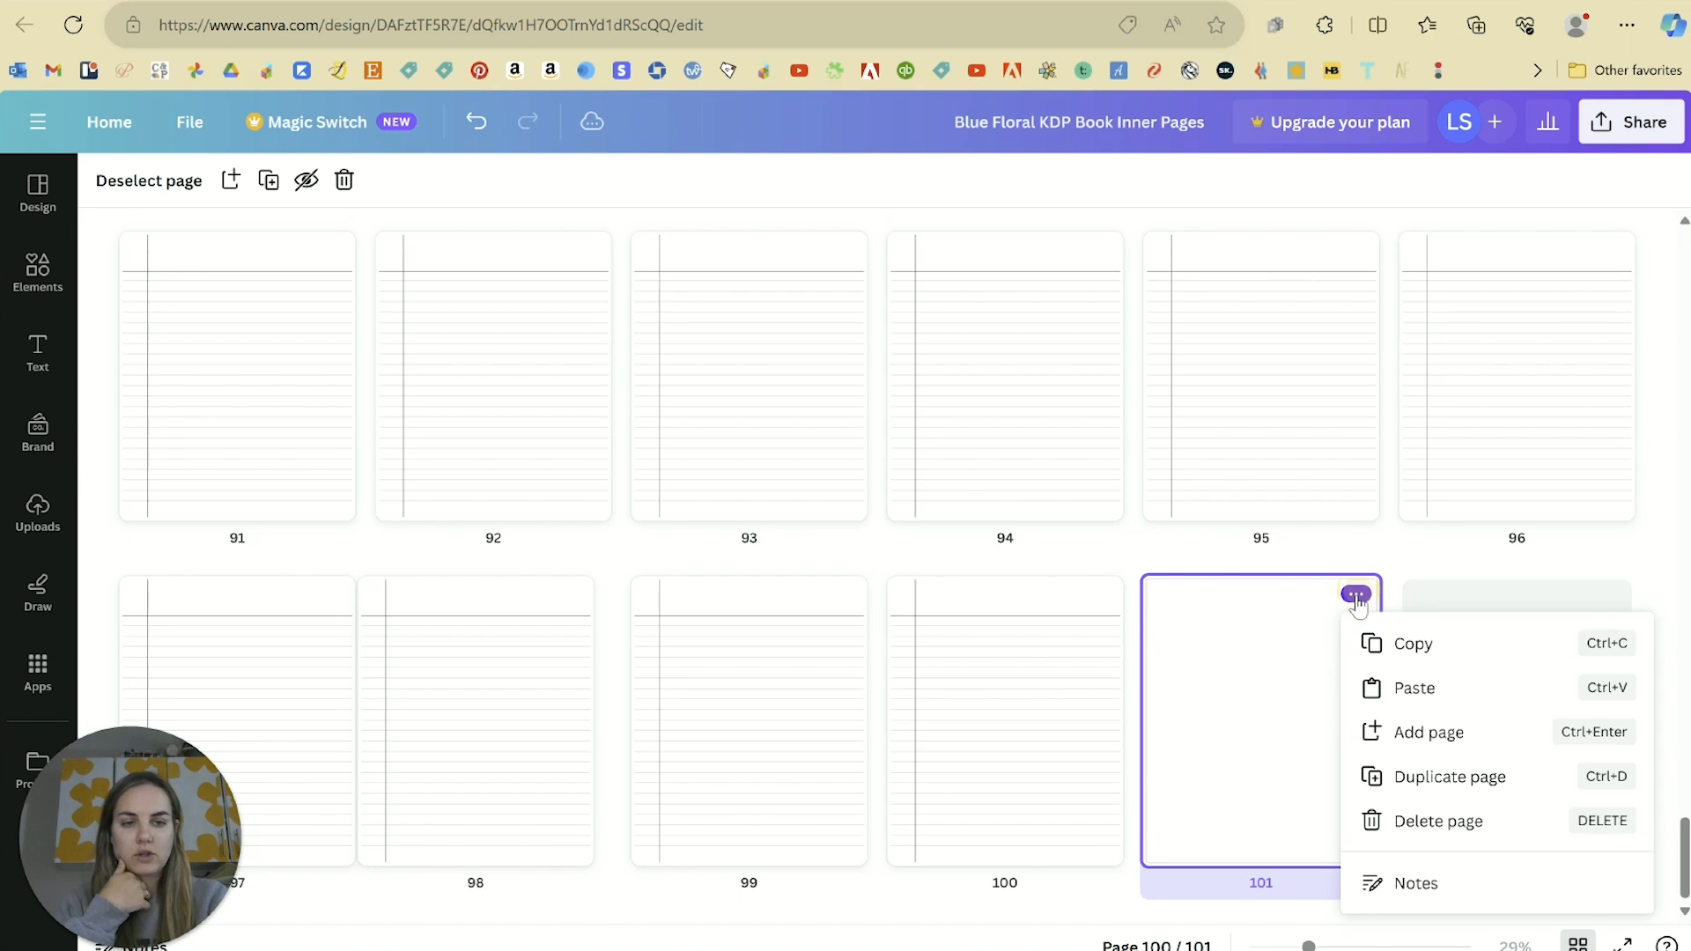
pyautogui.click(1424, 828)
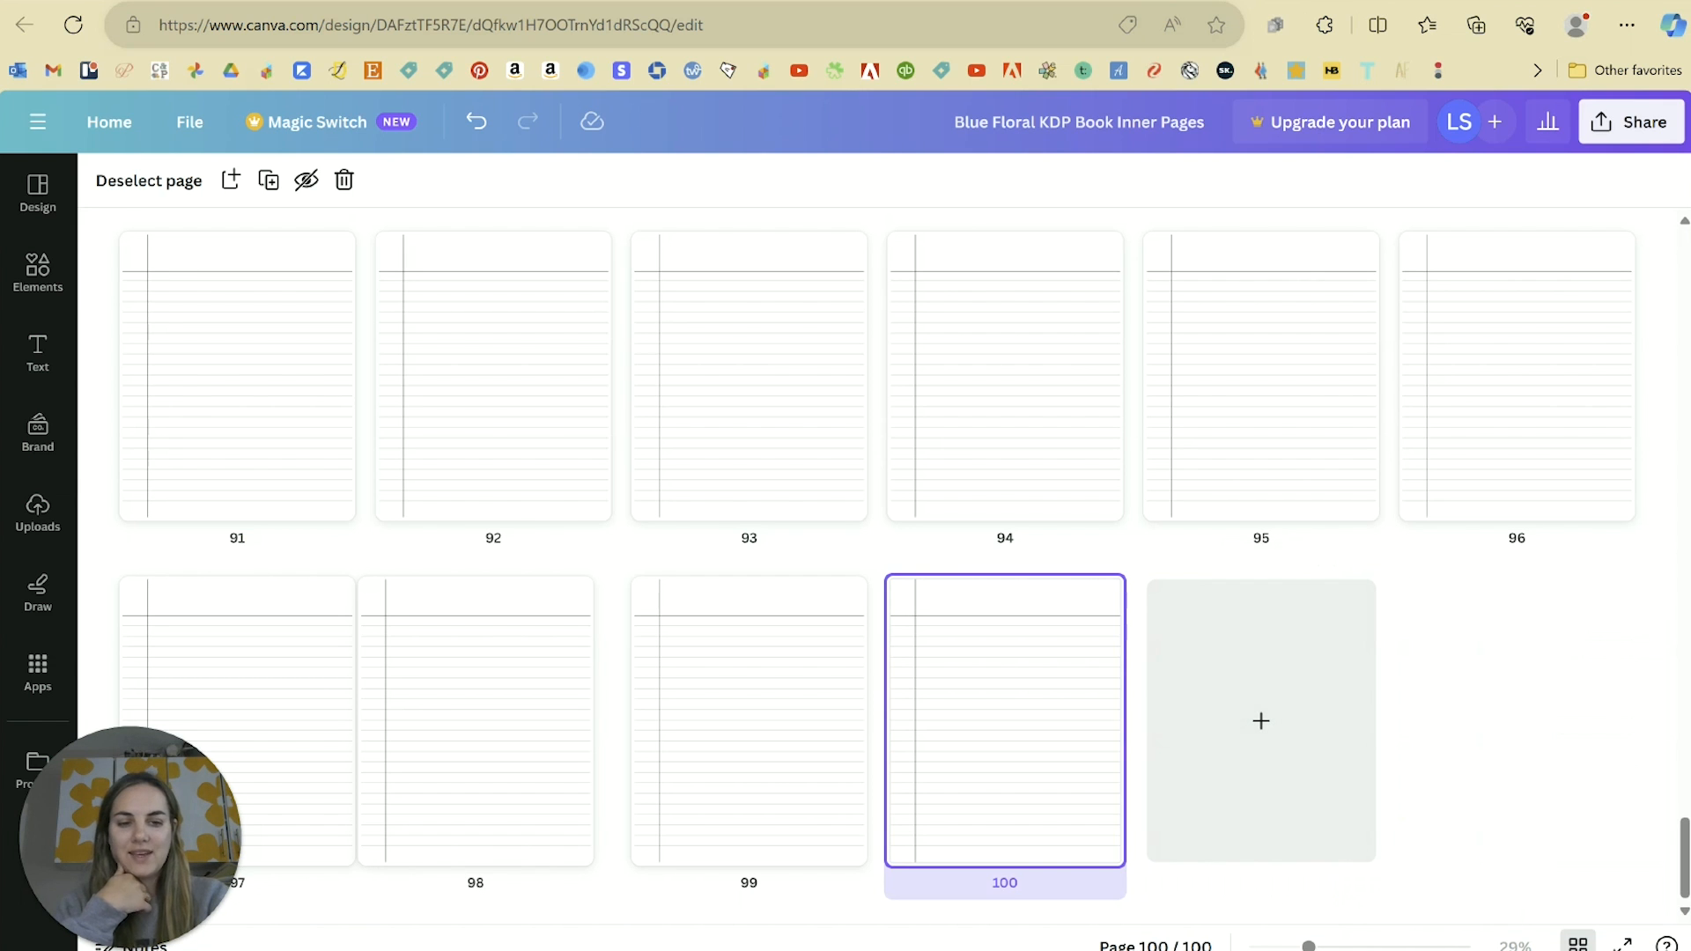
# Step: Leave the page grid and show page 1 of the notebook in the normal editing view
pyautogui.scroll(20, 1516, 796)
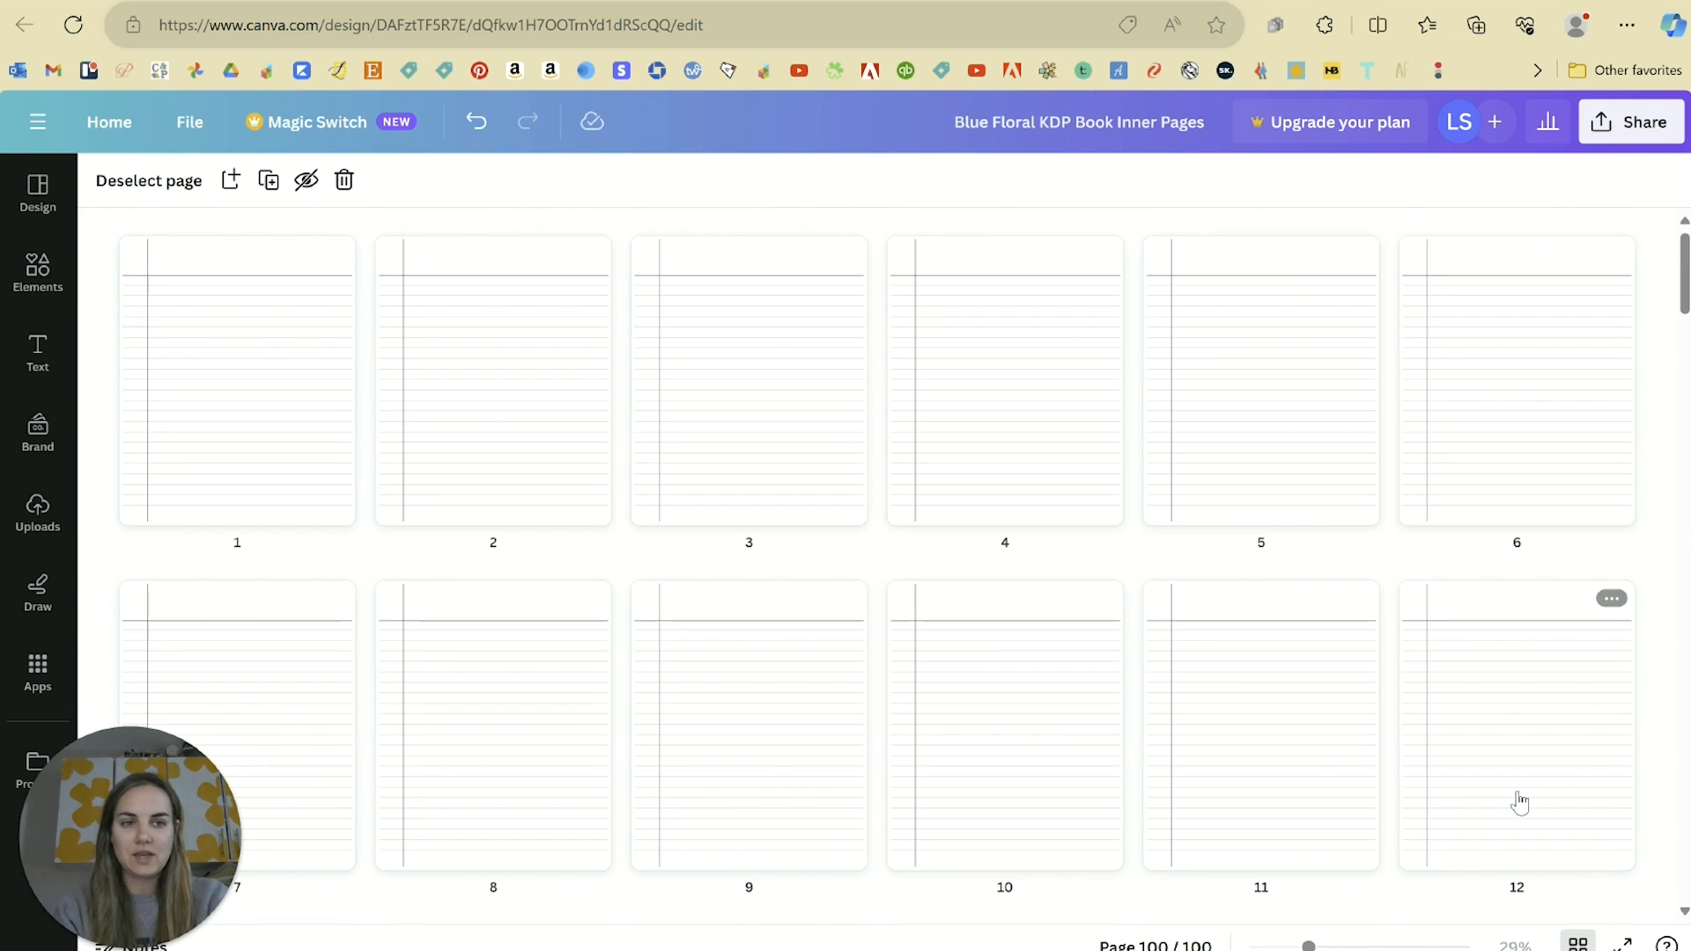
pyautogui.doubleClick(273, 411)
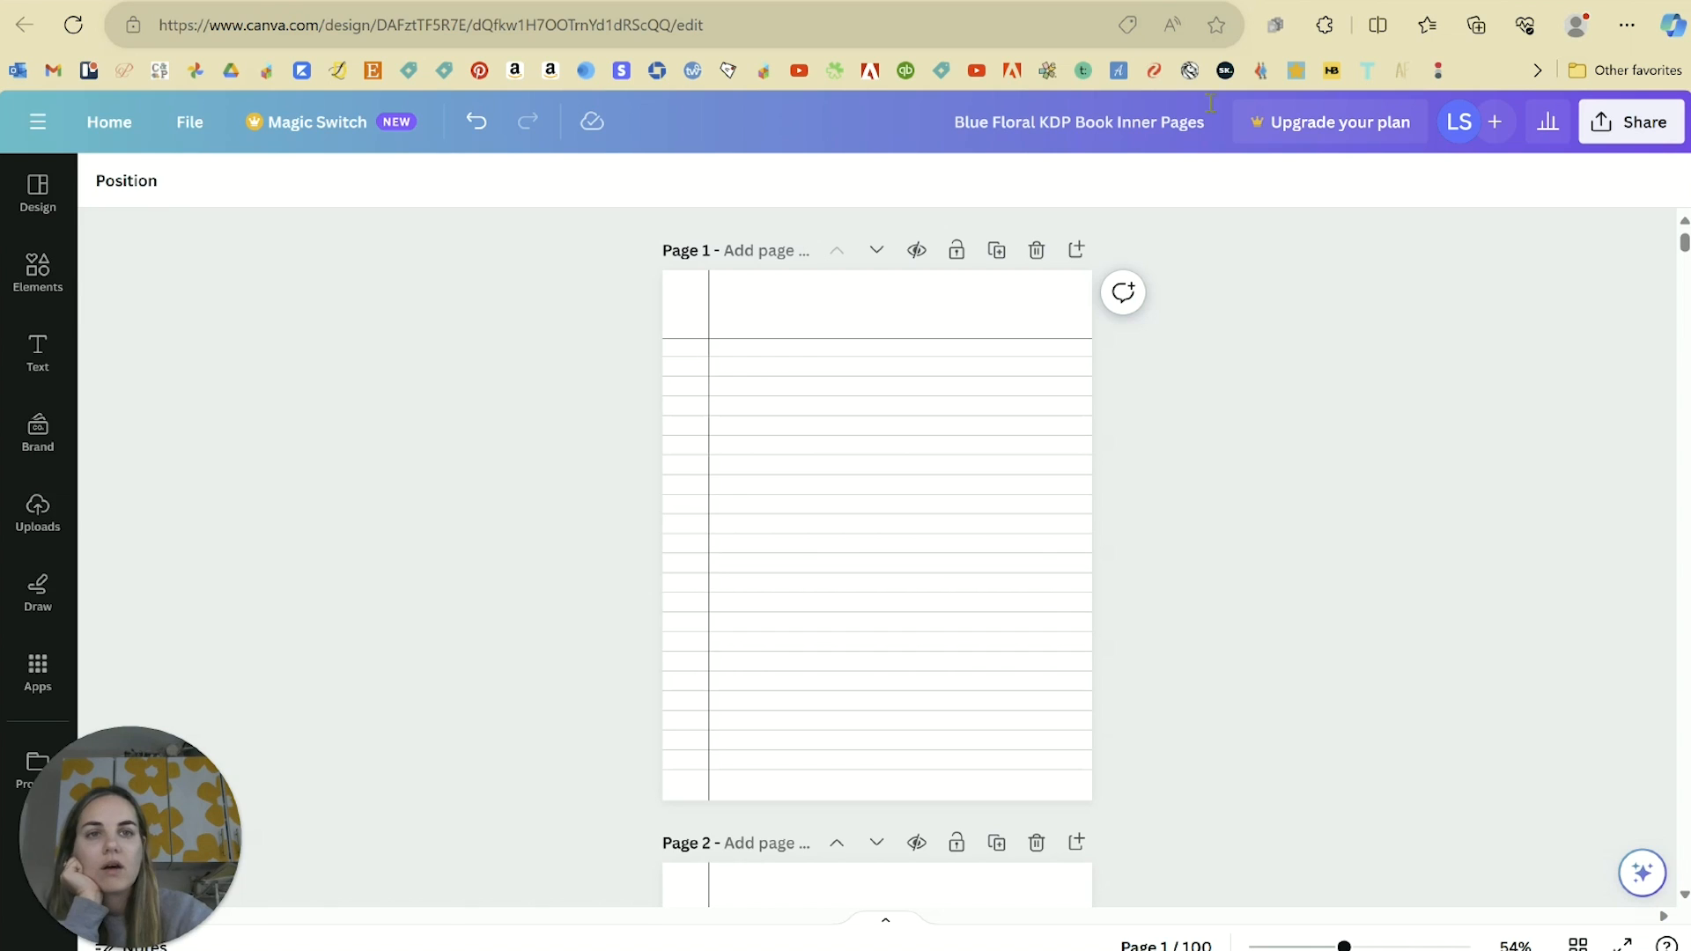
pyautogui.scroll(3, 1270, 555)
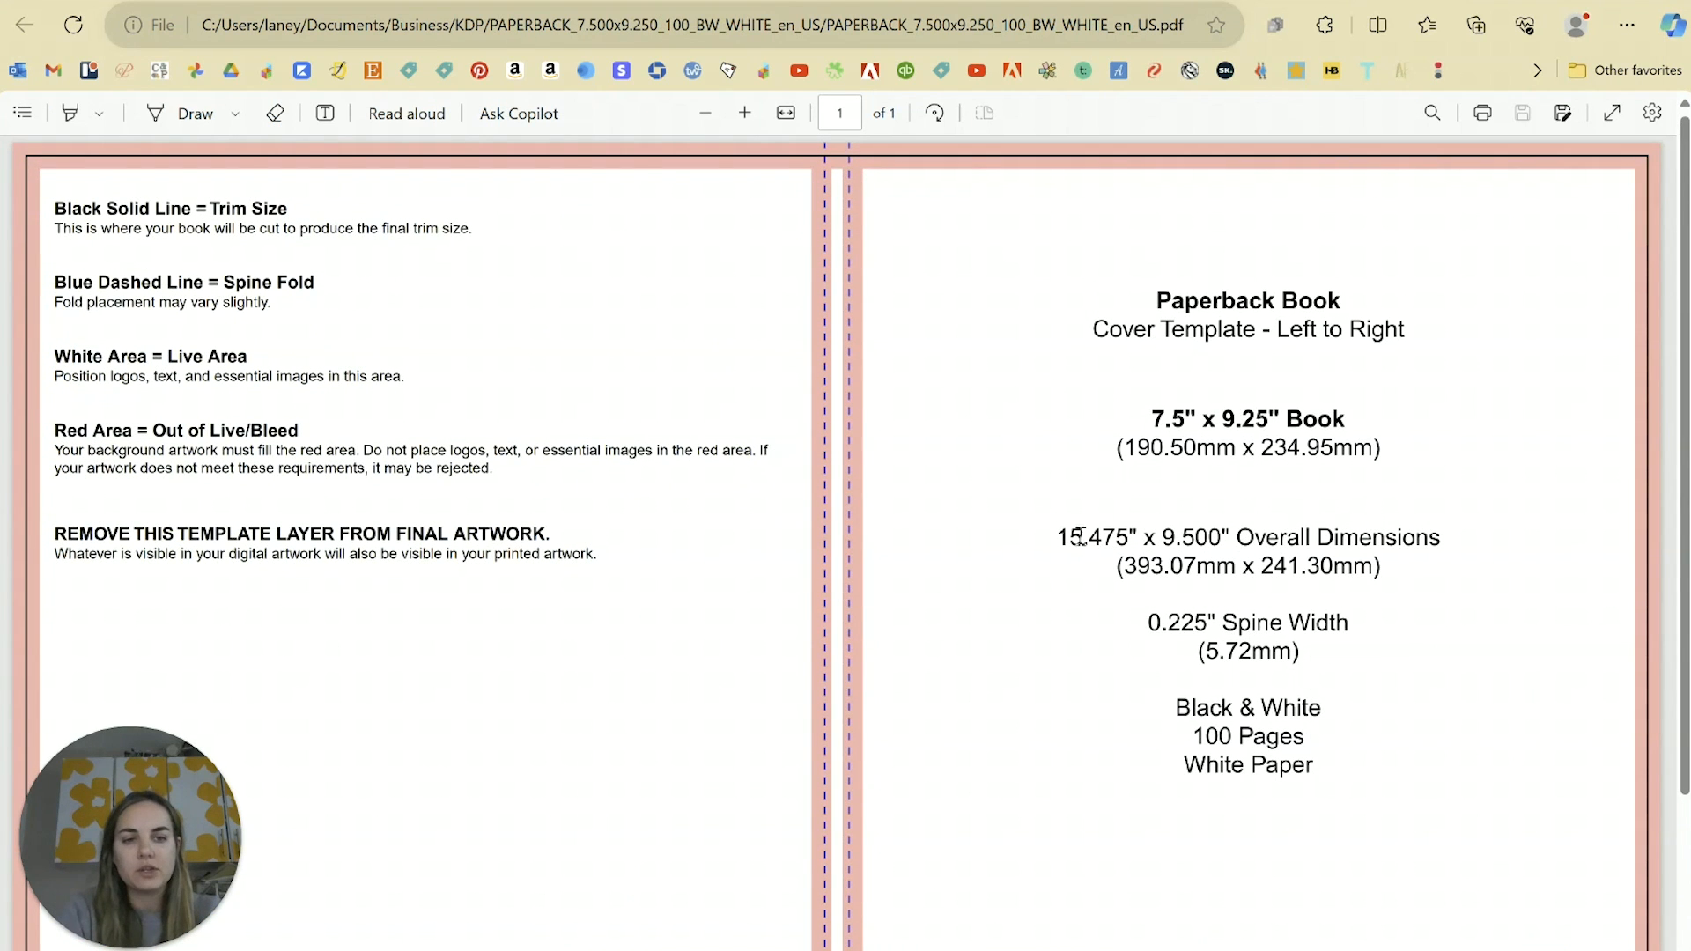
# Step: Check the overall dimensions in the cover template PDF, and create a custom-size Canva design of 15.475 × 9.5 in
pyautogui.moveTo(1063, 537); pyautogui.dragTo(1150, 569)
pyautogui.click(1153, 599)
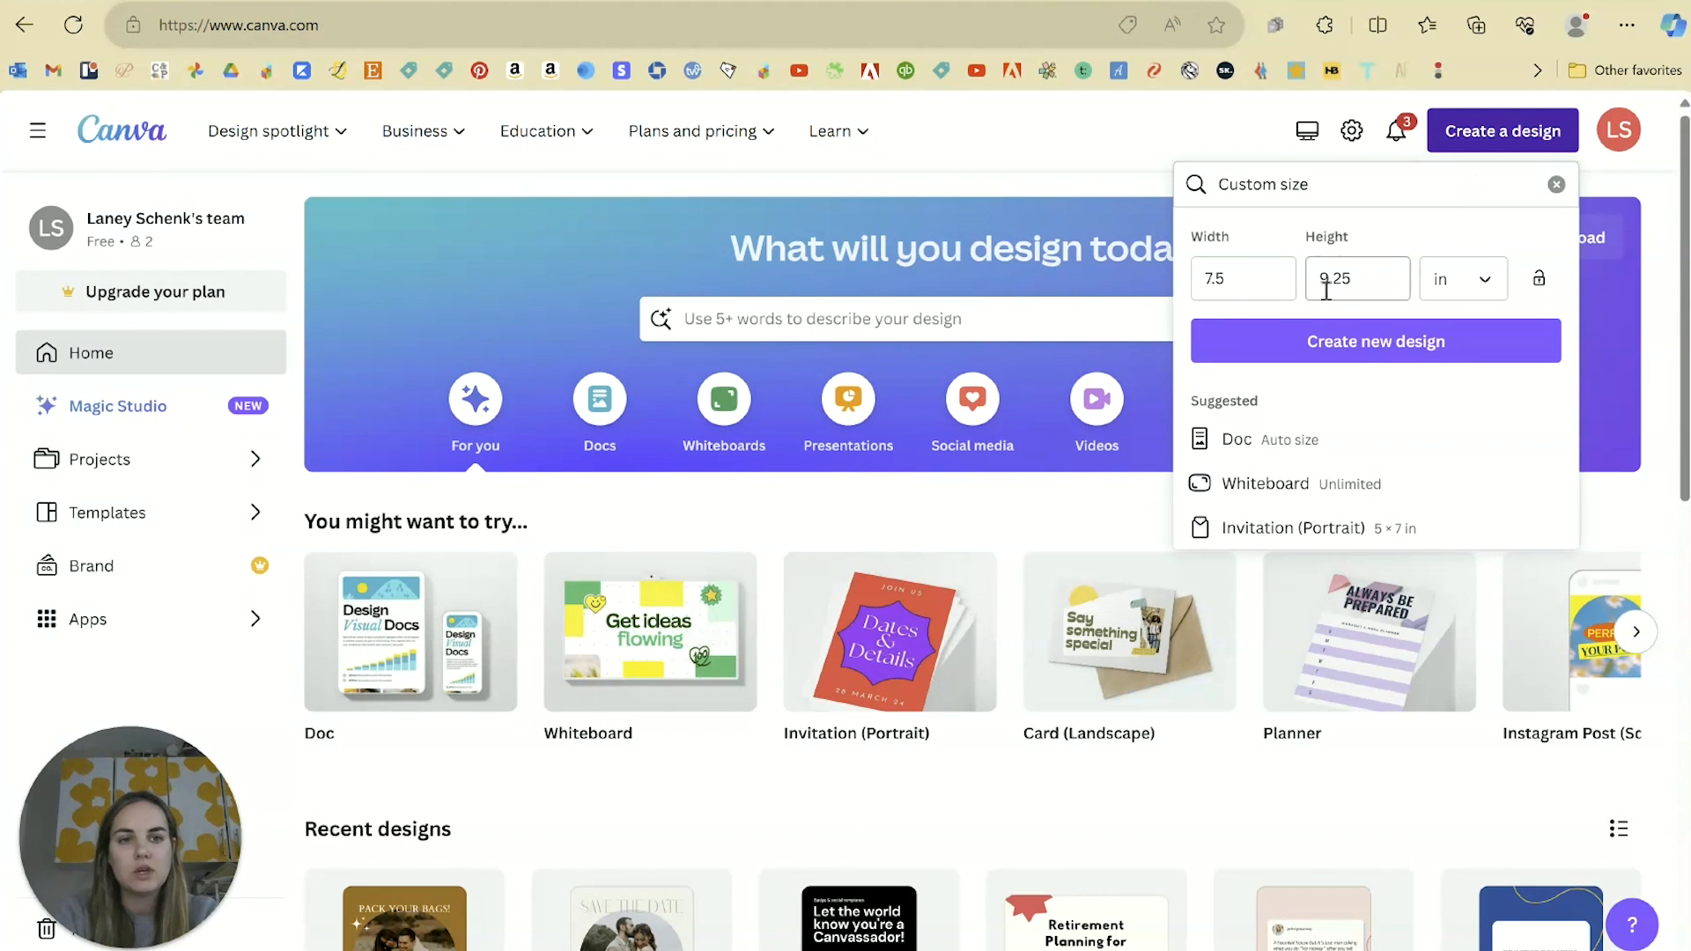
pyautogui.moveTo(1269, 278); pyautogui.dragTo(1193, 278)
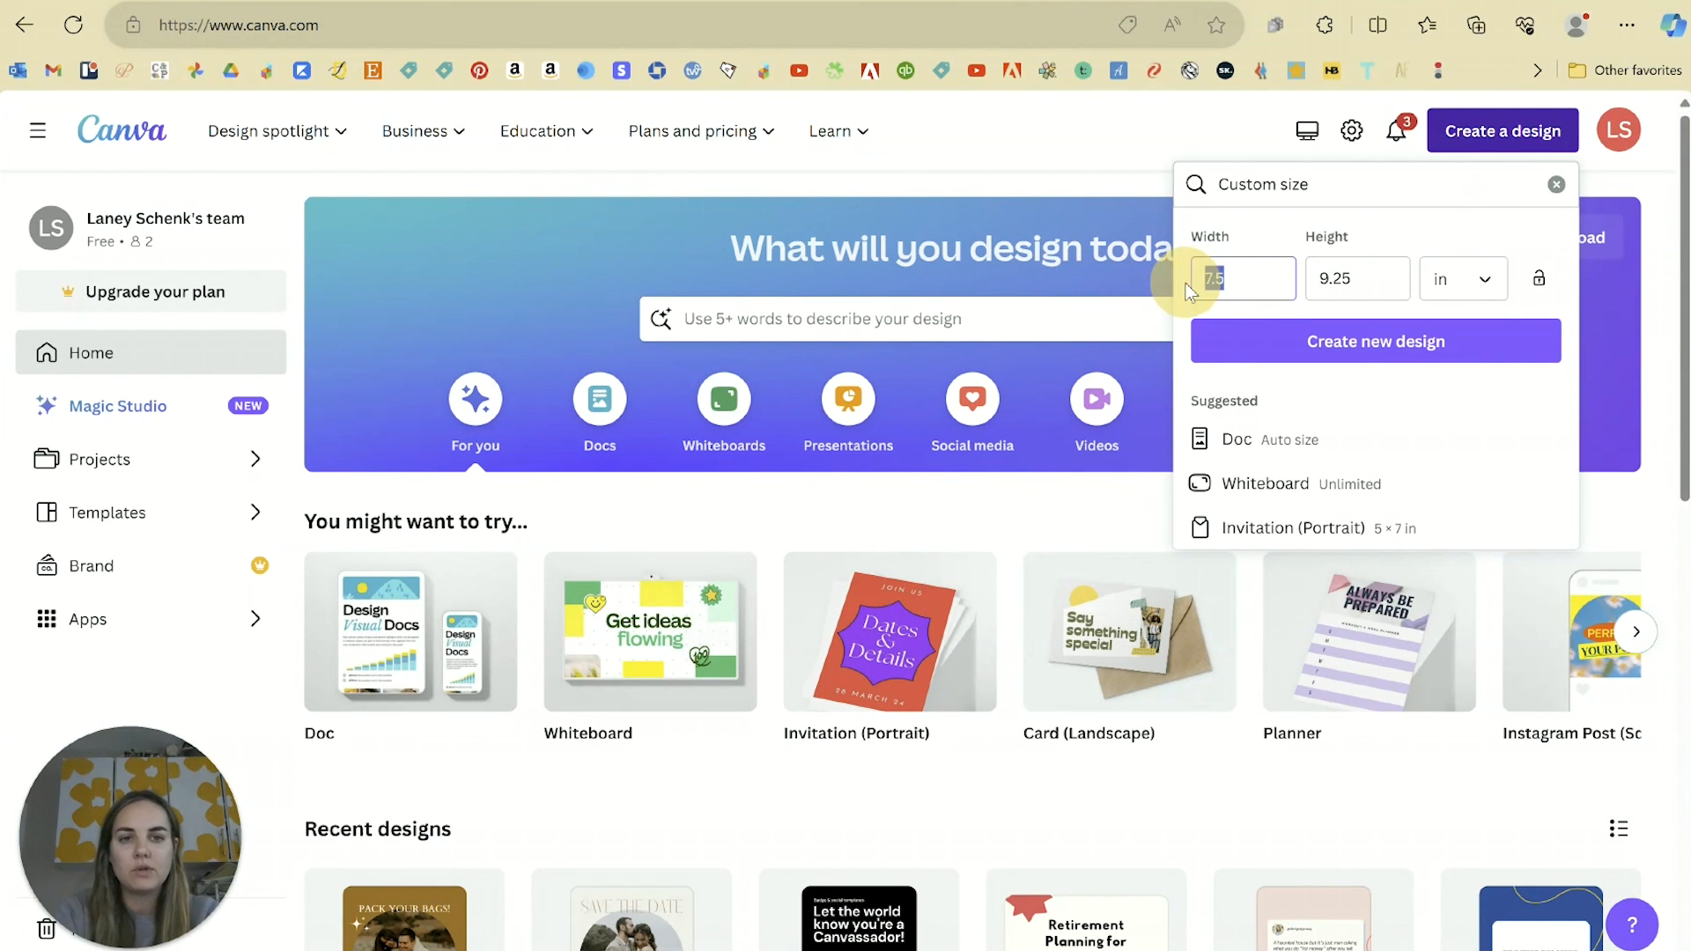
pyautogui.write('15.475')
pyautogui.press('Tab')
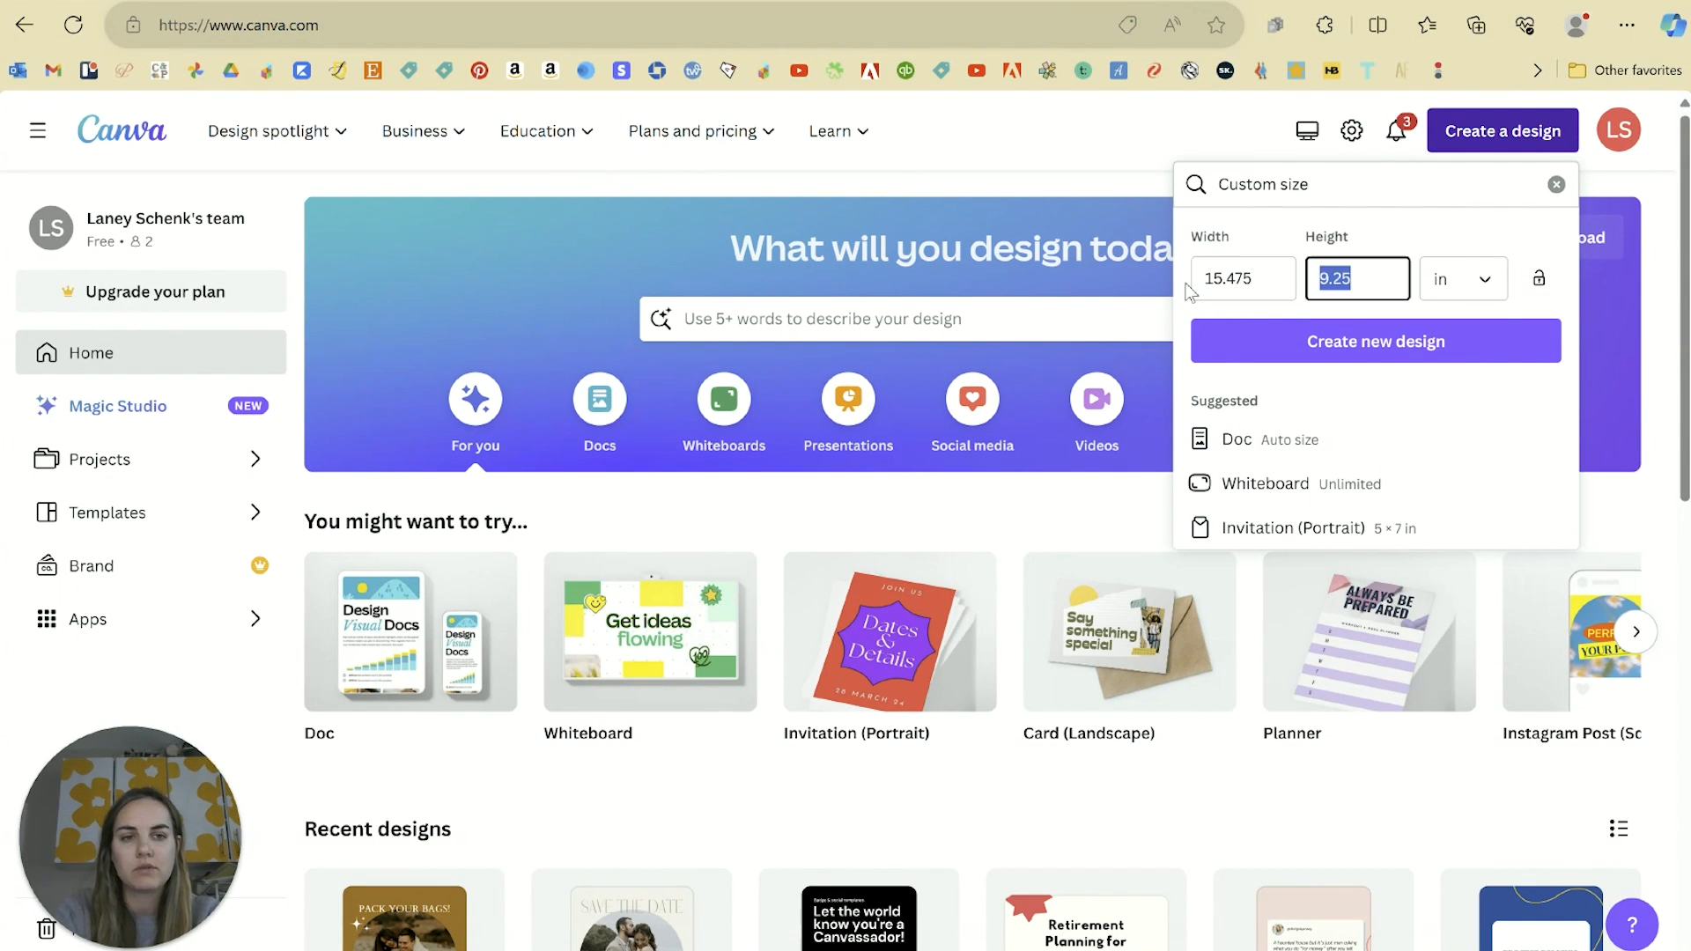
pyautogui.write('9.5')
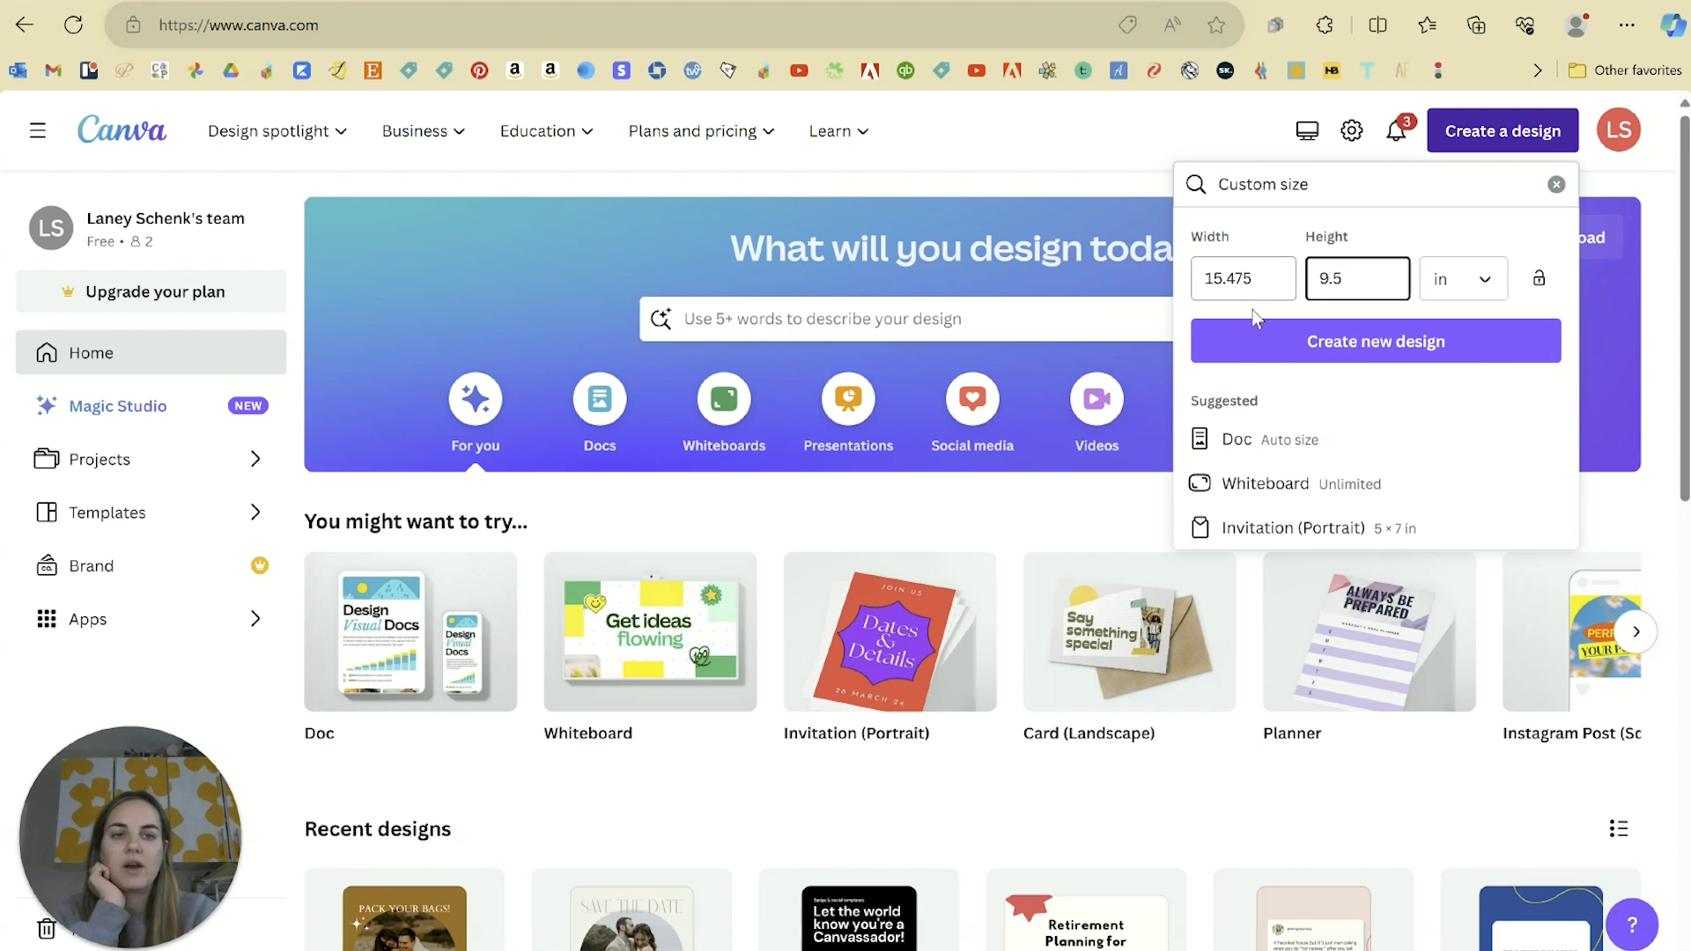
pyautogui.click(1266, 329)
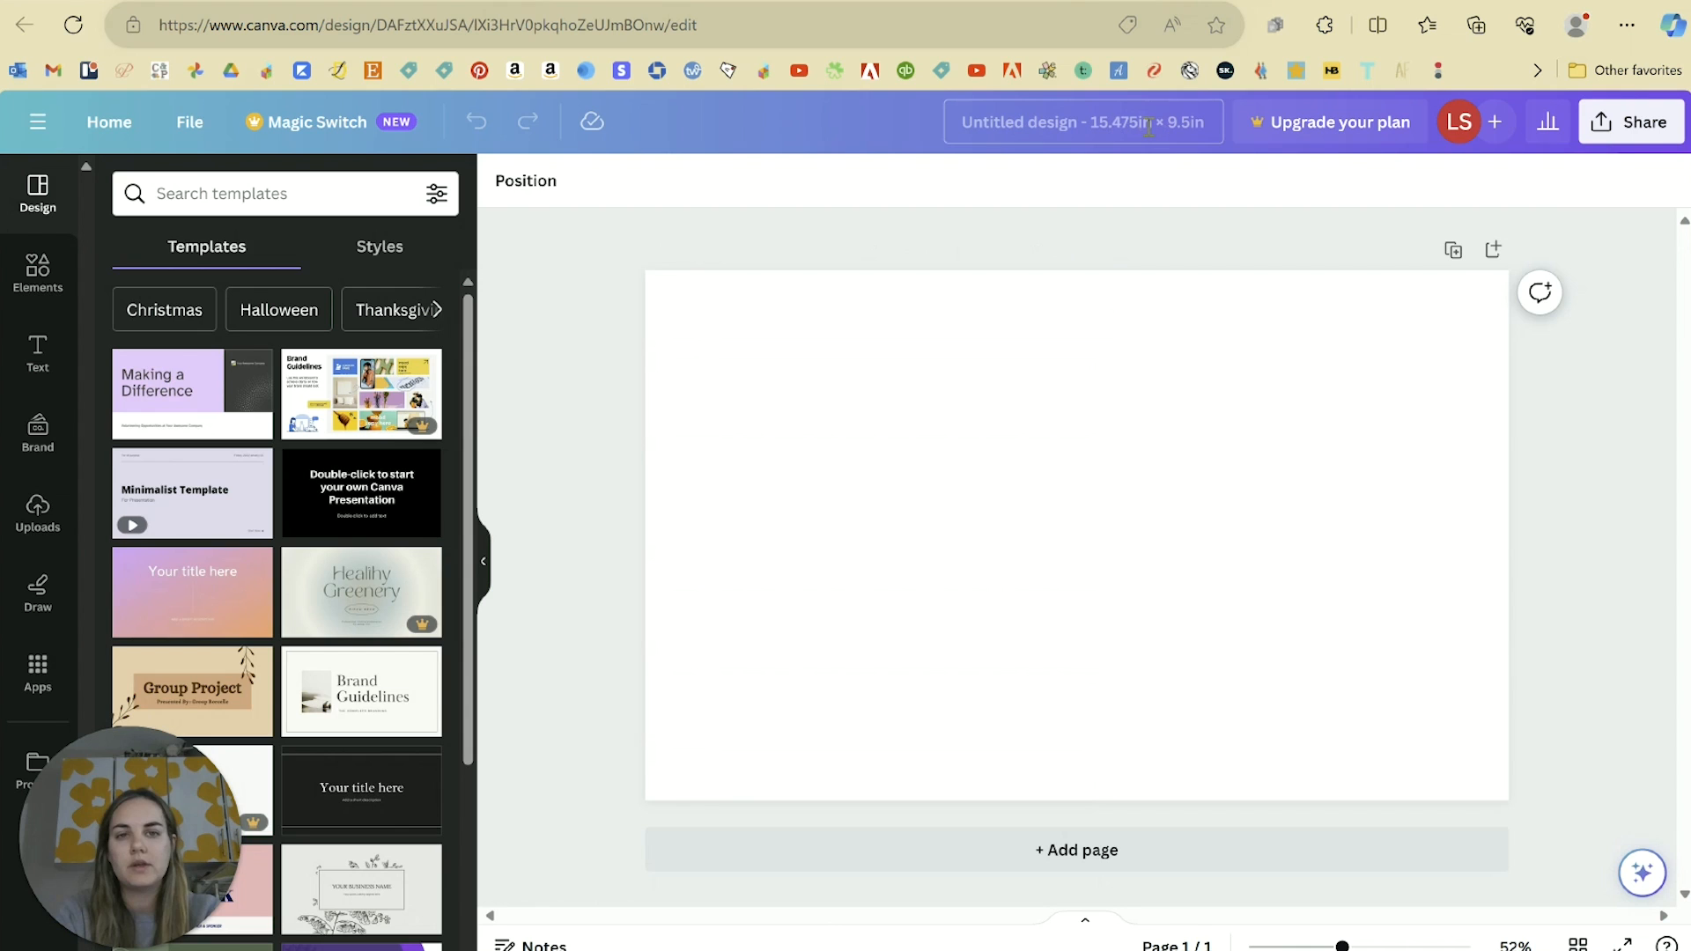
# Step: Name the new design "Blue Floral KDP Notebook Cover" and delete the stray line from the page
pyautogui.press('l')
pyautogui.click(1141, 119)
pyautogui.write('Blue Floral KDP')
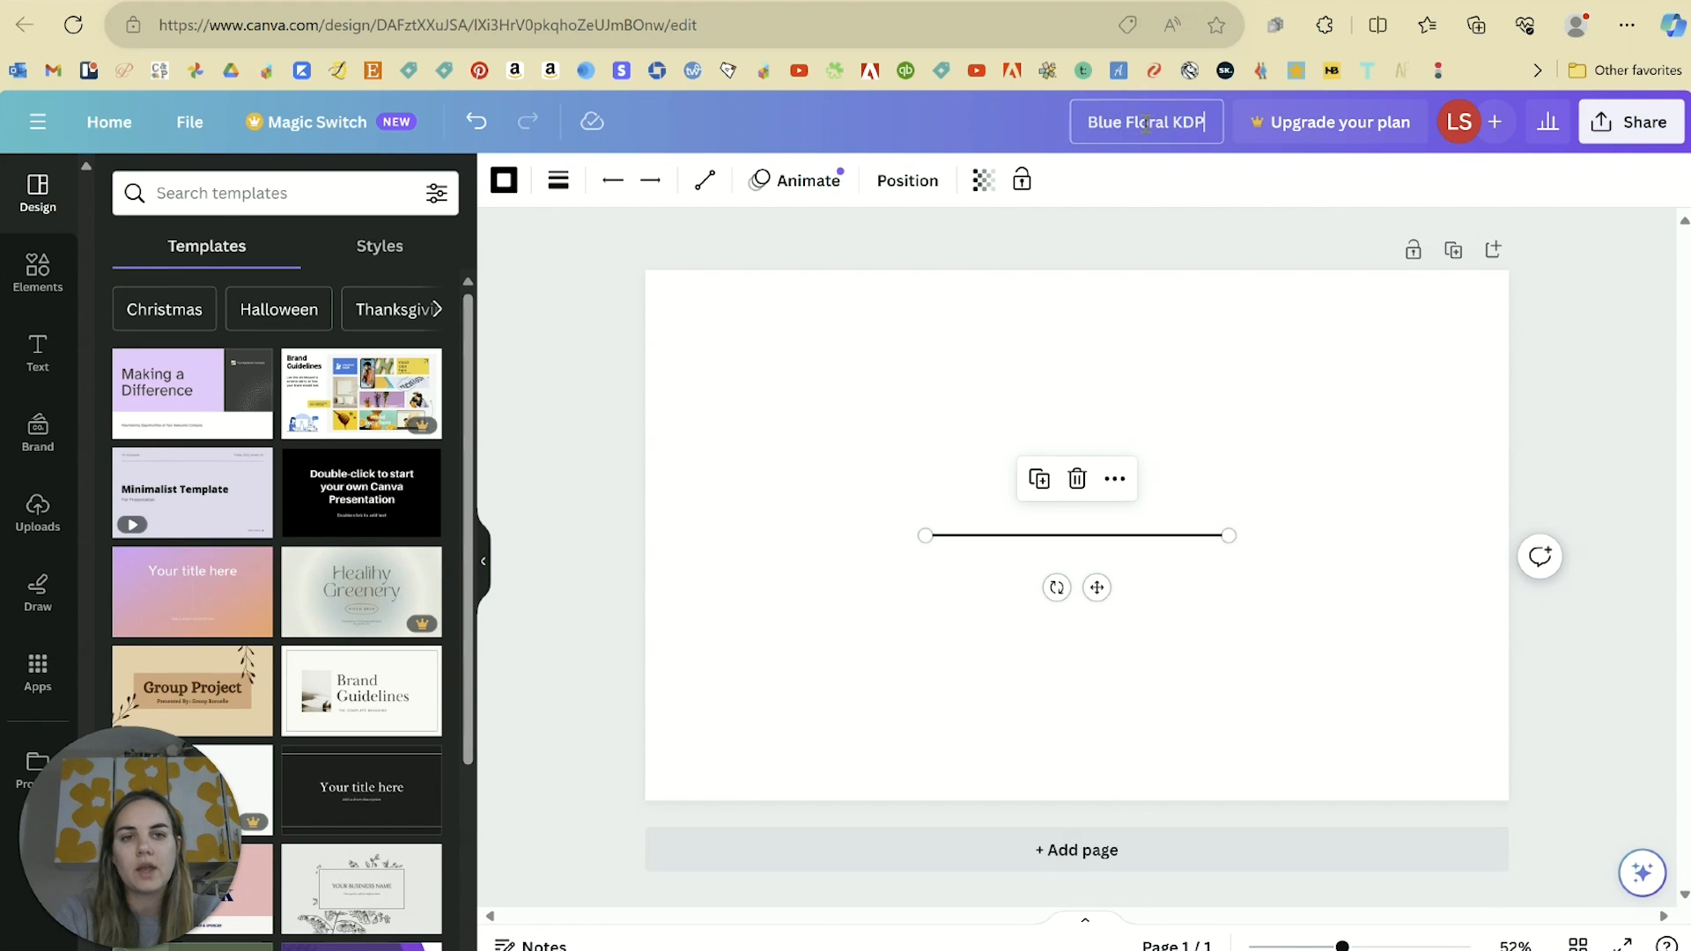
pyautogui.write(' Notebook C')
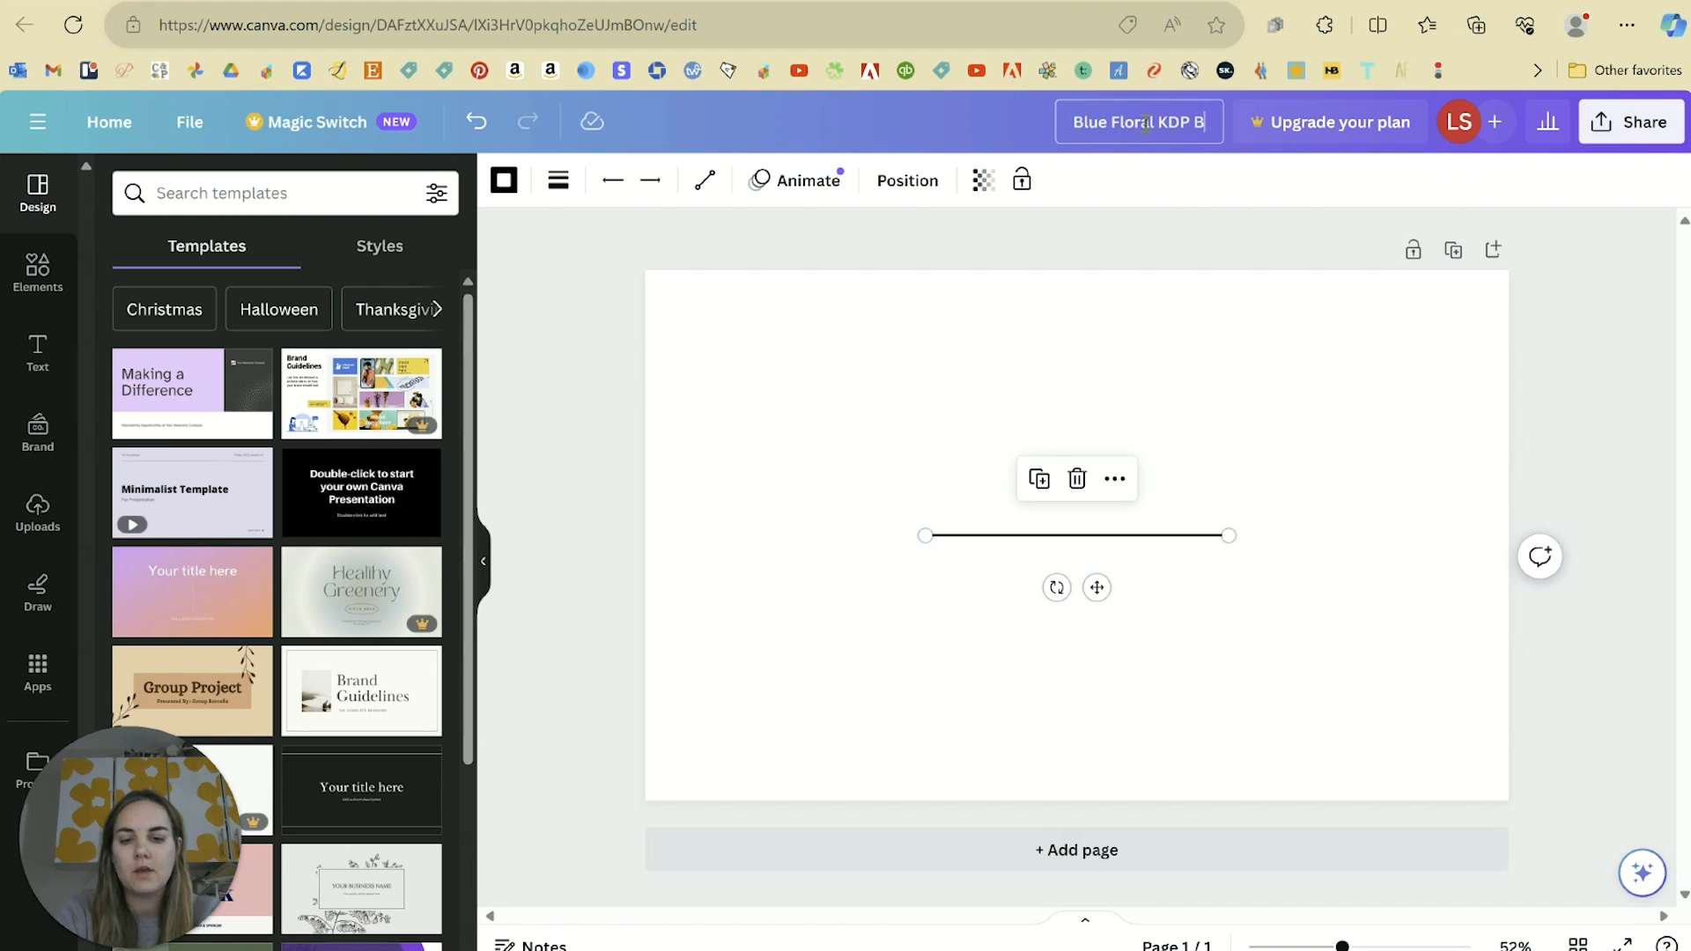
pyautogui.write('over')
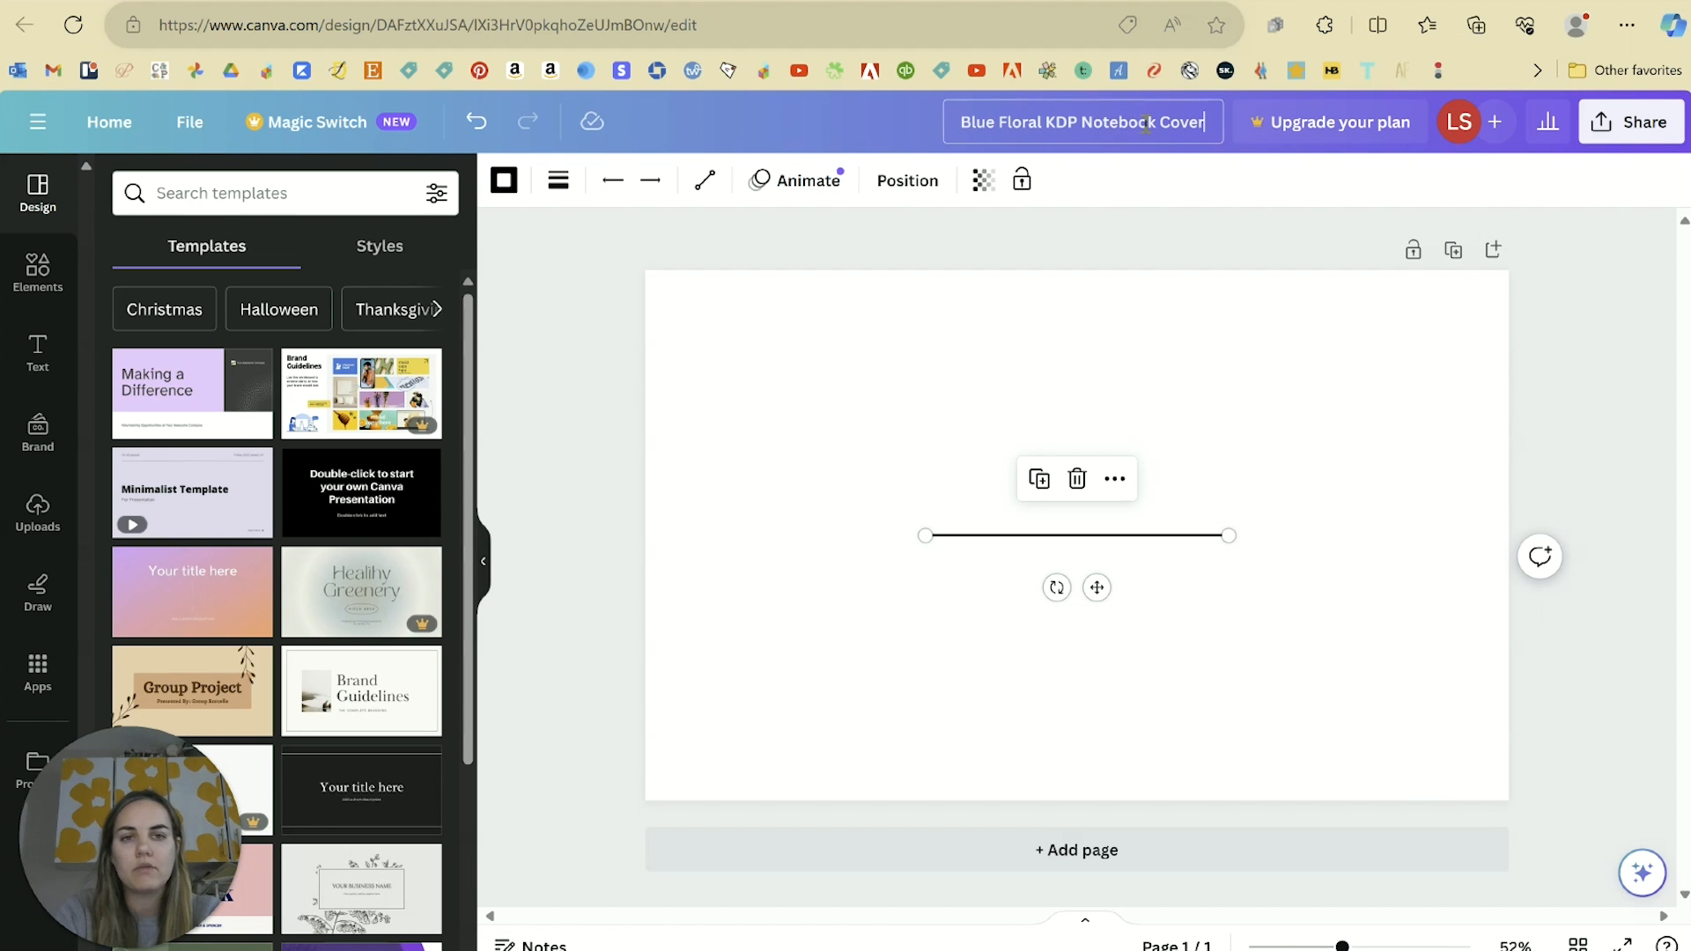
pyautogui.click(581, 370)
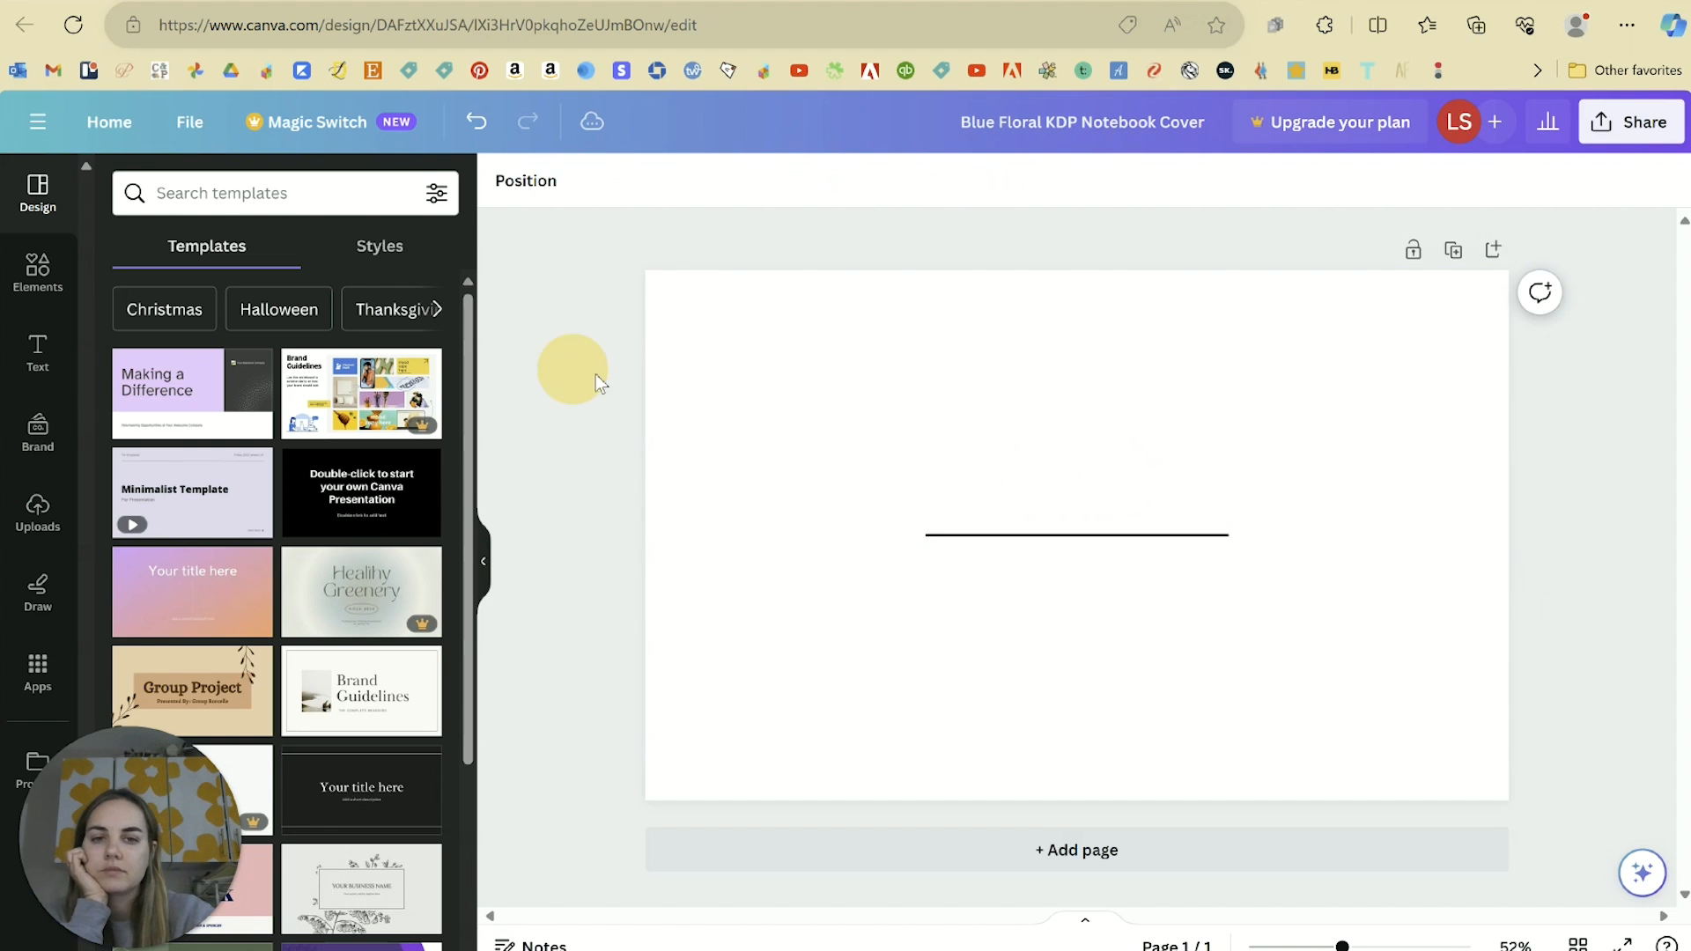
pyautogui.click(1048, 540)
pyautogui.press('Delete')
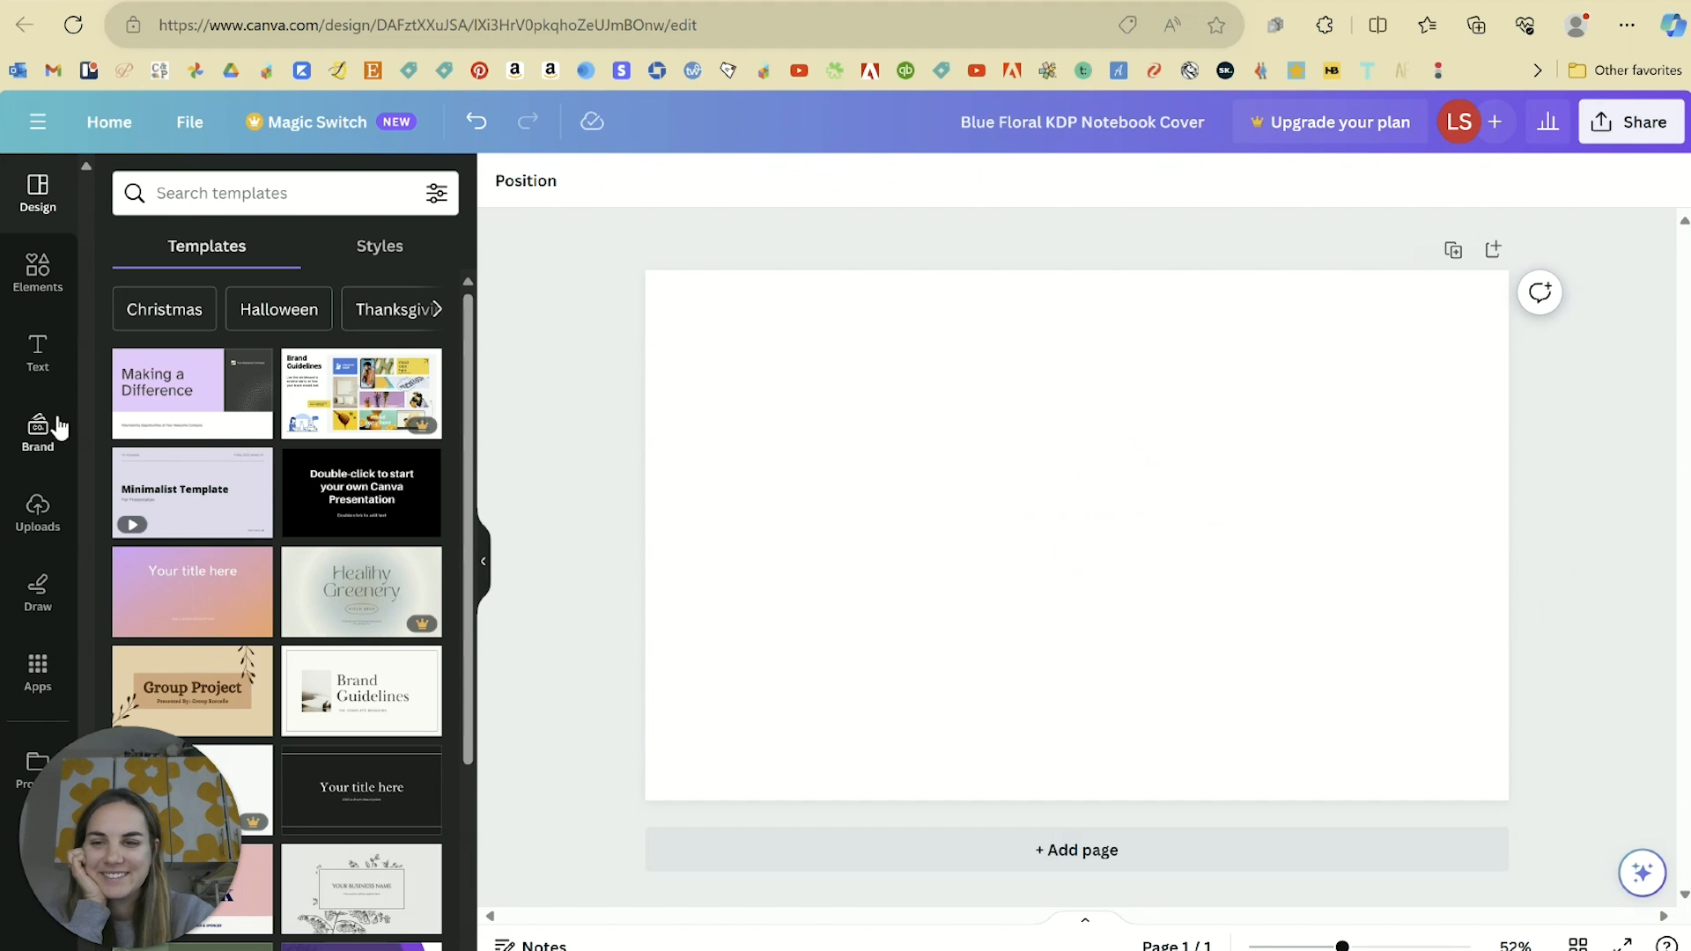
# Step: Upload the image version of PAPERBACK_7.500x9.250_100_BW_WHITE_en_US from the KDP template folder and add it to the page
pyautogui.click(38, 510)
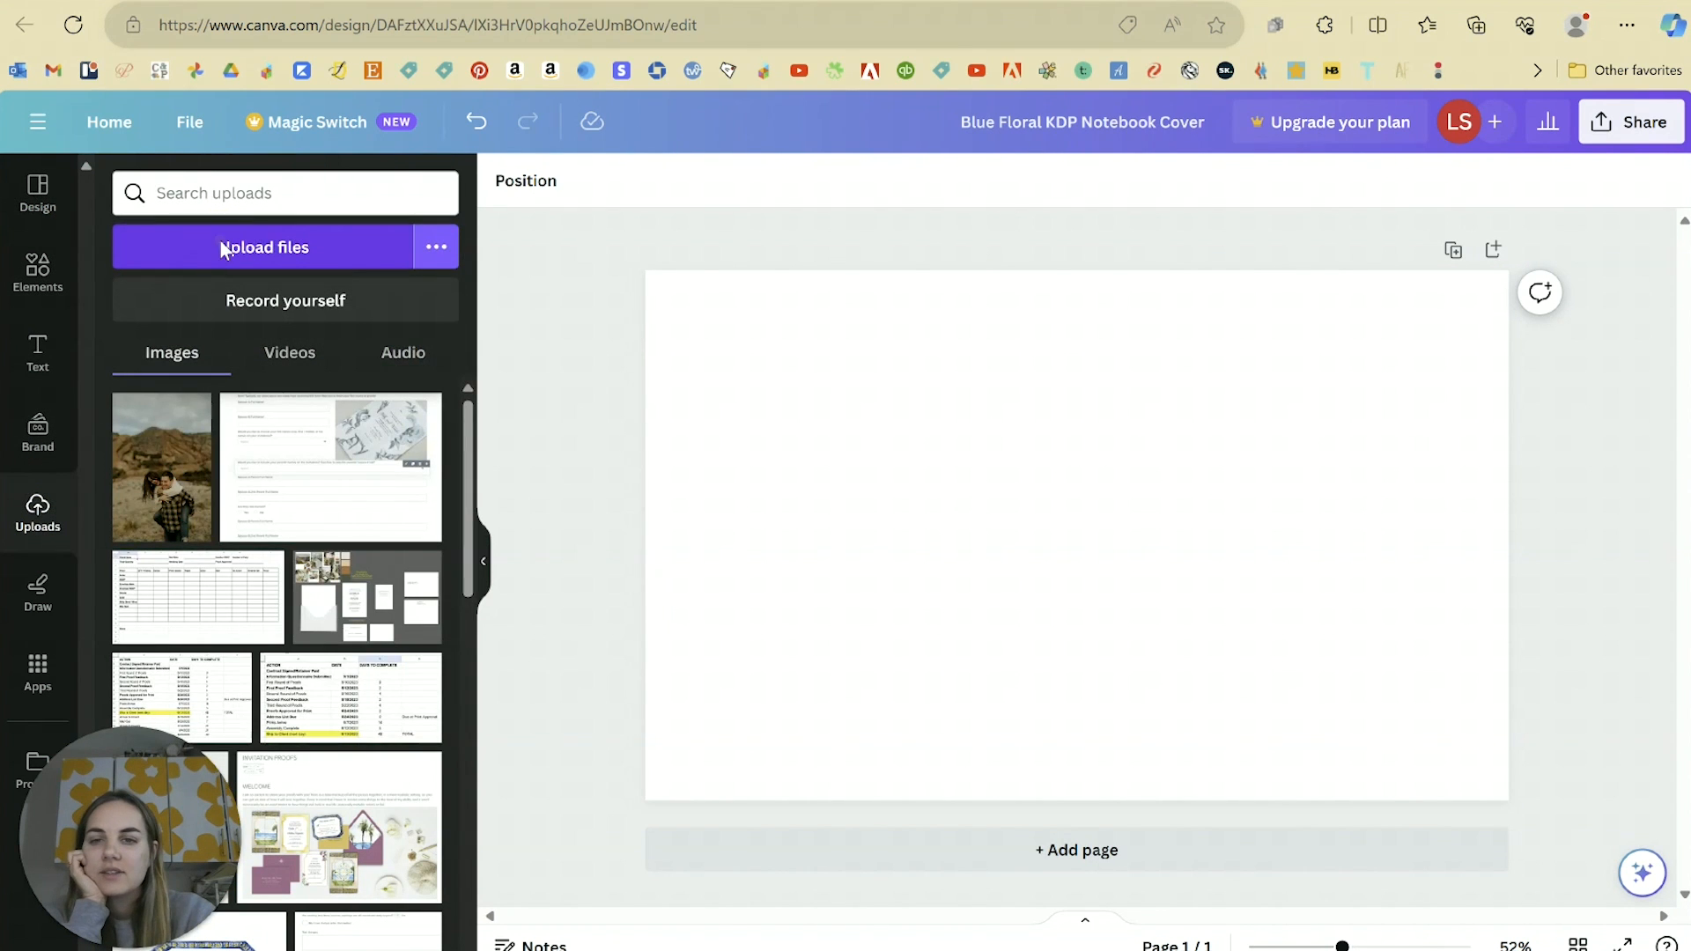
pyautogui.click(220, 250)
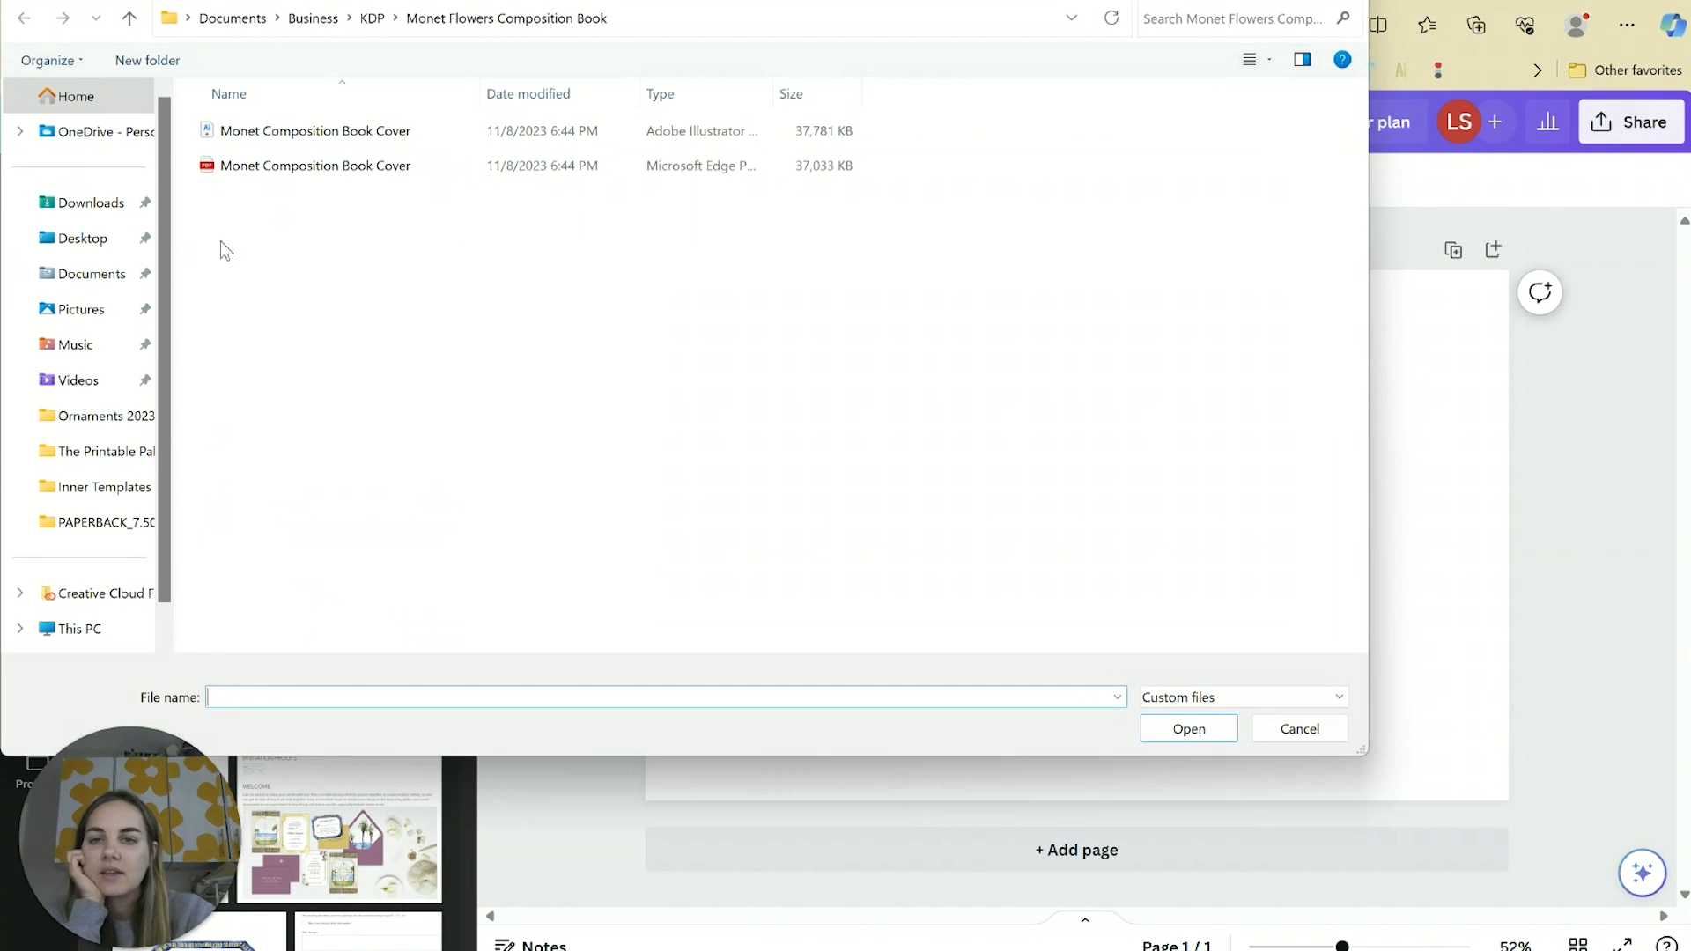
pyautogui.click(374, 18)
pyautogui.doubleClick(324, 270)
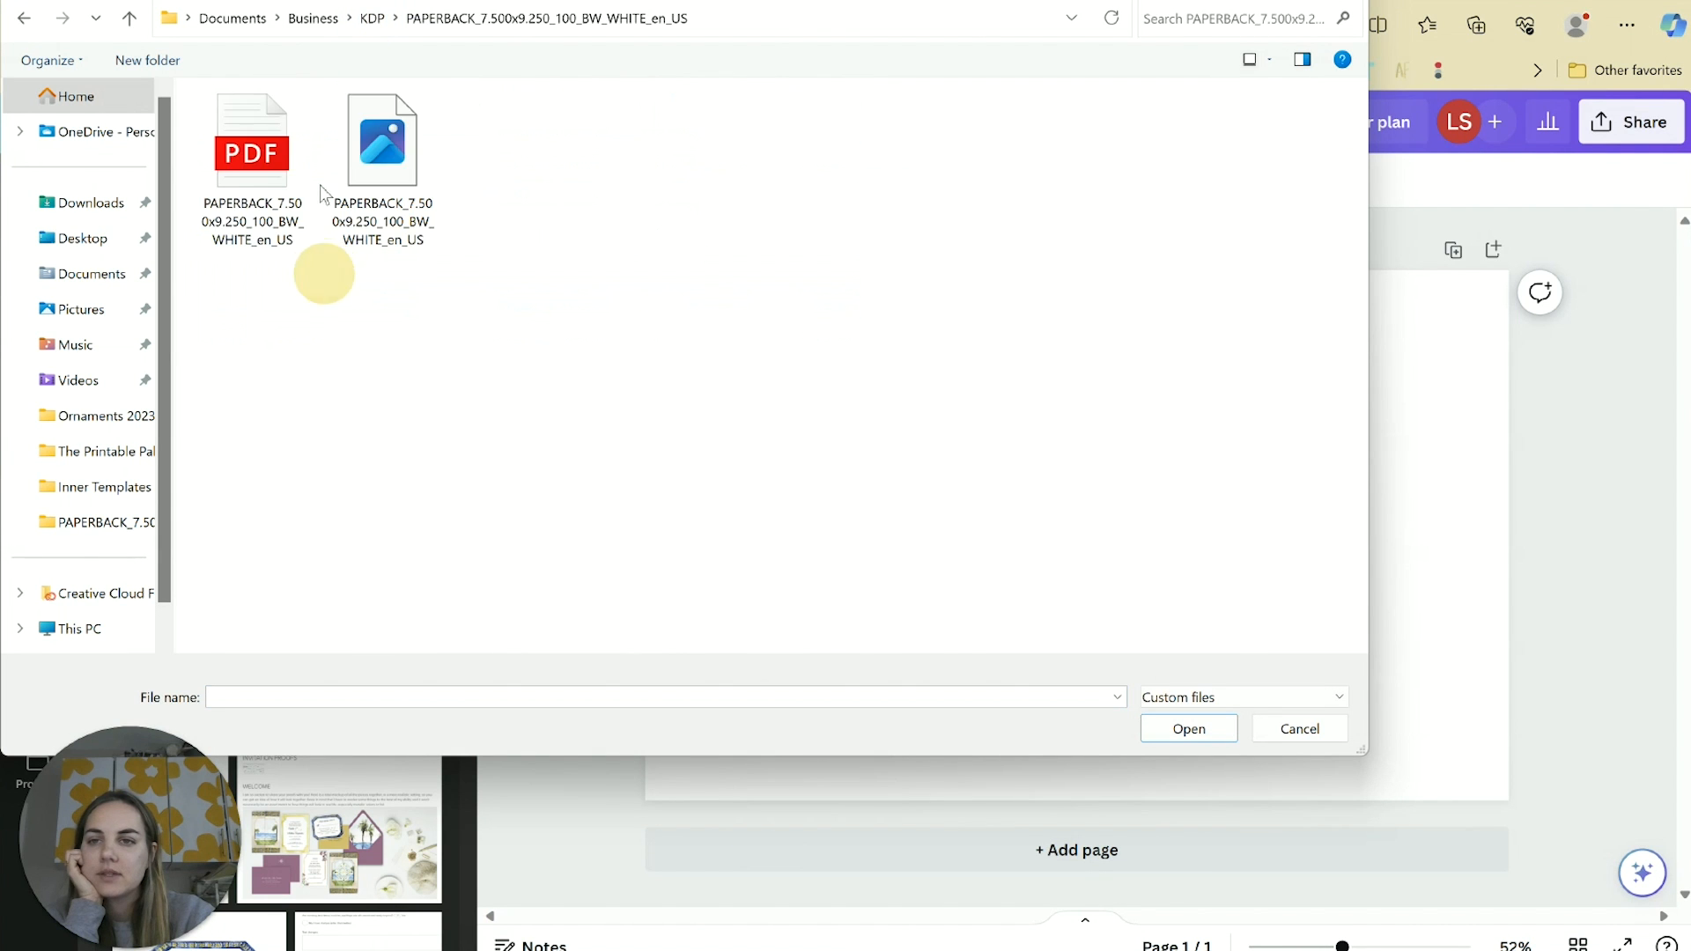
pyautogui.click(264, 159)
pyautogui.click(407, 163)
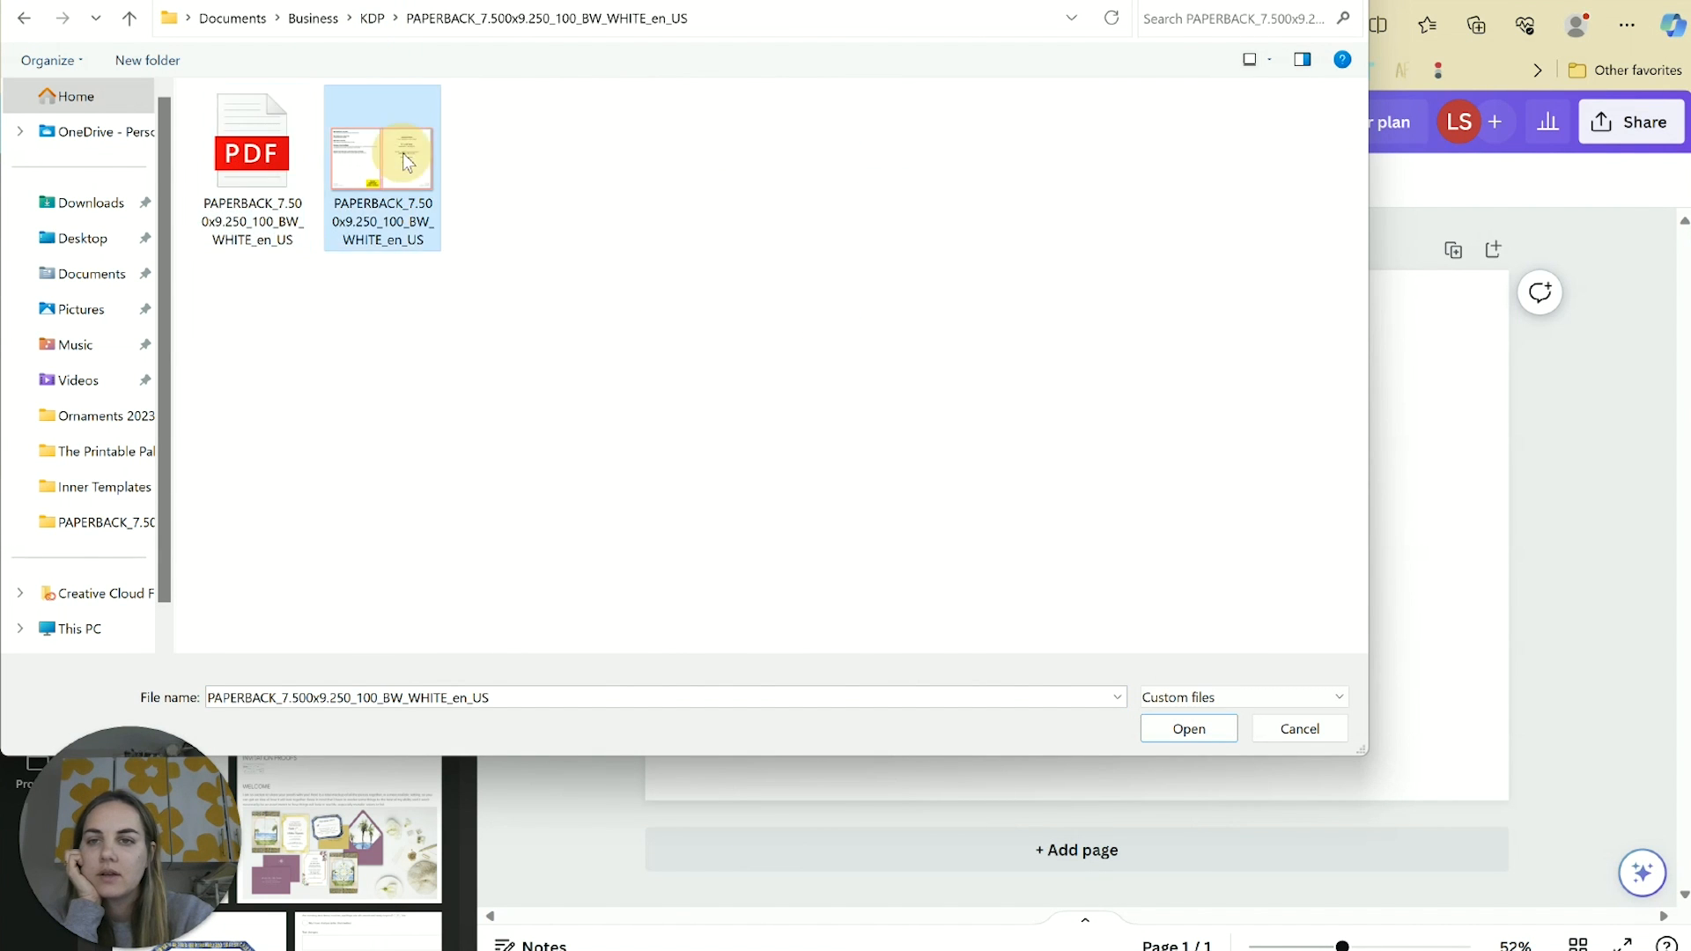
pyautogui.doubleClick(407, 163)
pyautogui.click(231, 485)
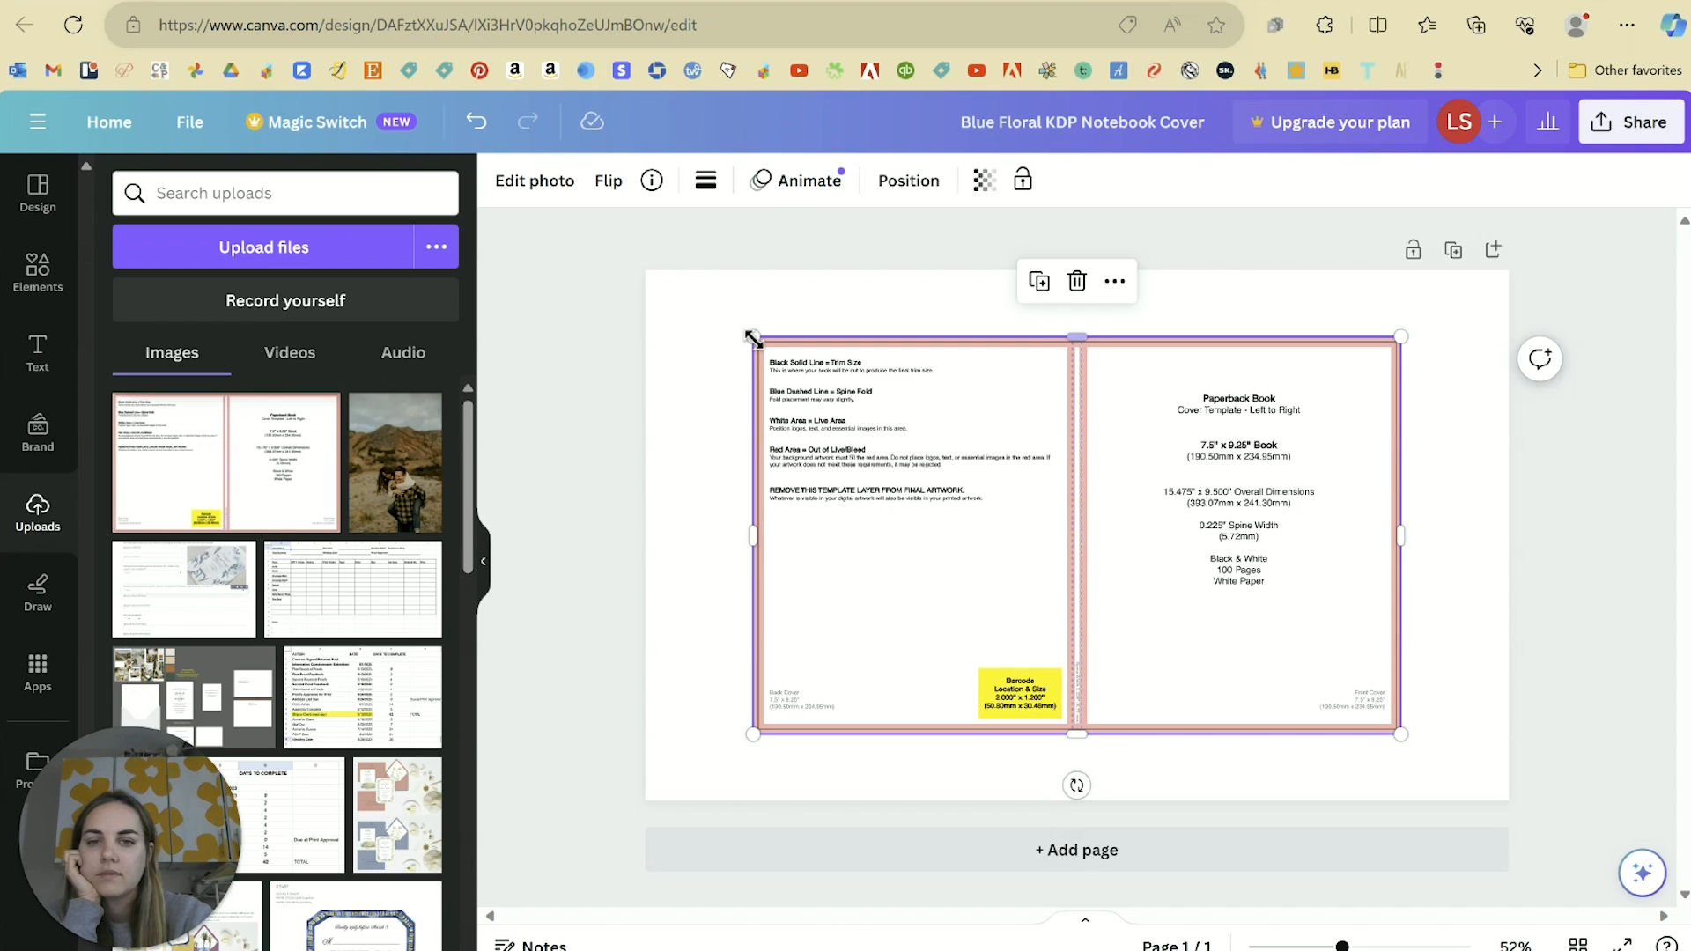
# Step: Resize the cover template image to fill the whole page, and lock it in place
pyautogui.moveTo(753, 337); pyautogui.dragTo(644, 270)
pyautogui.moveTo(1410, 738); pyautogui.dragTo(1510, 798)
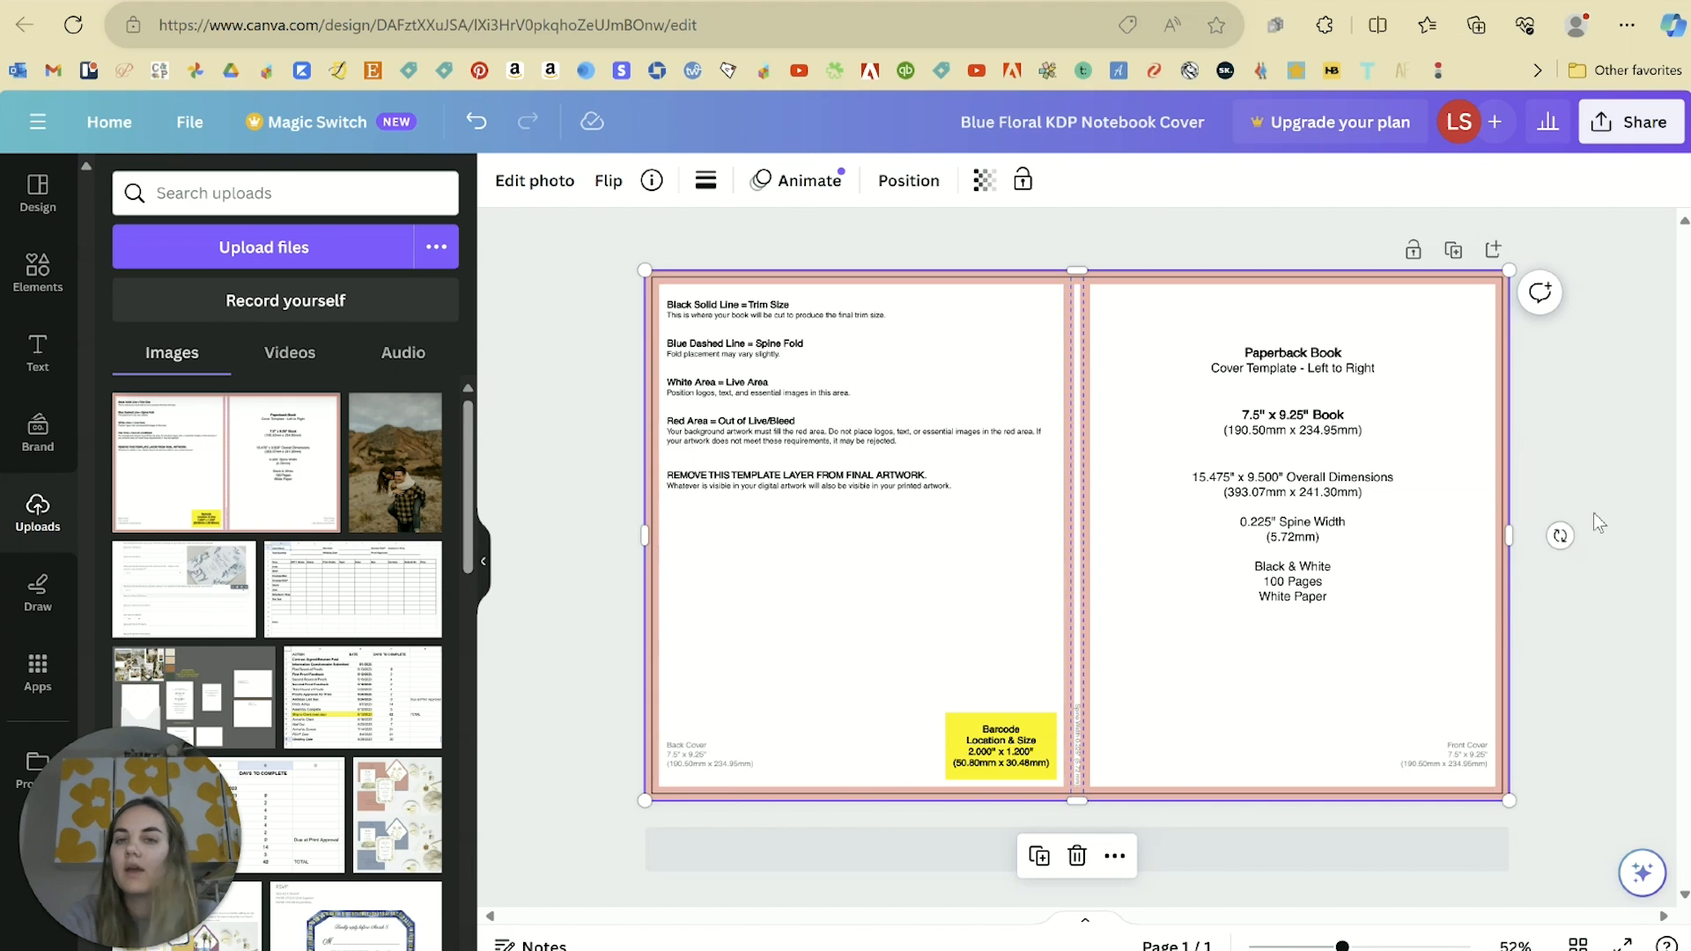
pyautogui.click(1022, 183)
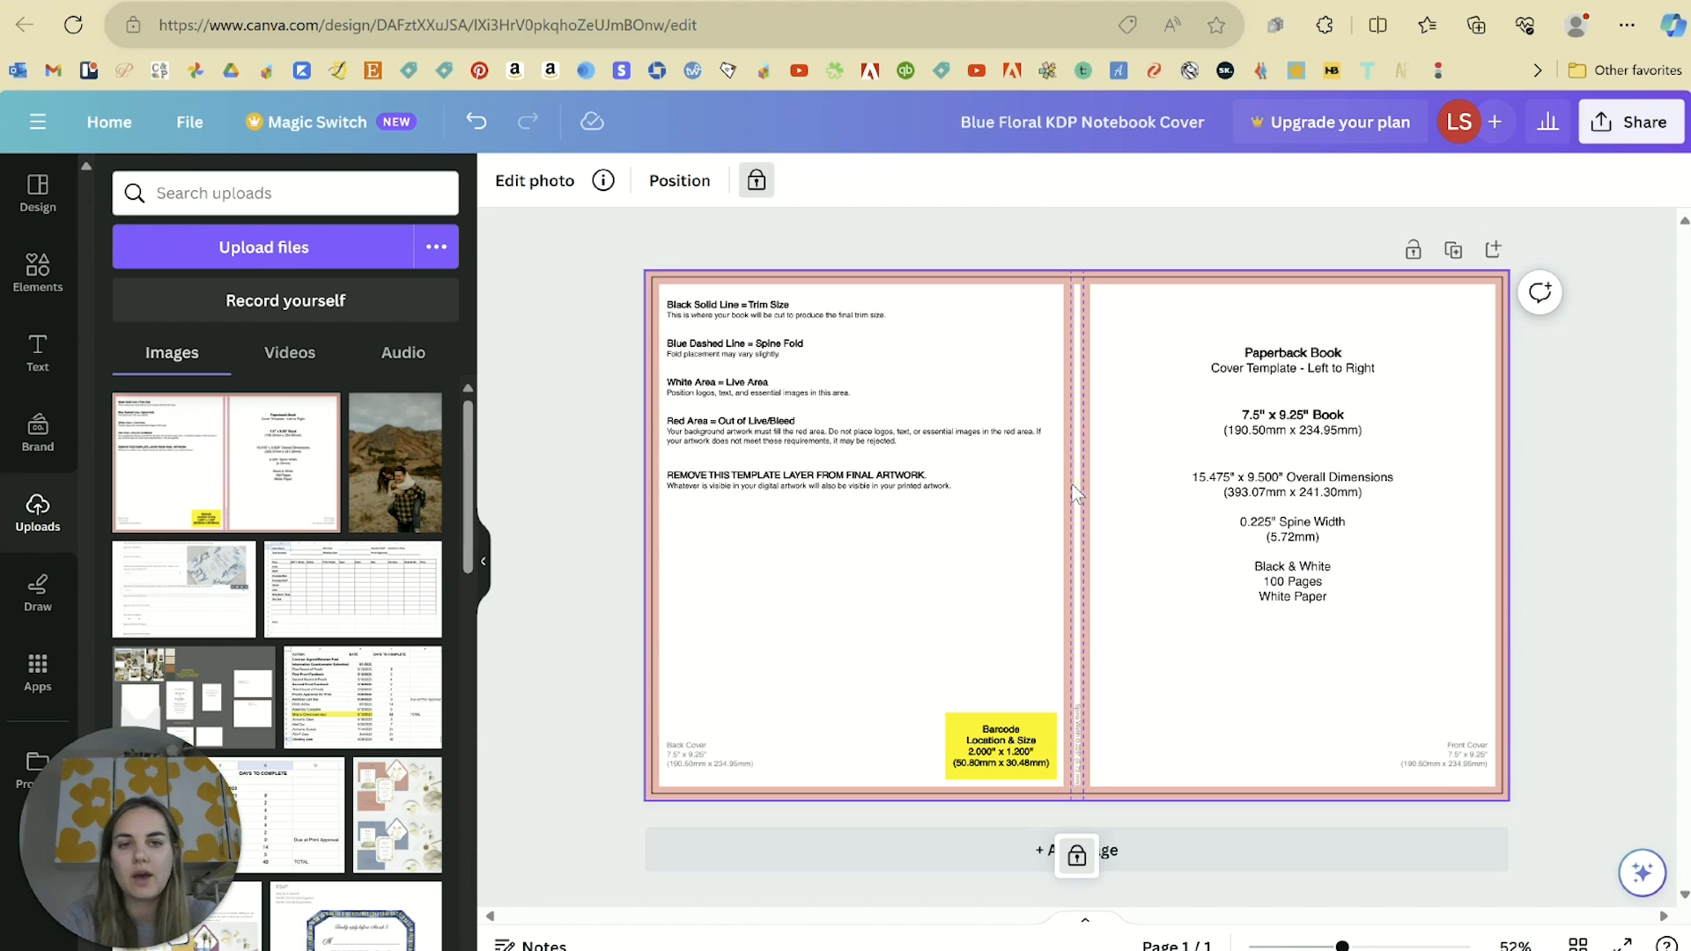
pyautogui.click(1069, 258)
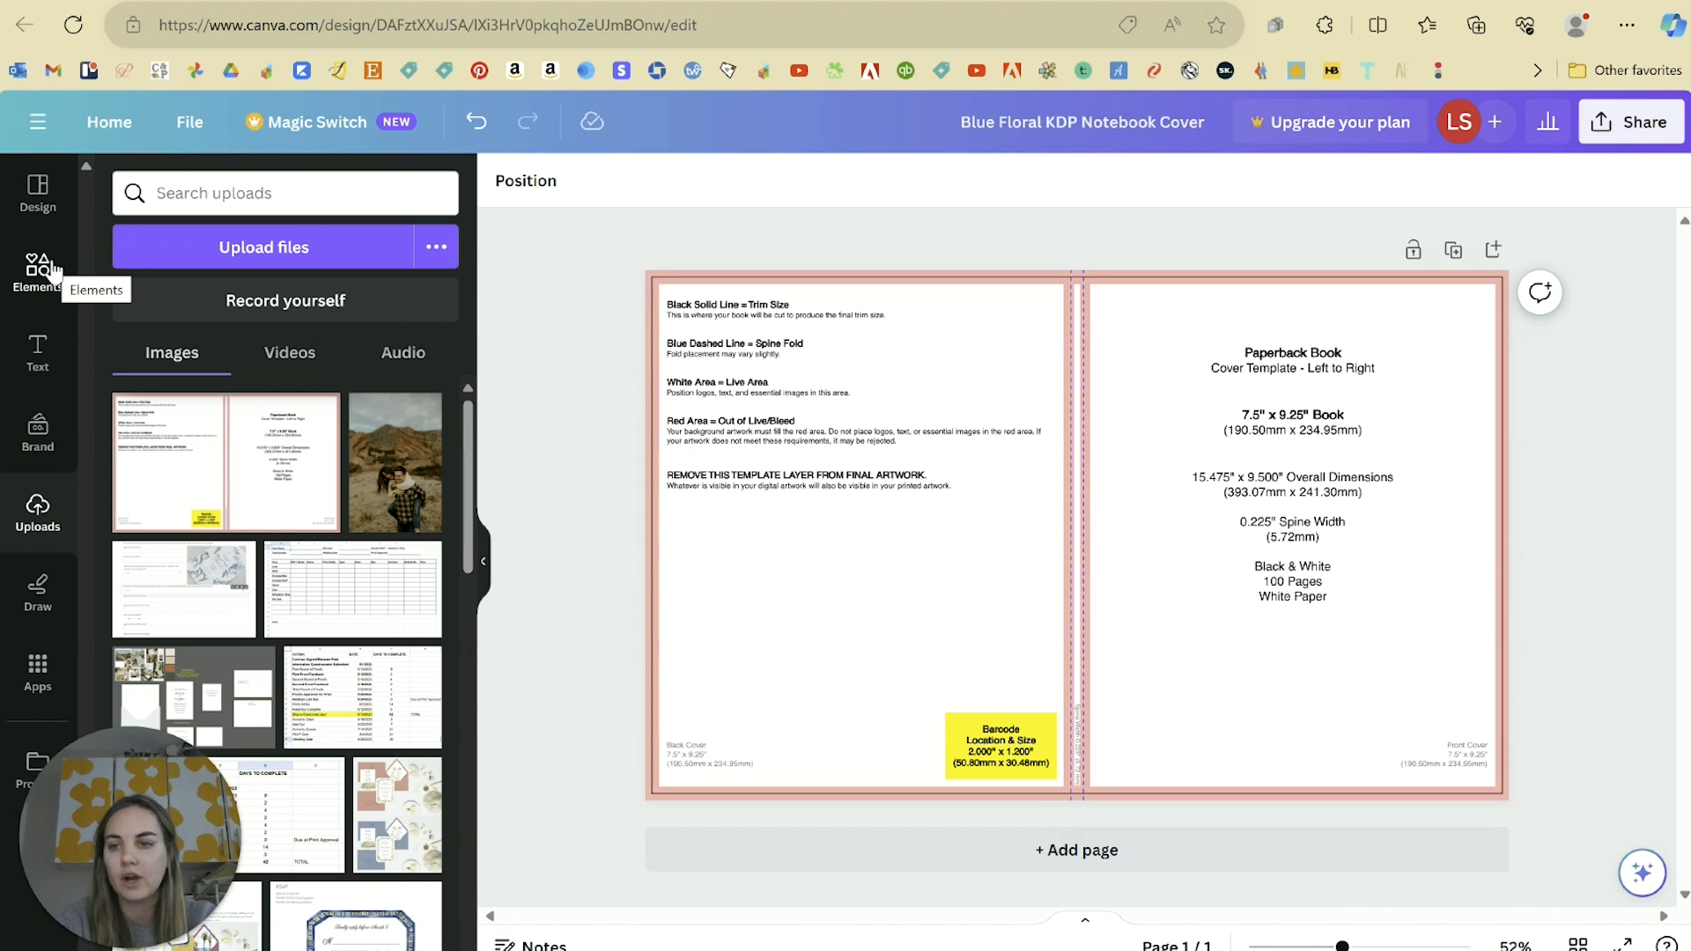
# Step: Search the elements for "blue flowers" and browse all the matching graphics
pyautogui.click(37, 266)
pyautogui.click(211, 190)
pyautogui.write('blue flower')
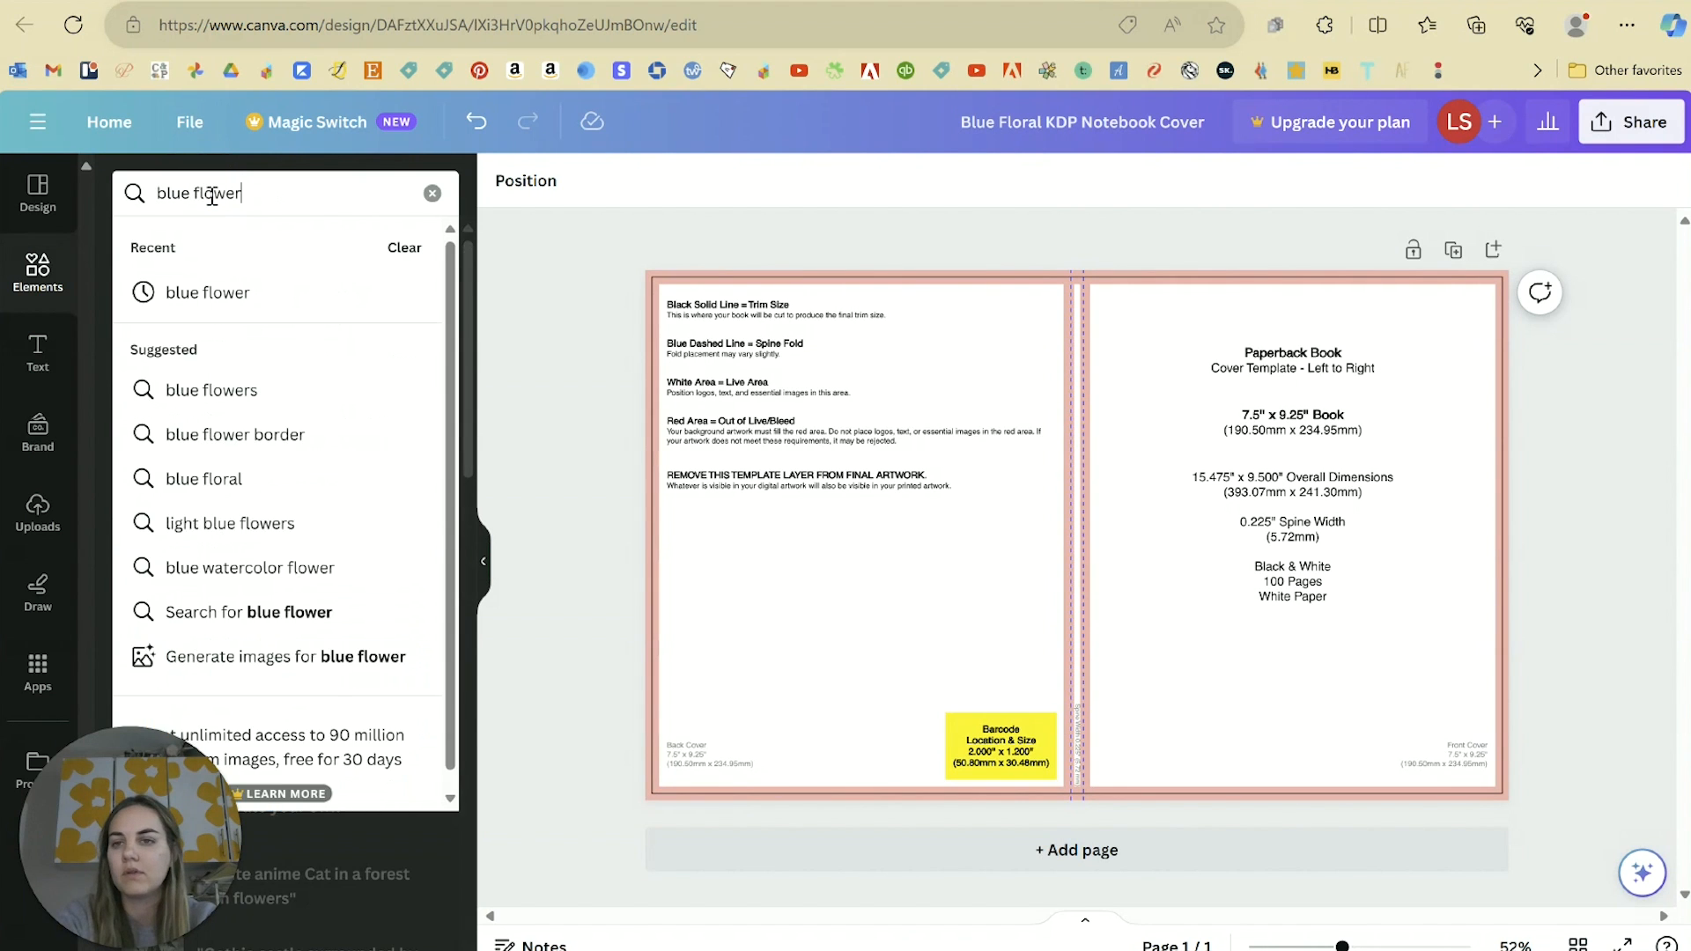
pyautogui.click(211, 390)
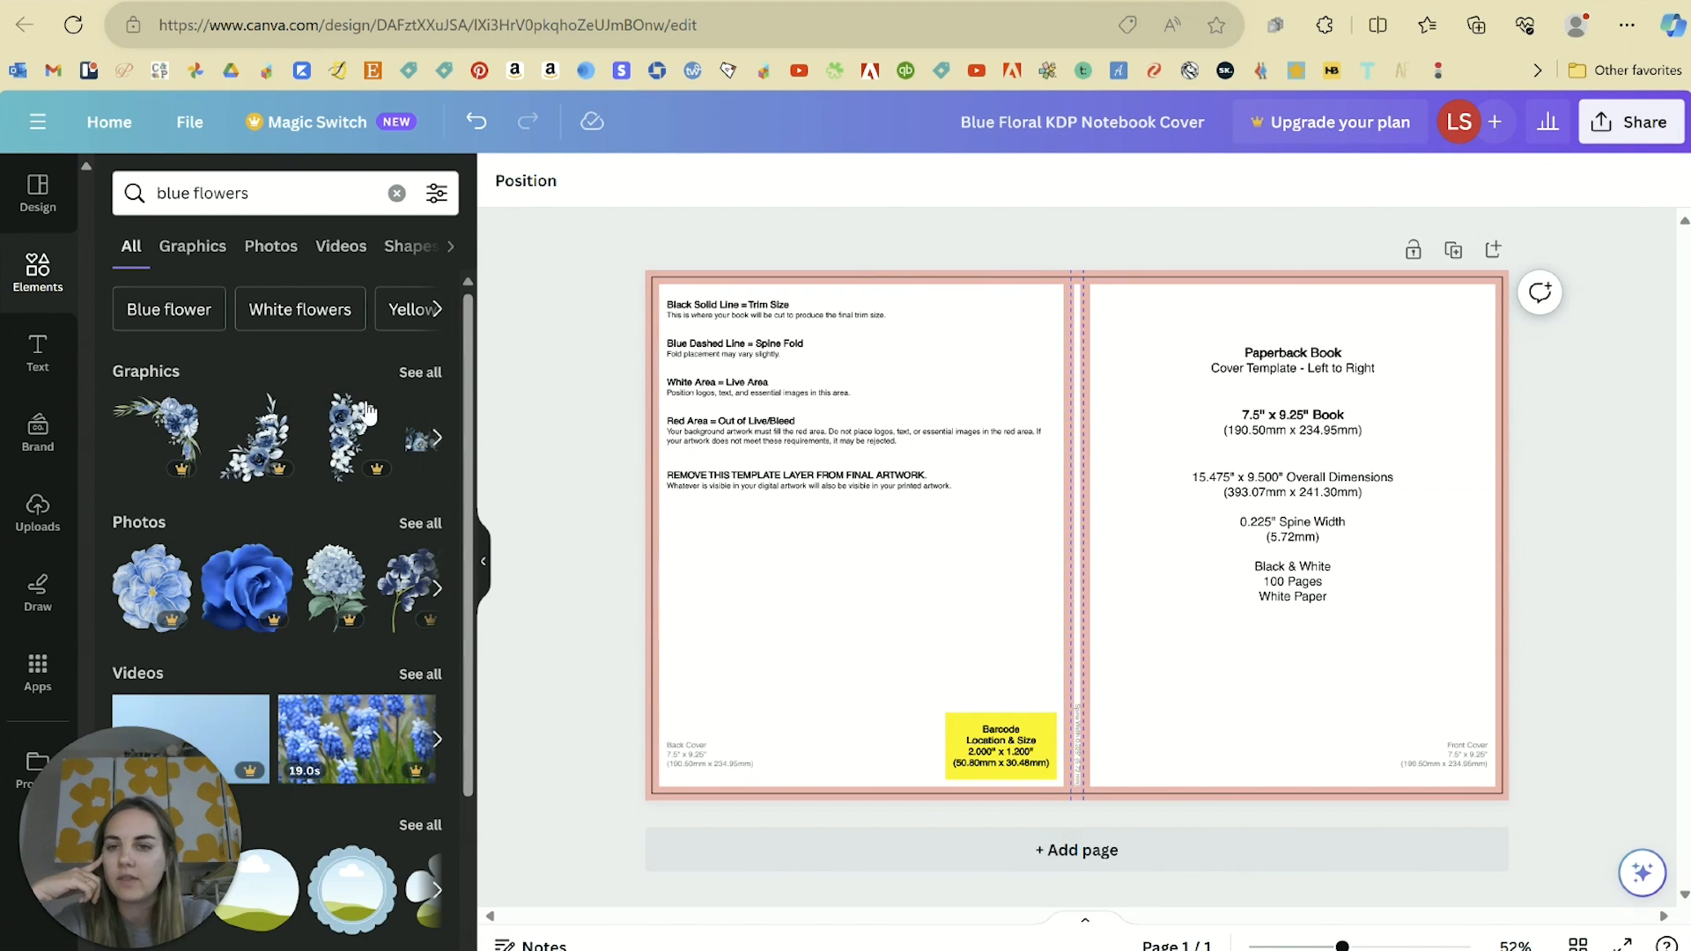
pyautogui.click(421, 370)
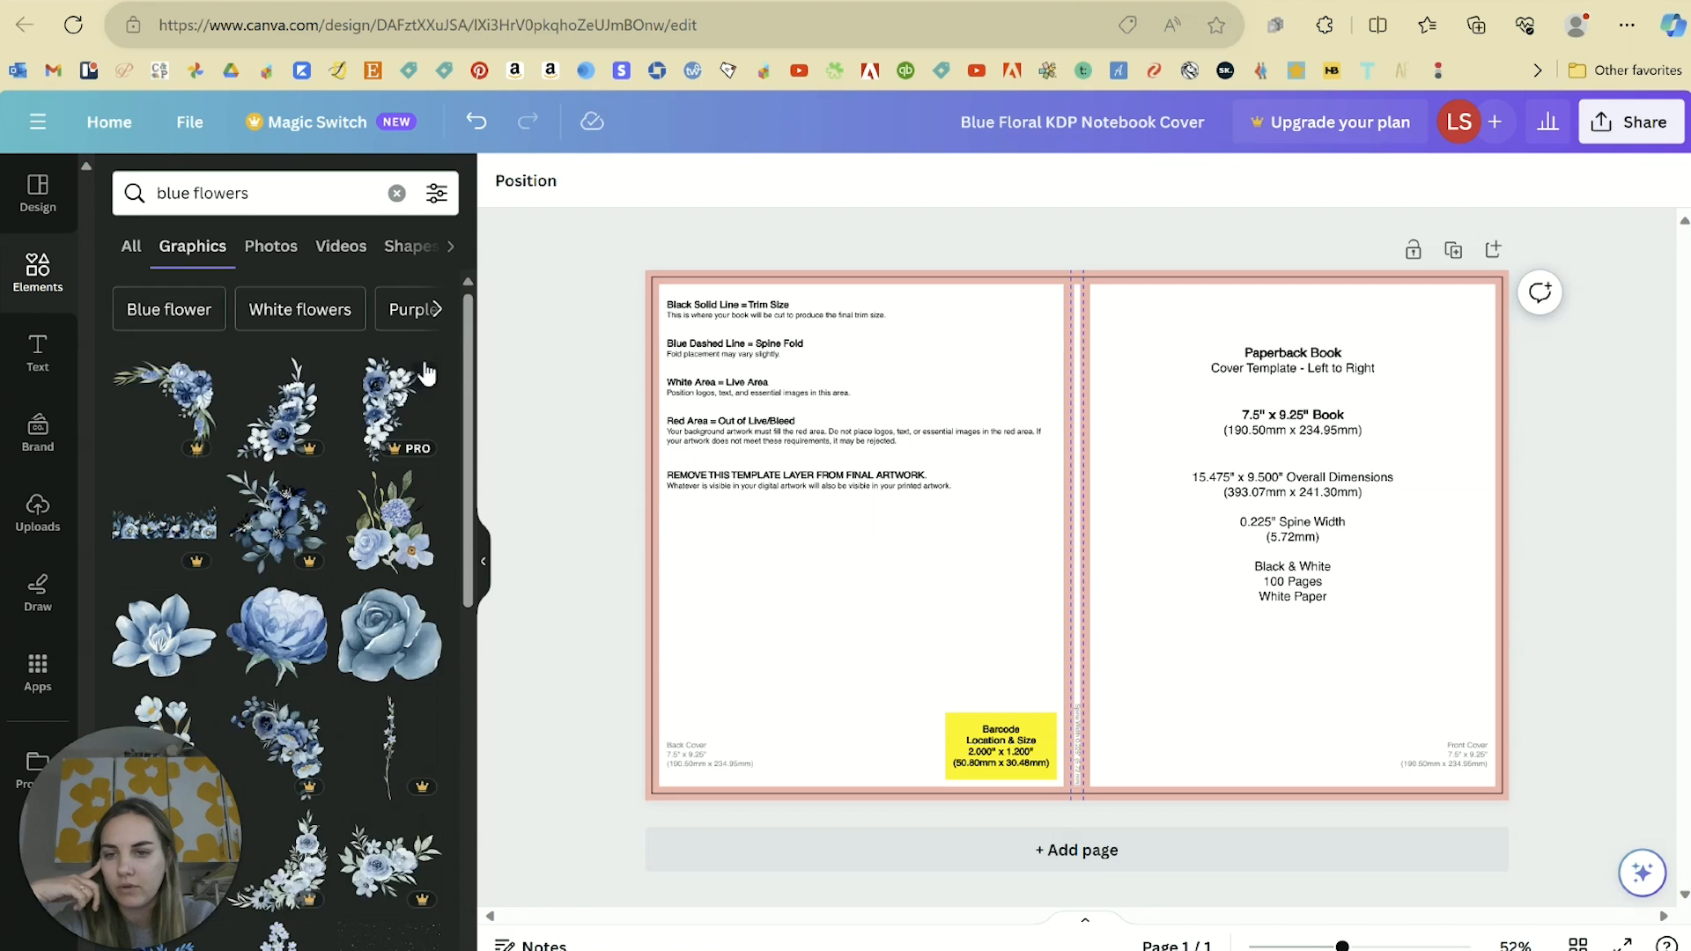
pyautogui.scroll(-3, 425, 374)
# Step: Try two watercolor blue flower graphics on the cover, and delete both
pyautogui.click(278, 412)
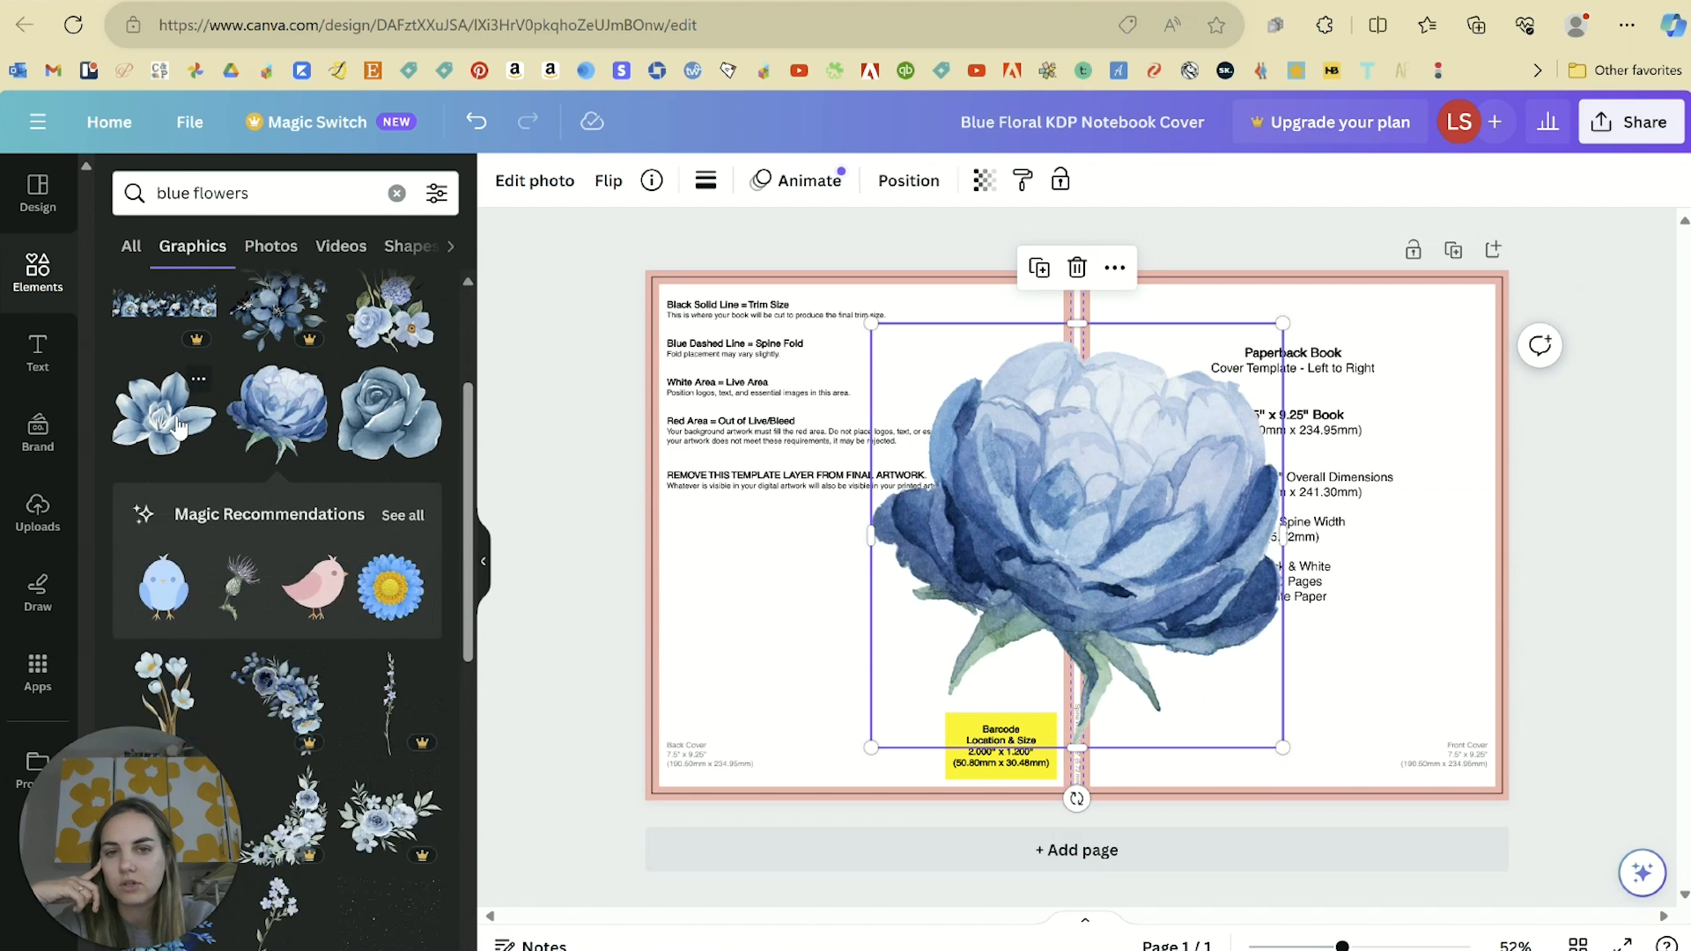
pyautogui.click(176, 427)
pyautogui.moveTo(1054, 572); pyautogui.dragTo(1412, 714)
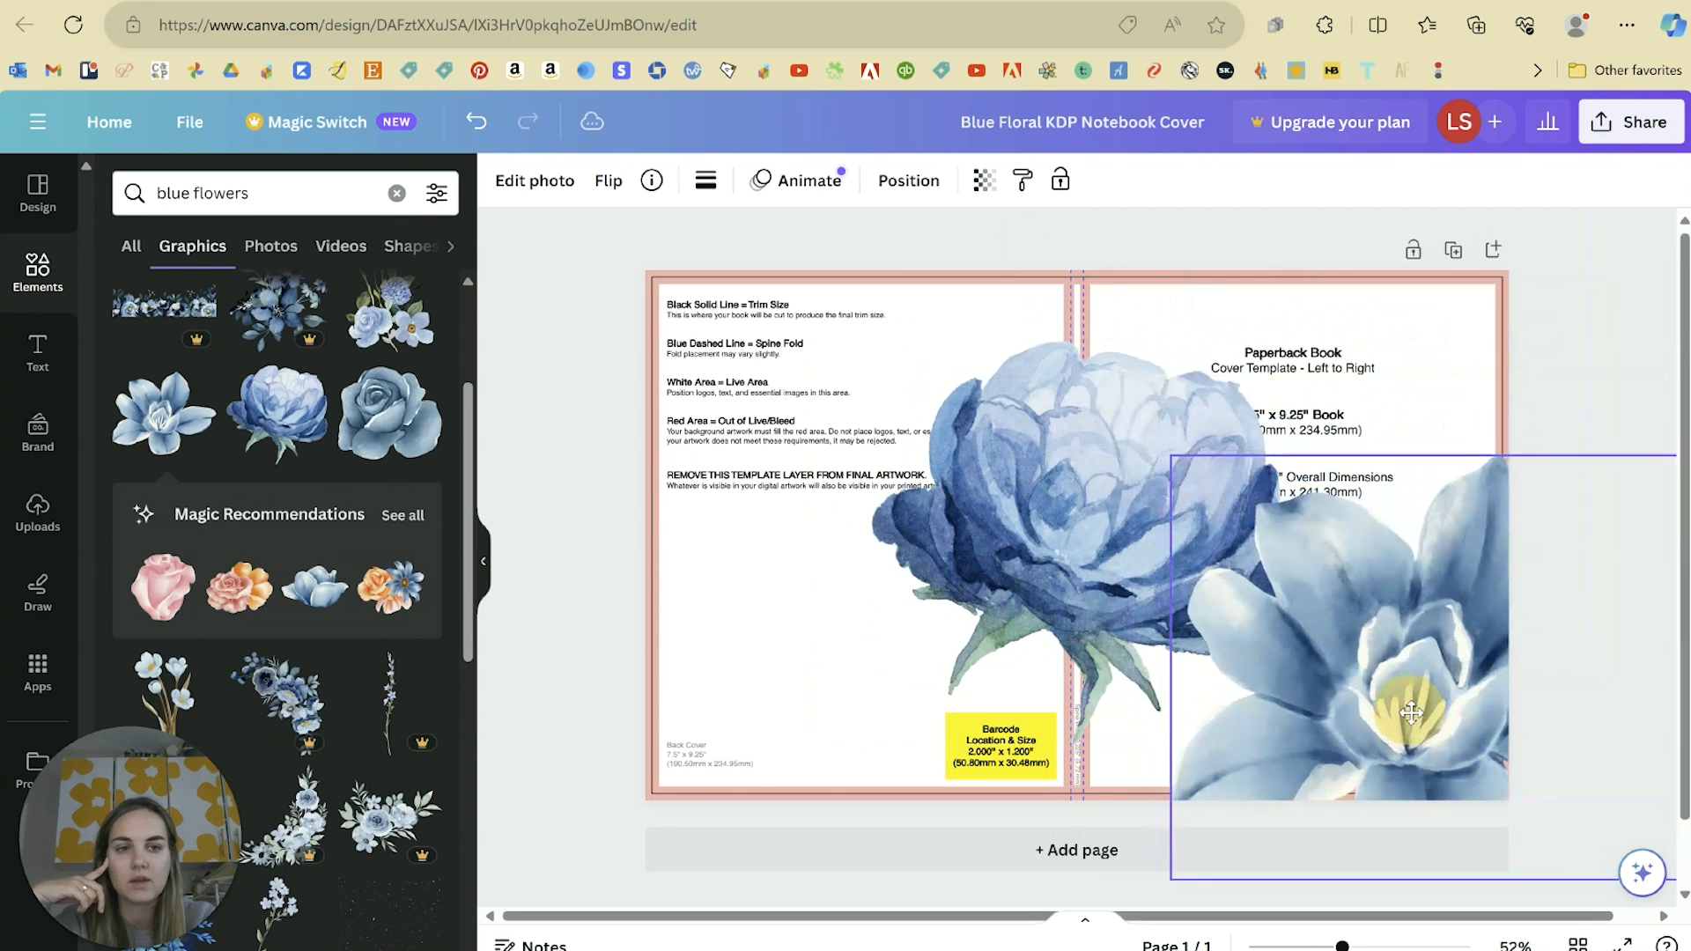
pyautogui.press('Delete')
pyautogui.click(1175, 579)
pyautogui.press('Delete')
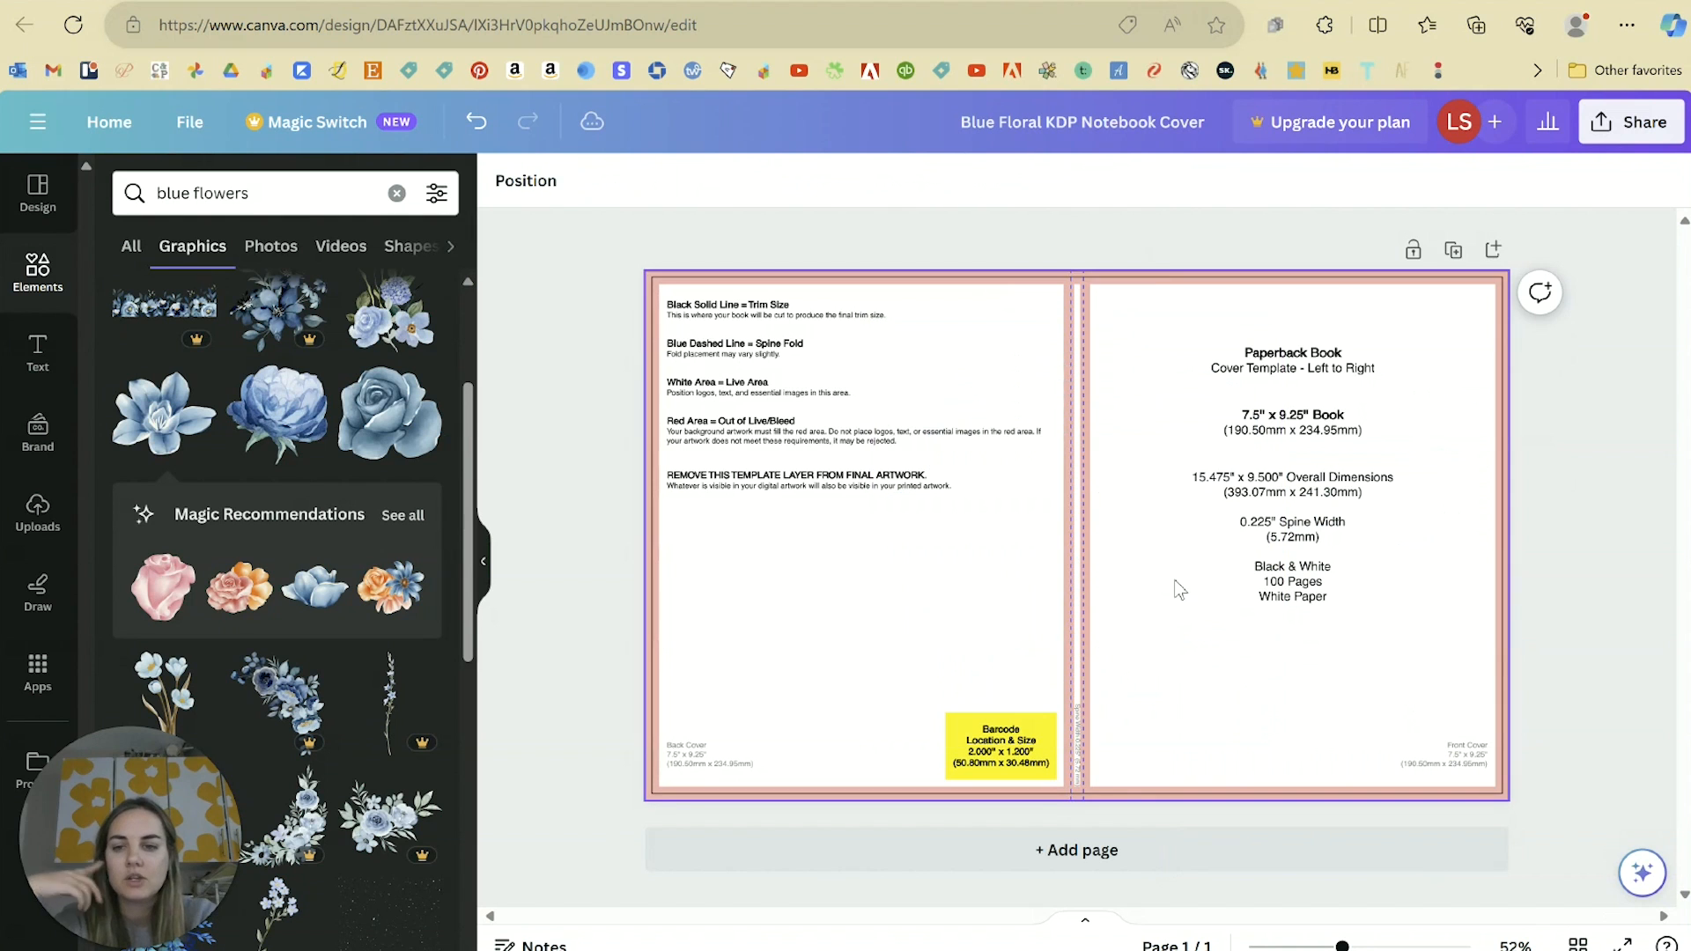
# Step: Upload the floral garden painting from the KDP folder and add it to the cover page
pyautogui.scroll(3, 345, 473)
pyautogui.click(38, 507)
pyautogui.click(272, 256)
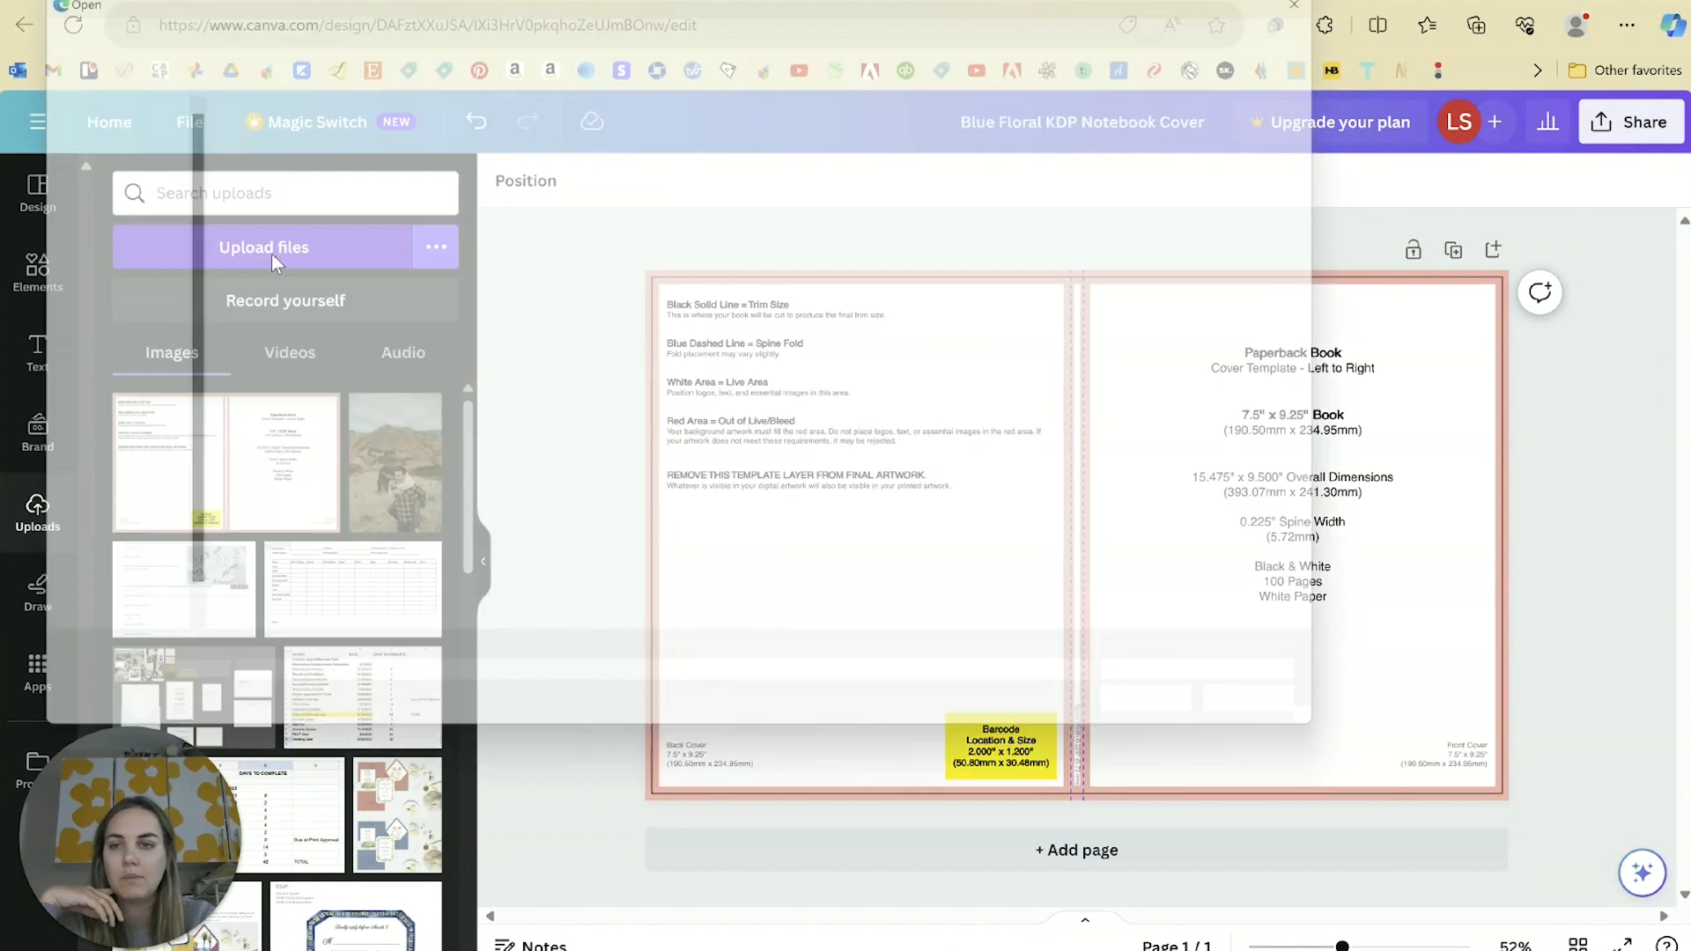
pyautogui.click(373, 18)
pyautogui.click(265, 340)
pyautogui.press('Return')
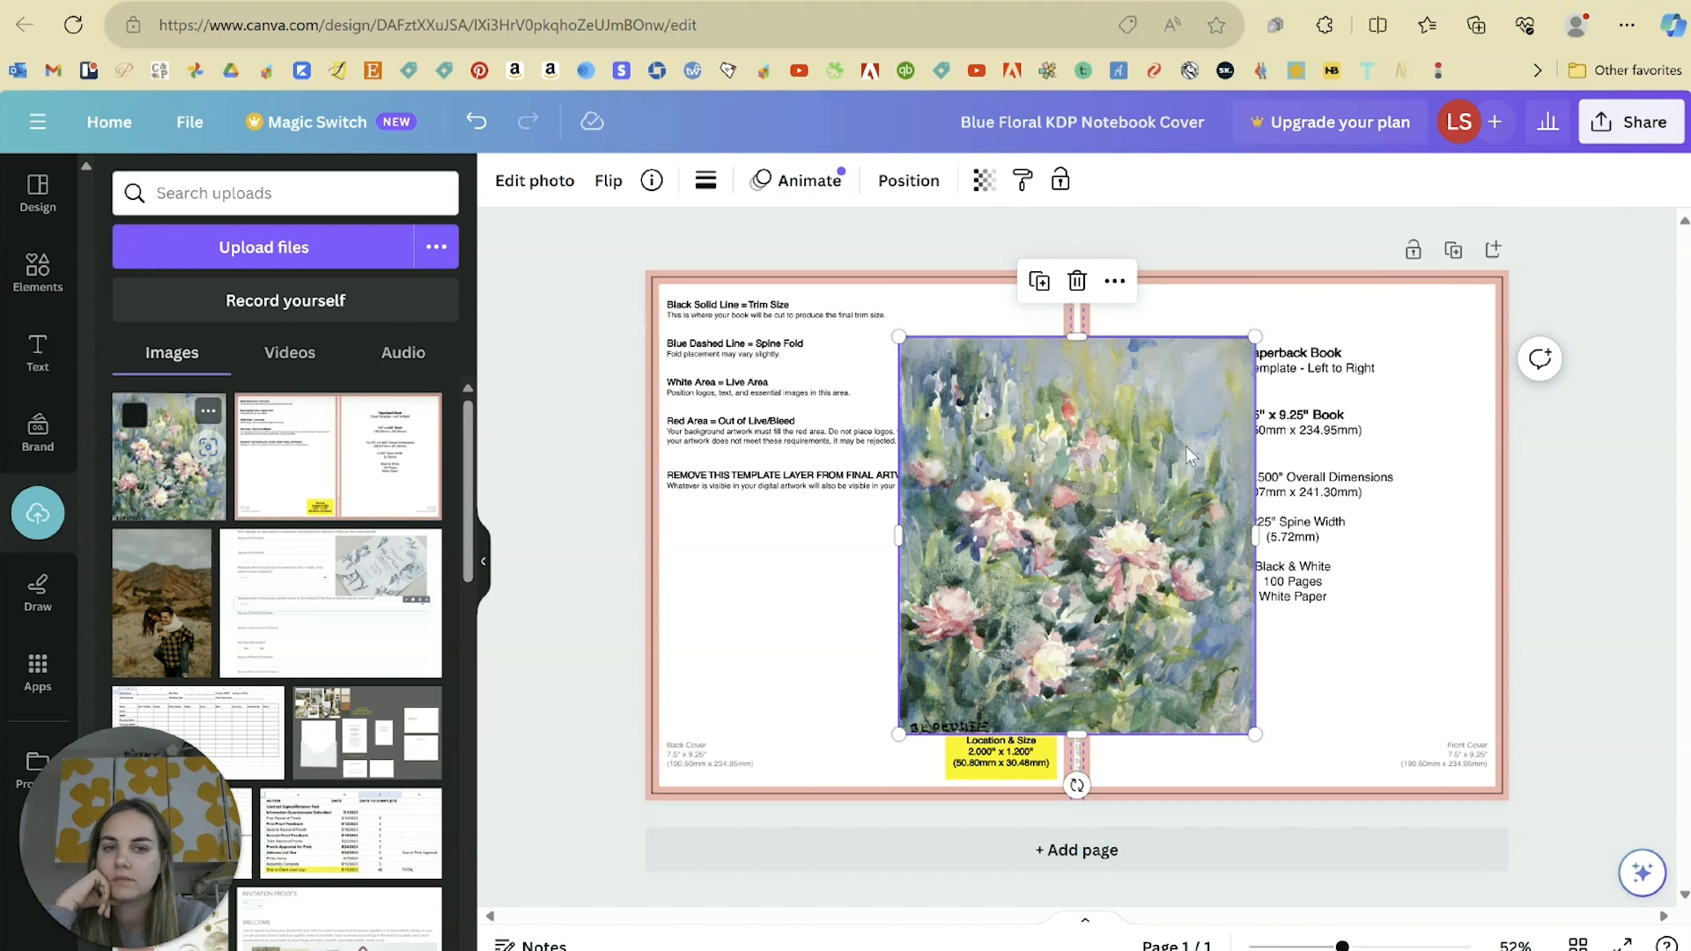
# Step: Enlarge the floral painting to fill the front cover from the spine outward, and place a copy over the back cover
pyautogui.moveTo(1254, 338); pyautogui.dragTo(1453, 196)
pyautogui.moveTo(1057, 588); pyautogui.dragTo(1232, 663)
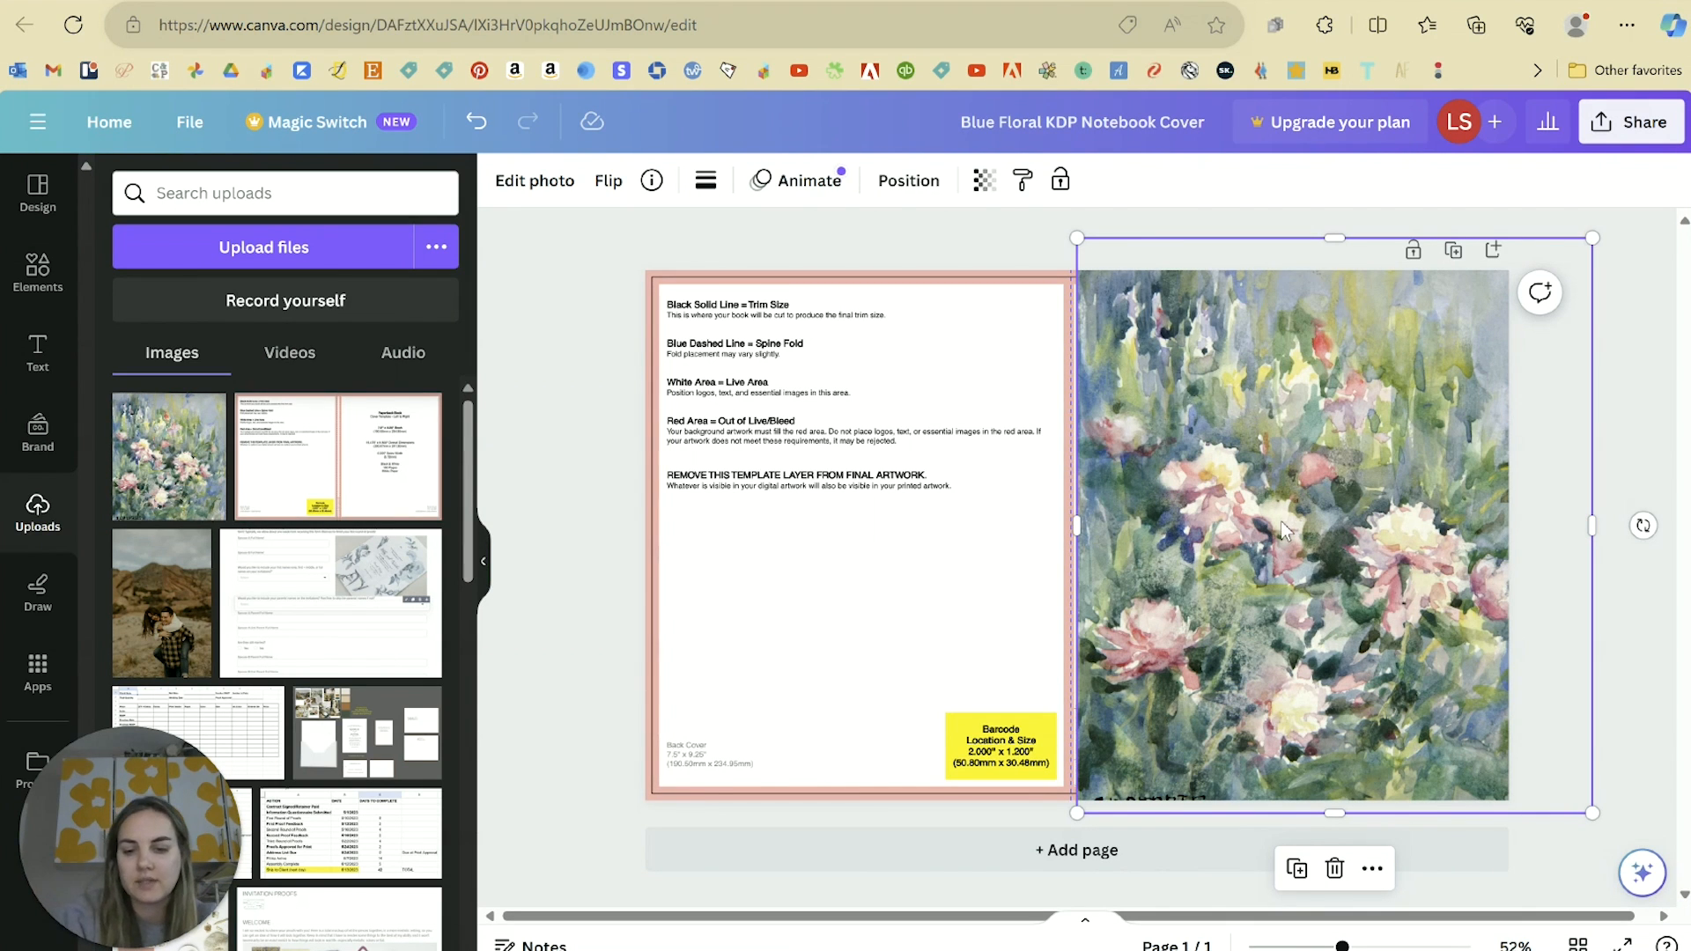
pyautogui.moveTo(1283, 529); pyautogui.dragTo(1037, 540)
pyautogui.keyDown('shift'); pyautogui.click(1202, 517); pyautogui.keyUp('shift')
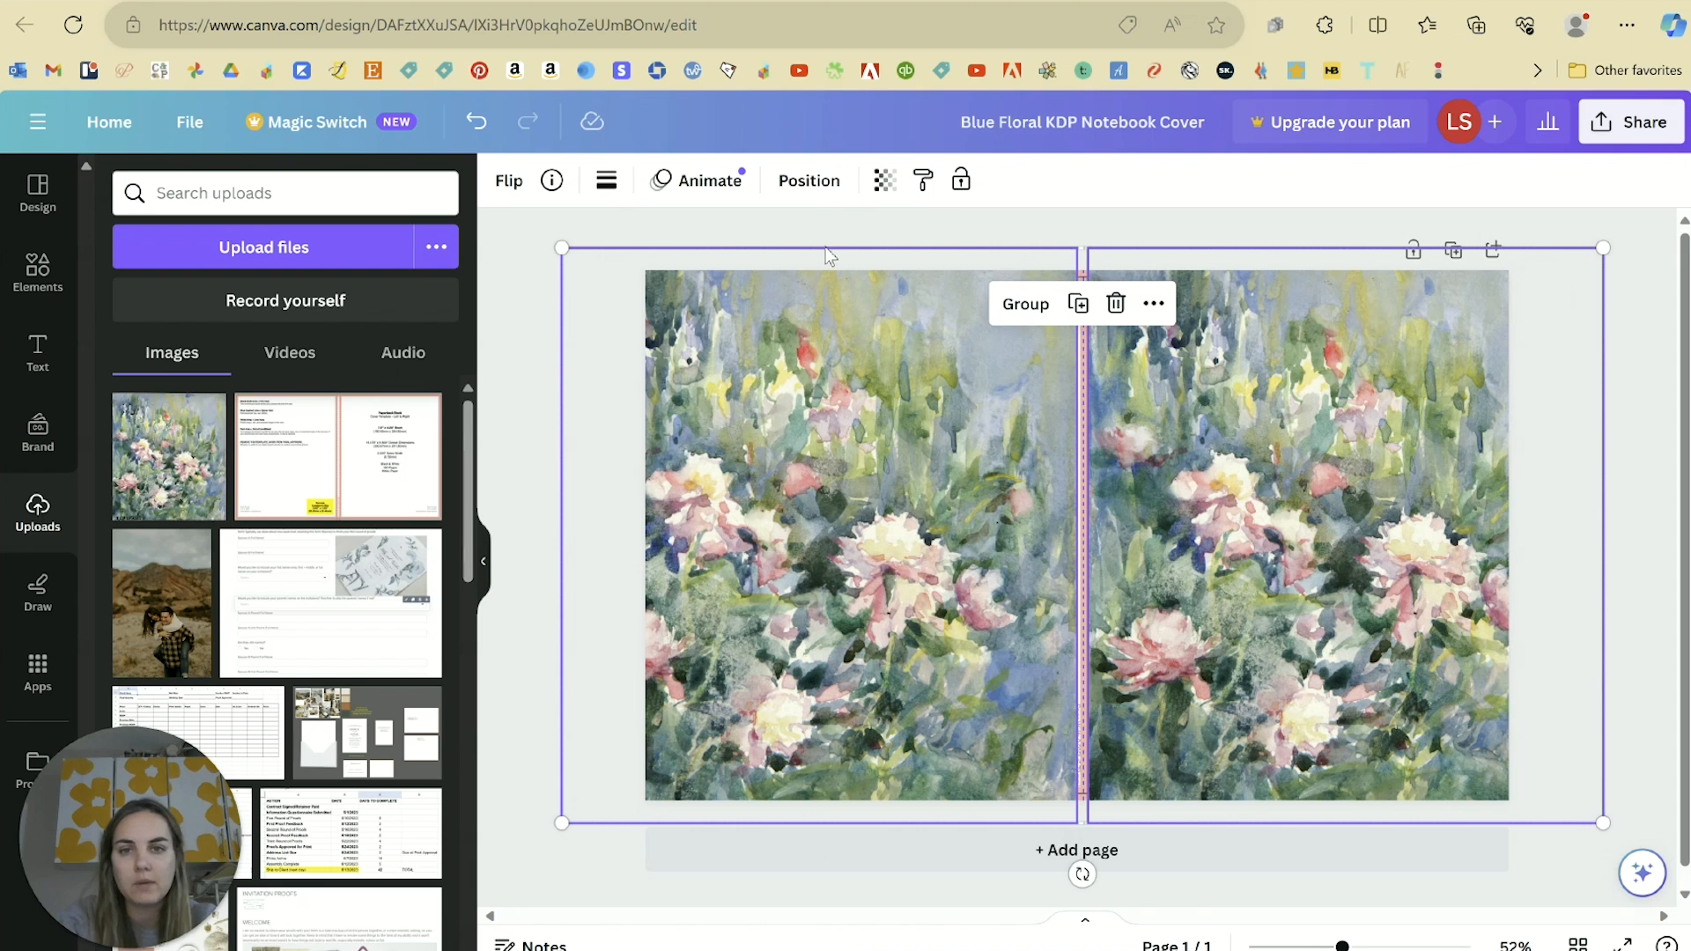
# Step: Move the front cover painting over the spine until it meets the back cover copy along the centre
pyautogui.click(806, 183)
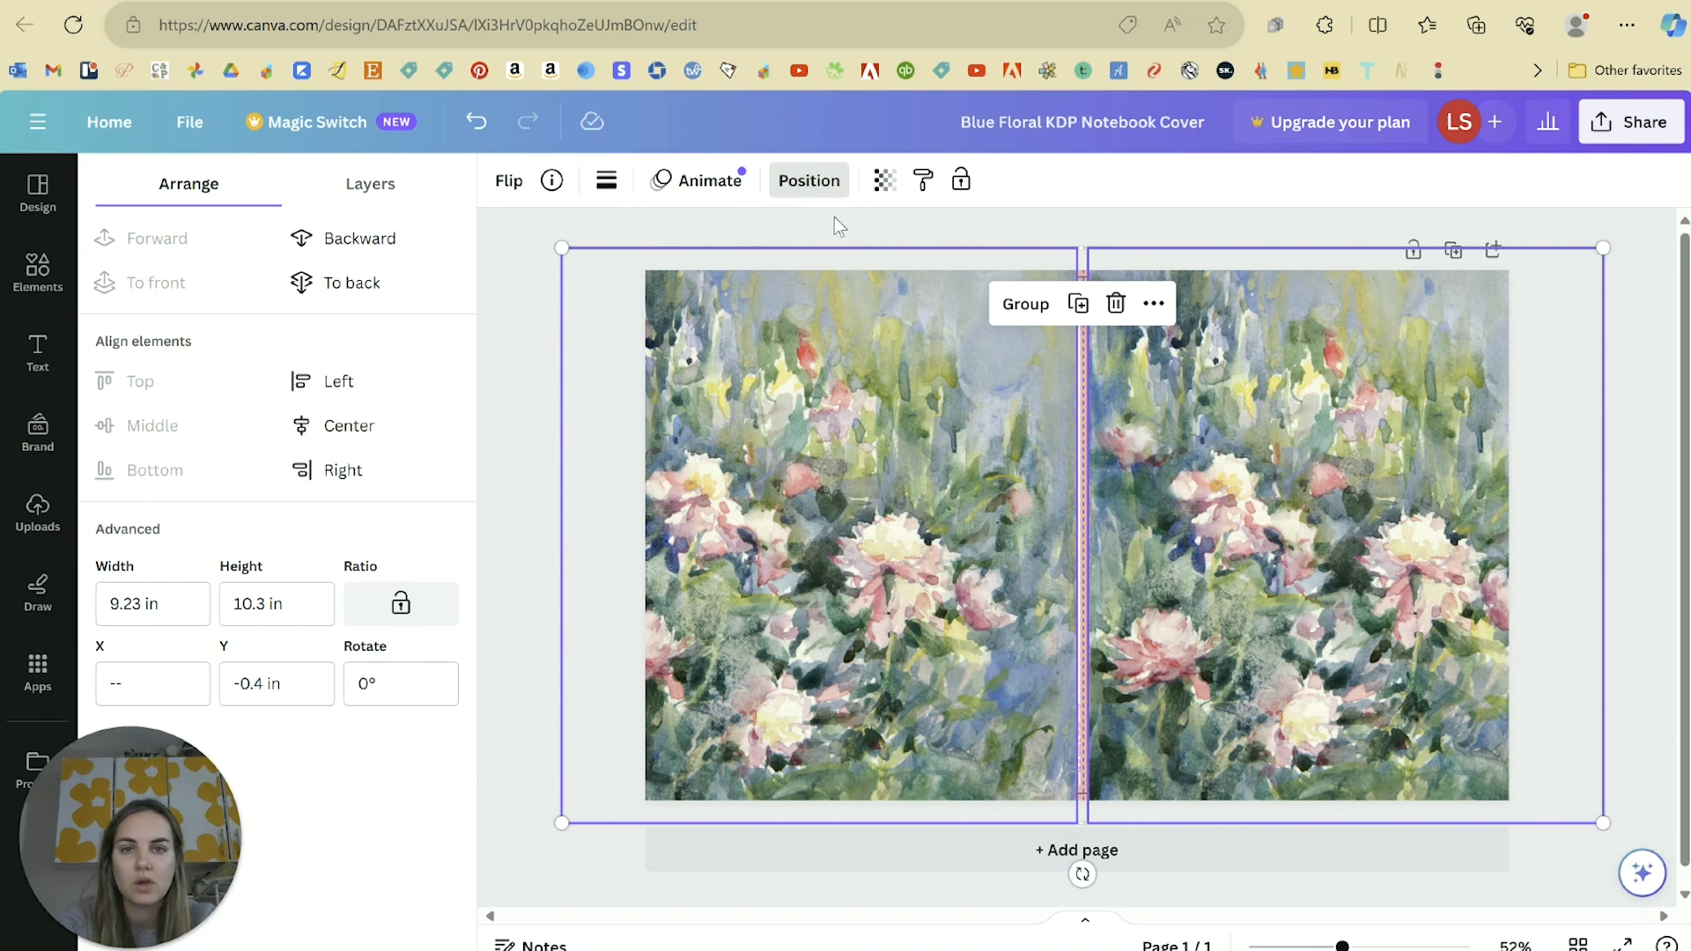
pyautogui.click(828, 186)
pyautogui.click(1190, 214)
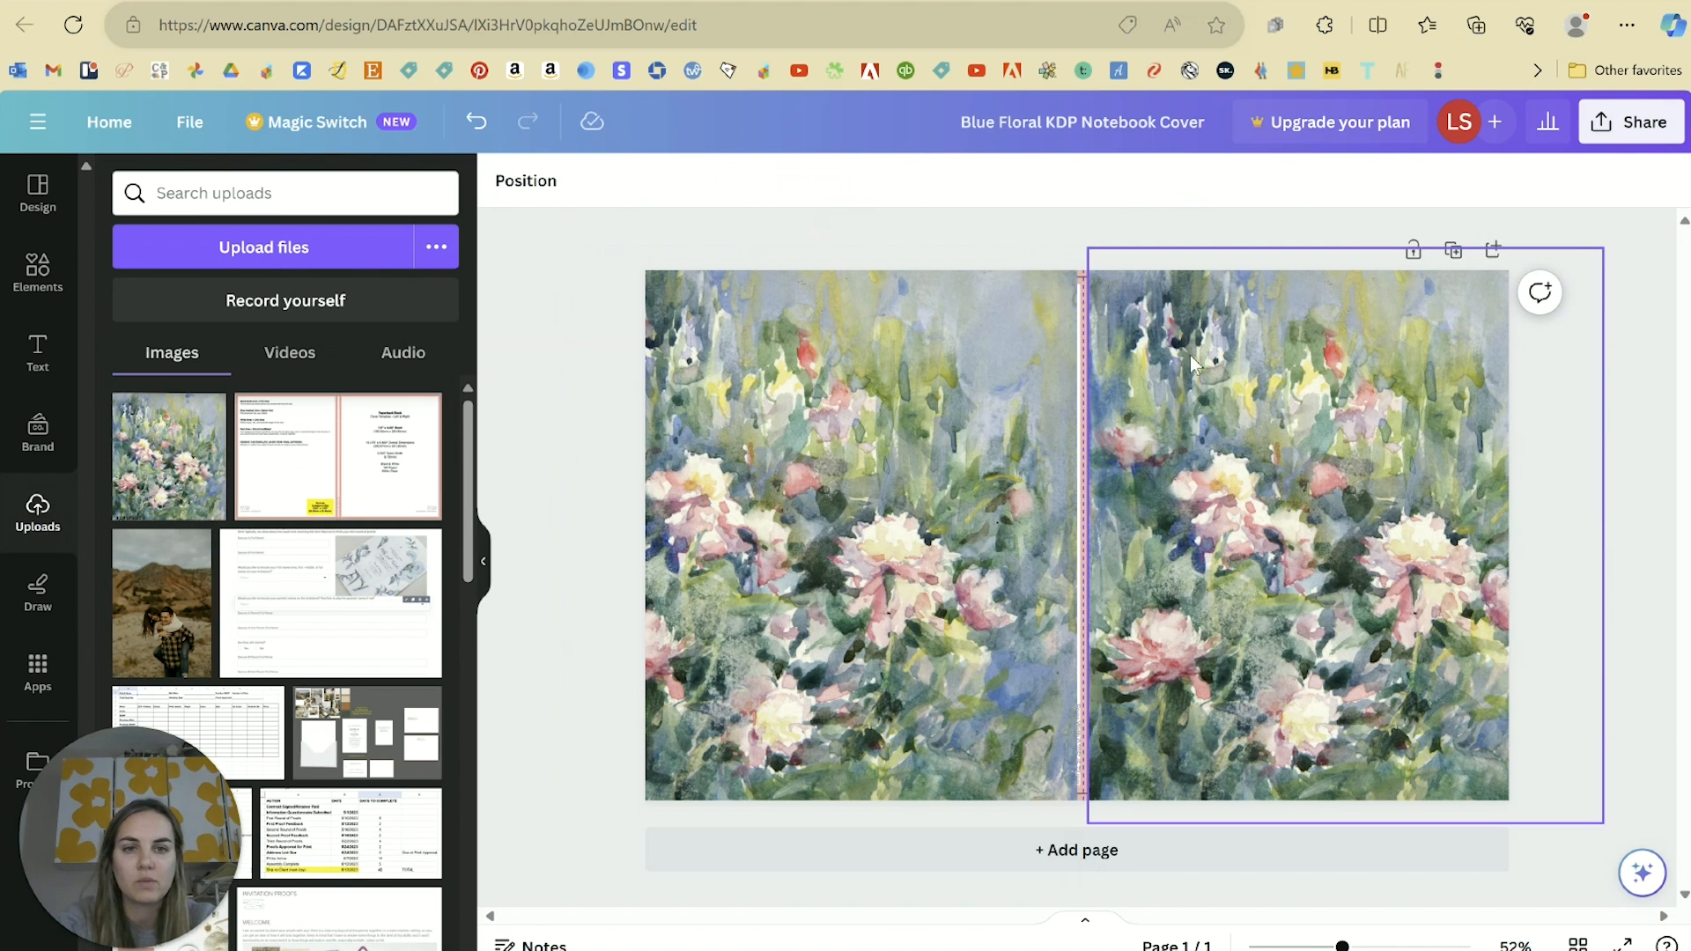
pyautogui.moveTo(1191, 361); pyautogui.dragTo(1179, 351)
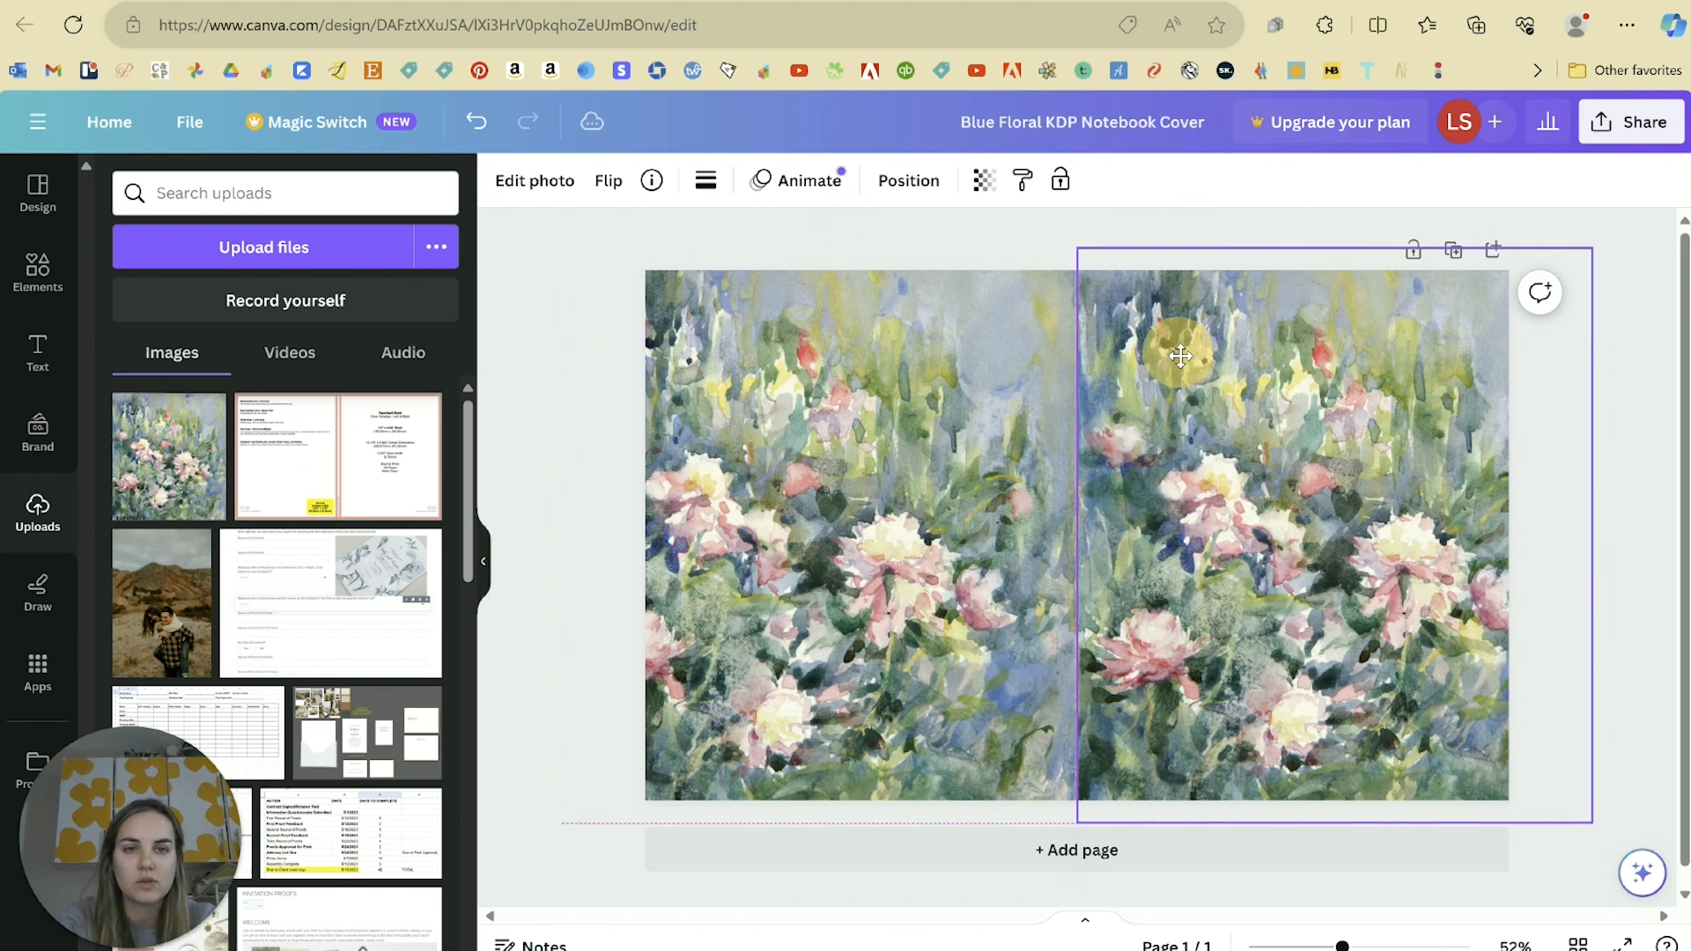
pyautogui.click(999, 231)
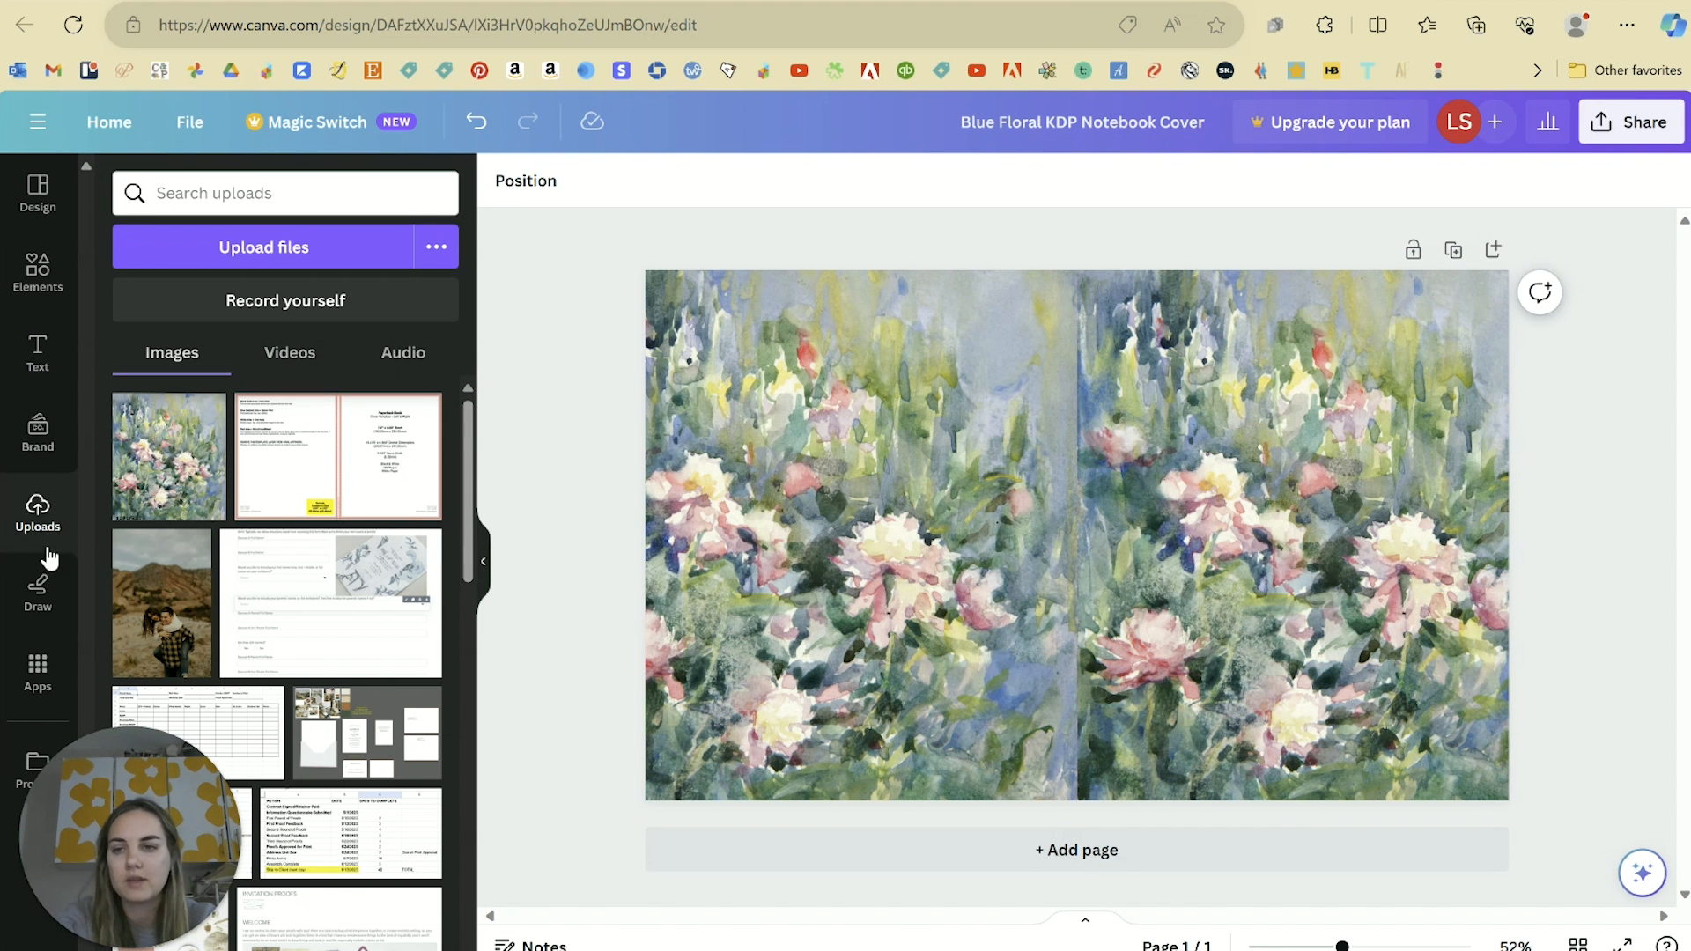
# Step: Search the elements for "rectangle" and add the plain square shape to the cover
pyautogui.click(38, 269)
pyautogui.click(264, 196)
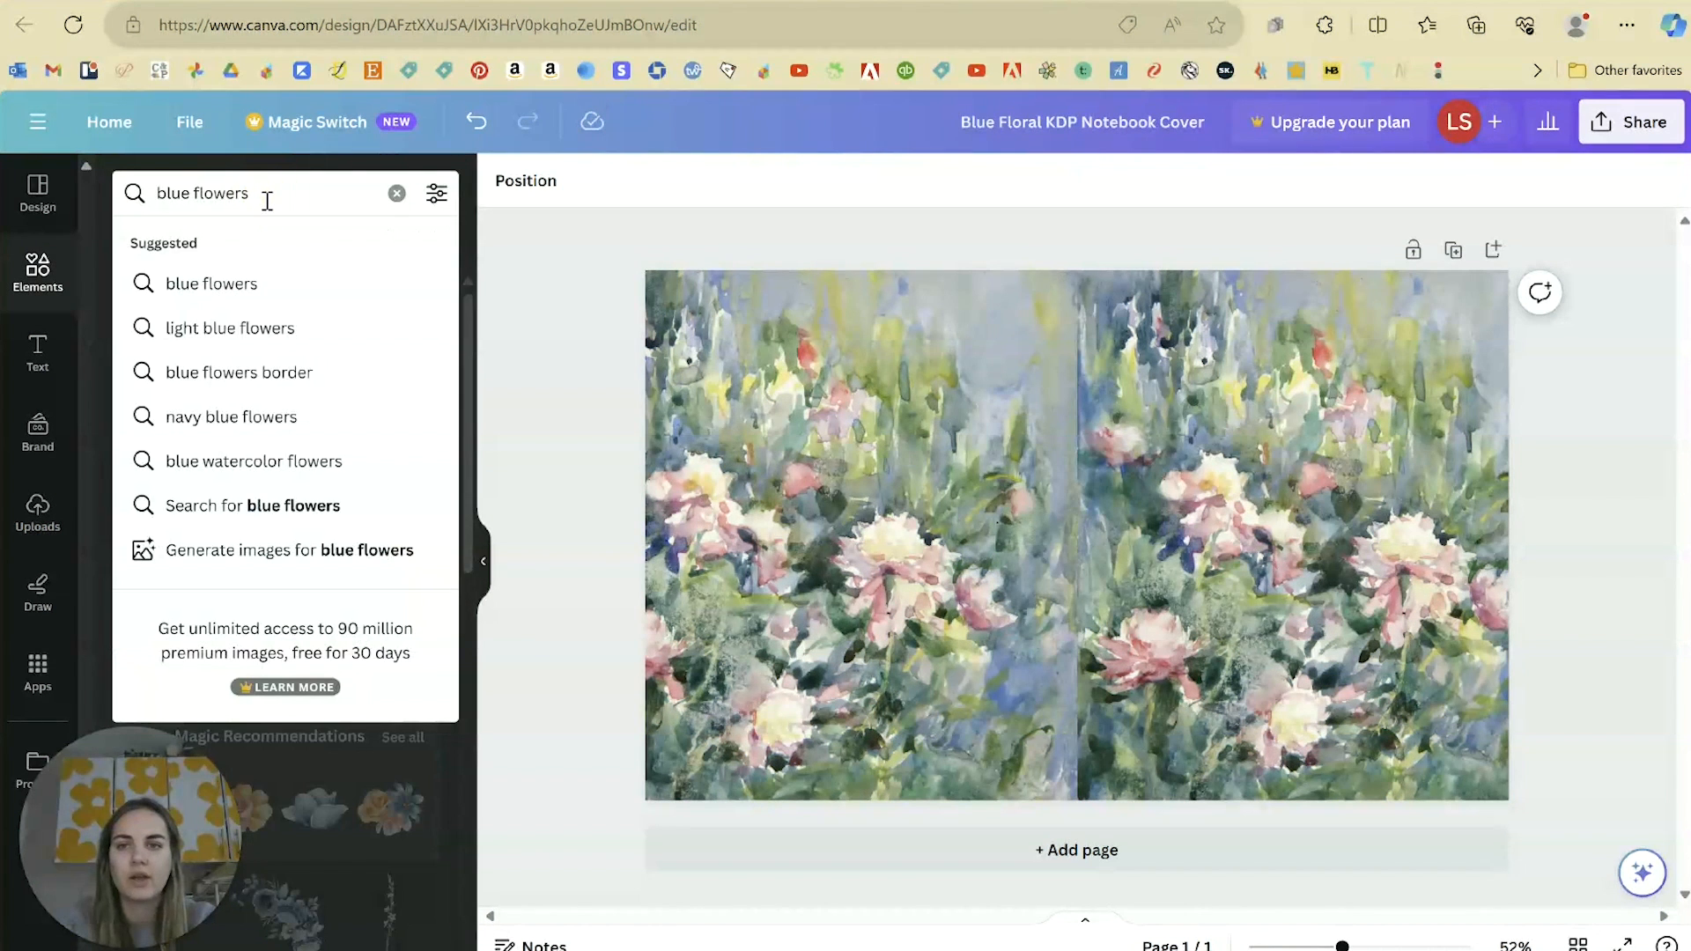
pyautogui.click(397, 194)
pyautogui.write('recta')
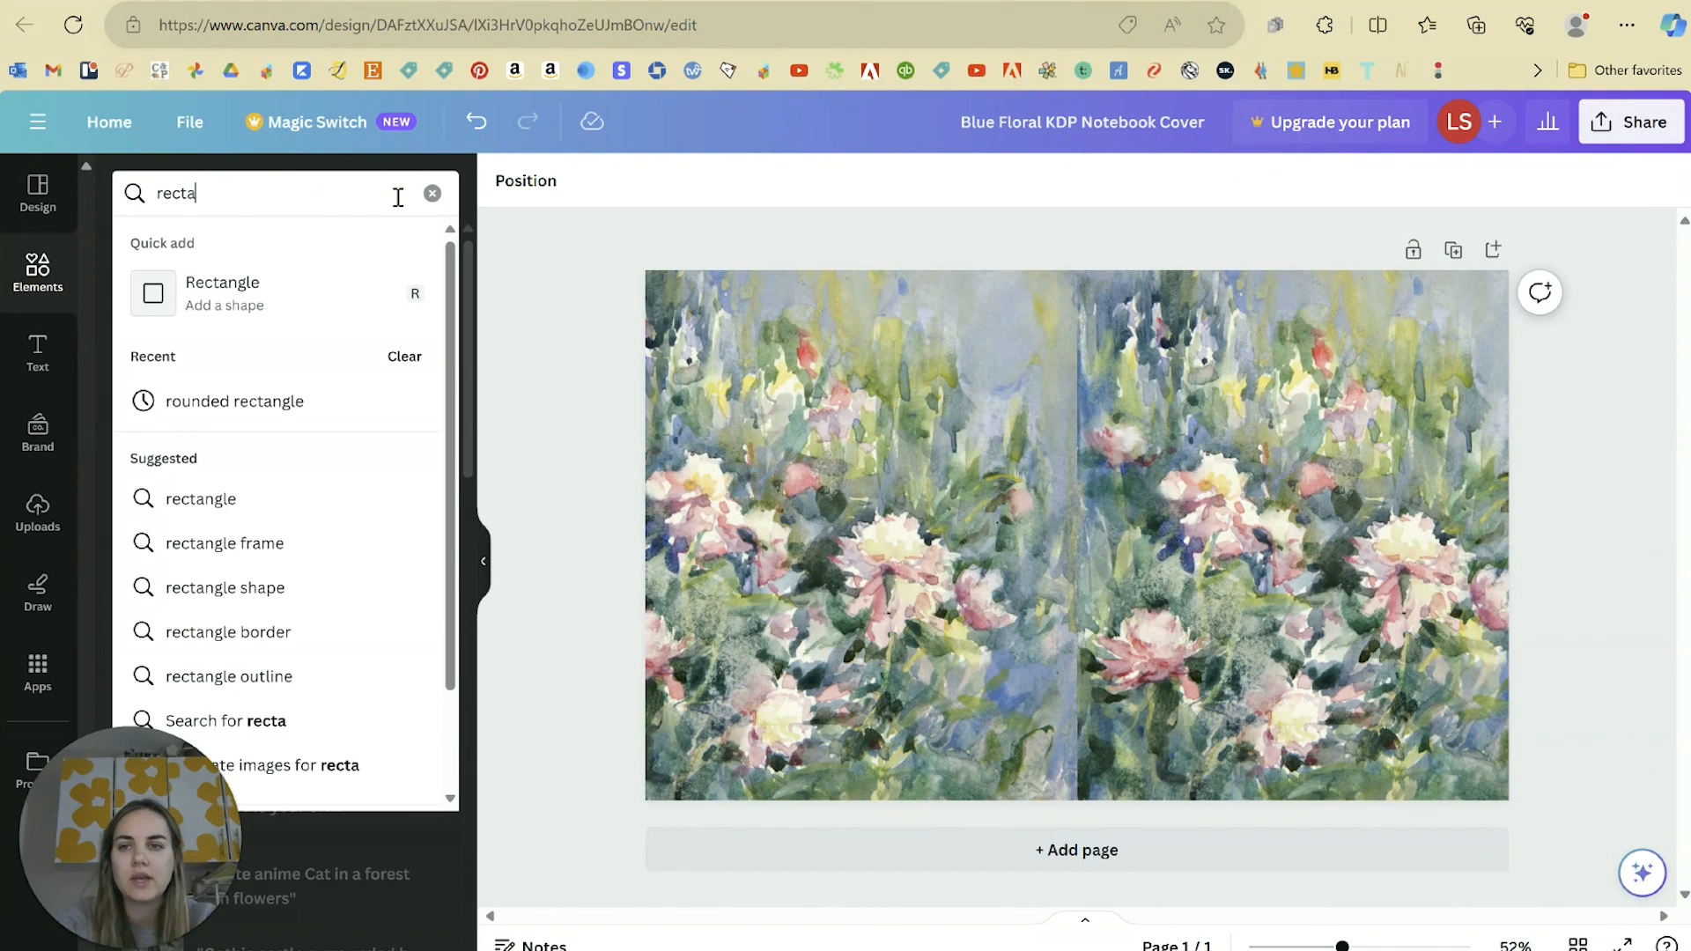
pyautogui.write('ngle')
pyautogui.press('Return')
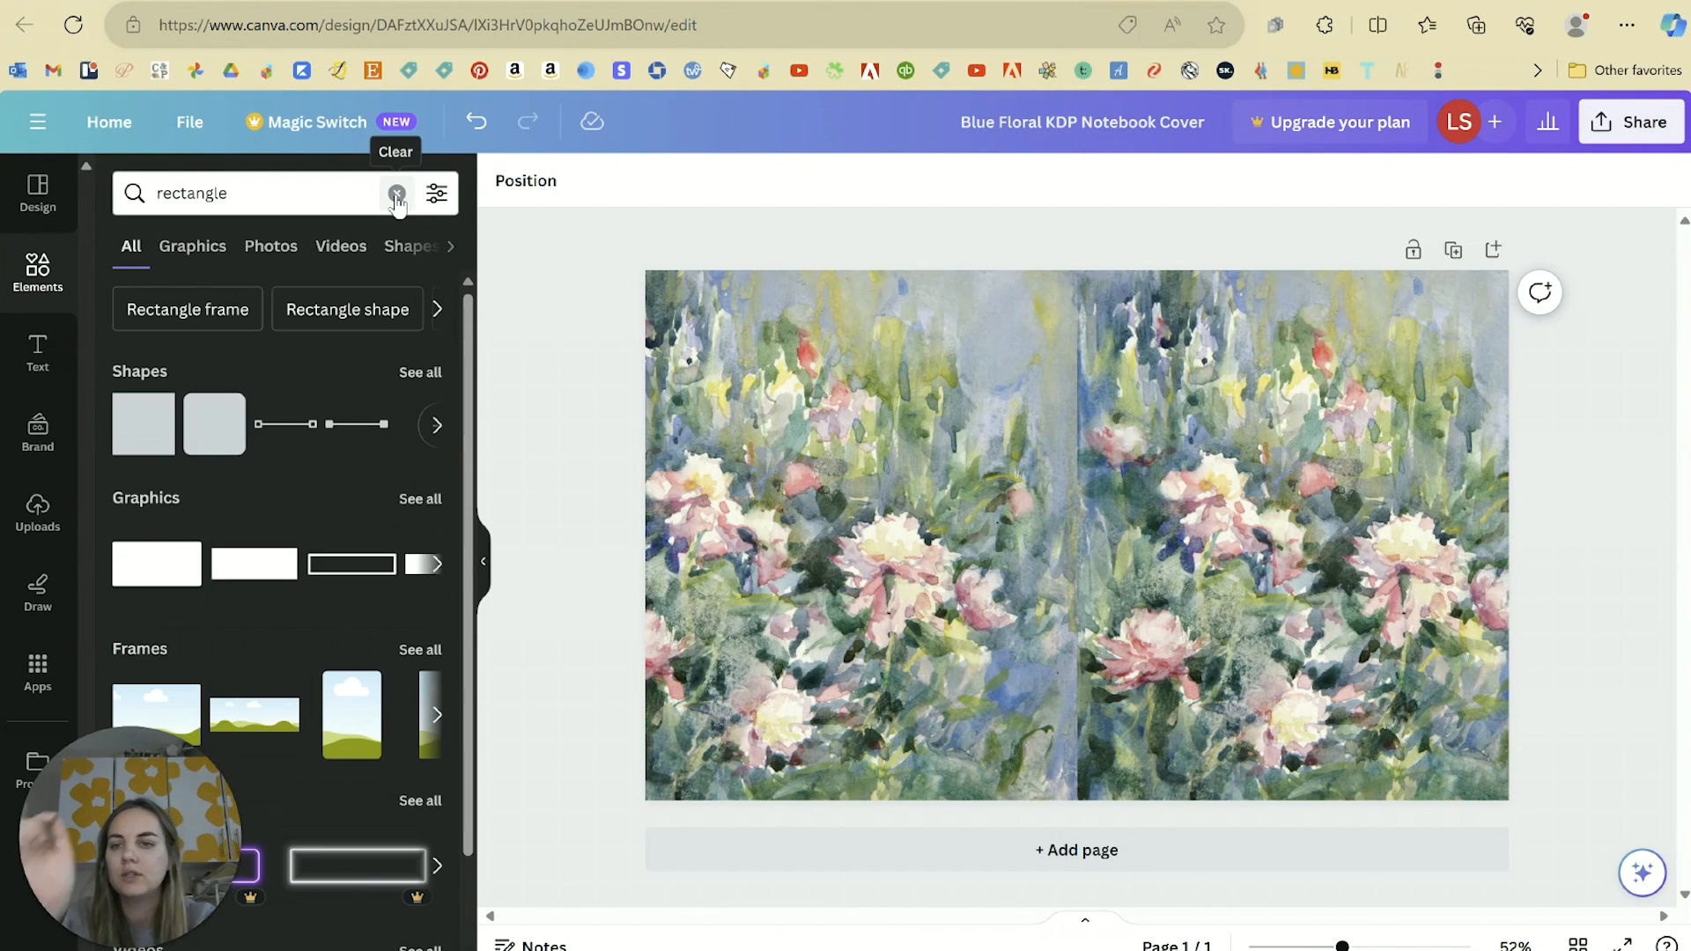
pyautogui.click(143, 424)
# Step: Stretch the shape past the cover's top and bottom edges and narrow it into a centred band over the spine
pyautogui.moveTo(1081, 459); pyautogui.dragTo(1077, 235)
pyautogui.moveTo(1084, 613); pyautogui.dragTo(1089, 824)
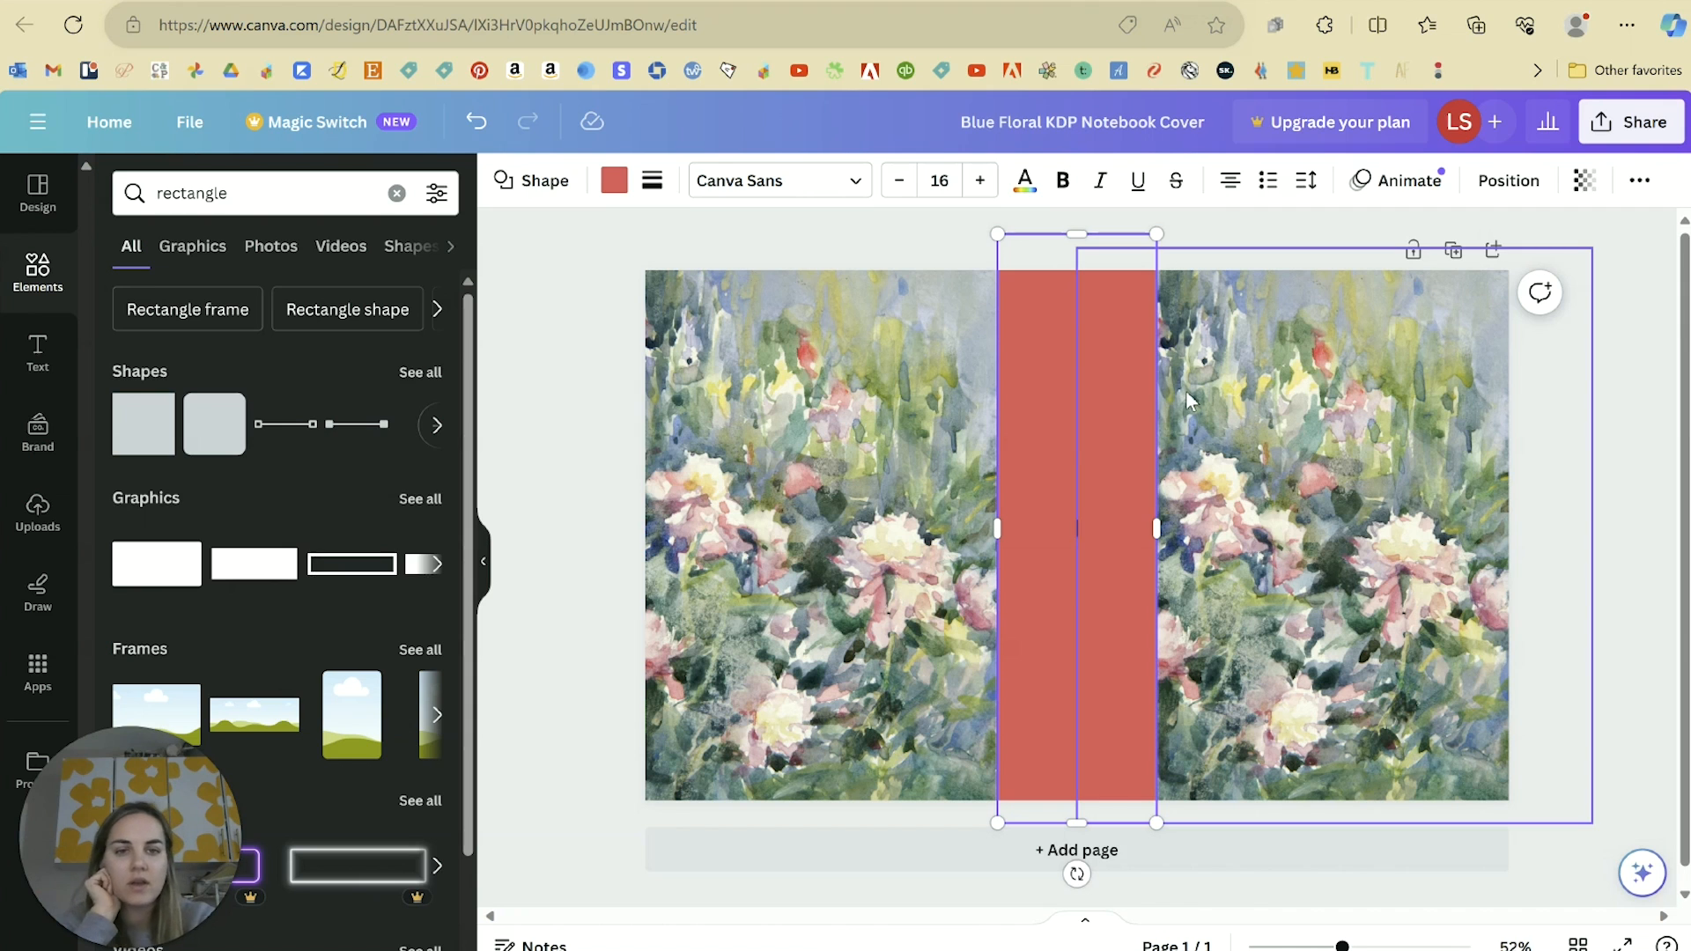
pyautogui.moveTo(1165, 533); pyautogui.dragTo(1120, 528)
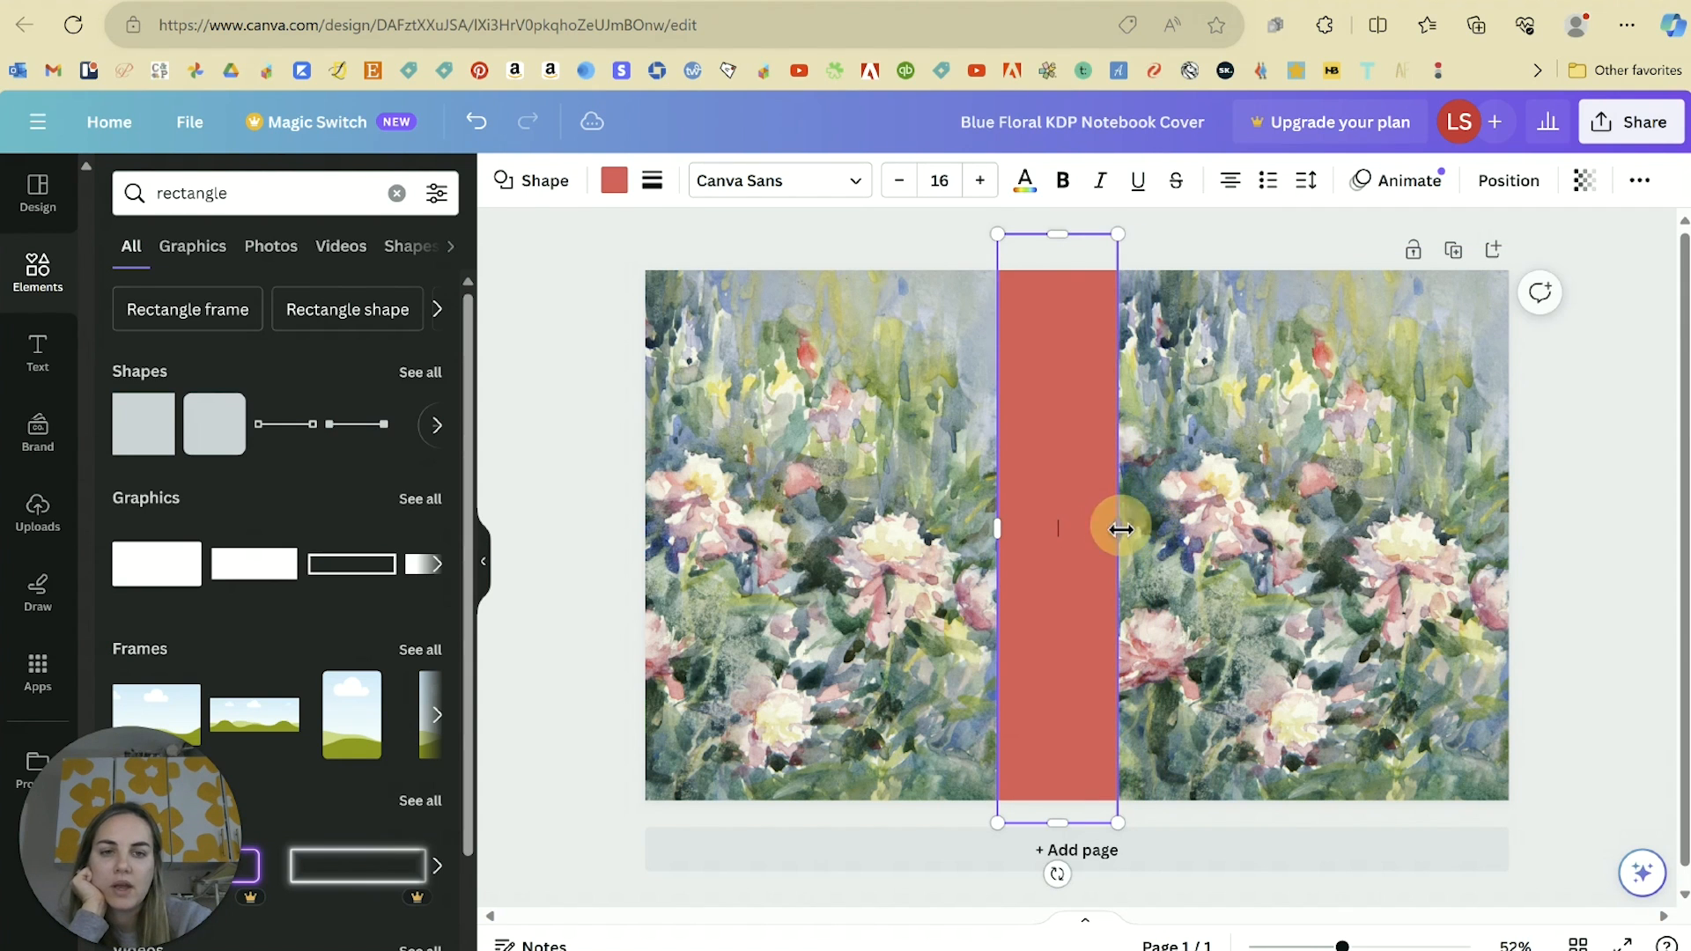
pyautogui.moveTo(1054, 367)
pyautogui.mouseDown()
pyautogui.moveTo(1182, 359)
pyautogui.moveTo(1076, 378)
pyautogui.mouseUp()
pyautogui.moveTo(1019, 544); pyautogui.dragTo(1035, 540)
pyautogui.moveTo(1103, 468); pyautogui.dragTo(1091, 467)
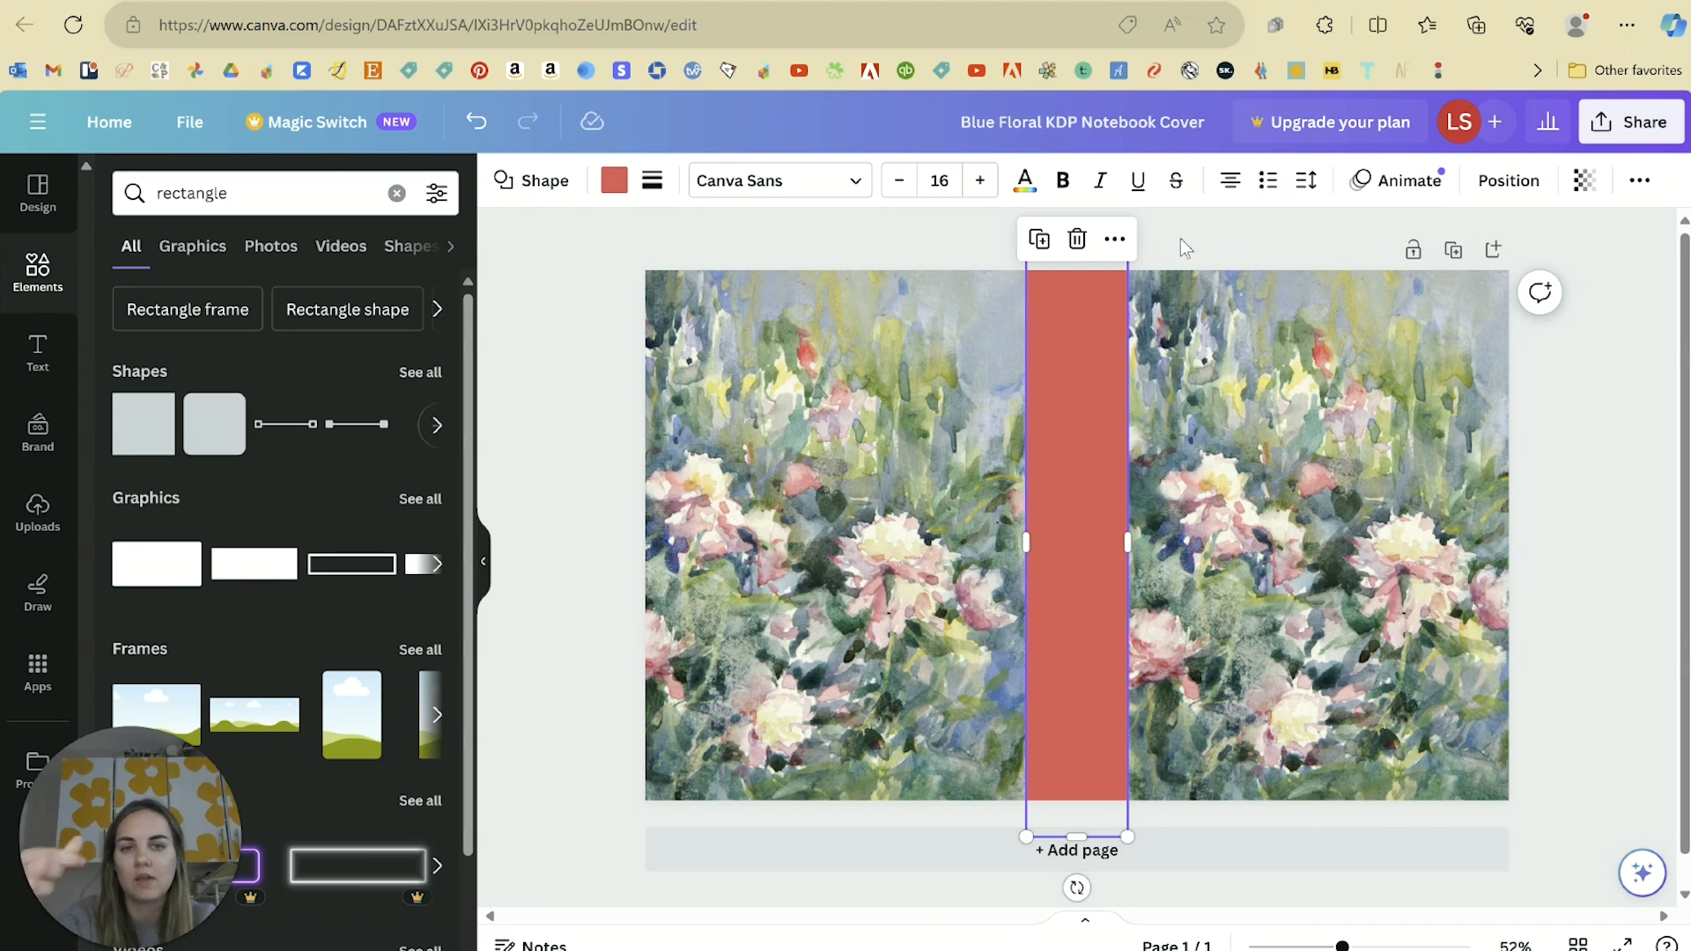
pyautogui.moveTo(1138, 547); pyautogui.dragTo(1091, 506)
pyautogui.click(1095, 499)
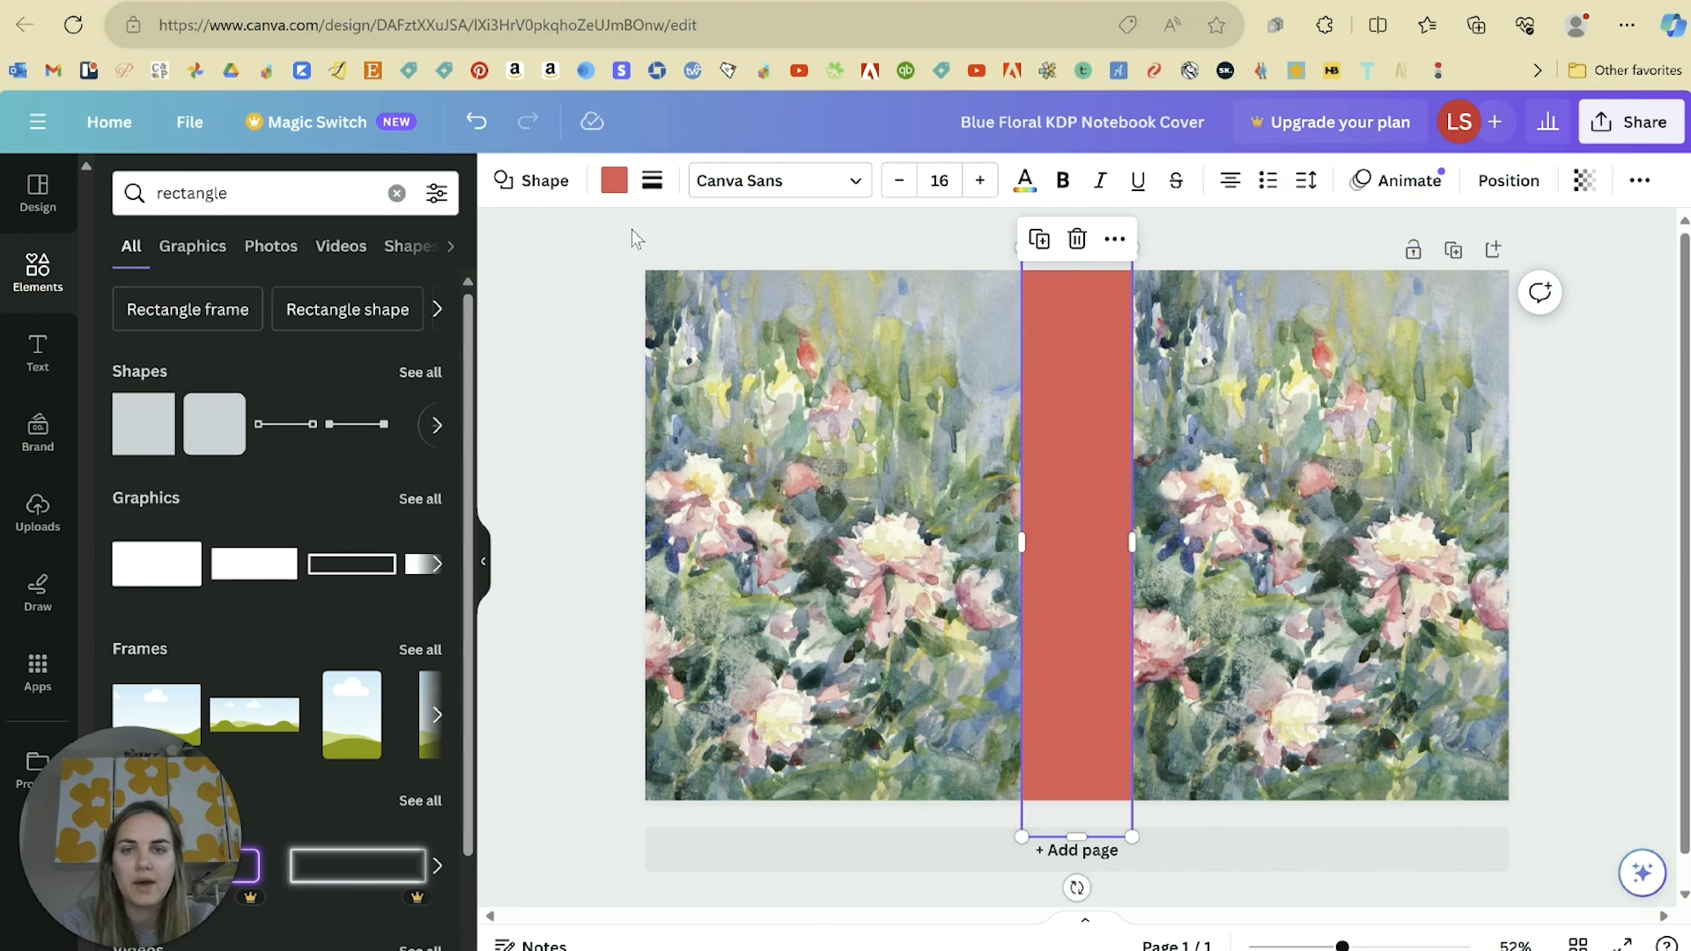
# Step: Try a grey-blue and a mauve sampled from the painting as the spine band's fill colour
pyautogui.click(613, 186)
pyautogui.scroll(-4, 364, 627)
pyautogui.scroll(4, 364, 627)
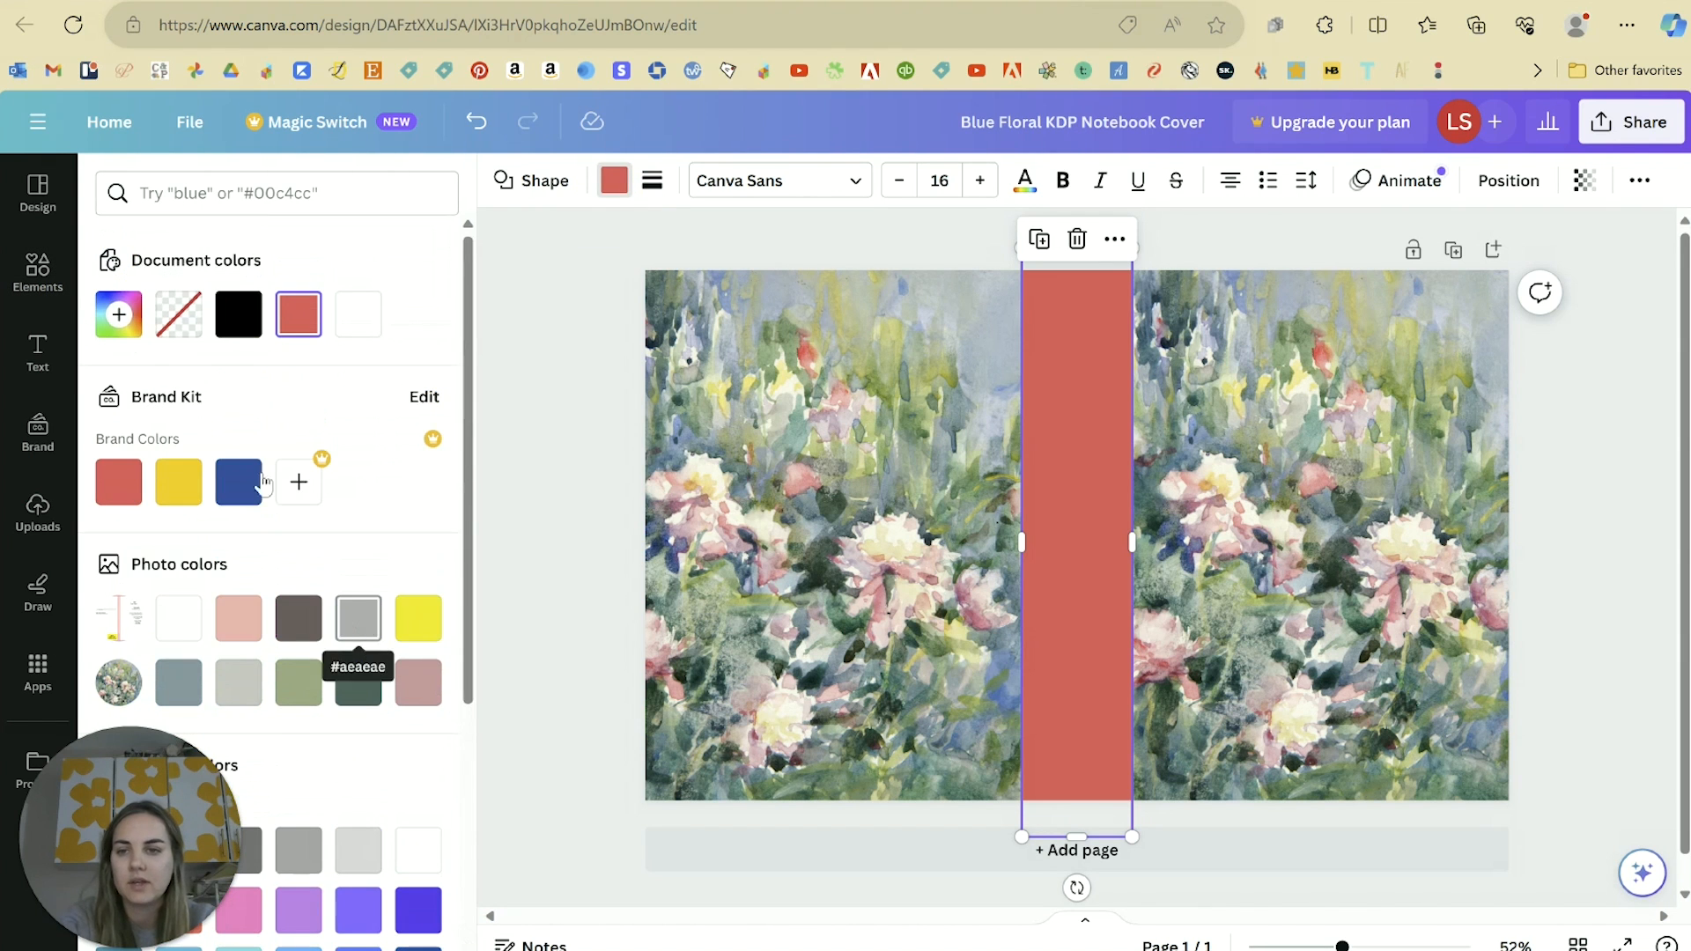
pyautogui.click(119, 315)
pyautogui.click(404, 597)
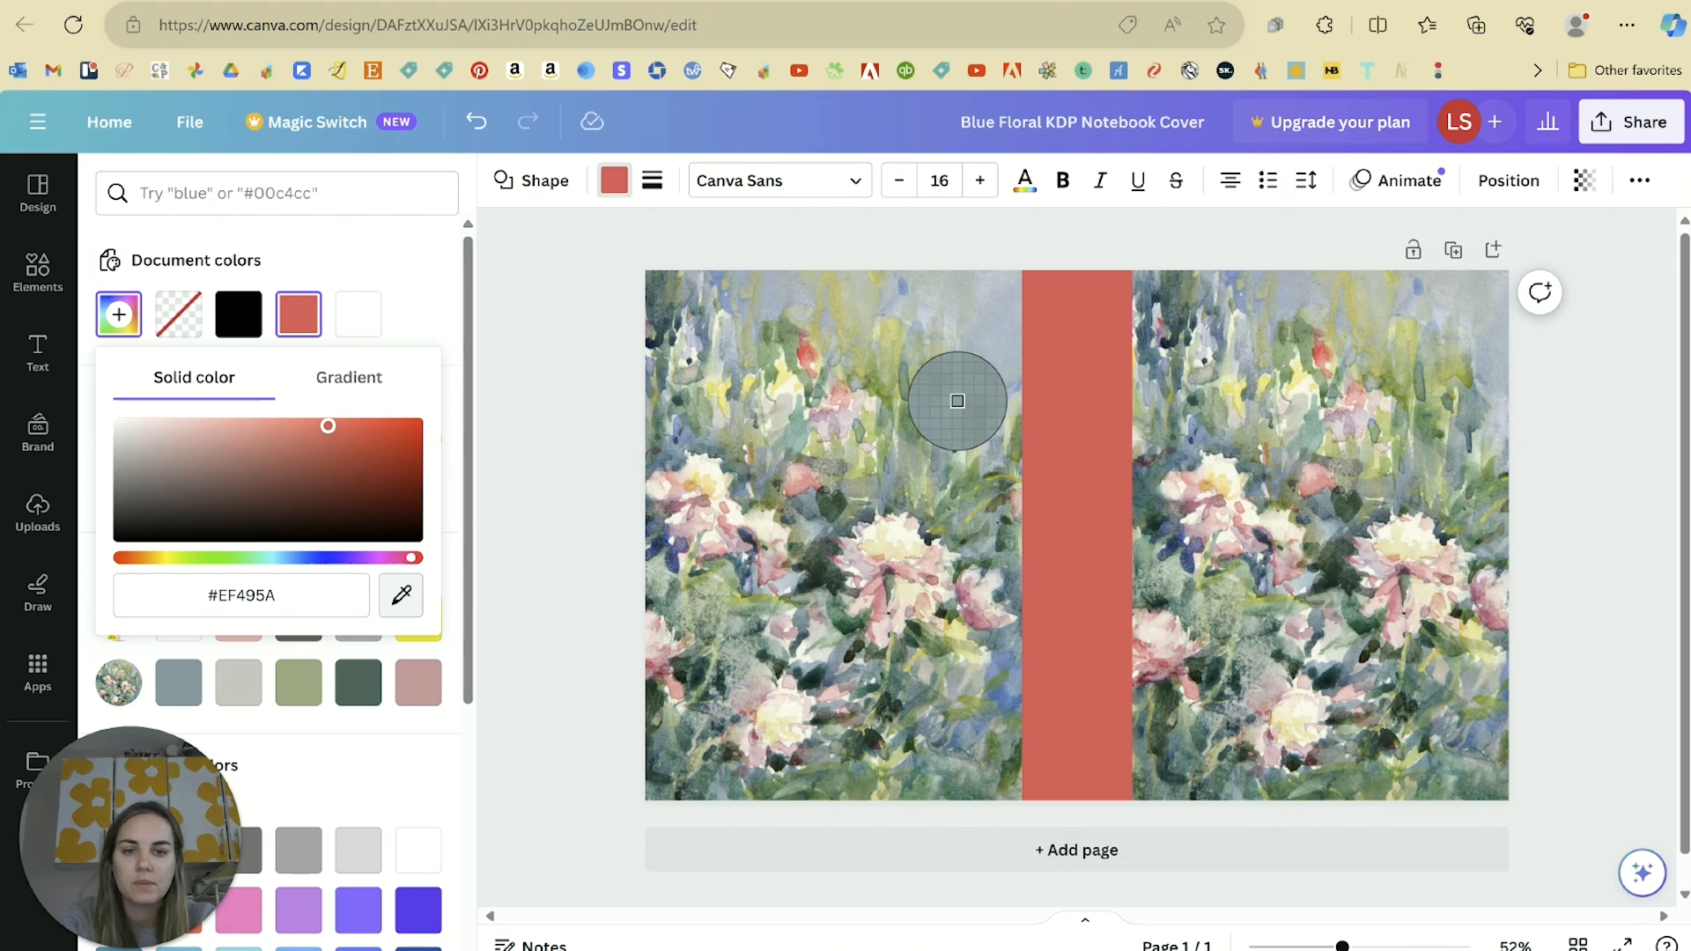
pyautogui.click(987, 667)
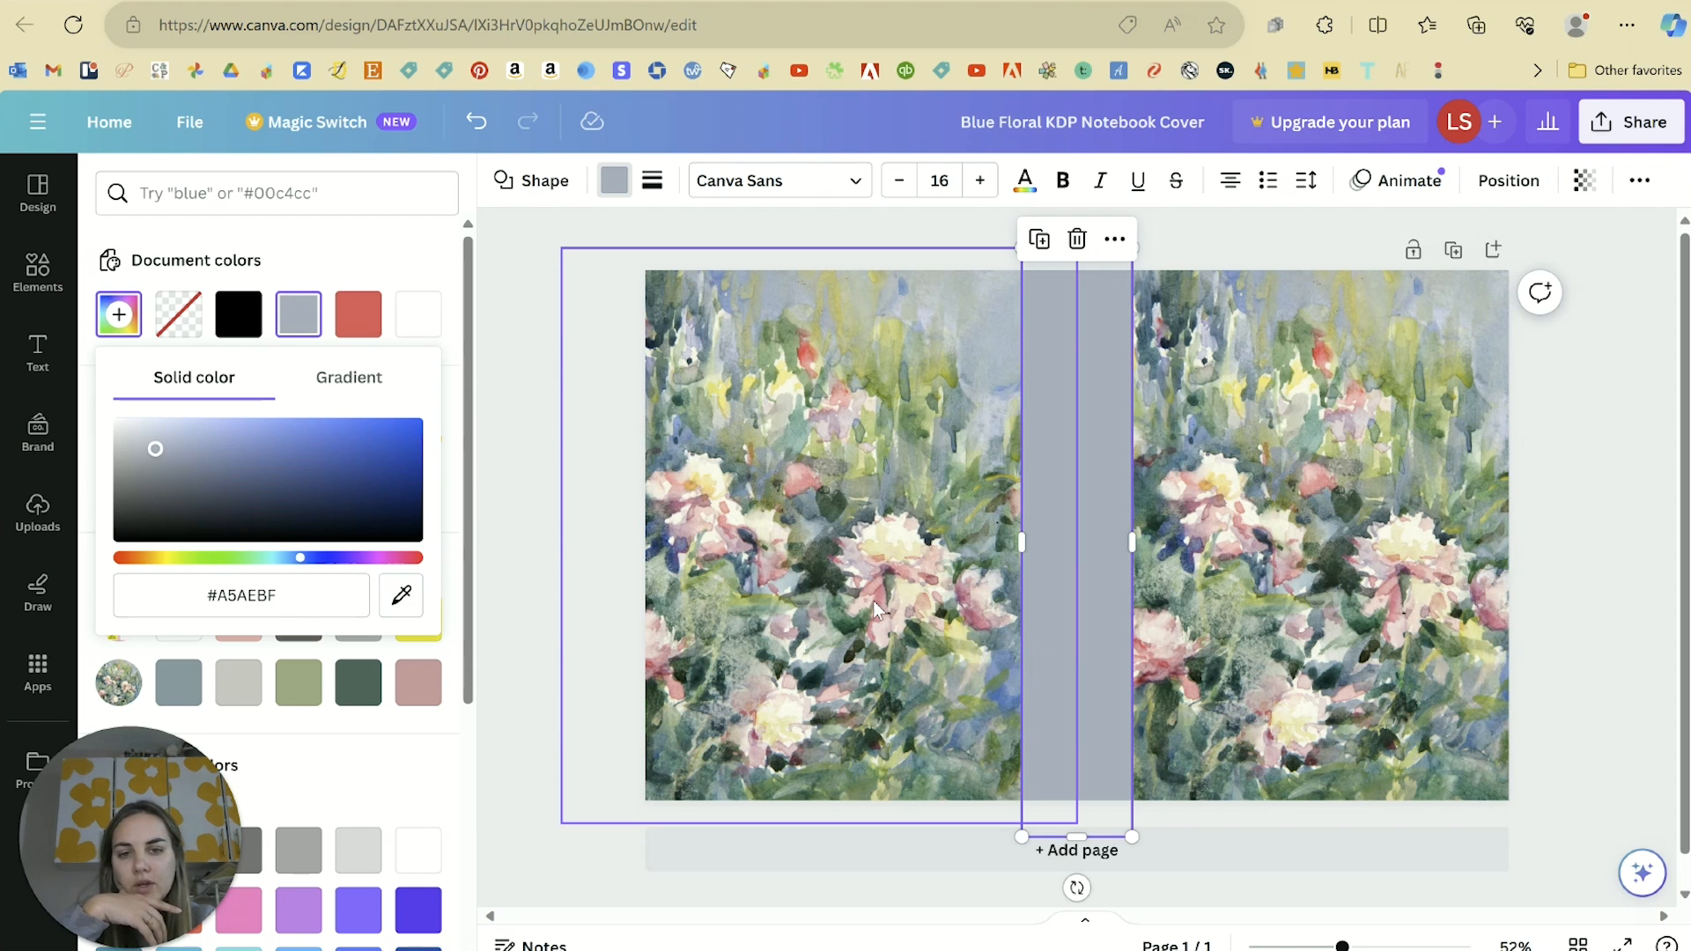
pyautogui.click(401, 595)
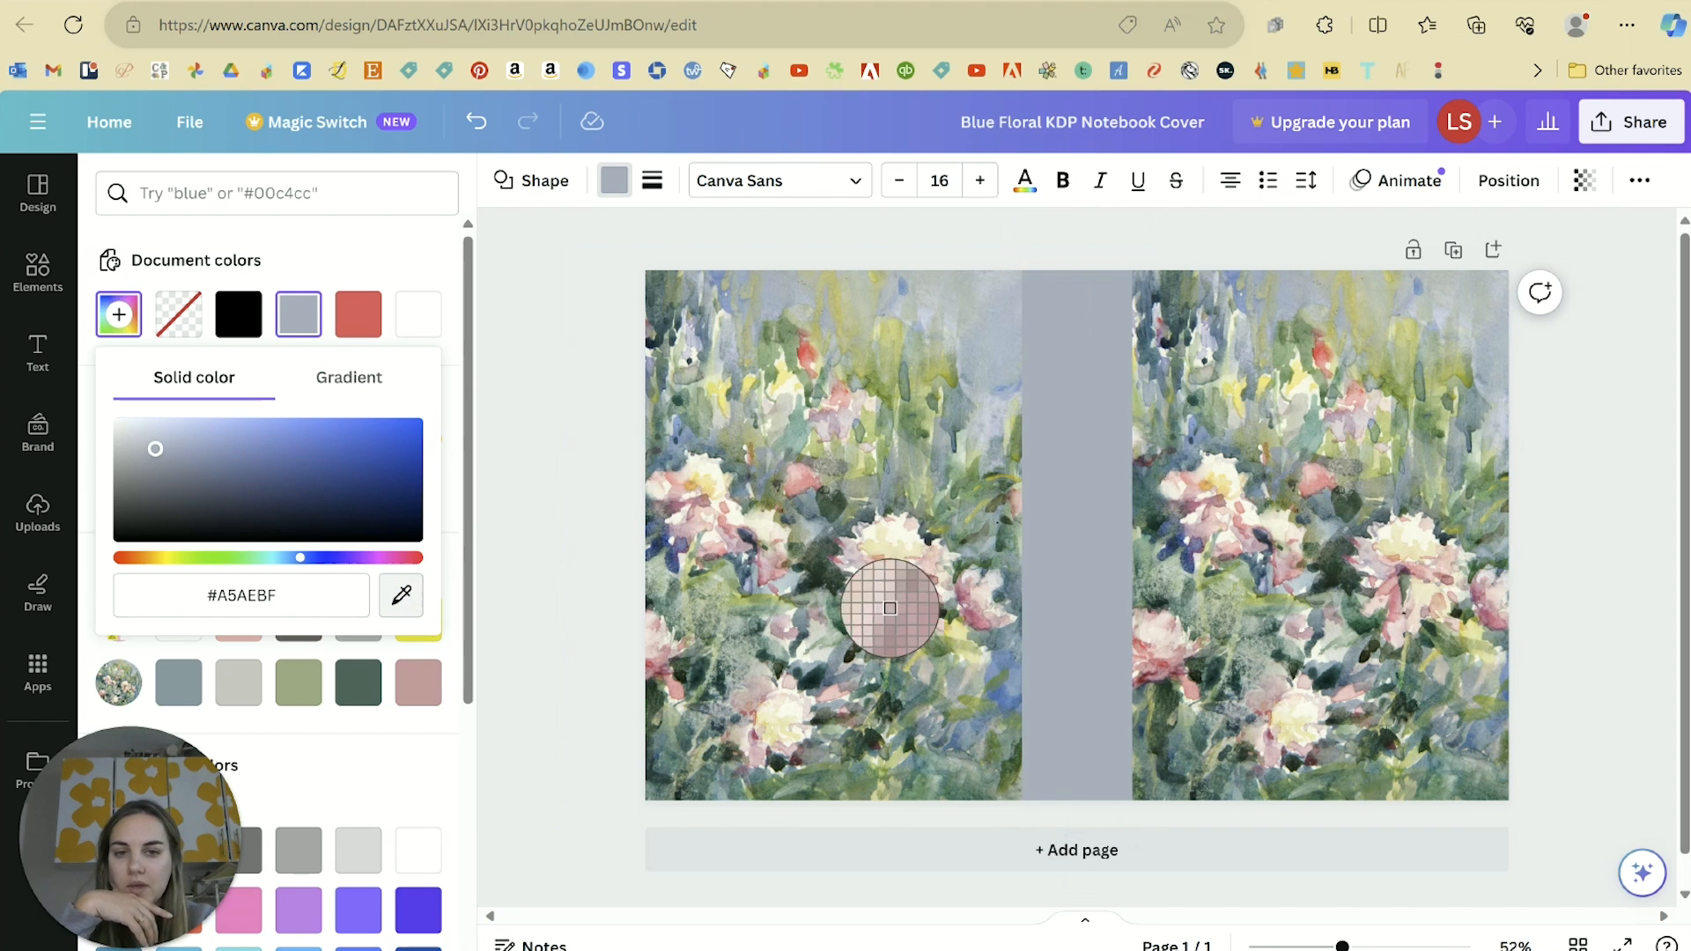
pyautogui.click(876, 604)
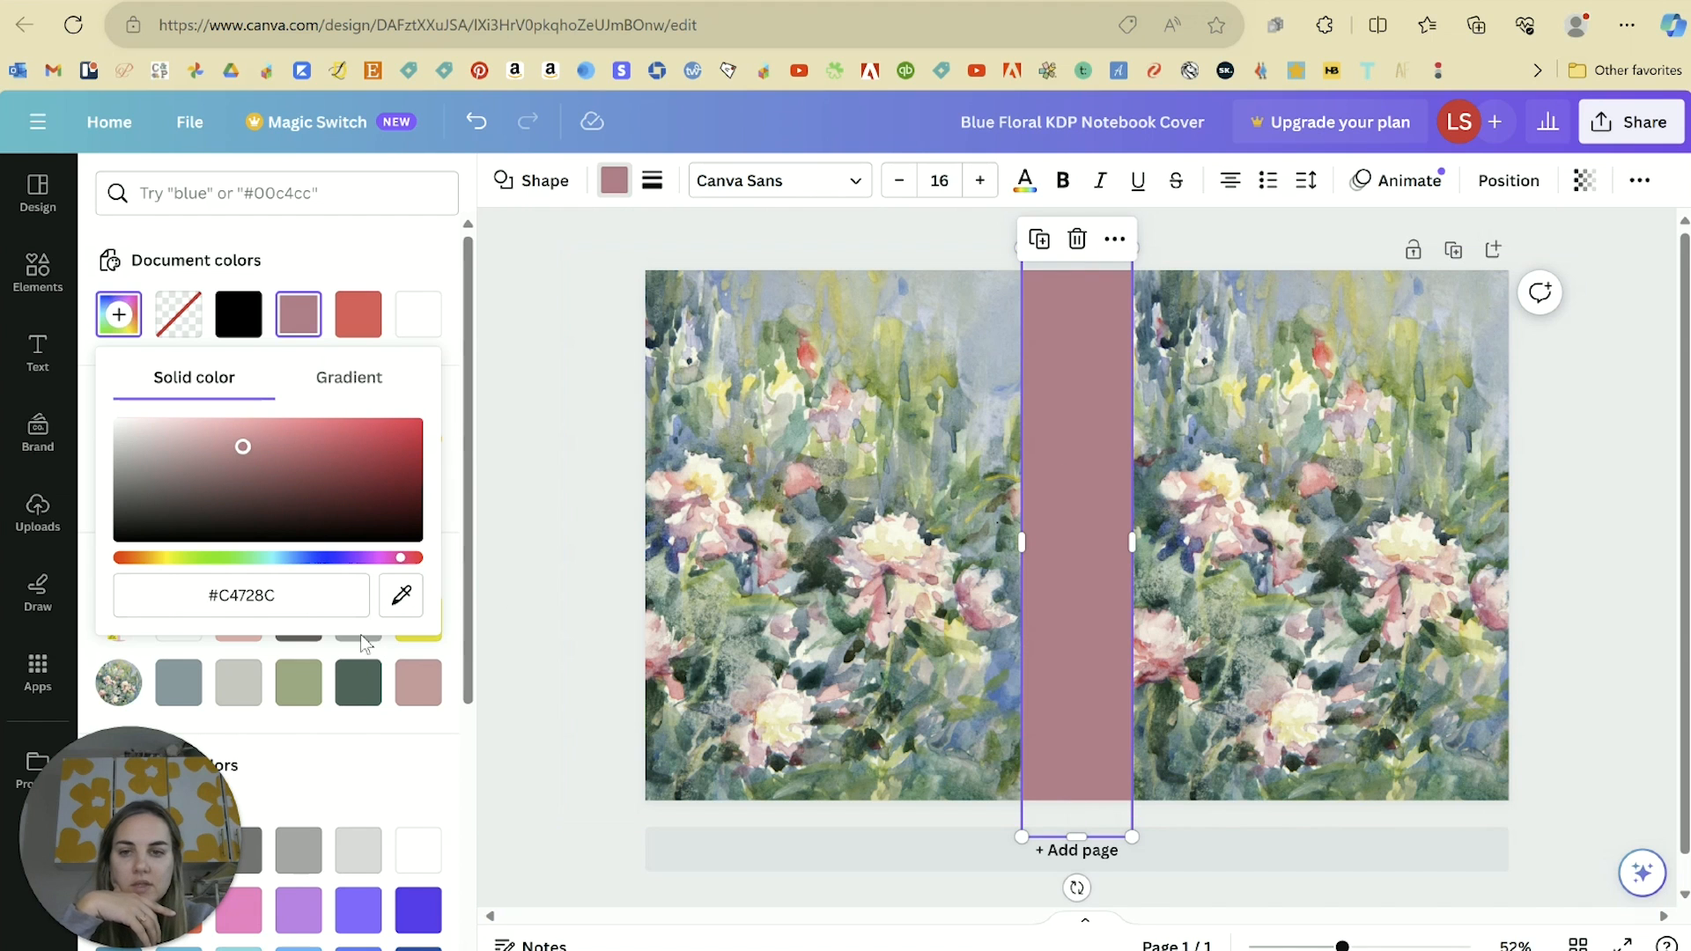
# Step: Fill the spine band with the pink #D2898E sampled from the painting's flowers, and lighten it slightly
pyautogui.click(401, 595)
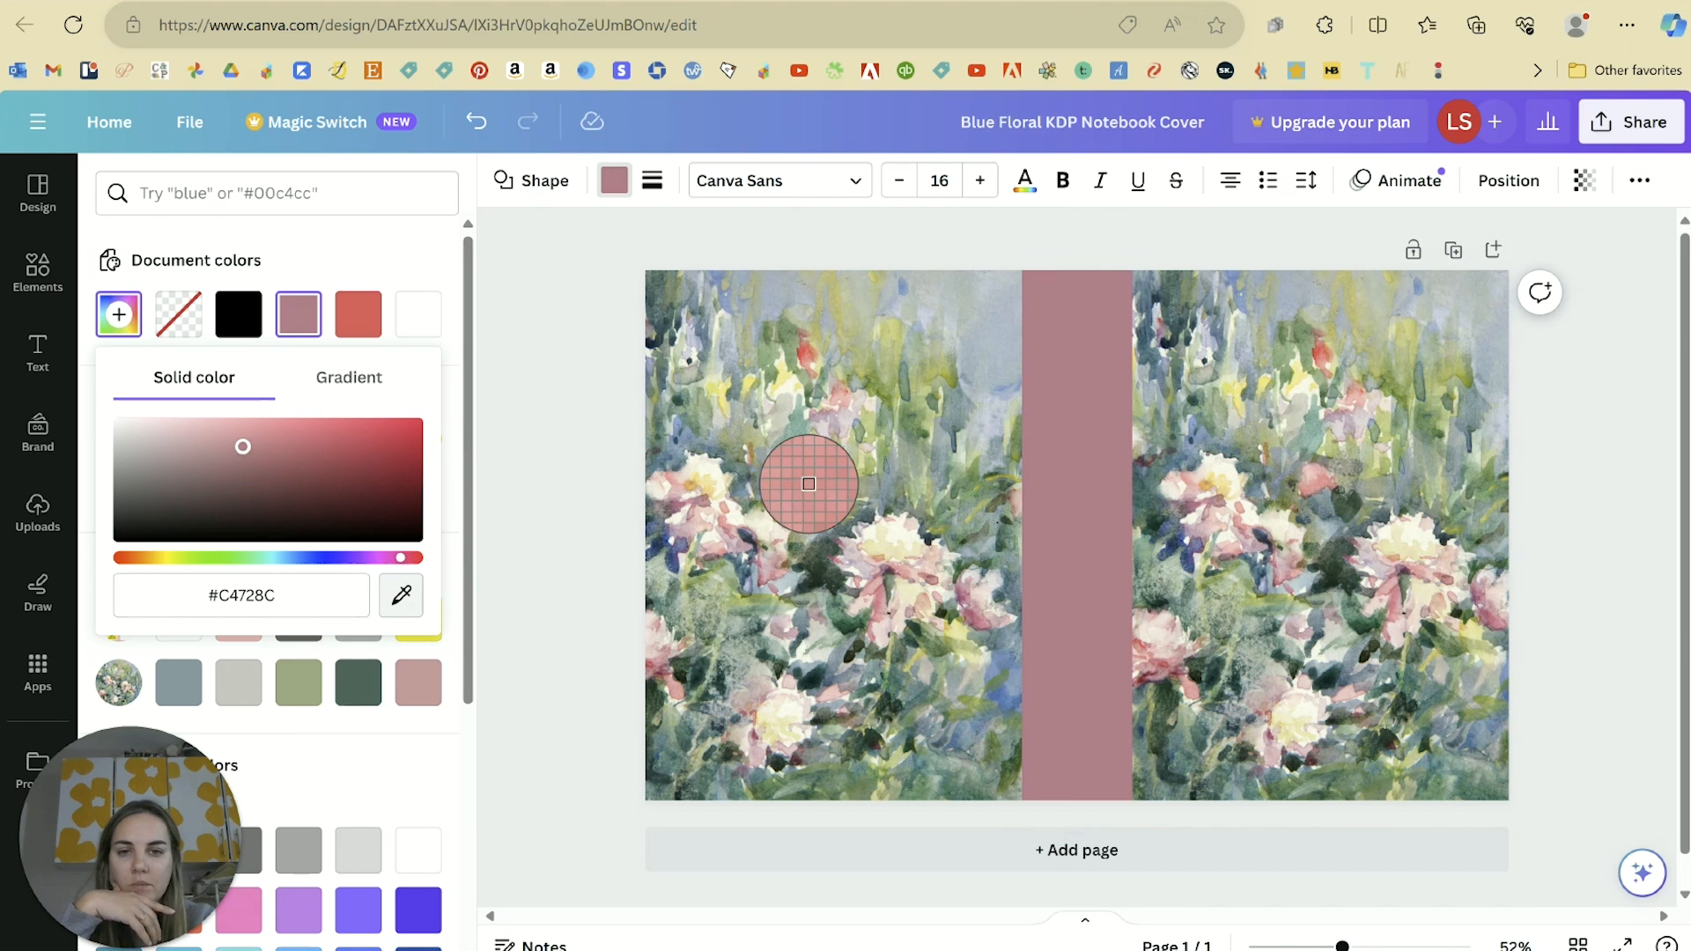
pyautogui.click(809, 483)
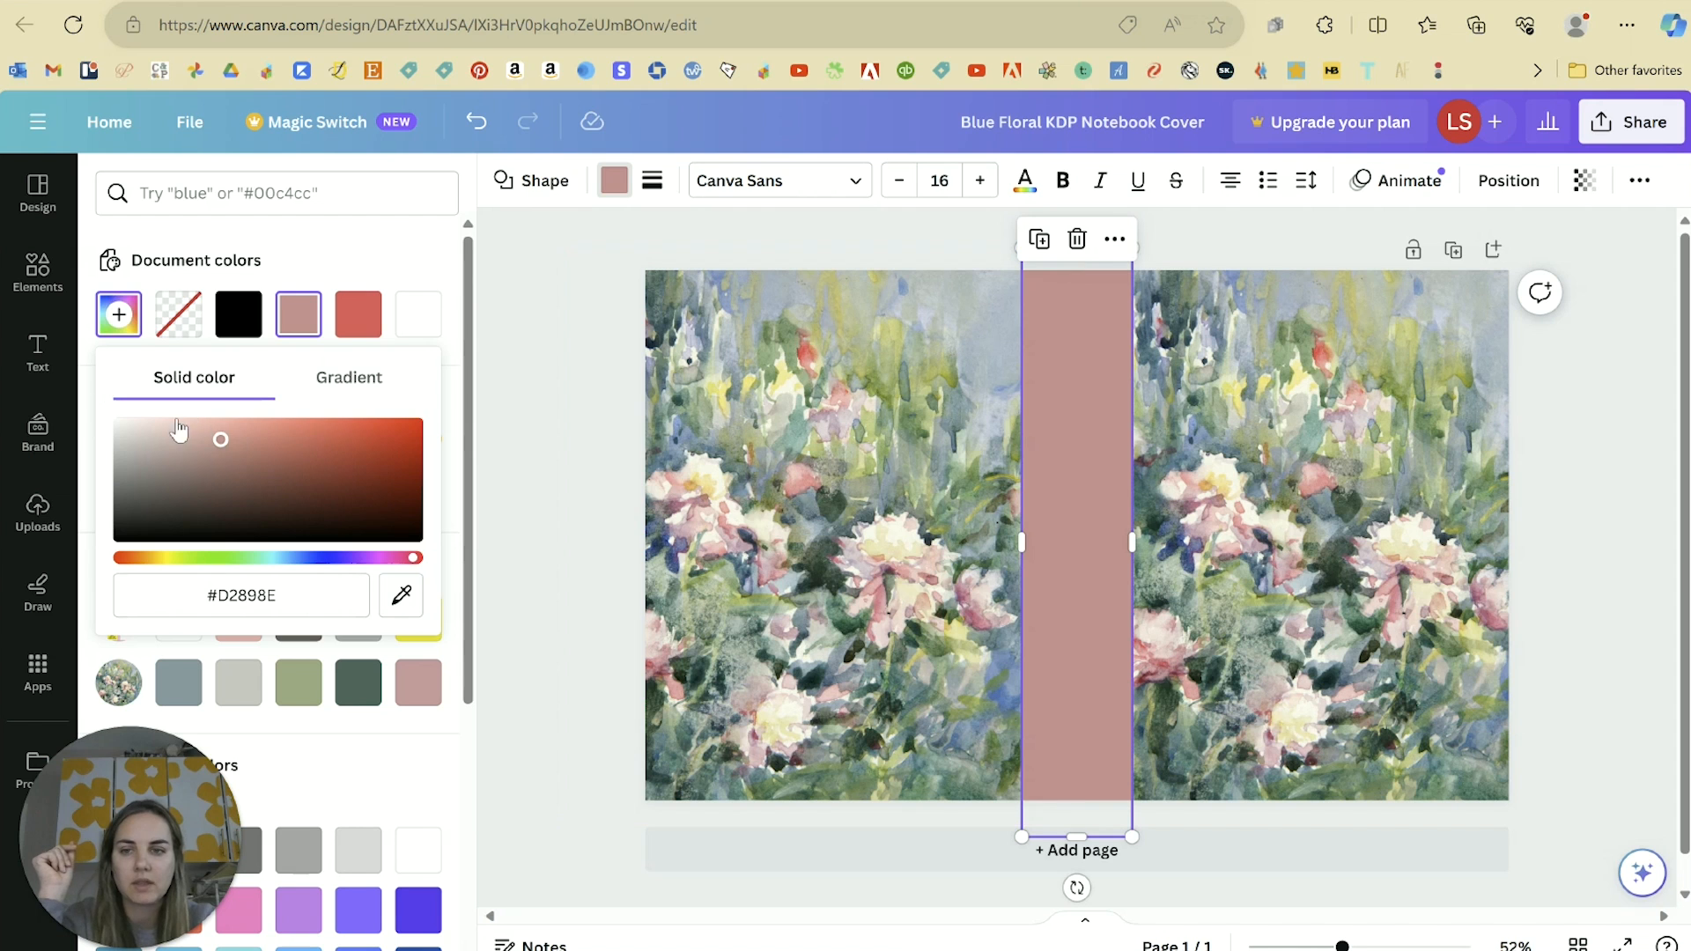
pyautogui.moveTo(223, 438); pyautogui.dragTo(226, 432)
pyautogui.click(529, 385)
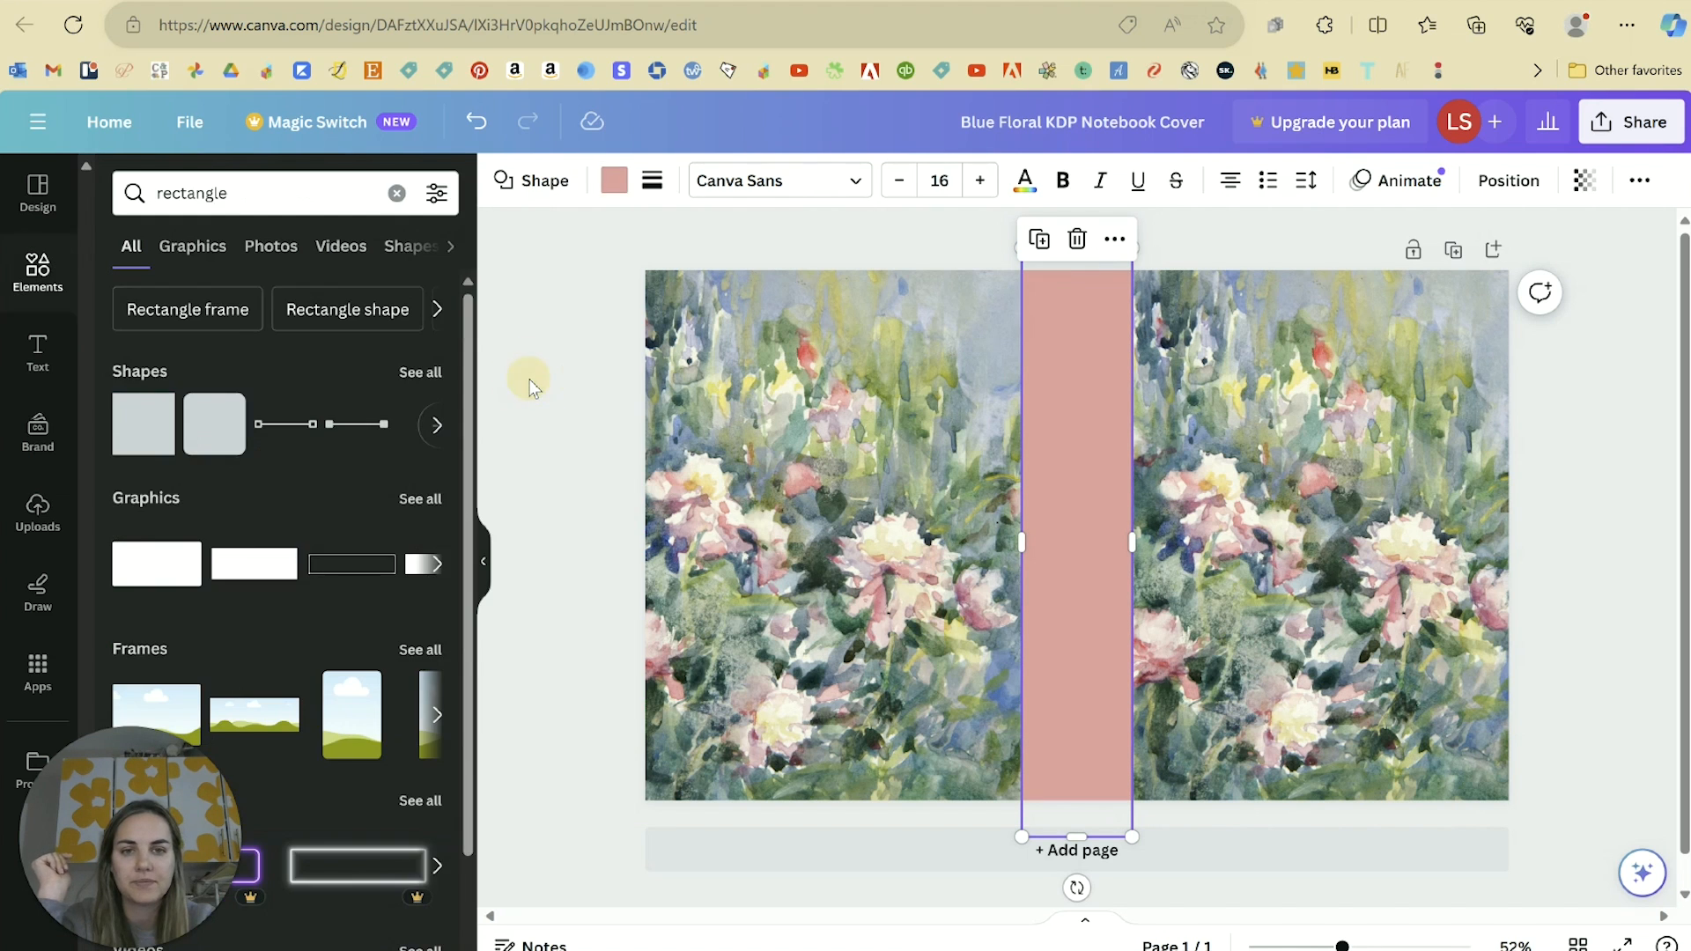
pyautogui.click(529, 386)
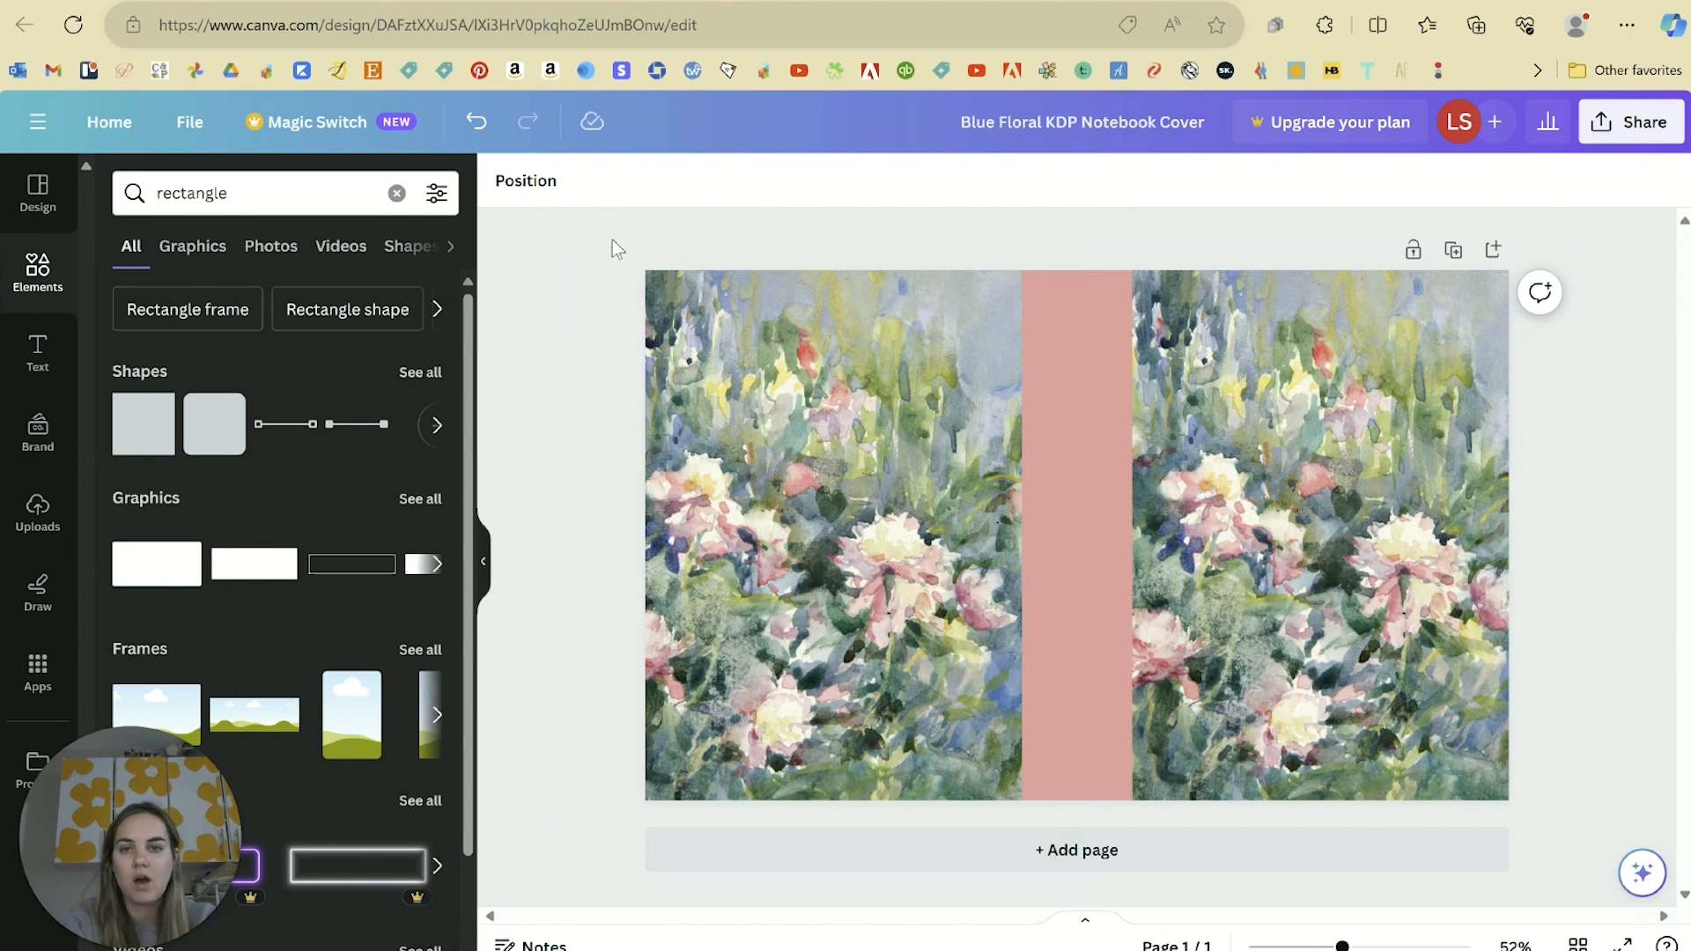
# Step: Lock both floral paintings and the pink spine band in place together
pyautogui.moveTo(641, 249); pyautogui.dragTo(1389, 658)
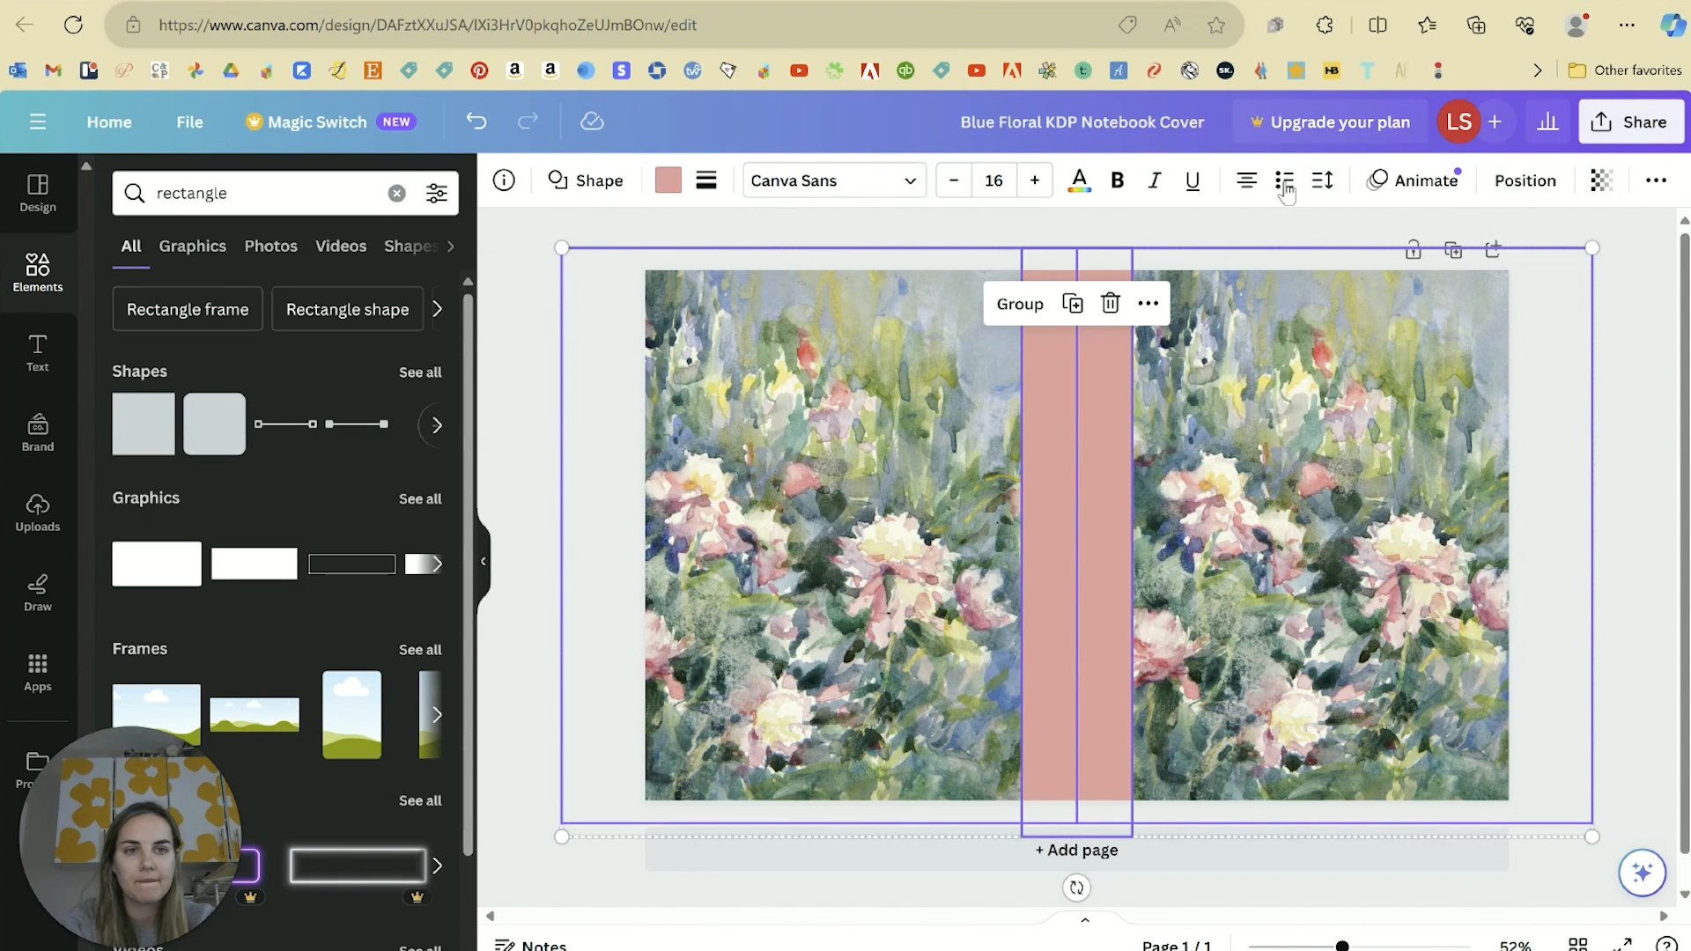
pyautogui.click(1652, 187)
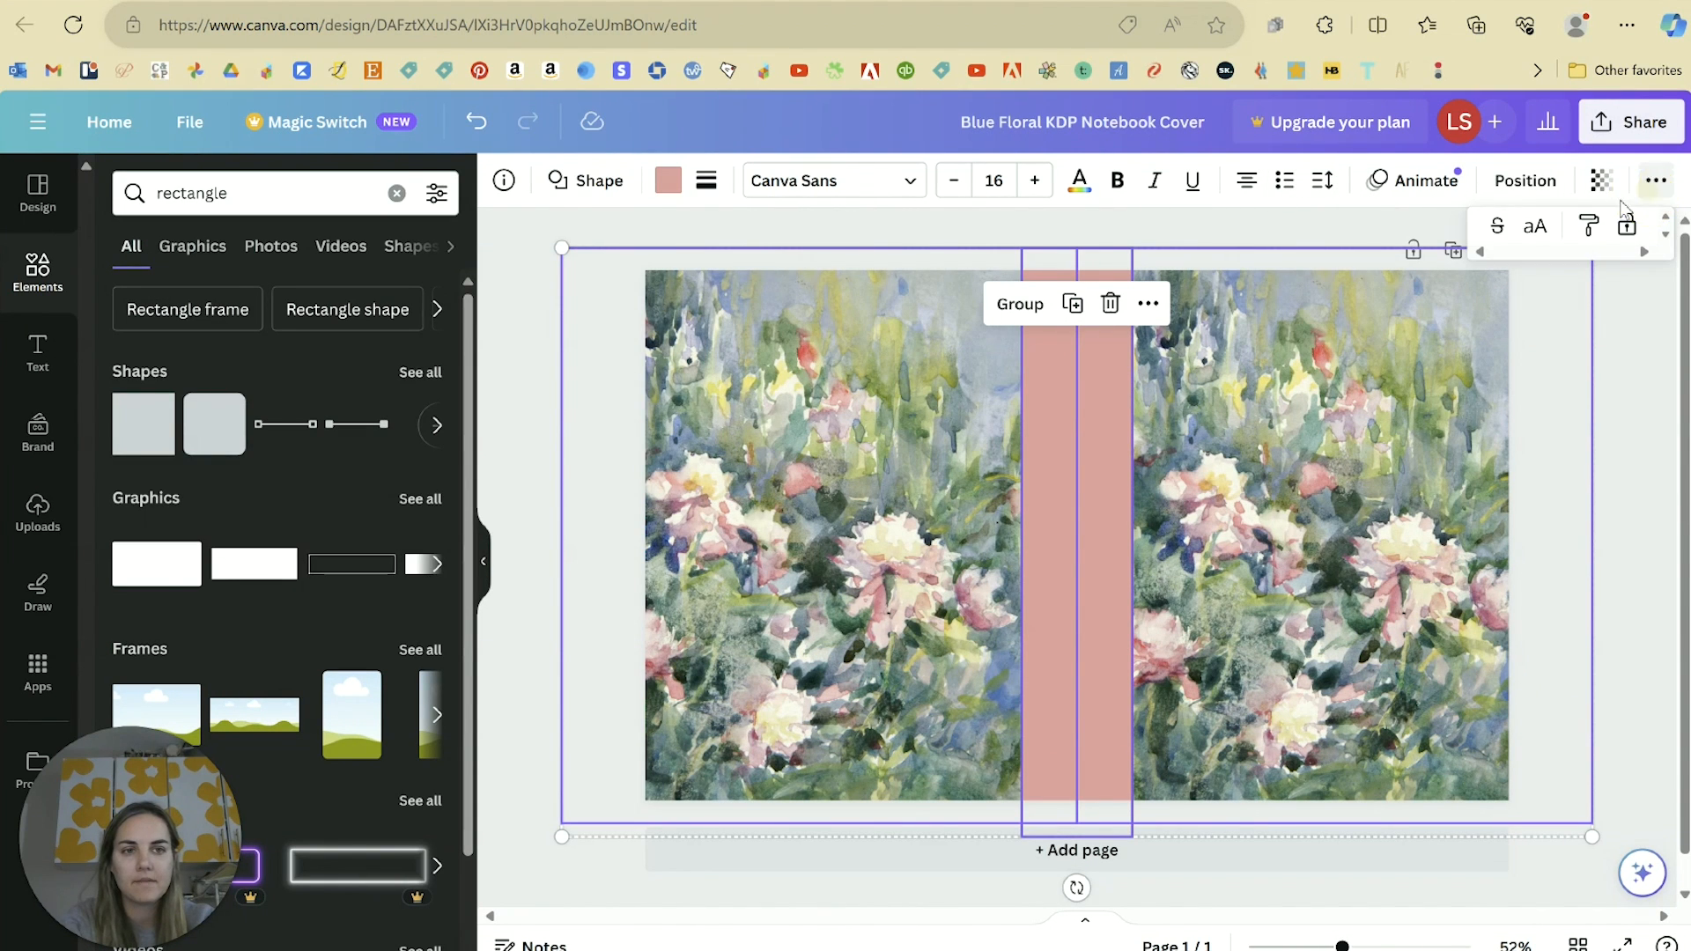
pyautogui.click(1627, 226)
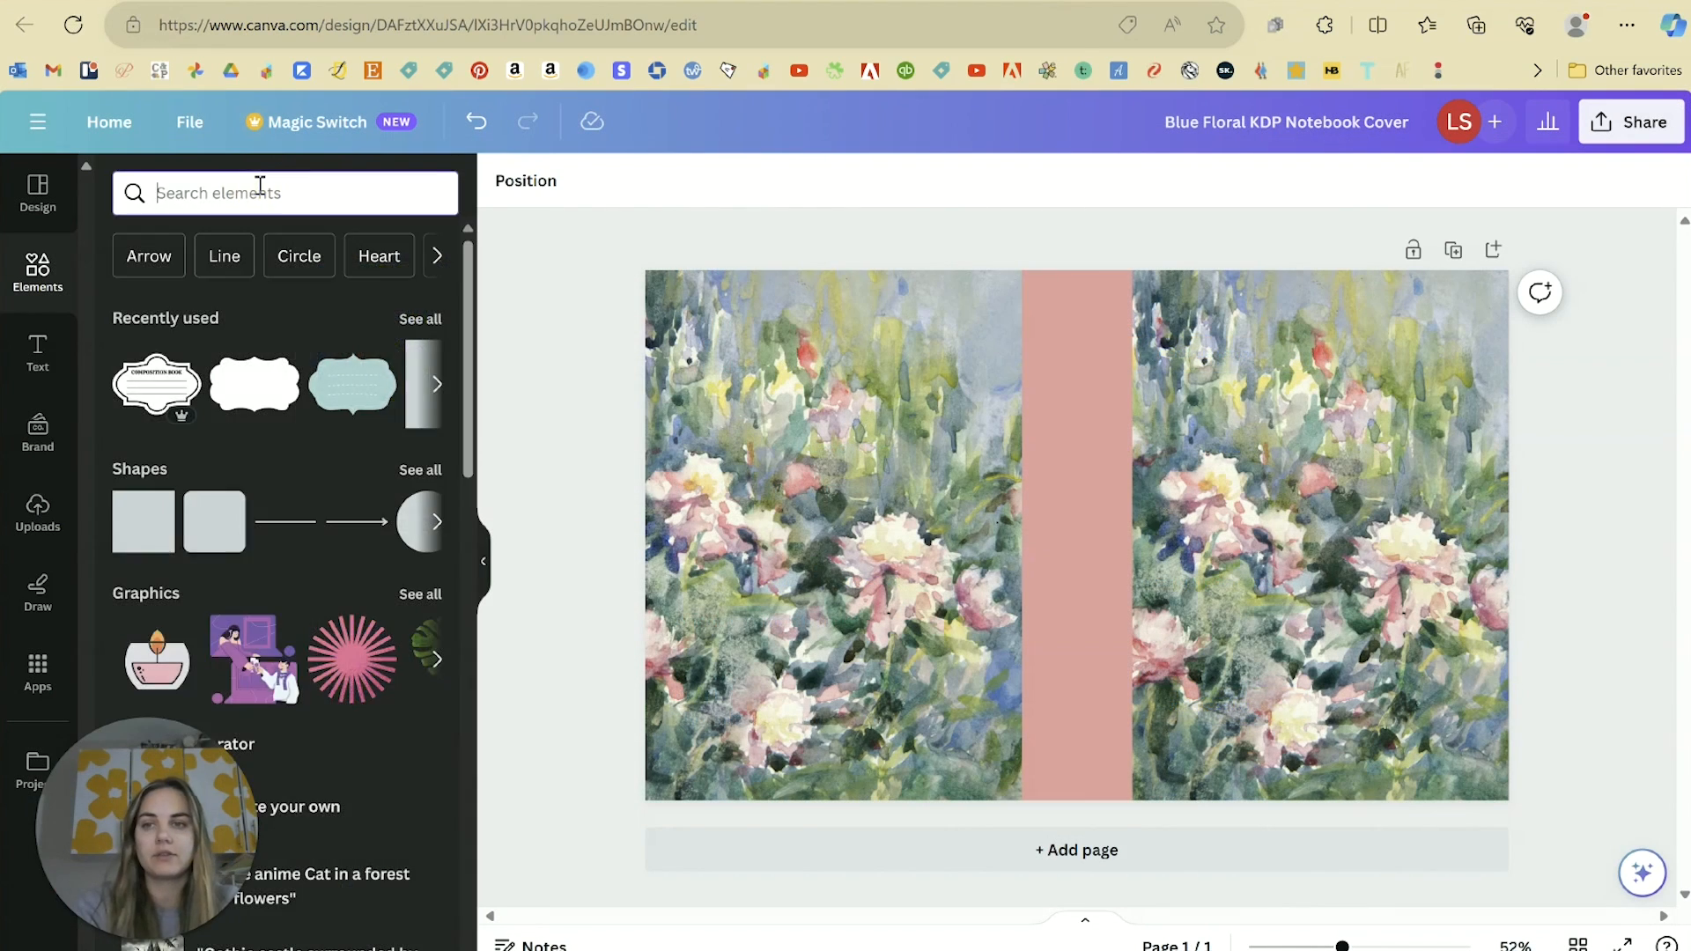
# Step: Find a lined label with notched corners among the "composition notebook label" graphics, and place it at reduced size on the upper front cover
pyautogui.write('composti')
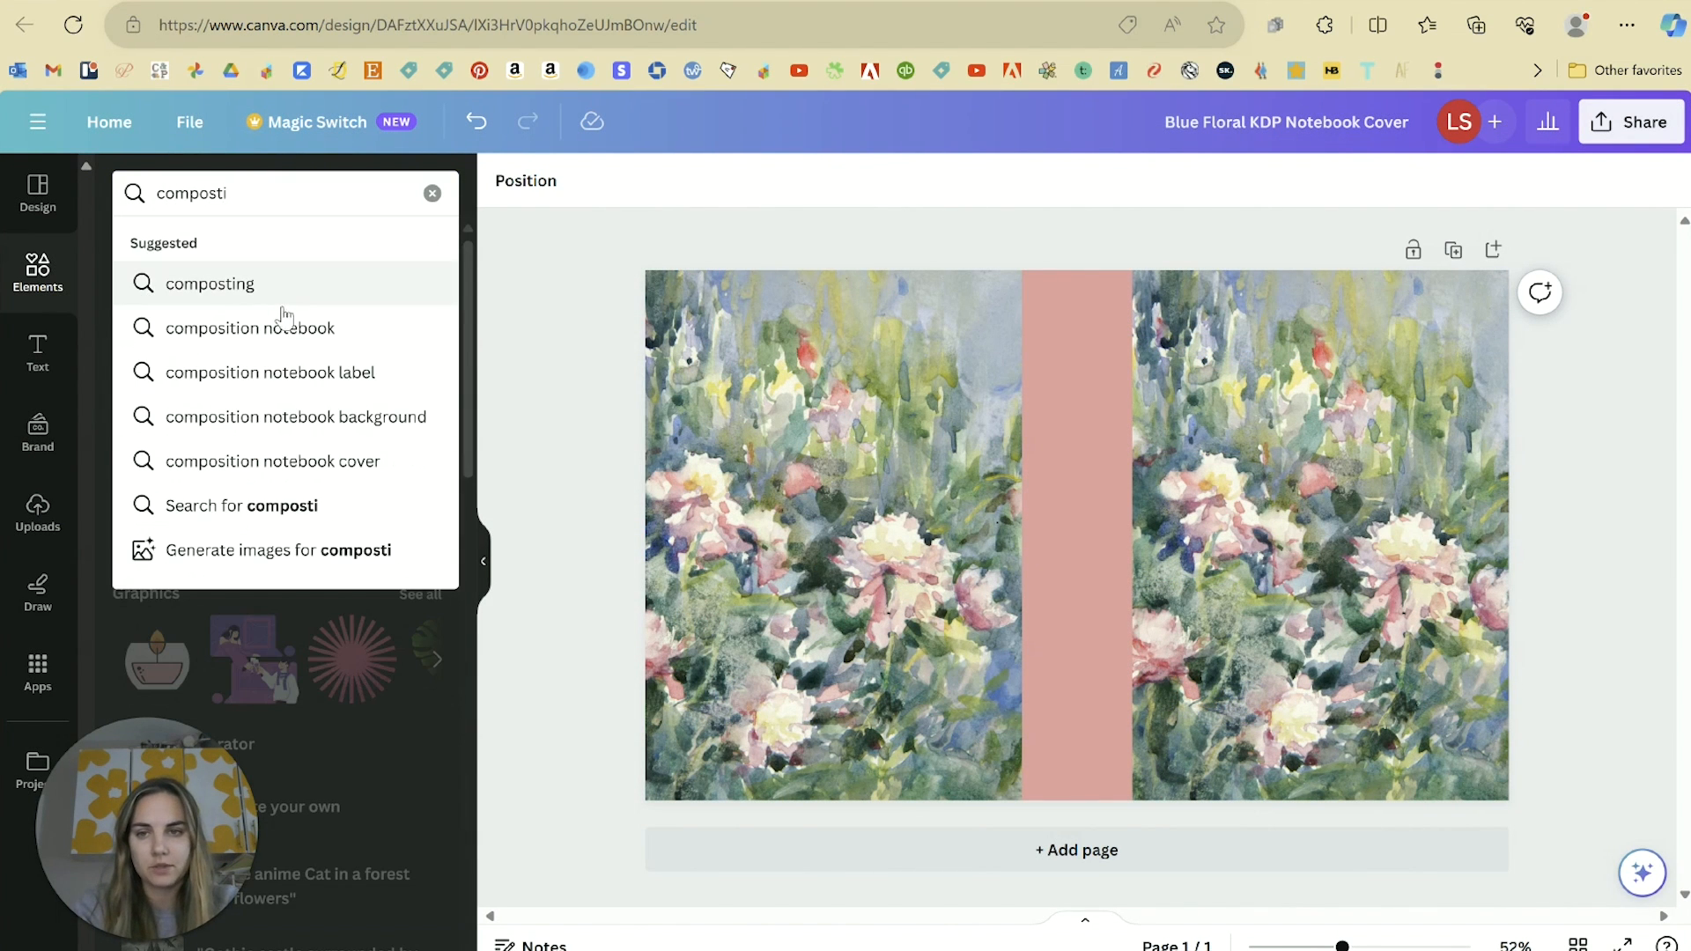
pyautogui.click(284, 375)
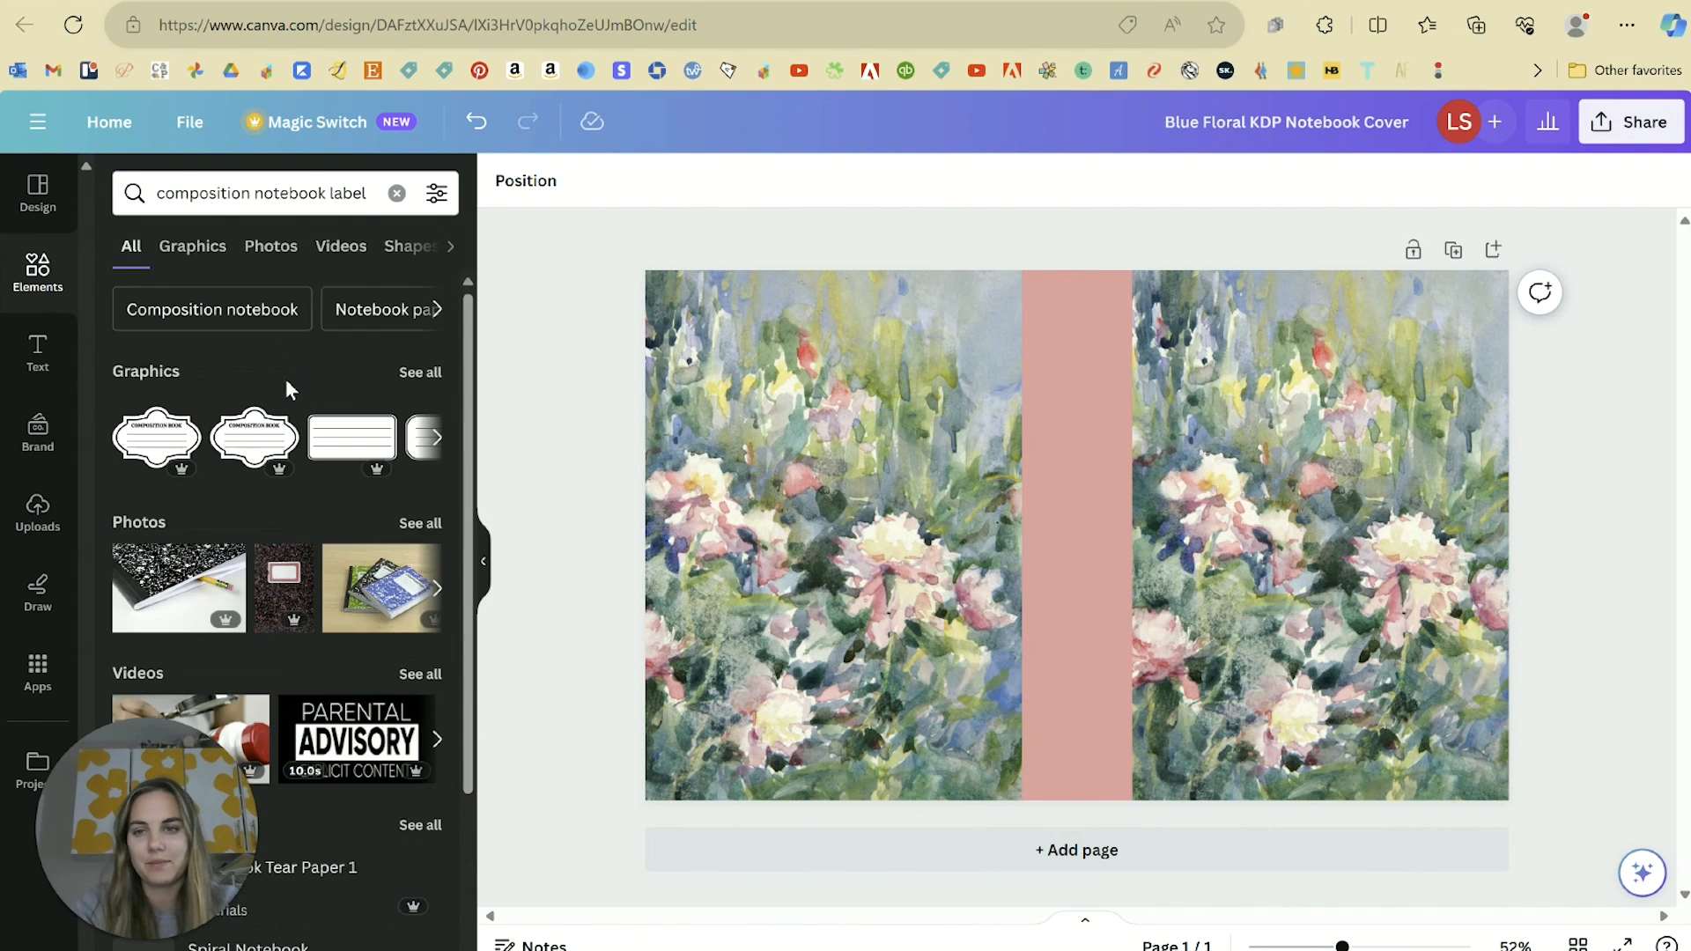
pyautogui.click(417, 372)
pyautogui.moveTo(470, 366); pyautogui.dragTo(490, 483)
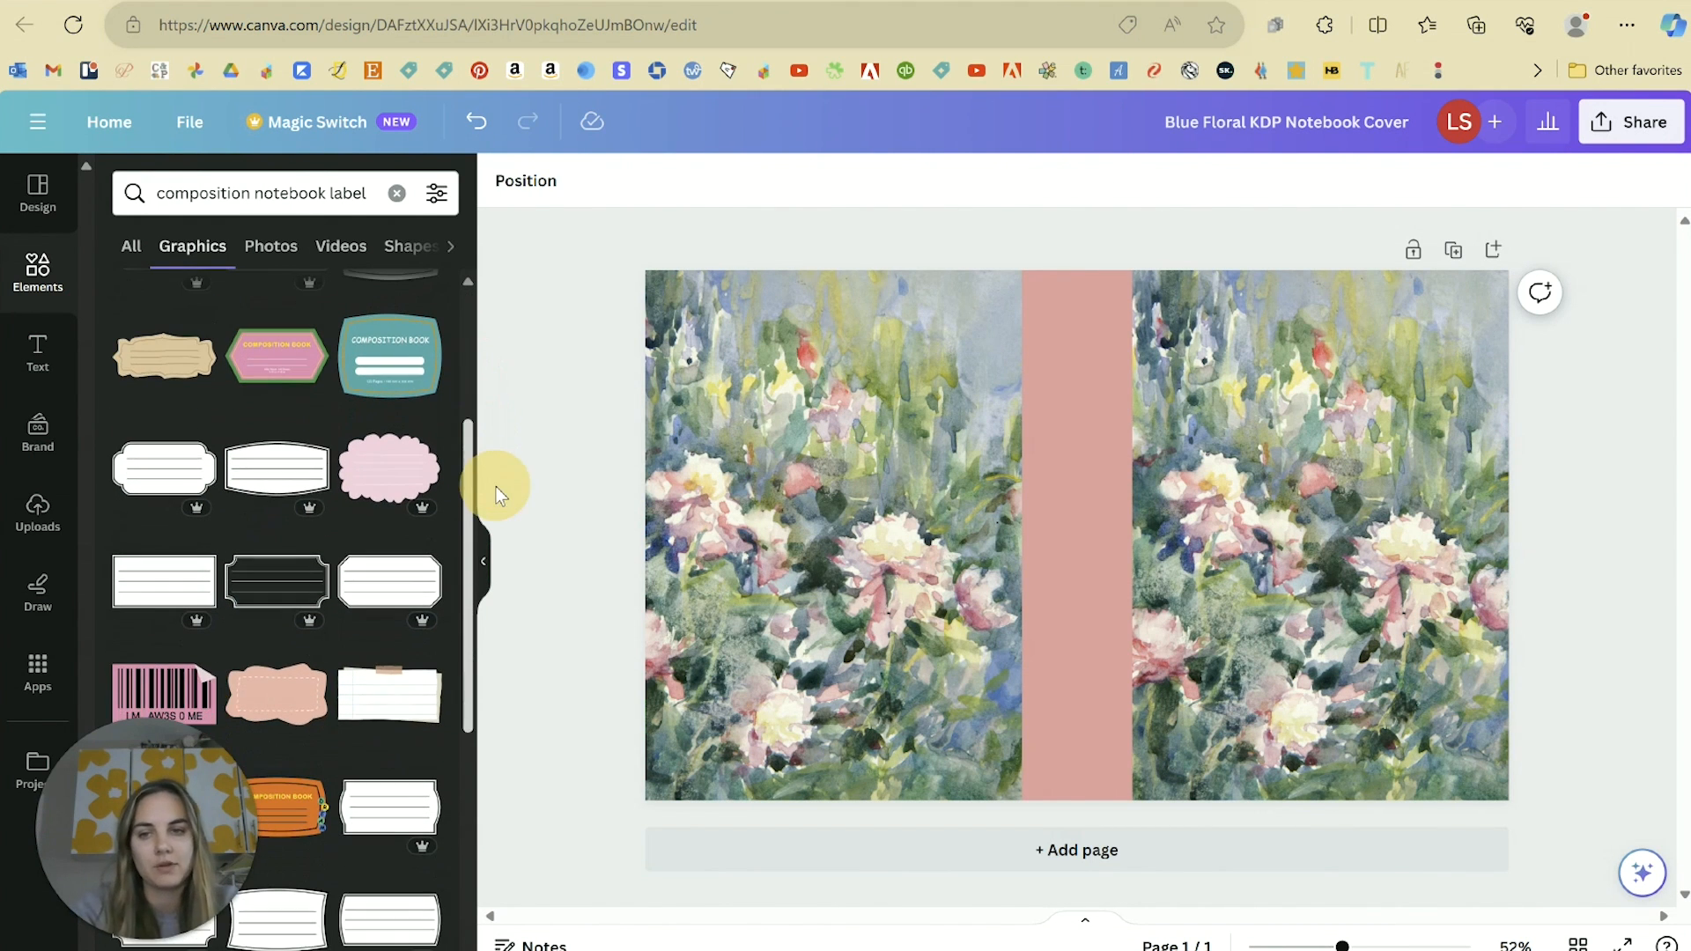
pyautogui.click(155, 495)
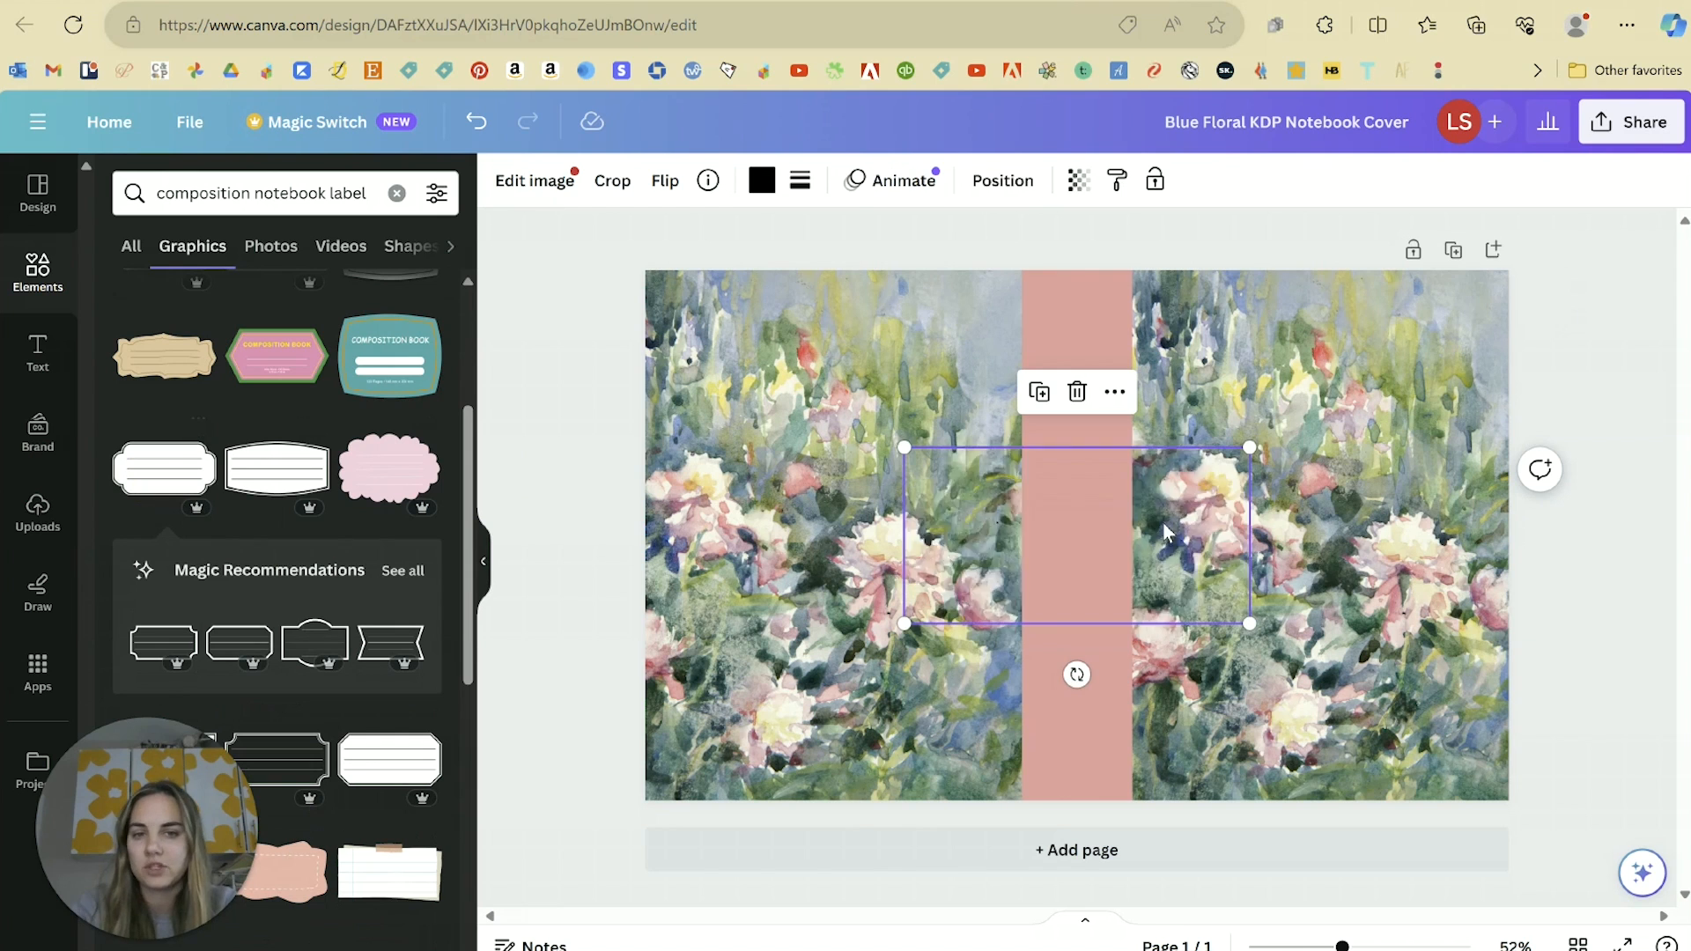
pyautogui.moveTo(1076, 537); pyautogui.dragTo(1334, 447)
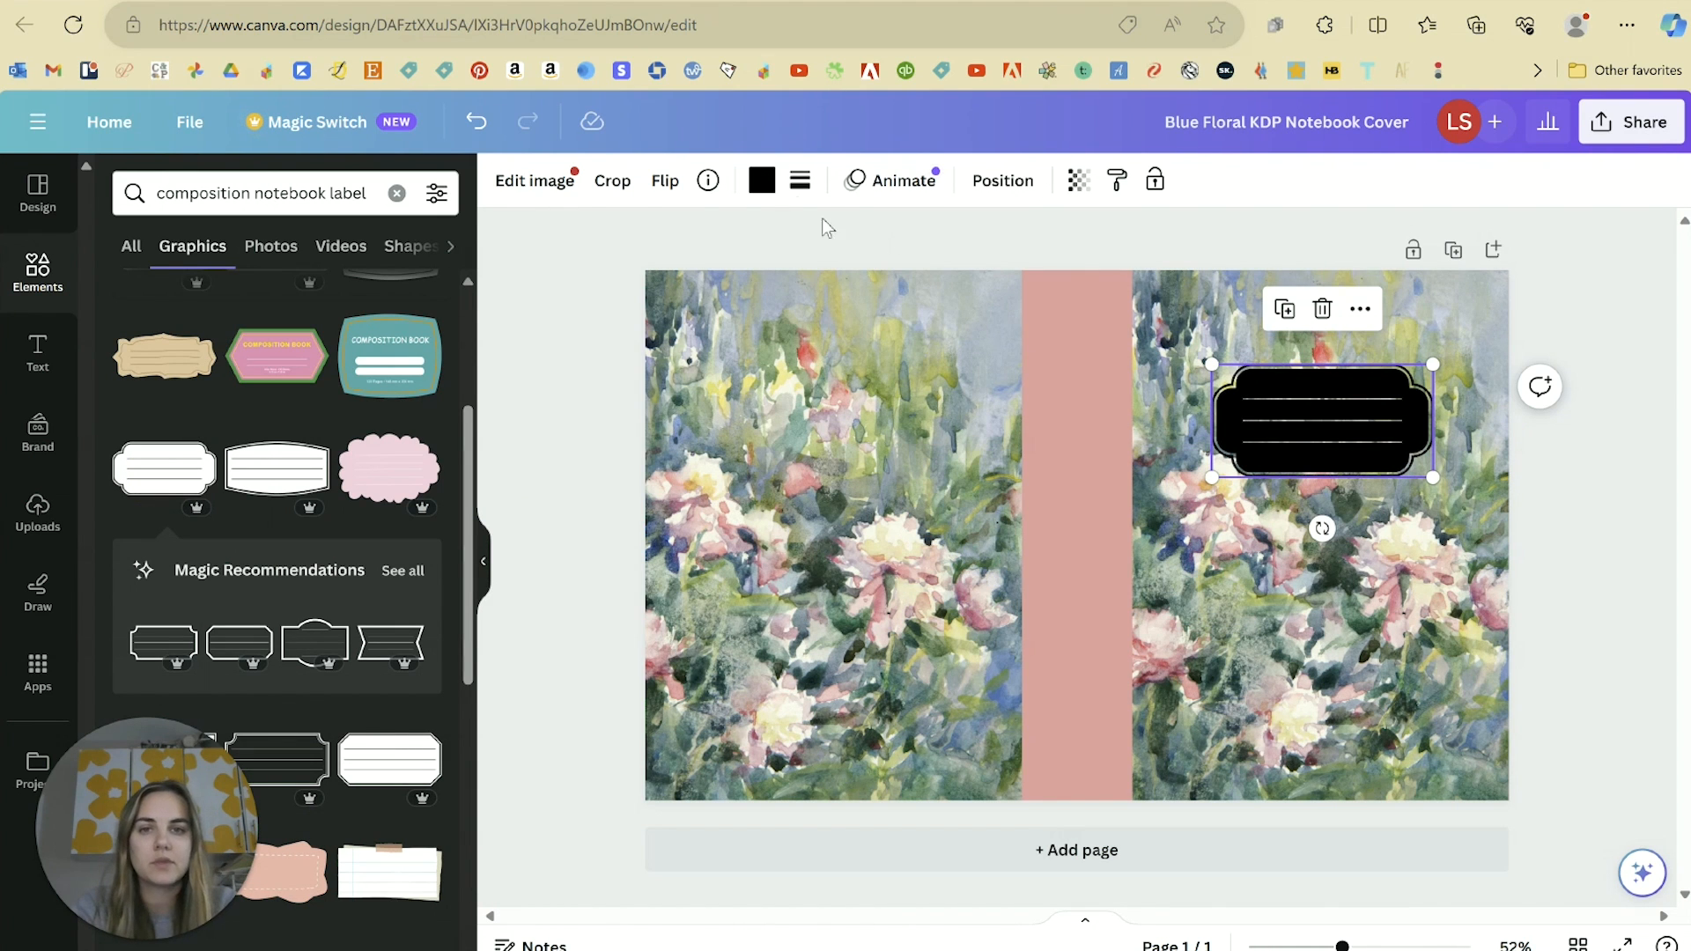
# Step: Recolour the front cover label from the document's white to the near-white #FDFDFD
pyautogui.click(761, 180)
pyautogui.click(296, 322)
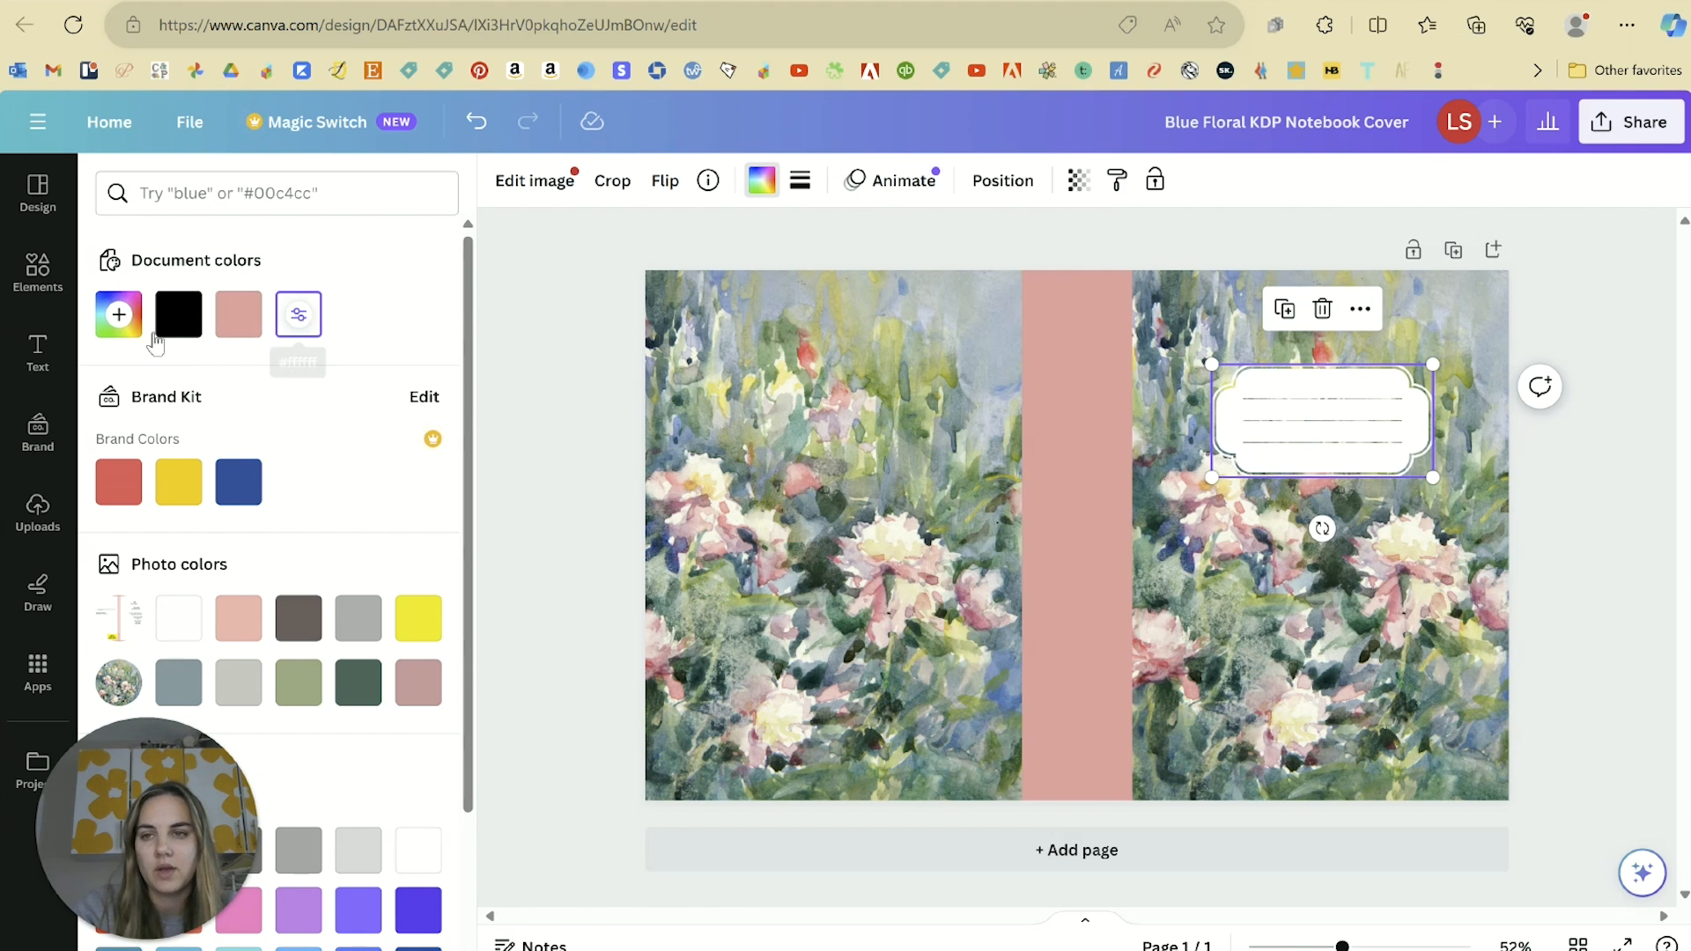
pyautogui.click(118, 314)
pyautogui.moveTo(119, 370); pyautogui.dragTo(107, 375)
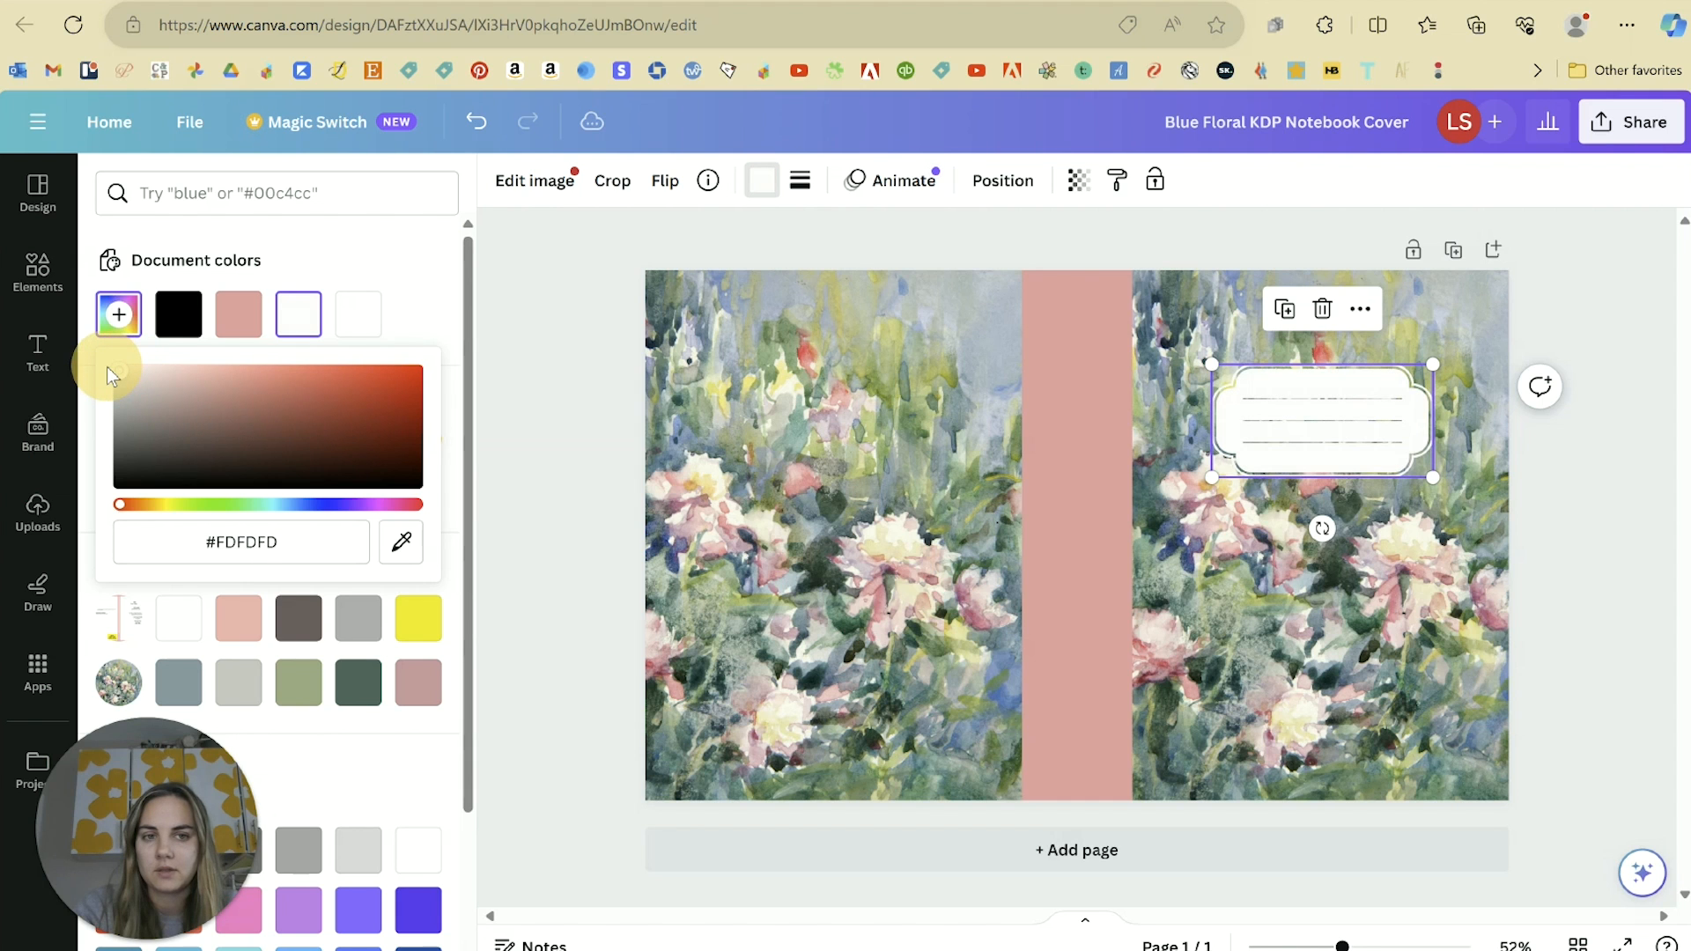
pyautogui.click(415, 286)
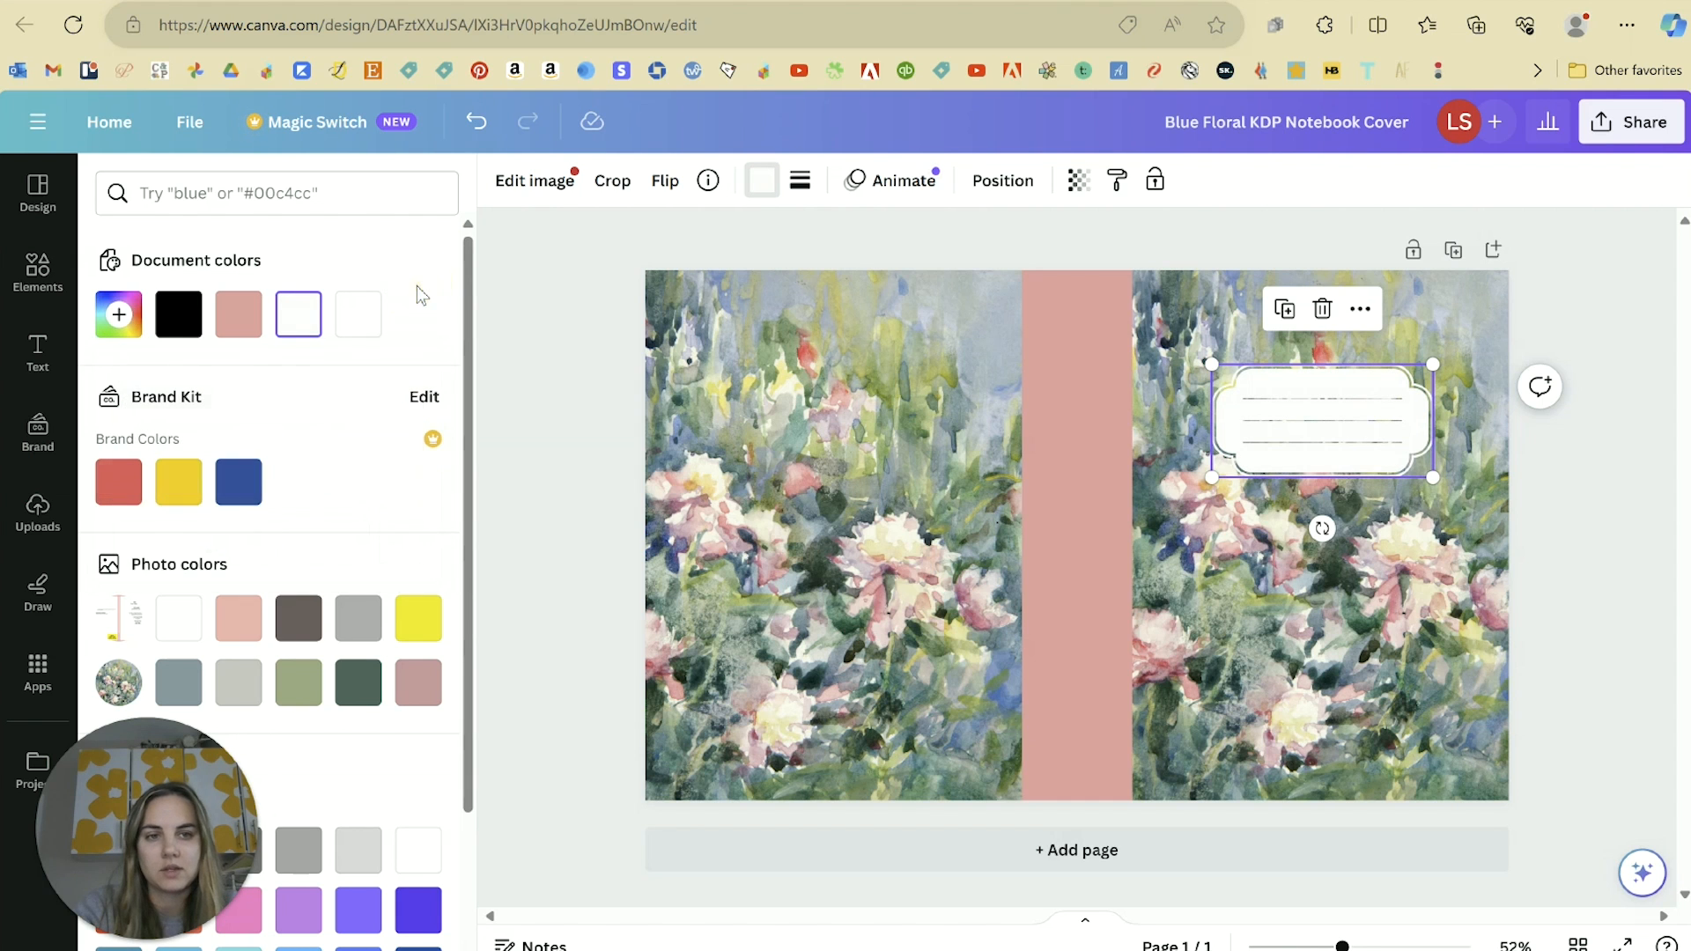
pyautogui.click(533, 382)
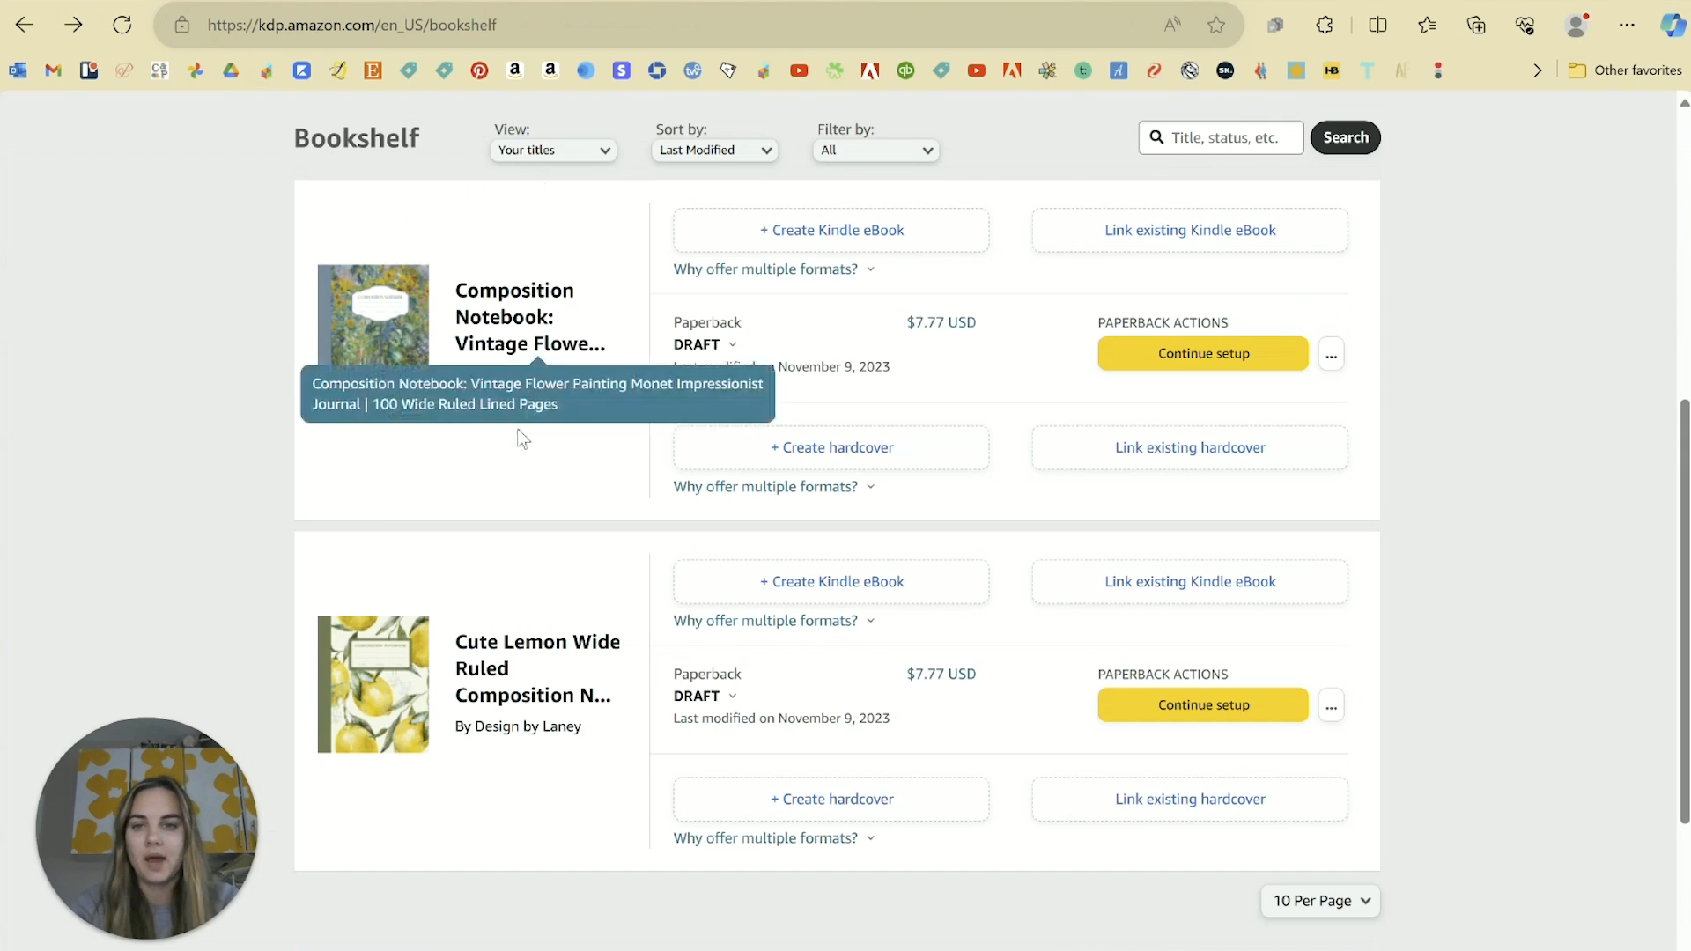
# Step: Examine the covers of the draft composition notebooks on the KDP bookshelf for label and spine design
pyautogui.scroll(-5, 453, 397)
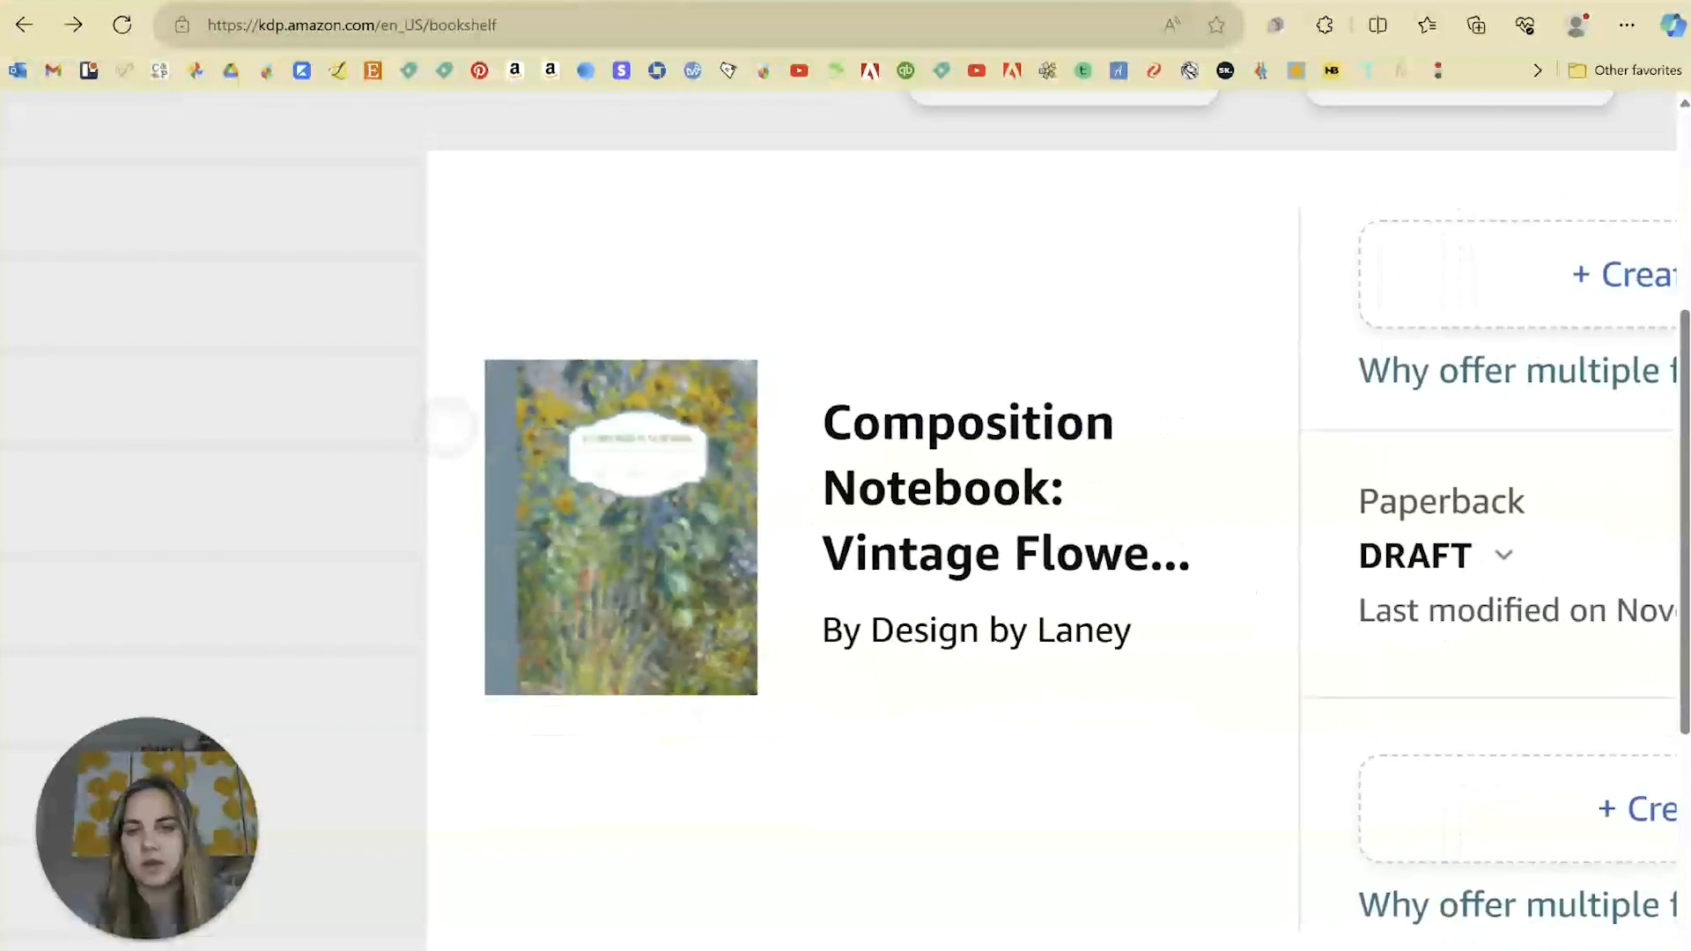
pyautogui.scroll(-3, 846, 520)
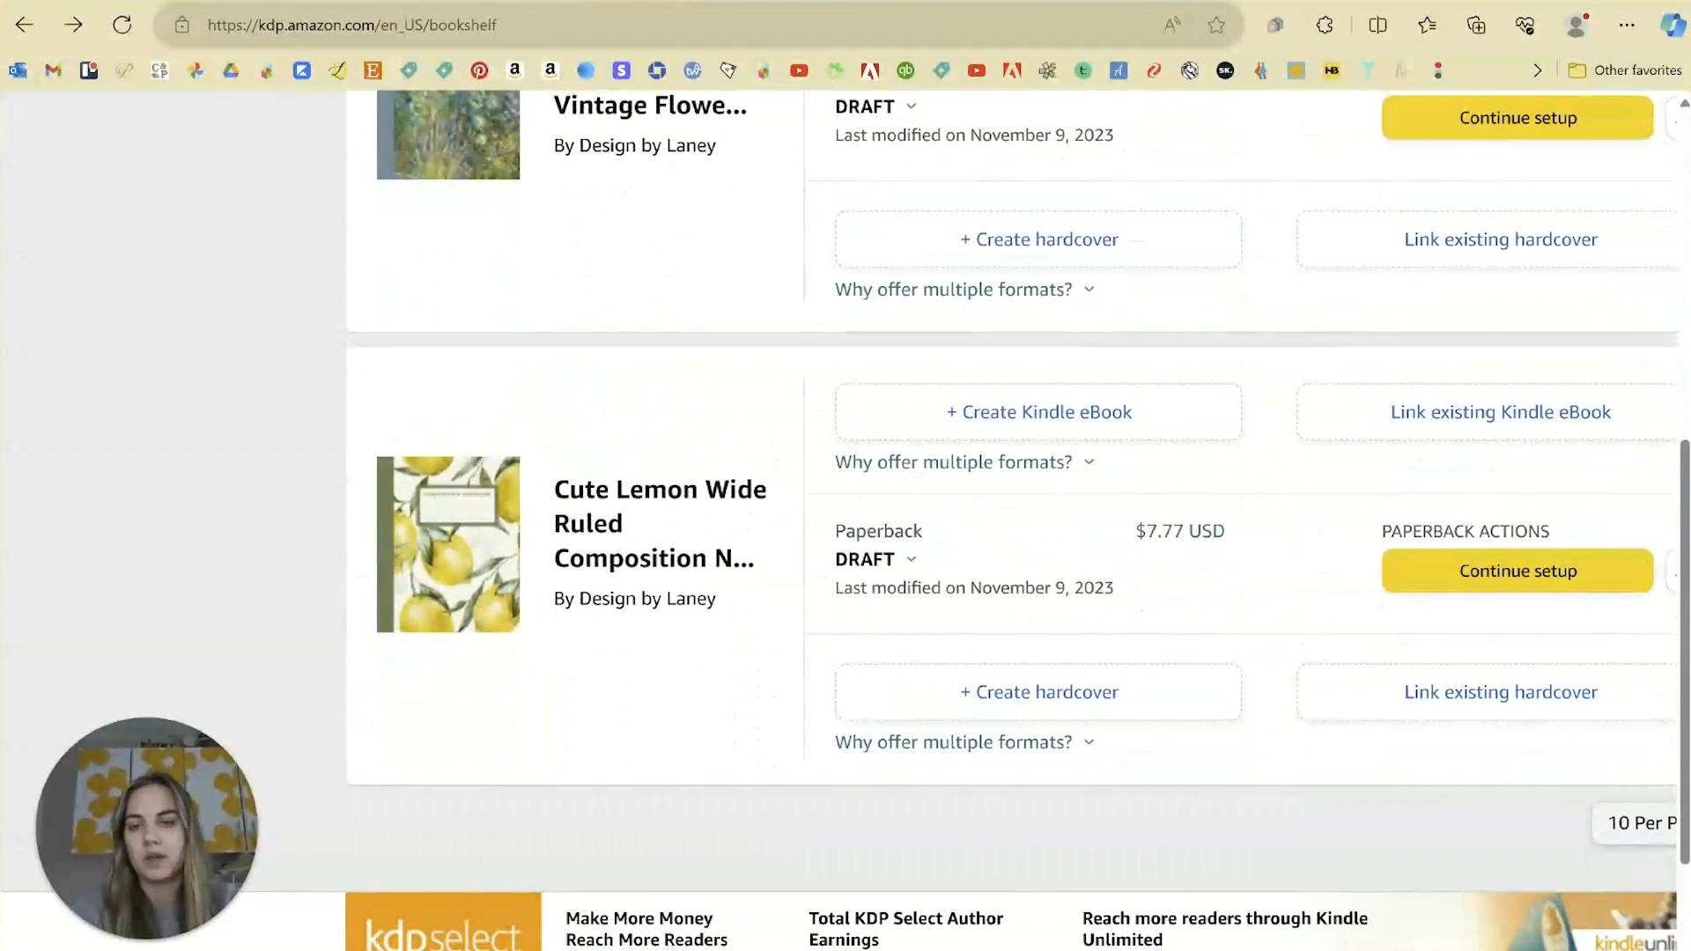
pyautogui.scroll(5, 637, 509)
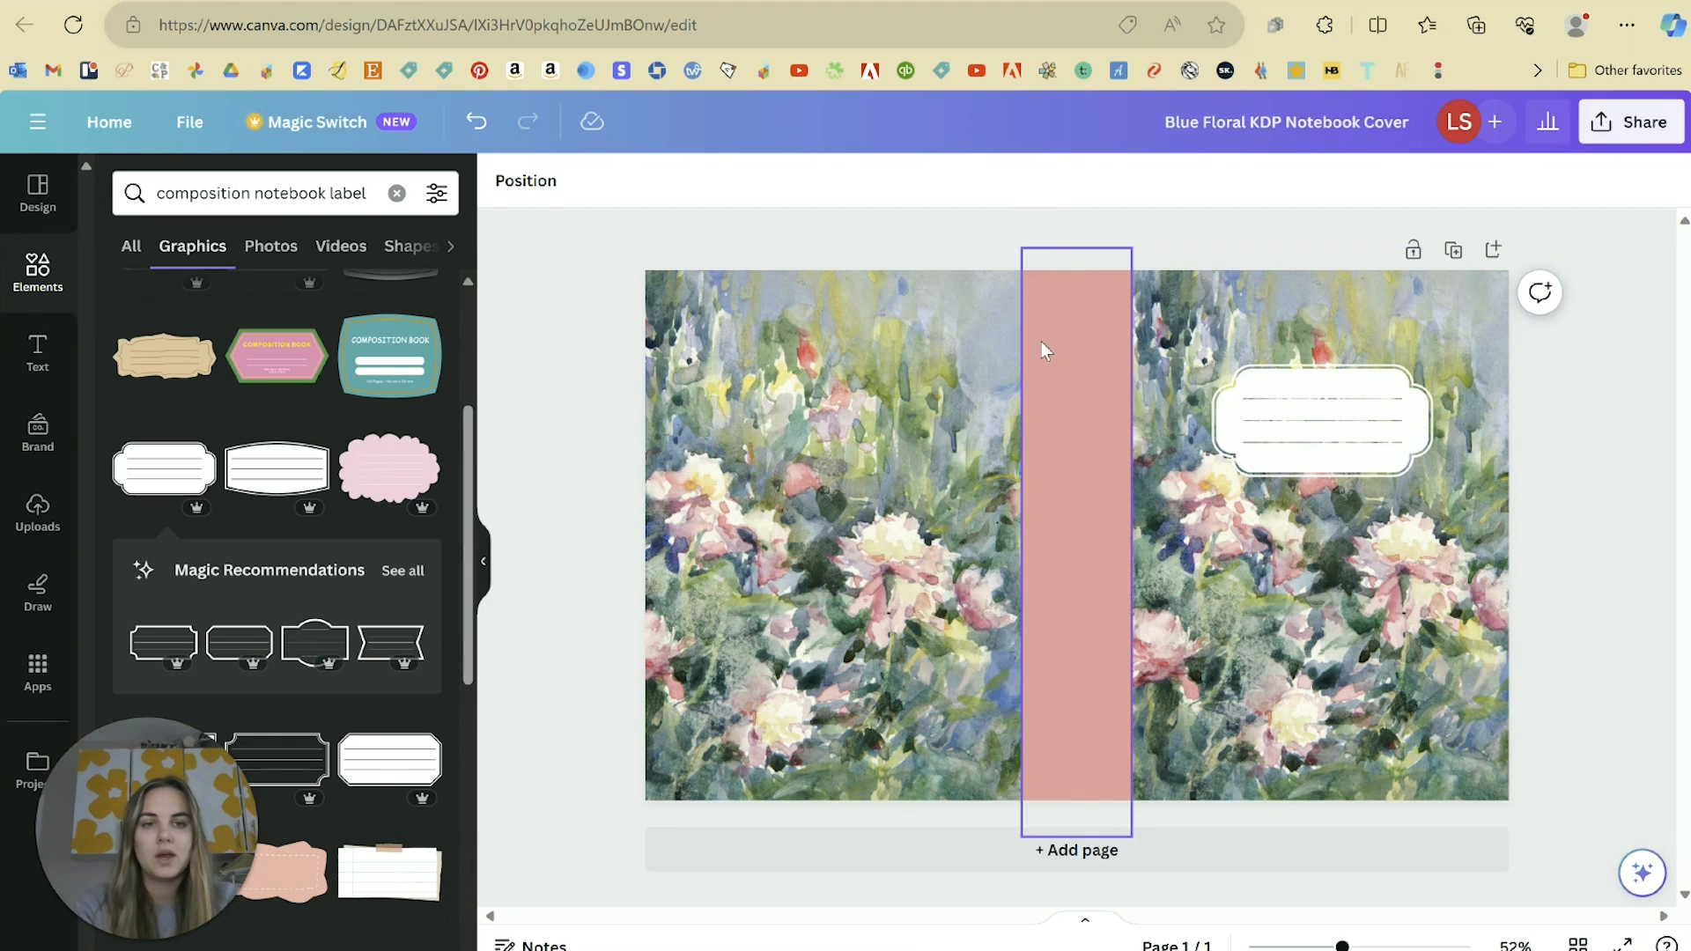
# Step: Duplicate the pink spine band and recolour the copy with the yellow brand color
pyautogui.click(1097, 352)
pyautogui.hotkey('ctrl', 'd')
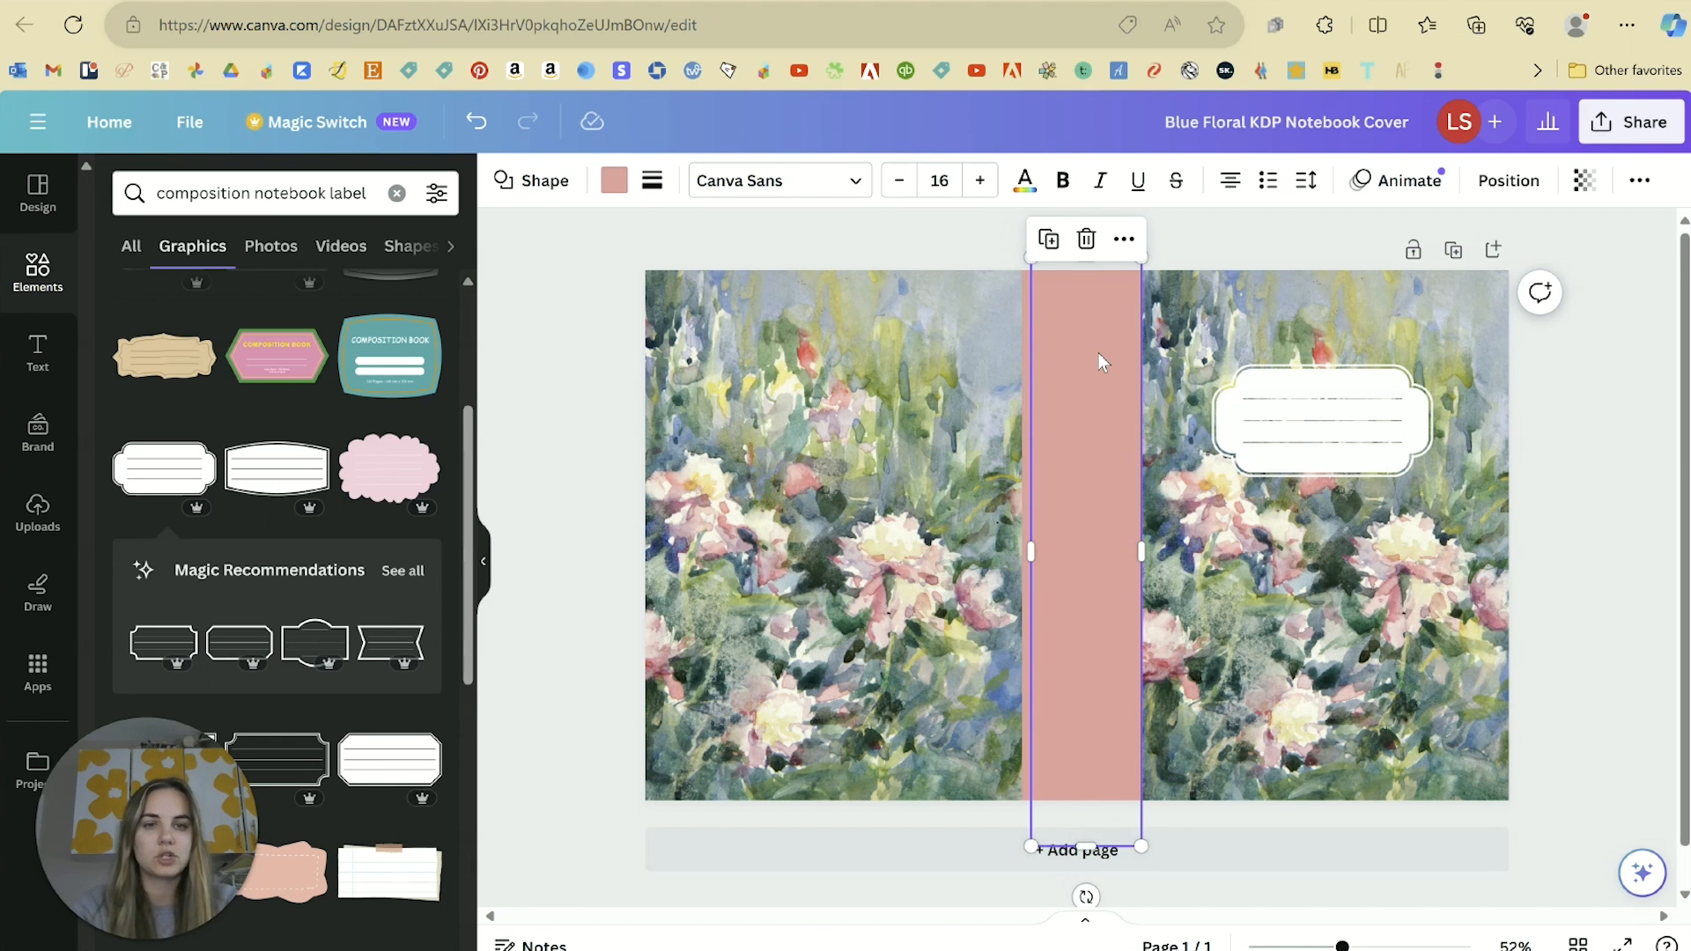
pyautogui.click(626, 183)
pyautogui.click(194, 490)
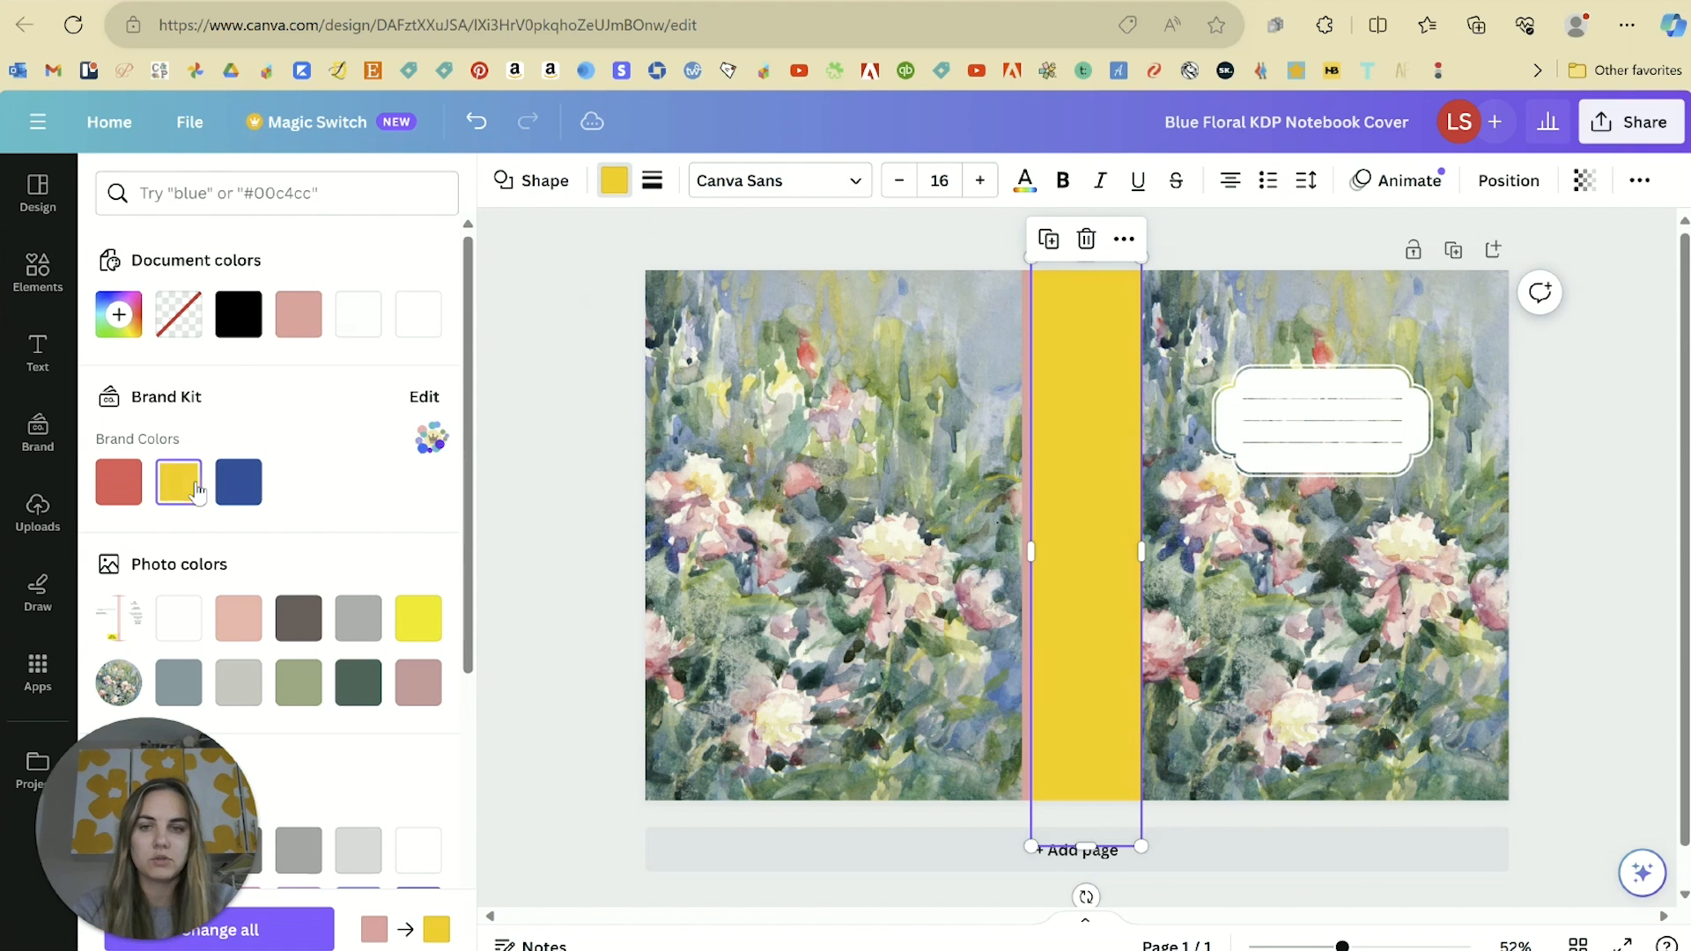
# Step: Set the yellow rectangle's width to 7.25 in
pyautogui.click(1505, 179)
pyautogui.moveTo(182, 622); pyautogui.dragTo(96, 627)
pyautogui.write('7')
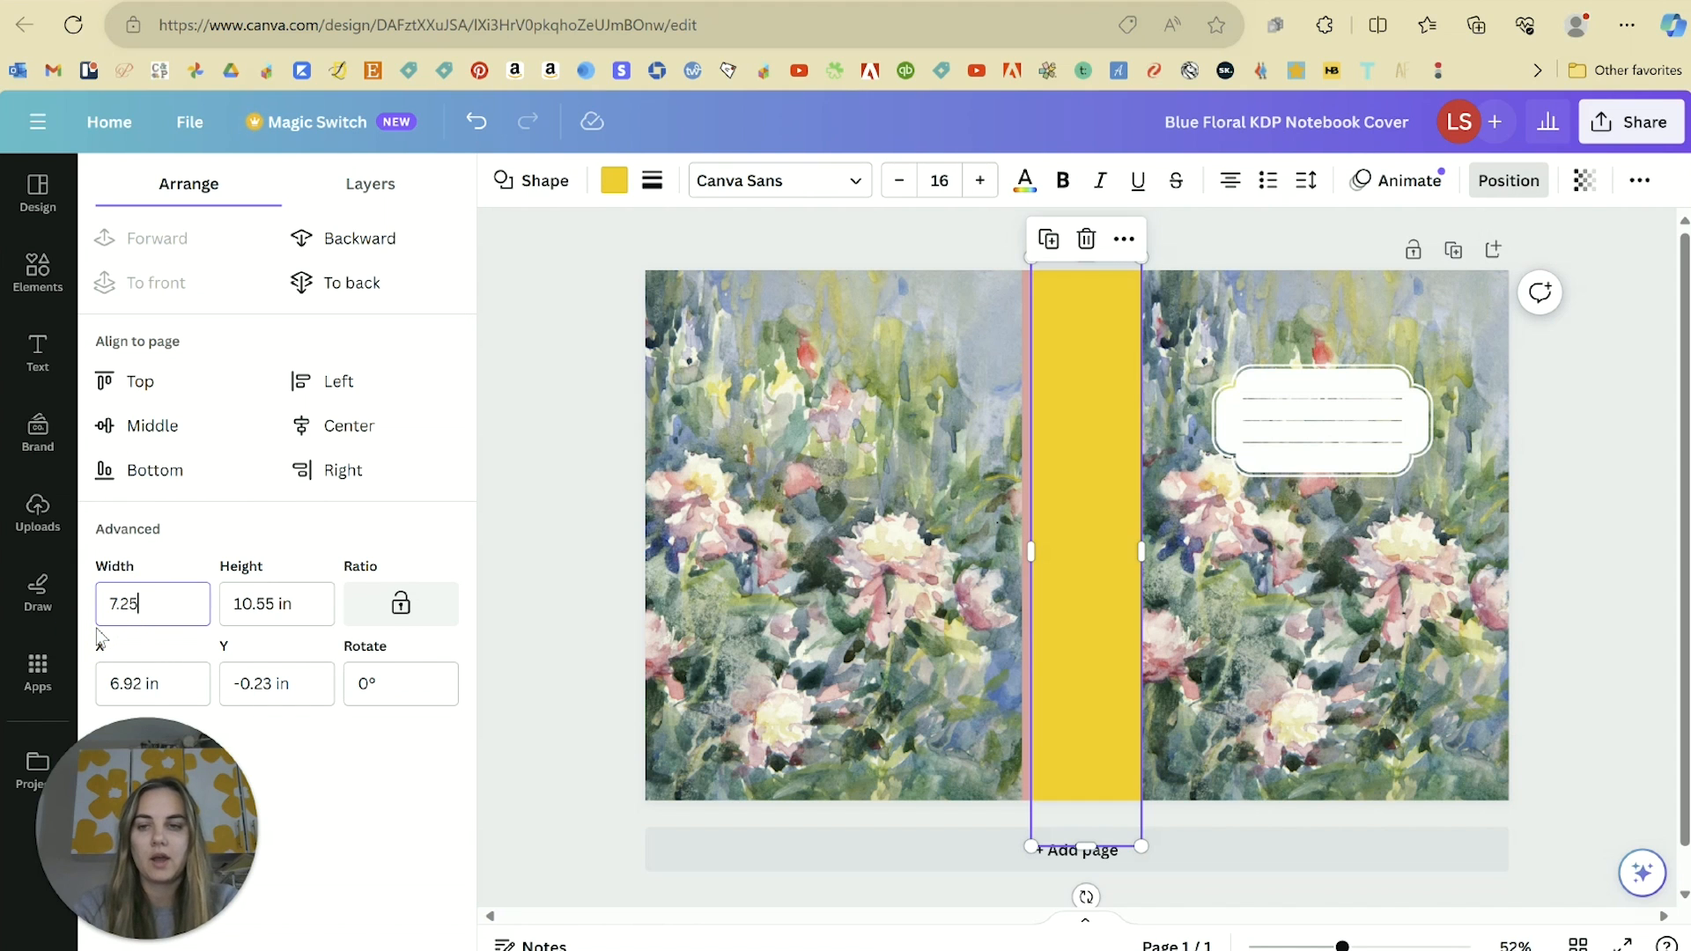
pyautogui.write('.25')
pyautogui.press('Return')
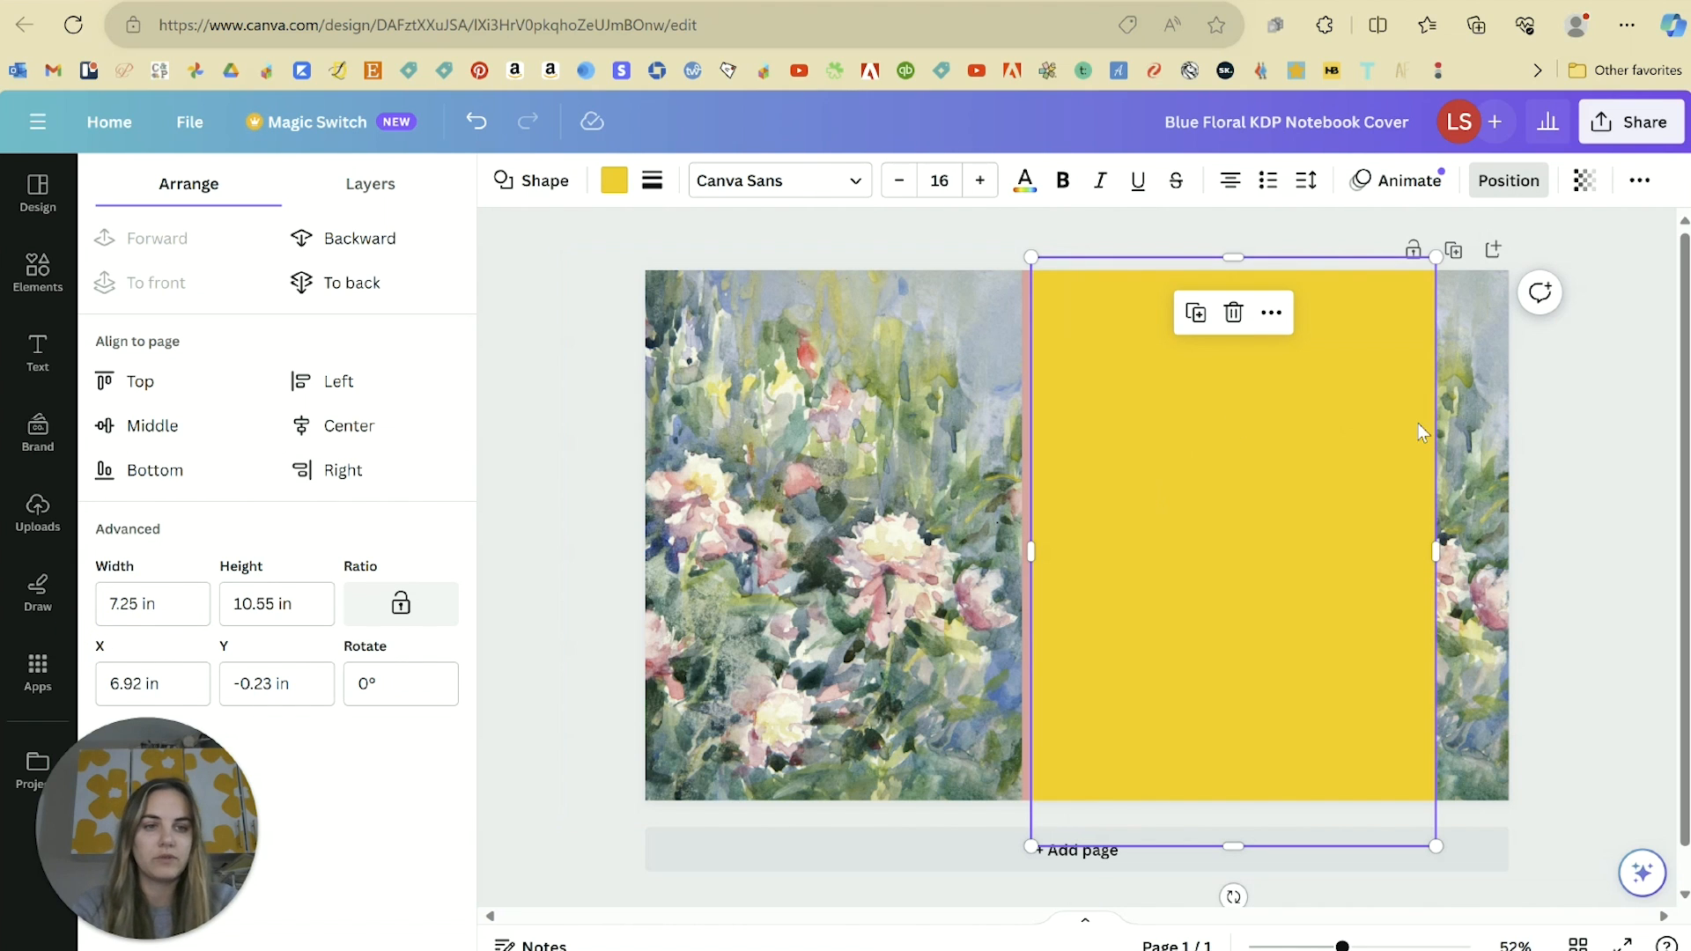
# Step: Centre the label horizontally on the yellow rectangle and move both together until the rectangle meets the front cover's outer edge
pyautogui.moveTo(1282, 446); pyautogui.dragTo(1135, 450)
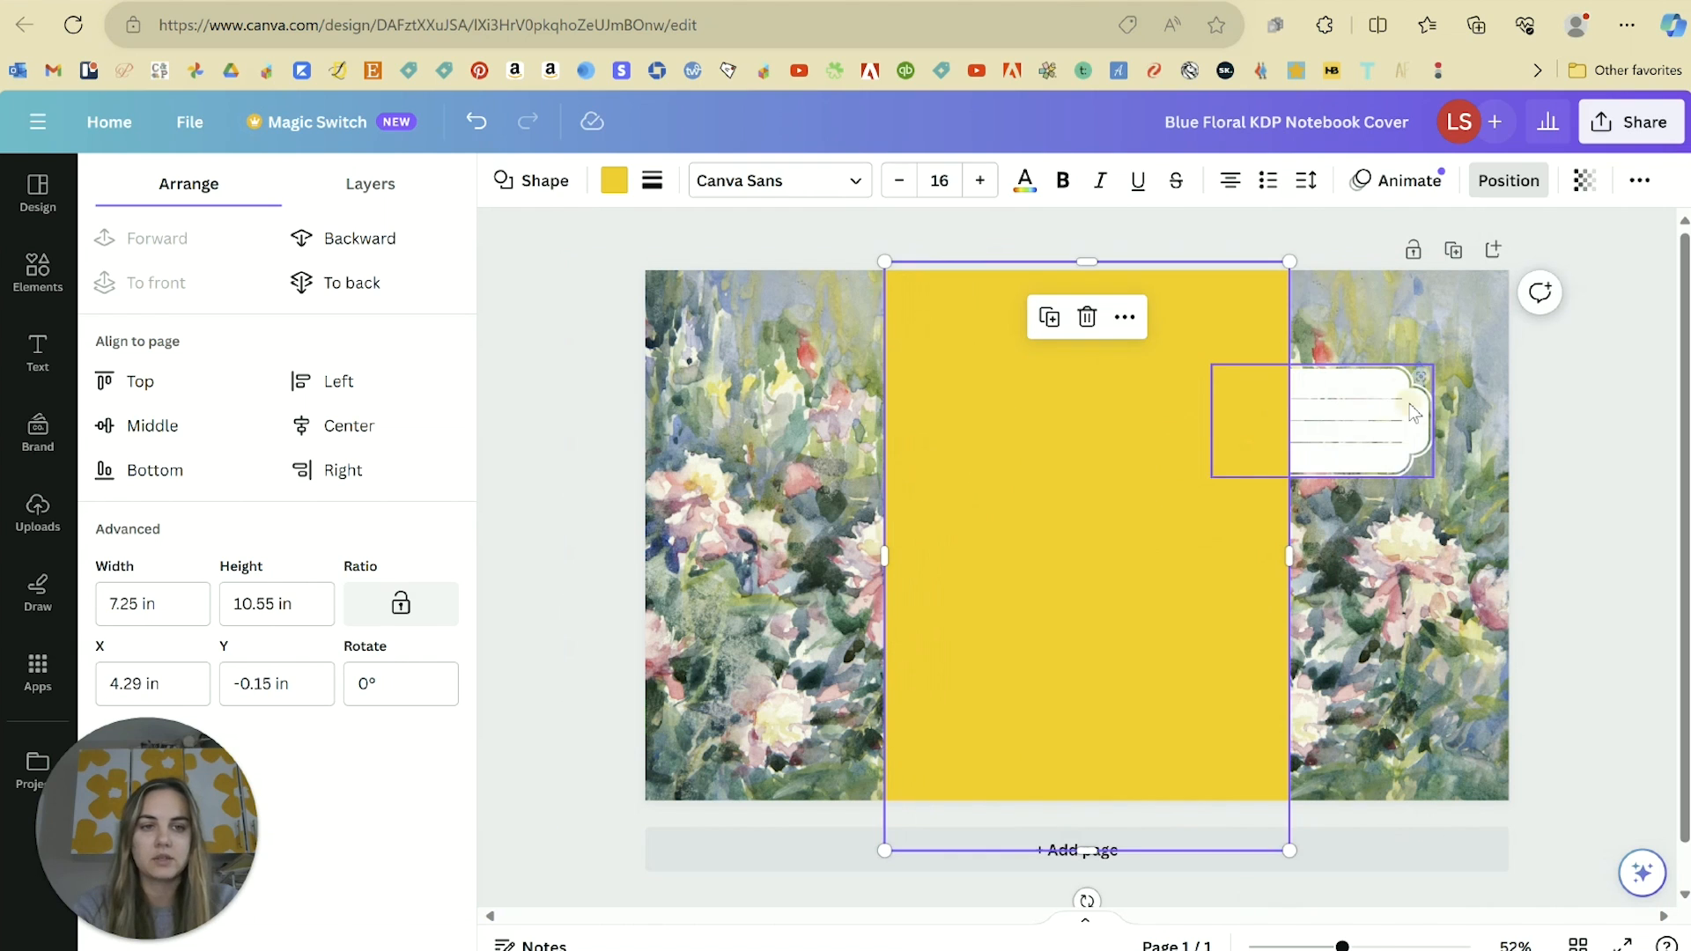
pyautogui.click(1355, 403)
pyautogui.keyDown('shift'); pyautogui.click(1130, 386); pyautogui.keyUp('shift')
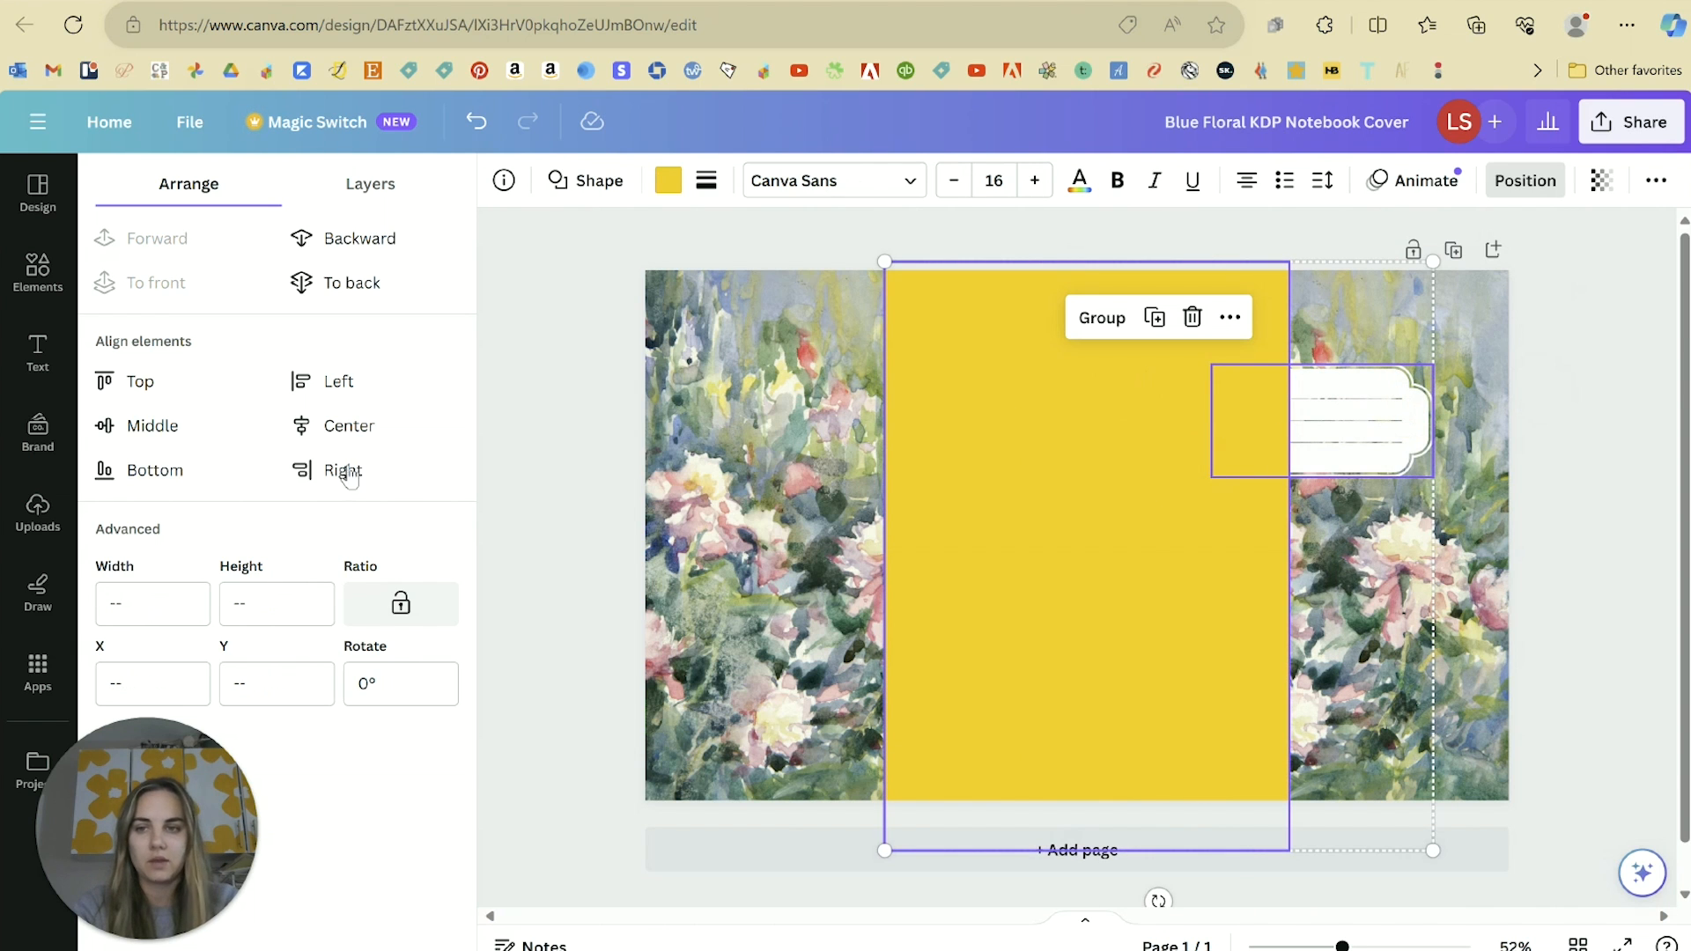
pyautogui.click(333, 430)
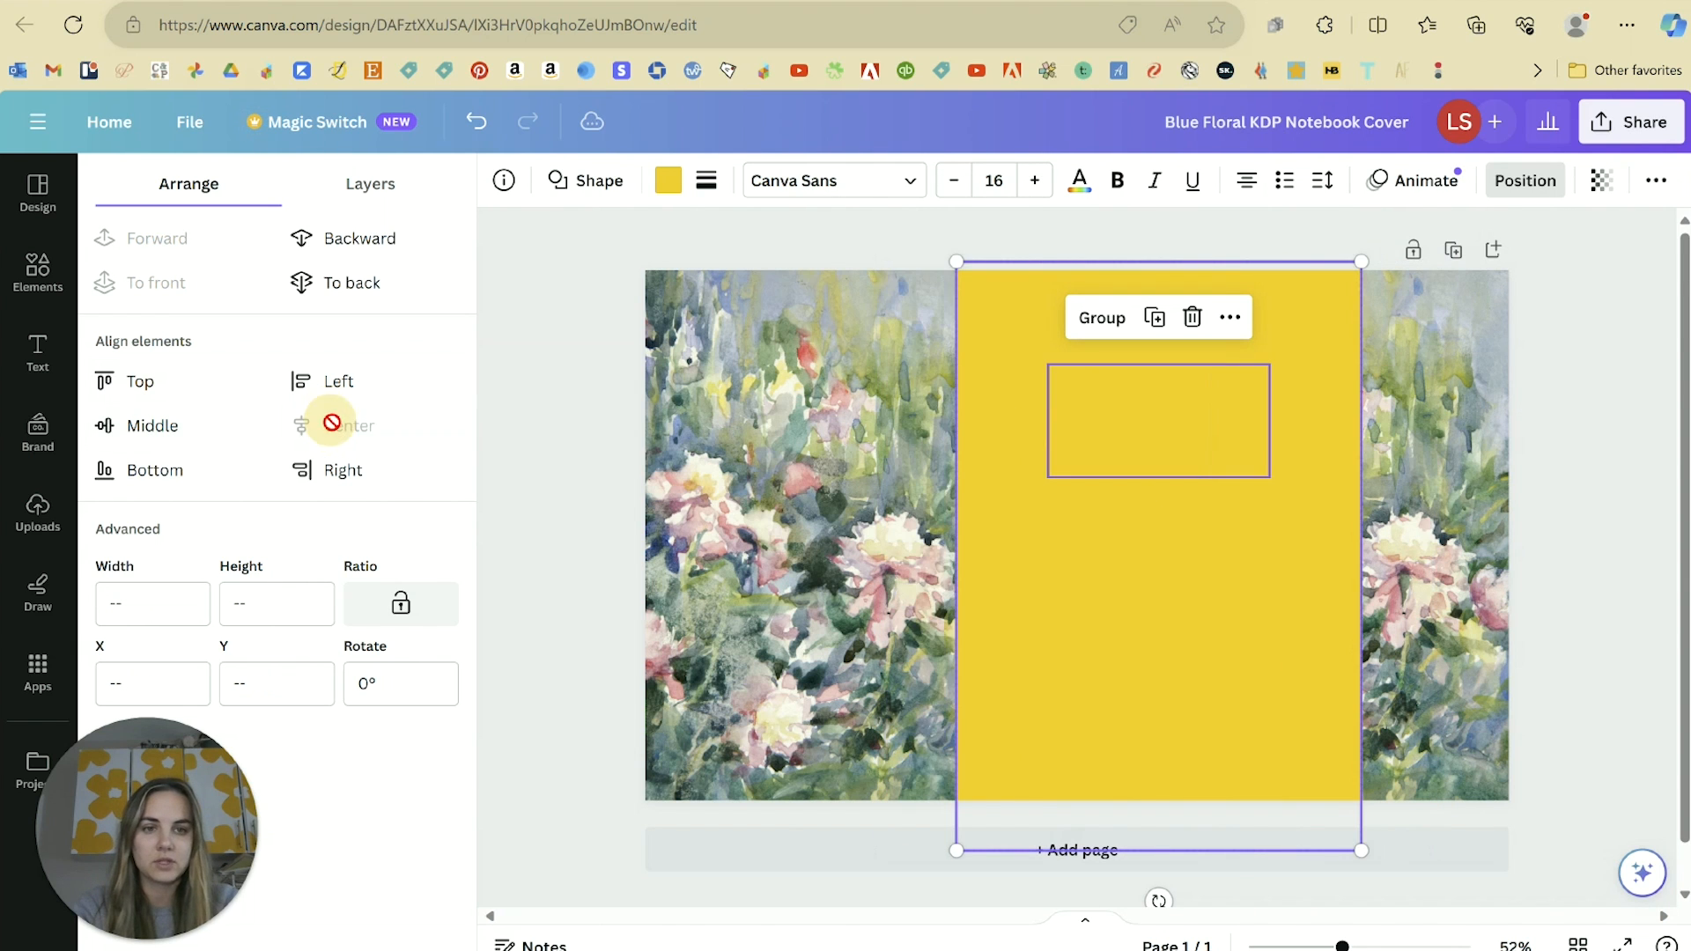
pyautogui.moveTo(1295, 652); pyautogui.dragTo(1439, 644)
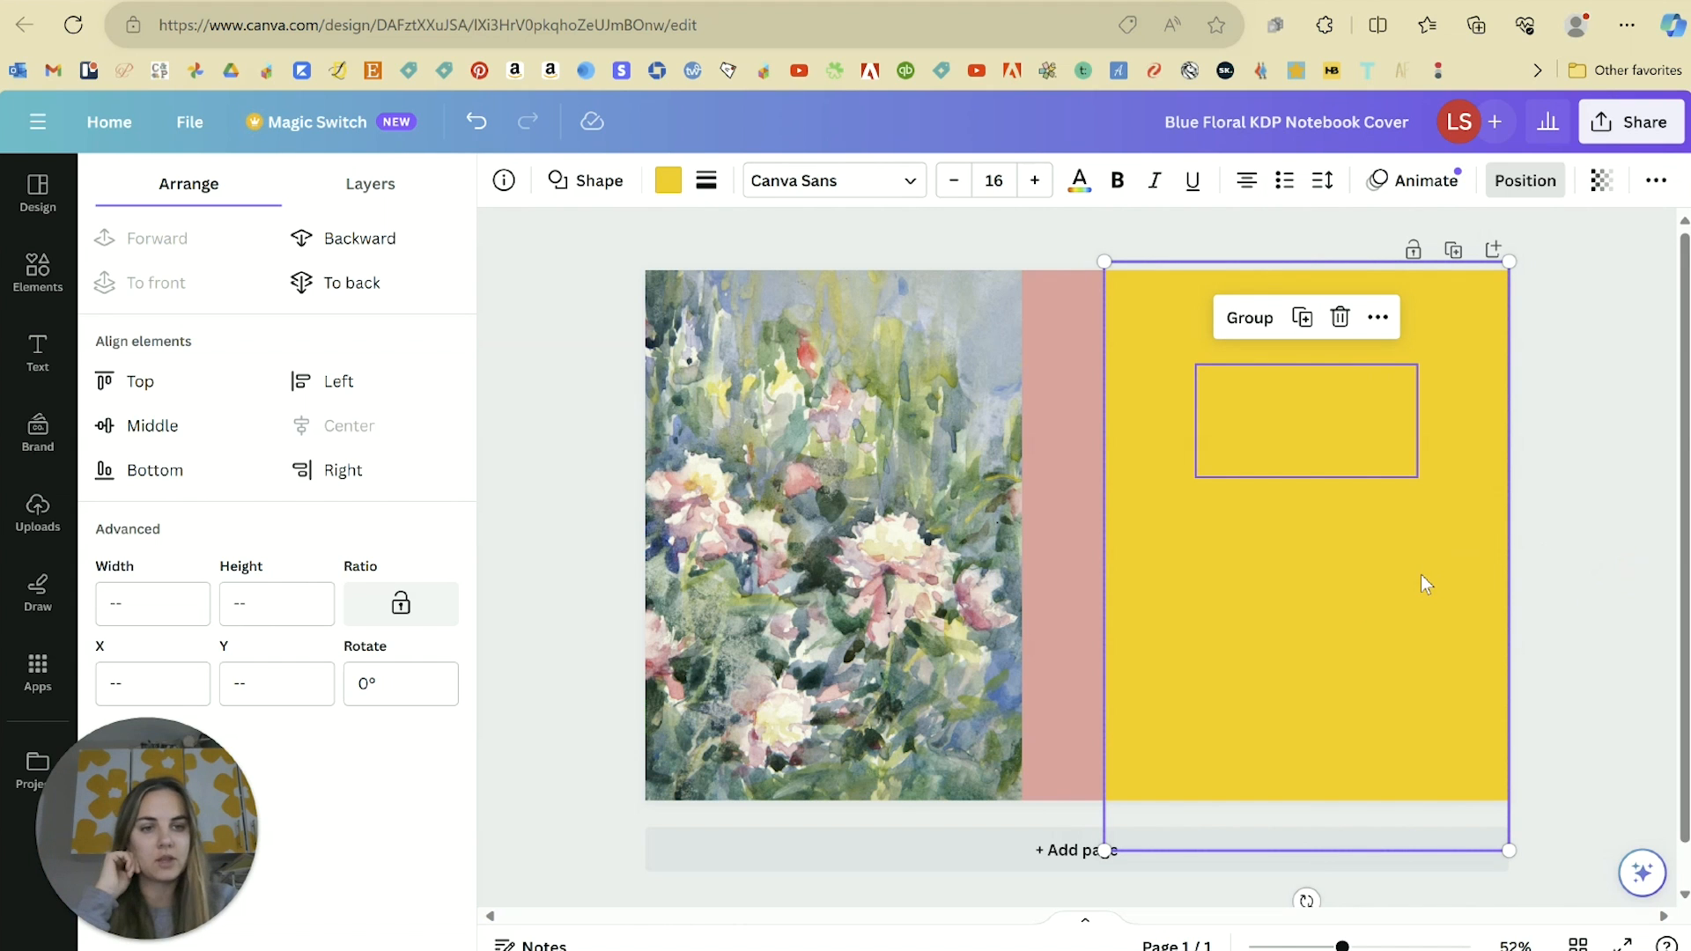
# Step: Delete the yellow guide rectangle from the front cover, leaving the label in place
pyautogui.click(1022, 410)
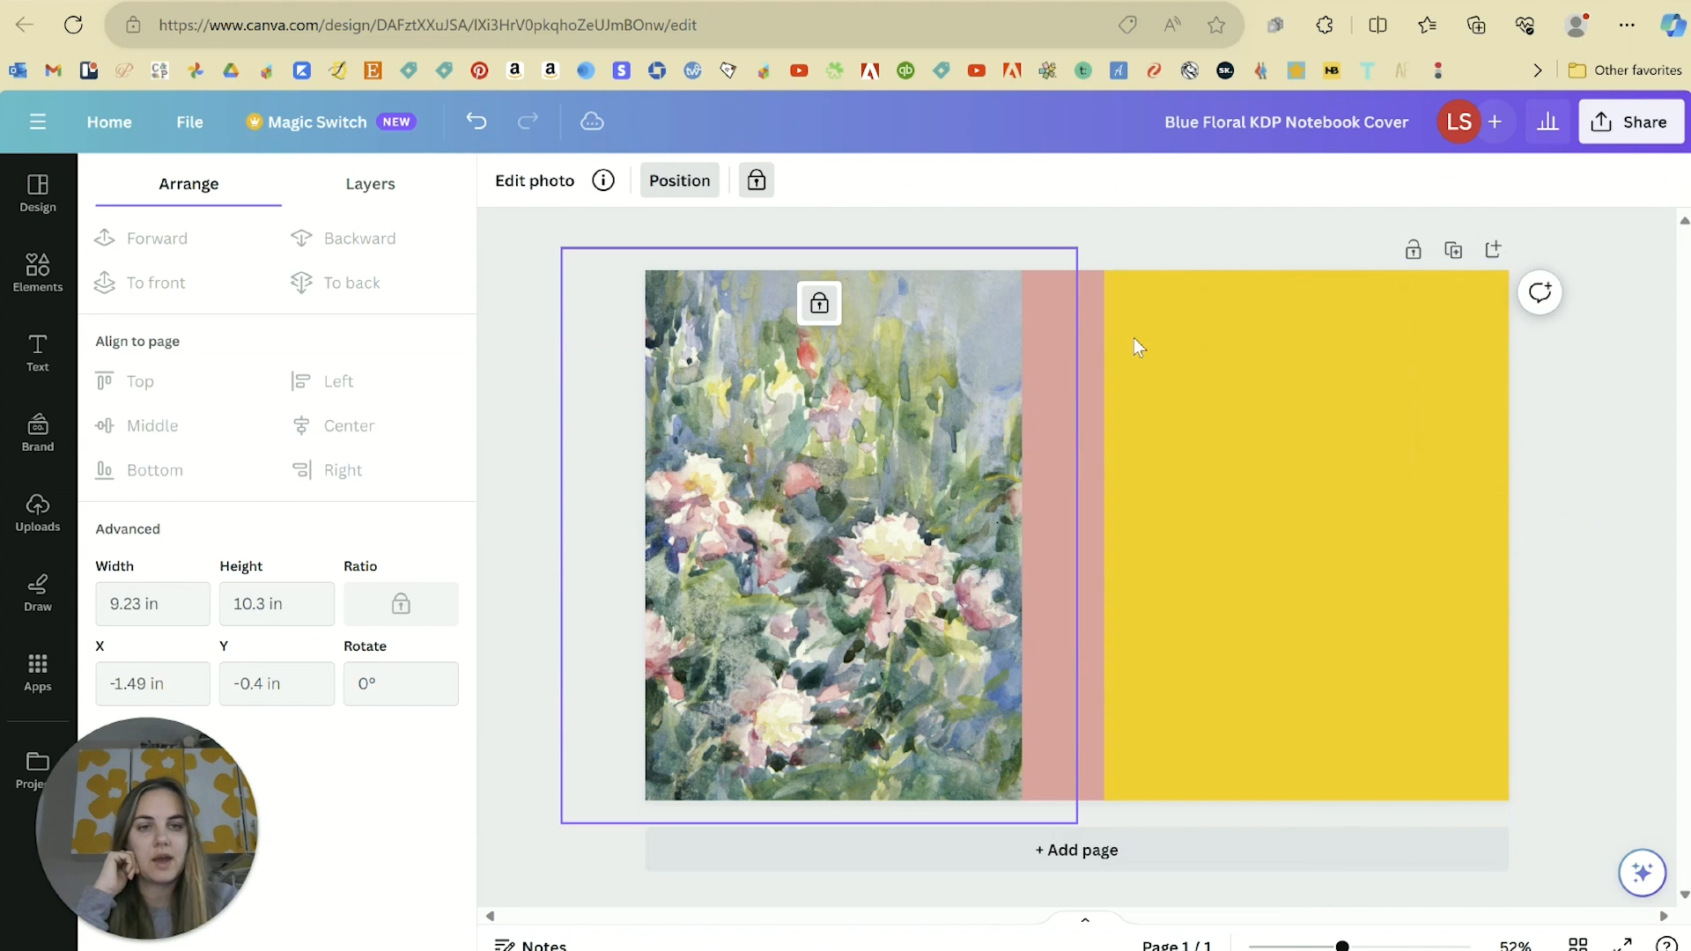
pyautogui.click(1159, 327)
pyautogui.press('Delete')
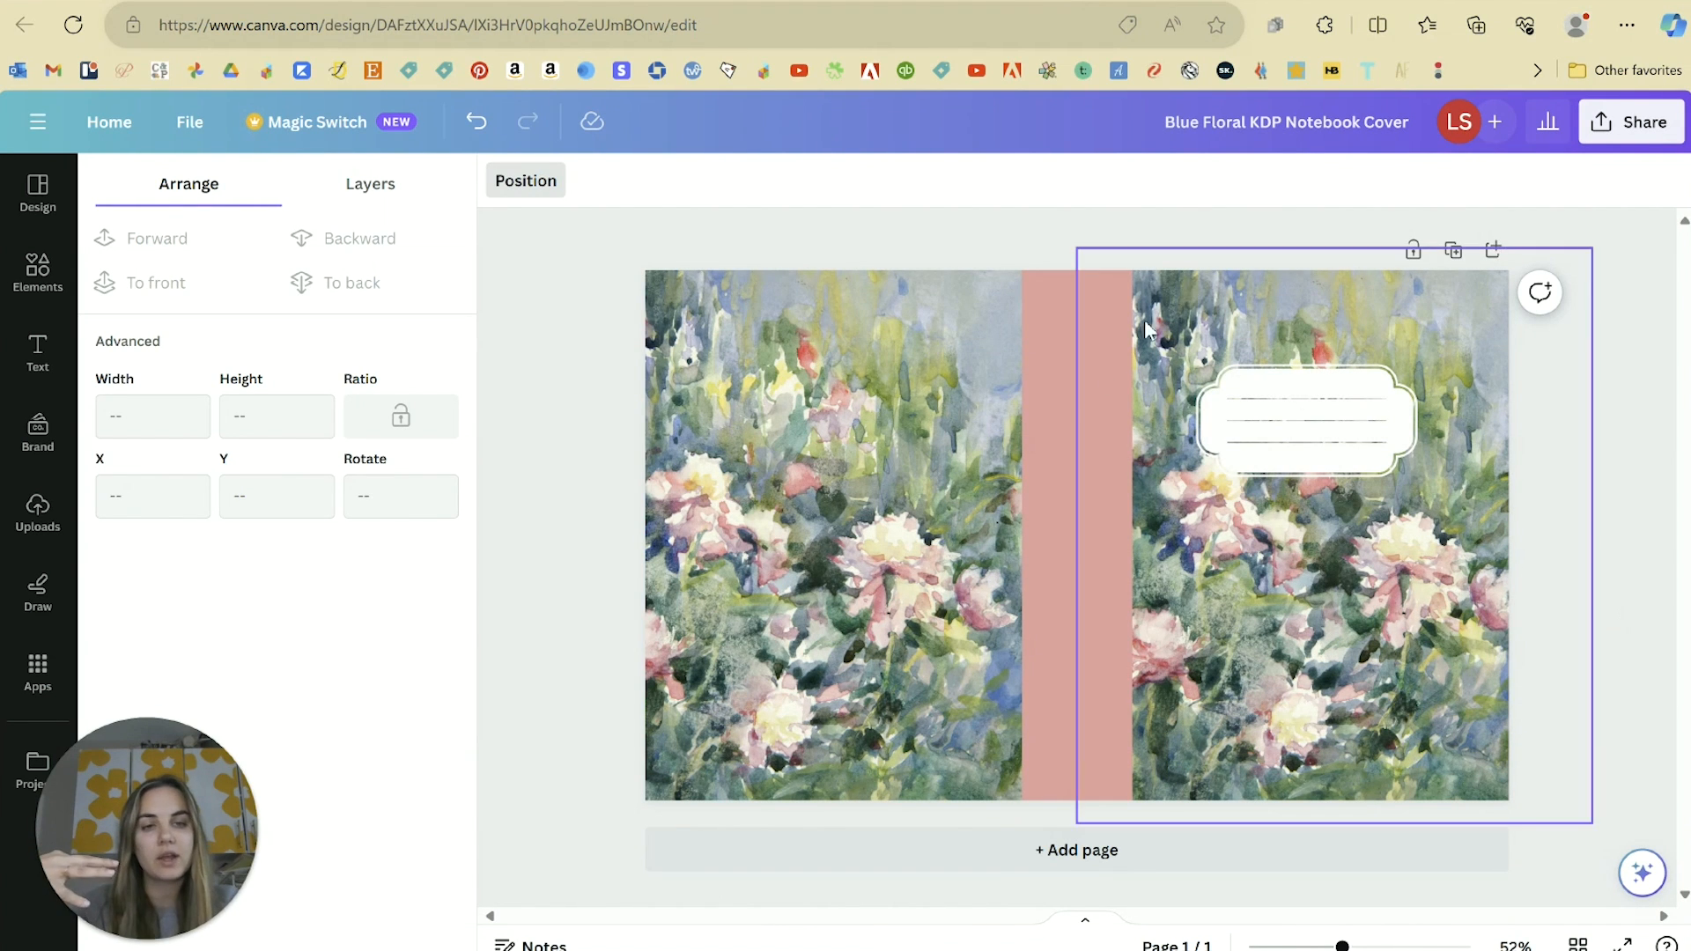
# Step: Shift the front cover label slightly towards the outer edge, to an X position of about 9.99 in
pyautogui.click(1091, 394)
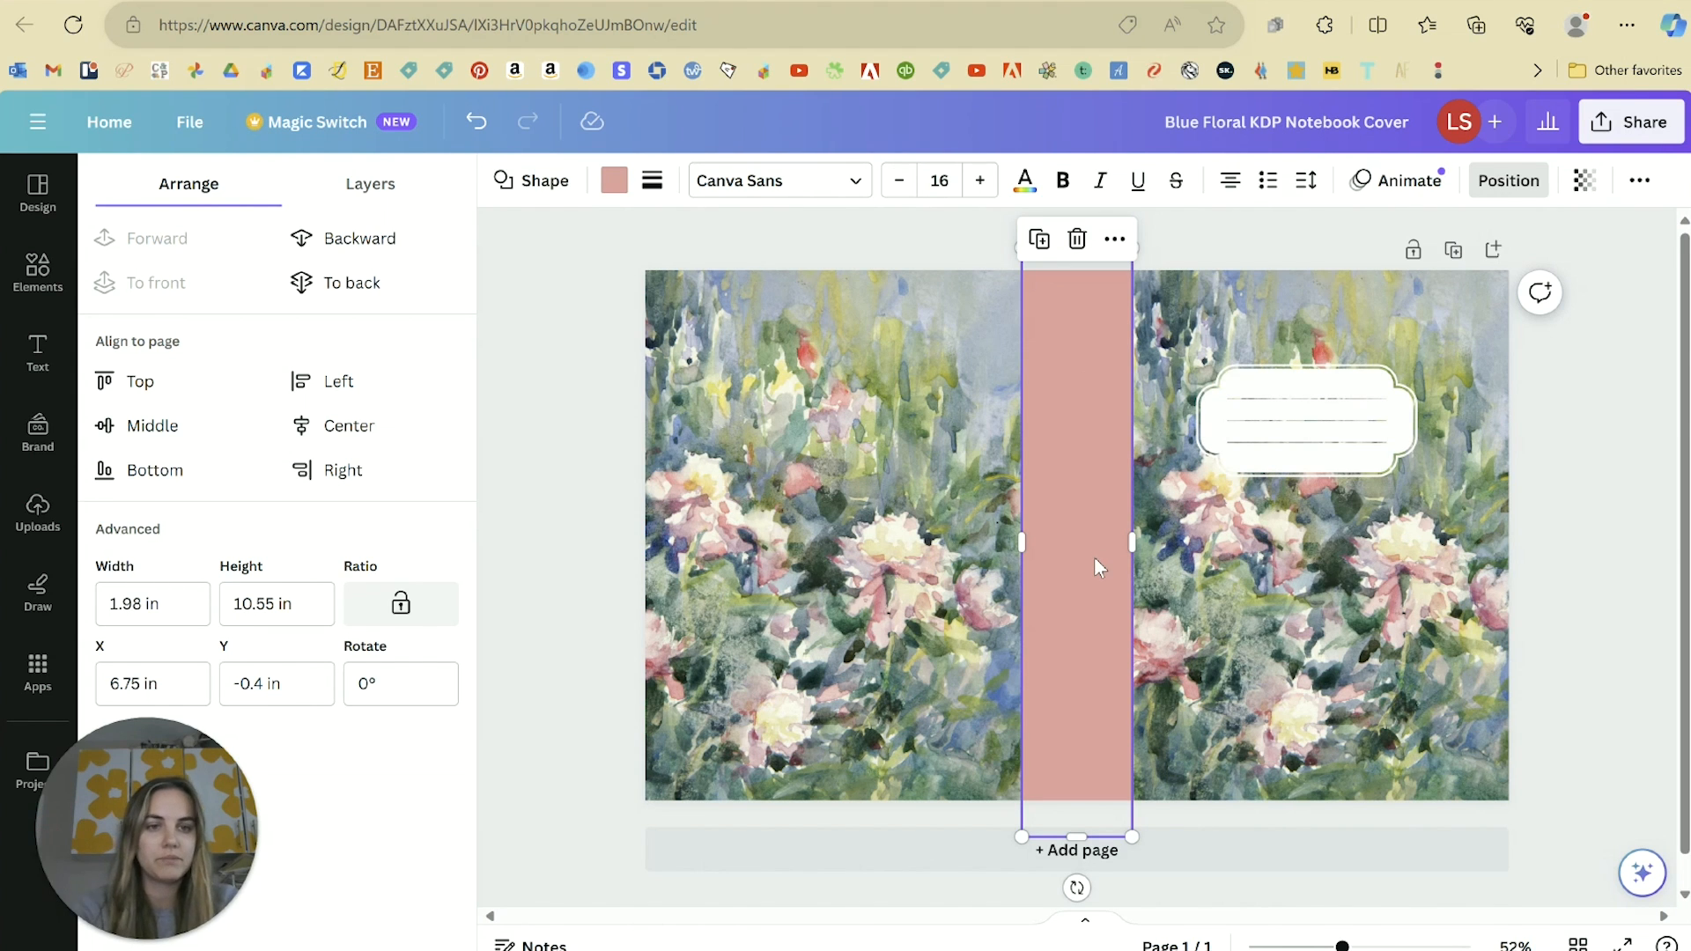
pyautogui.click(1292, 459)
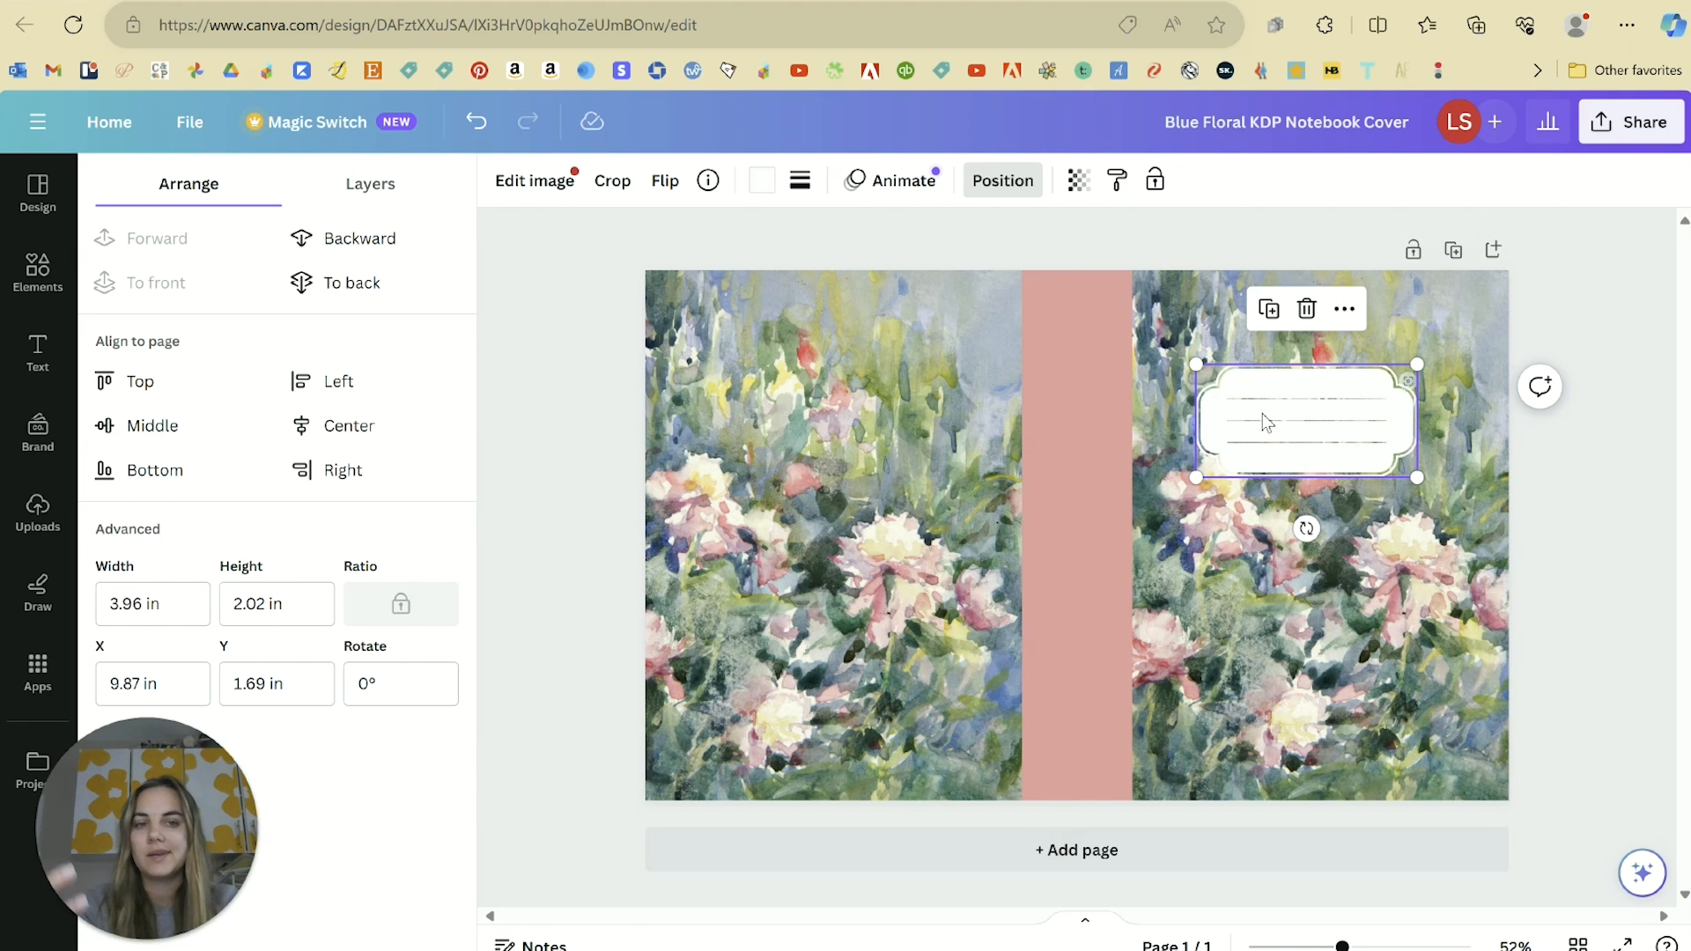
pyautogui.moveTo(1265, 421); pyautogui.dragTo(1274, 421)
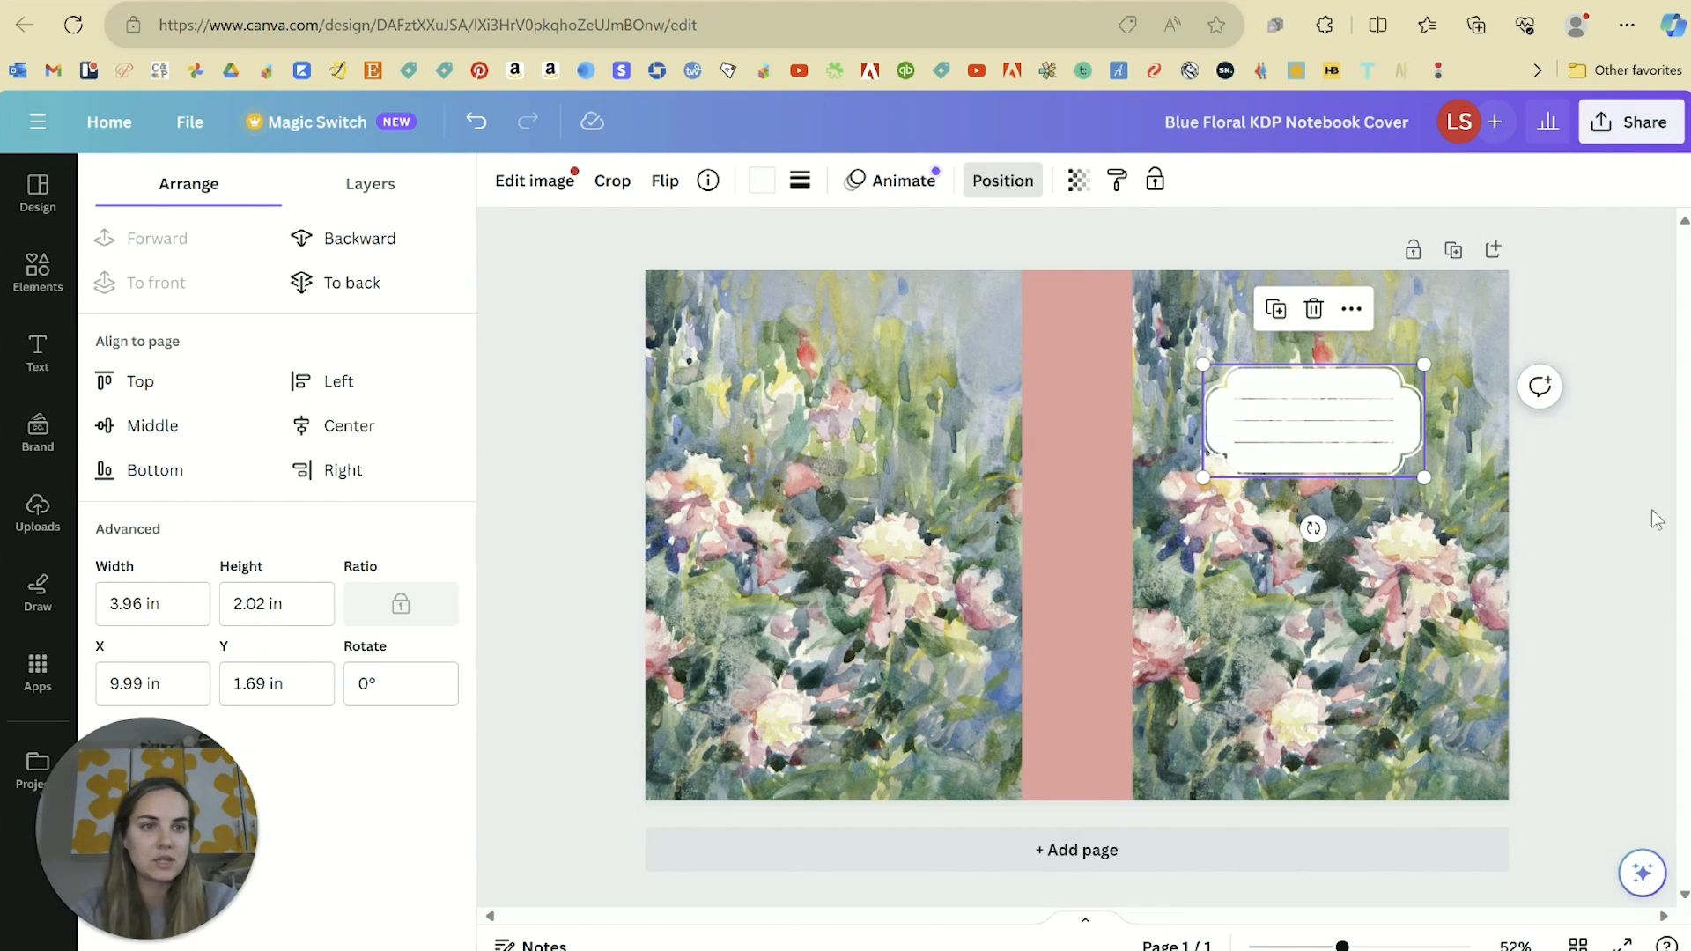
# Step: Download the notebook cover as PDF Print with Flatten PDF enabled, no crop marks, and the CMYK color profile
pyautogui.click(1628, 139)
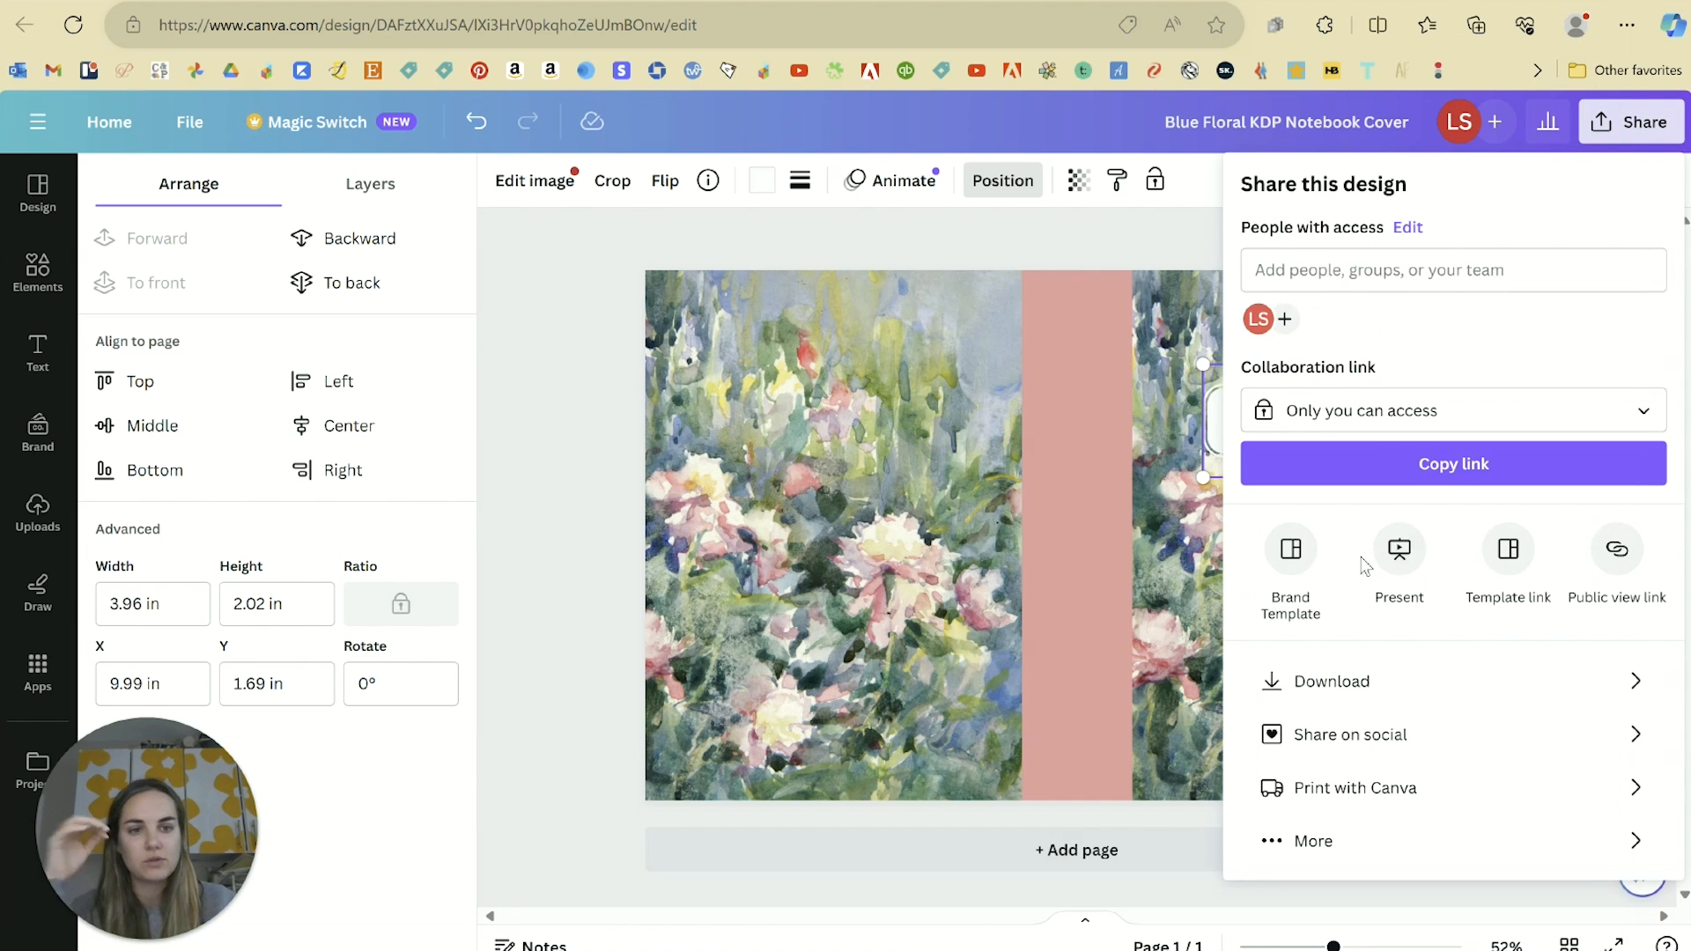
pyautogui.click(1326, 681)
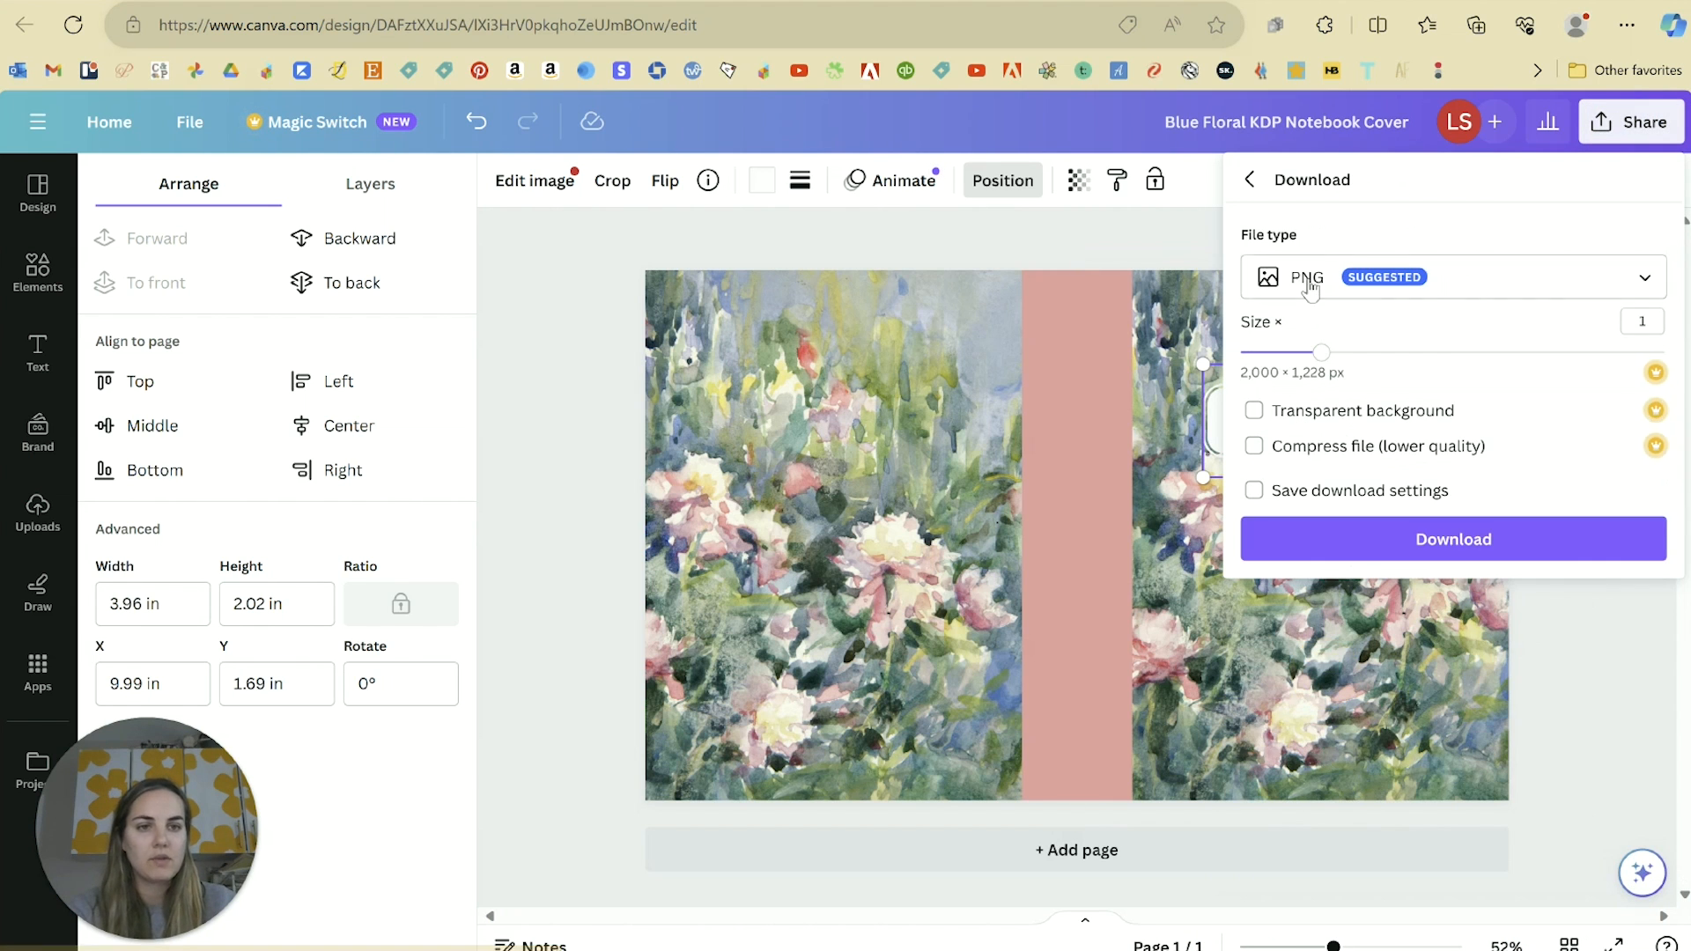
pyautogui.click(1310, 275)
pyautogui.scroll(-1, 1359, 504)
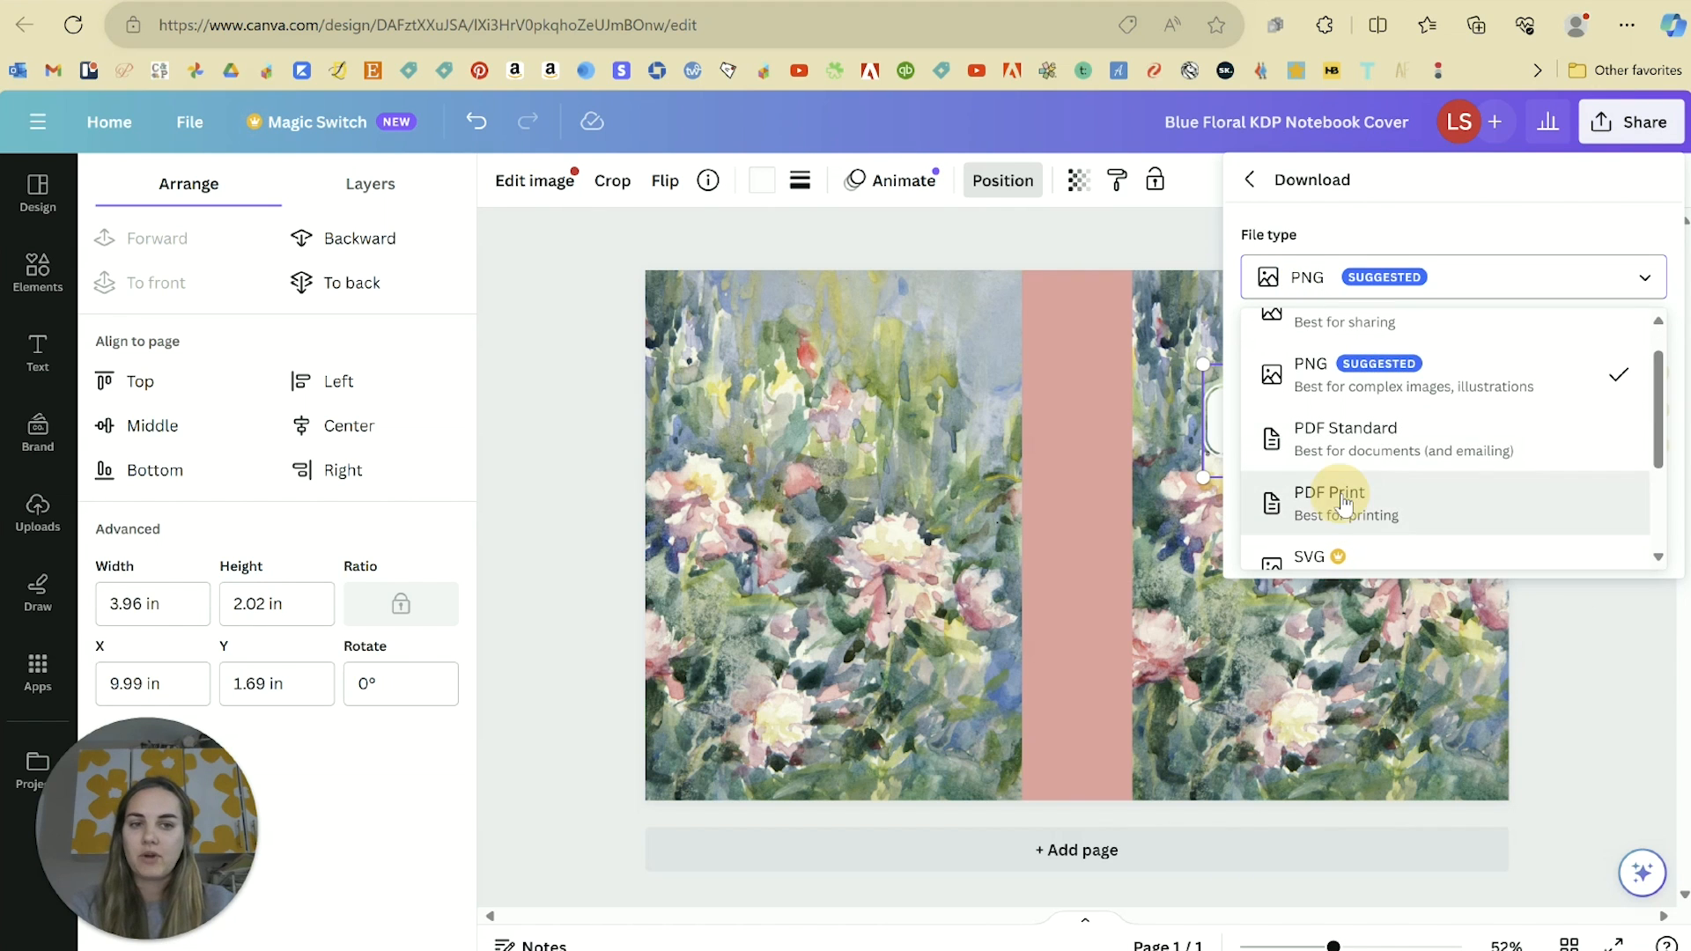
pyautogui.click(1348, 503)
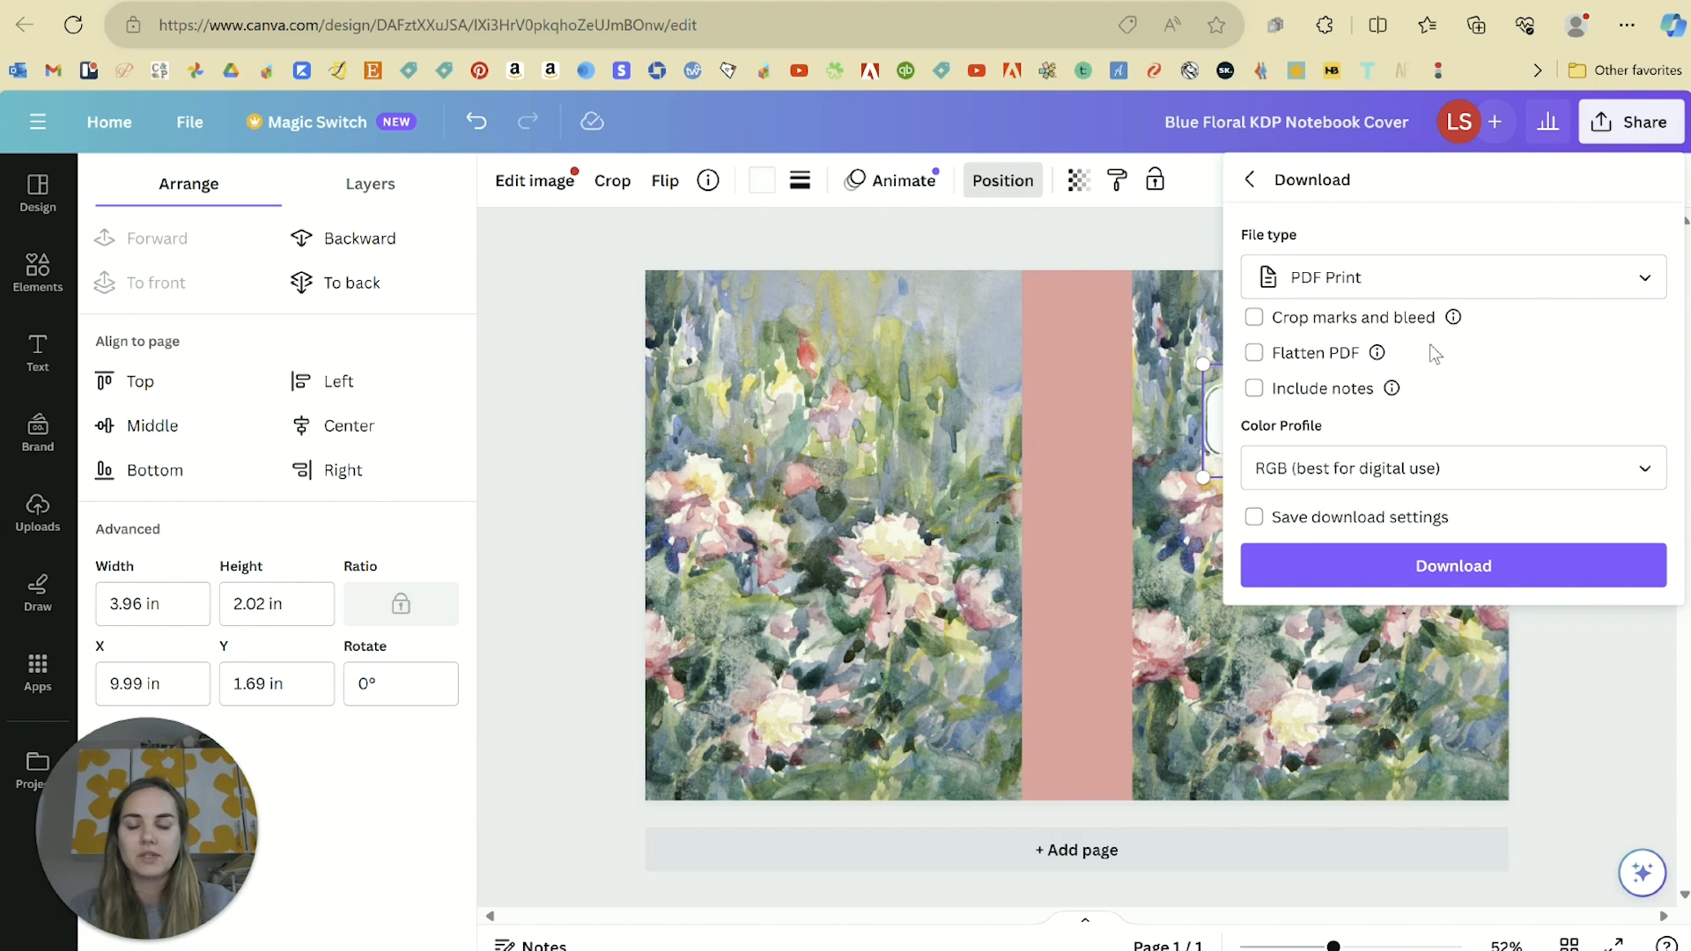
pyautogui.click(1257, 320)
pyautogui.click(1254, 354)
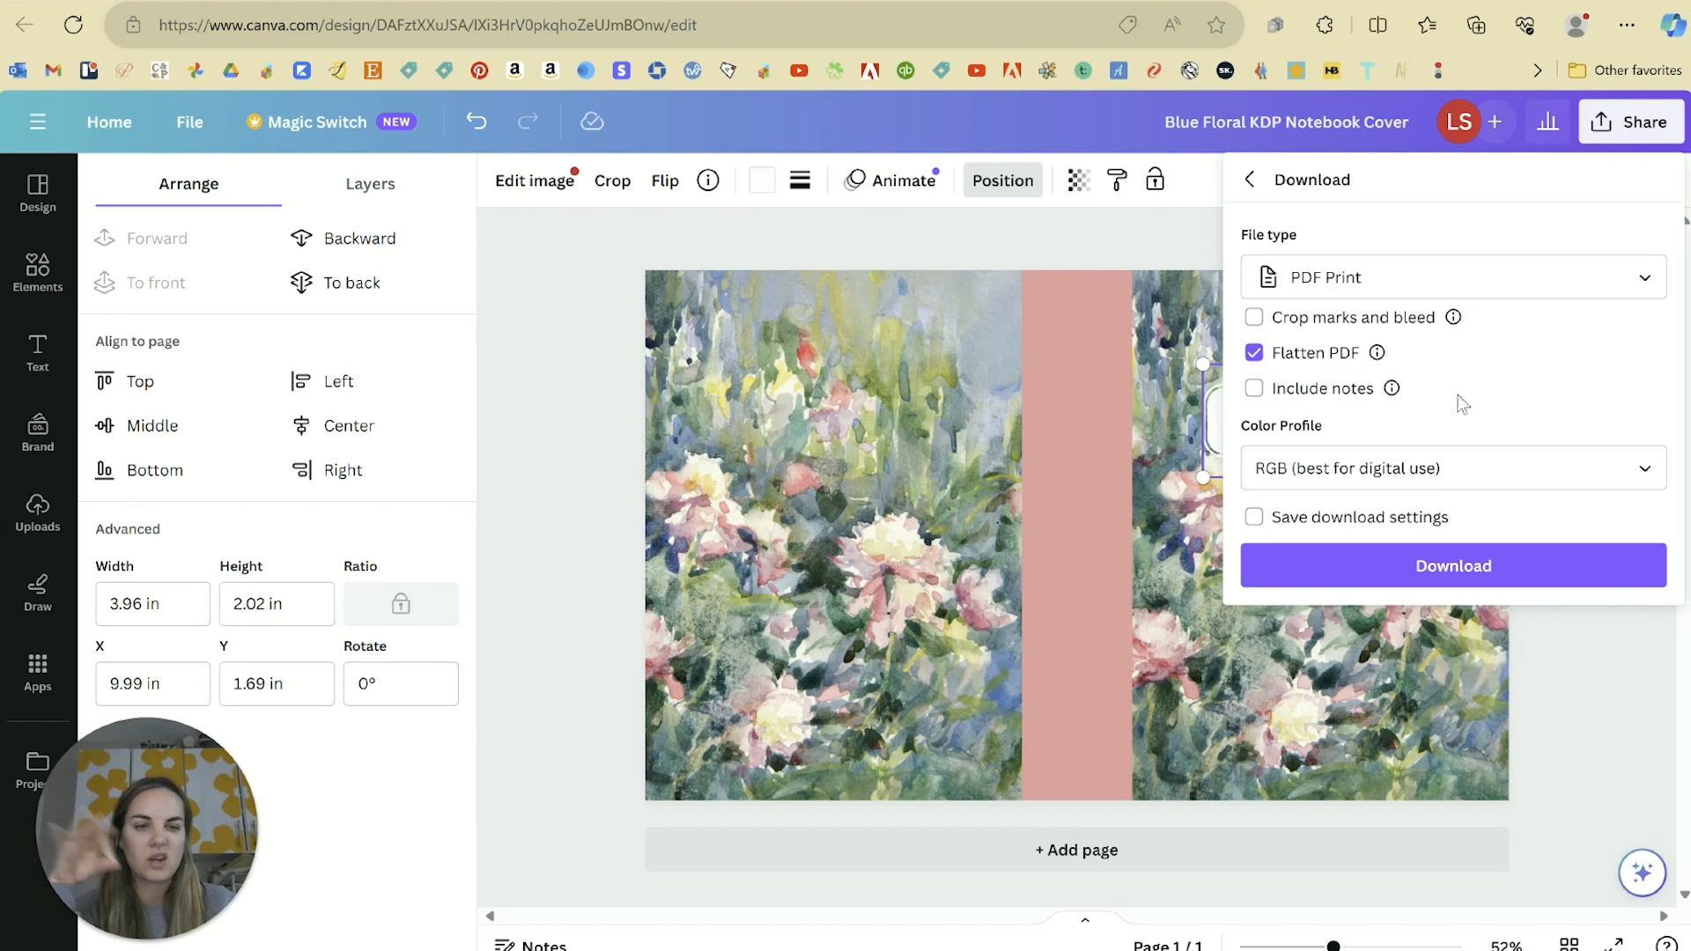
pyautogui.click(1400, 469)
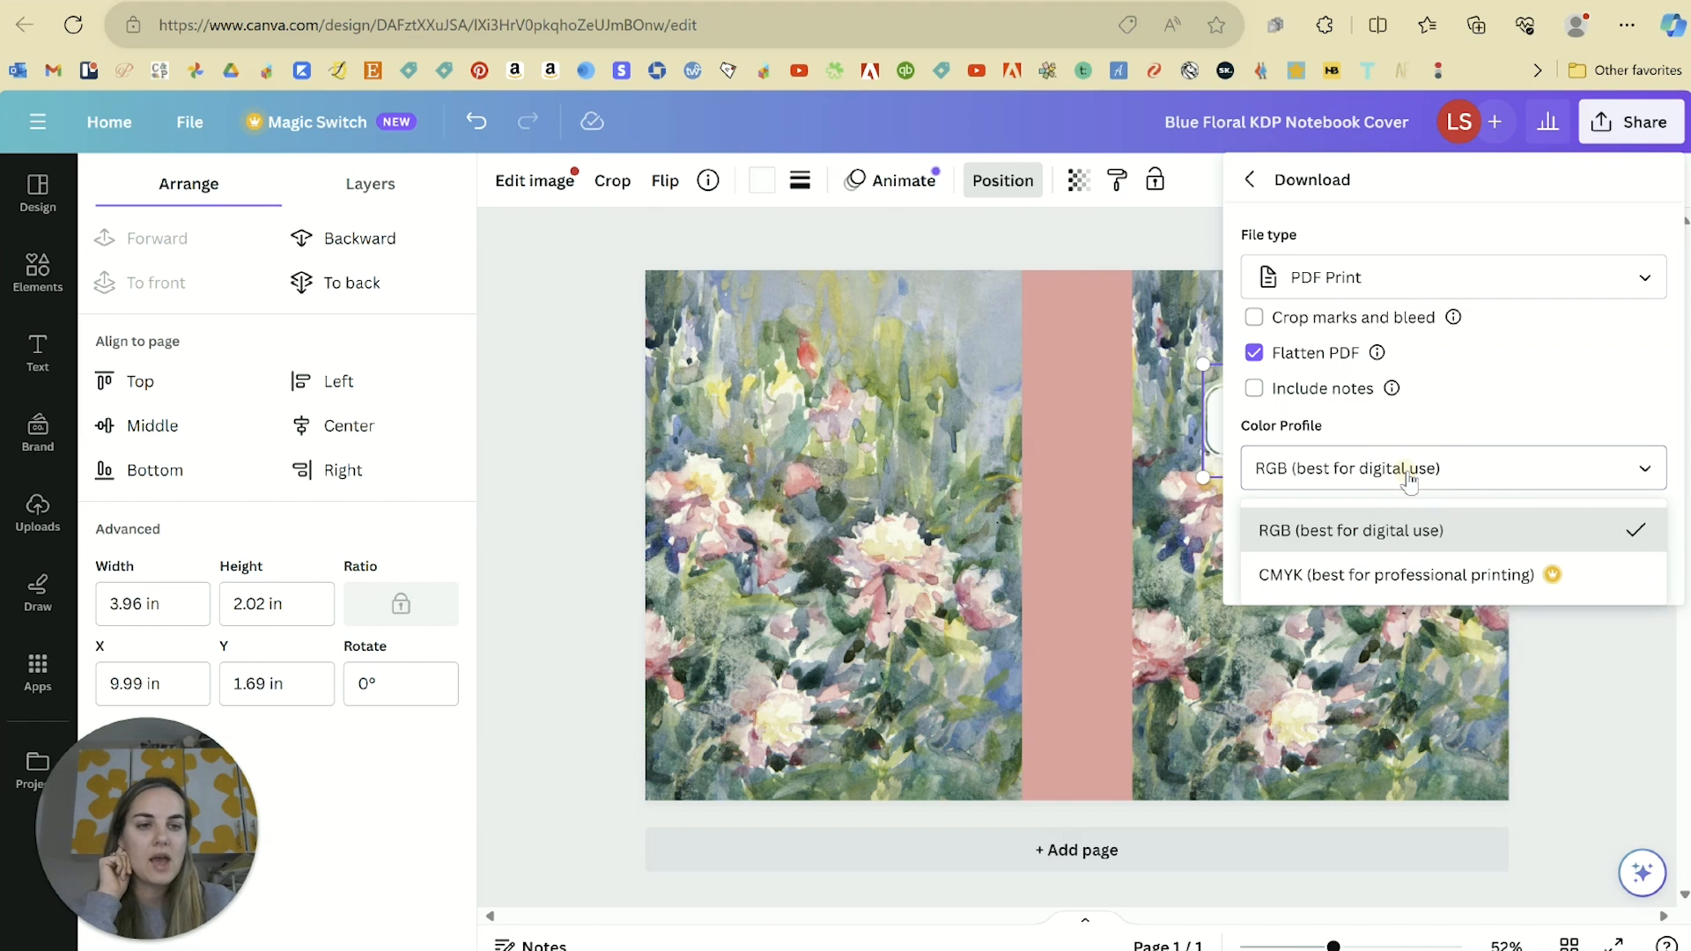
pyautogui.click(1371, 581)
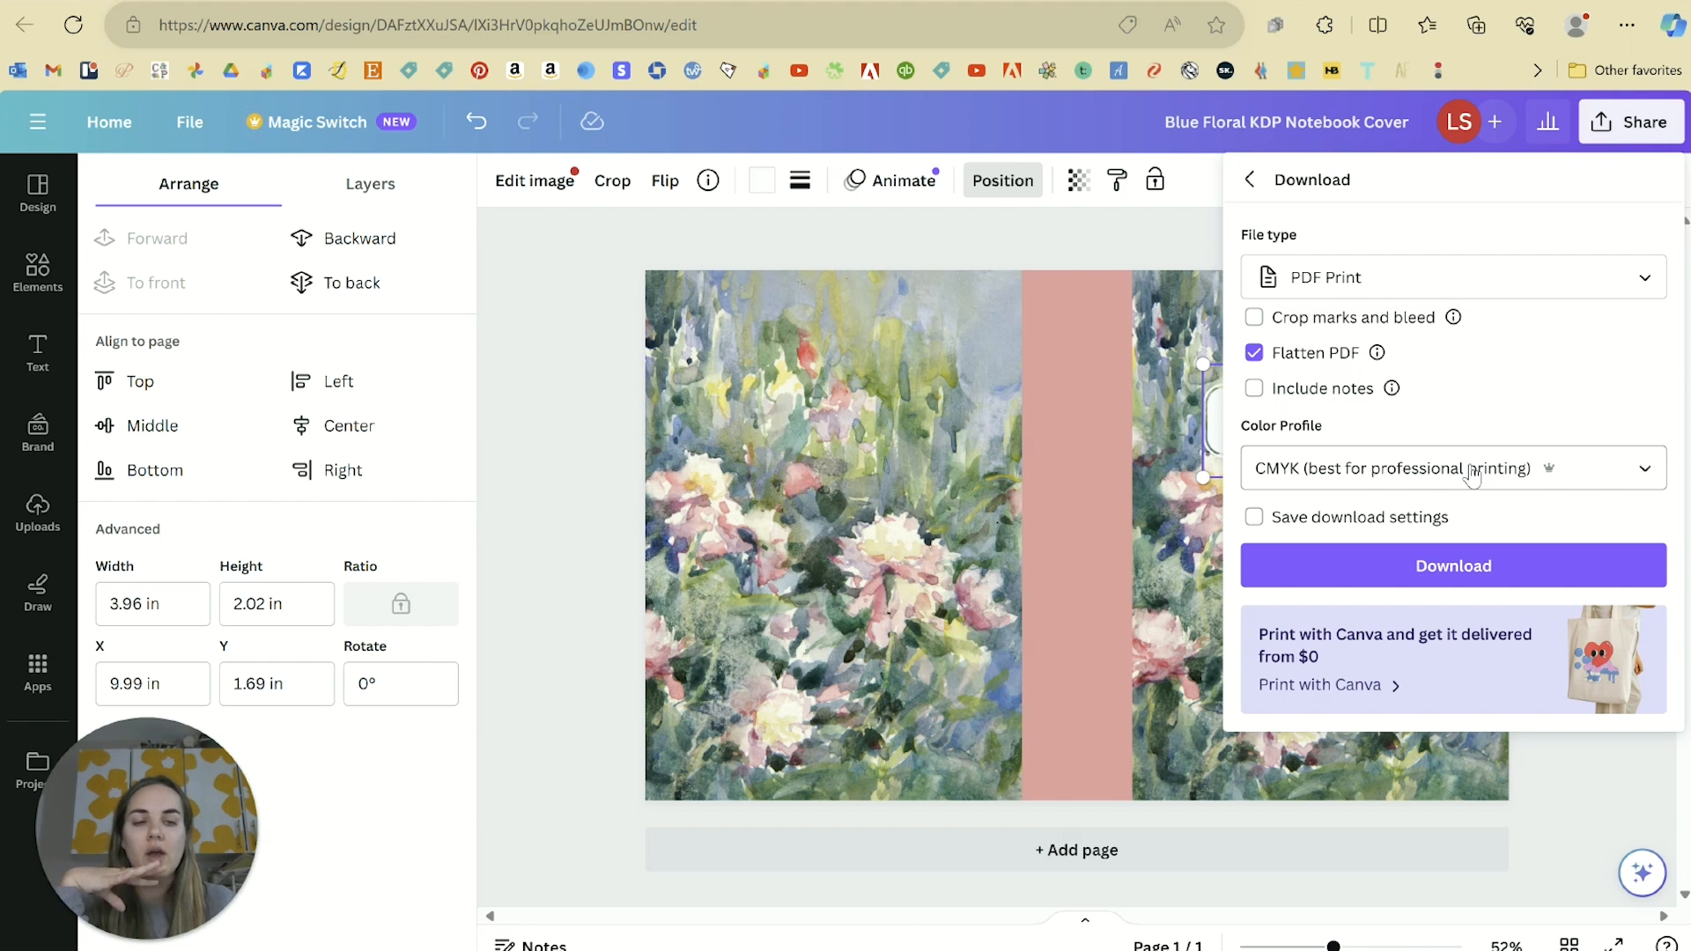
pyautogui.click(1412, 568)
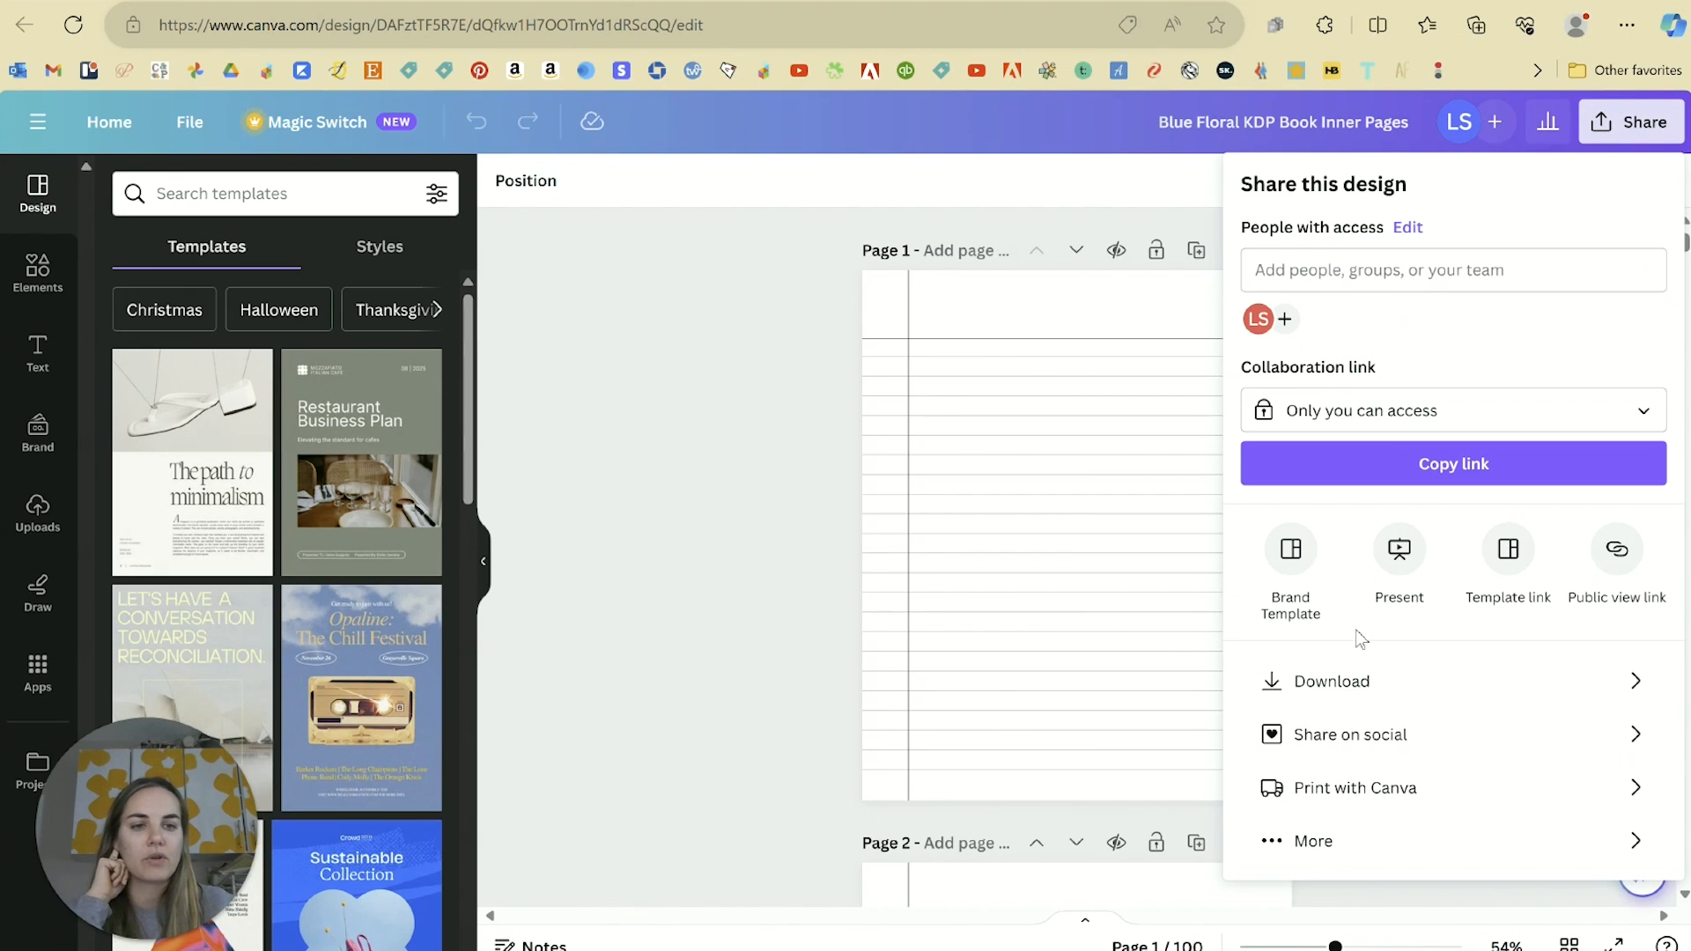
# Step: Download all 100 pages of the inner pages design as PDF Print, flattened, with the CMYK color profile
pyautogui.click(1308, 683)
pyautogui.click(1328, 278)
pyautogui.click(1295, 536)
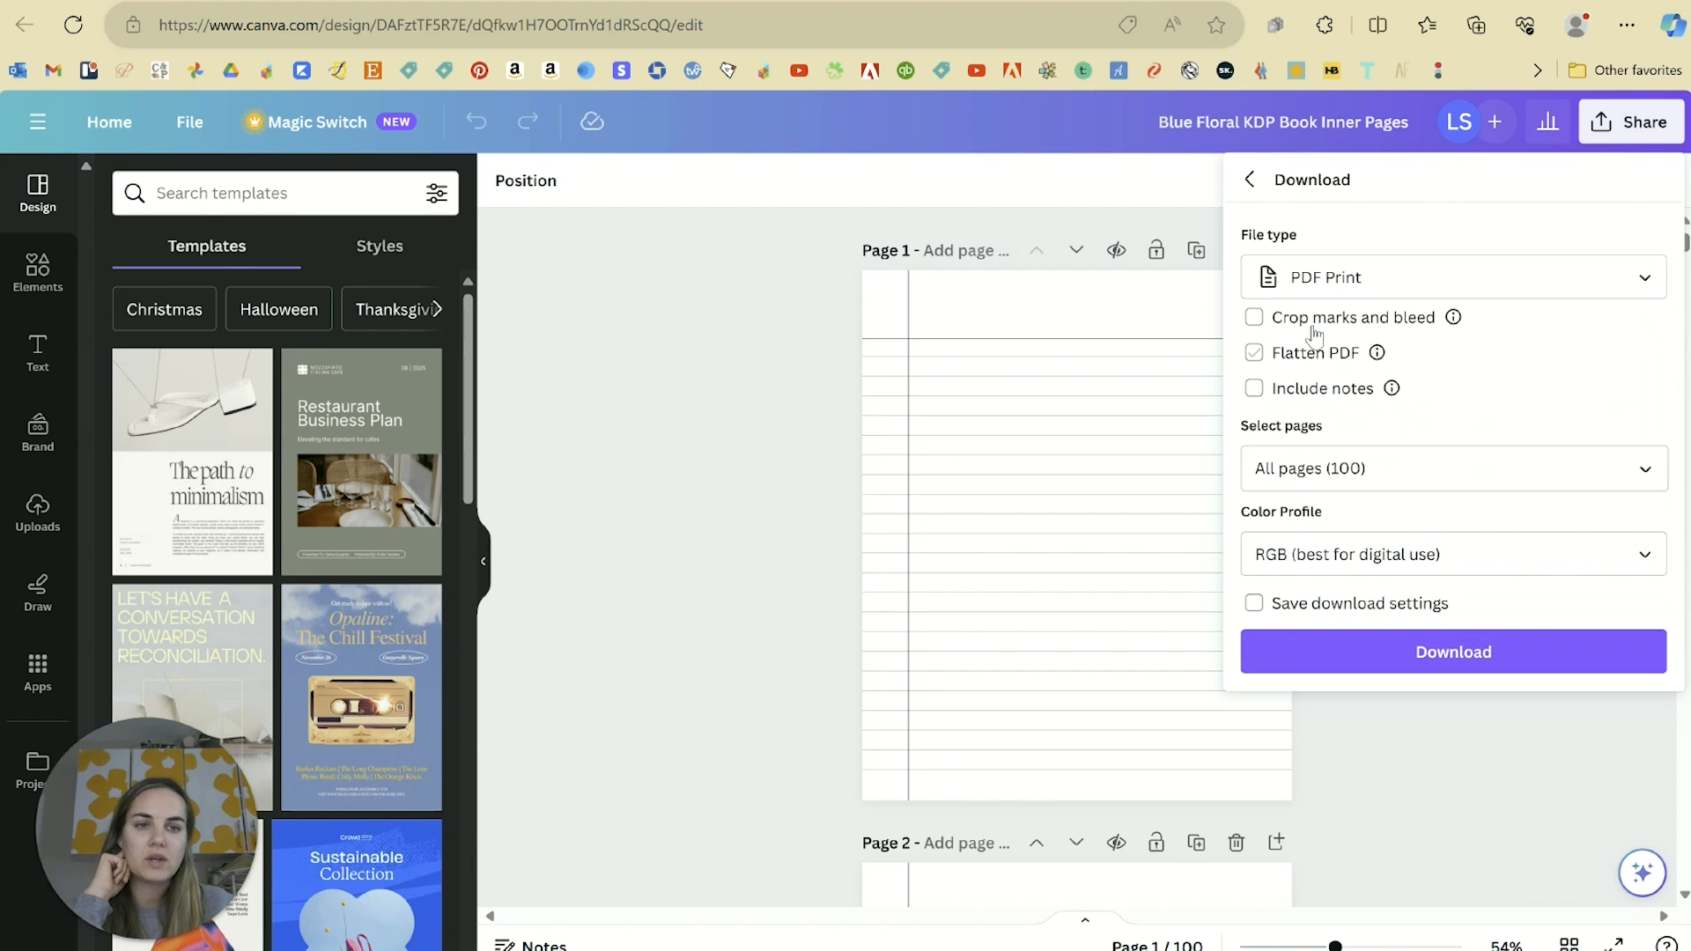
pyautogui.click(1254, 356)
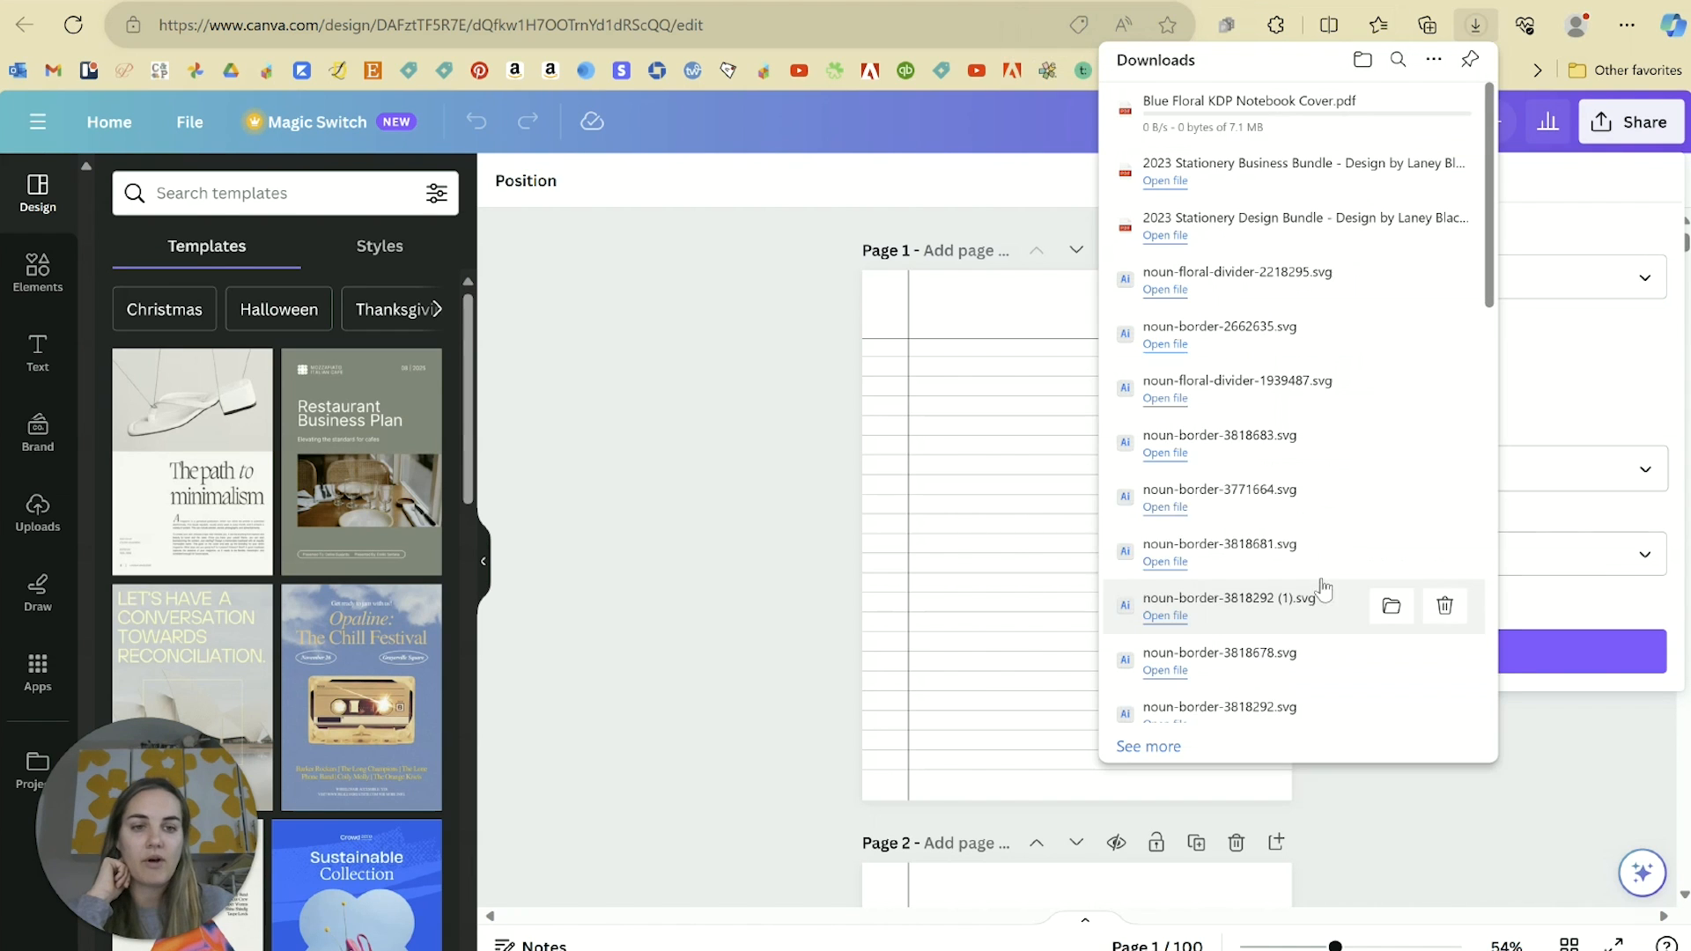
pyautogui.click(1540, 564)
pyautogui.click(1312, 658)
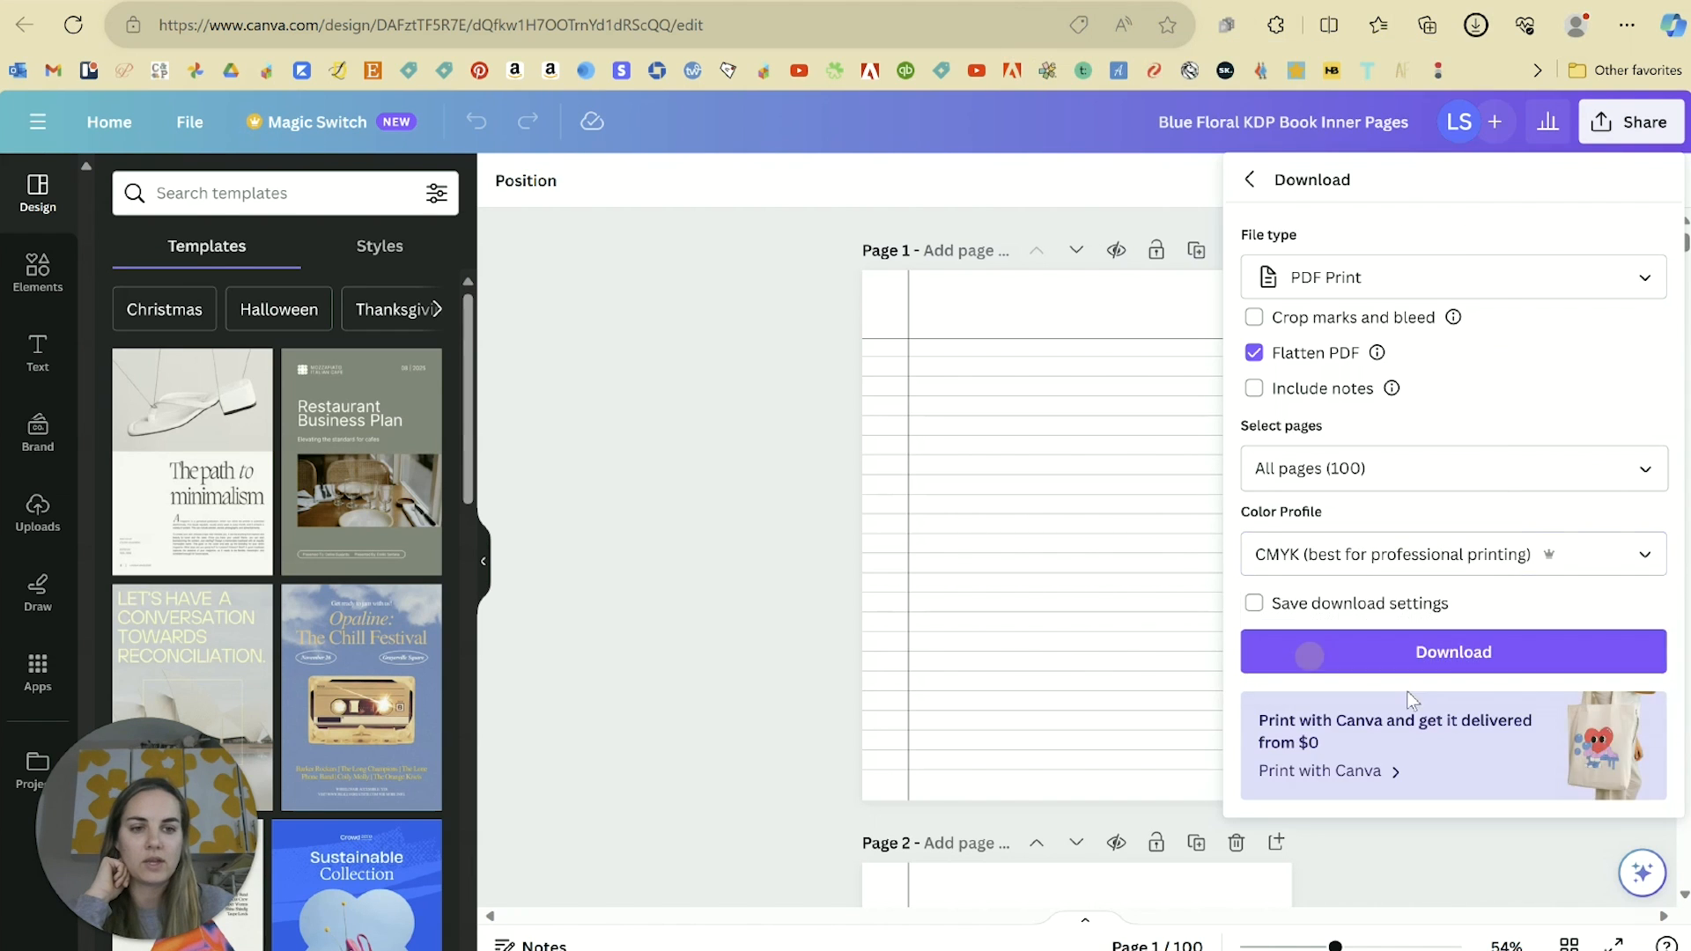
pyautogui.click(1393, 662)
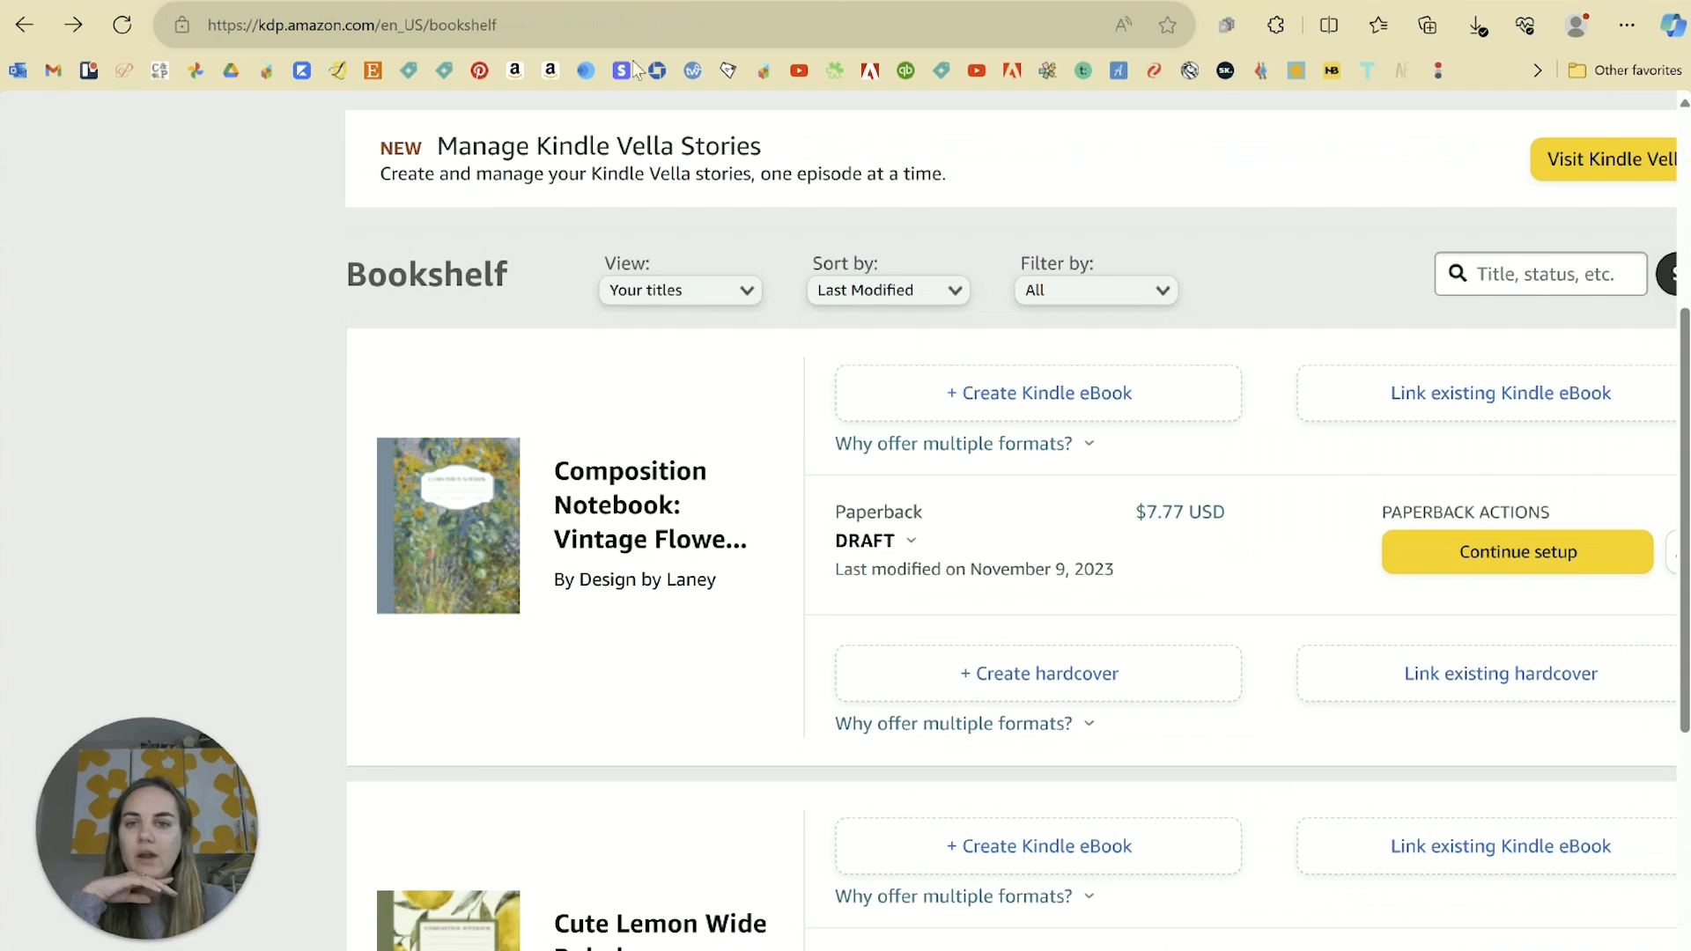
# Step: Switch to the Amazon KDP bookshelf and start creating a new paperback title
pyautogui.scroll(6, 606, 430)
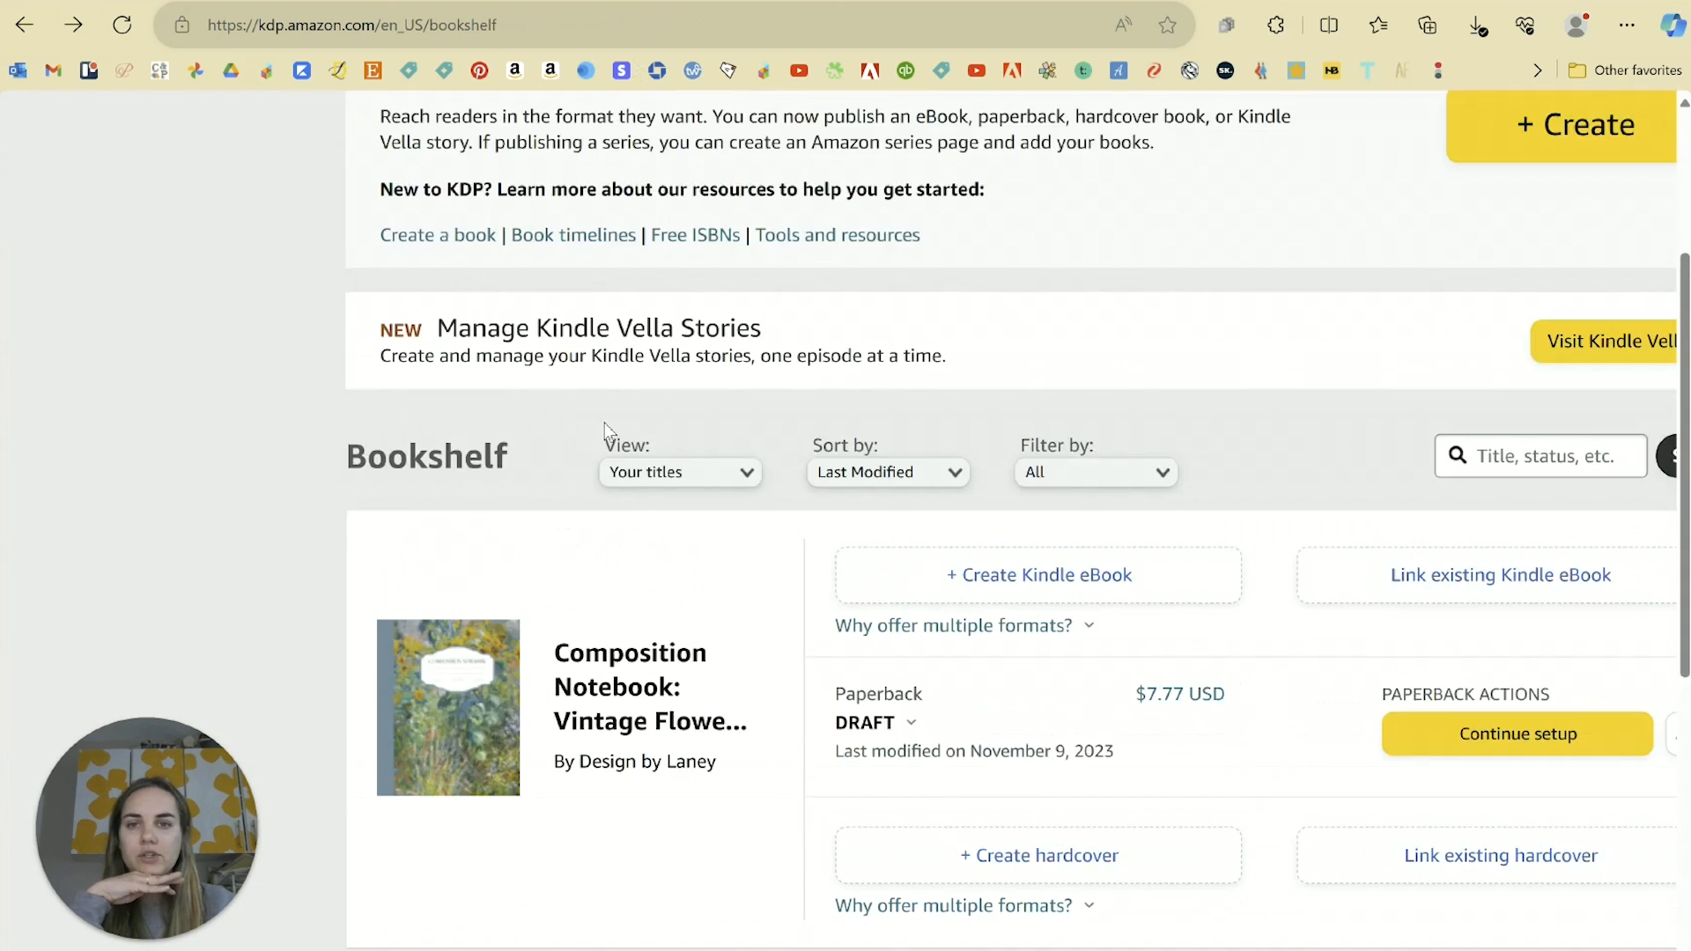
pyautogui.click(1145, 442)
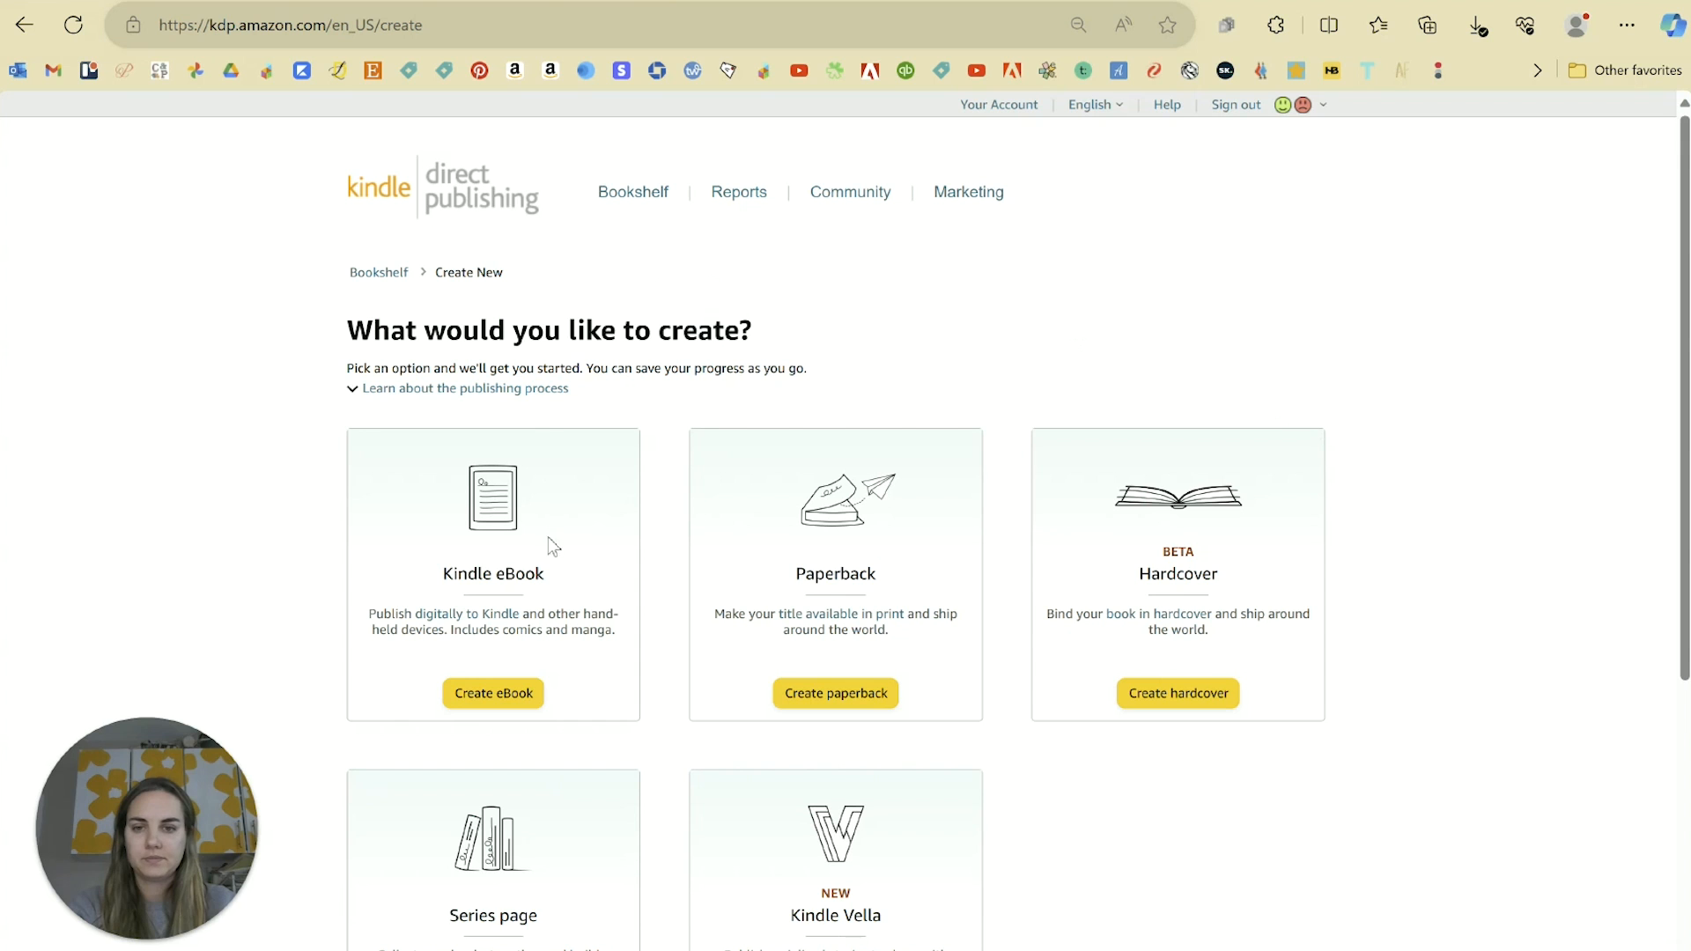
pyautogui.click(848, 696)
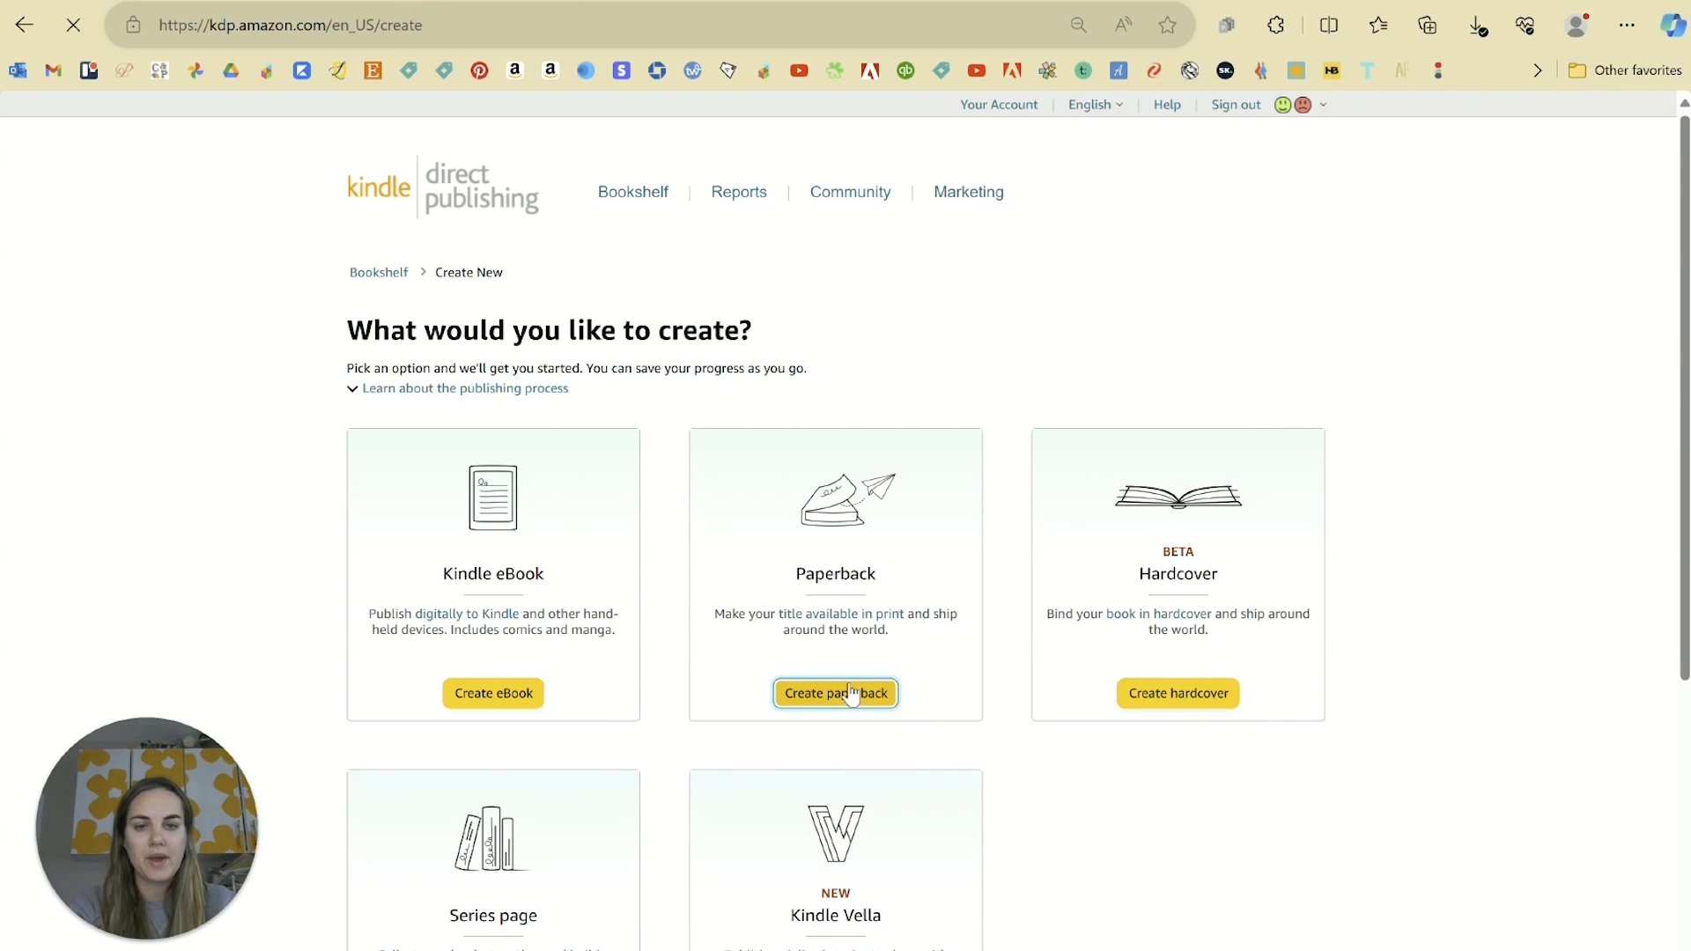
# Step: Enter the book title "Composition Notebook: Blue Impressionist Flowers Journal | Notebook for Women | Wide-Ruled 100 Lined"
pyautogui.scroll(-3, 745, 505)
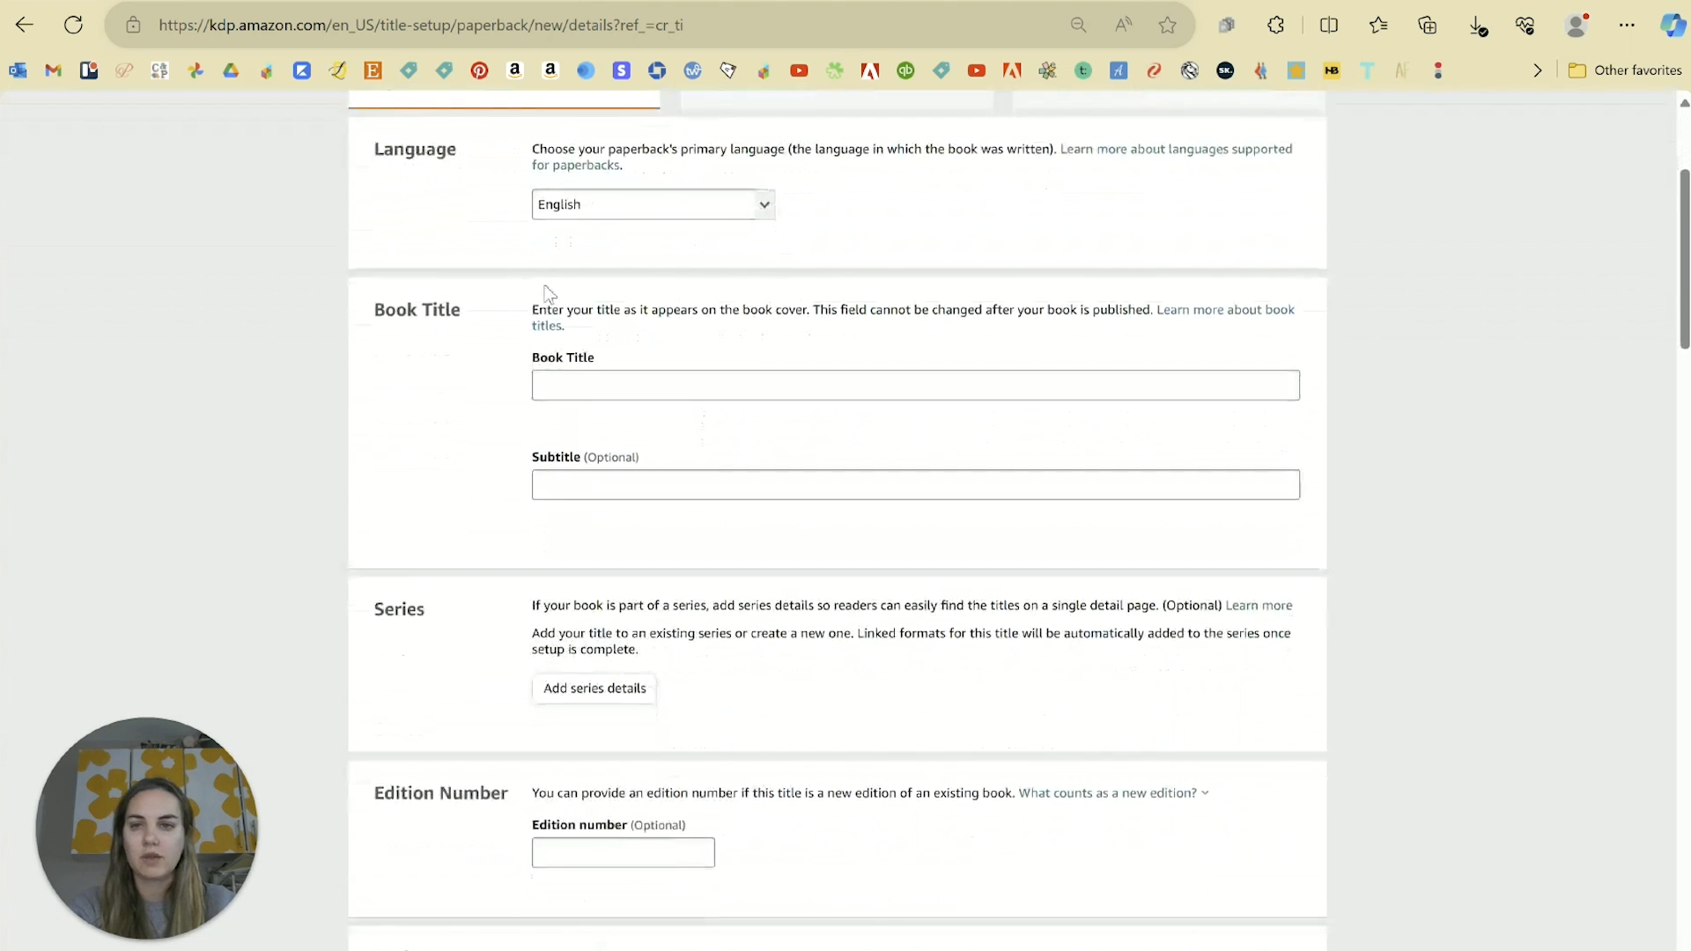
pyautogui.click(672, 384)
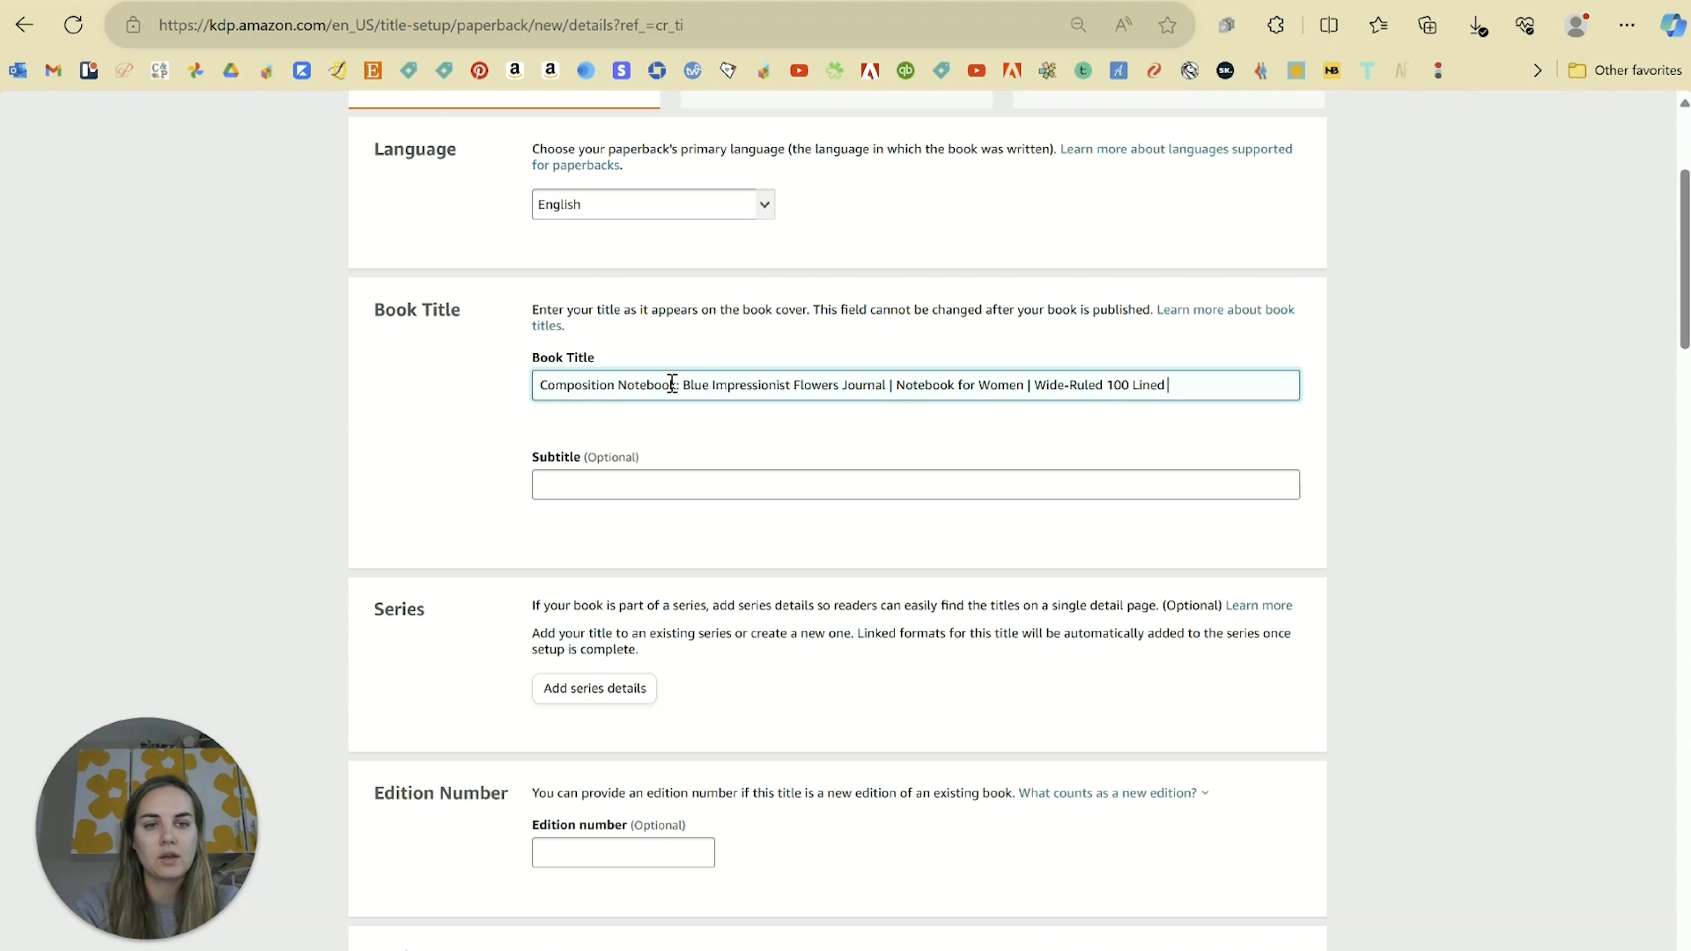
pyautogui.click(807, 487)
# Step: Enter the design brand's pen name as primary author, split across the first, middle and last name fields
pyautogui.scroll(-3, 807, 487)
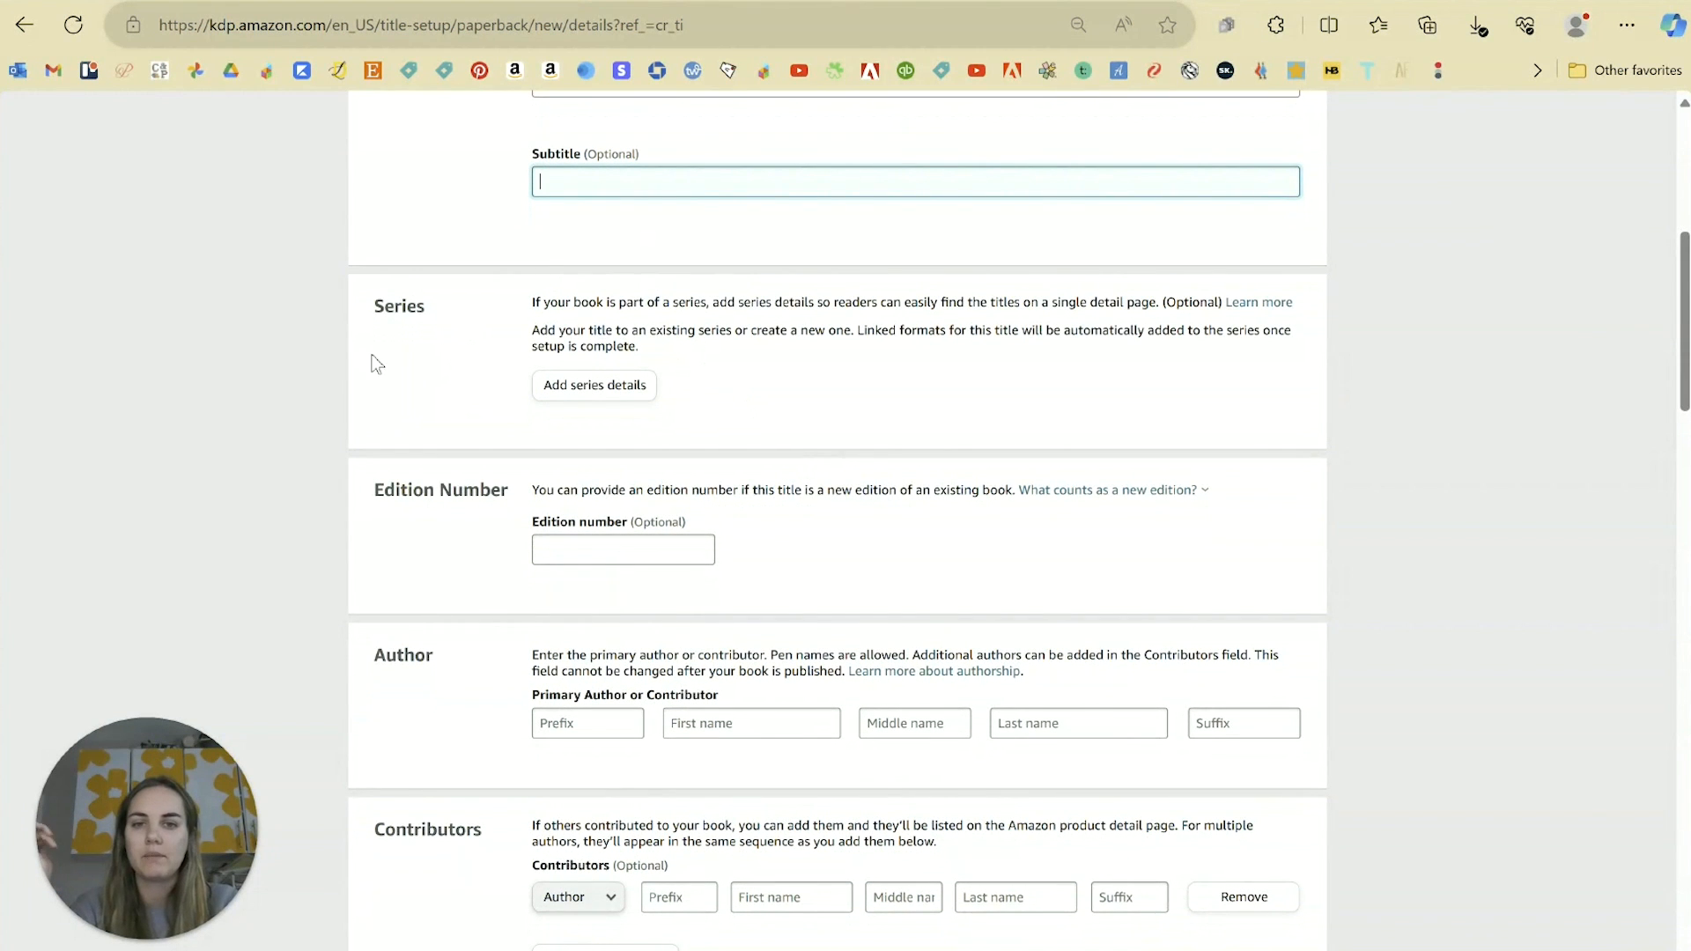
pyautogui.scroll(-2, 863, 400)
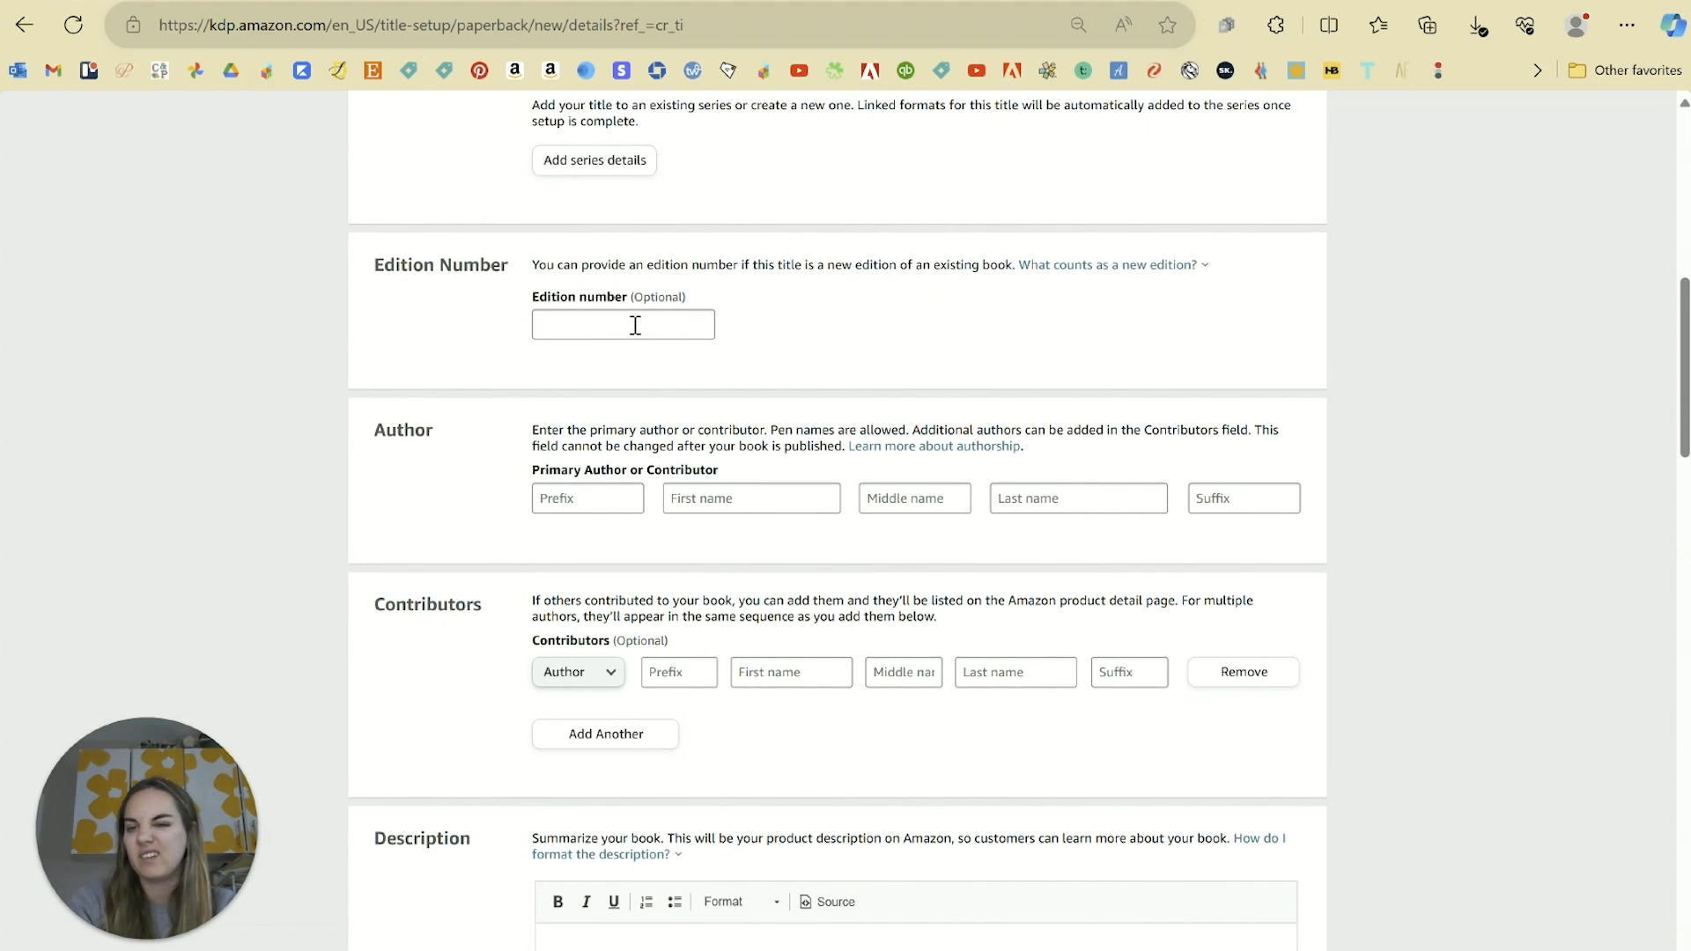
pyautogui.scroll(-1, 669, 352)
pyautogui.click(752, 379)
pyautogui.write('Design')
pyautogui.press('Tab')
pyautogui.write('by')
pyautogui.press('Tab')
pyautogui.write('L')
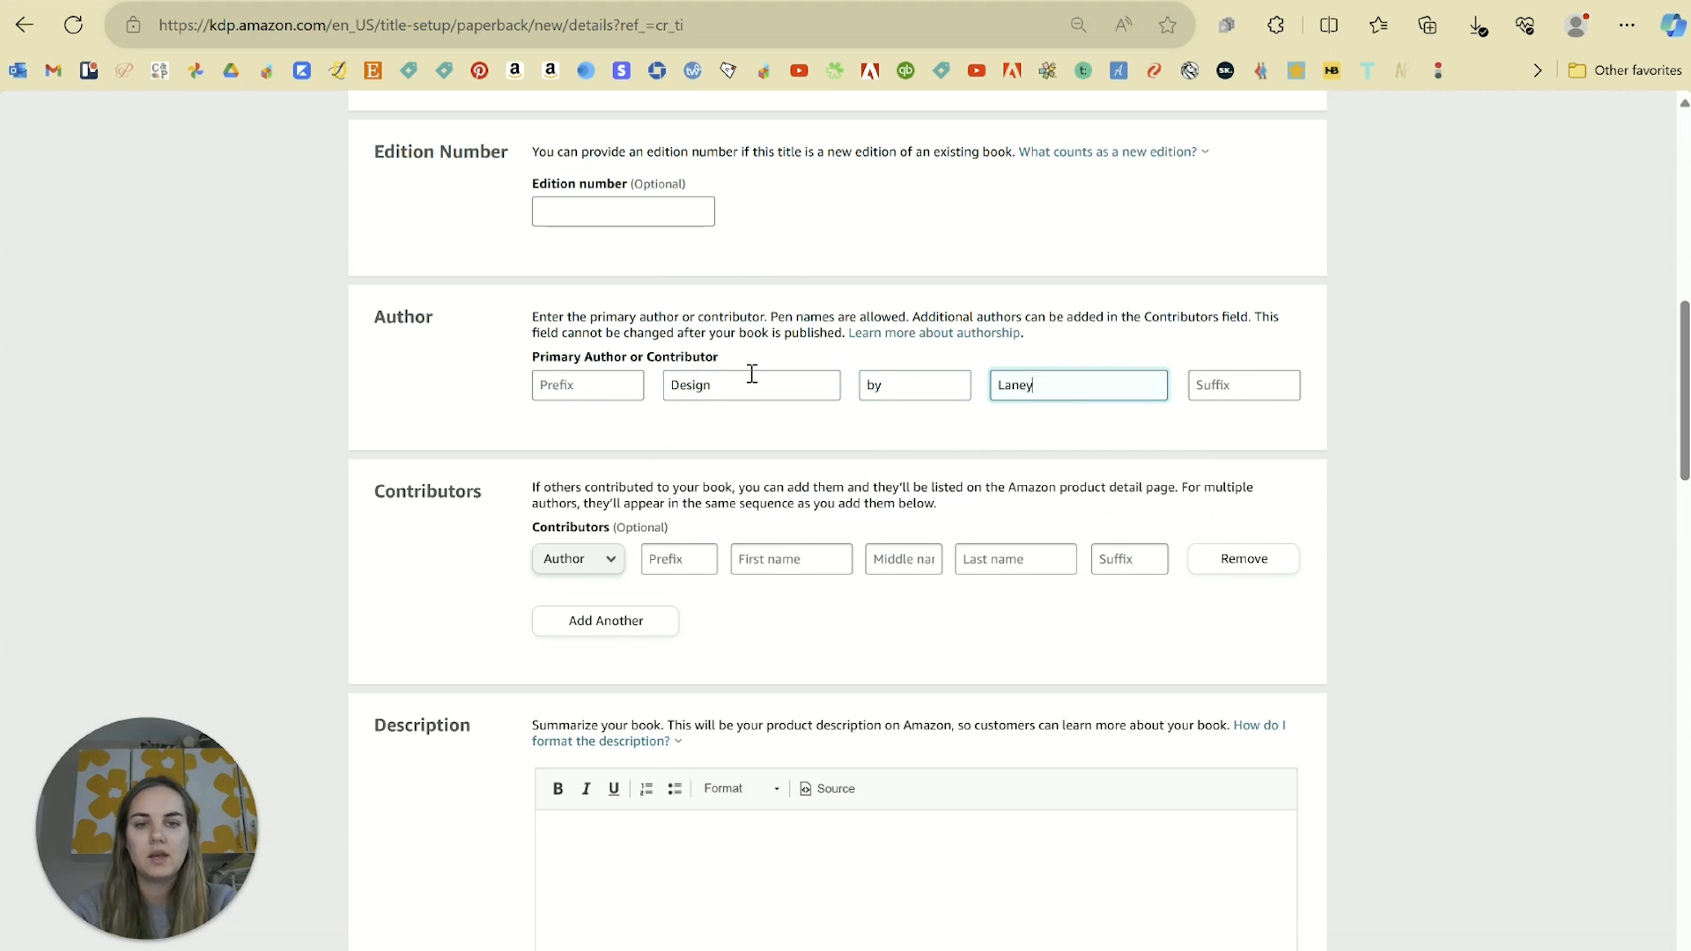
pyautogui.click(751, 441)
# Step: Copy the whole description text from the KDP Description Google Doc and paste it into the book's Description on KDP
pyautogui.scroll(-2, 751, 441)
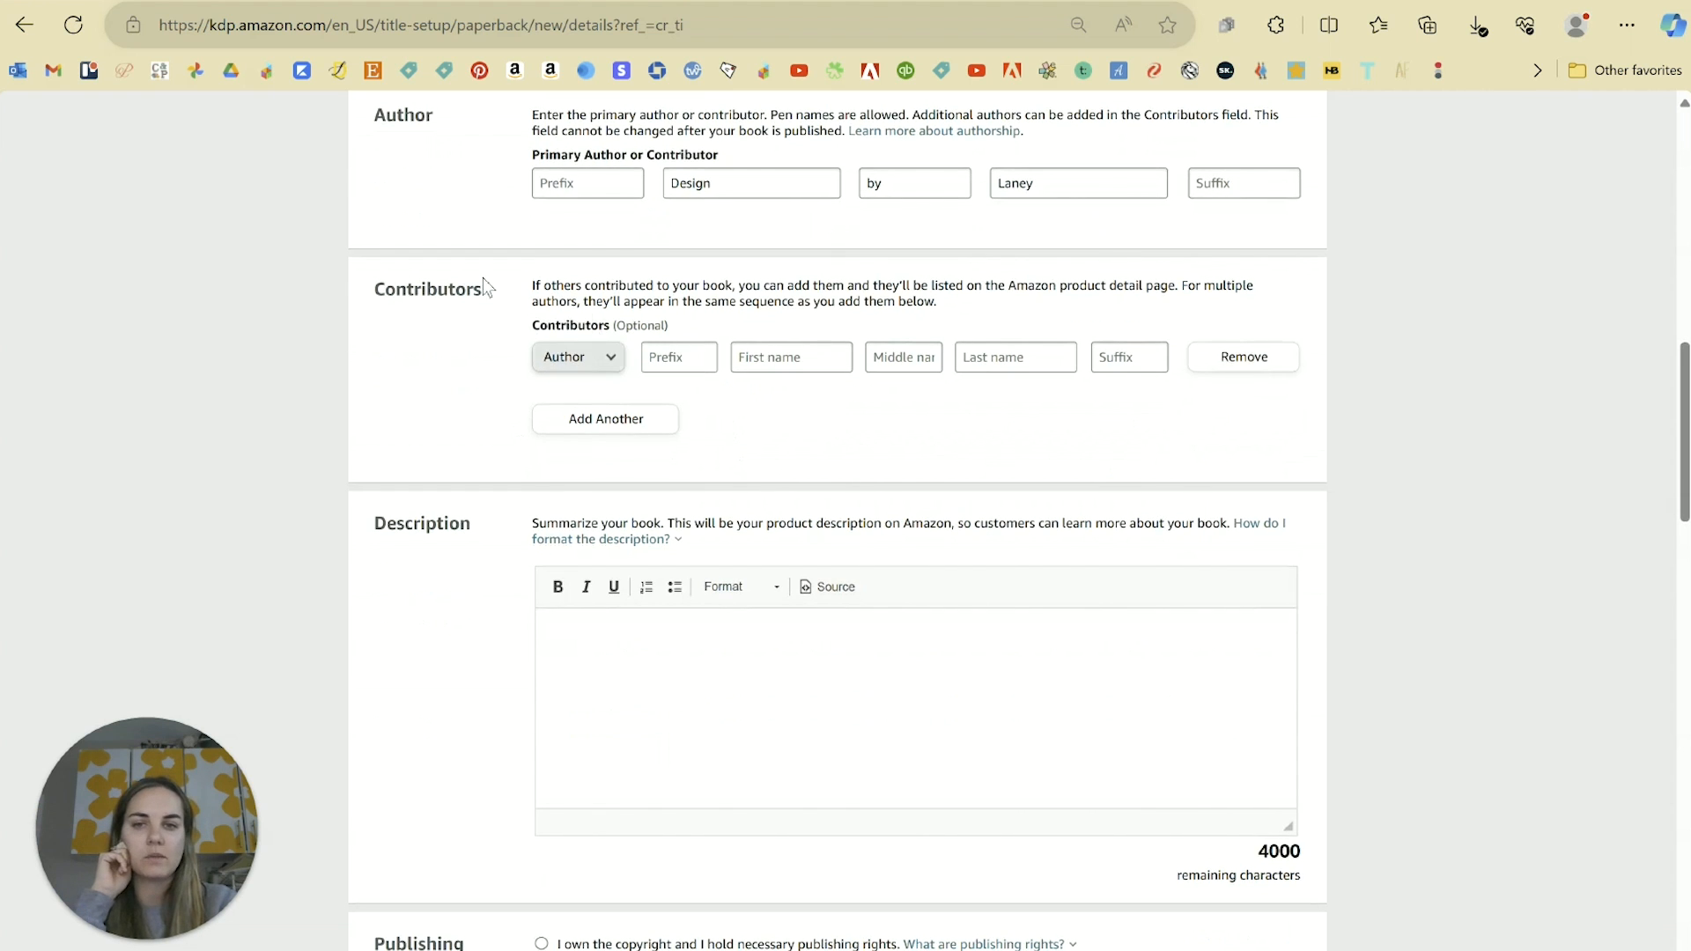
pyautogui.scroll(-2, 794, 551)
pyautogui.click(661, 431)
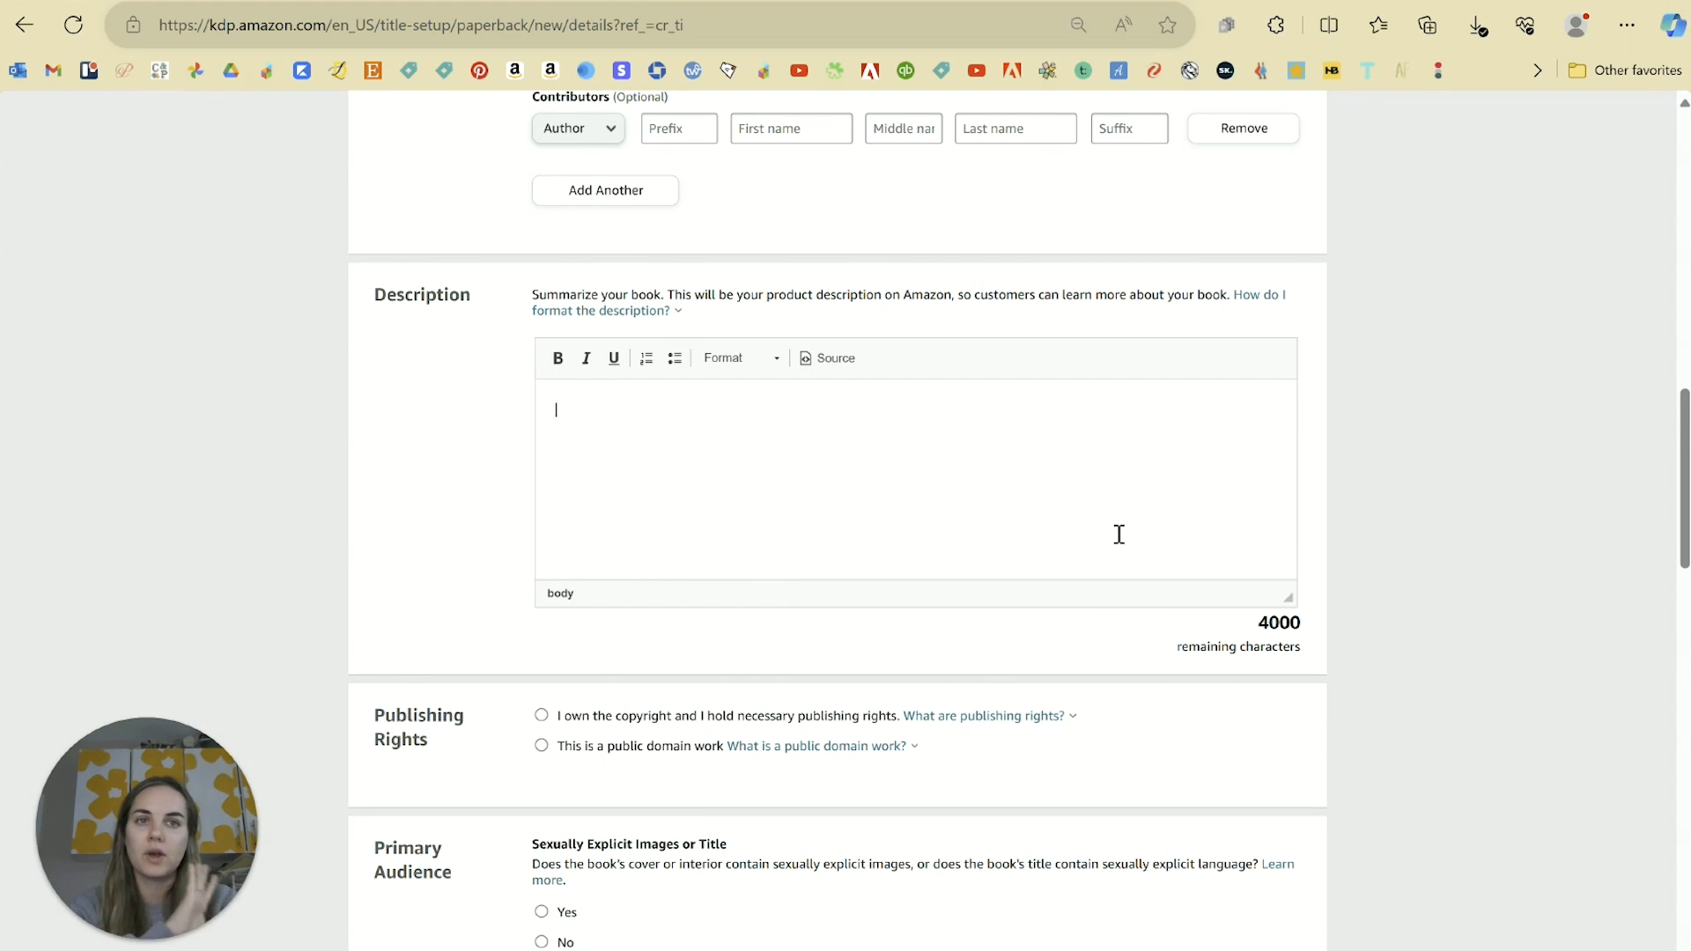
pyautogui.hotkey('ctrl', 'Tab')
pyautogui.moveTo(1020, 456); pyautogui.dragTo(434, 291)
pyautogui.hotkey('ctrl', 'c')
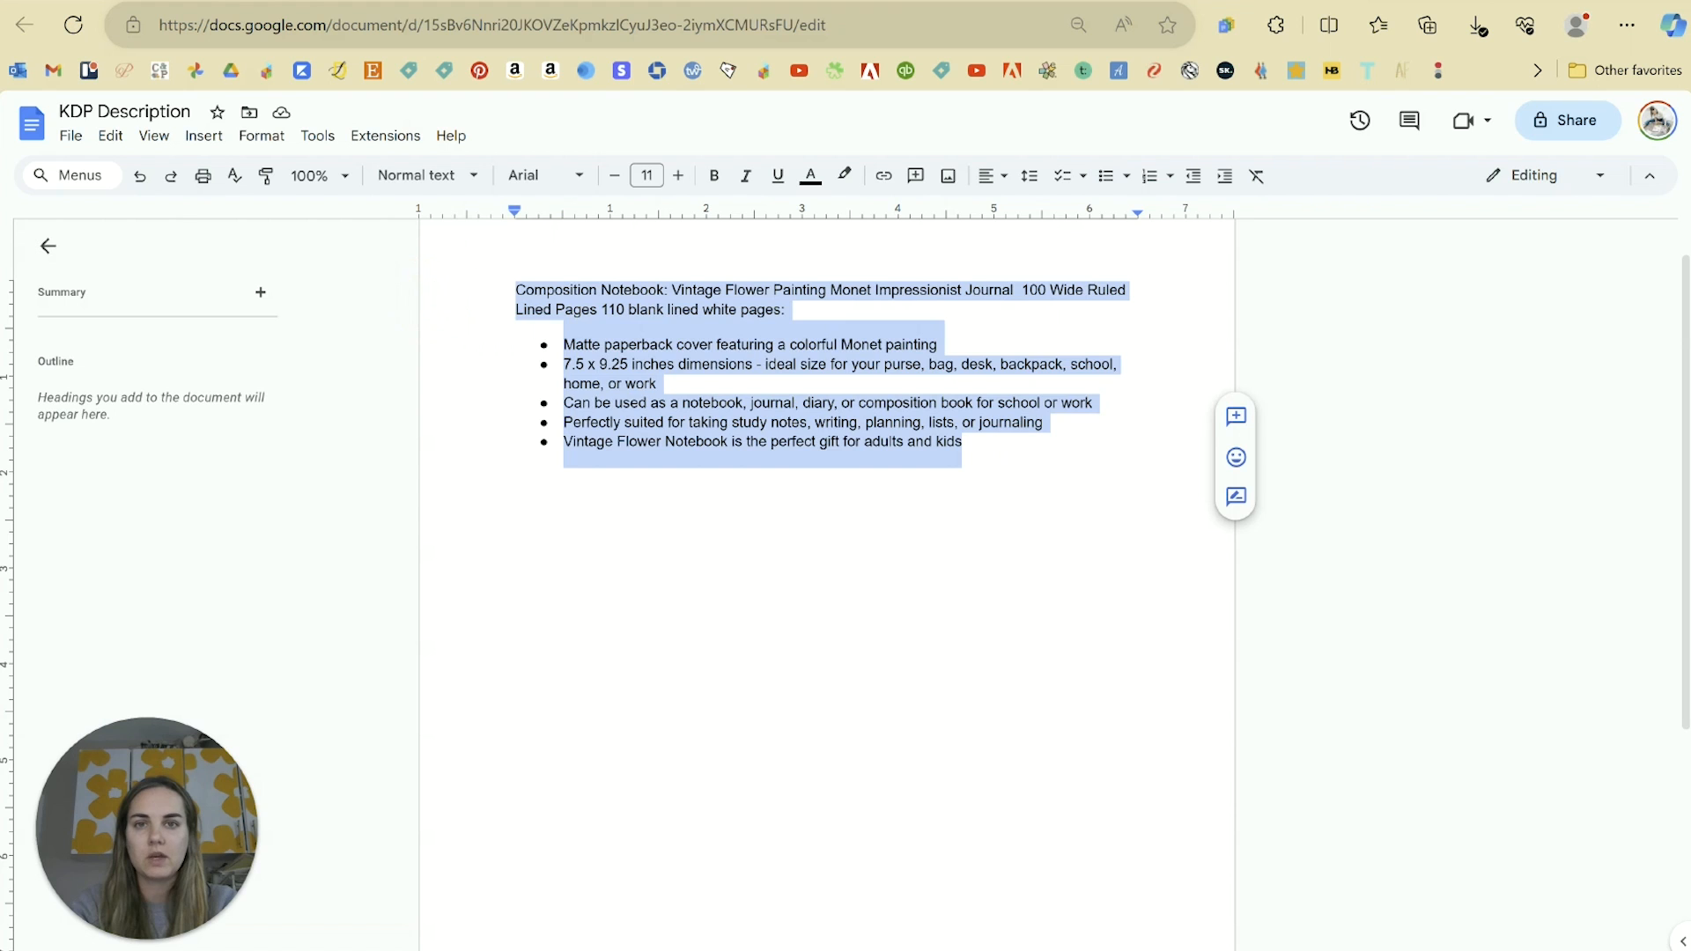
pyautogui.hotkey('ctrl', 'Tab')
pyautogui.click(848, 484)
pyautogui.hotkey('ctrl', 'v')
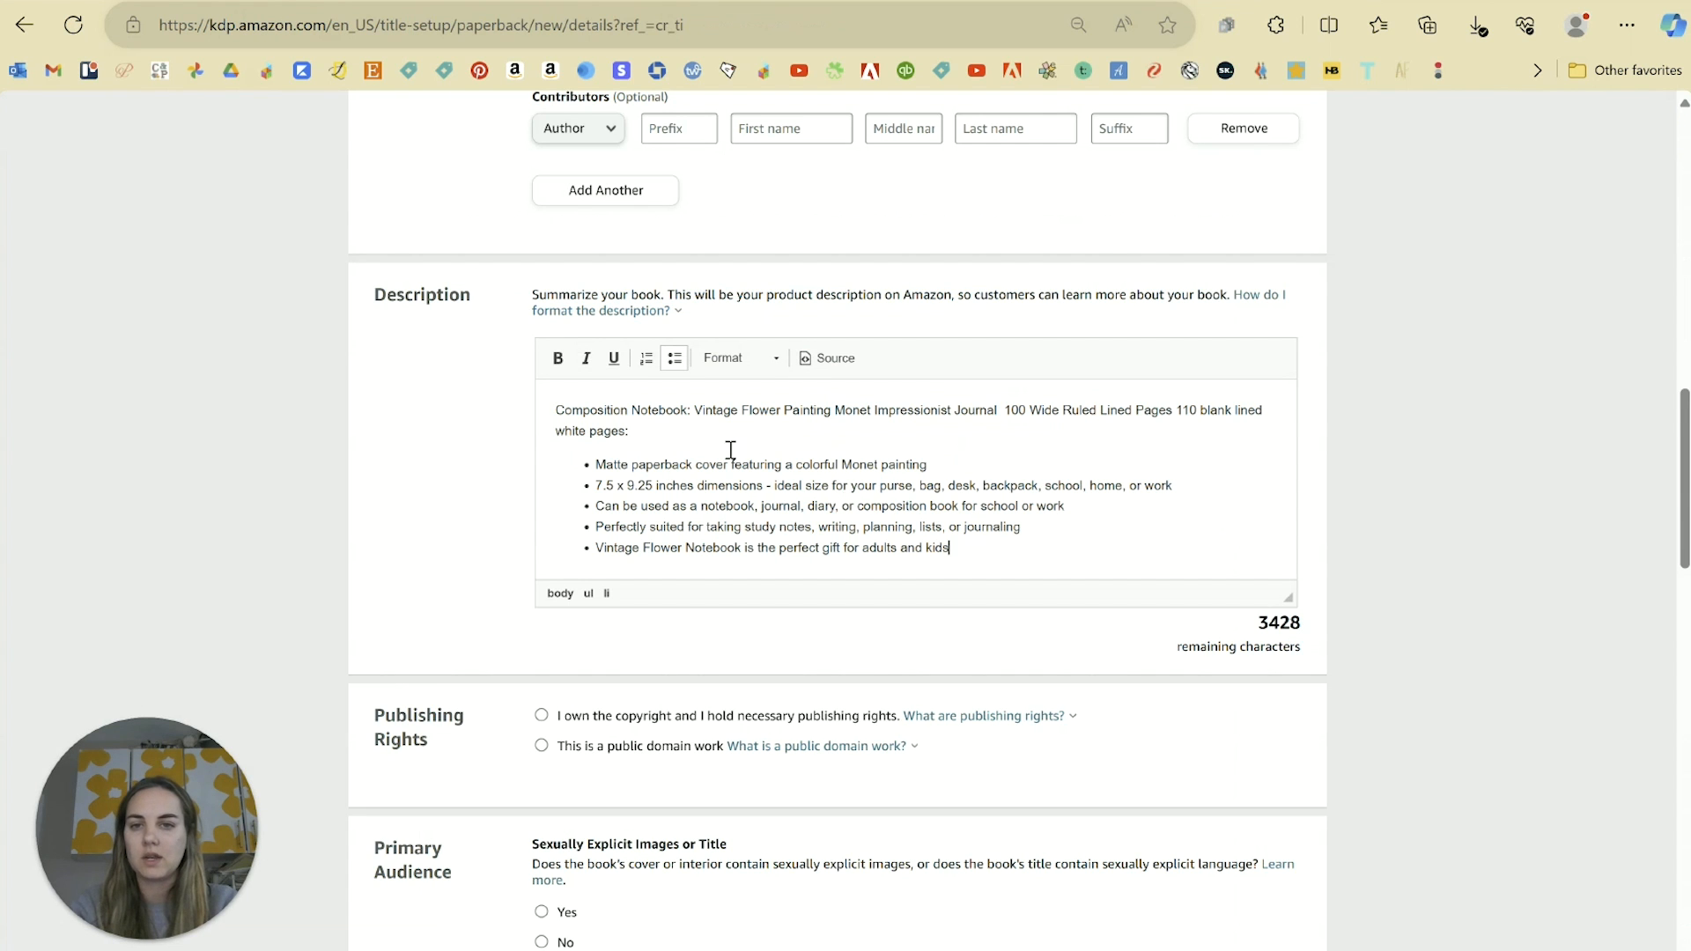
# Step: Insert "and Pink" after "Blue" in the book title
pyautogui.scroll(10, 708, 436)
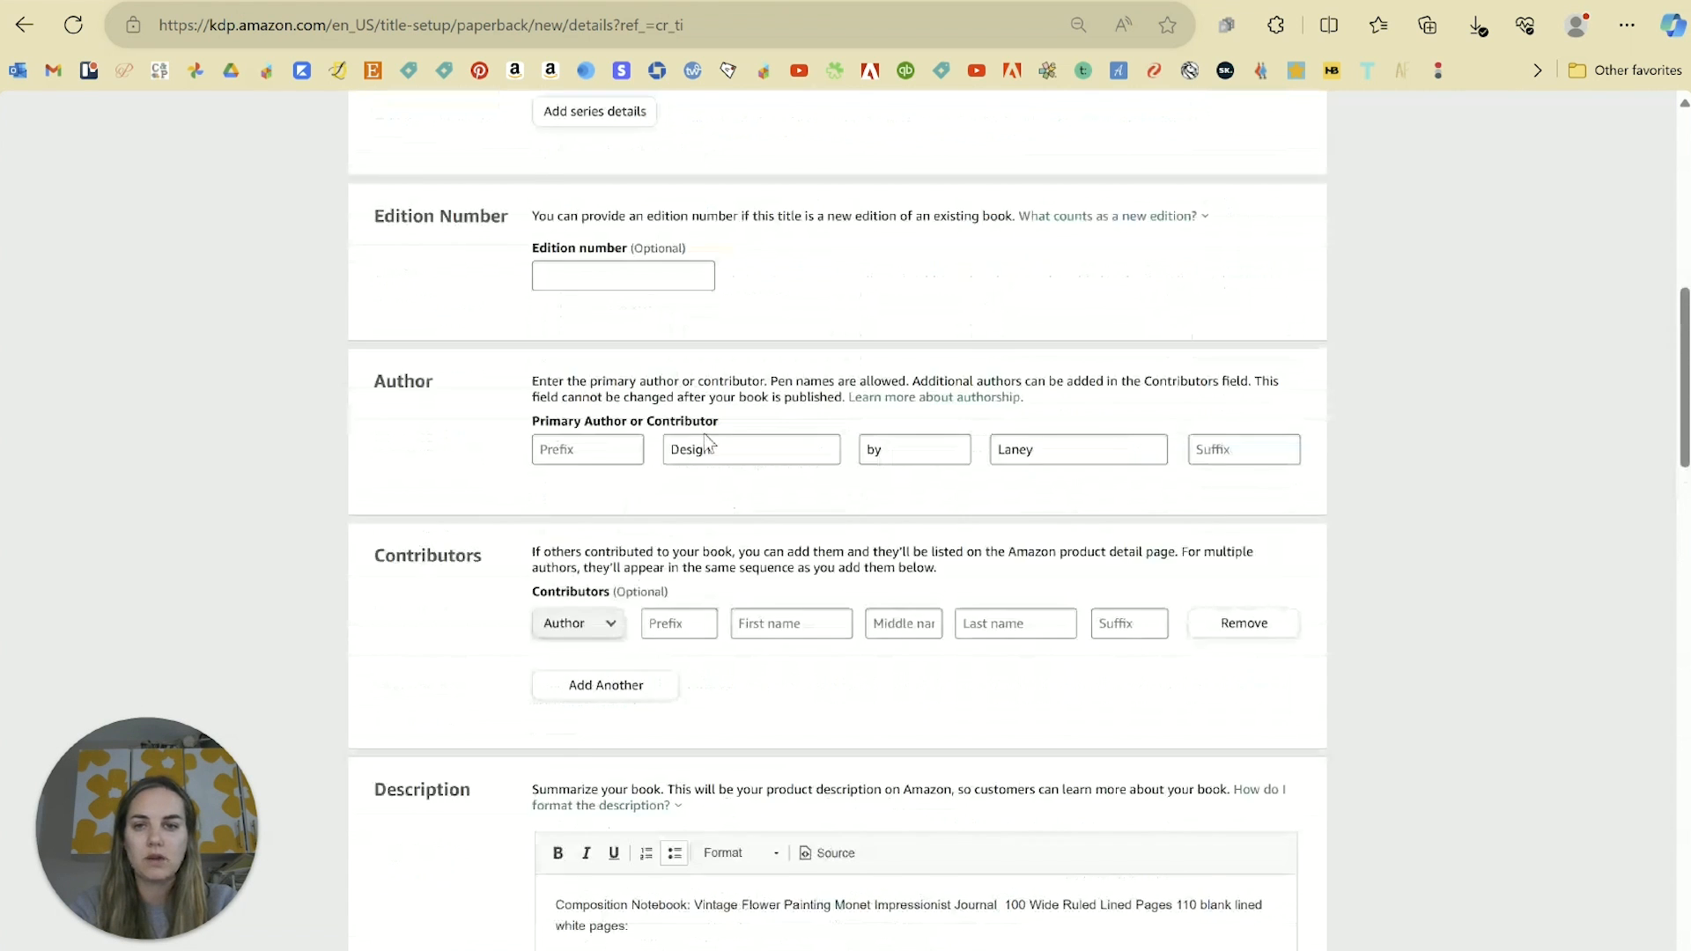
pyautogui.scroll(2, 707, 436)
pyautogui.tripleClick(717, 319)
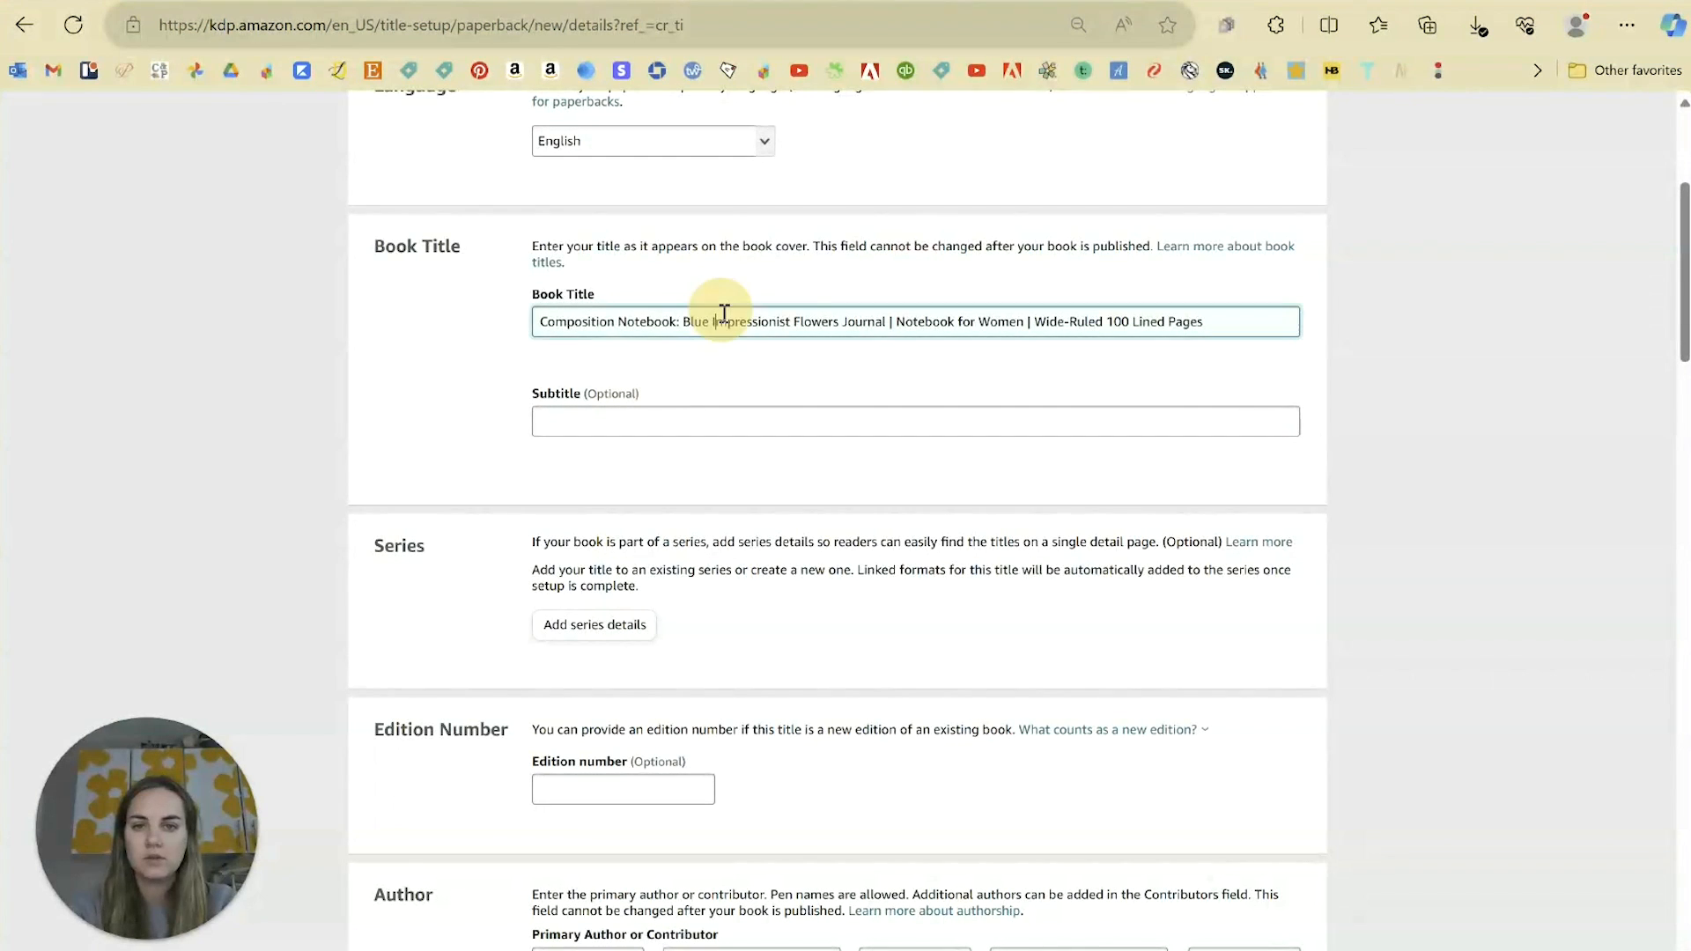
pyautogui.click(818, 419)
pyautogui.click(704, 324)
pyautogui.write('and Pink')
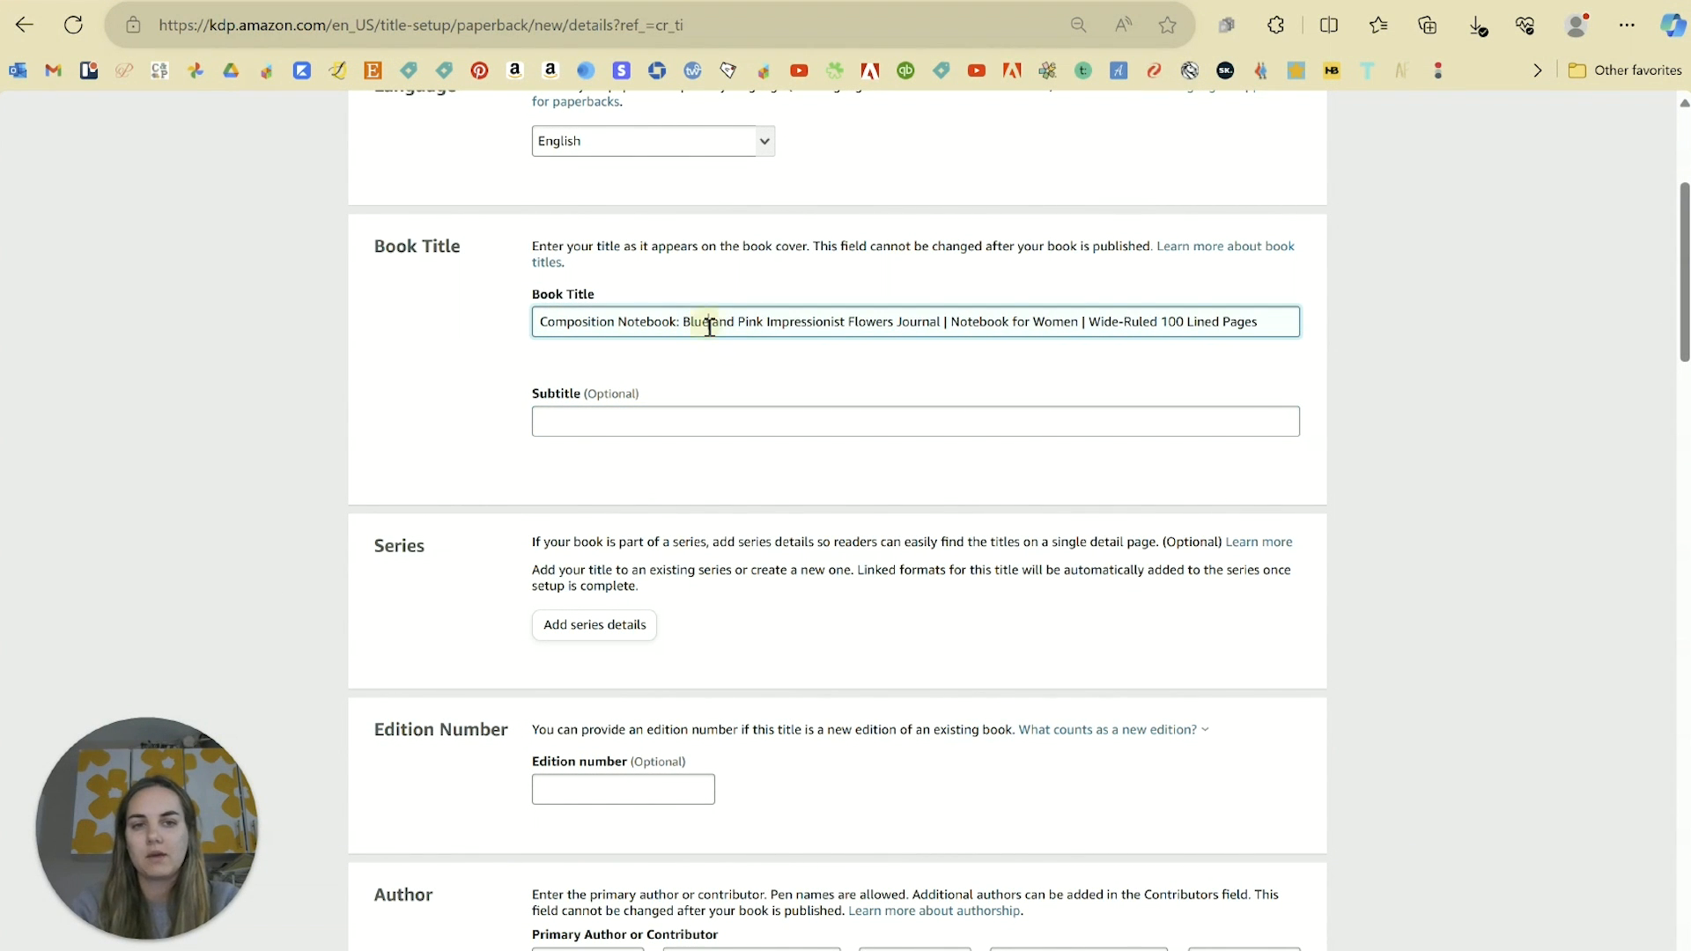
# Step: Copy the full book title and replace the description's opening paragraph with it
pyautogui.tripleClick(709, 328)
pyautogui.hotkey('ctrl', 'c')
pyautogui.click(806, 367)
pyautogui.scroll(-8, 806, 367)
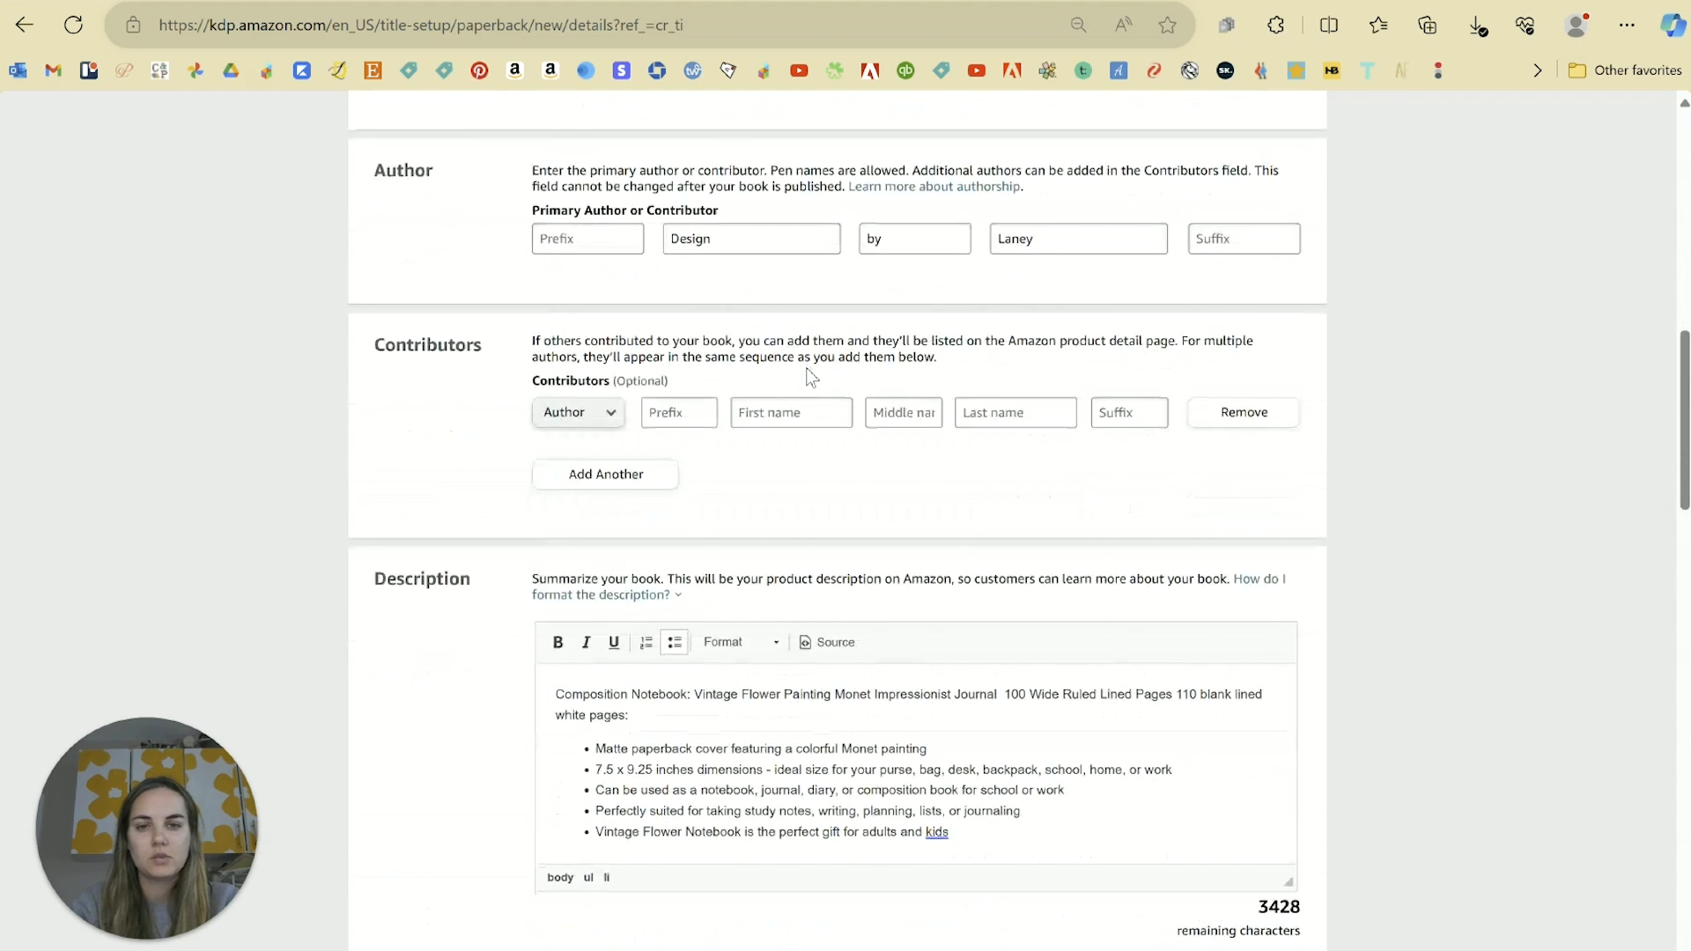
pyautogui.scroll(-1, 810, 376)
pyautogui.moveTo(669, 596); pyautogui.dragTo(515, 572)
pyautogui.hotkey('ctrl', 'v')
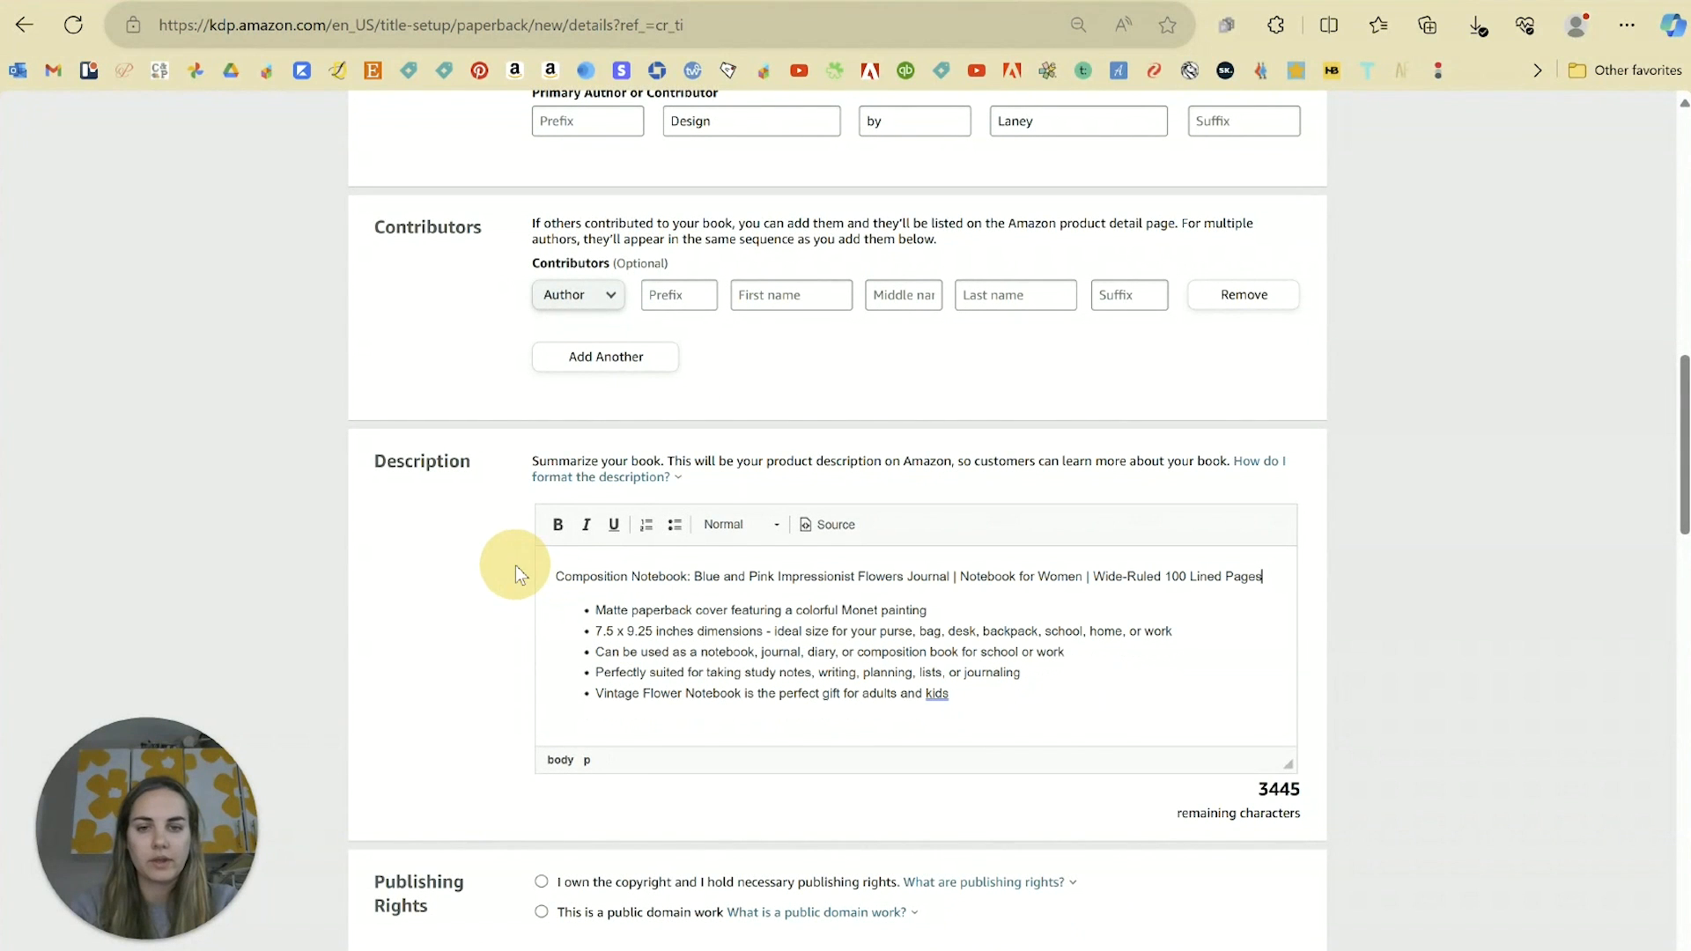
# Step: Replace "Monet" in the description's first bullet with "impressionist-style blue and pink flower"
pyautogui.scroll(-1, 424, 584)
pyautogui.click(692, 481)
pyautogui.click(886, 481)
pyautogui.press('BackSpace')
pyautogui.press('BackSpace')
pyautogui.press('BackSpace')
pyautogui.press('BackSpace')
pyautogui.press('BackSpace')
pyautogui.press('BackSpace')
pyautogui.write('impressionist')
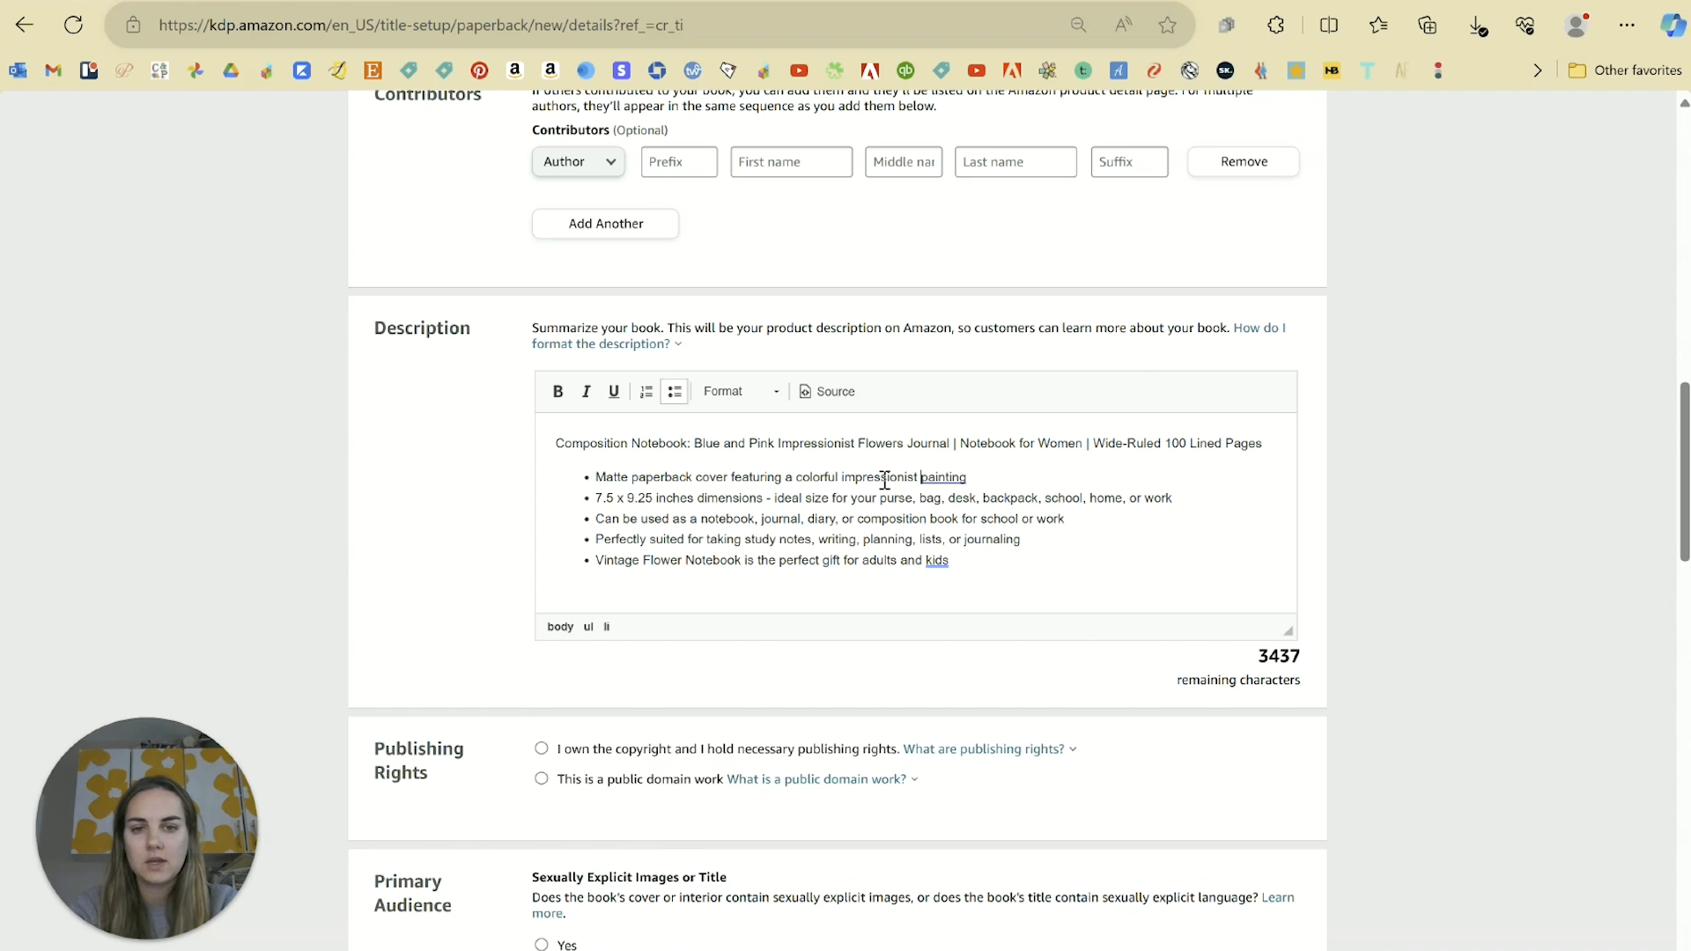
pyautogui.press('BackSpace')
pyautogui.write('-style blue and pink fl')
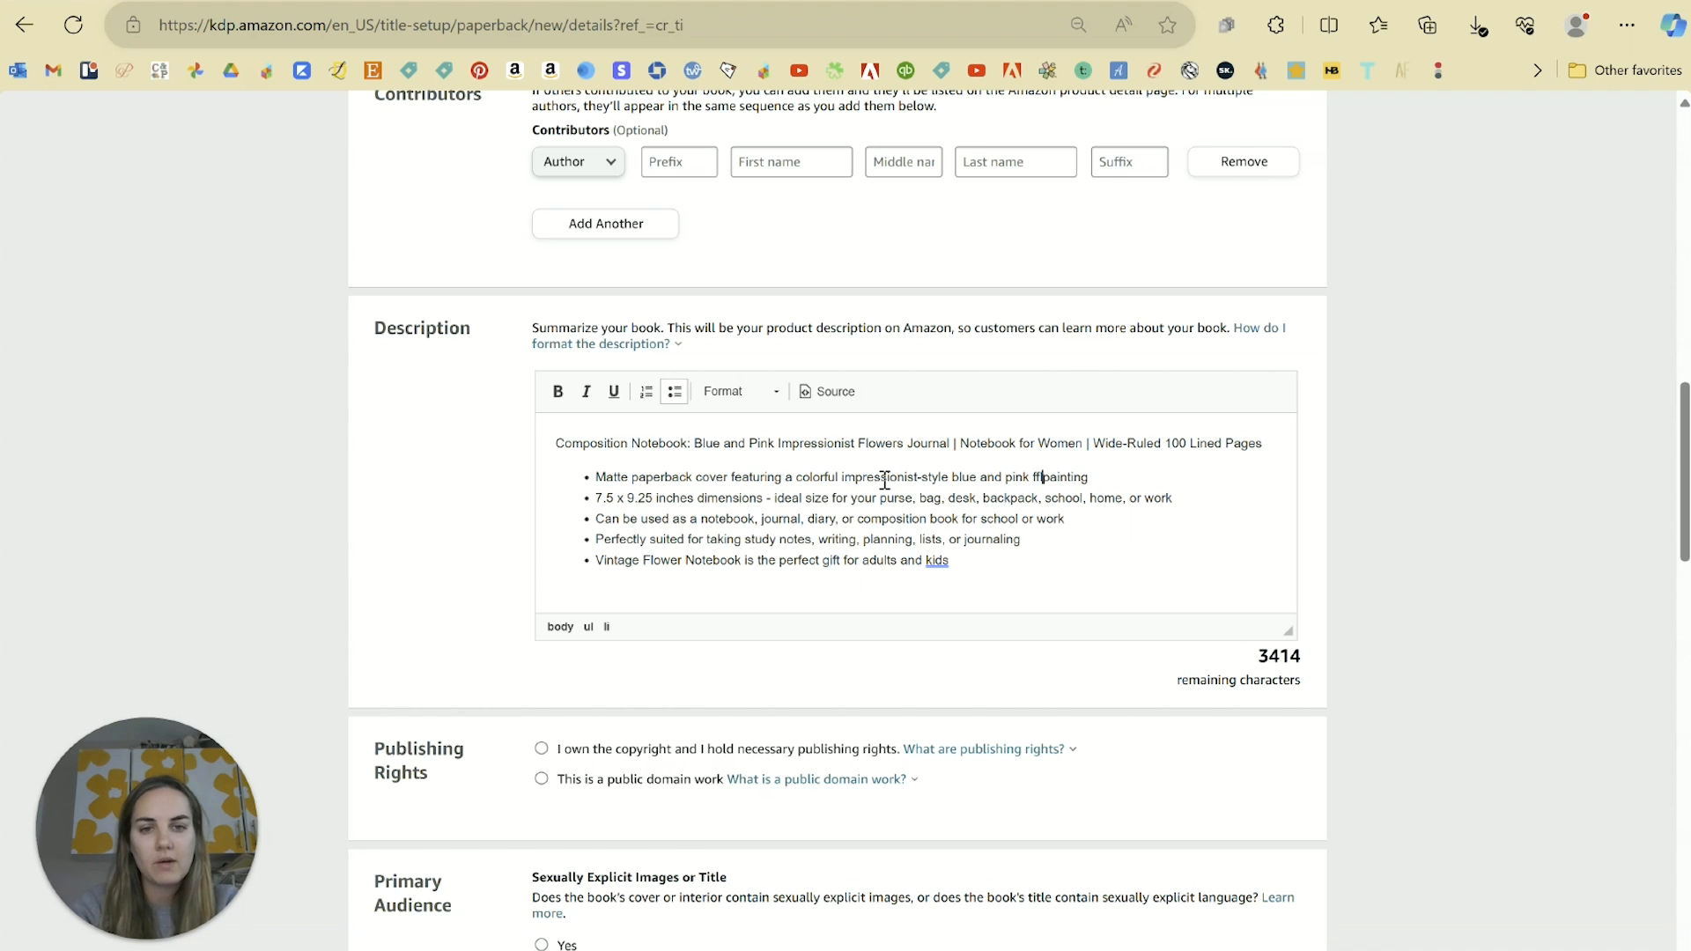
pyautogui.press('BackSpace')
pyautogui.press('BackSpace')
pyautogui.write('flower')
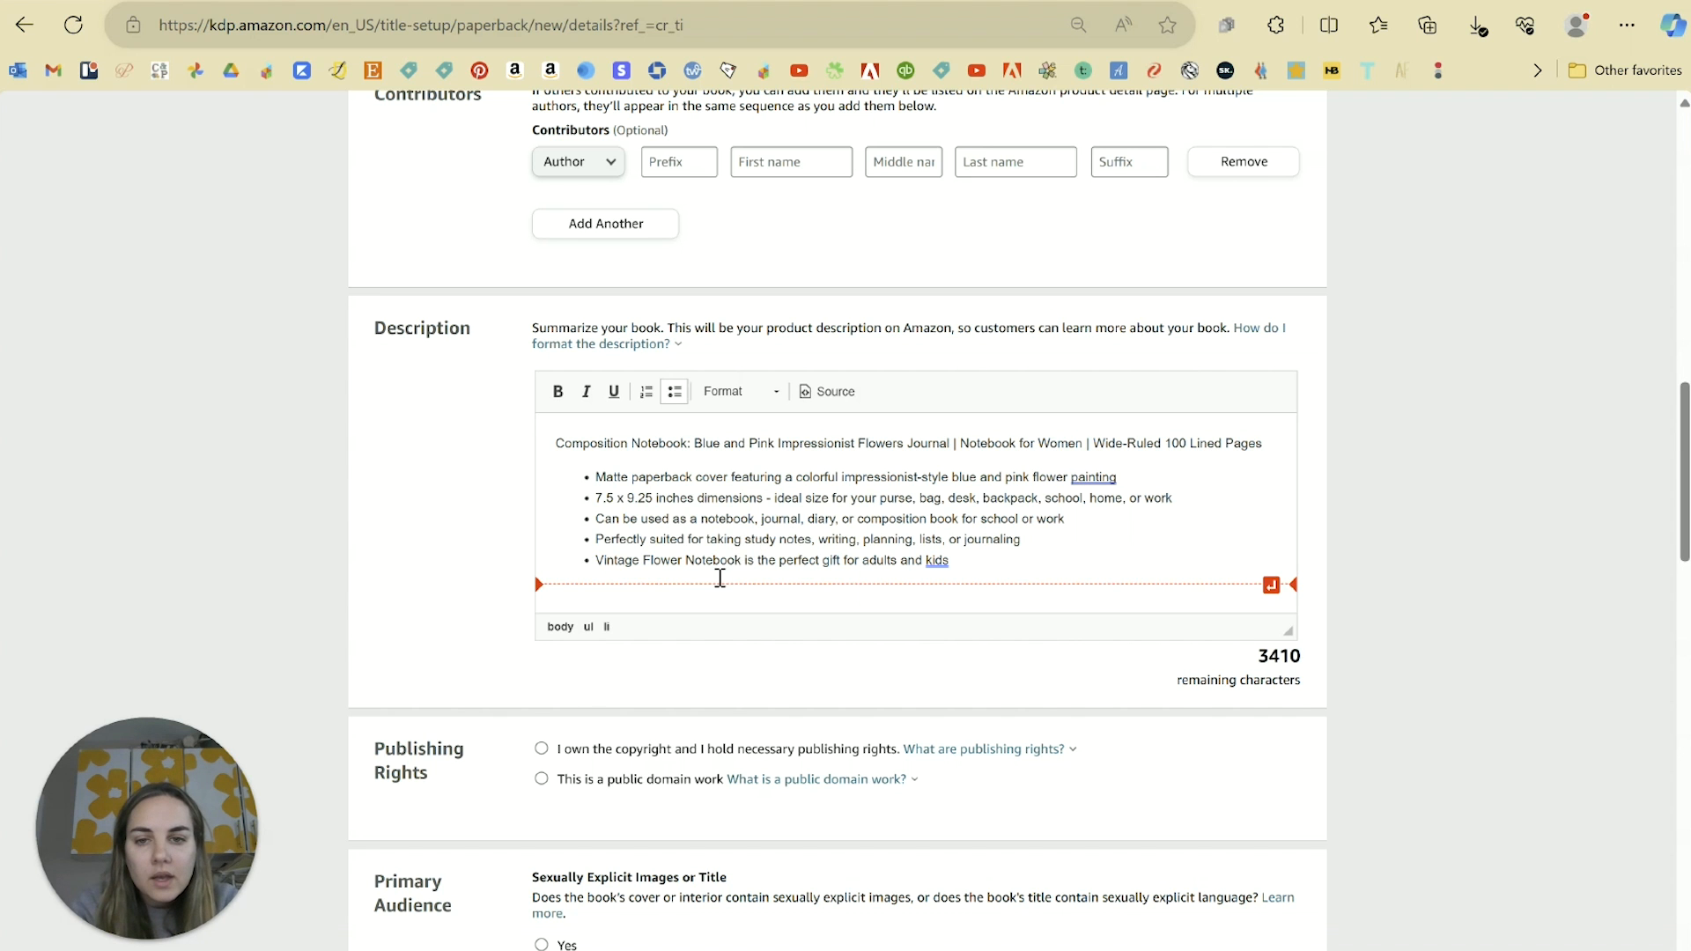
# Step: Declare copyright ownership with the necessary publishing rights and answer No to sexually explicit images or title
pyautogui.scroll(-3, 433, 504)
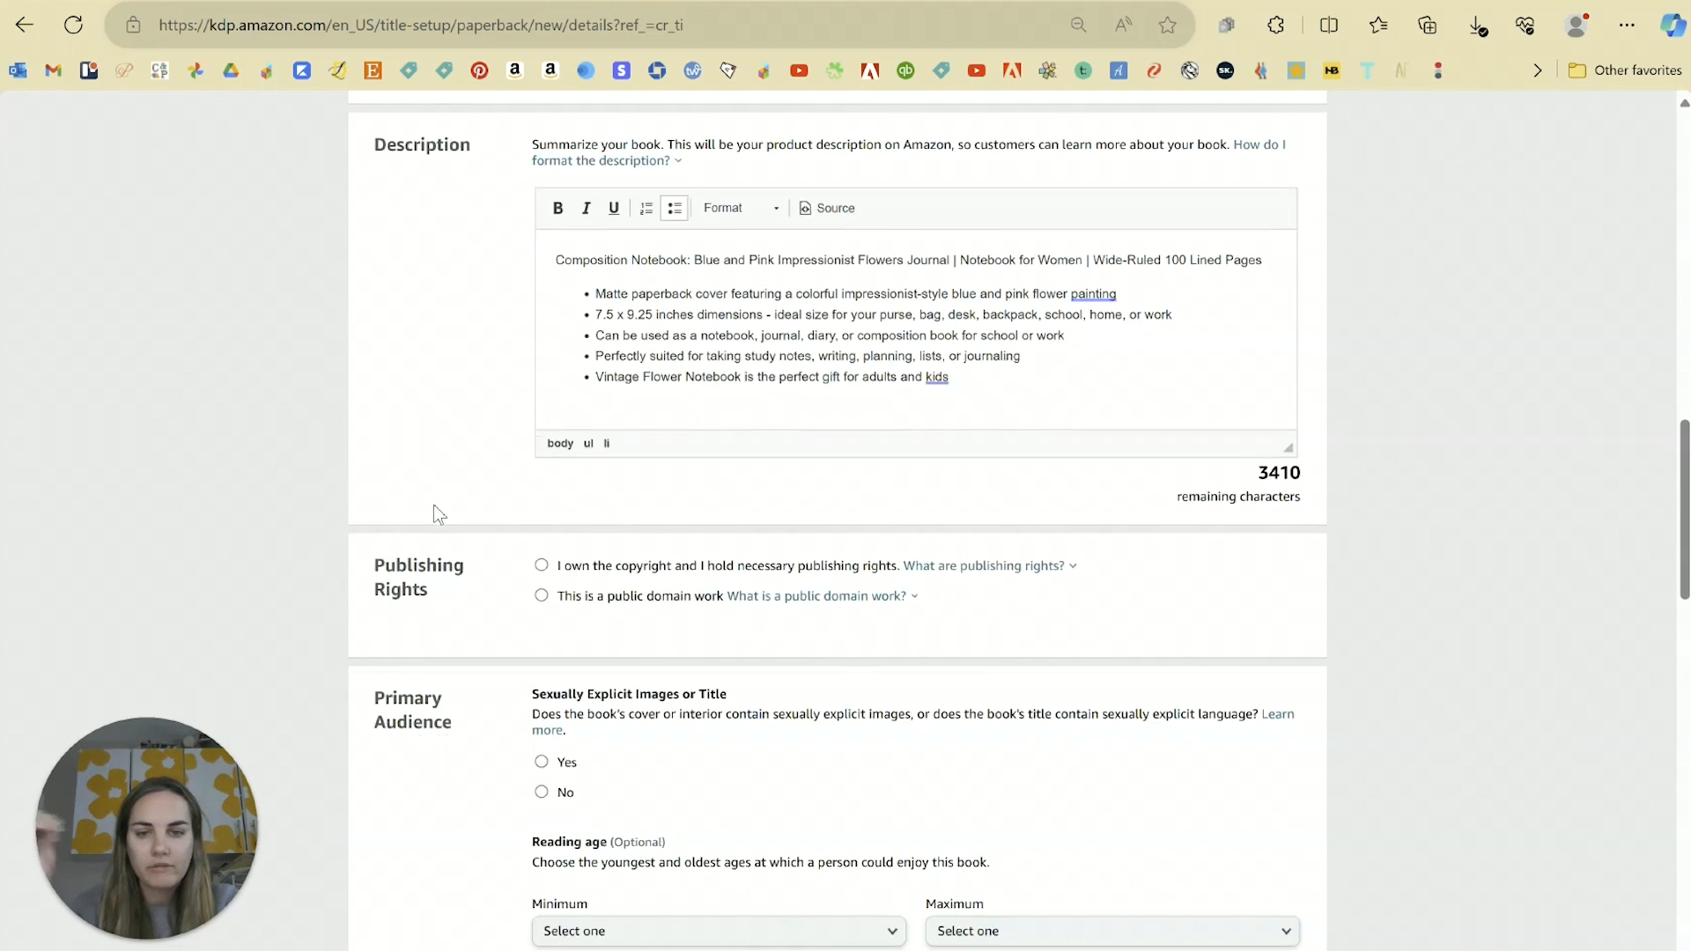
pyautogui.scroll(-1, 436, 518)
pyautogui.click(541, 394)
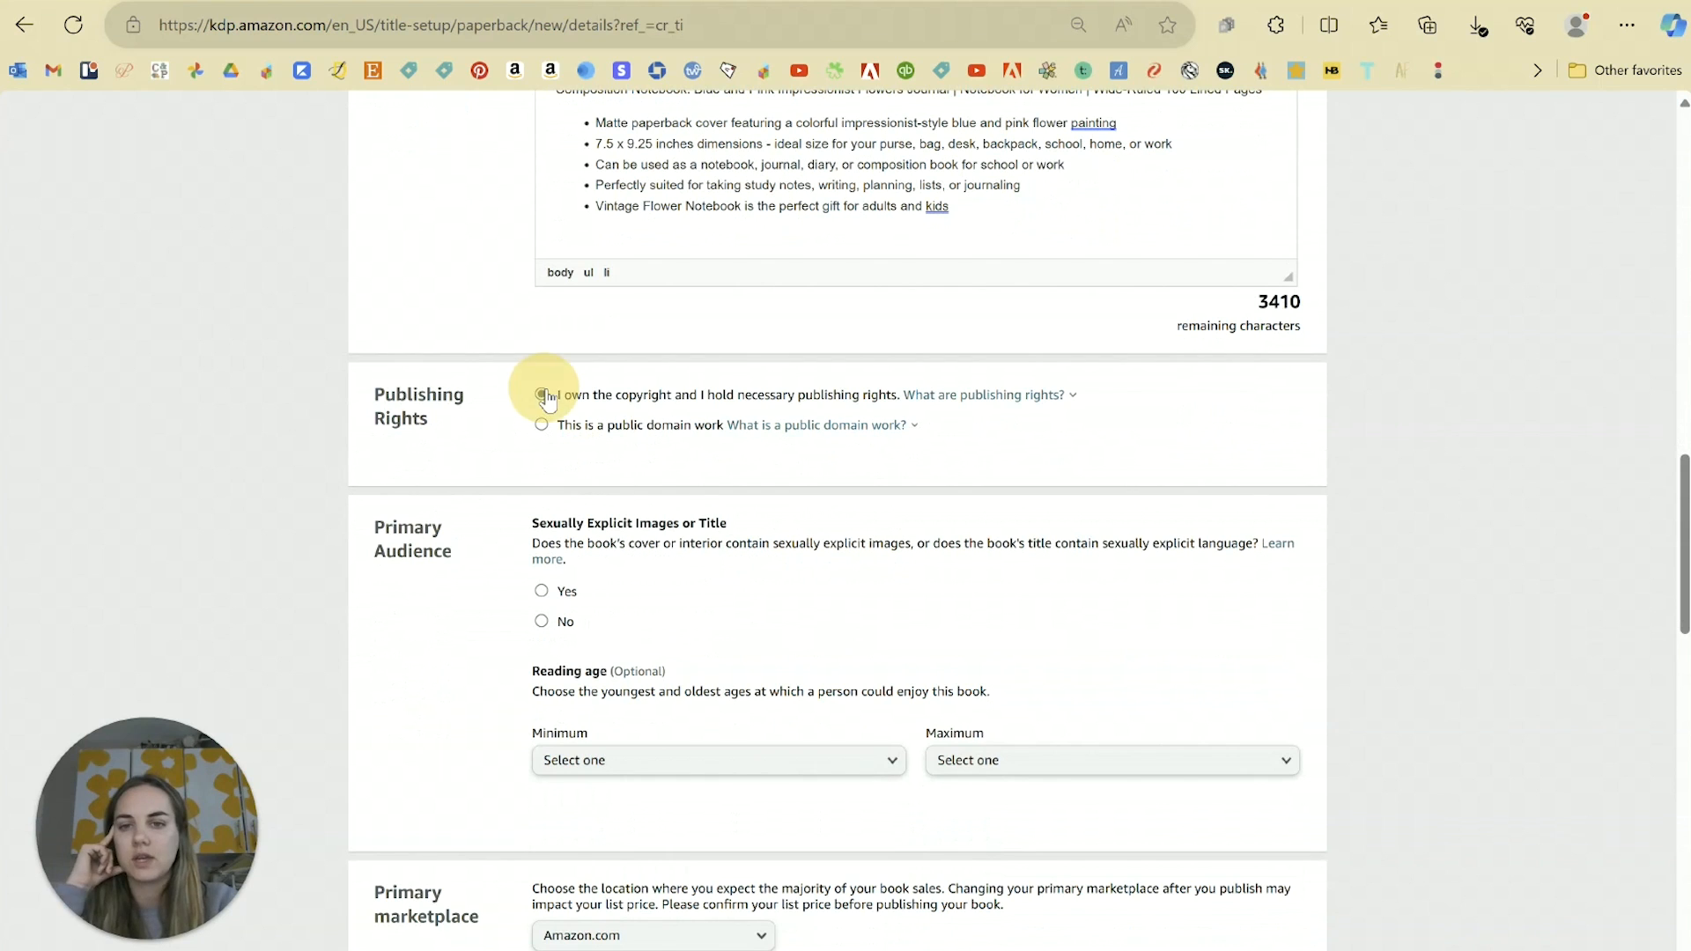
pyautogui.scroll(-3, 504, 440)
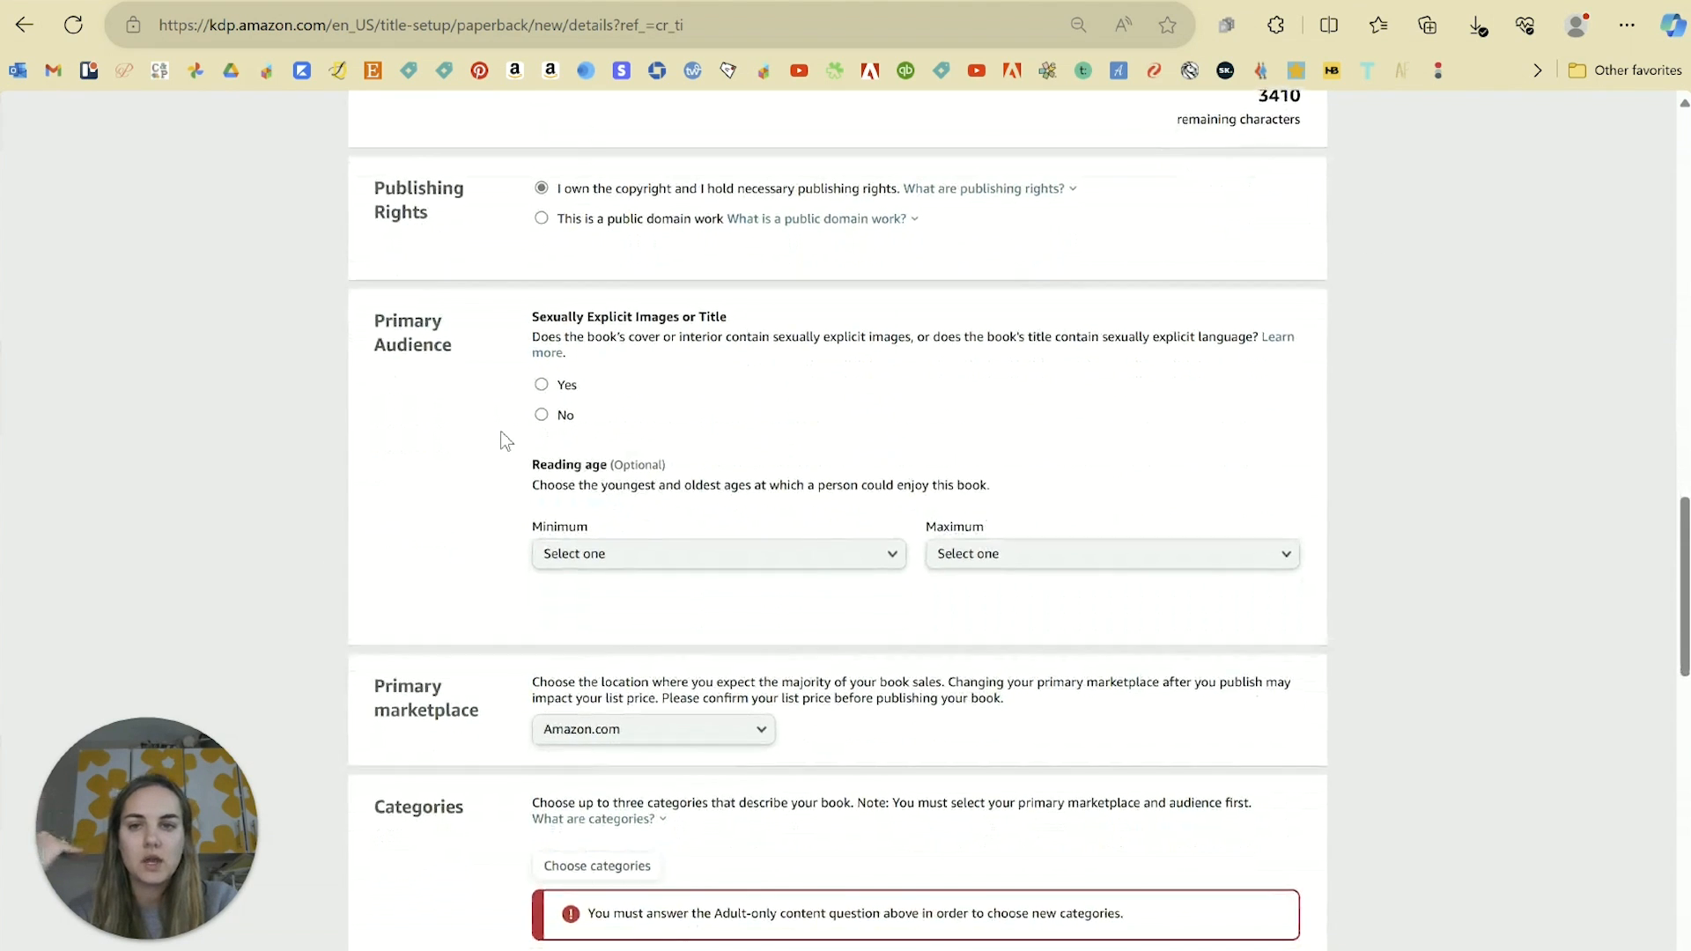
pyautogui.click(540, 357)
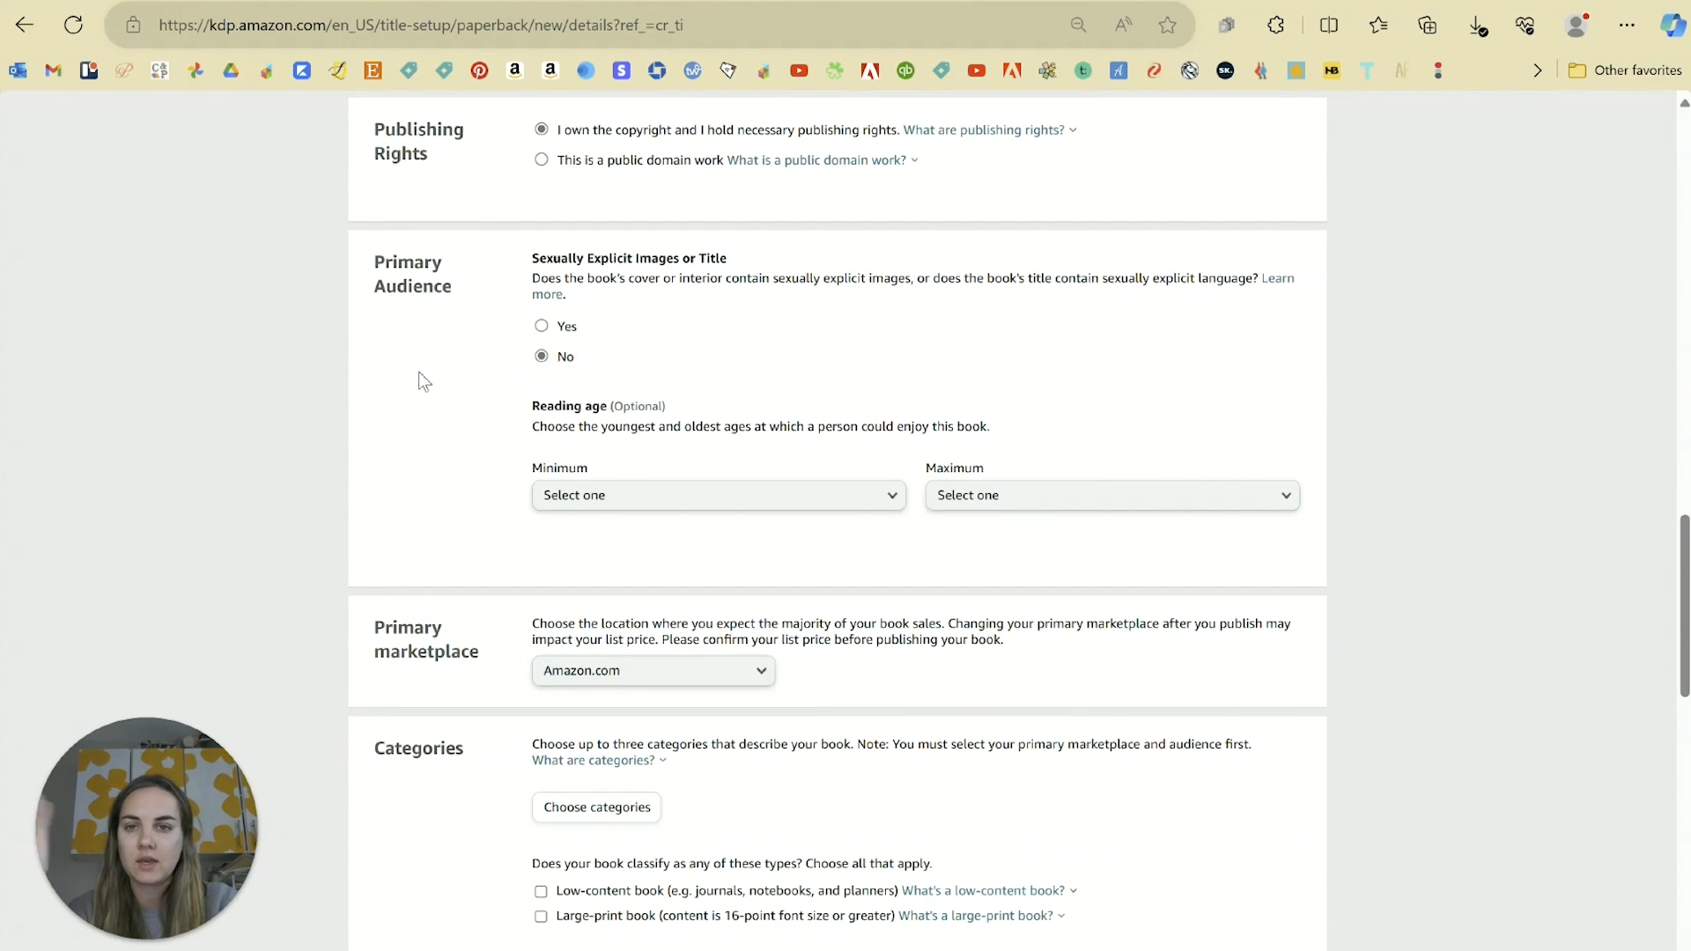
# Step: Set the reading age to a minimum of 7 and a maximum of 18+
pyautogui.scroll(-3, 420, 372)
pyautogui.click(624, 265)
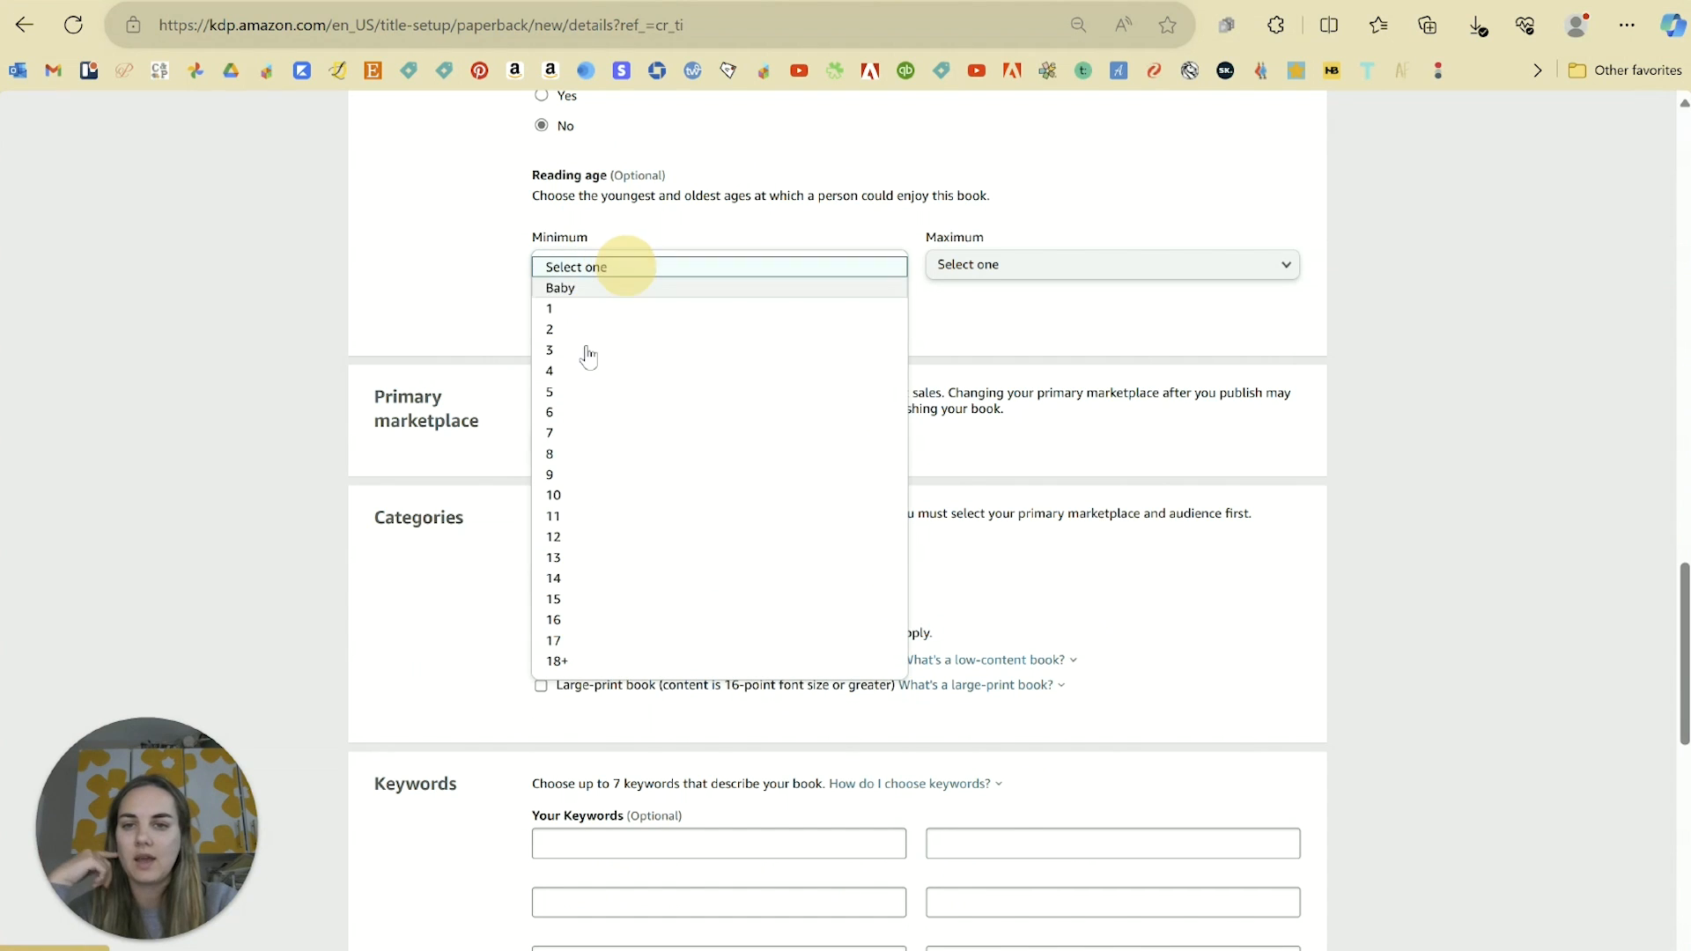
pyautogui.click(589, 435)
pyautogui.click(1005, 264)
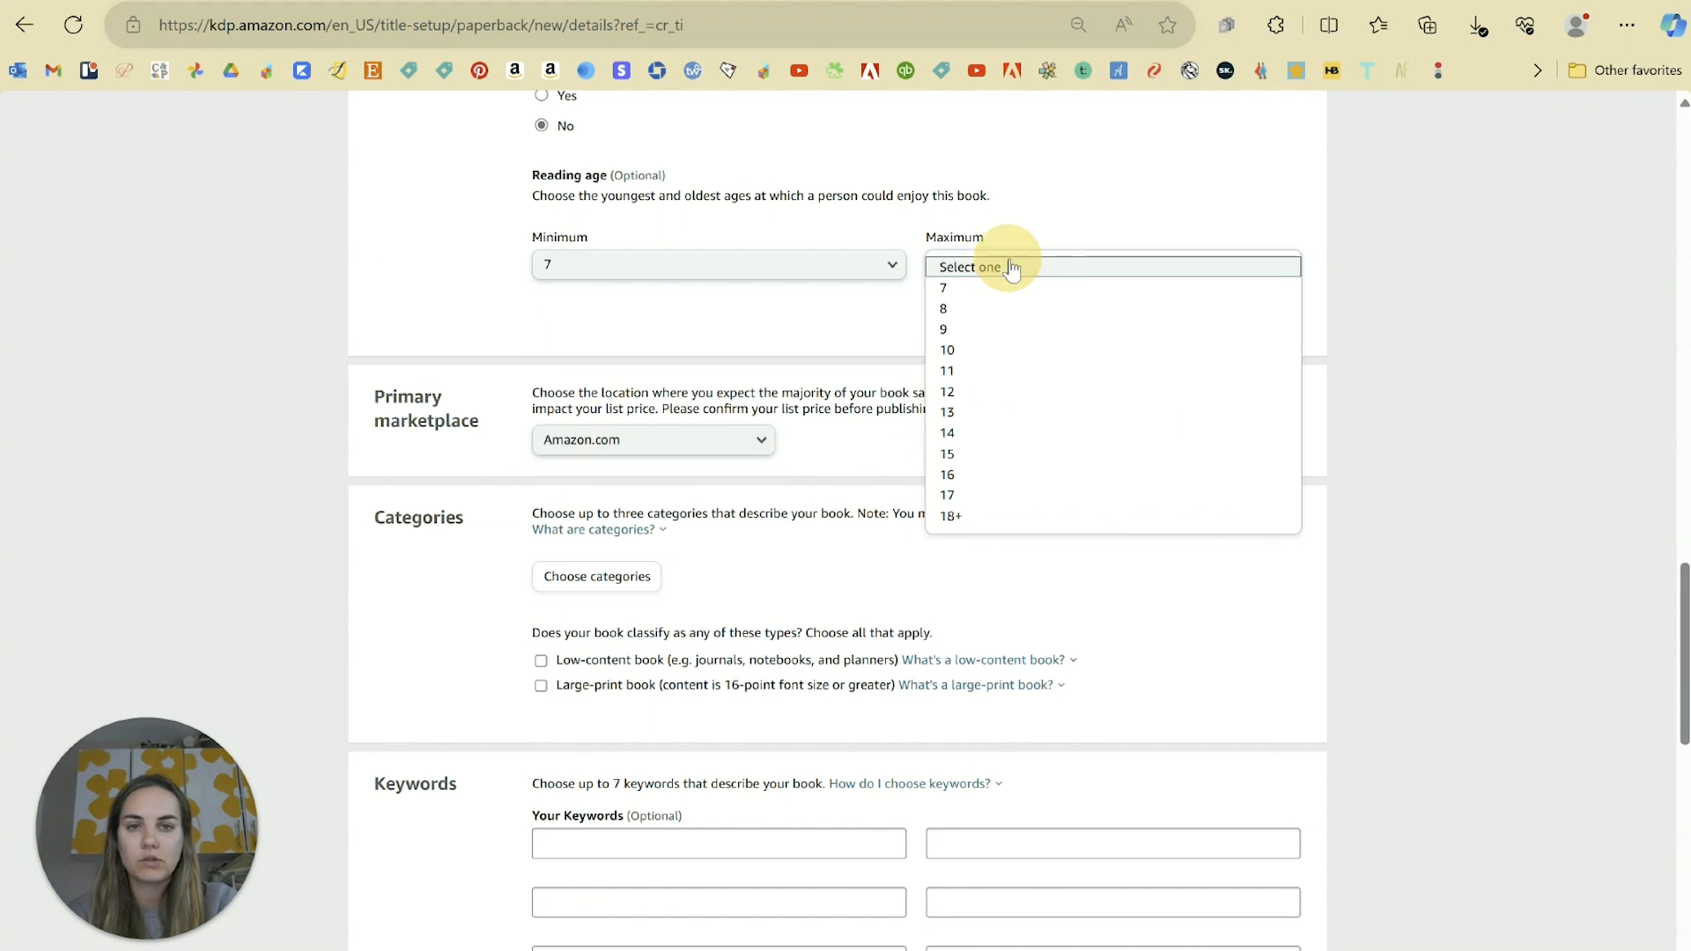
pyautogui.click(976, 517)
# Step: Keep Amazon.com as the primary marketplace and classify the book as a low-content book
pyautogui.scroll(-2, 393, 291)
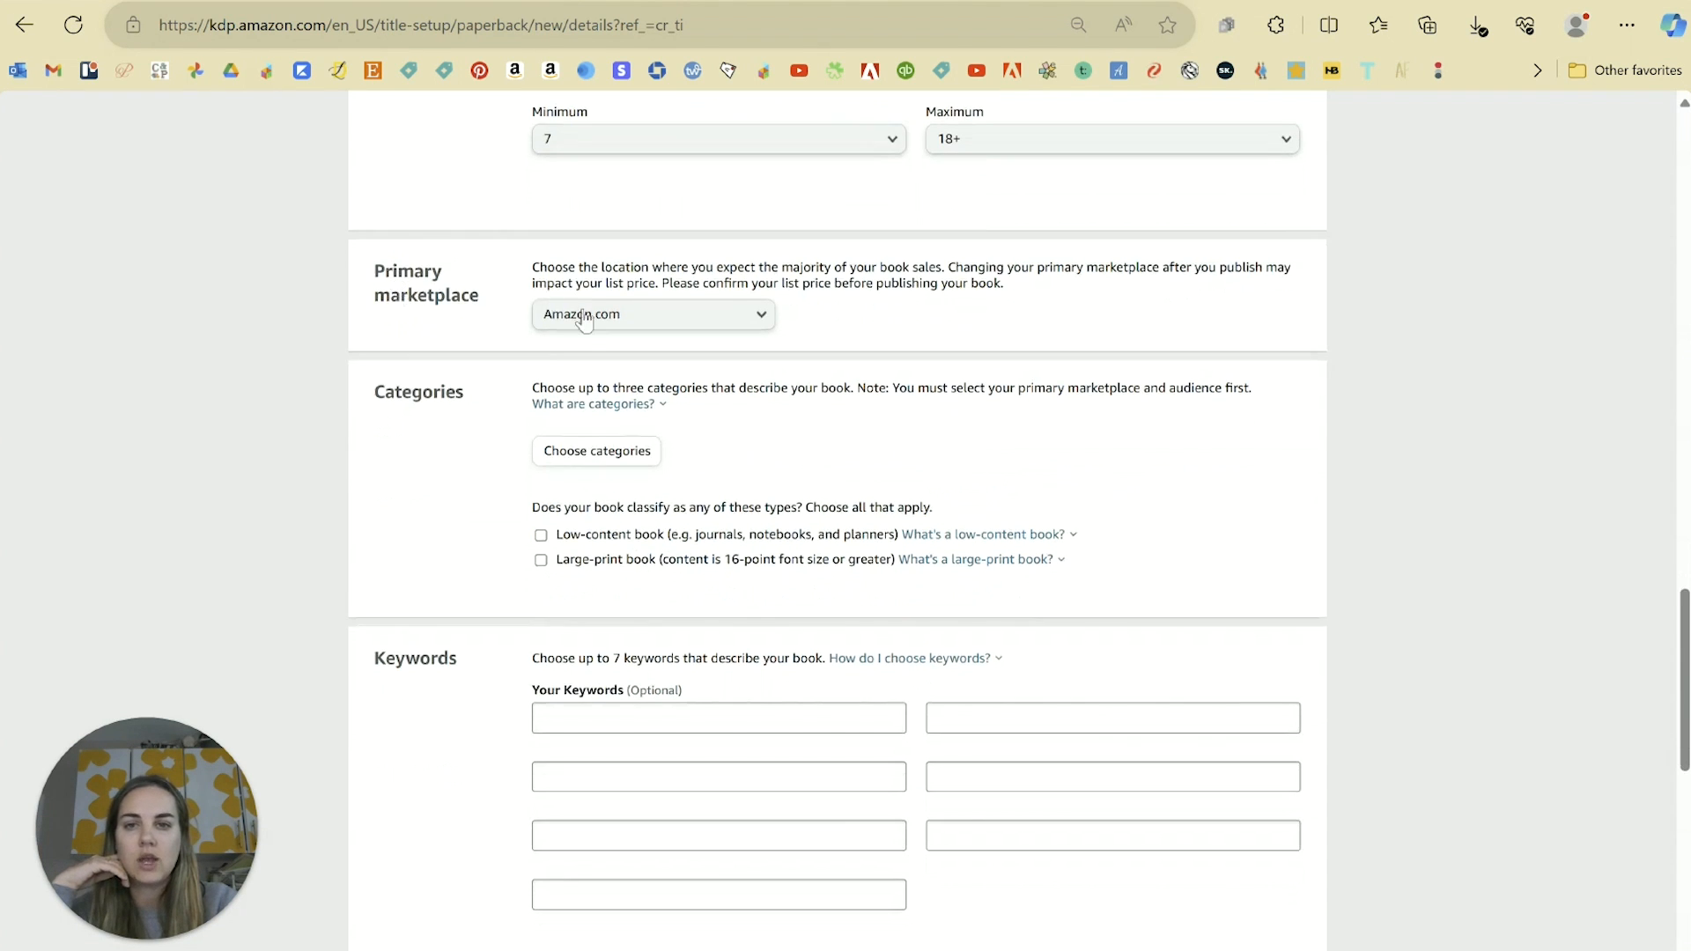
pyautogui.click(687, 318)
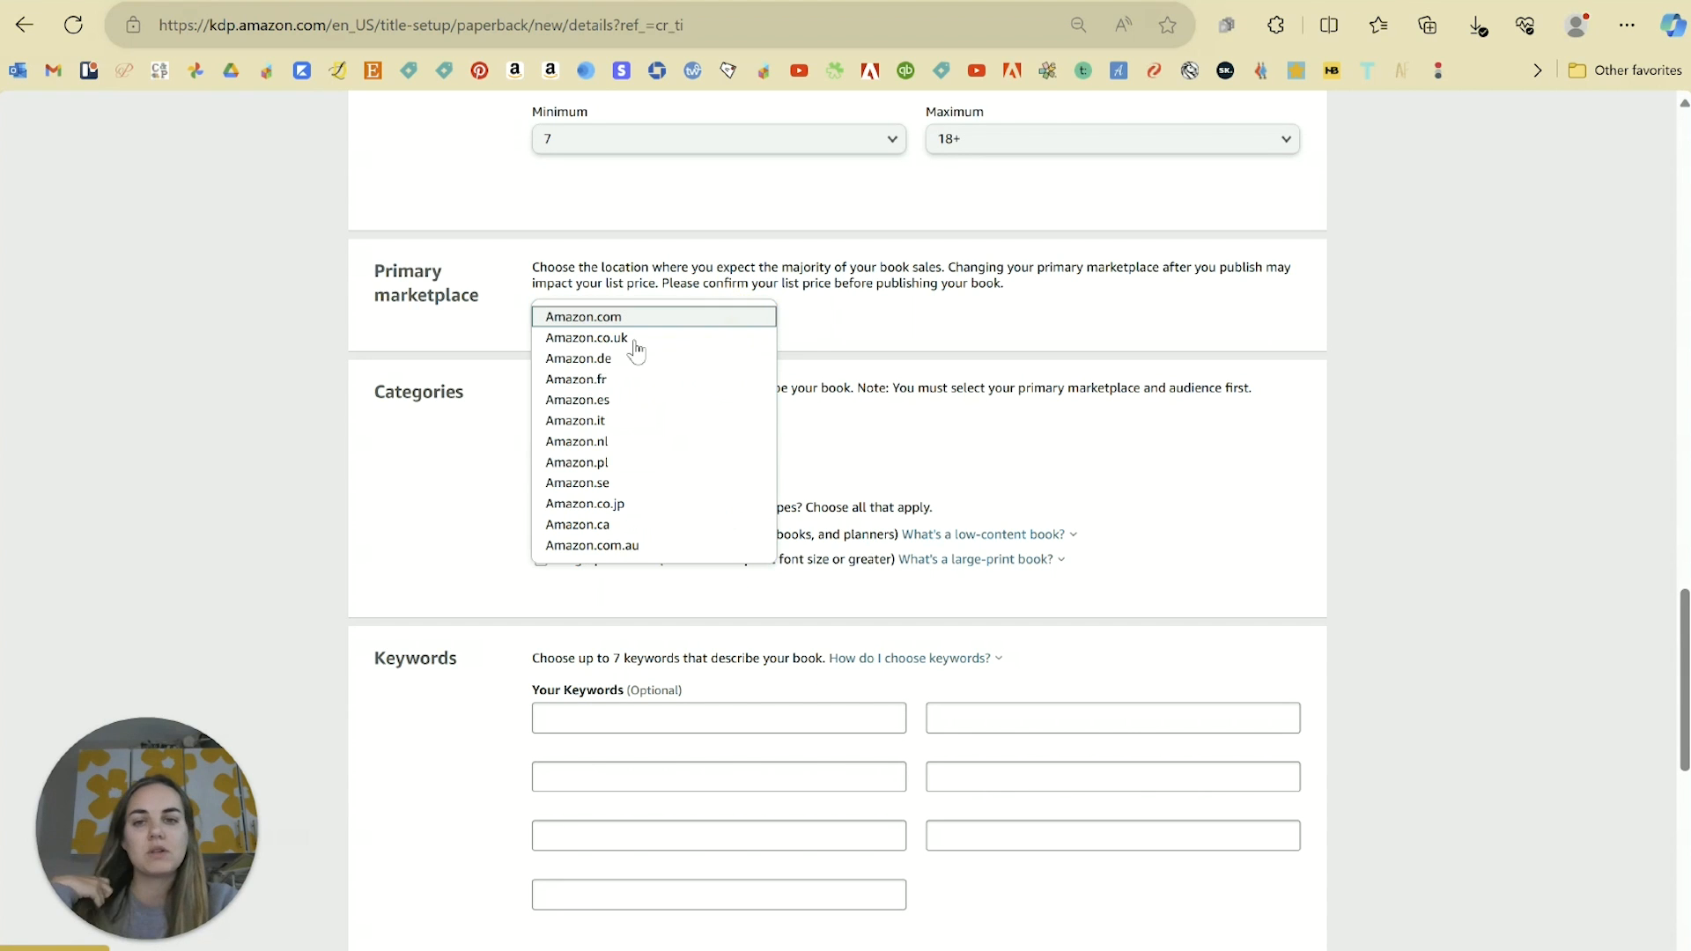
pyautogui.click(763, 319)
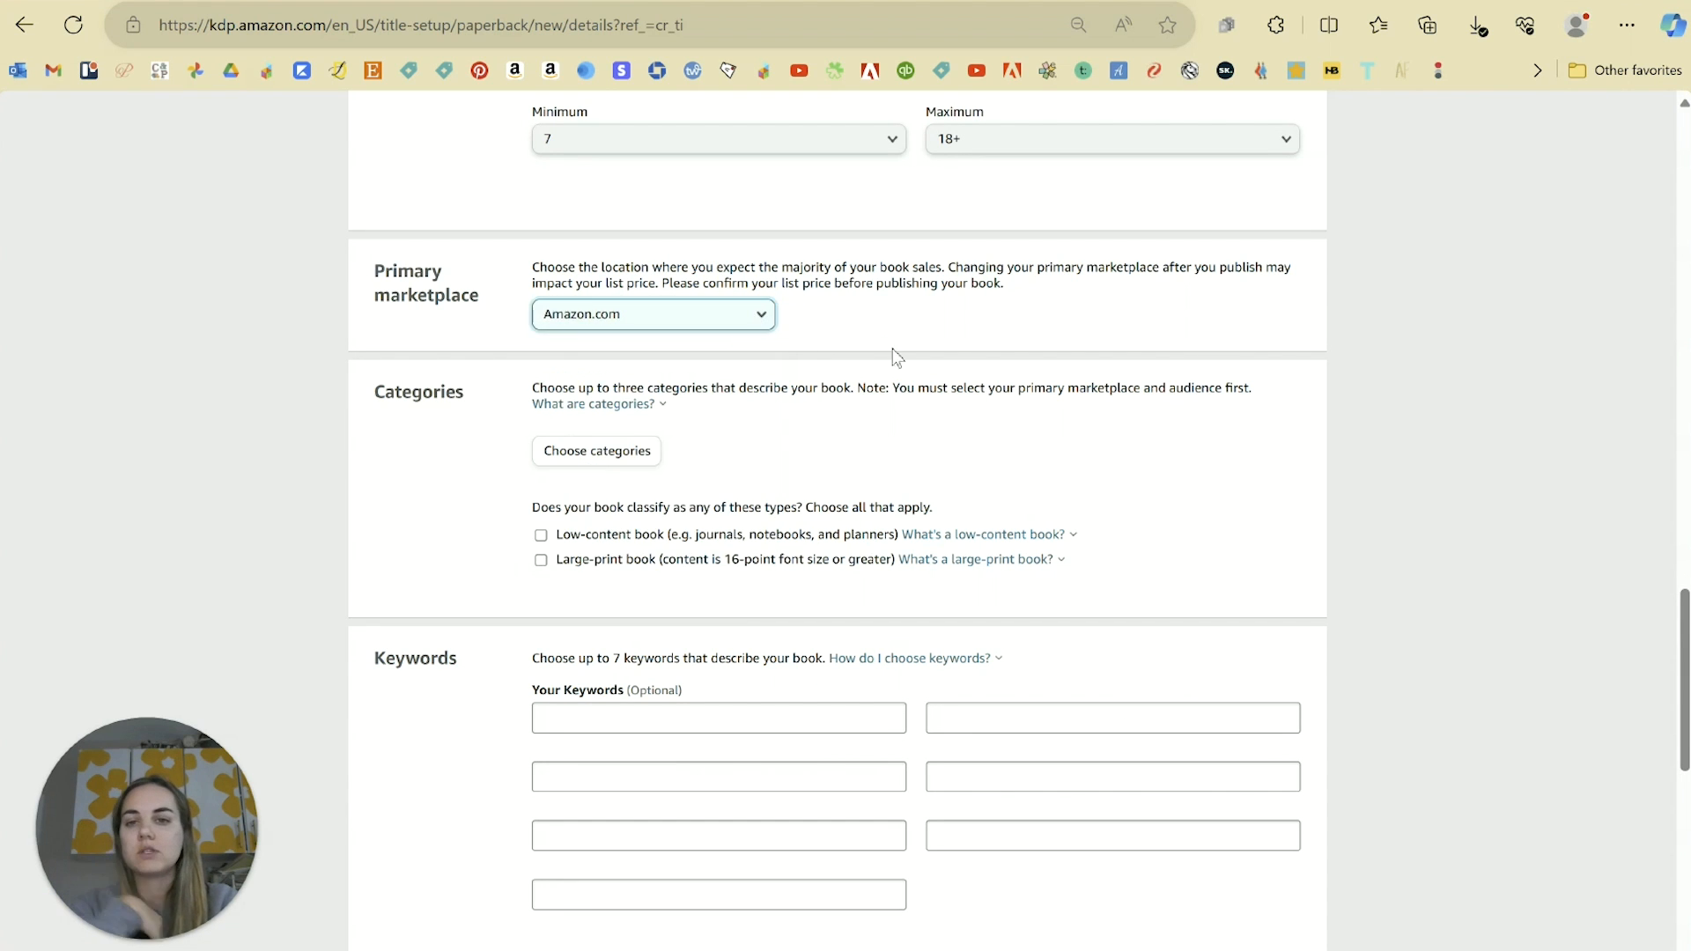
pyautogui.scroll(-1, 896, 384)
pyautogui.scroll(-1, 896, 384)
pyautogui.click(595, 341)
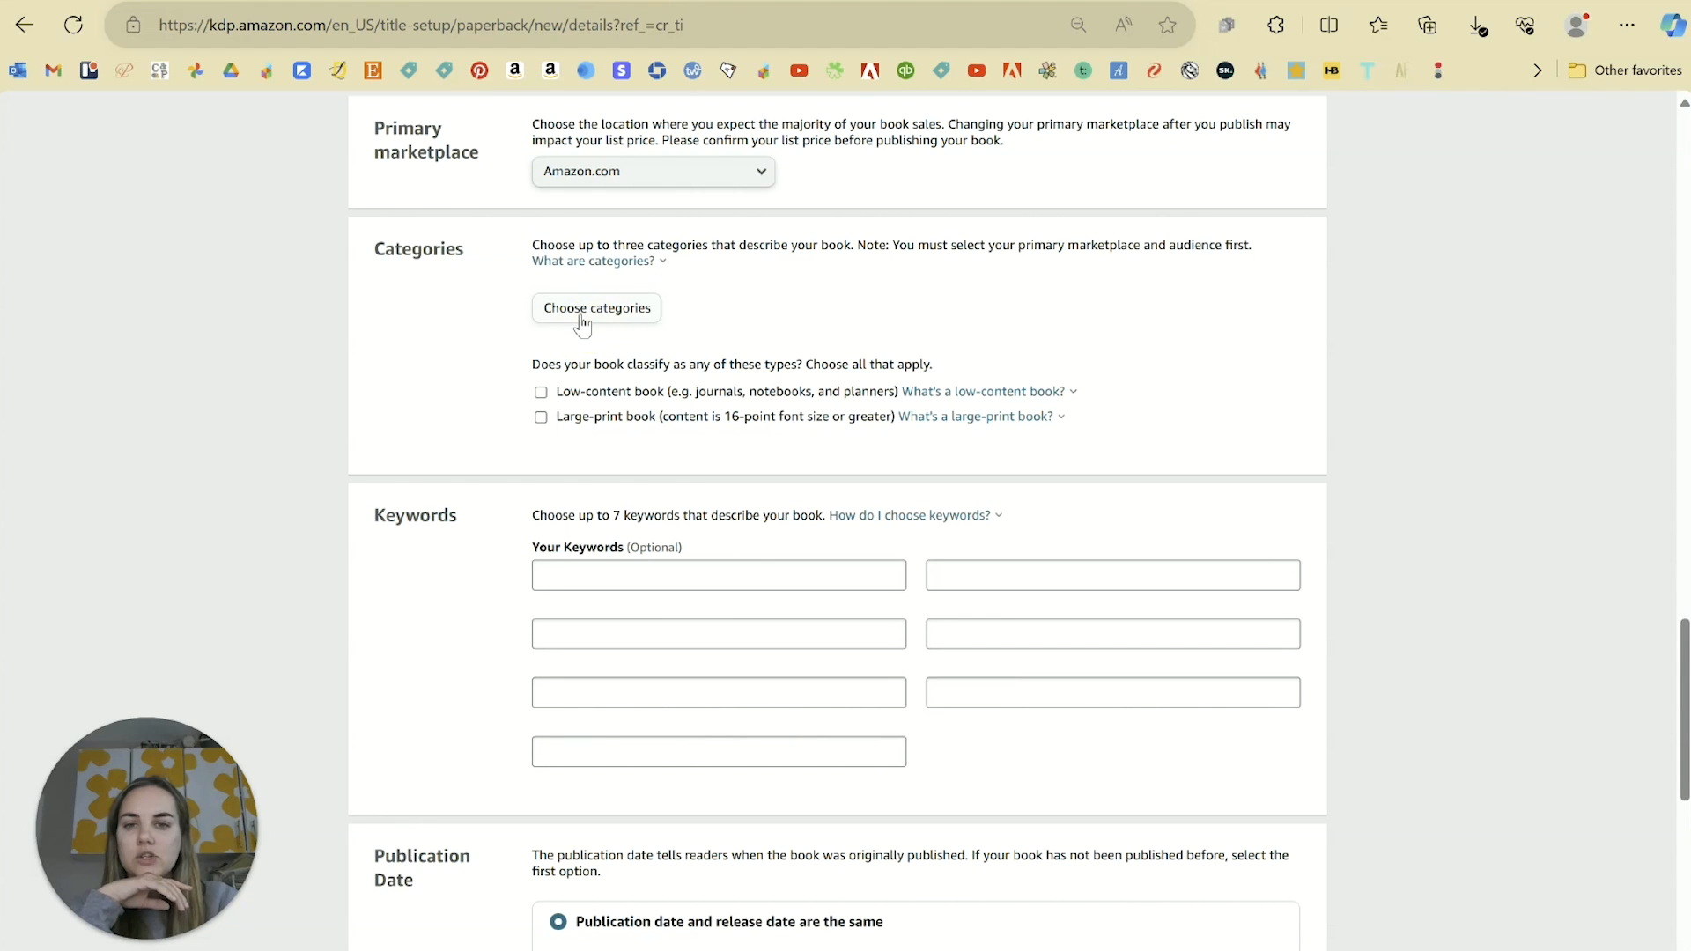
pyautogui.click(541, 394)
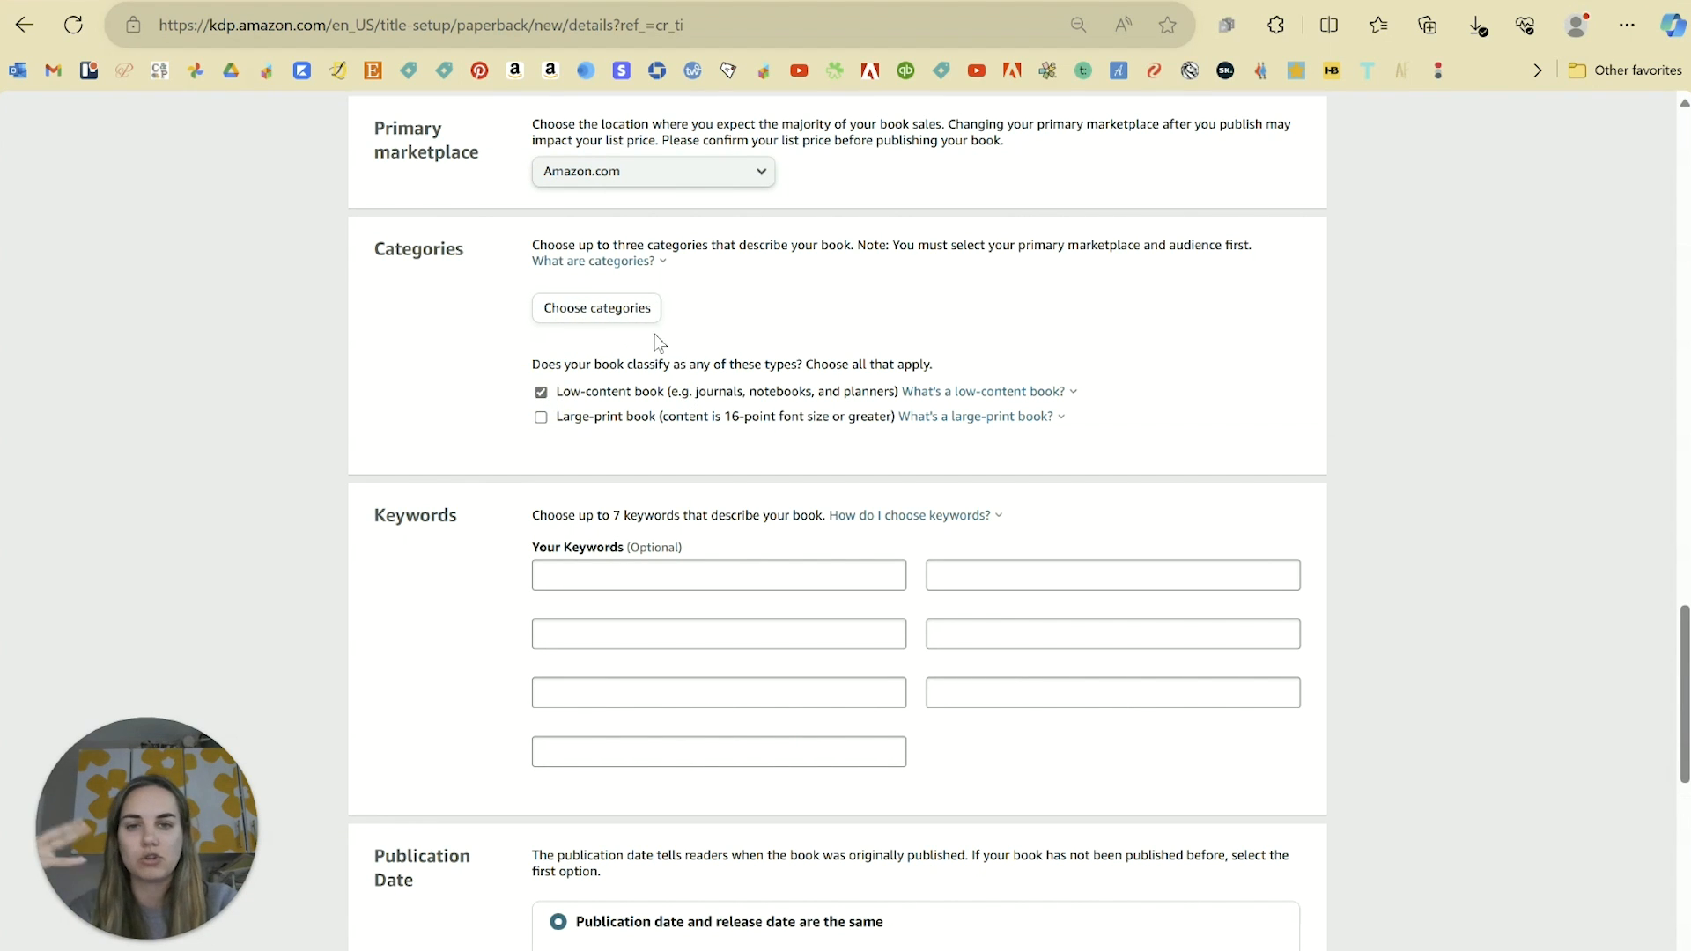
# Step: Choose Arts & Photography with the General placement as the book's first category
pyautogui.click(633, 312)
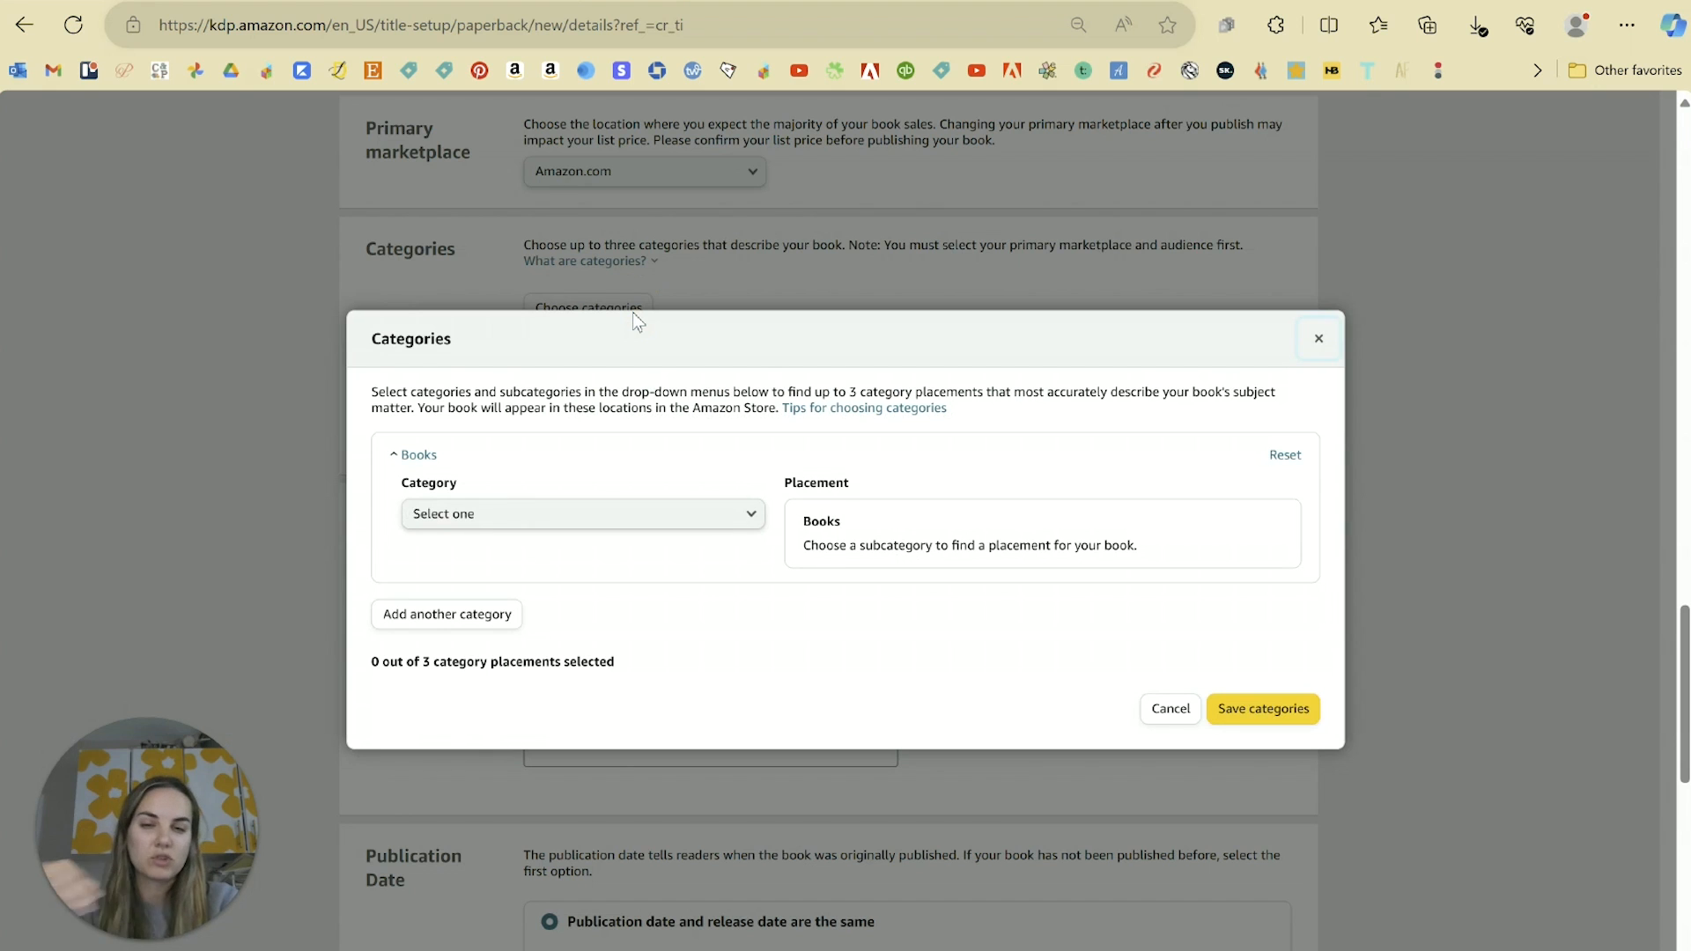
pyautogui.click(650, 520)
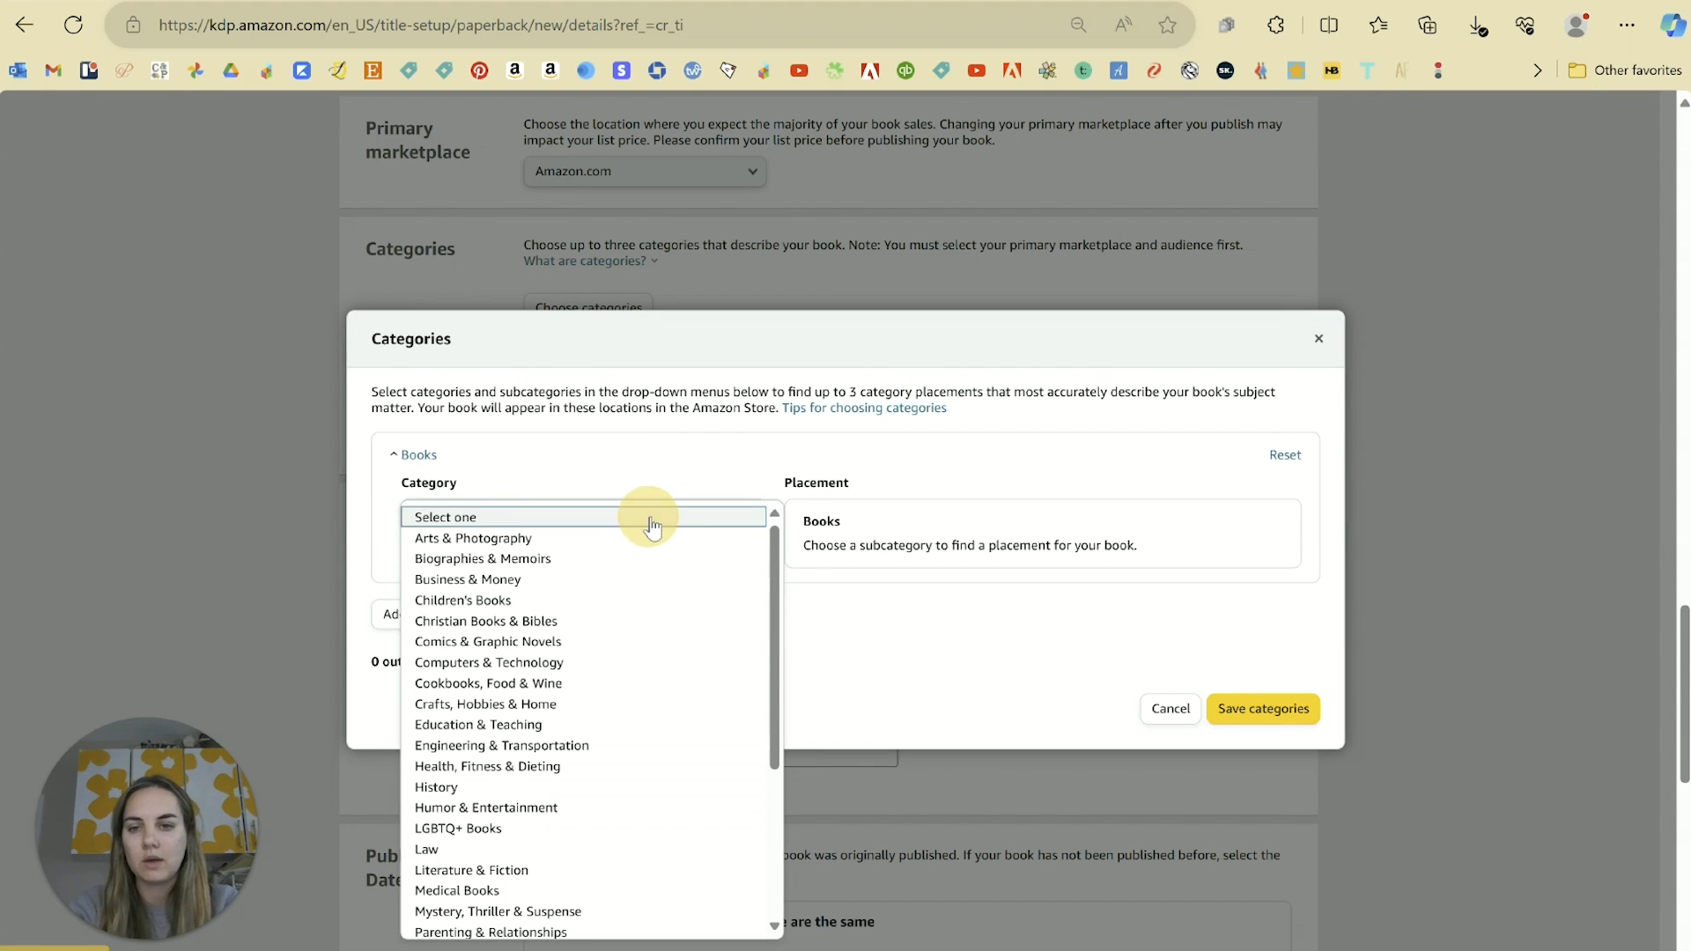
pyautogui.click(539, 540)
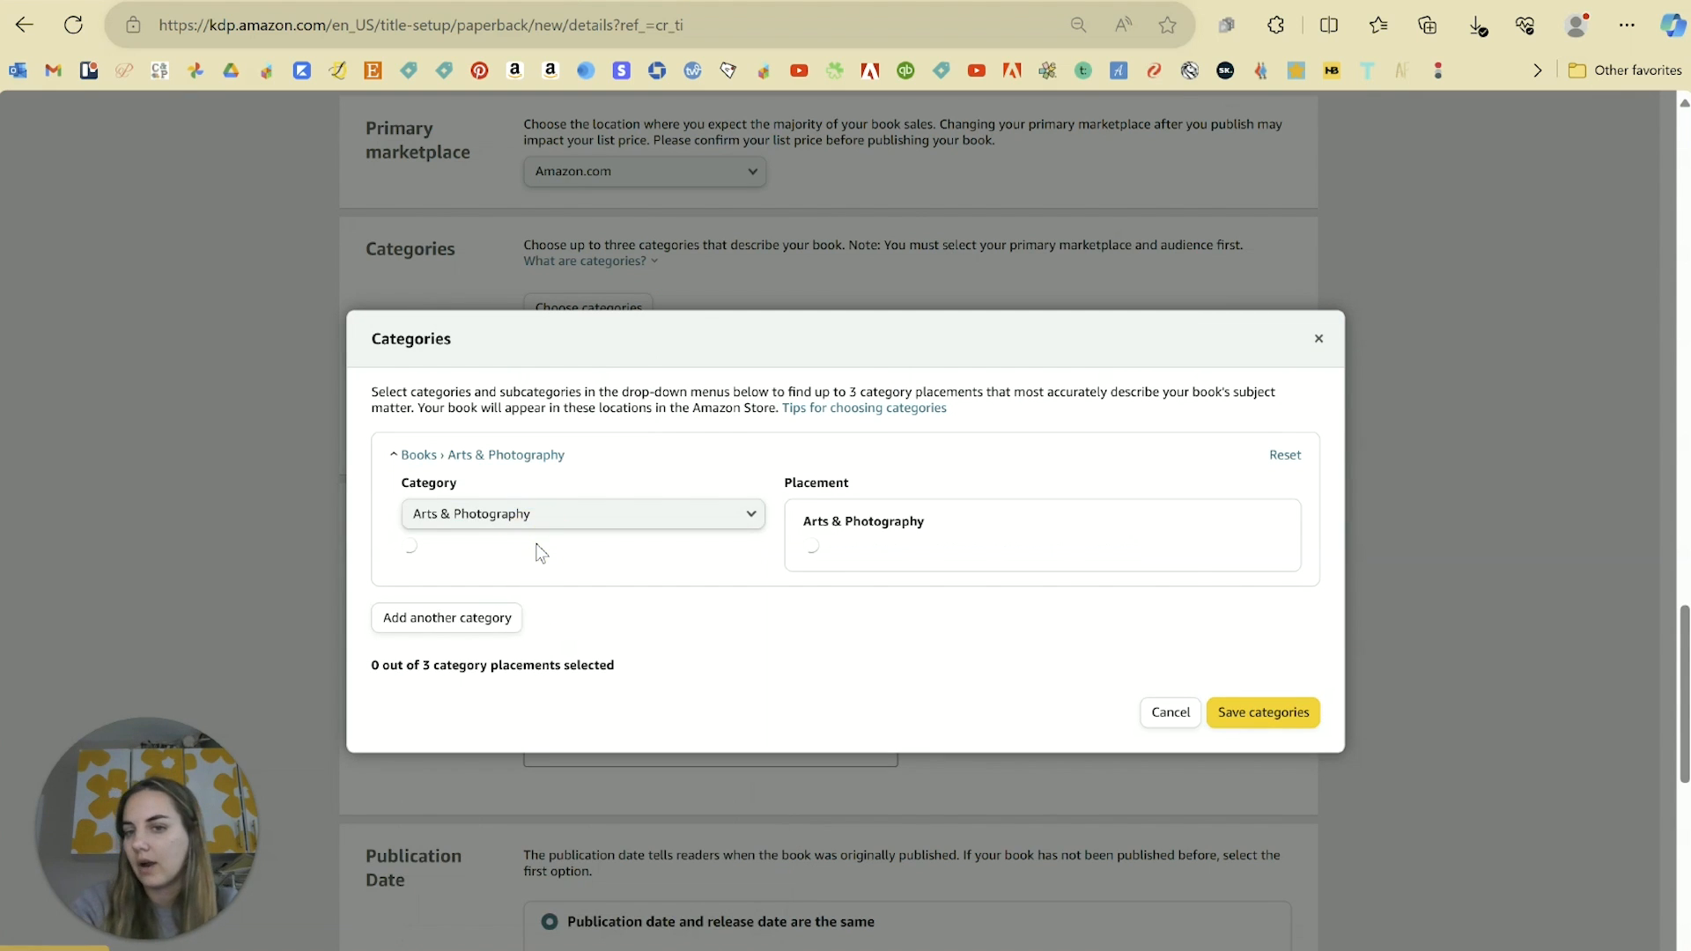
pyautogui.click(814, 579)
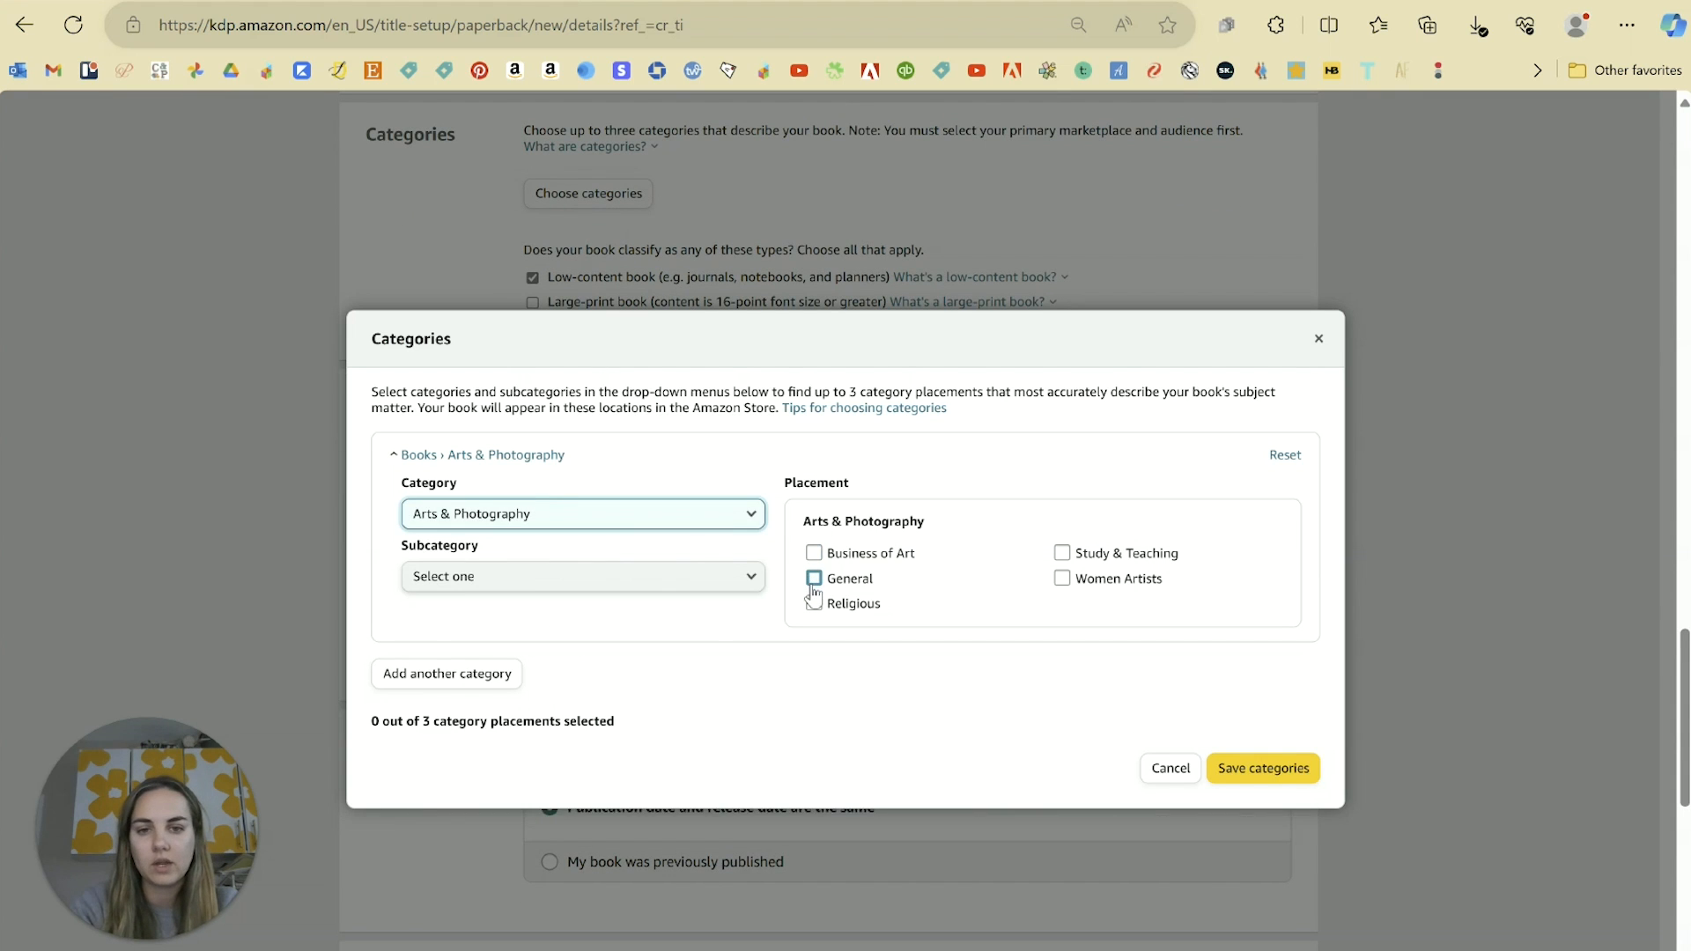
# Step: Add a second category, Education & Teaching > Studying & Workbooks, with the General placement
pyautogui.click(475, 676)
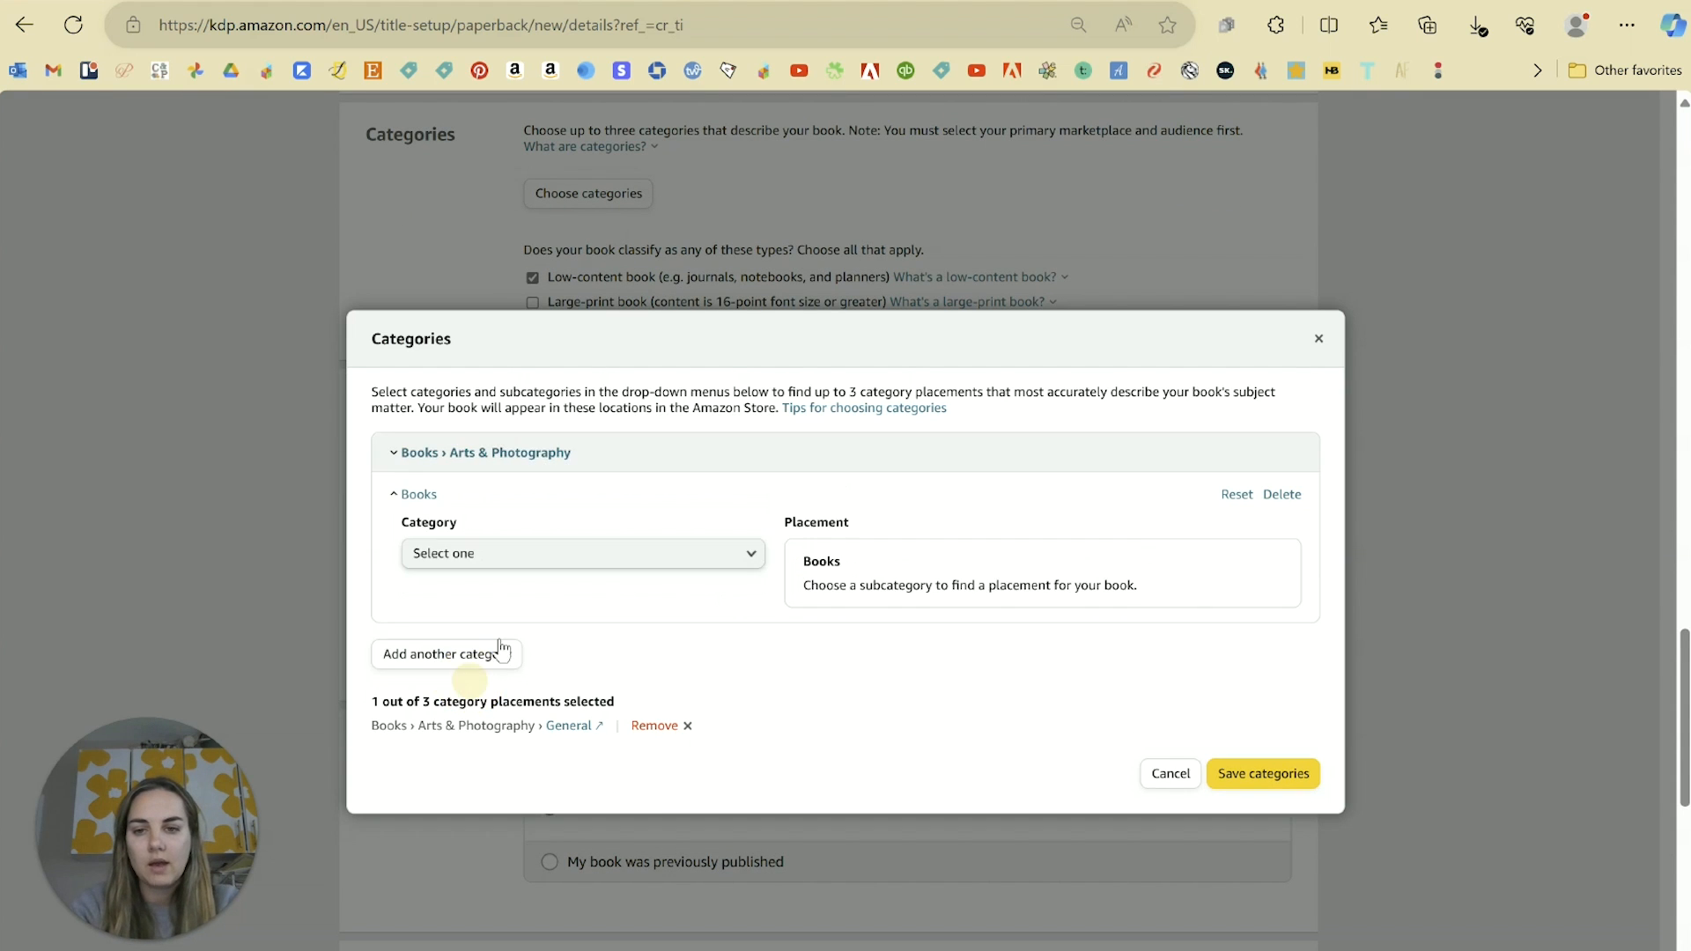
pyautogui.click(532, 566)
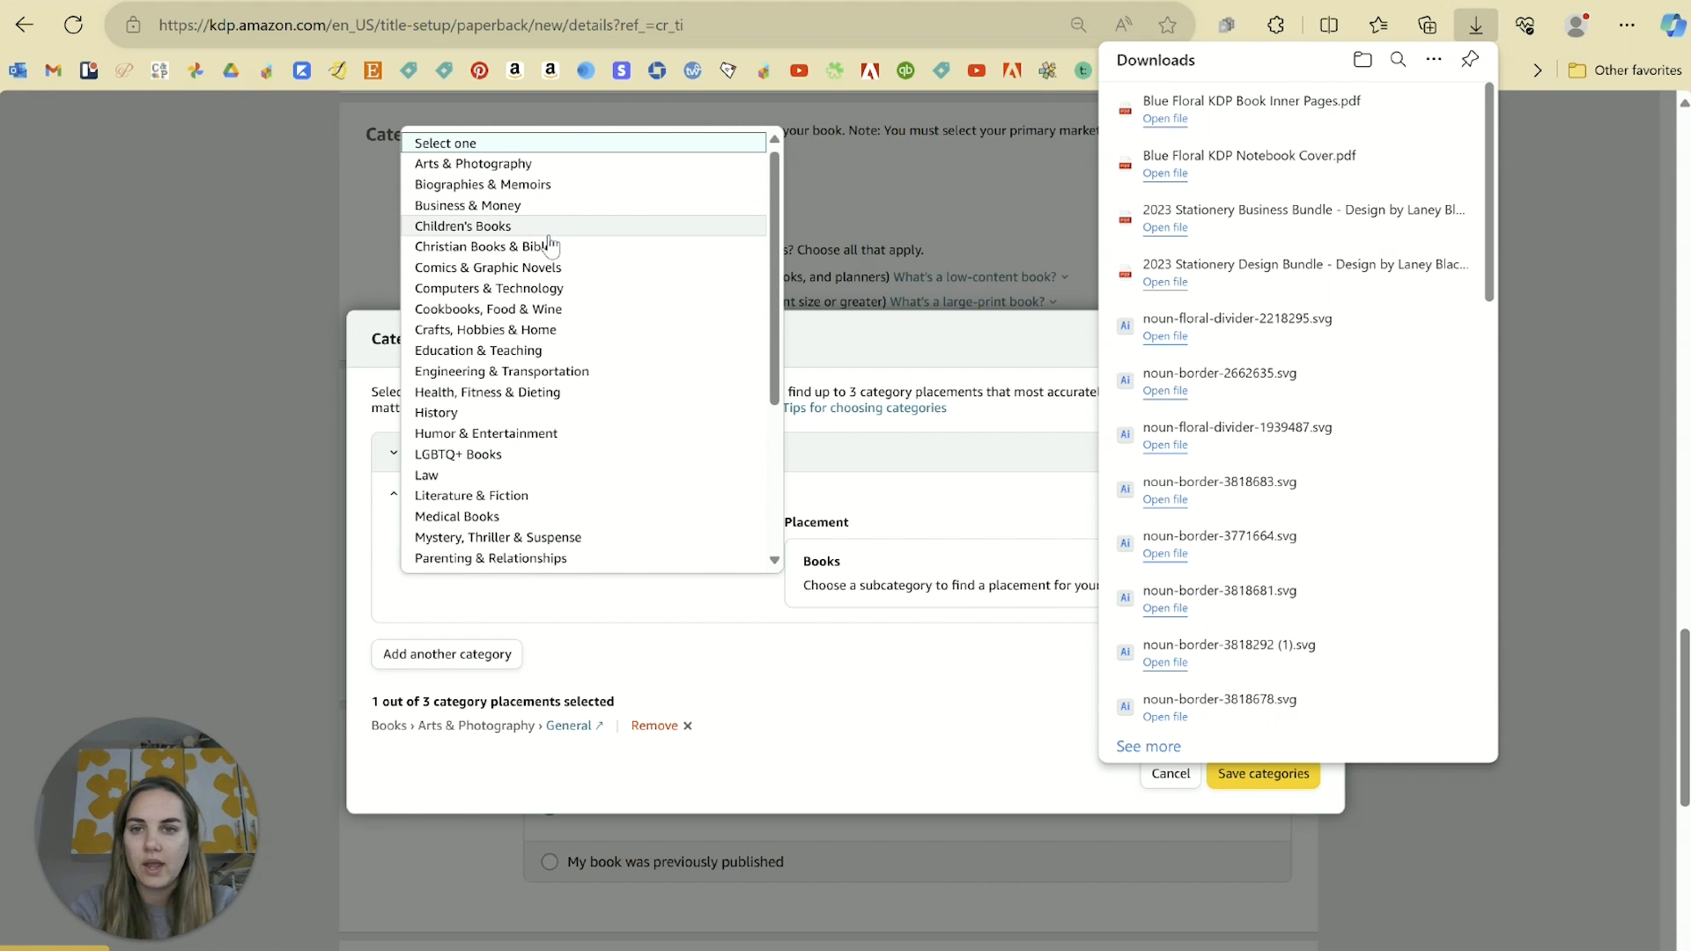
pyautogui.click(544, 351)
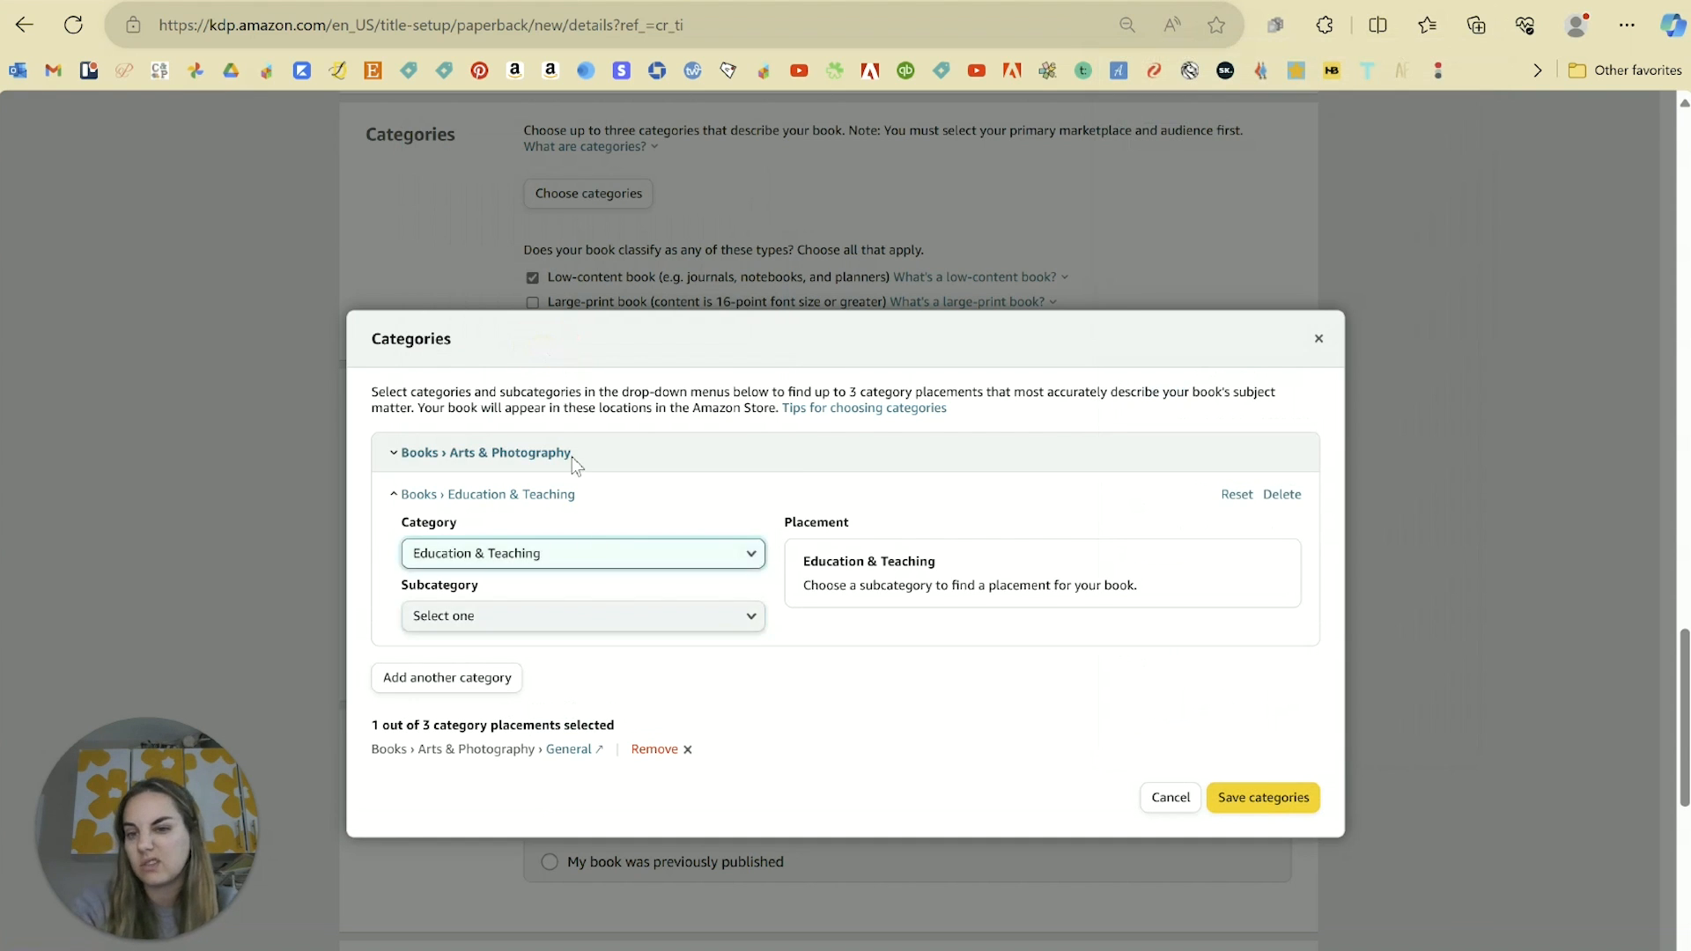
pyautogui.click(603, 616)
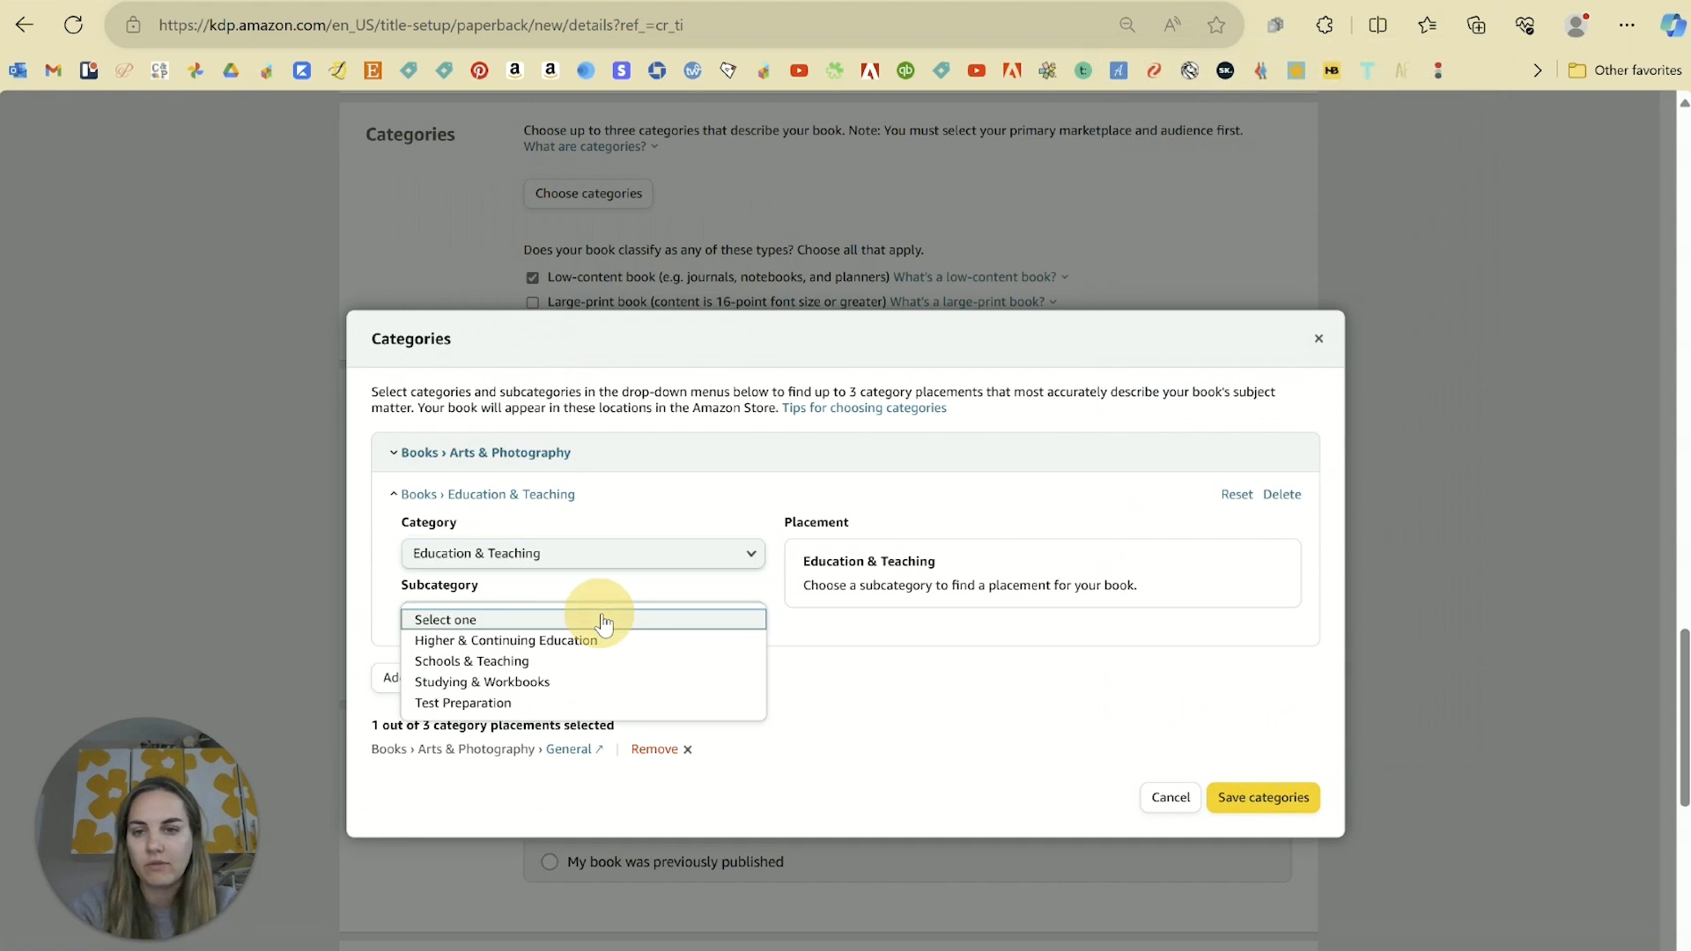
pyautogui.click(564, 683)
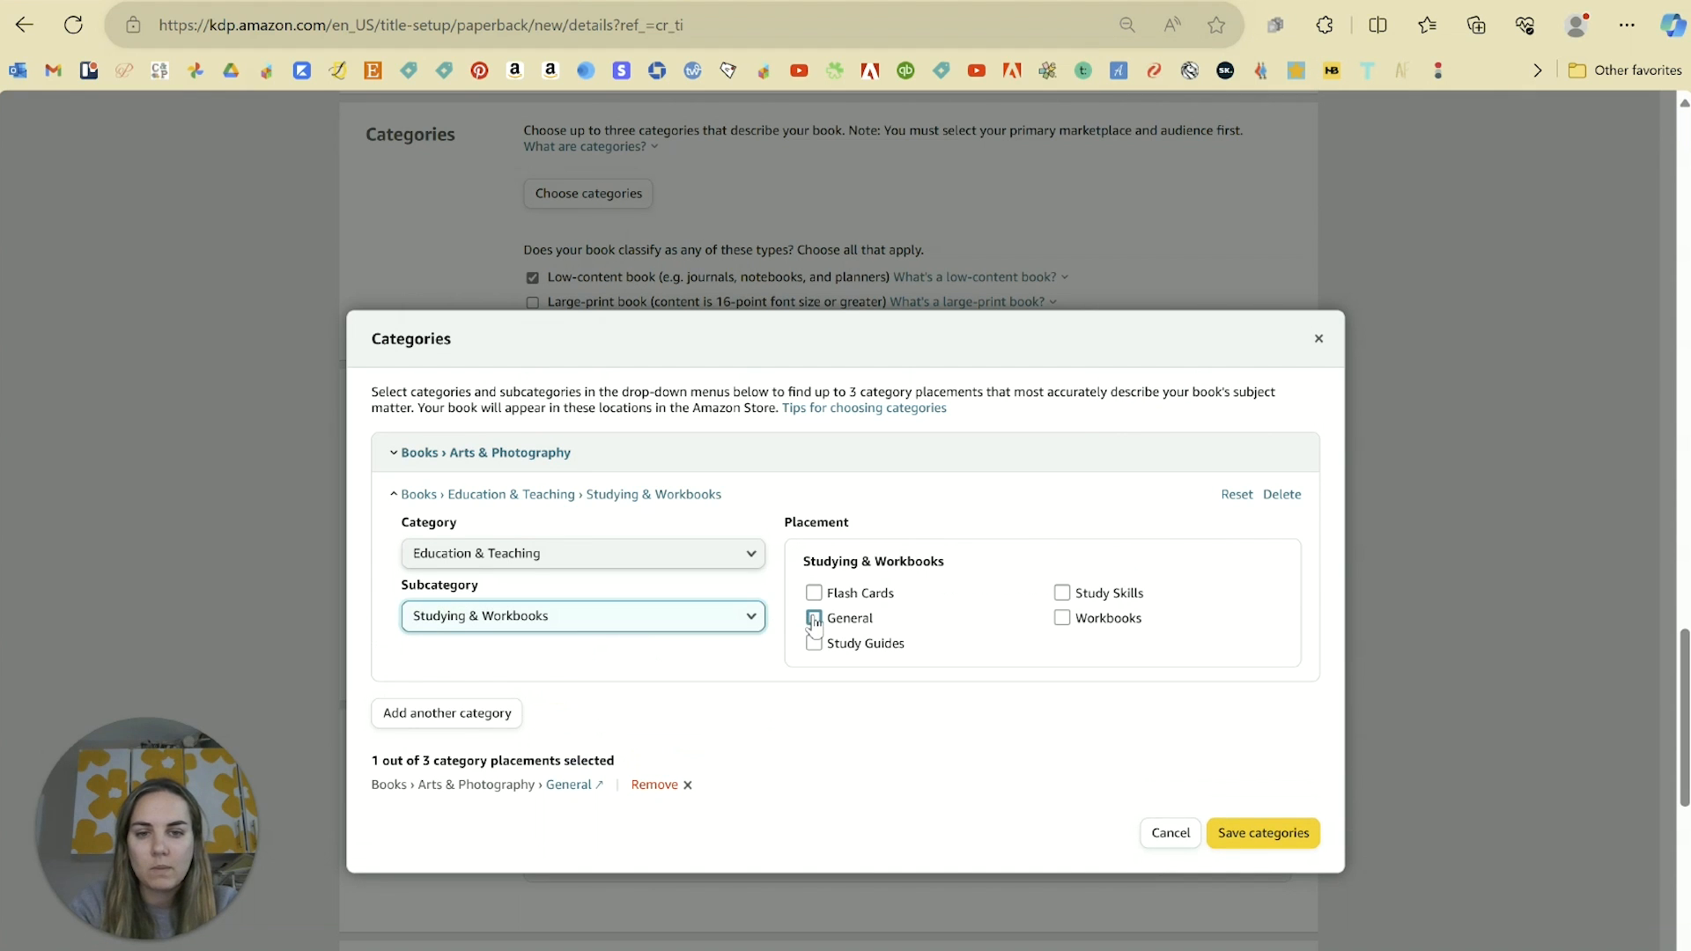
pyautogui.click(814, 620)
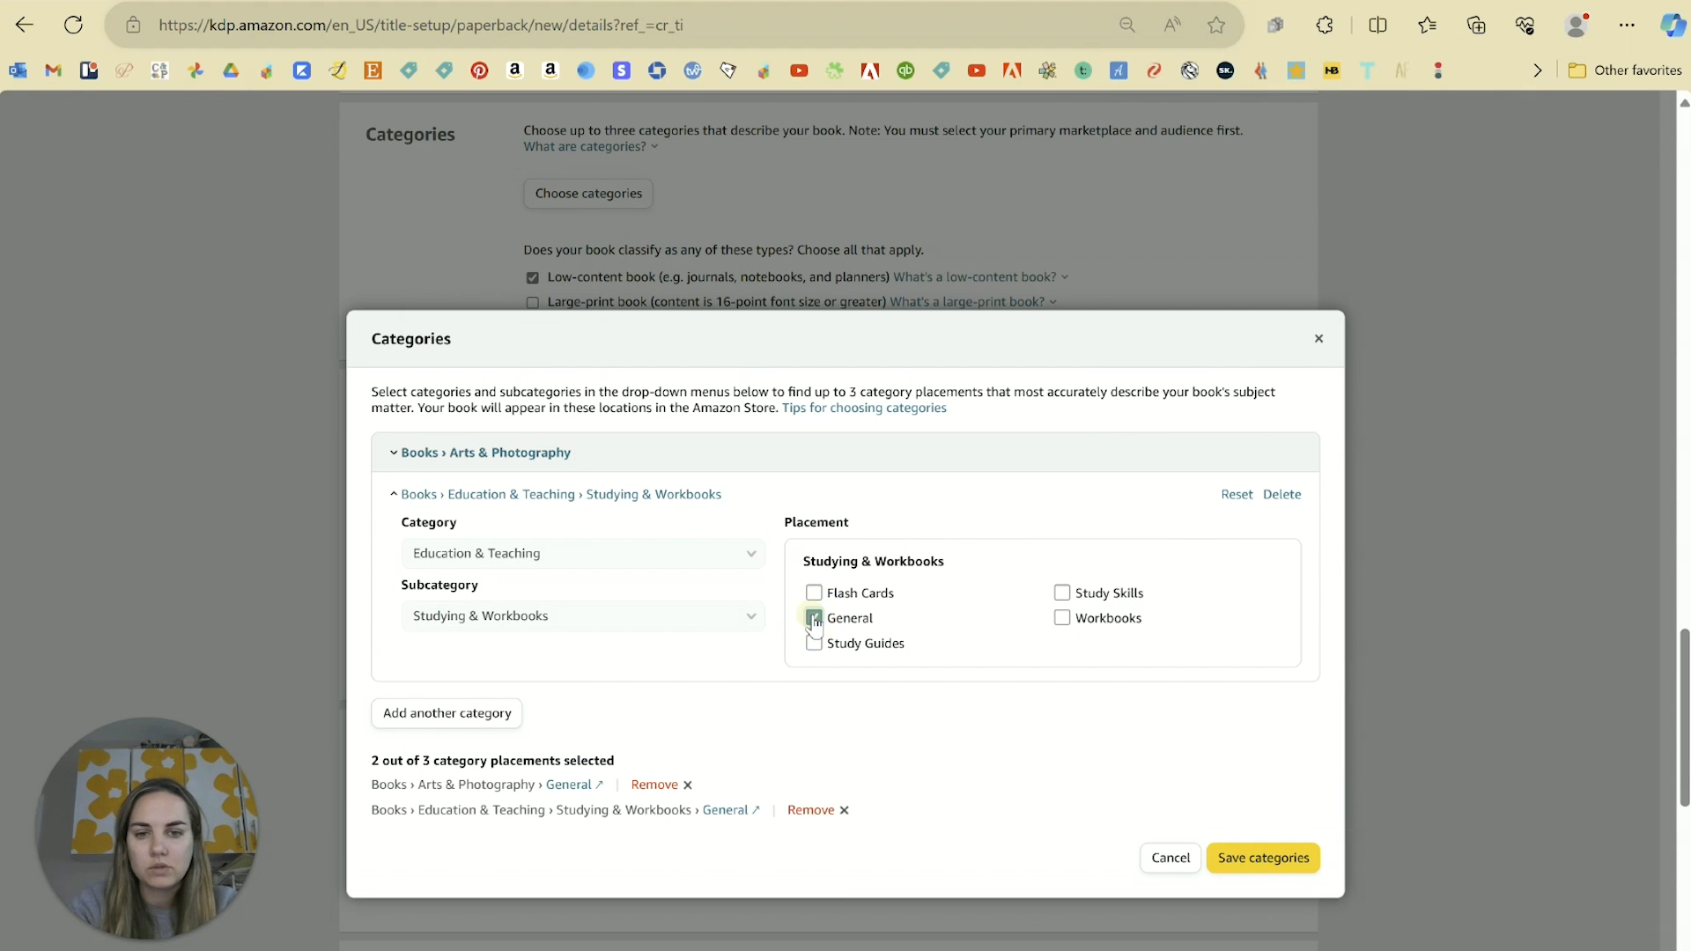
# Step: Add a third book category and set it to Teen & Young Adult > Education & Reference
pyautogui.click(489, 715)
pyautogui.click(539, 593)
pyautogui.scroll(-1, 551, 555)
pyautogui.scroll(-1, 546, 544)
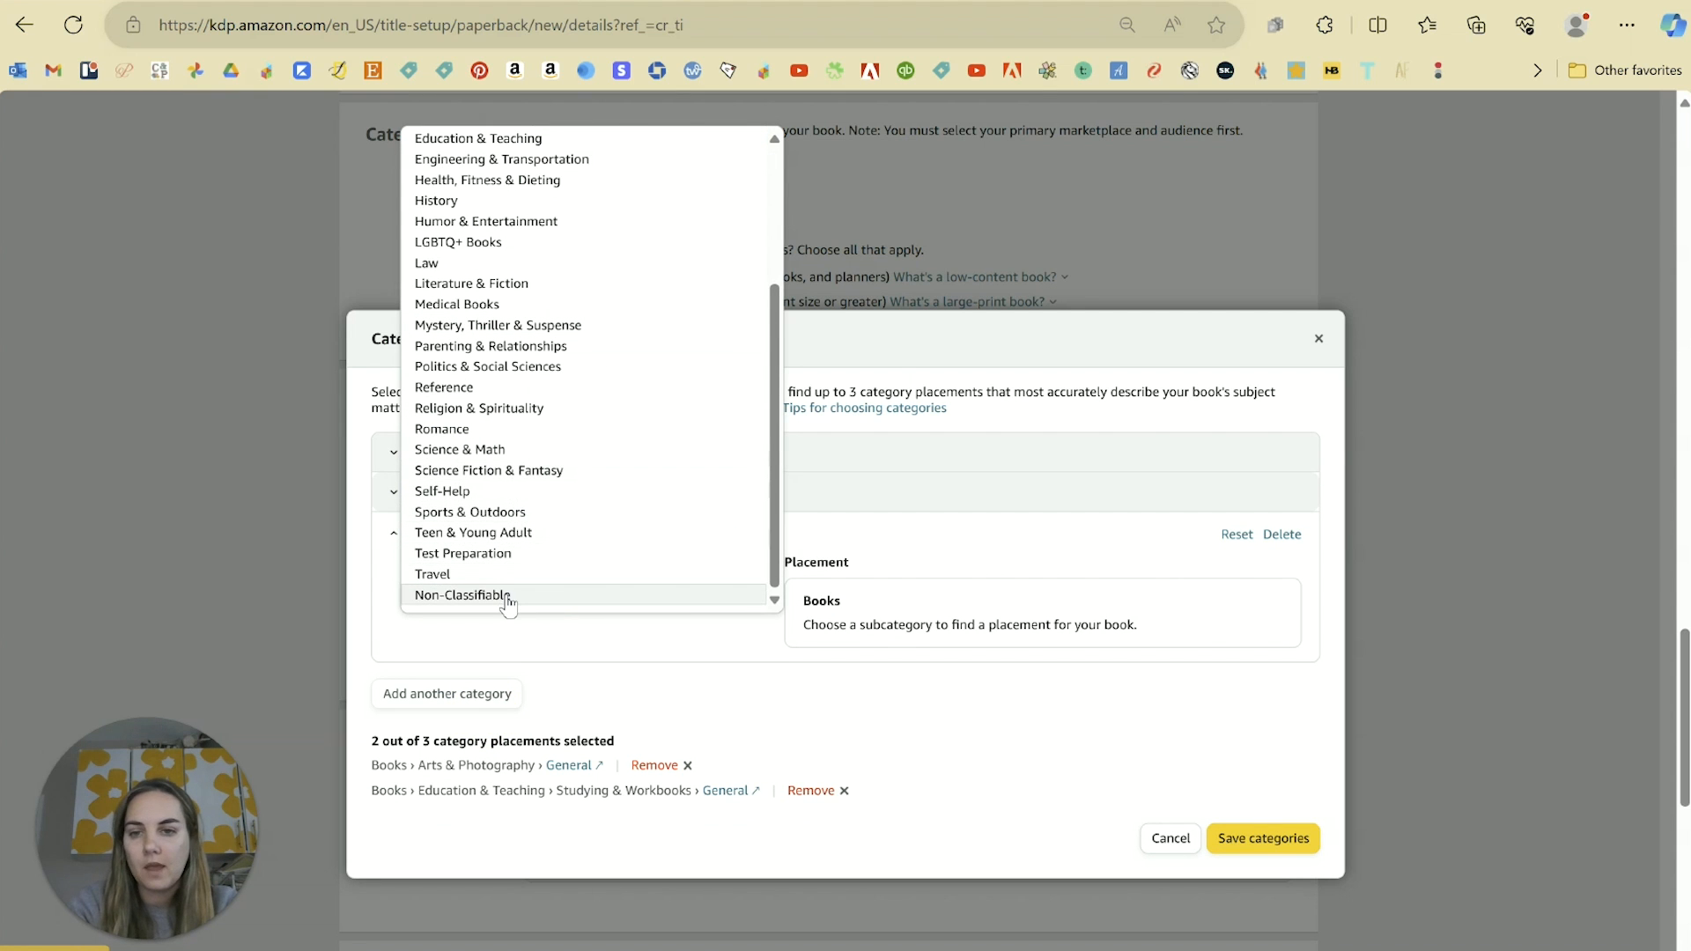
pyautogui.click(515, 532)
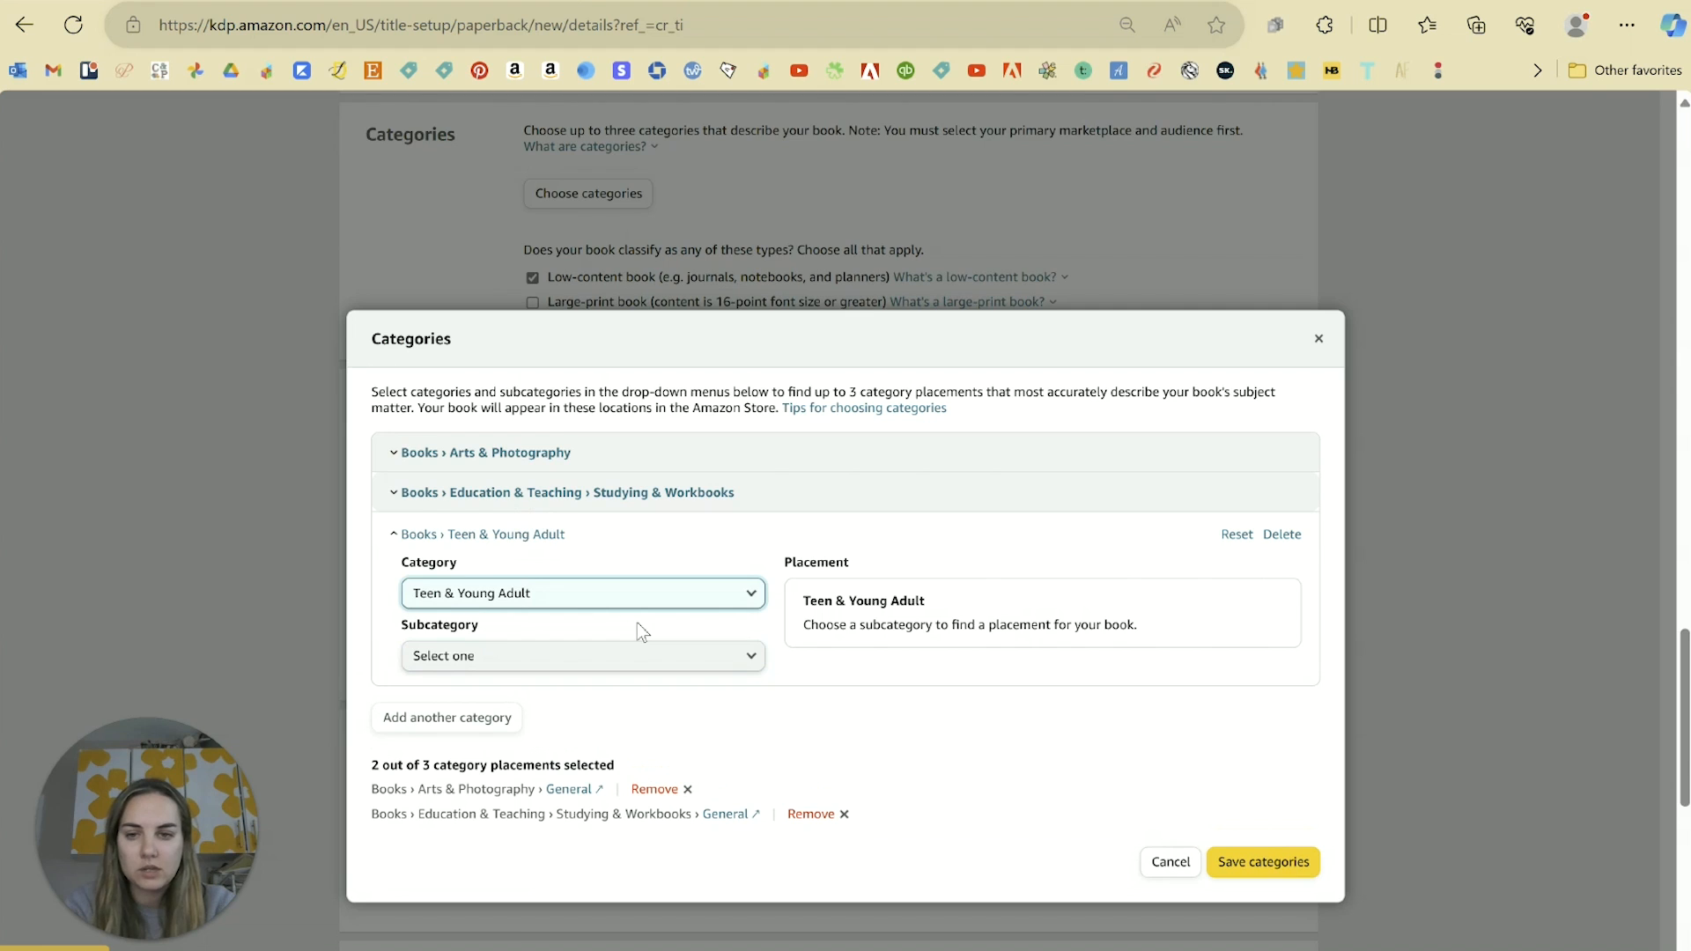
pyautogui.click(611, 652)
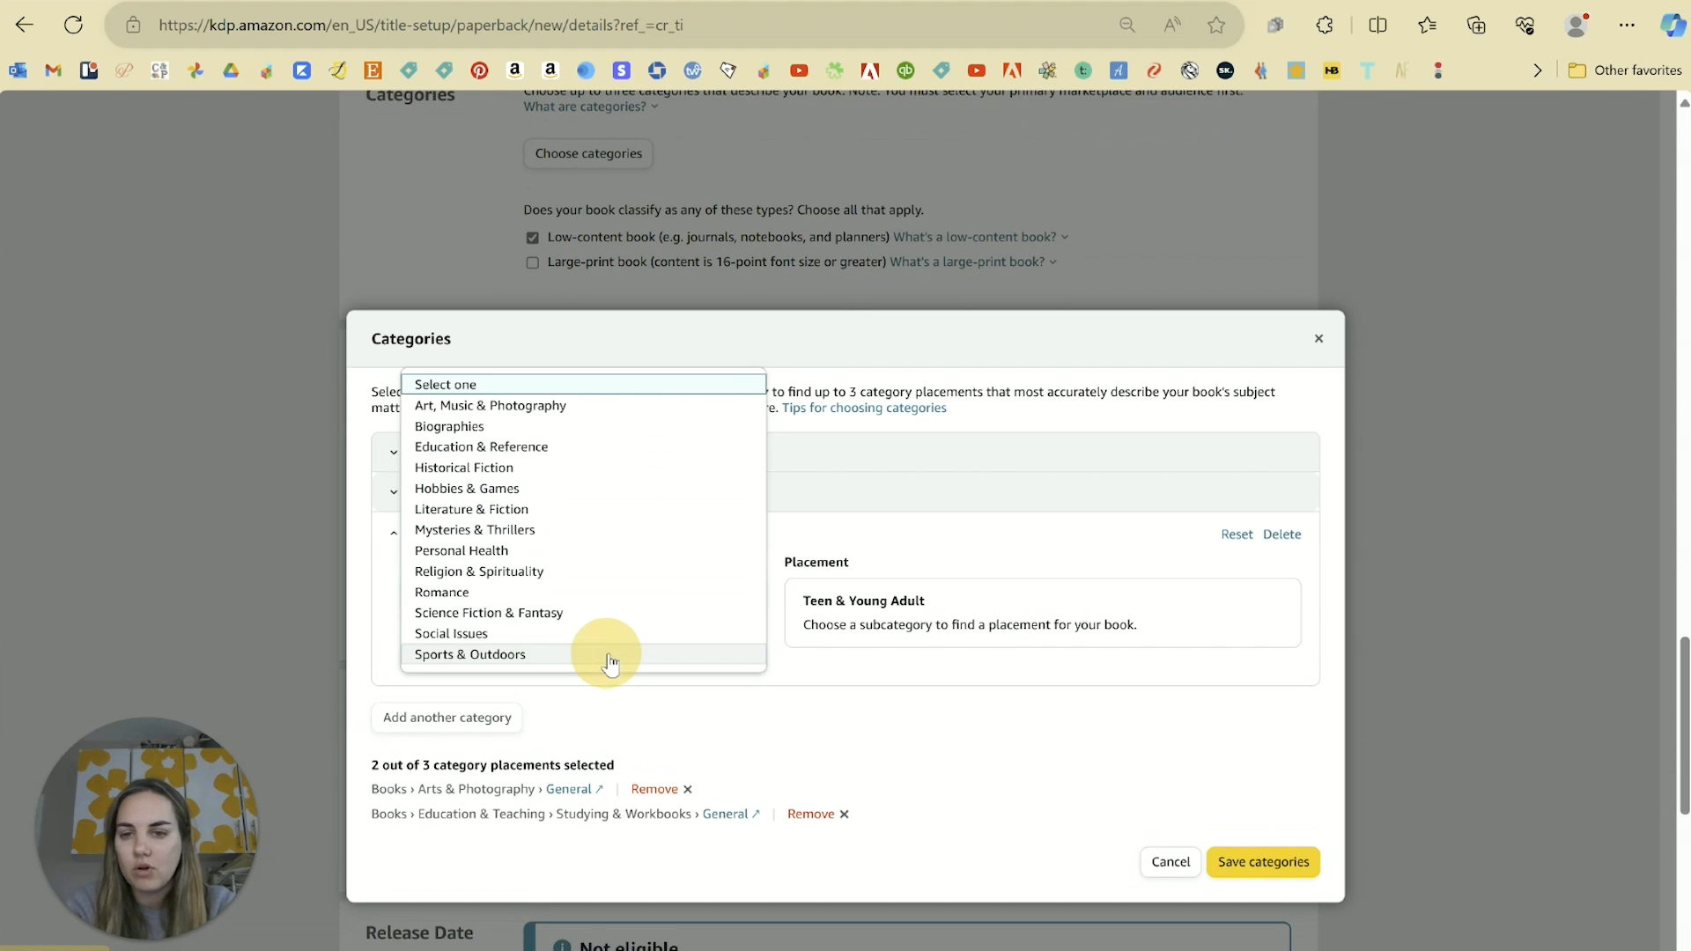
pyautogui.click(573, 454)
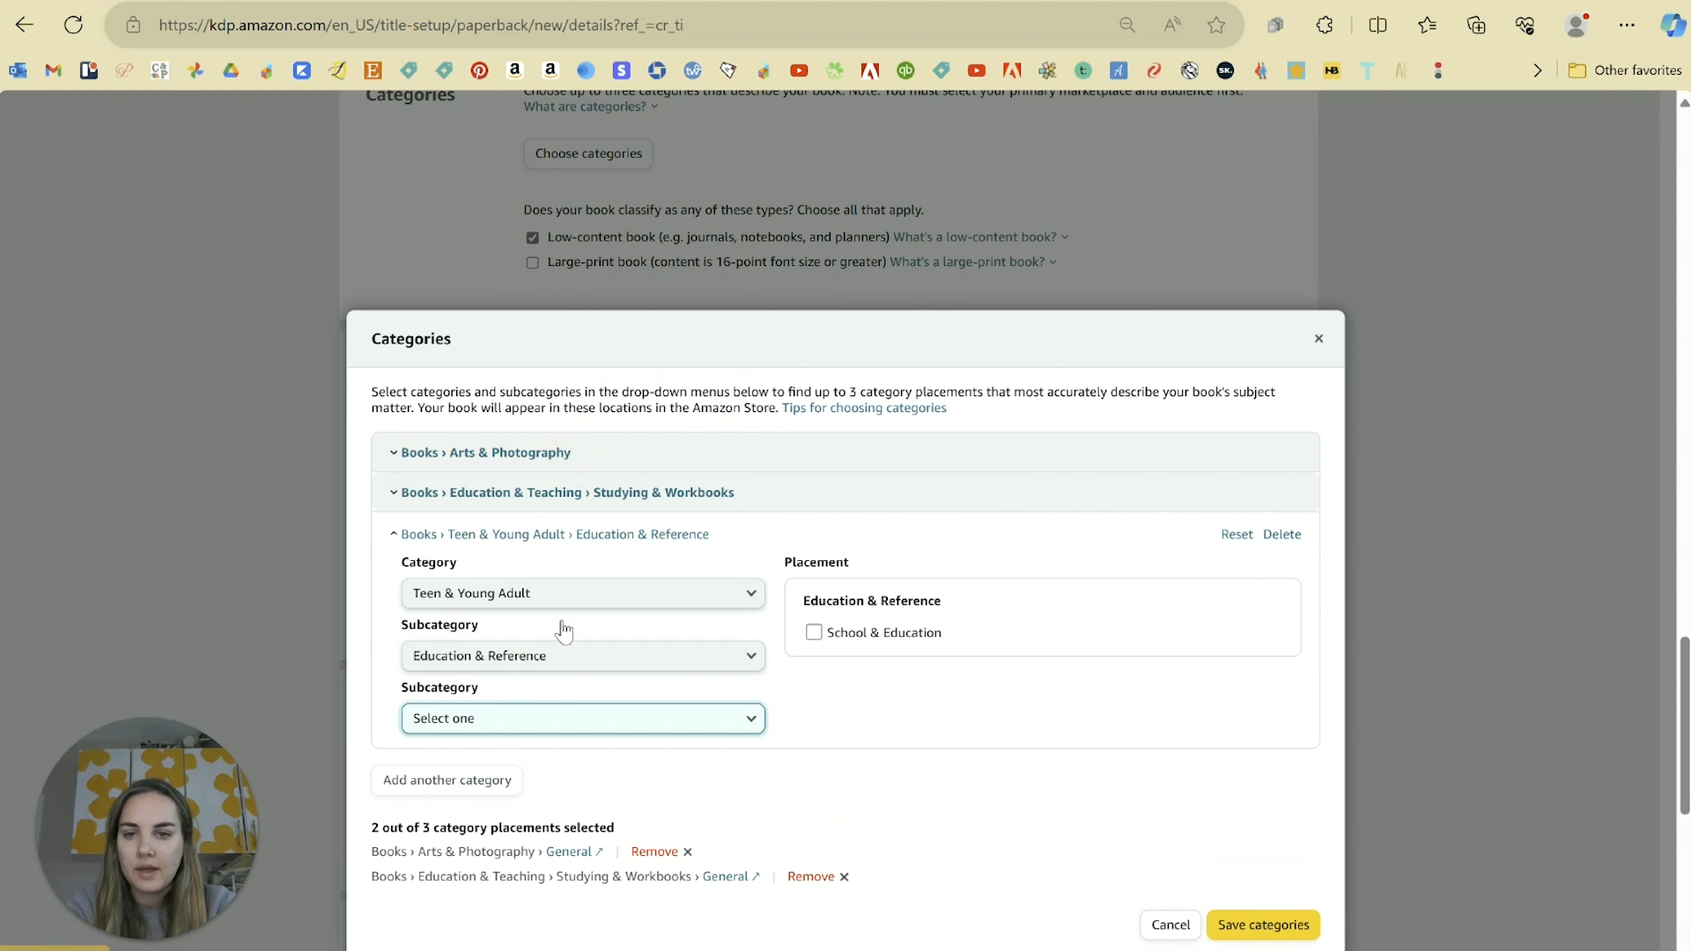
# Step: Select the School & Education placement for the third category and save the book's categories
pyautogui.click(584, 720)
pyautogui.click(812, 630)
pyautogui.click(813, 633)
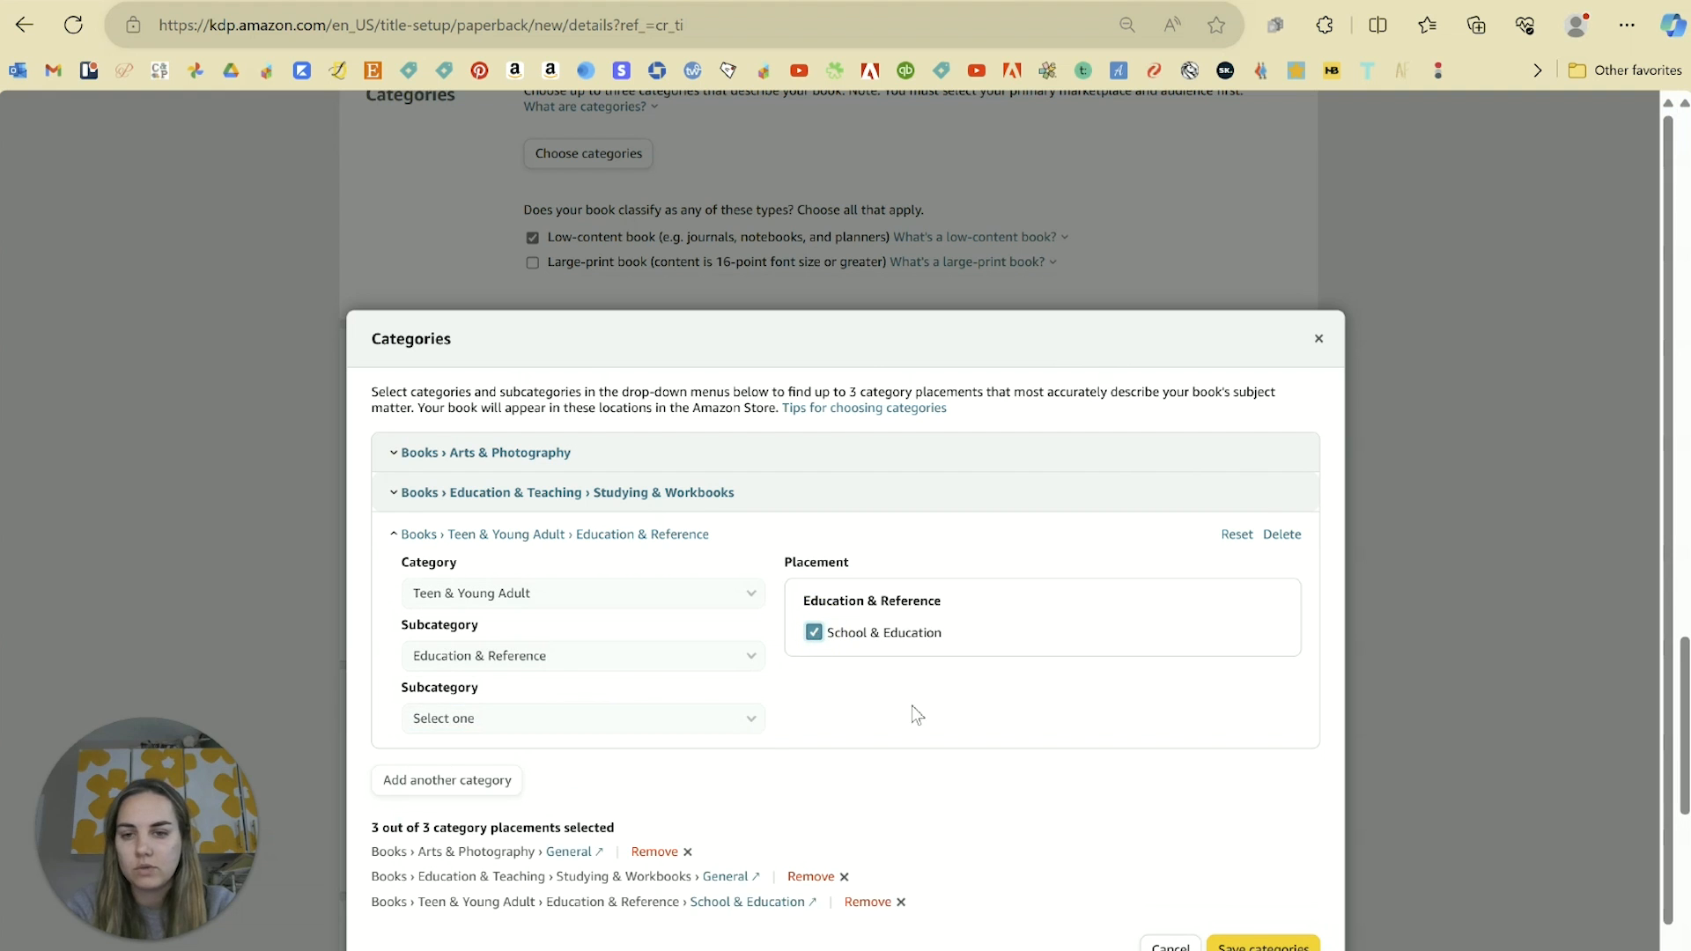
pyautogui.scroll(-1, 986, 758)
pyautogui.click(1269, 925)
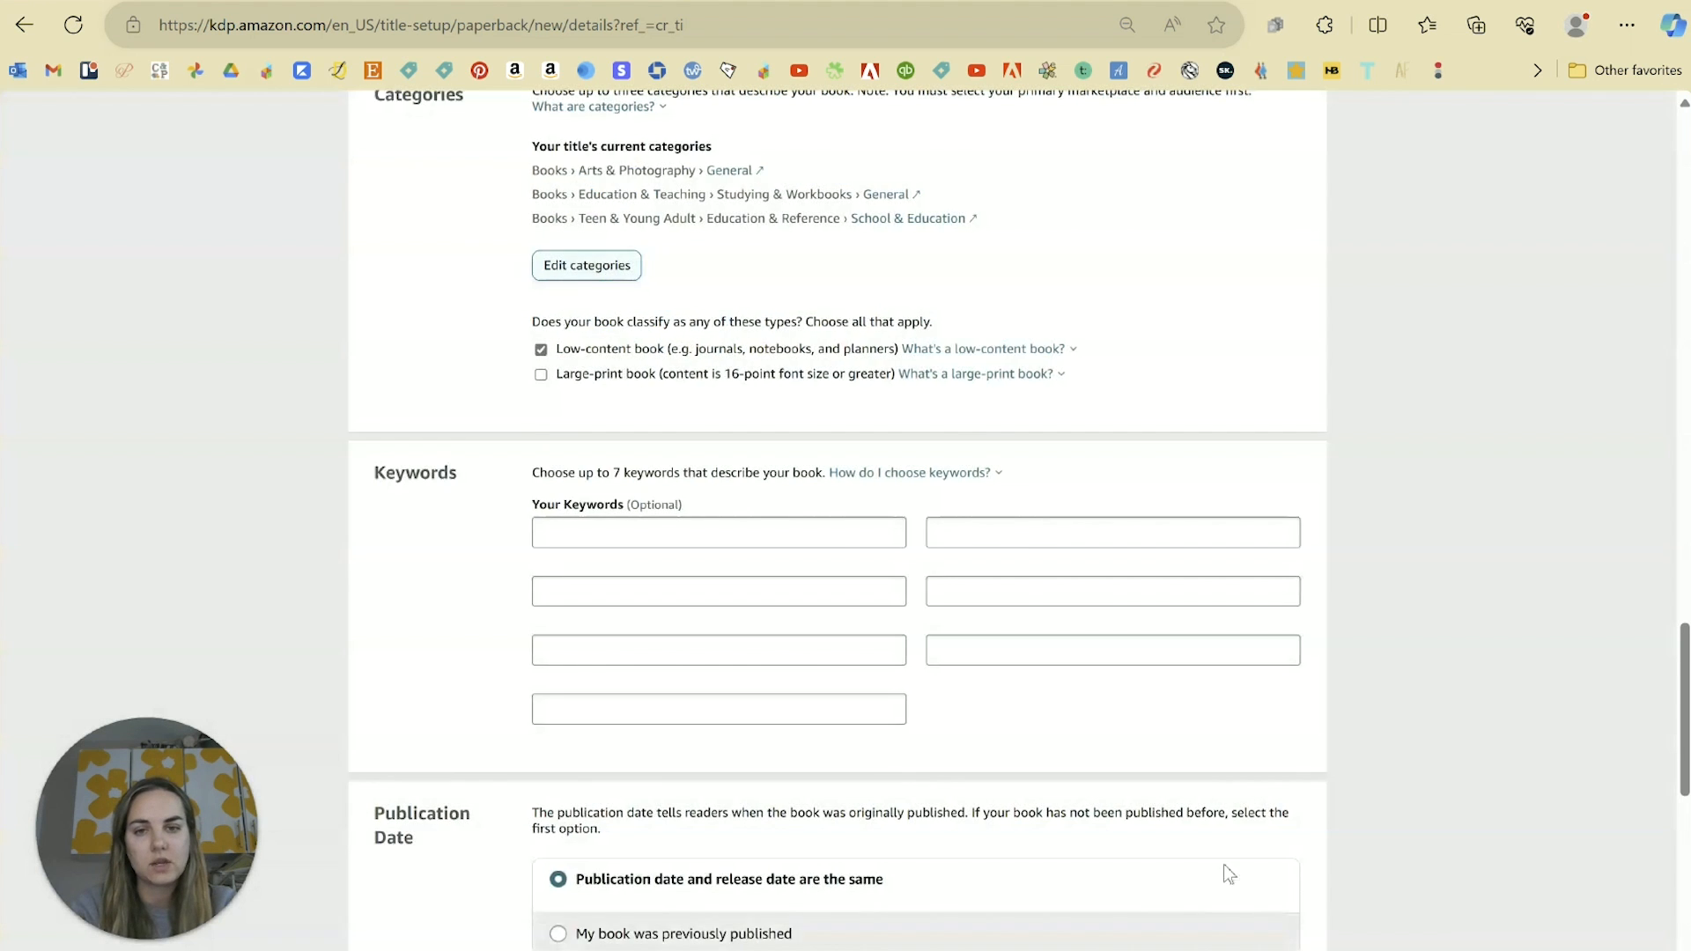
# Step: Enter the first four keywords: "cute composition notebook", "journal for women", "pink and blue journal" and "notebook wide ruled"
pyautogui.scroll(-3, 830, 367)
pyautogui.click(661, 408)
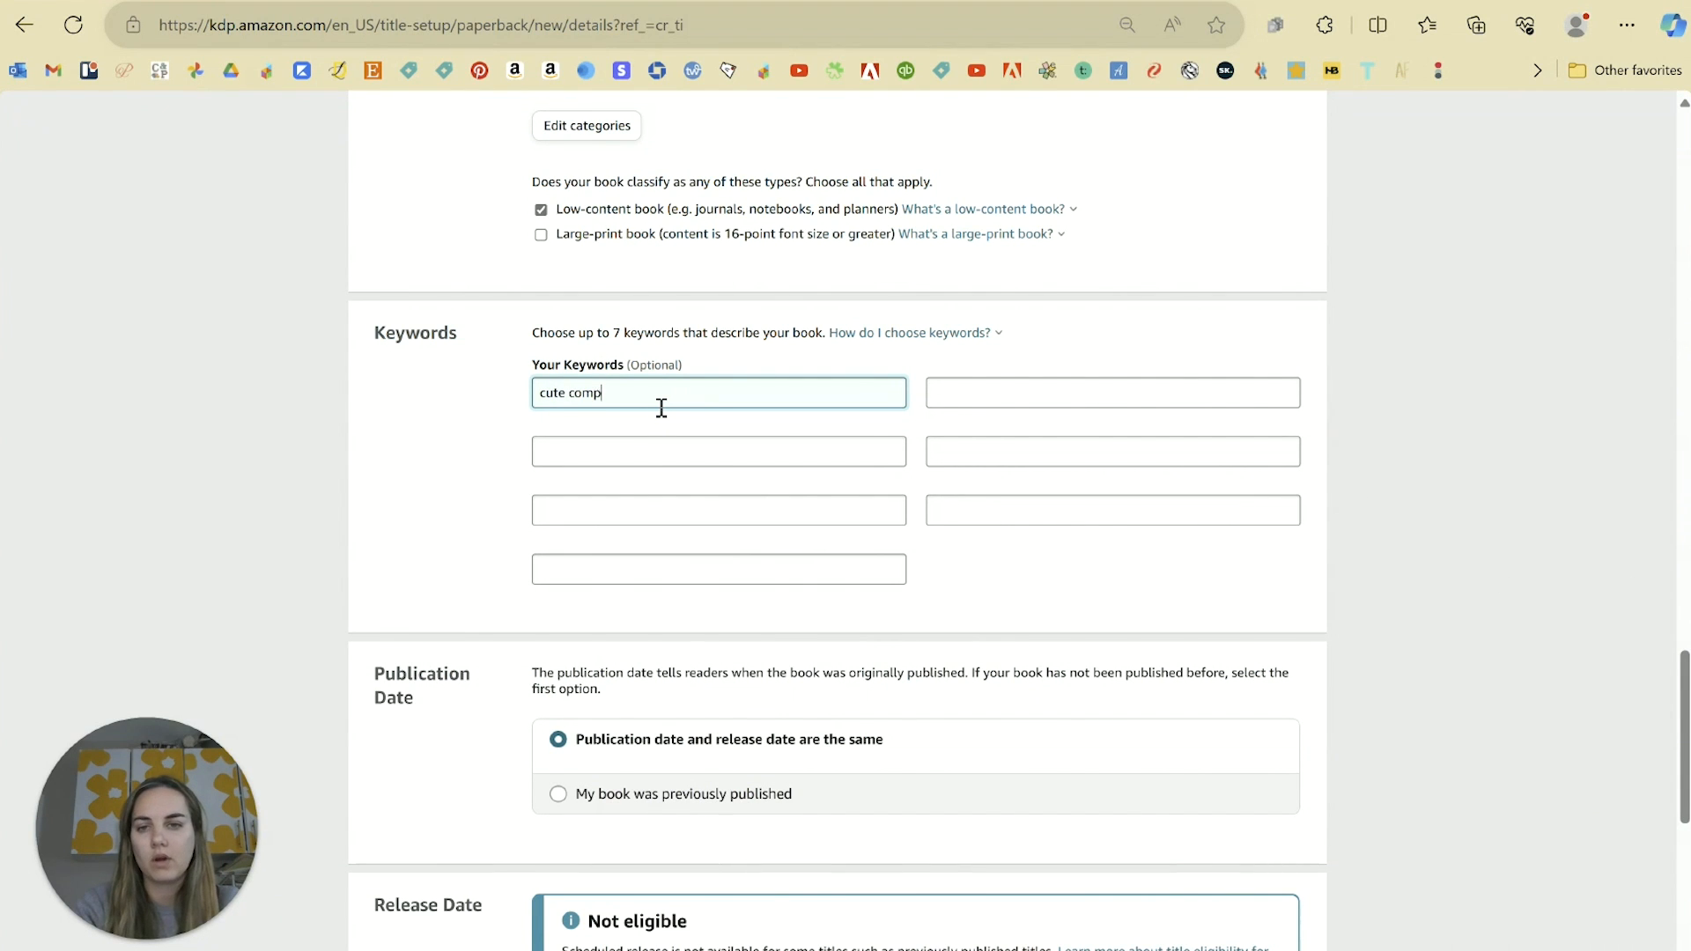
pyautogui.write('cute composition notebook')
pyautogui.press('Tab')
pyautogui.write('journal for women')
pyautogui.press('Tab')
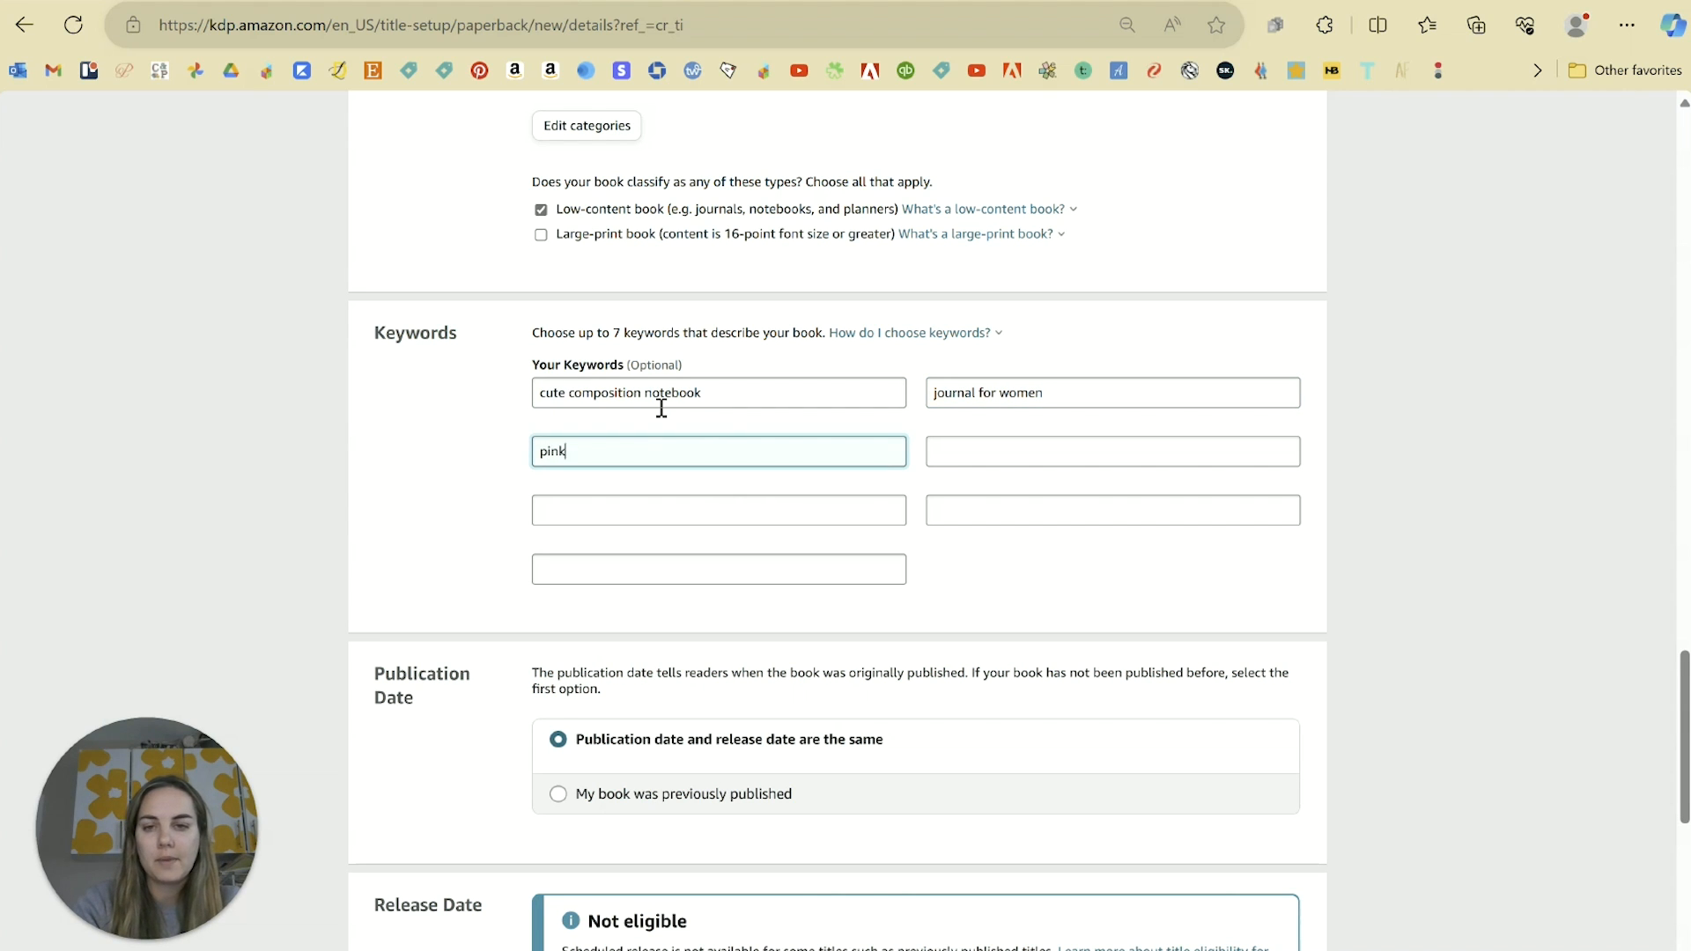
pyautogui.write('pink and blue journal')
pyautogui.press('Tab')
pyautogui.write('notebo')
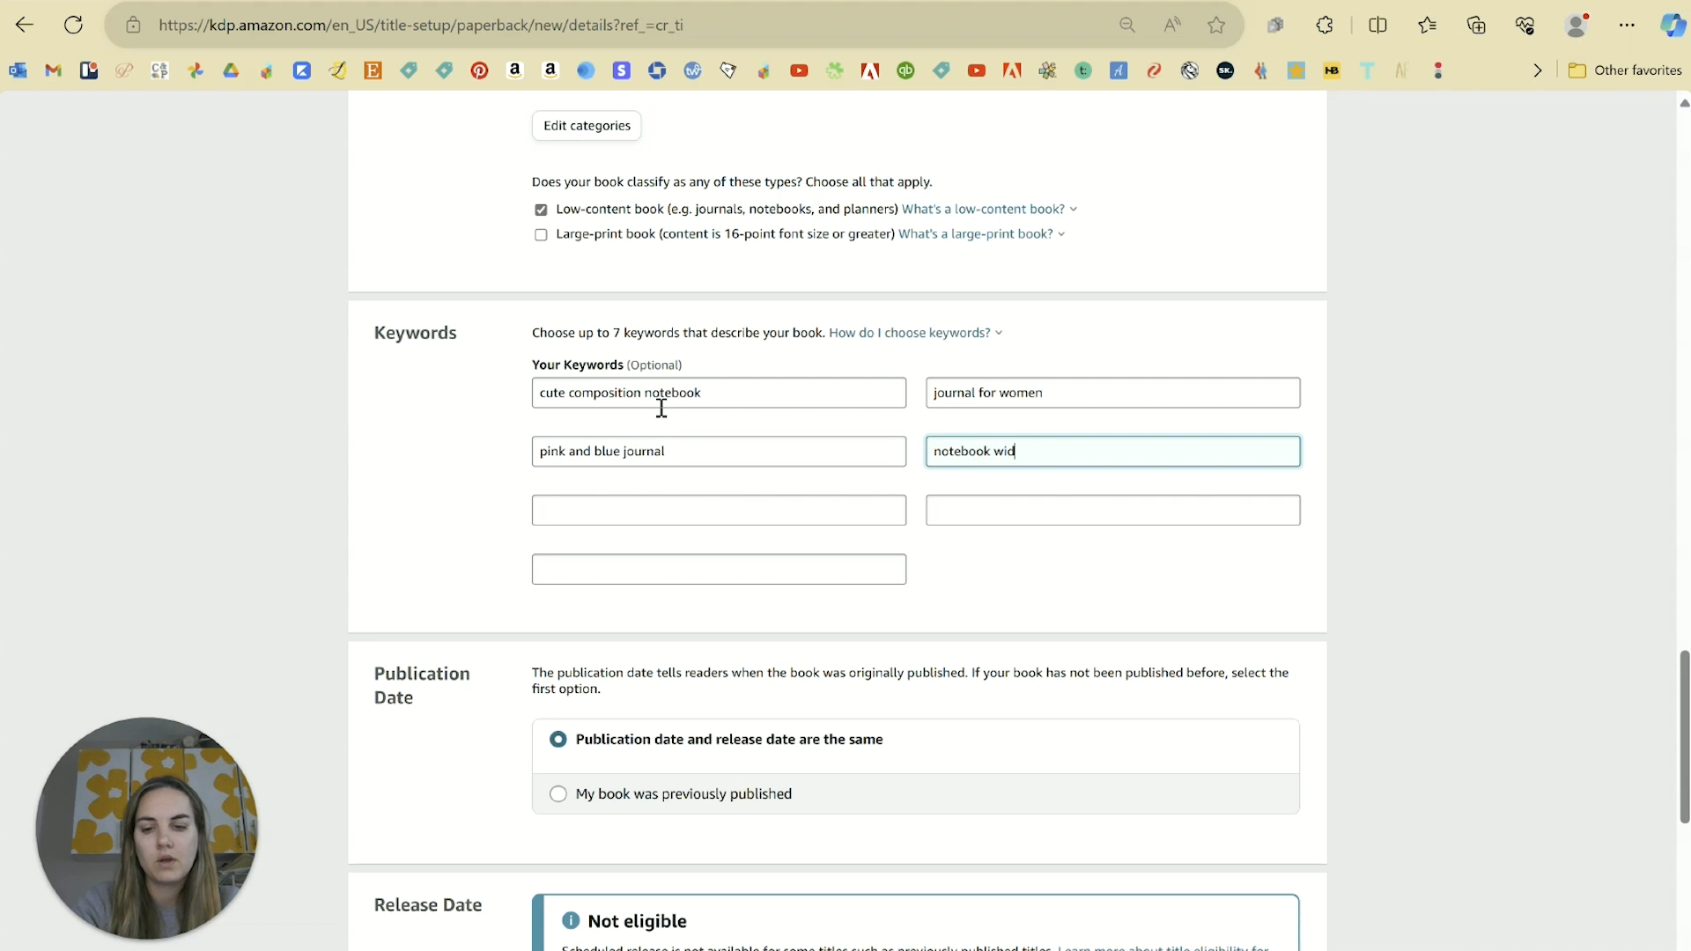
pyautogui.write('ok wide ruled')
# Step: Fill in the remaining three keywords: "study notebook for girls", "pink floral journal" and "flower lined notebook"
pyautogui.press('Tab')
pyautogui.write('study notebook for girls')
pyautogui.press('Tab')
pyautogui.write('b')
pyautogui.write('pink f')
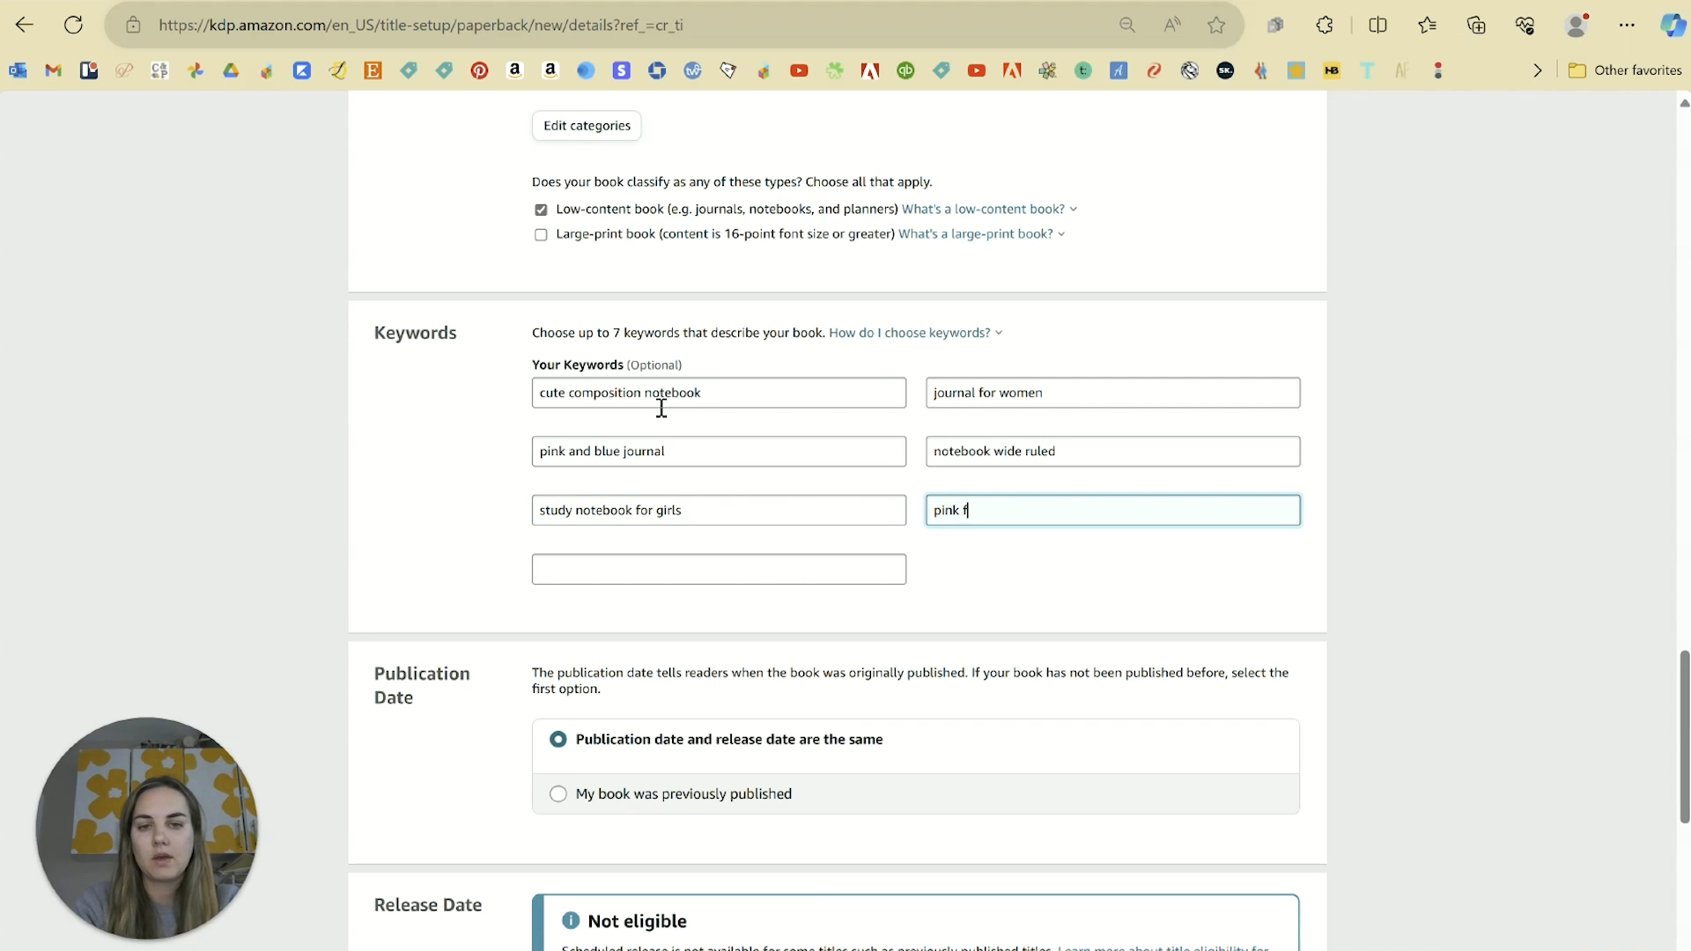
pyautogui.write('loral journal')
pyautogui.press('Tab')
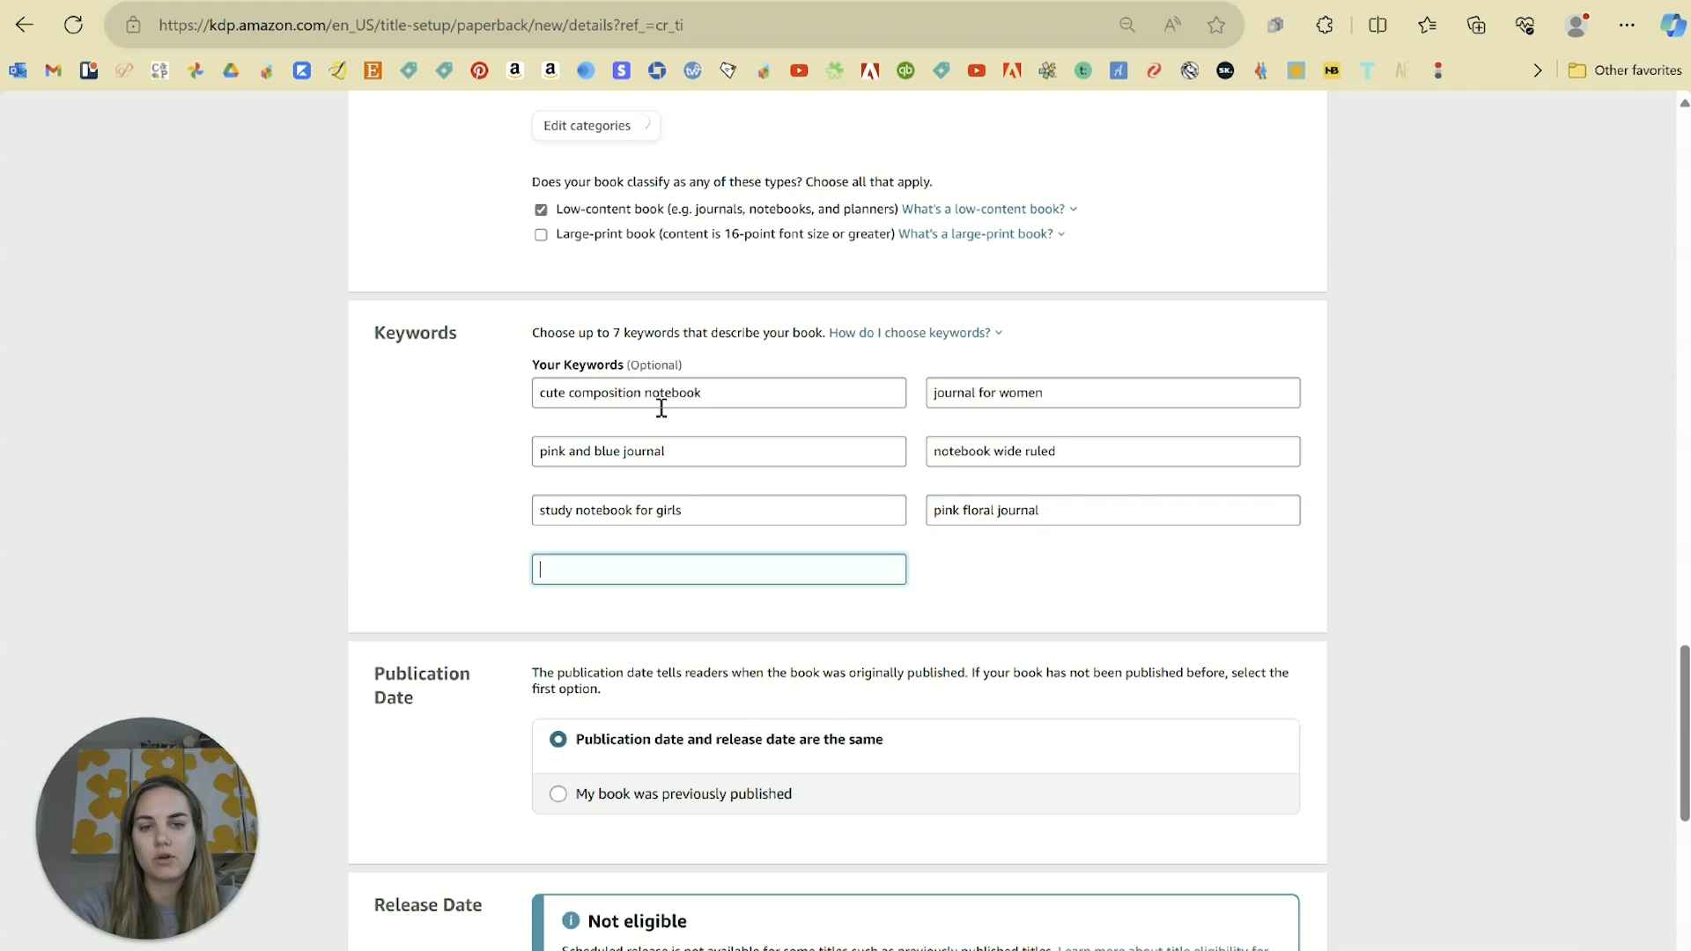
pyautogui.write('flower lined notebook')
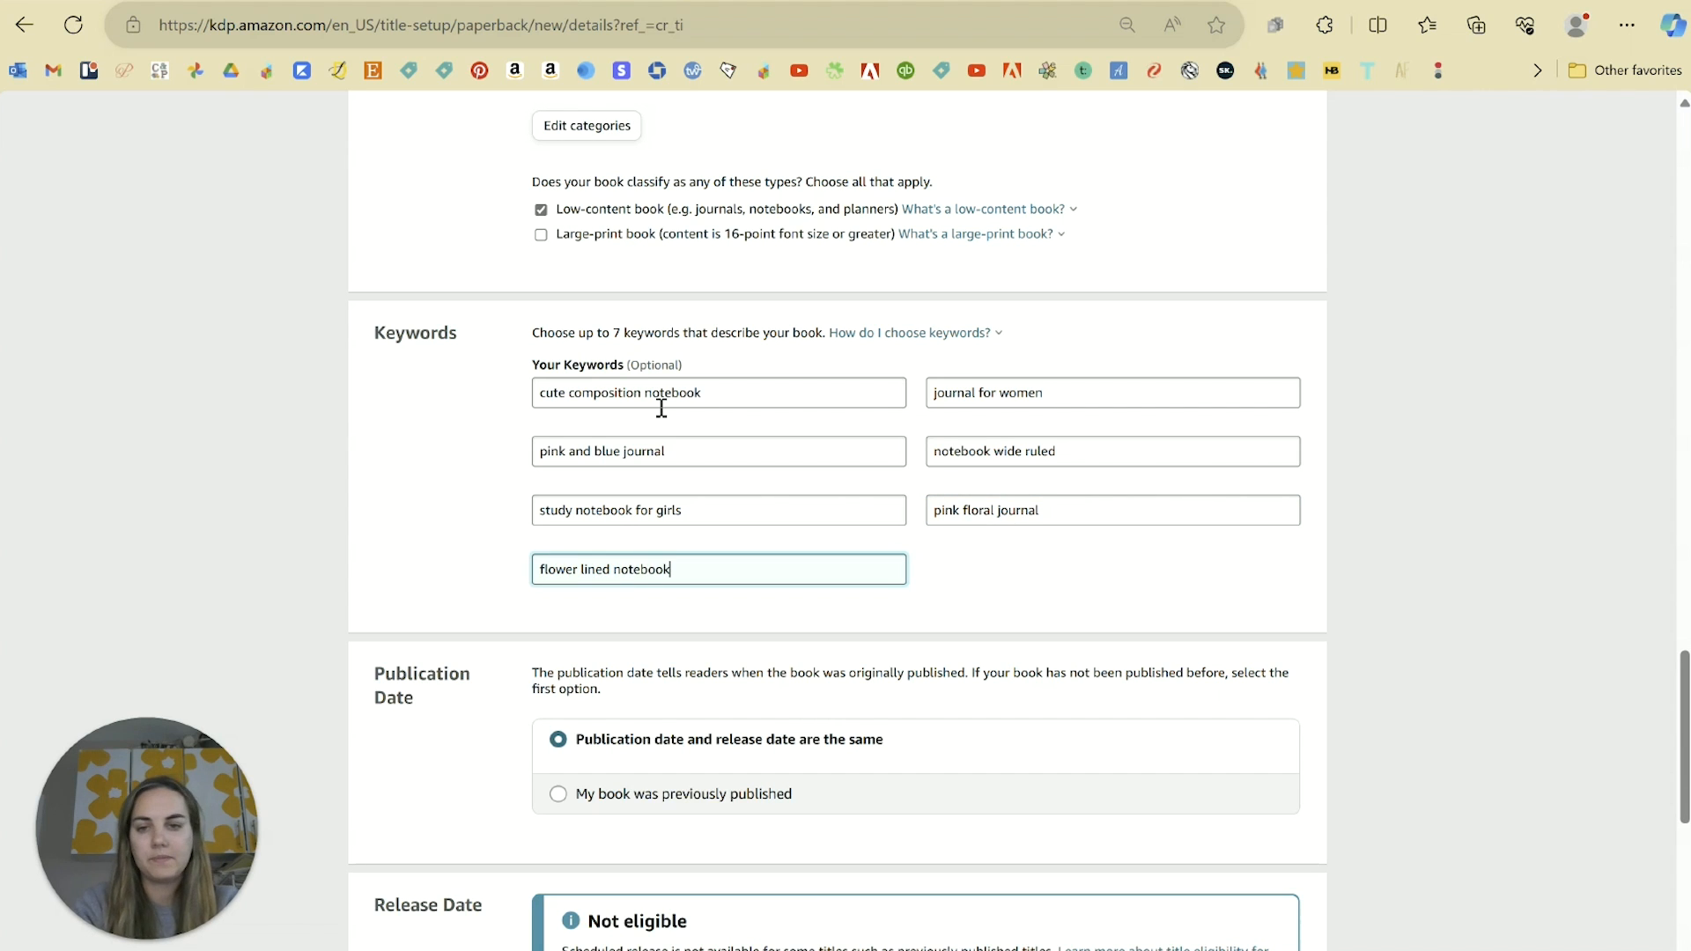
# Step: Keep the default publication and release date options, save the paperback details and continue to the content stage
pyautogui.click(385, 506)
pyautogui.scroll(-4, 385, 506)
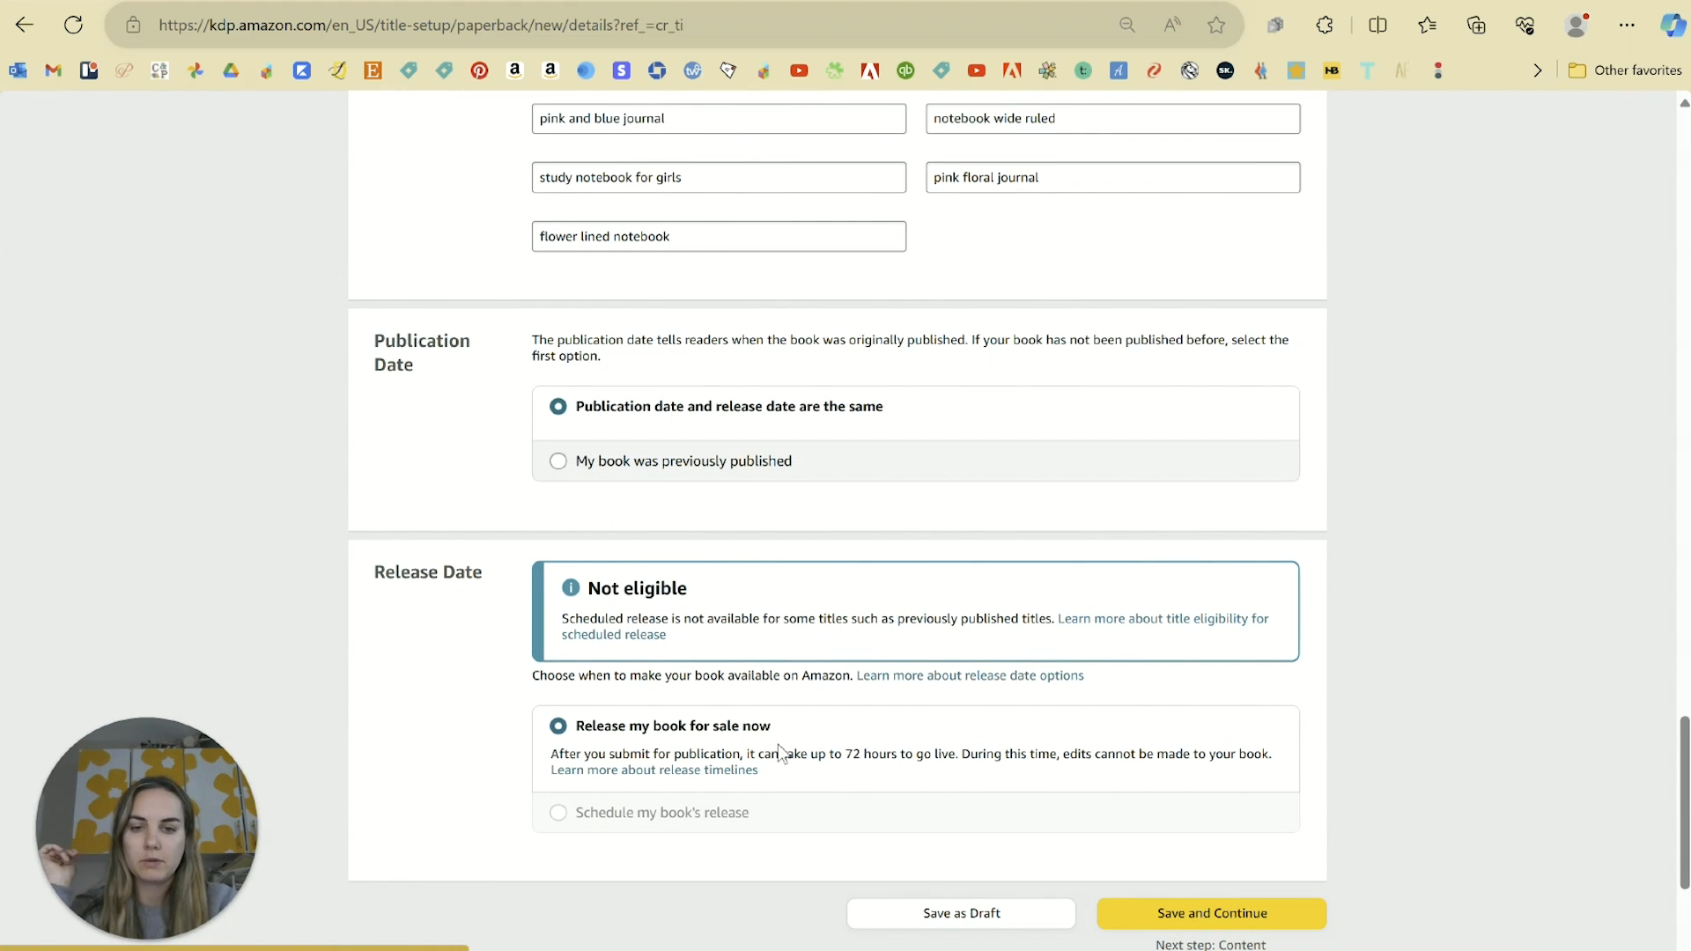
pyautogui.click(1176, 925)
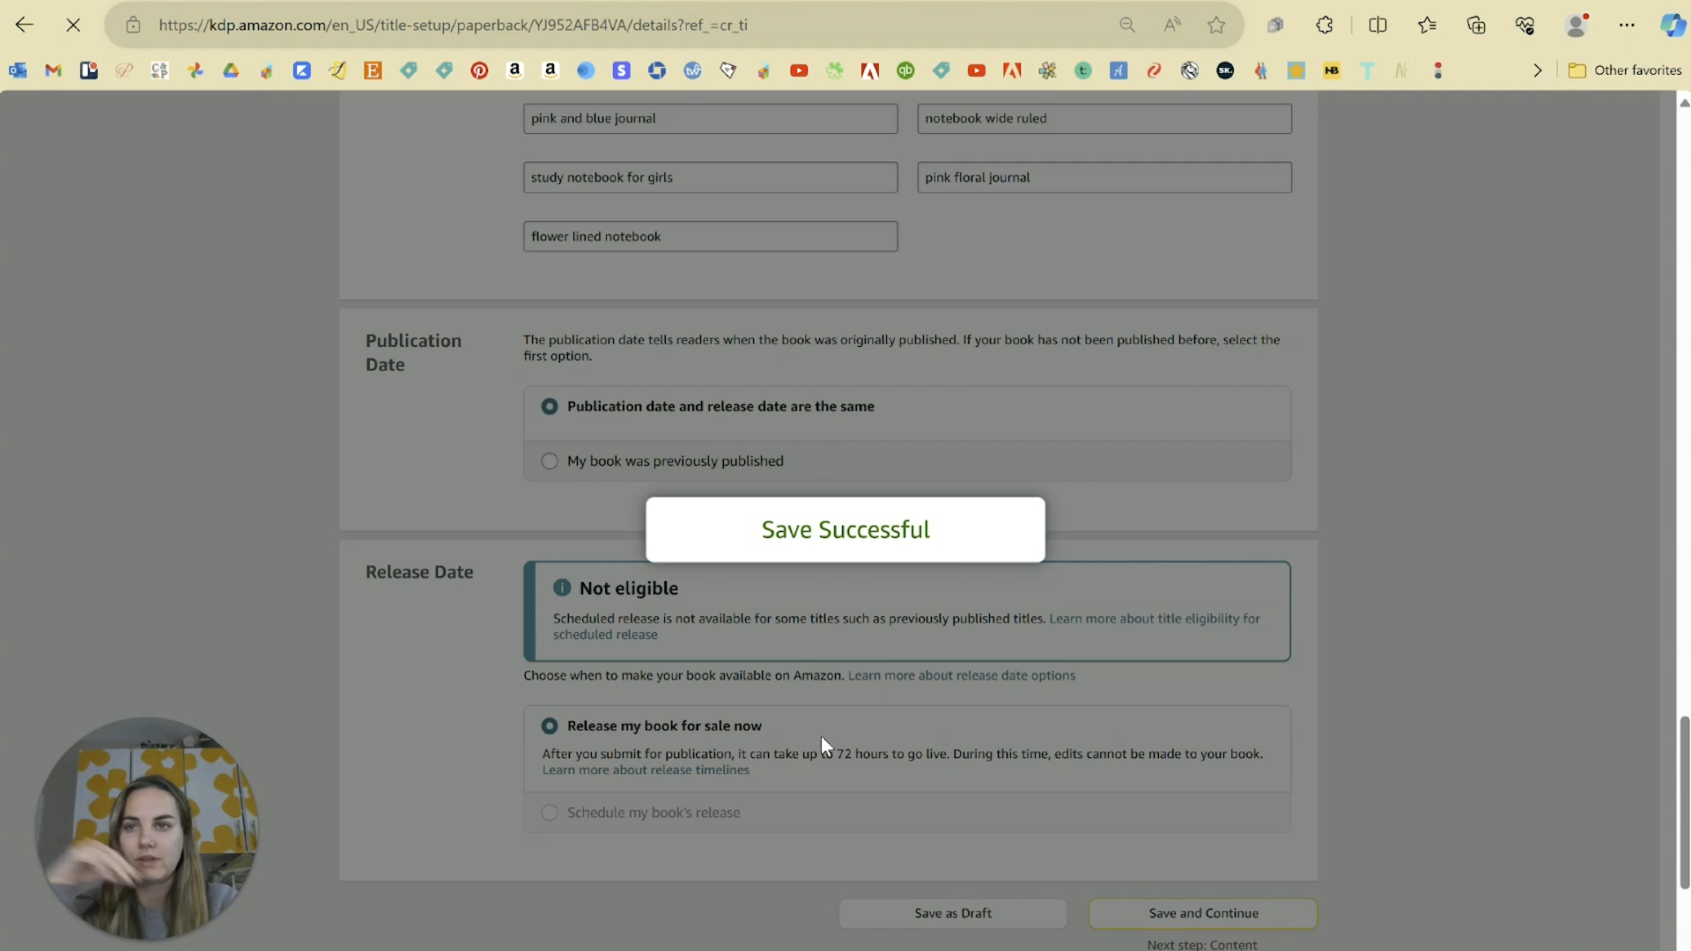
# Step: Set the paperback's trim size to 7.5 x 9.25 in and its bleed setting to Bleed (PDF only)
pyautogui.scroll(-4, 1002, 608)
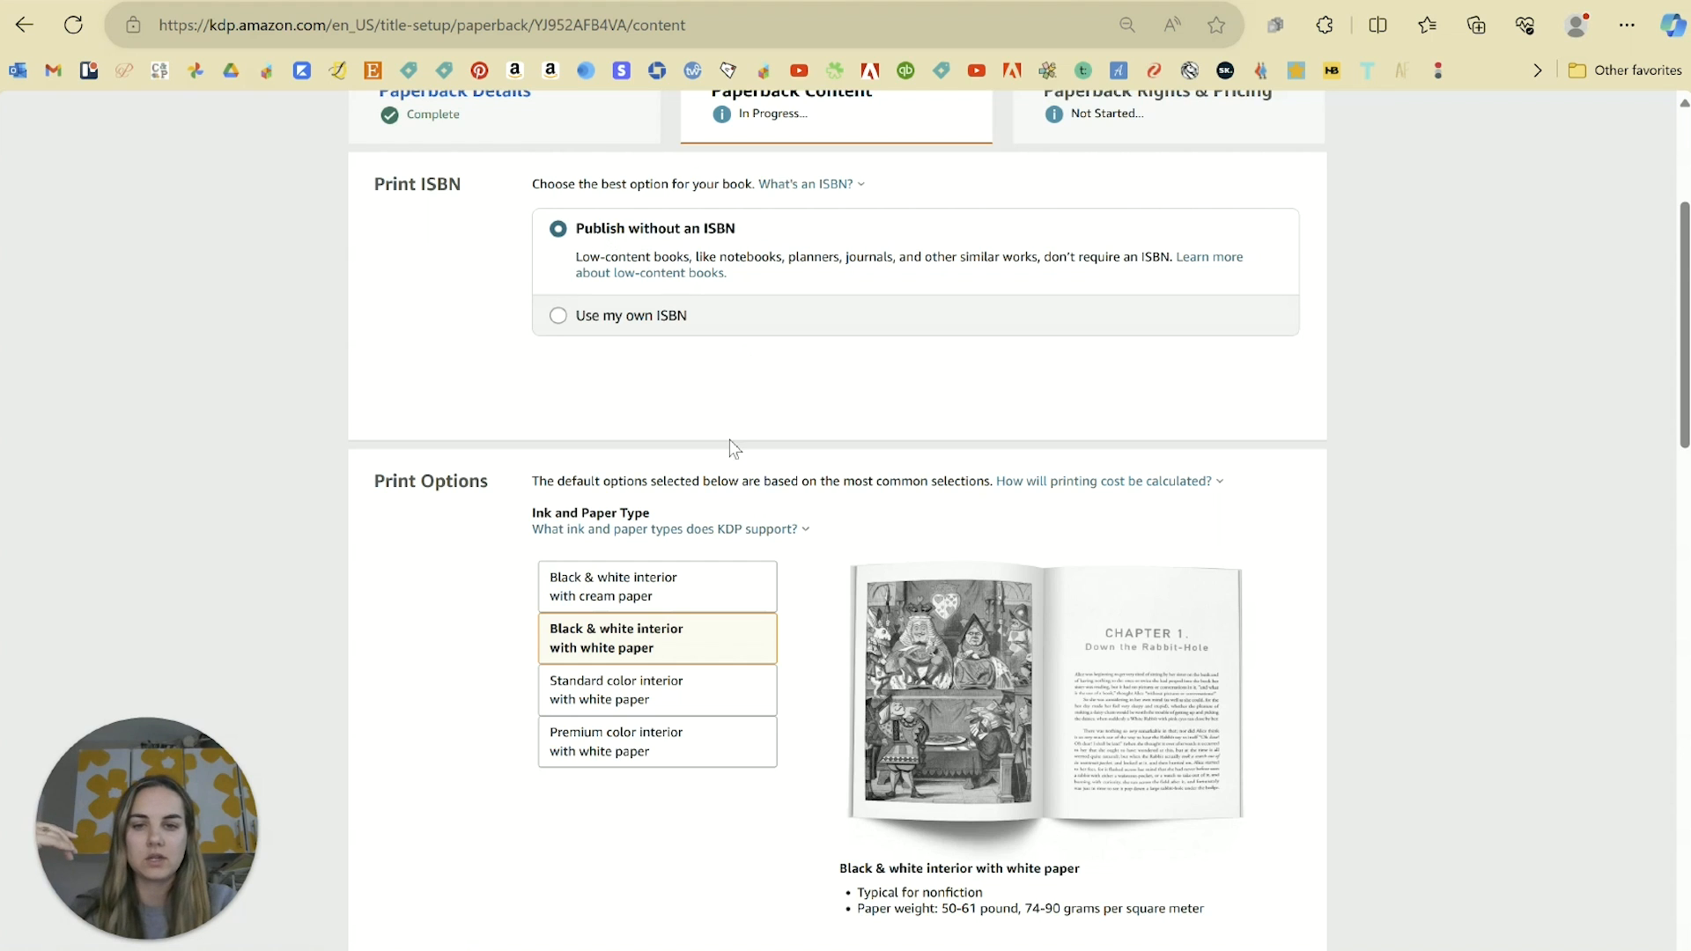
pyautogui.scroll(-3, 729, 443)
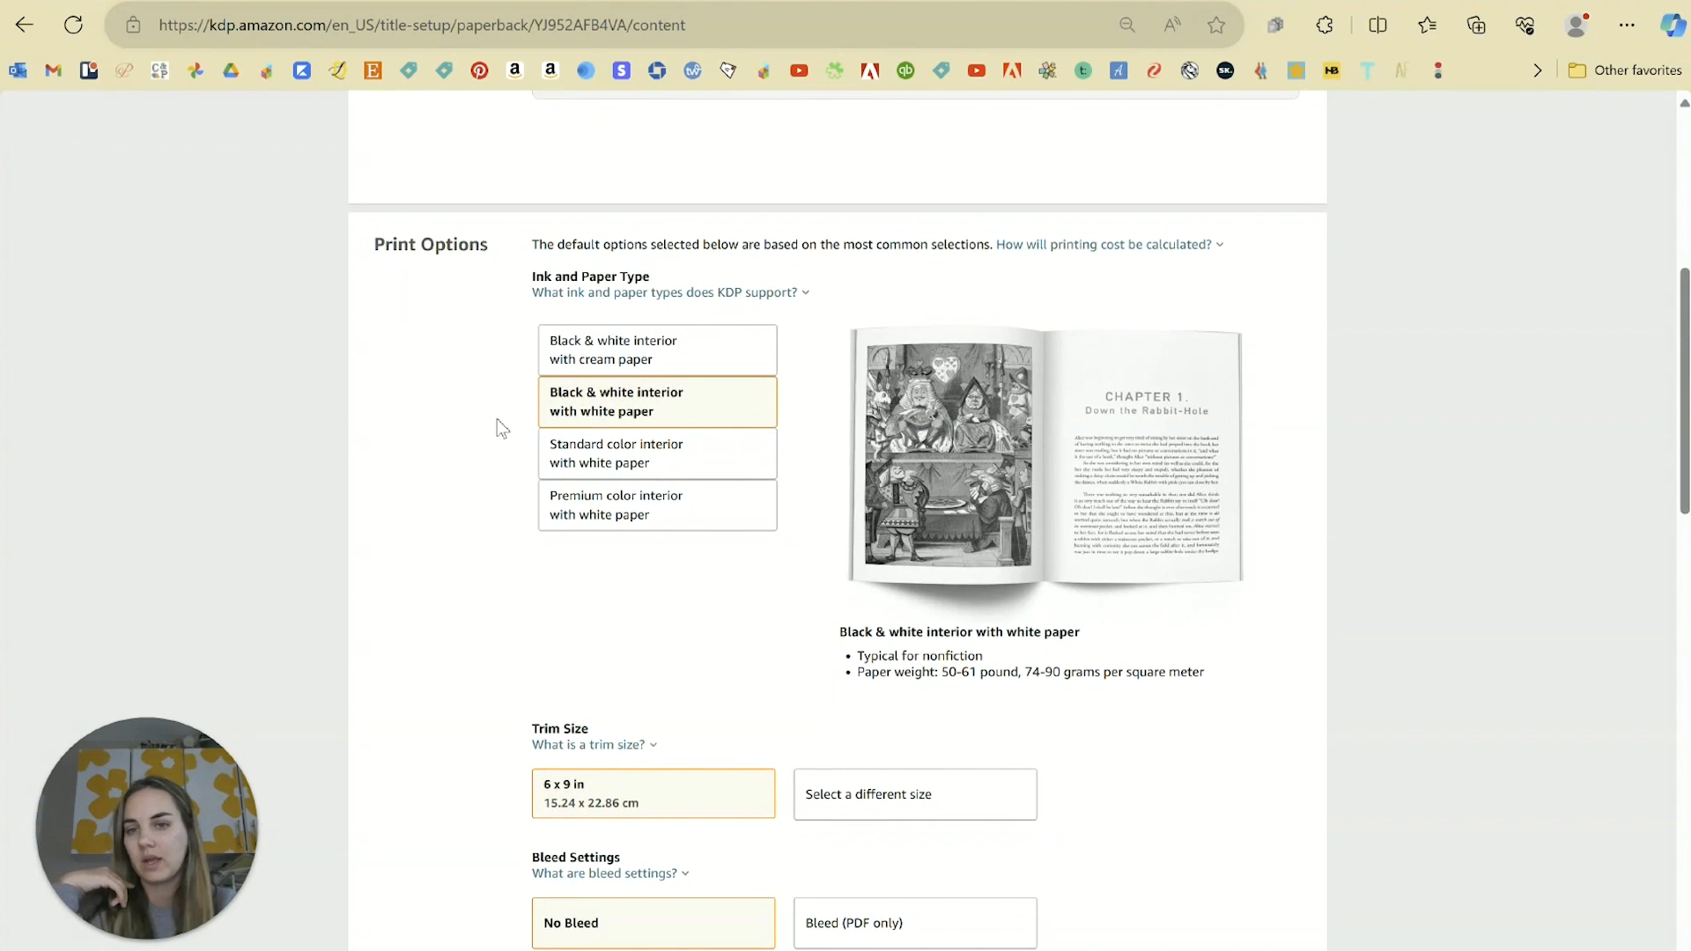
pyautogui.scroll(-4, 495, 427)
pyautogui.click(876, 404)
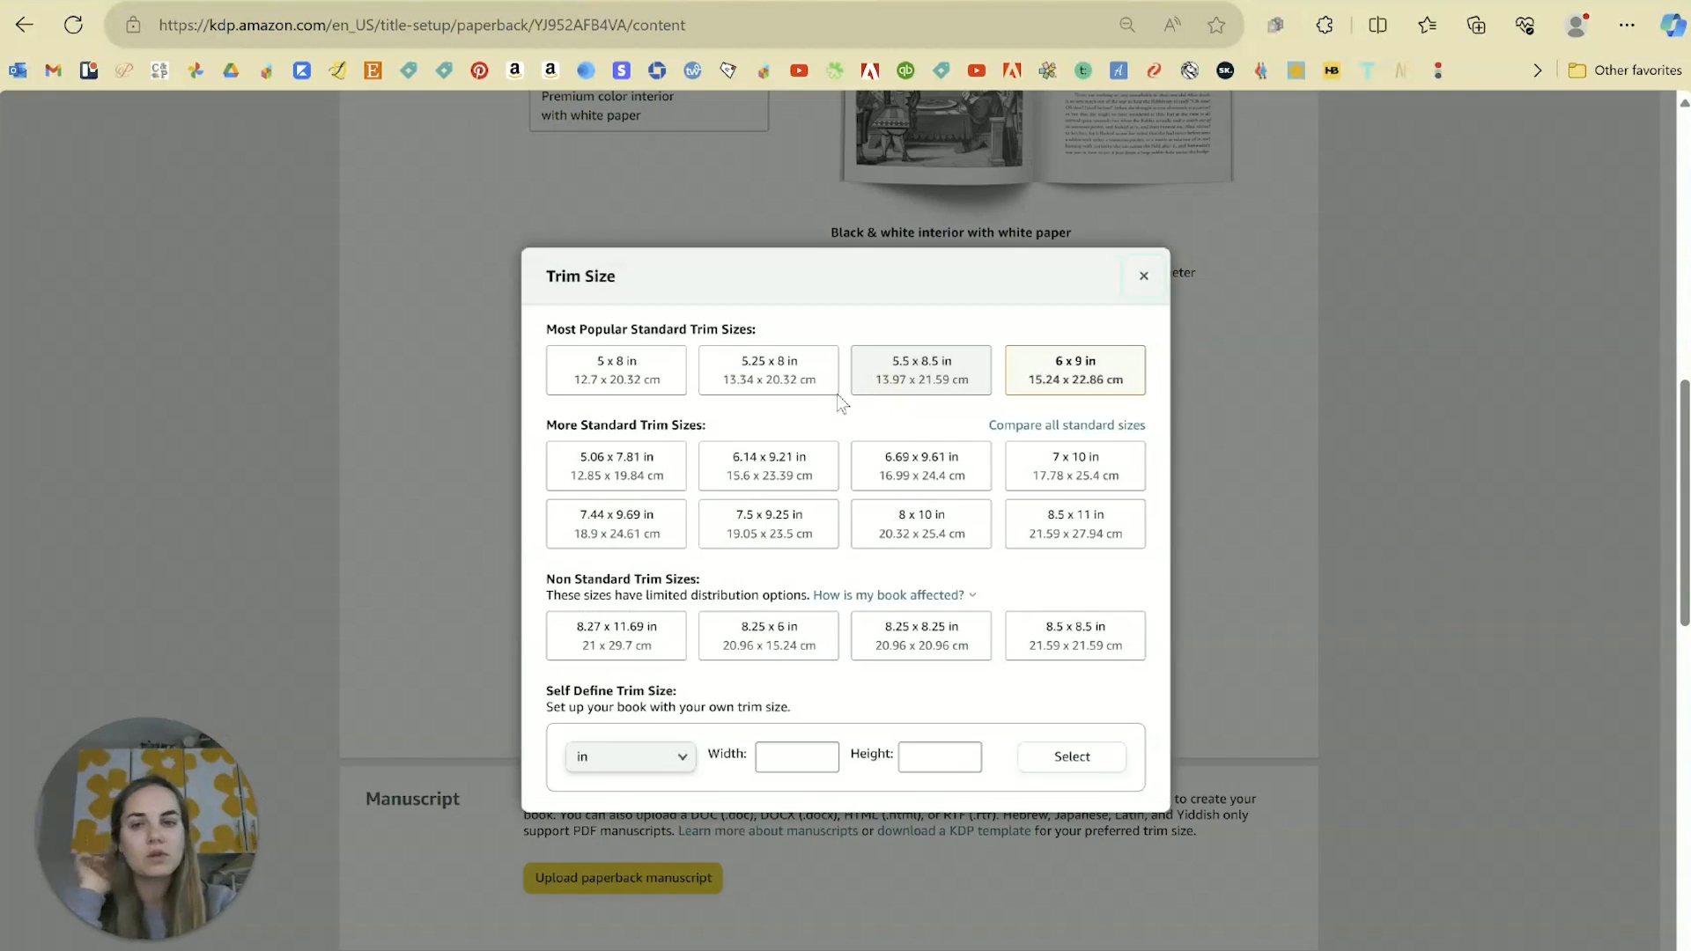
pyautogui.click(759, 542)
pyautogui.scroll(-2, 761, 552)
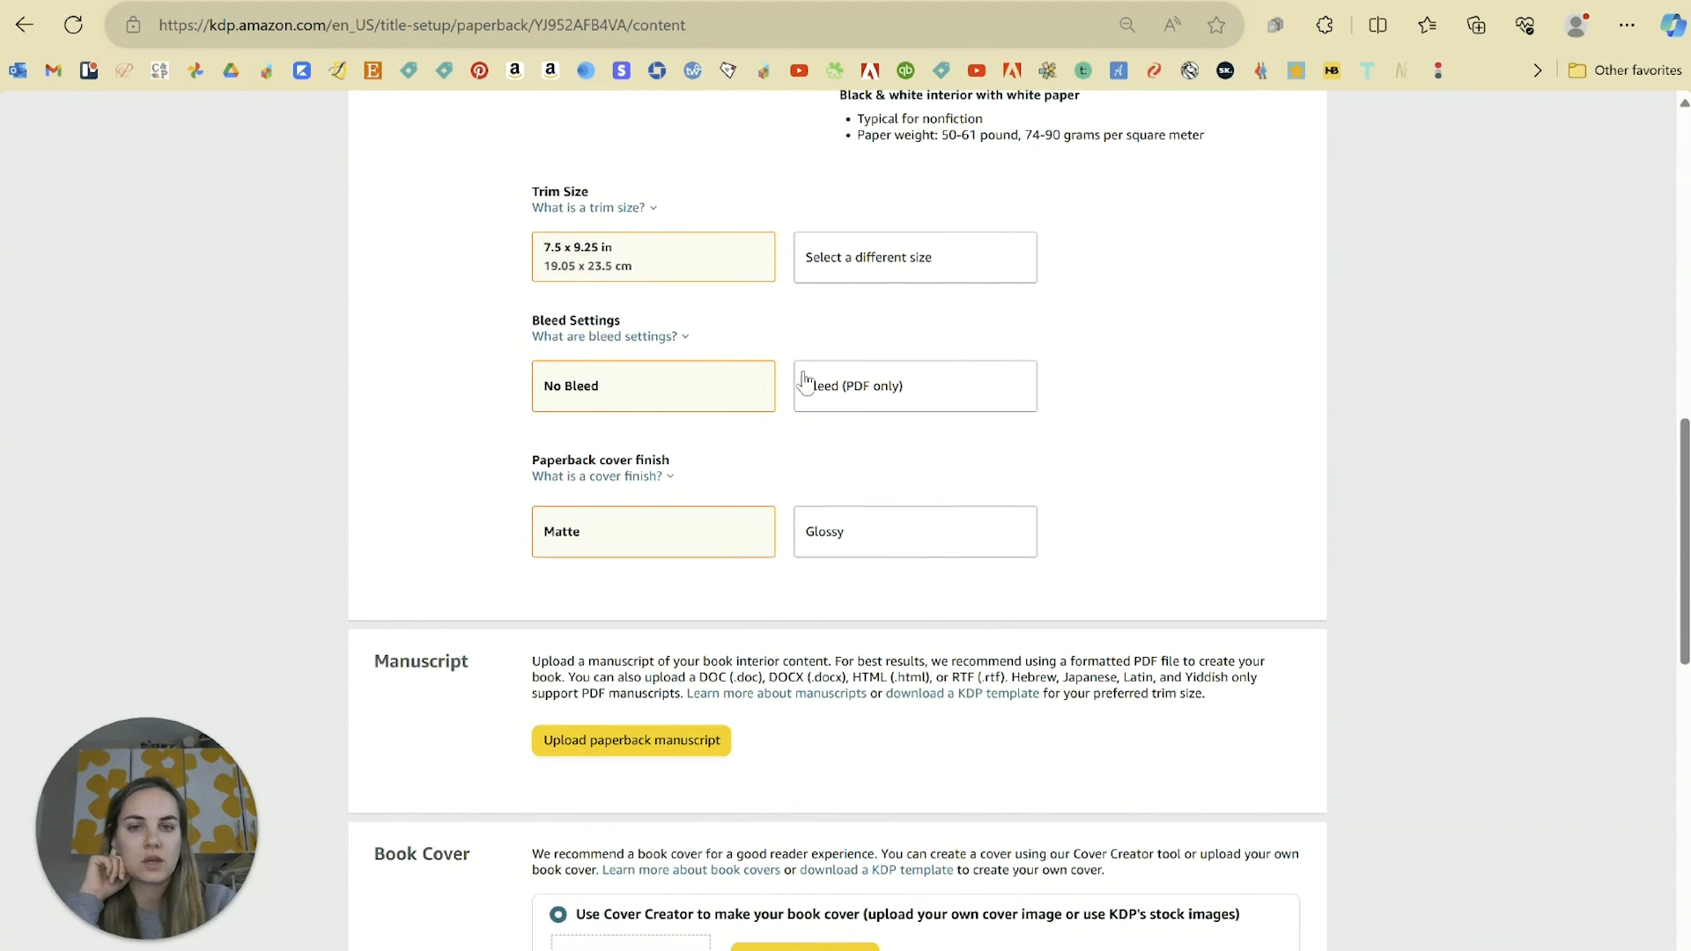
pyautogui.click(841, 387)
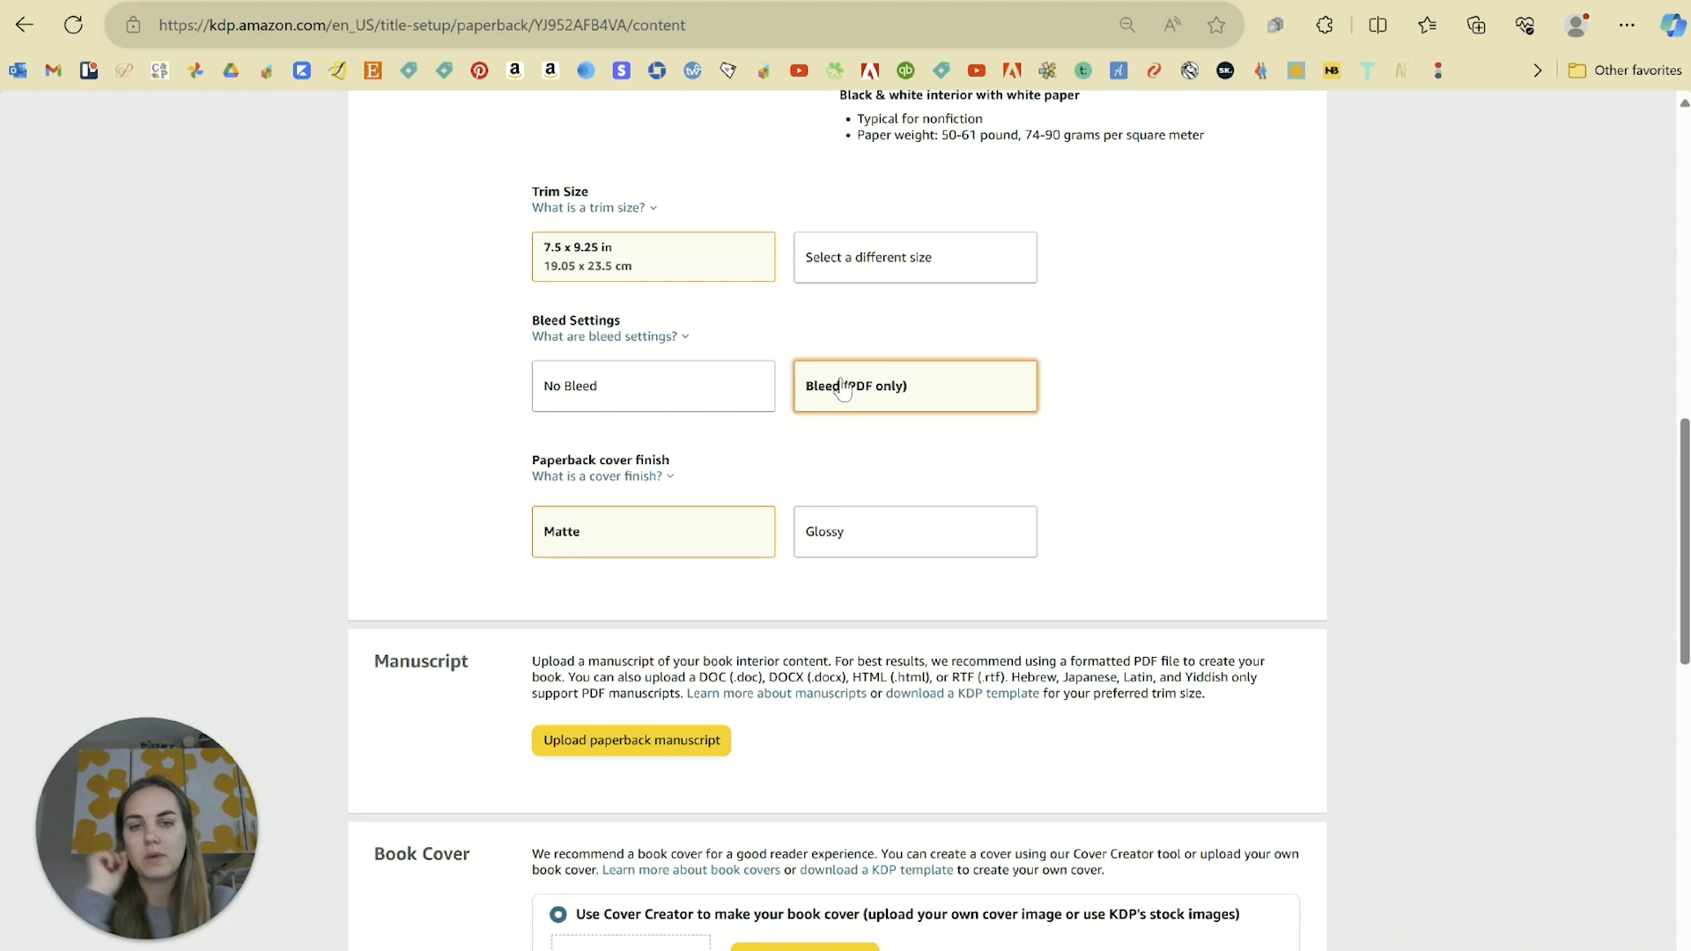
# Step: Upload the notebook's interior file from the Downloads folder as the paperback manuscript
pyautogui.scroll(-2, 976, 491)
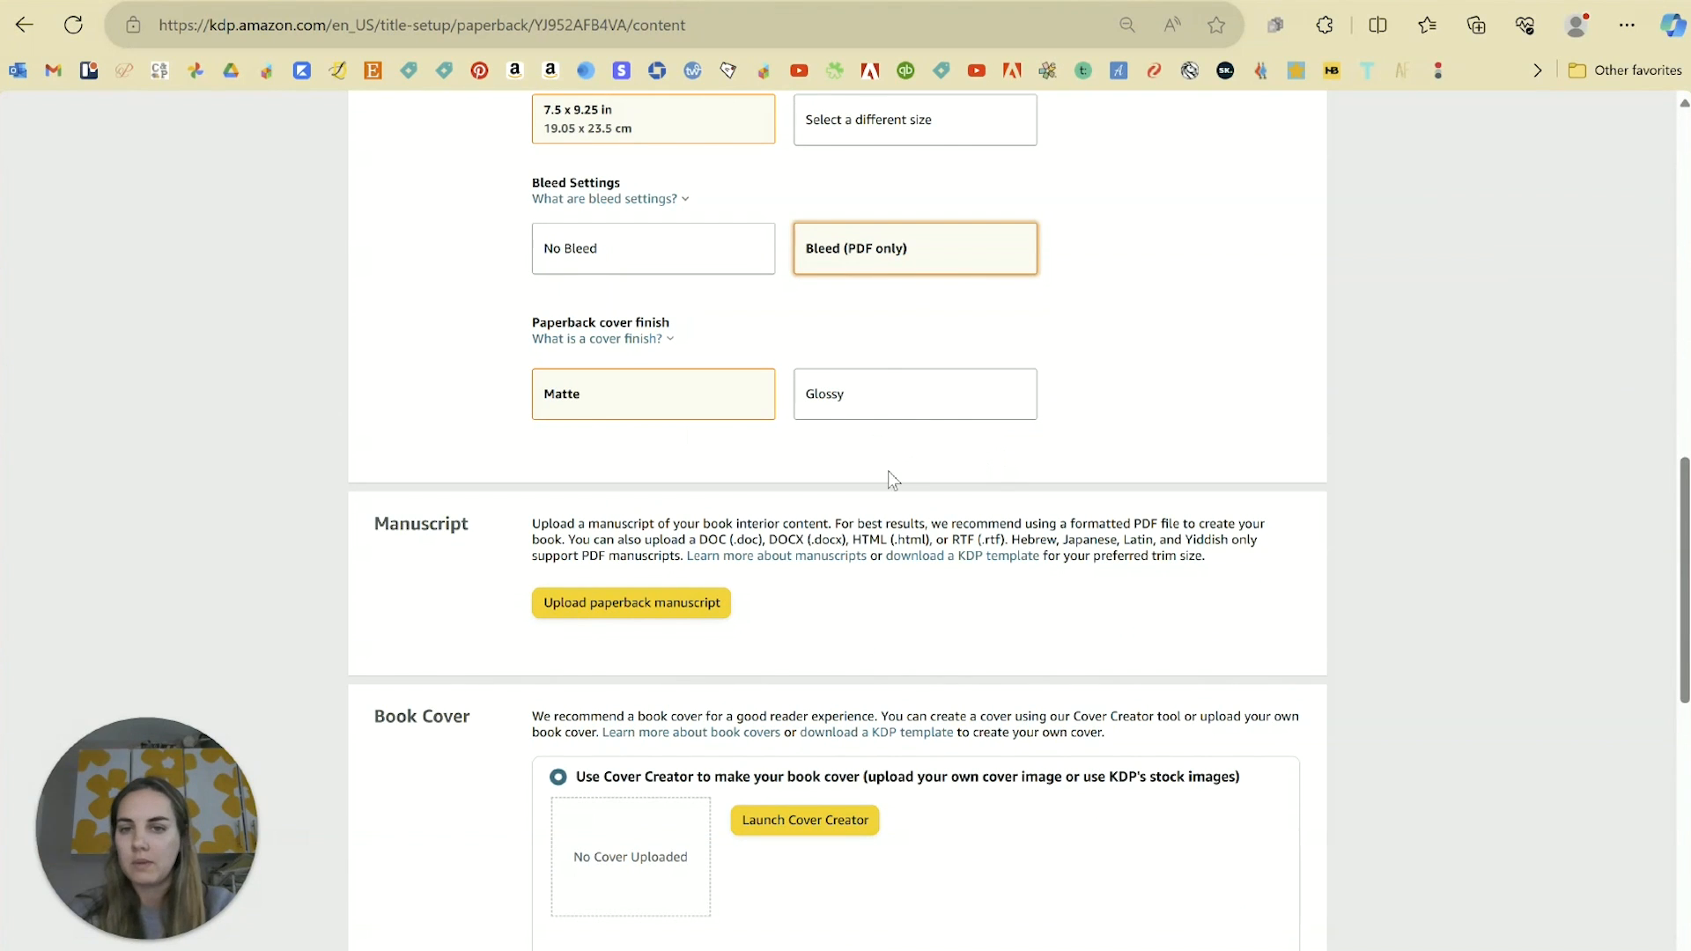
pyautogui.scroll(-3, 885, 489)
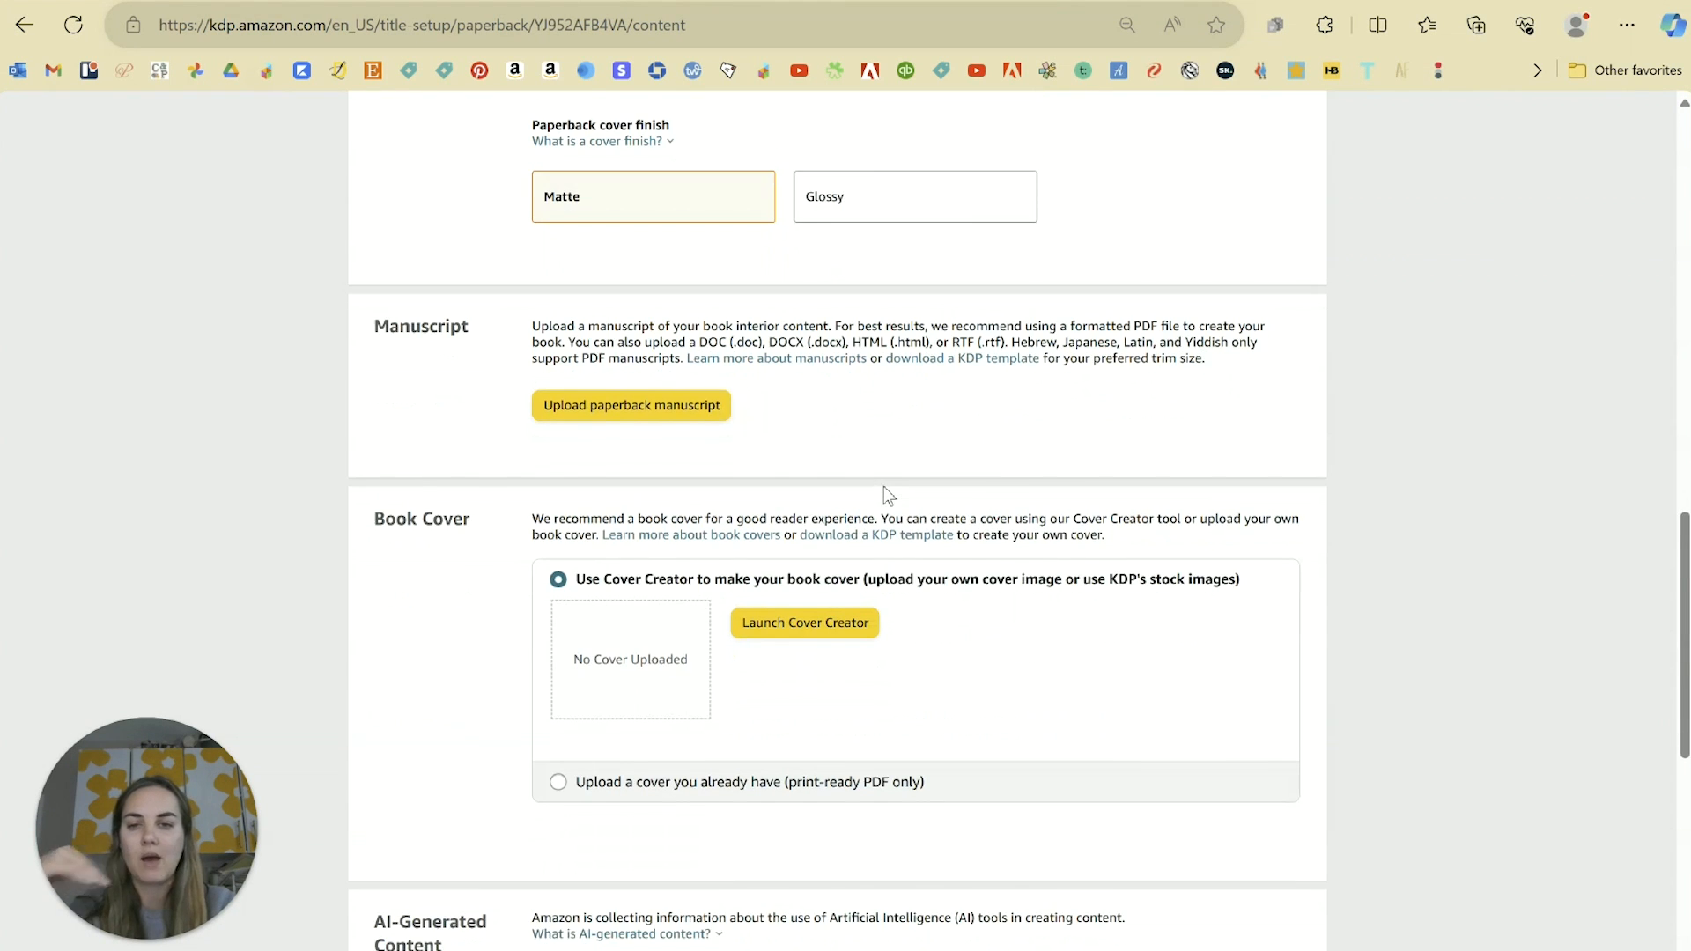
pyautogui.click(609, 384)
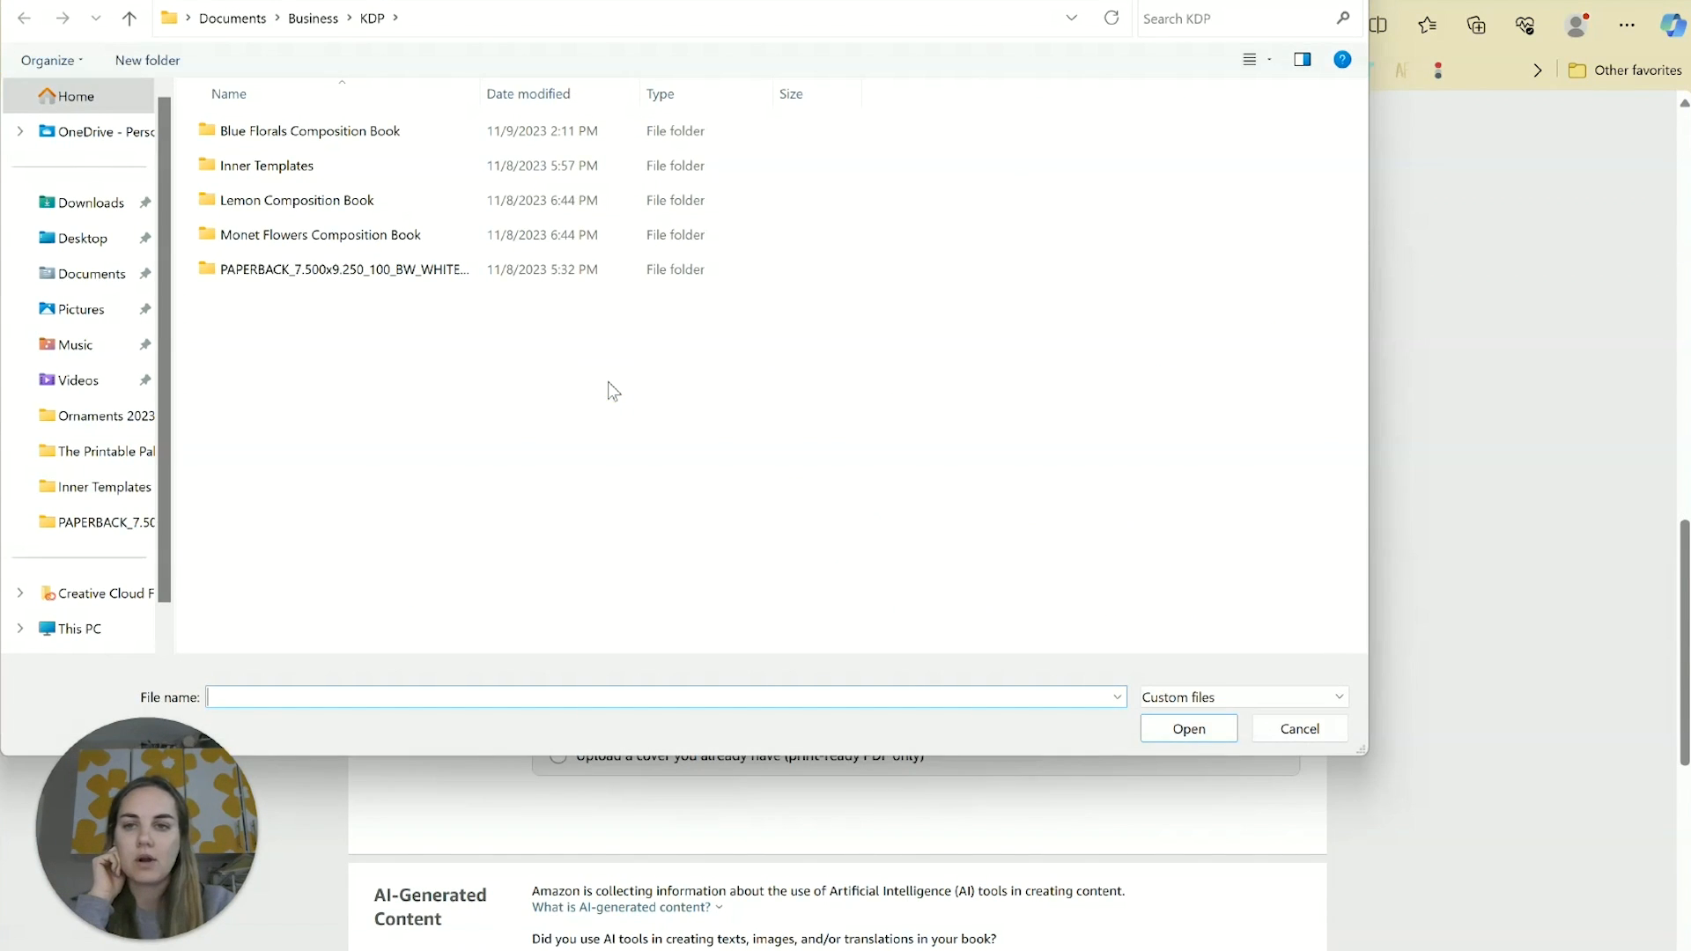
pyautogui.click(103, 199)
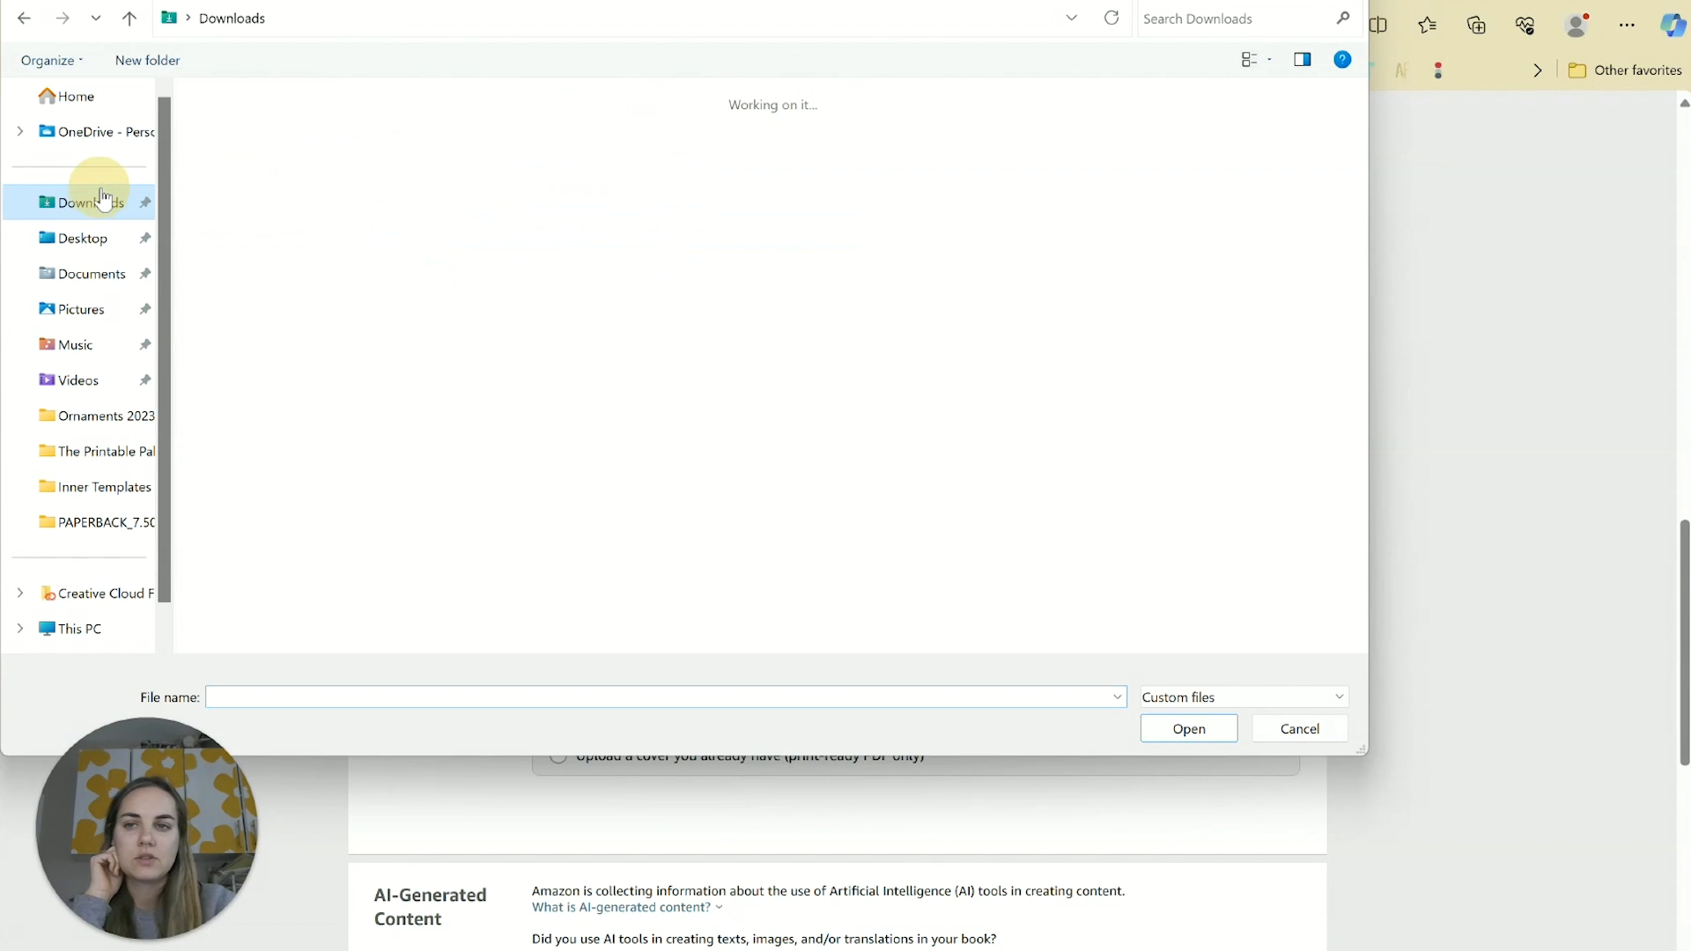
pyautogui.doubleClick(350, 146)
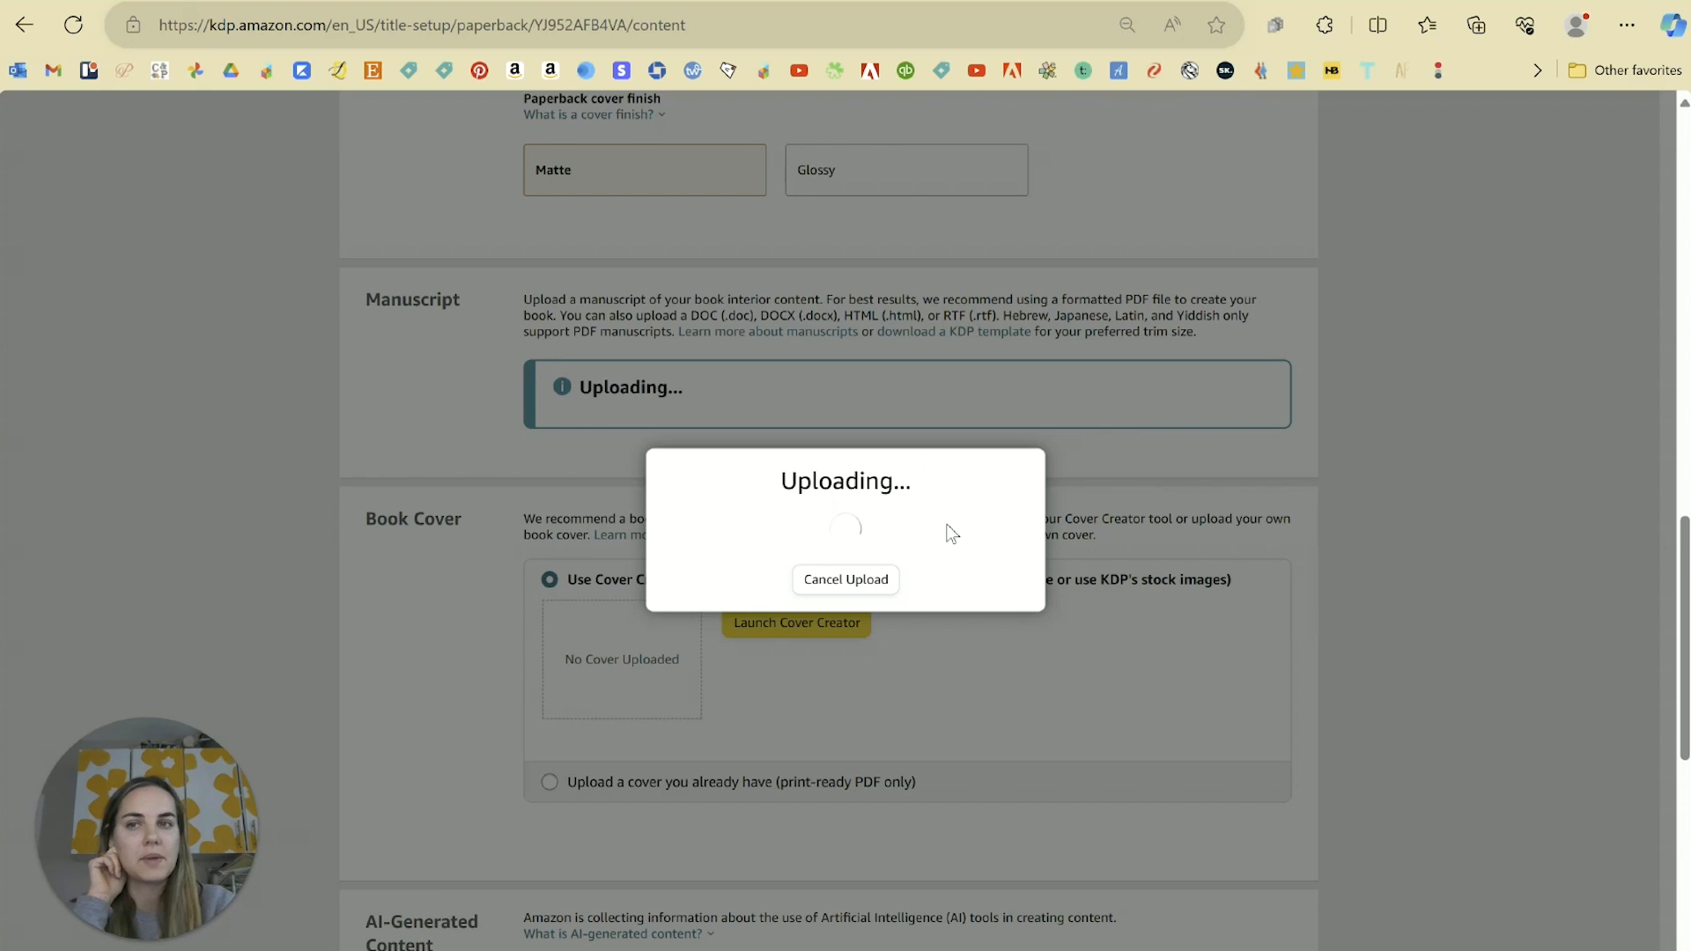
# Step: Choose to use an existing print-ready PDF cover and upload the notebook's cover file
pyautogui.scroll(-4, 490, 378)
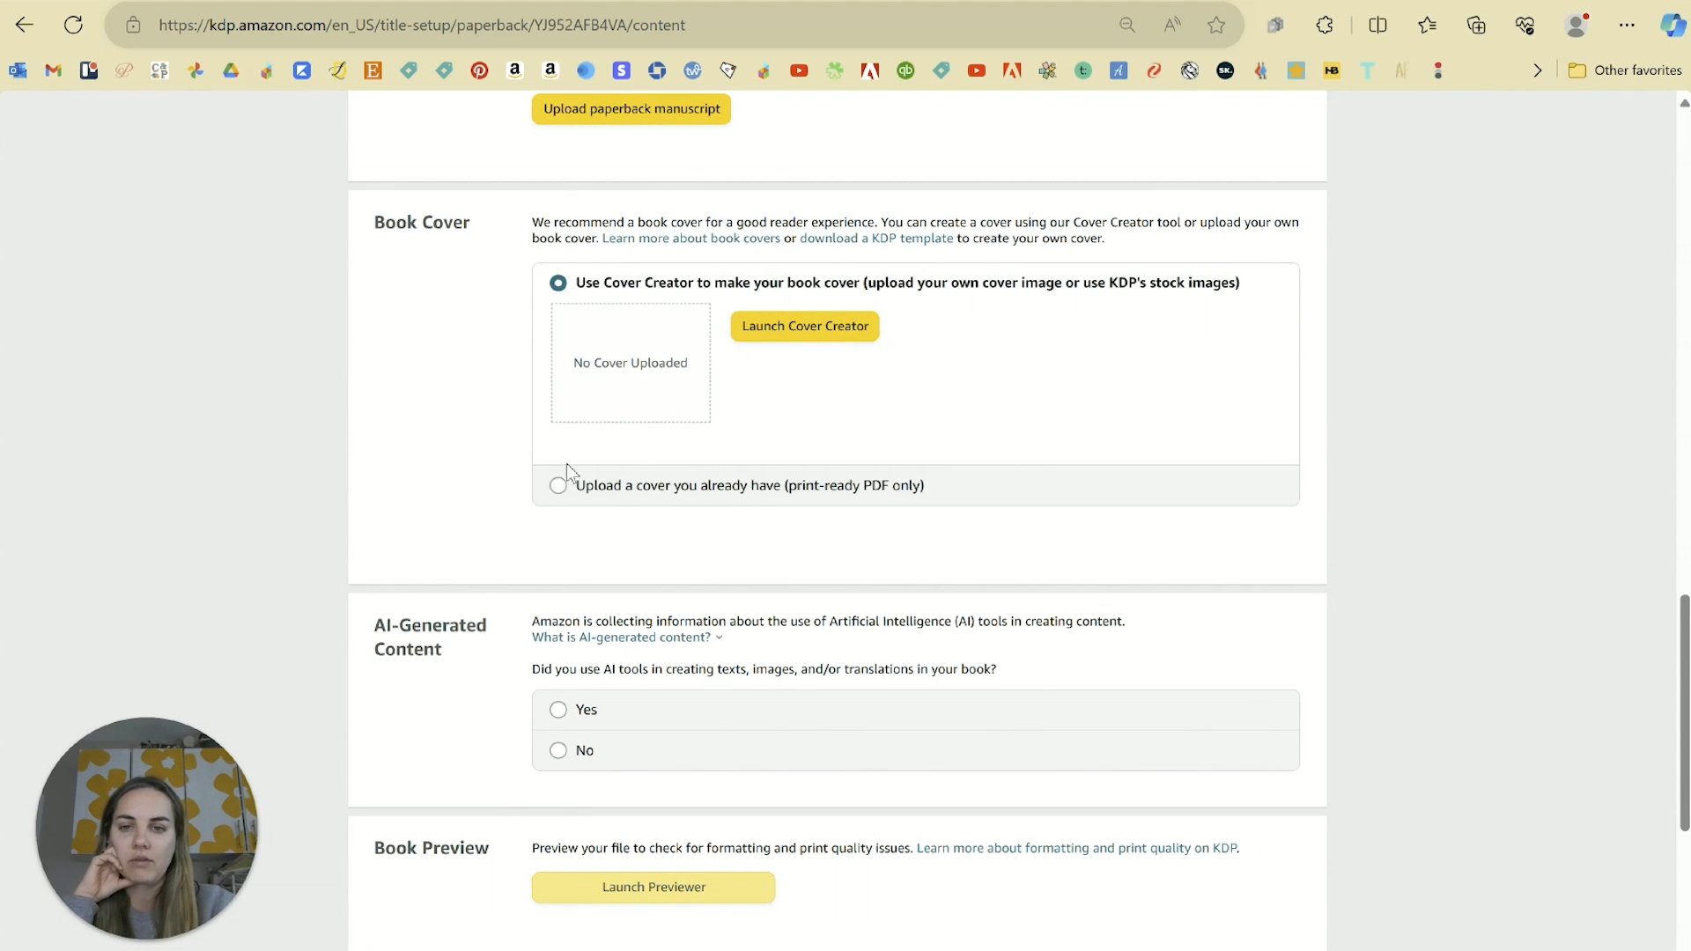
pyautogui.click(560, 491)
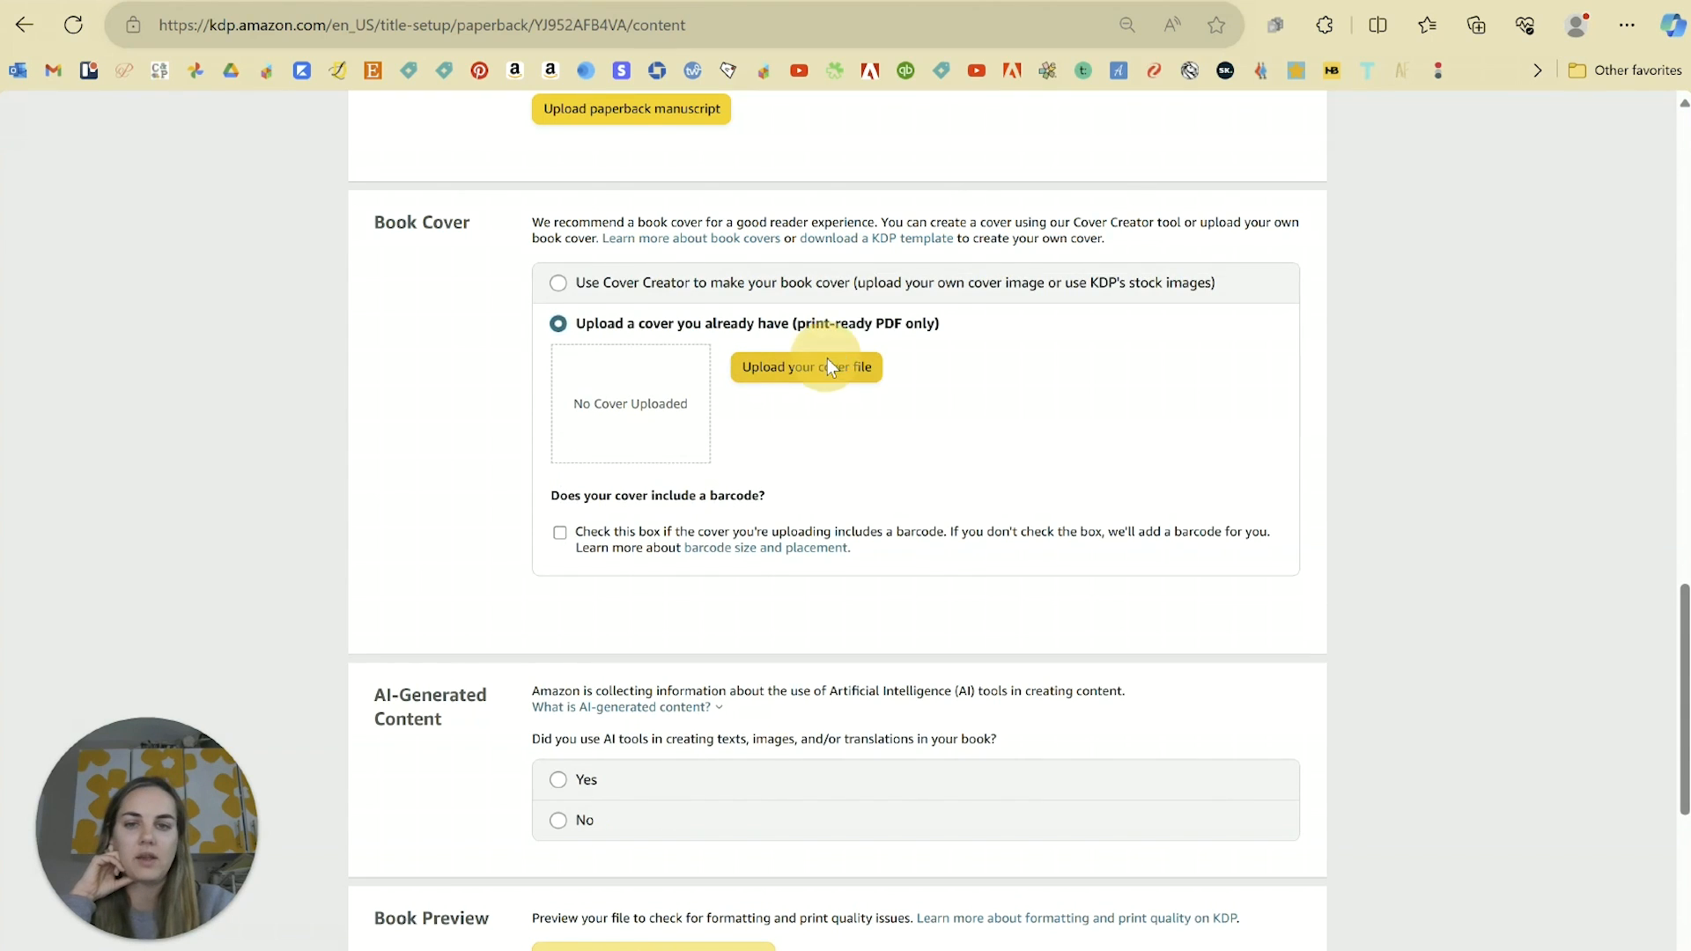
pyautogui.click(828, 357)
pyautogui.doubleClick(637, 144)
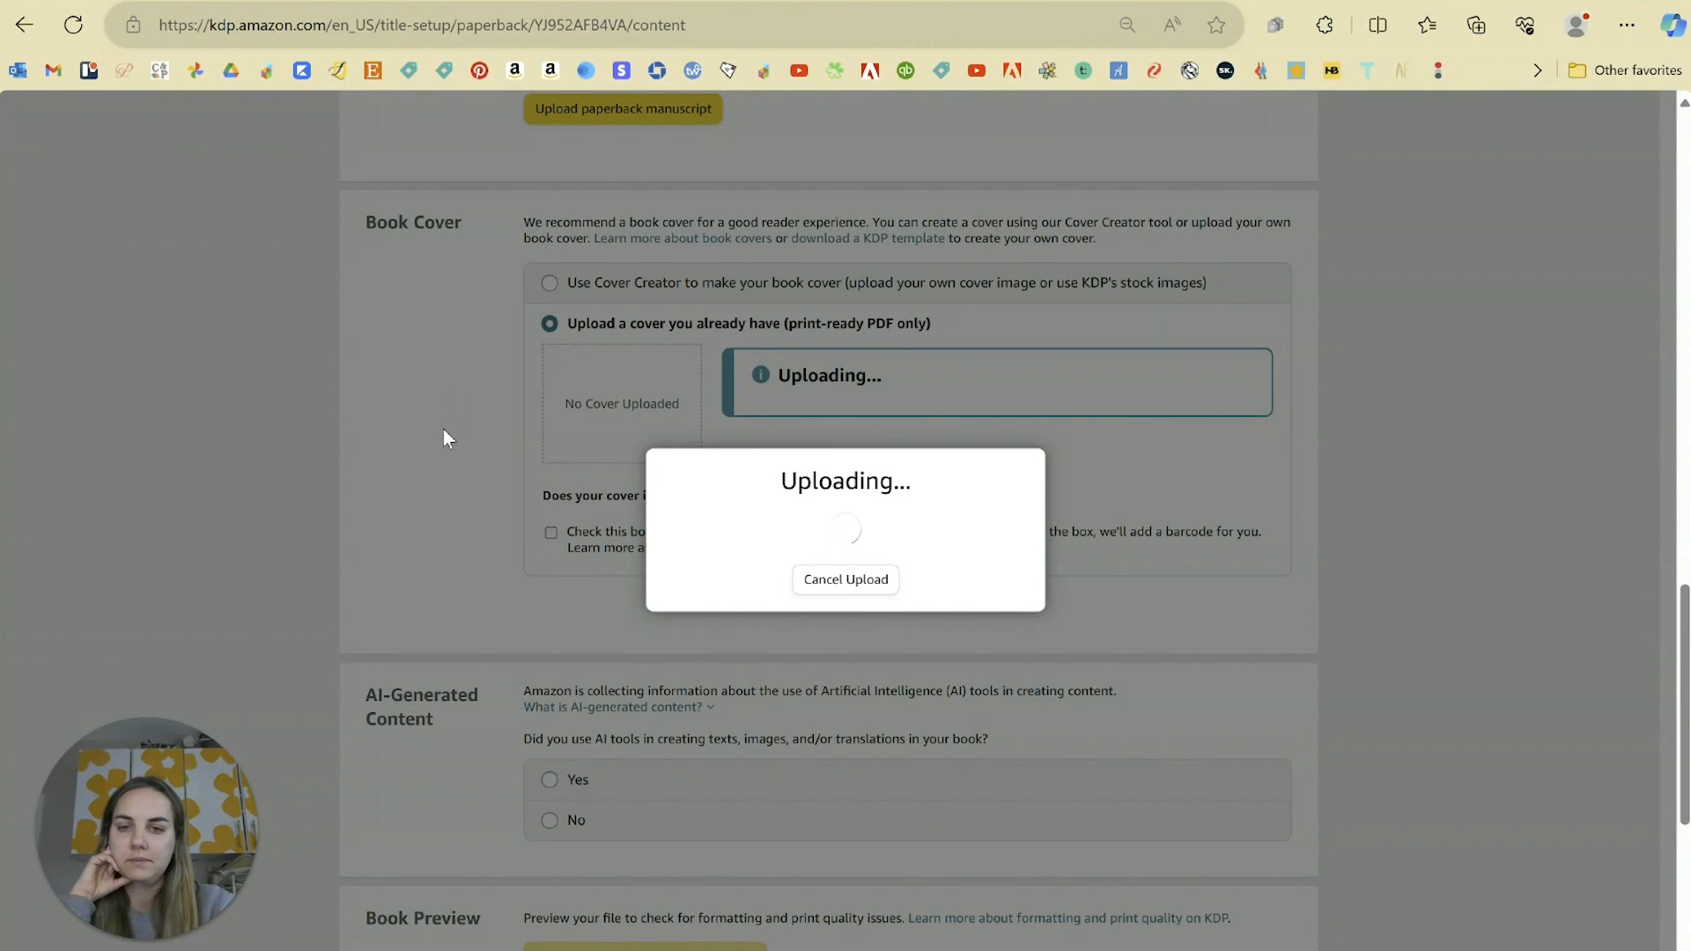
# Step: Leave the cover barcode option unchecked and answer No to the question about using AI tools
pyautogui.scroll(-2, 612, 383)
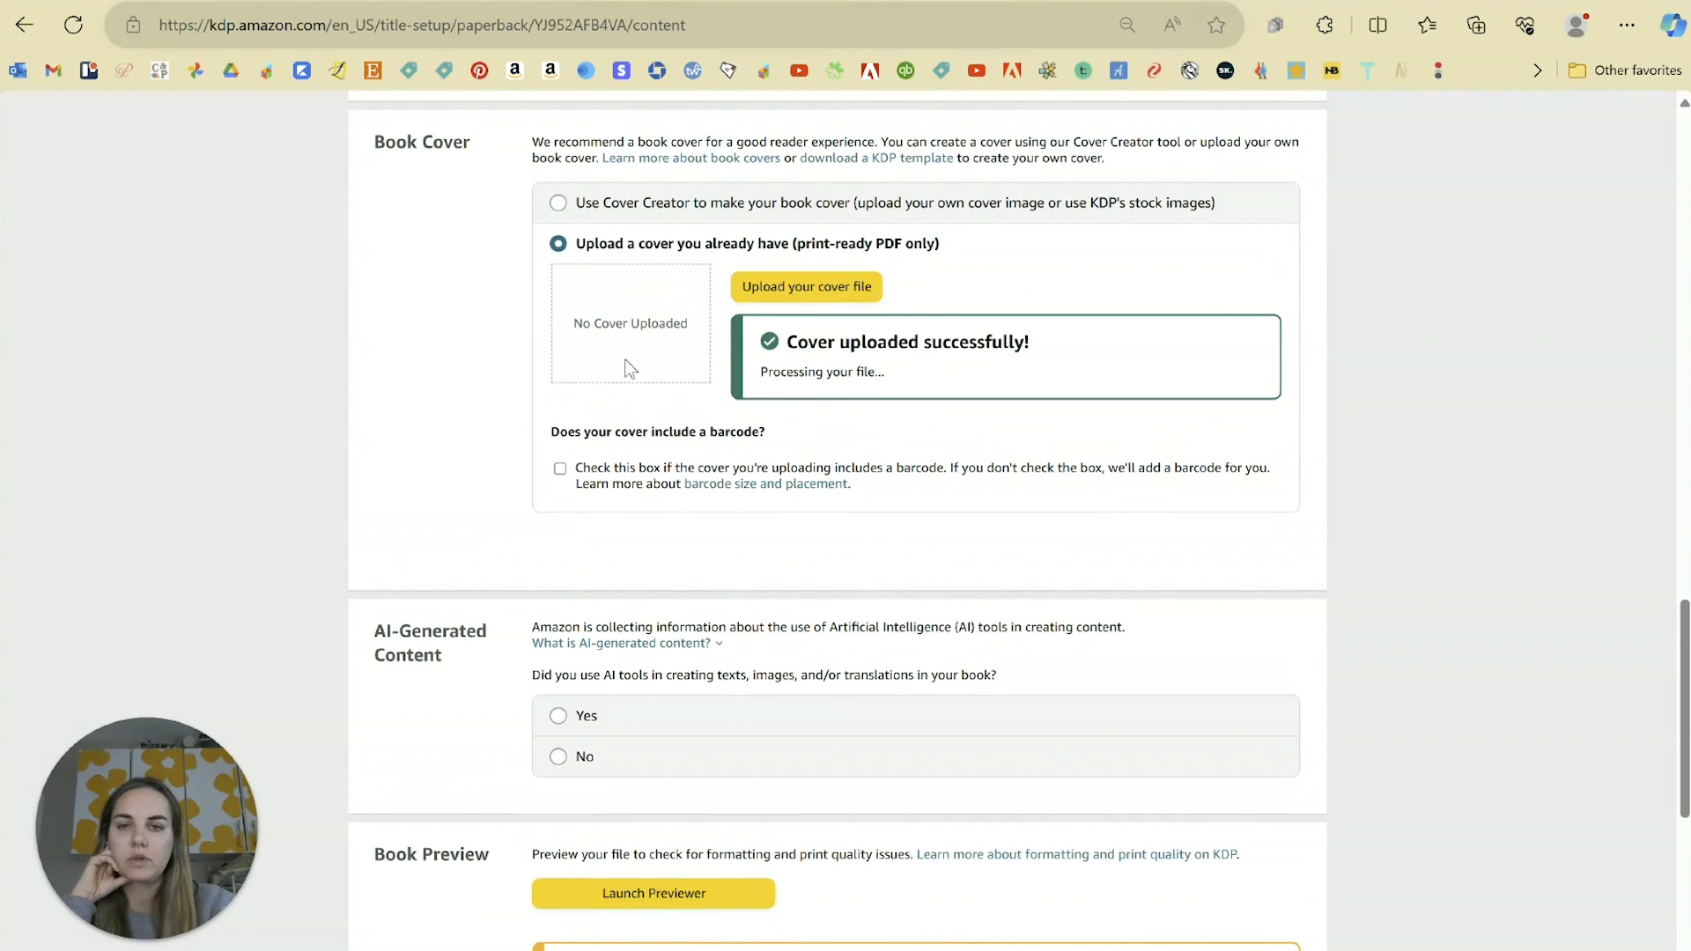
pyautogui.scroll(-3, 493, 391)
pyautogui.scroll(2, 493, 391)
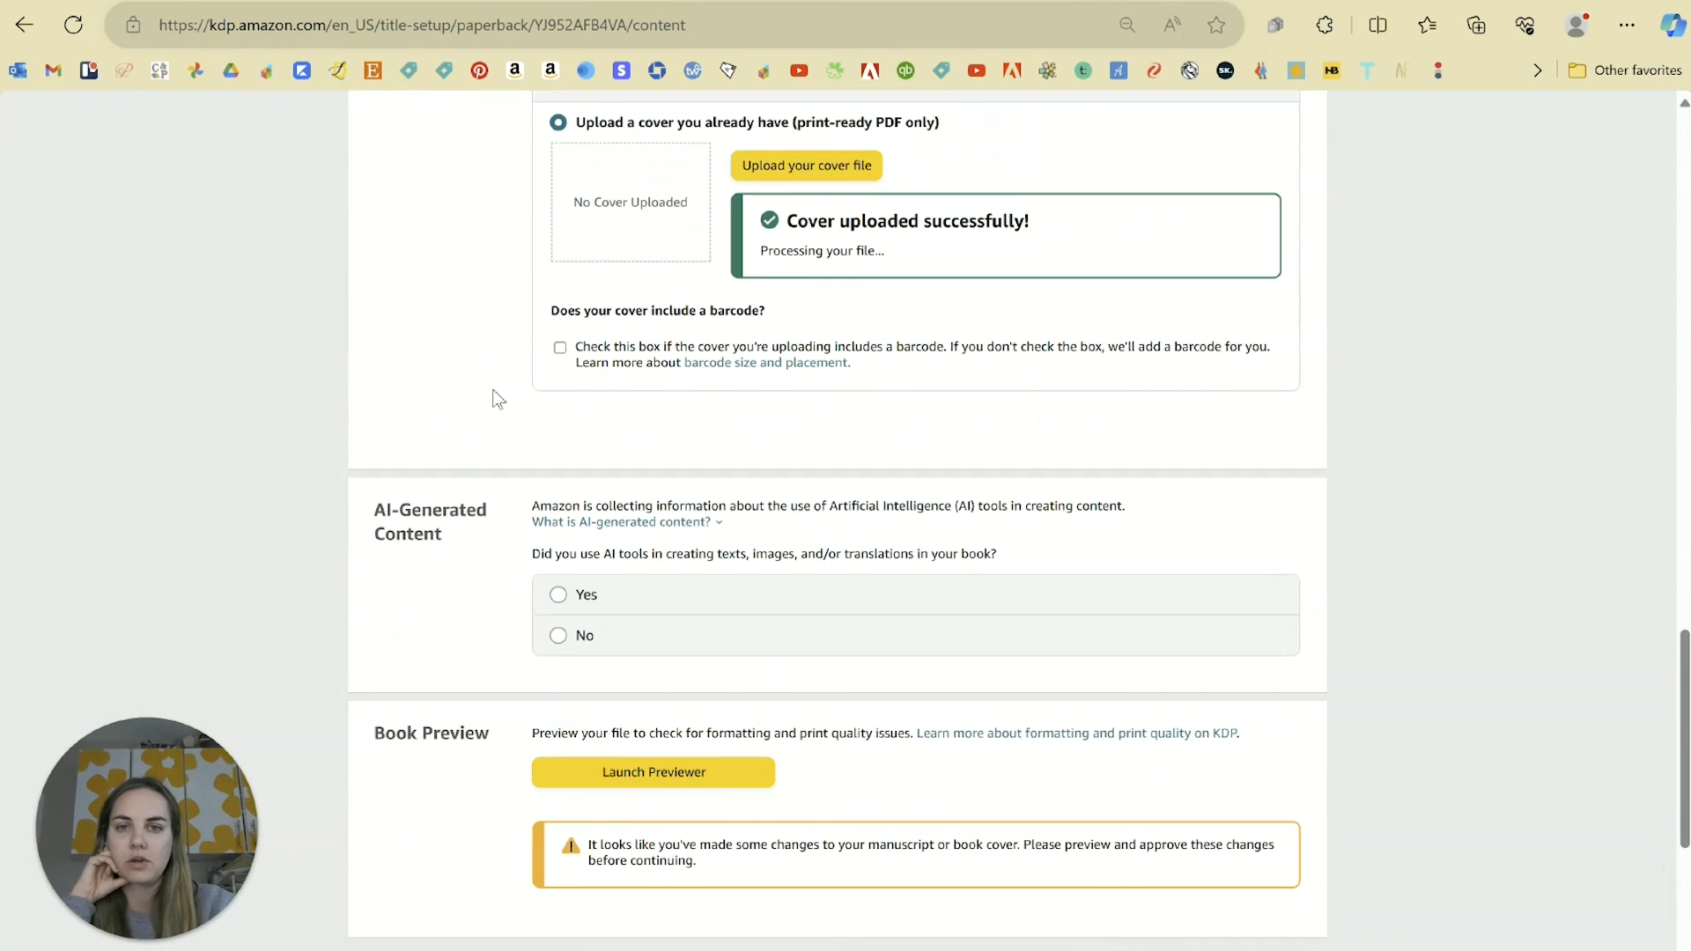
pyautogui.click(558, 657)
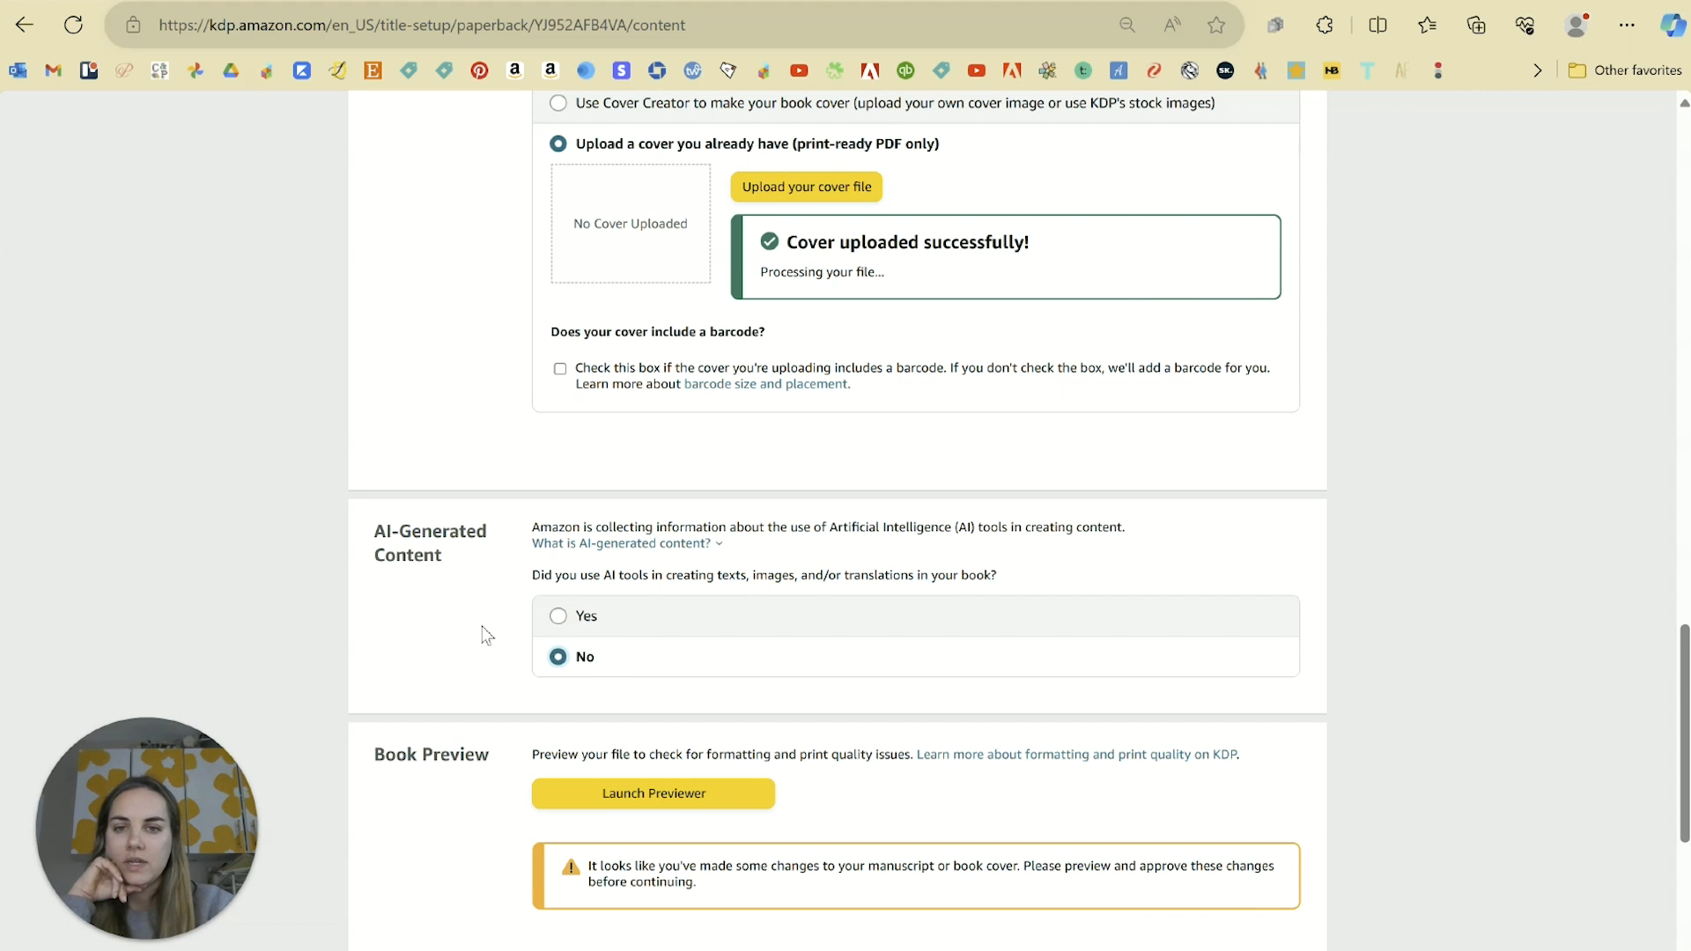
# Step: Launch the print previewer and check the full cover and the first interior pages against the guides
pyautogui.scroll(-3, 484, 635)
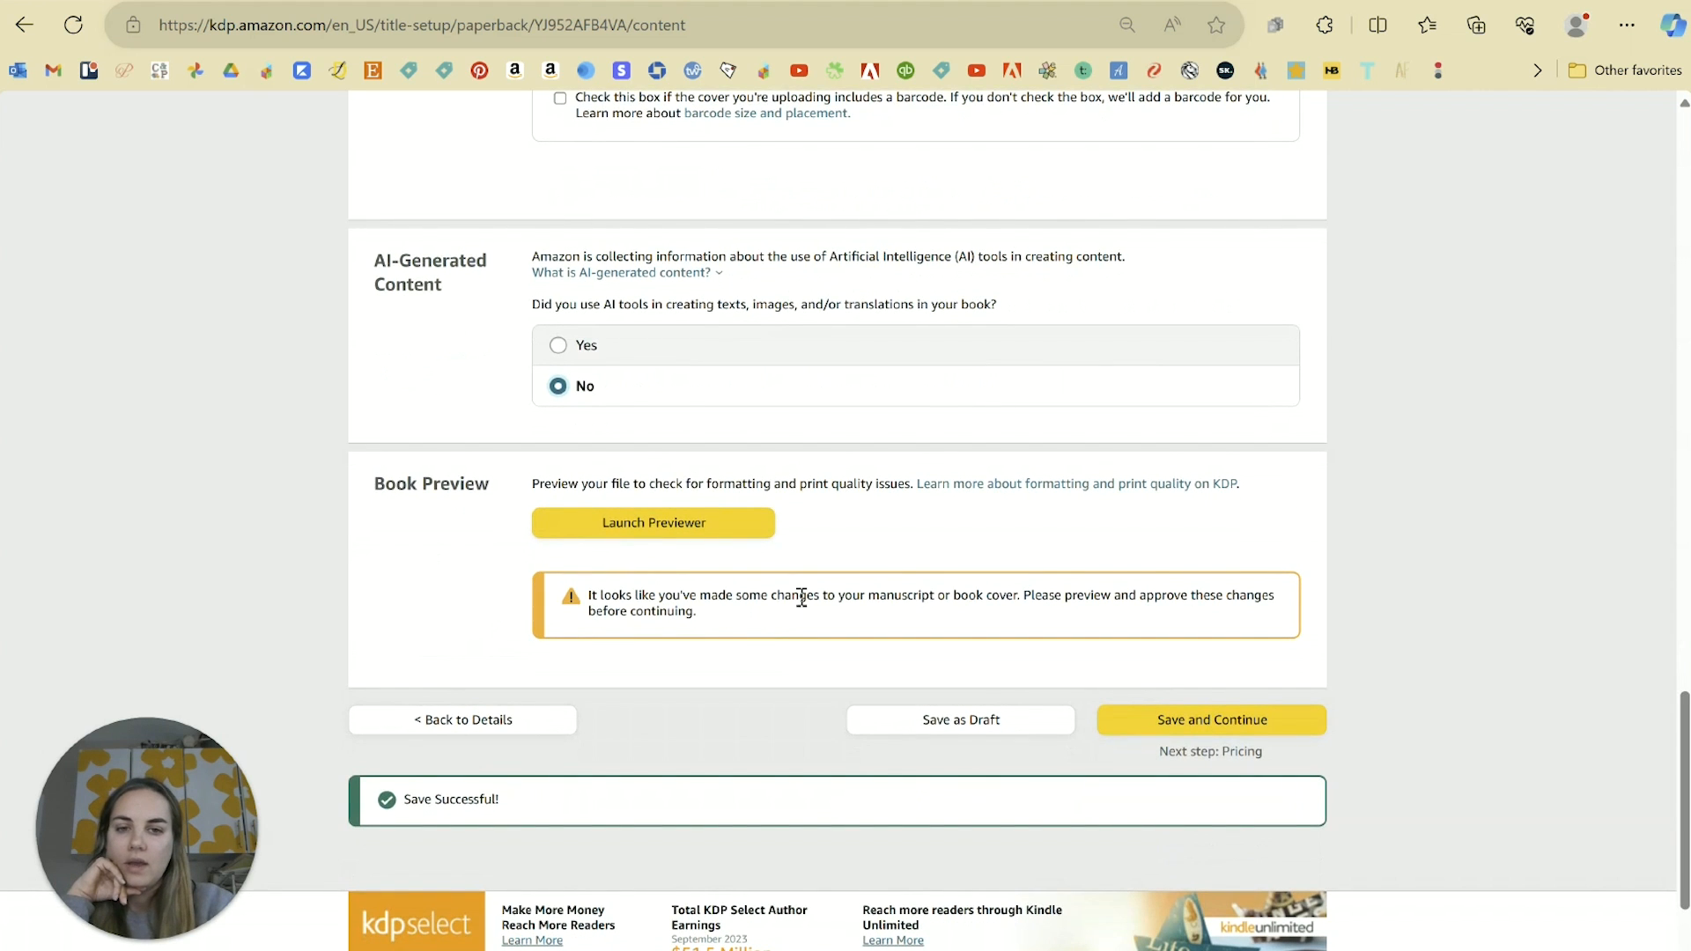
pyautogui.scroll(9, 797, 597)
pyautogui.scroll(-8, 799, 599)
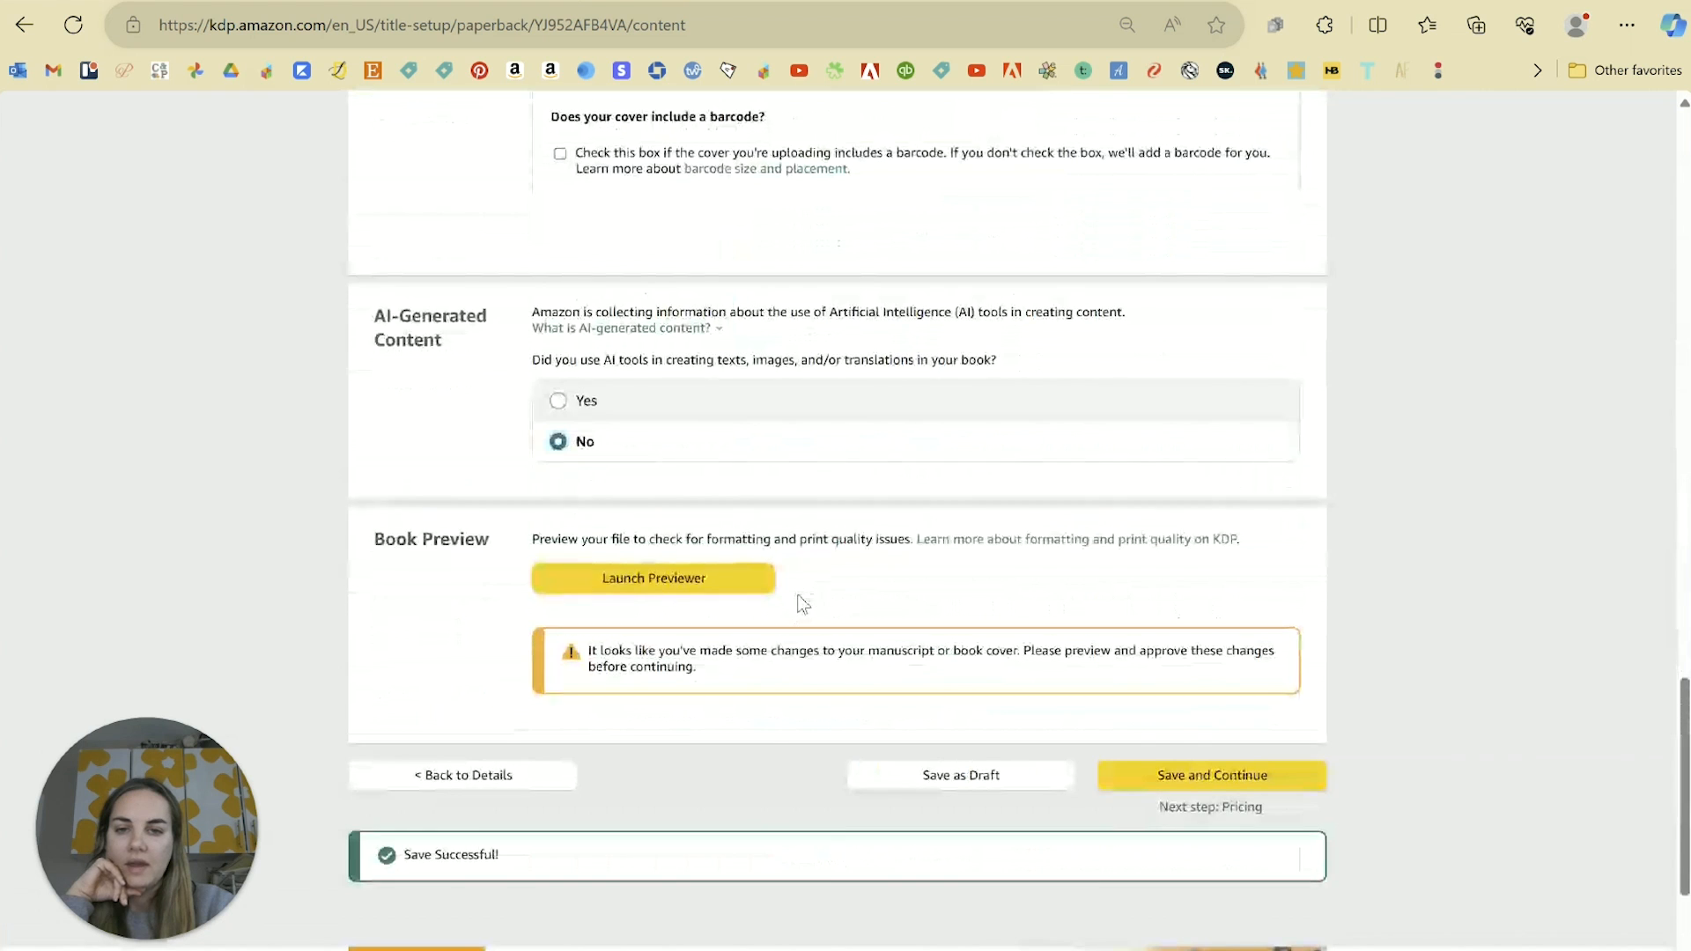
pyautogui.click(621, 579)
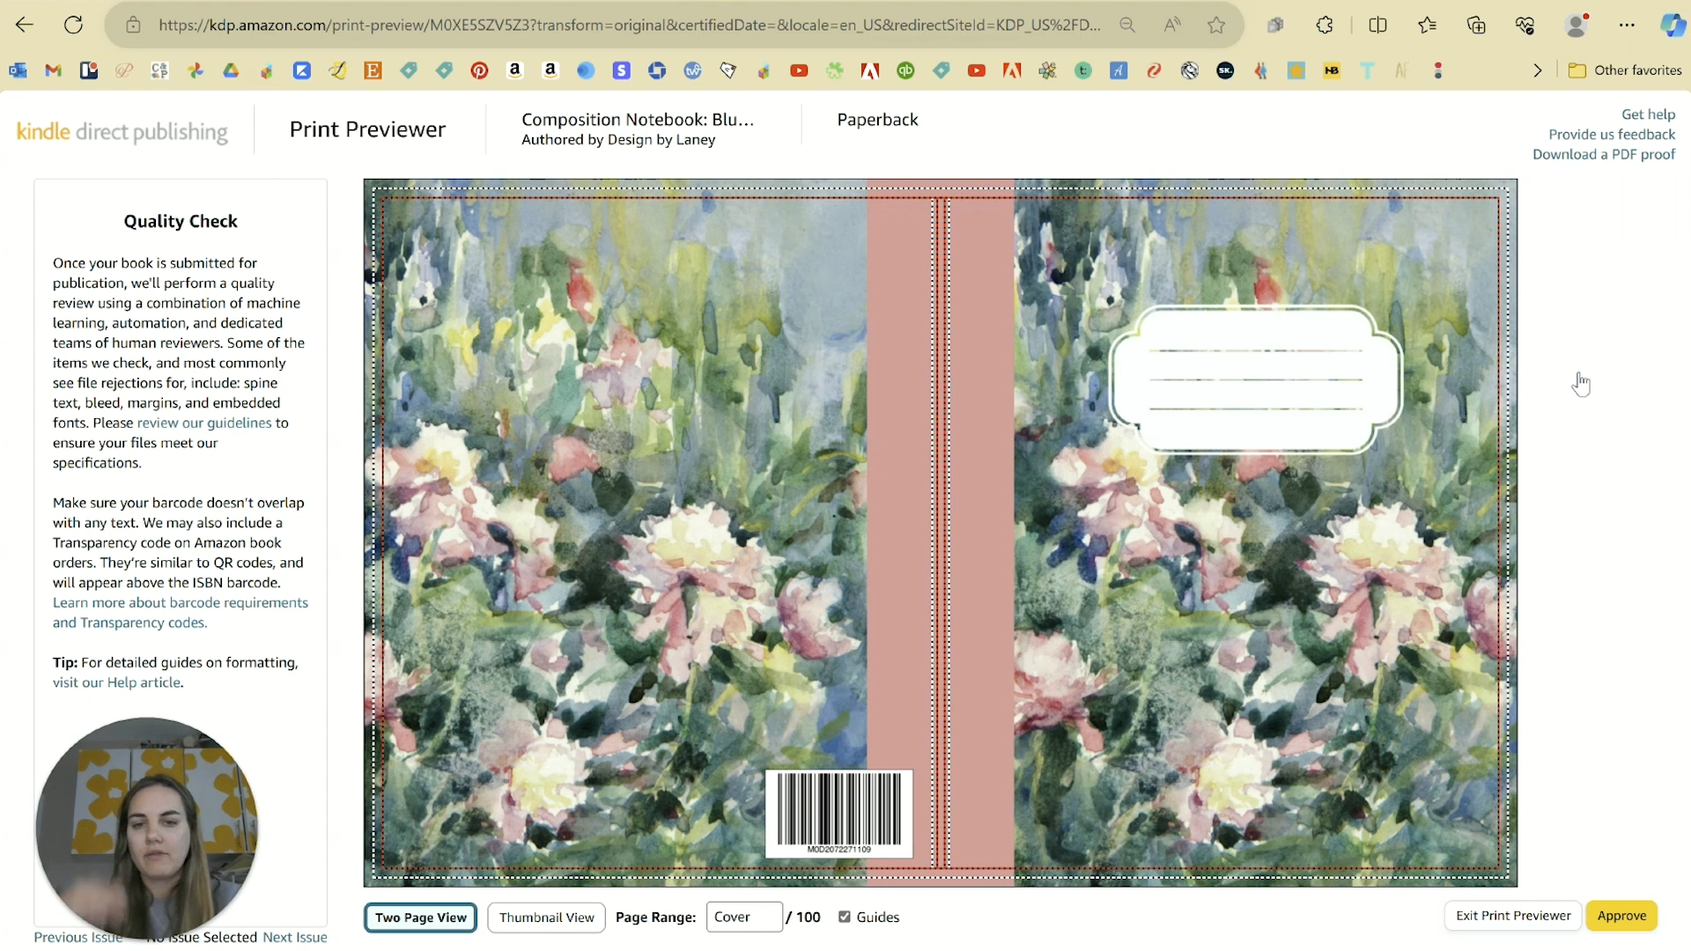
pyautogui.moveTo(1520, 488)
pyautogui.click(1522, 495)
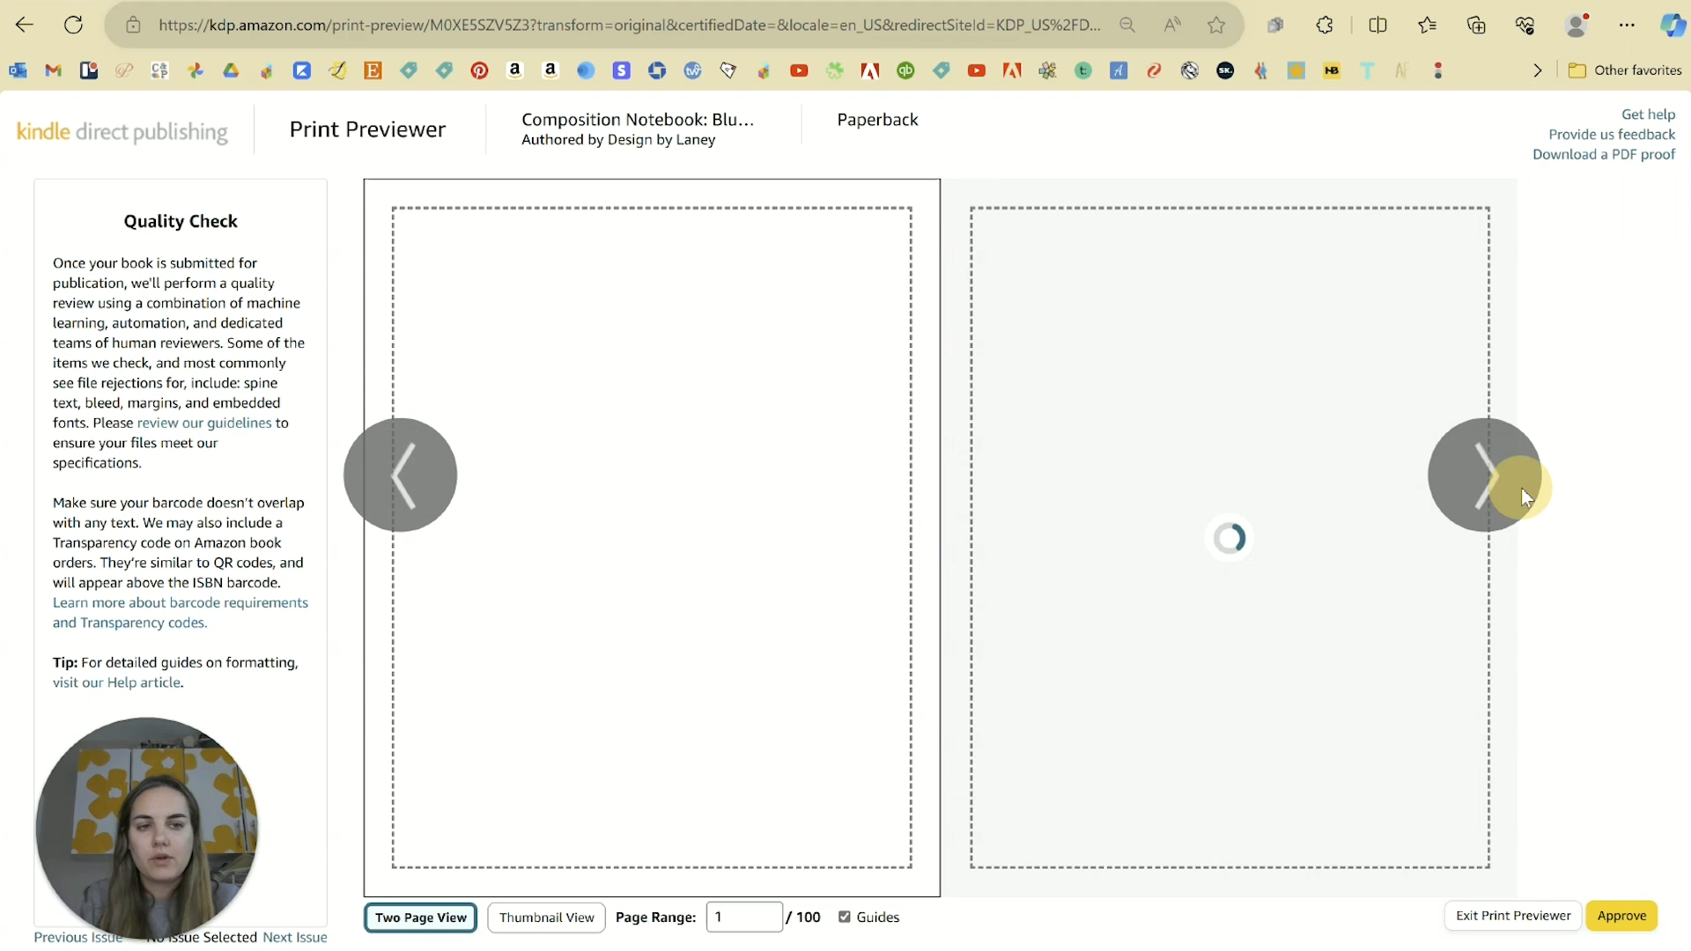
pyautogui.click(1522, 492)
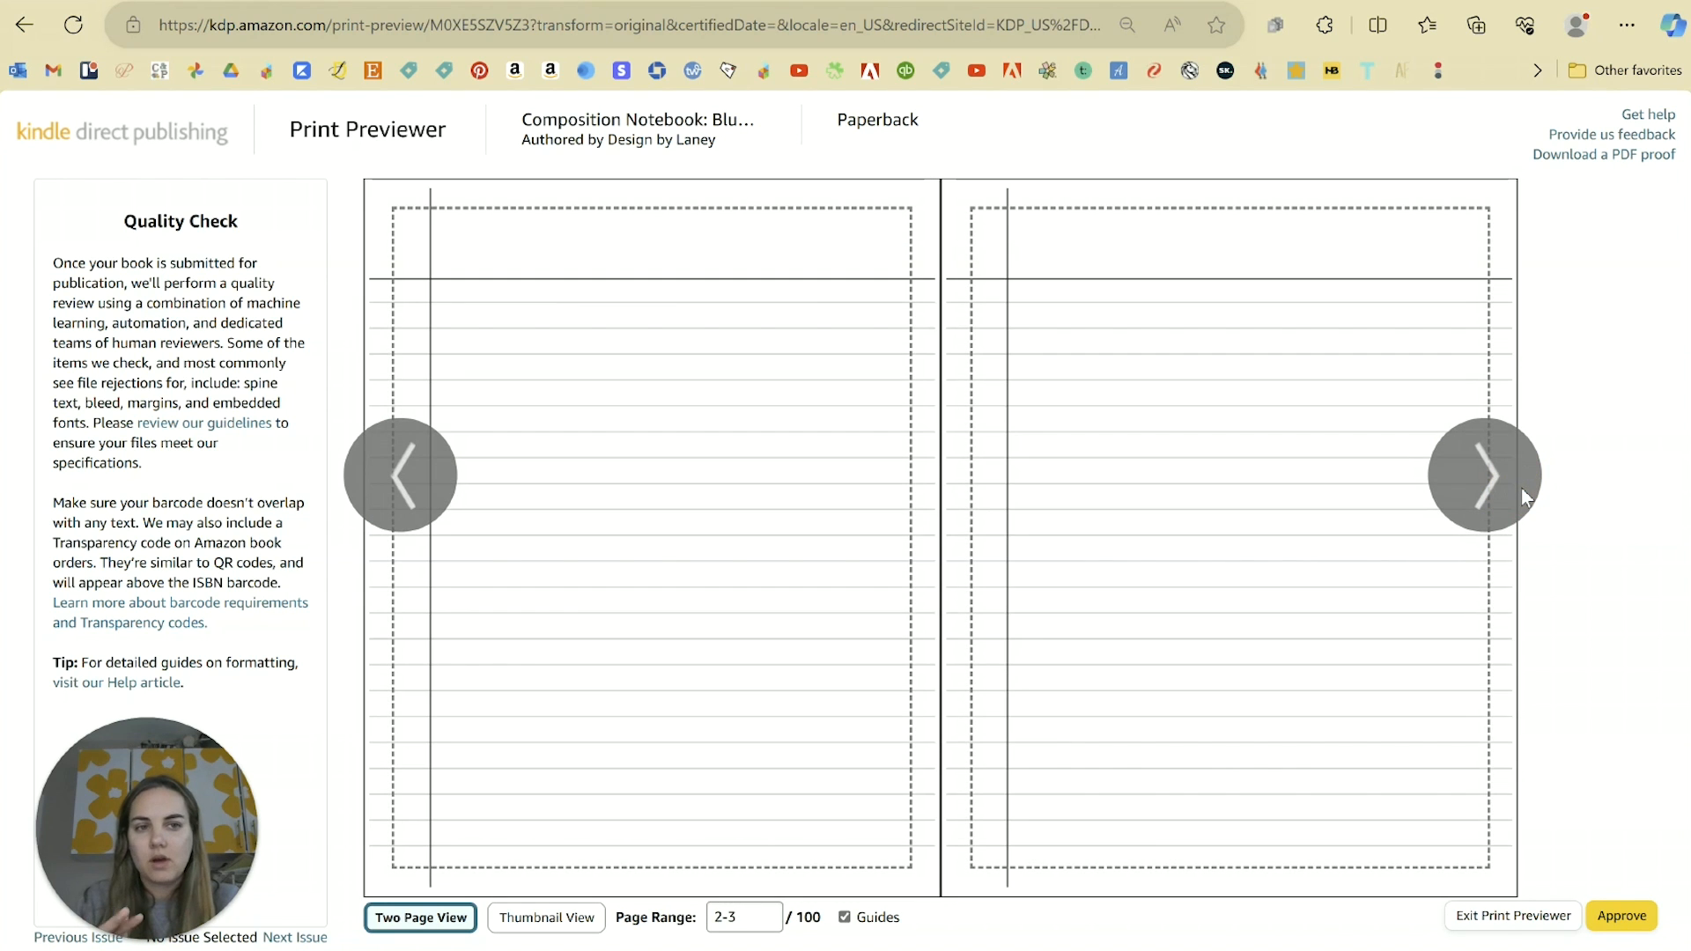
# Step: Page through more interior spreads in the print previewer and return to the full cover
pyautogui.click(1522, 492)
pyautogui.click(1522, 492)
pyautogui.click(1522, 492)
pyautogui.click(1522, 492)
pyautogui.press('Left')
pyautogui.press('Left')
pyautogui.press('Left')
pyautogui.press('Left')
pyautogui.press('Left')
pyautogui.press('Left')
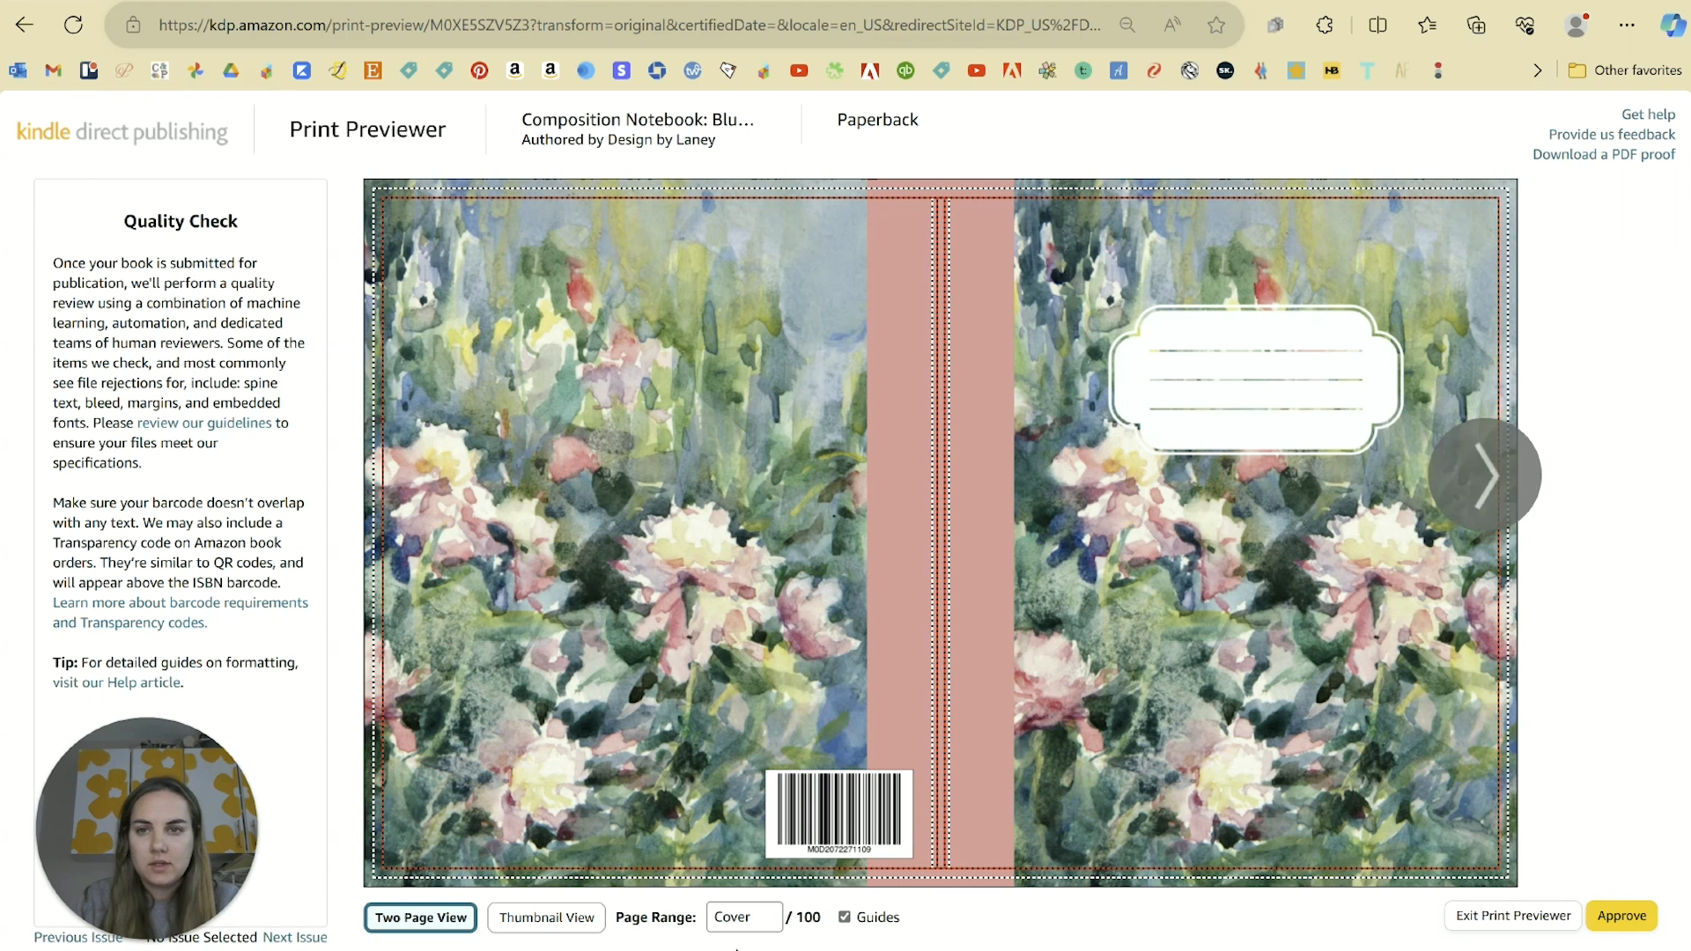
# Step: Approve the previewed proof and save the paperback content to continue to the pricing stage
pyautogui.click(1631, 920)
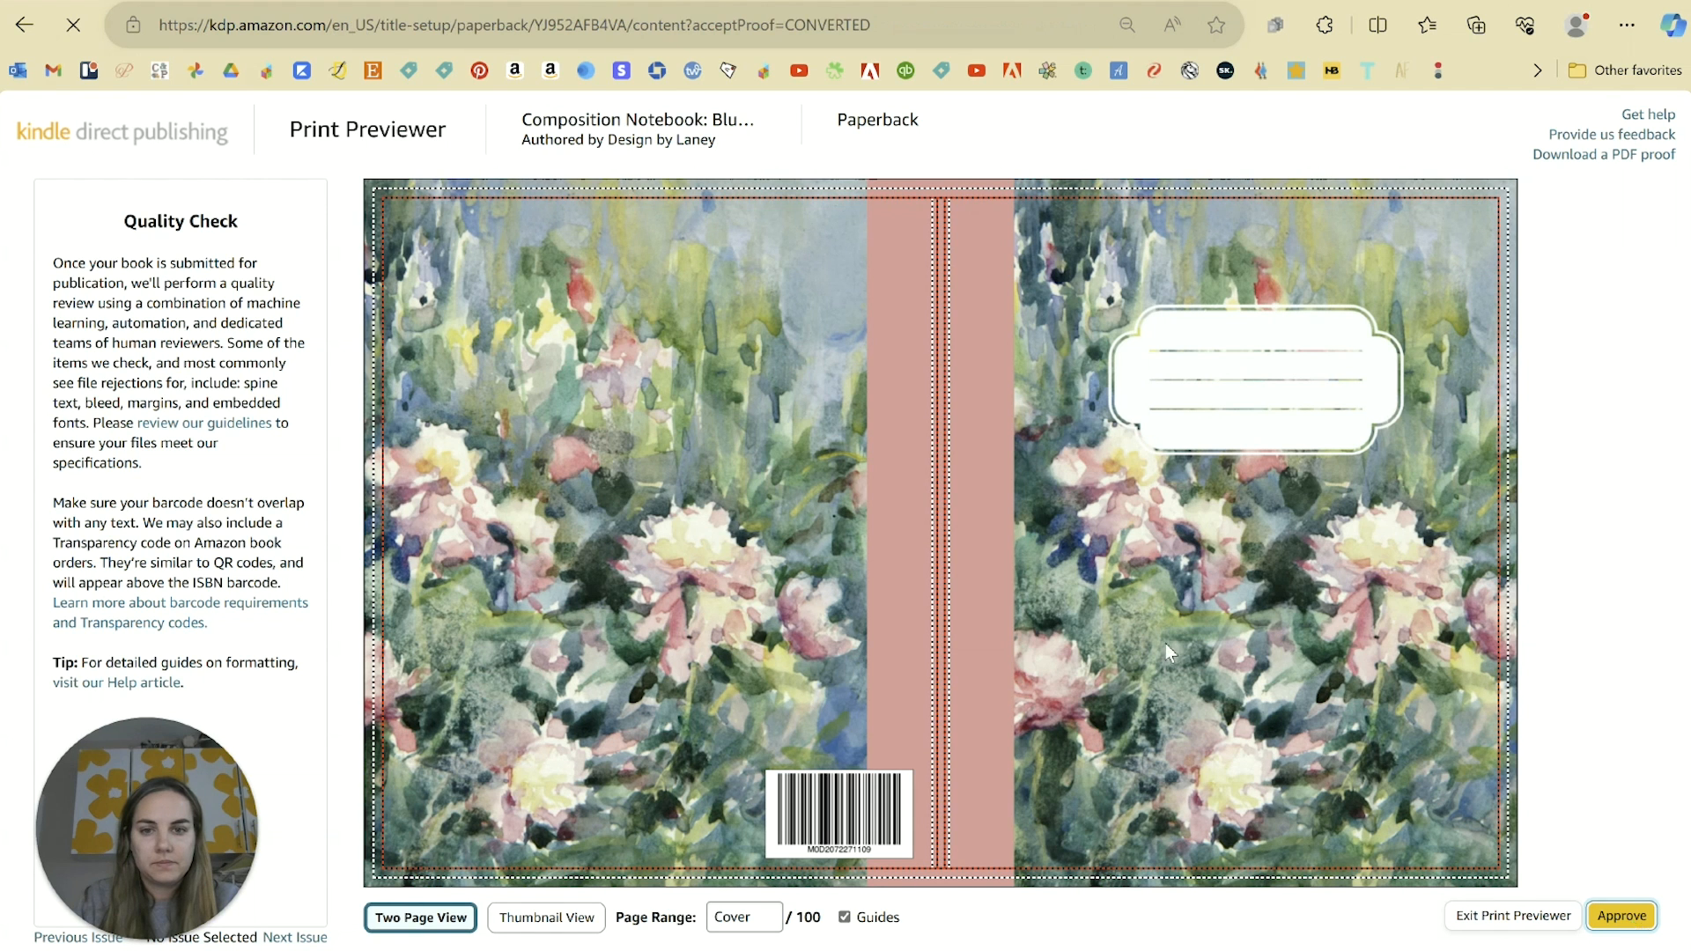
pyautogui.scroll(-20, 1108, 613)
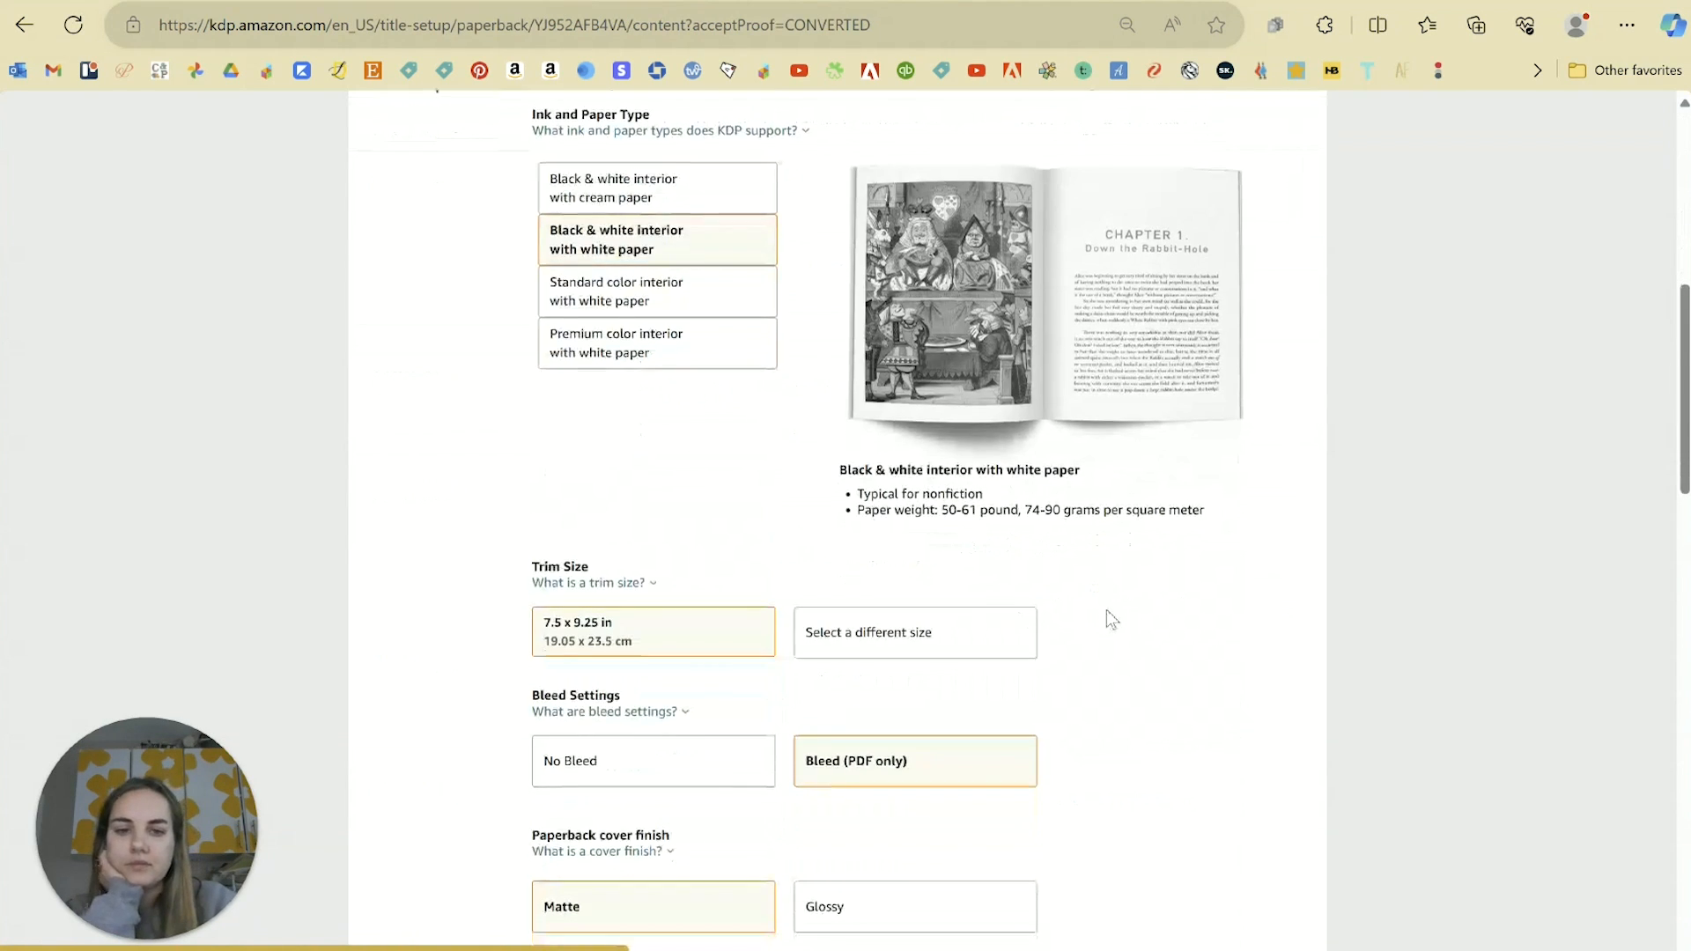
pyautogui.scroll(-2, 1106, 610)
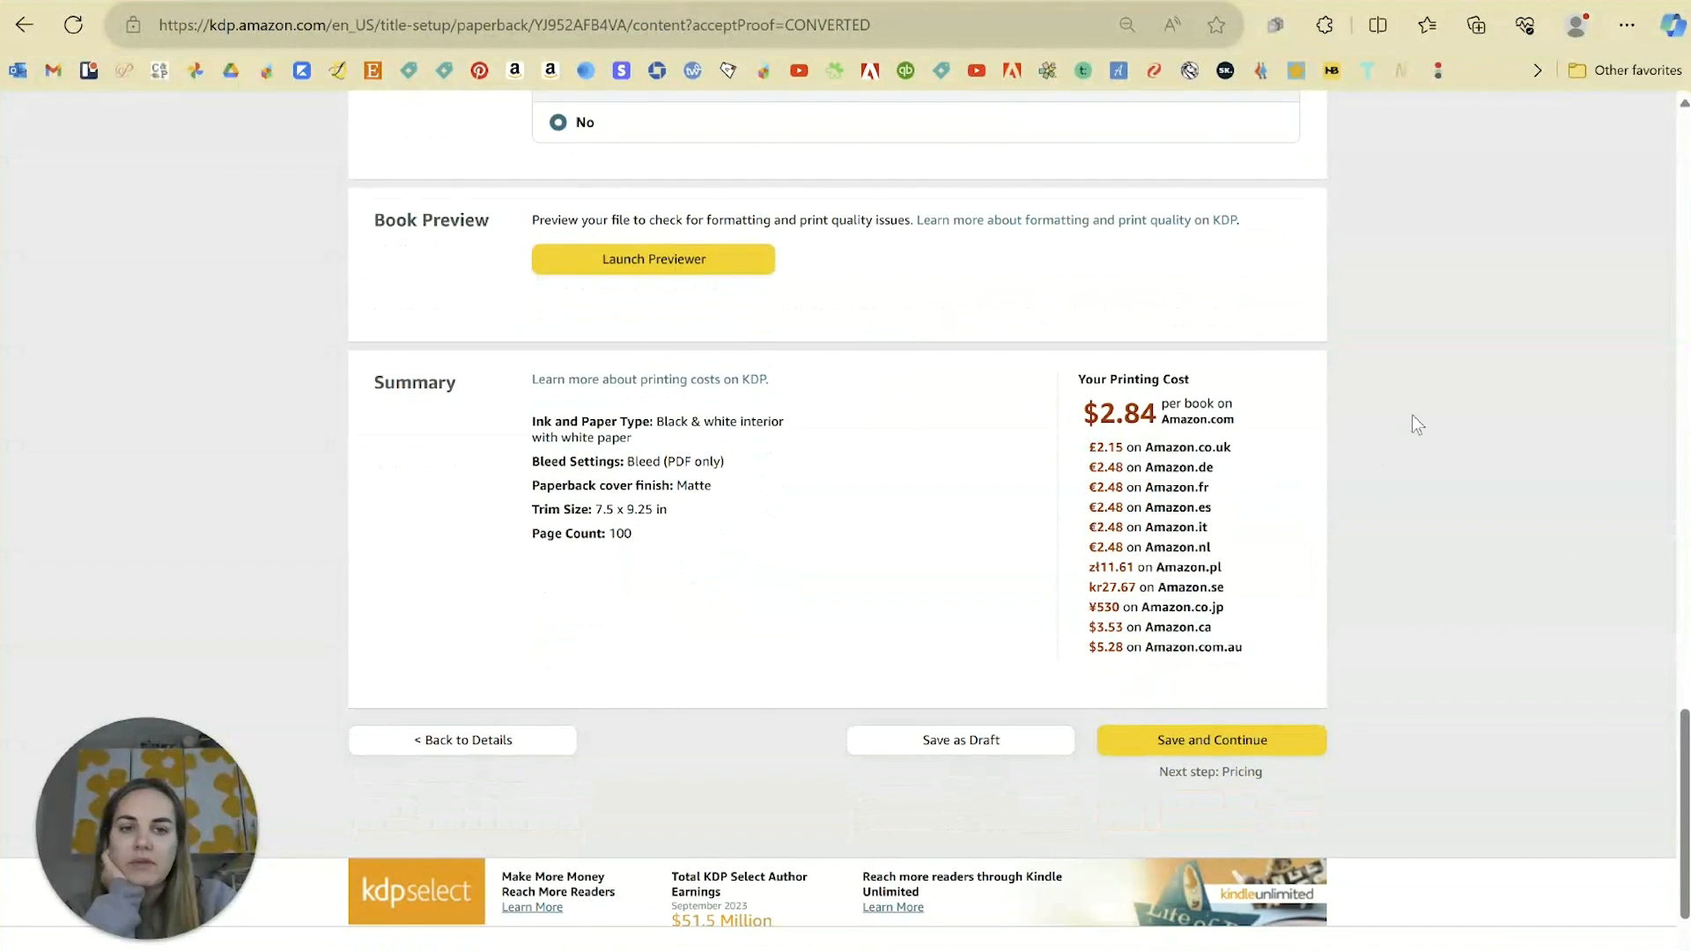
pyautogui.moveTo(1092, 409); pyautogui.dragTo(1332, 559)
pyautogui.click(1452, 659)
pyautogui.click(1194, 741)
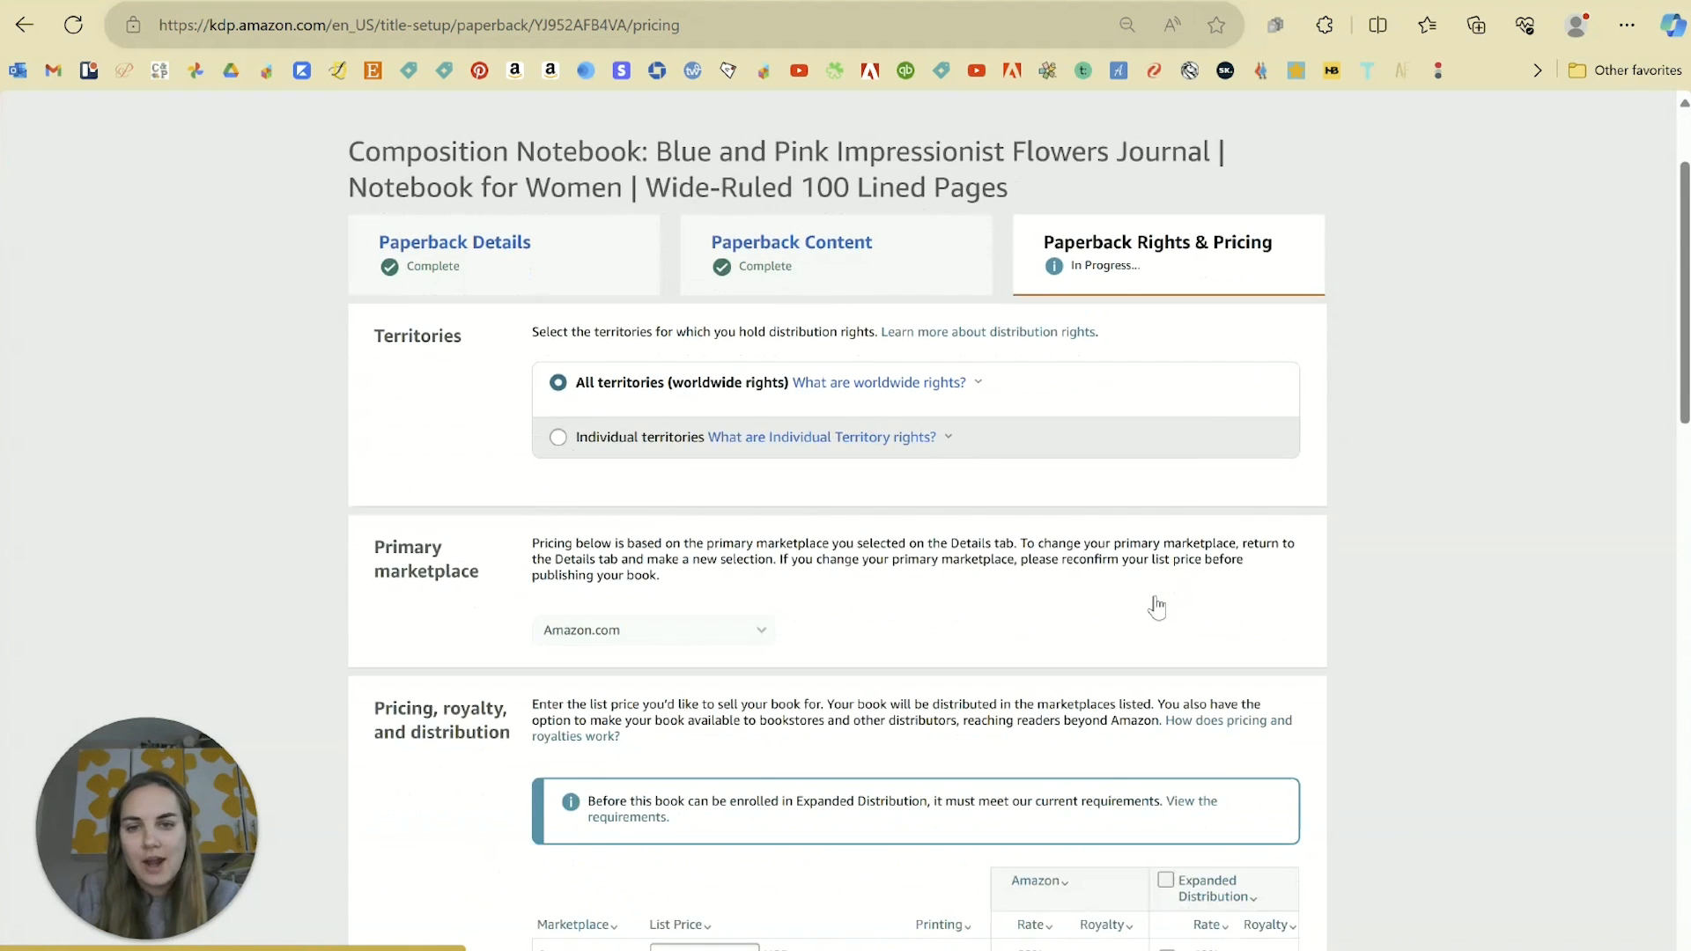
# Step: Keep worldwide rights for all territories and set the Amazon.com list price to 9.97 USD
pyautogui.scroll(-1, 1157, 607)
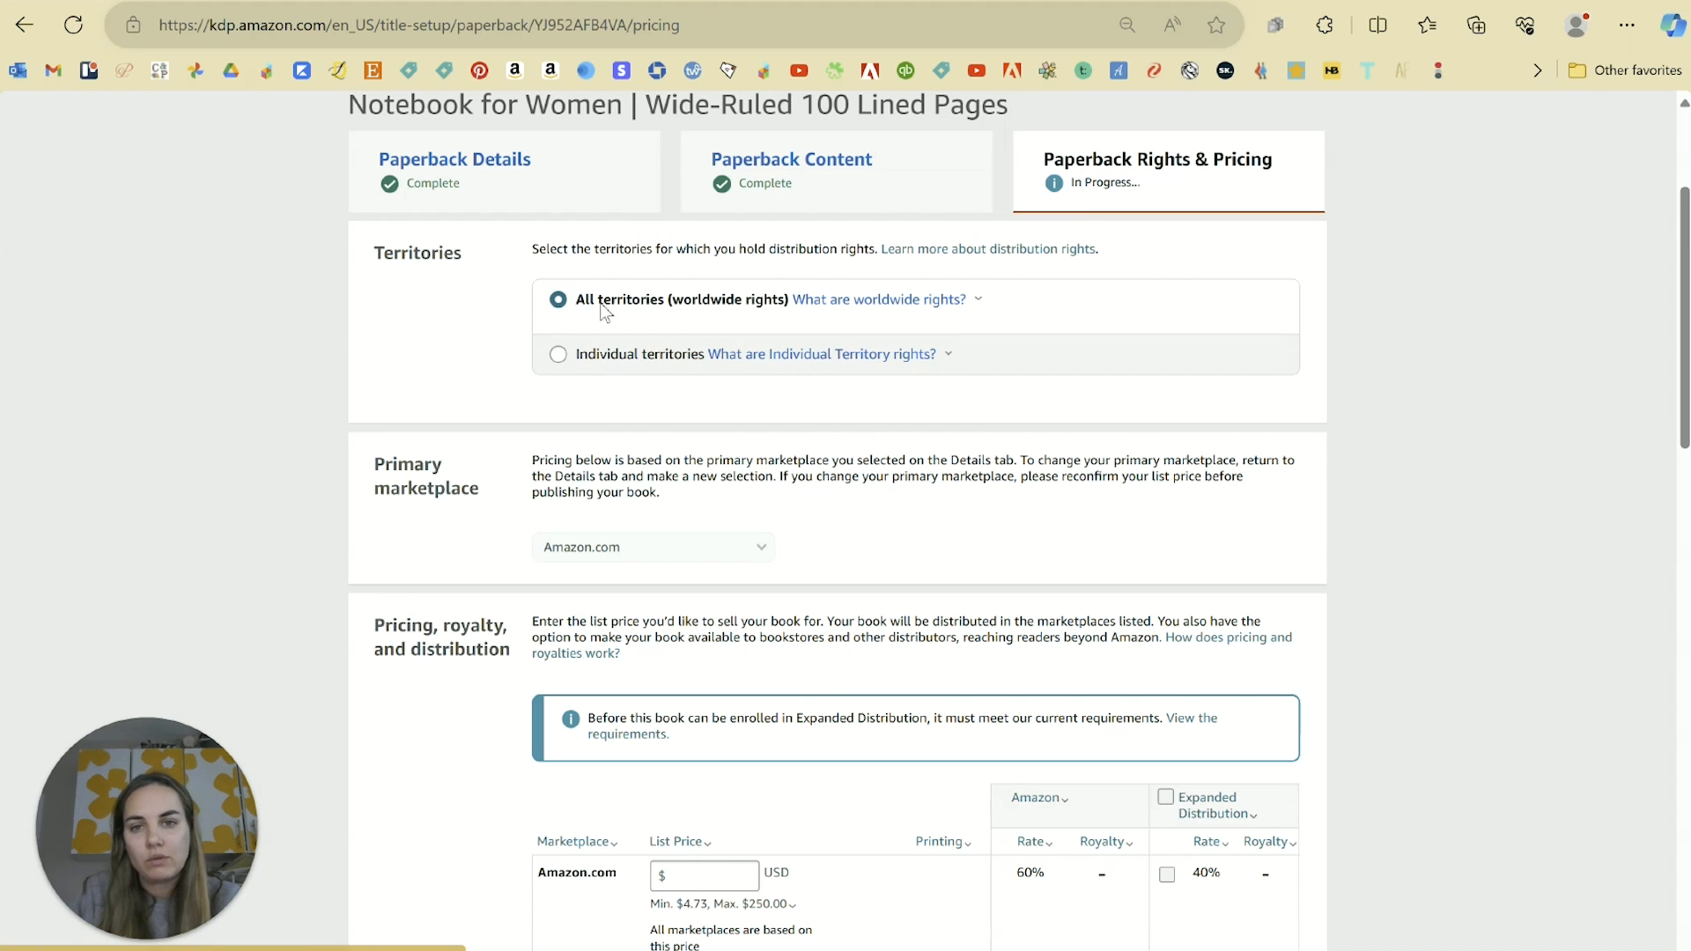
pyautogui.scroll(-5, 574, 460)
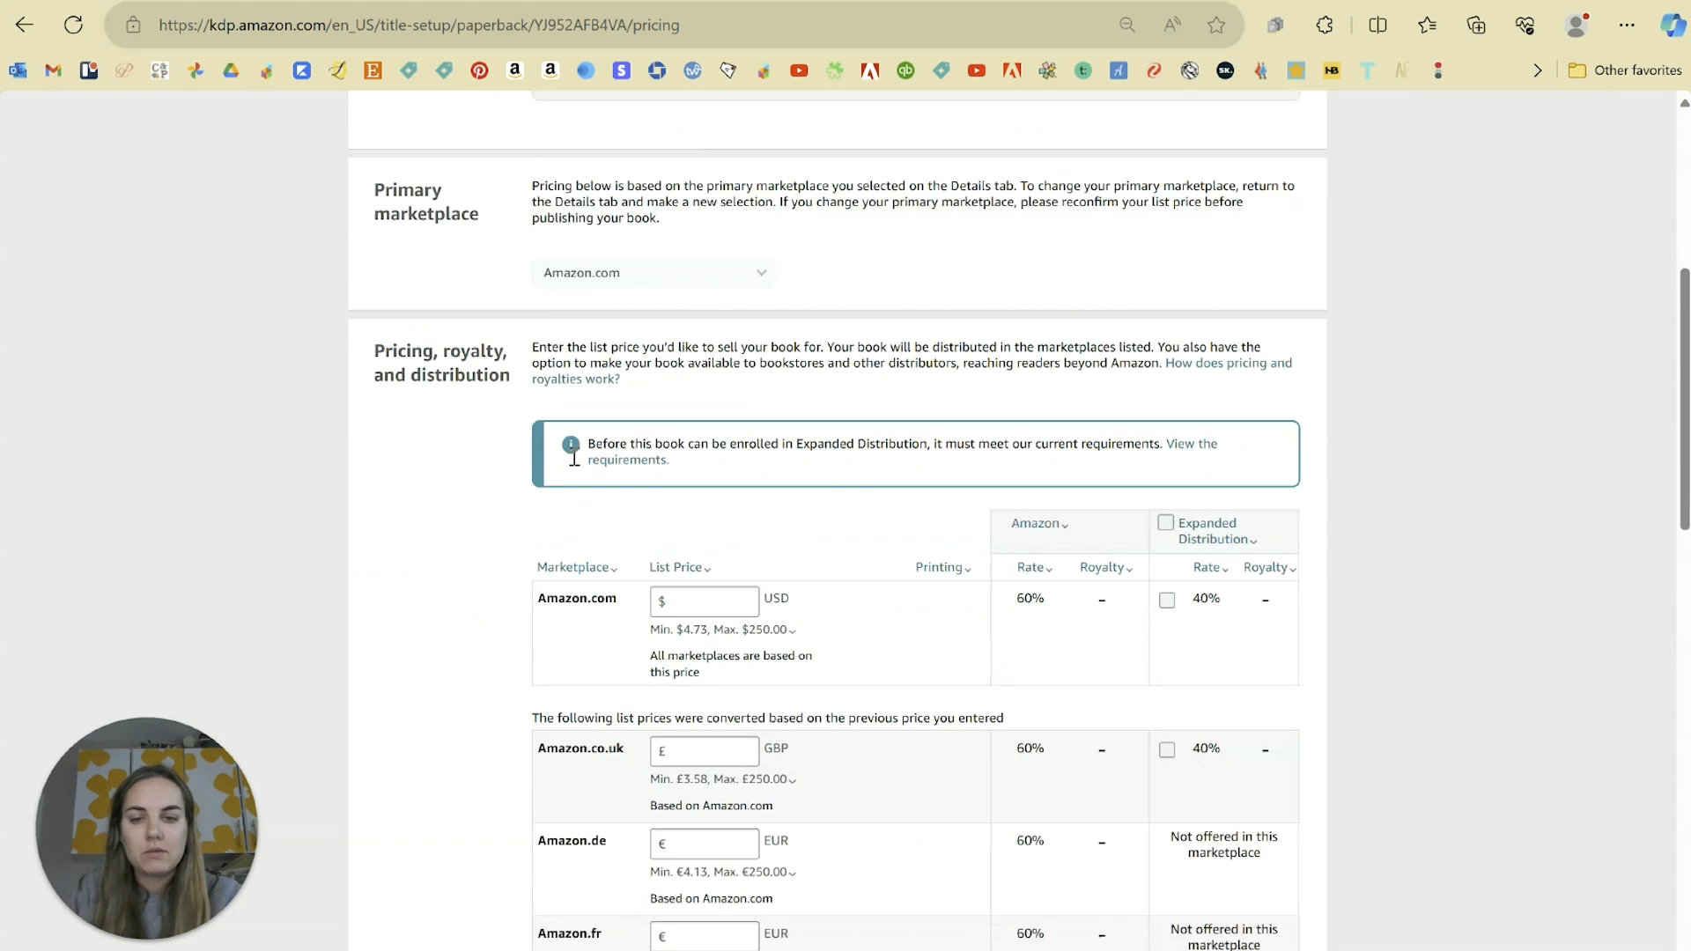
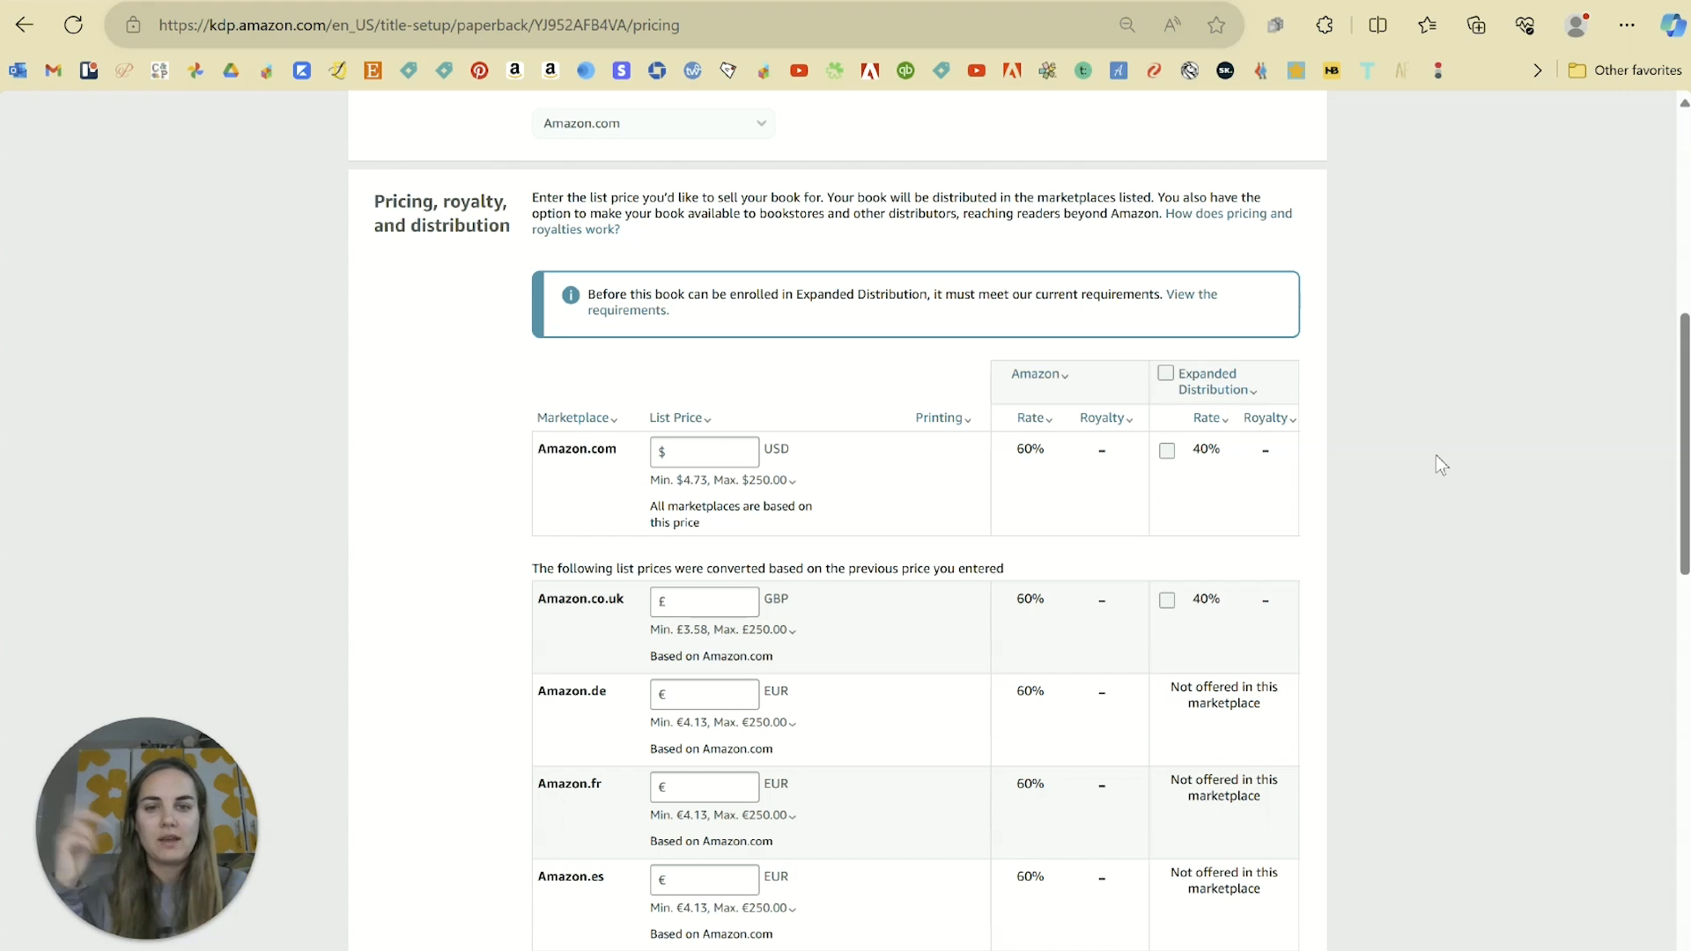
pyautogui.click(722, 445)
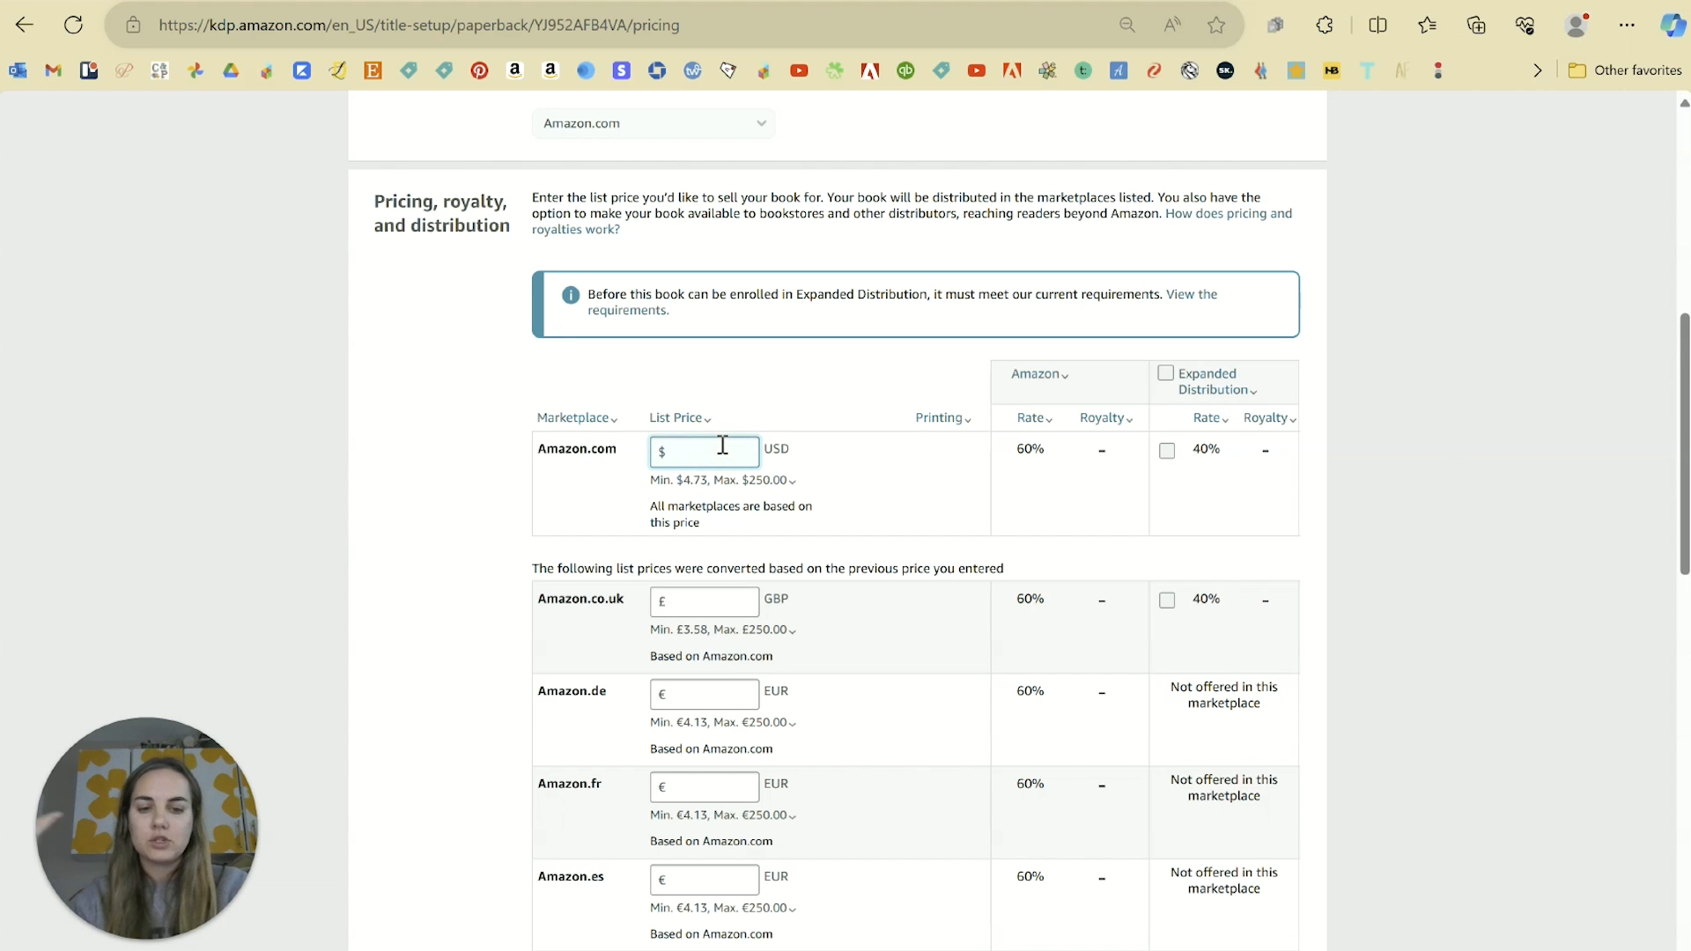
pyautogui.write('9.99')
pyautogui.press('BackSpace')
pyautogui.write('7')
pyautogui.click(366, 411)
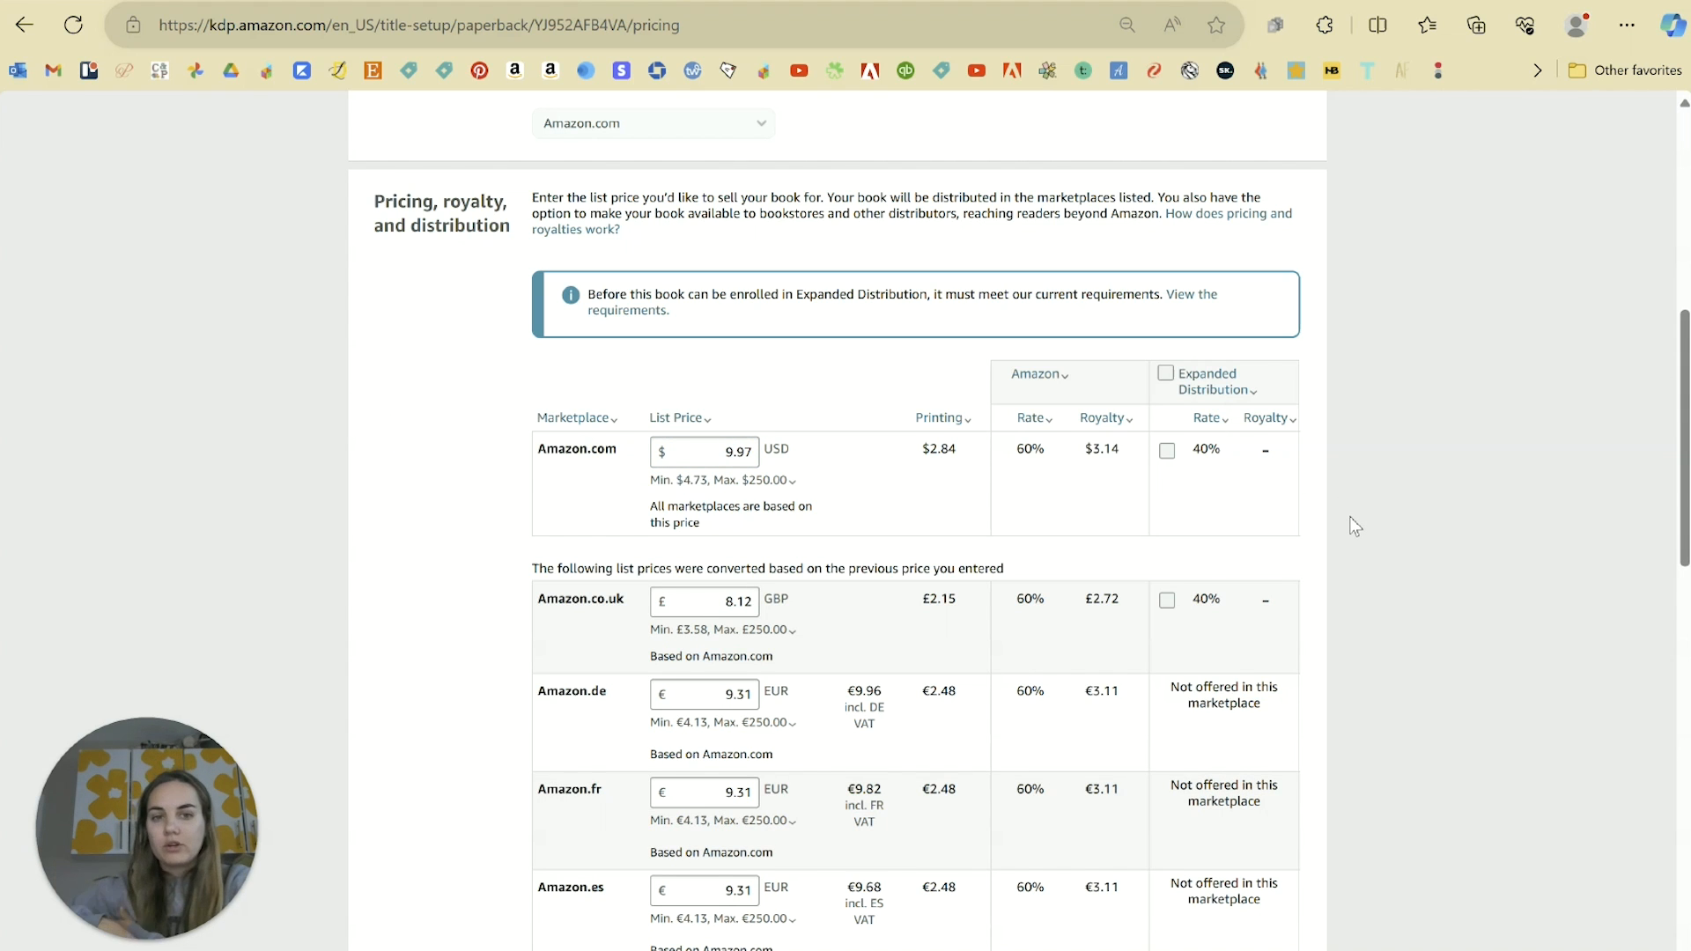
# Step: Set the Amazon.com list price to 7.77 USD
pyautogui.moveTo(710, 456); pyautogui.dragTo(773, 463)
pyautogui.write('7.777')
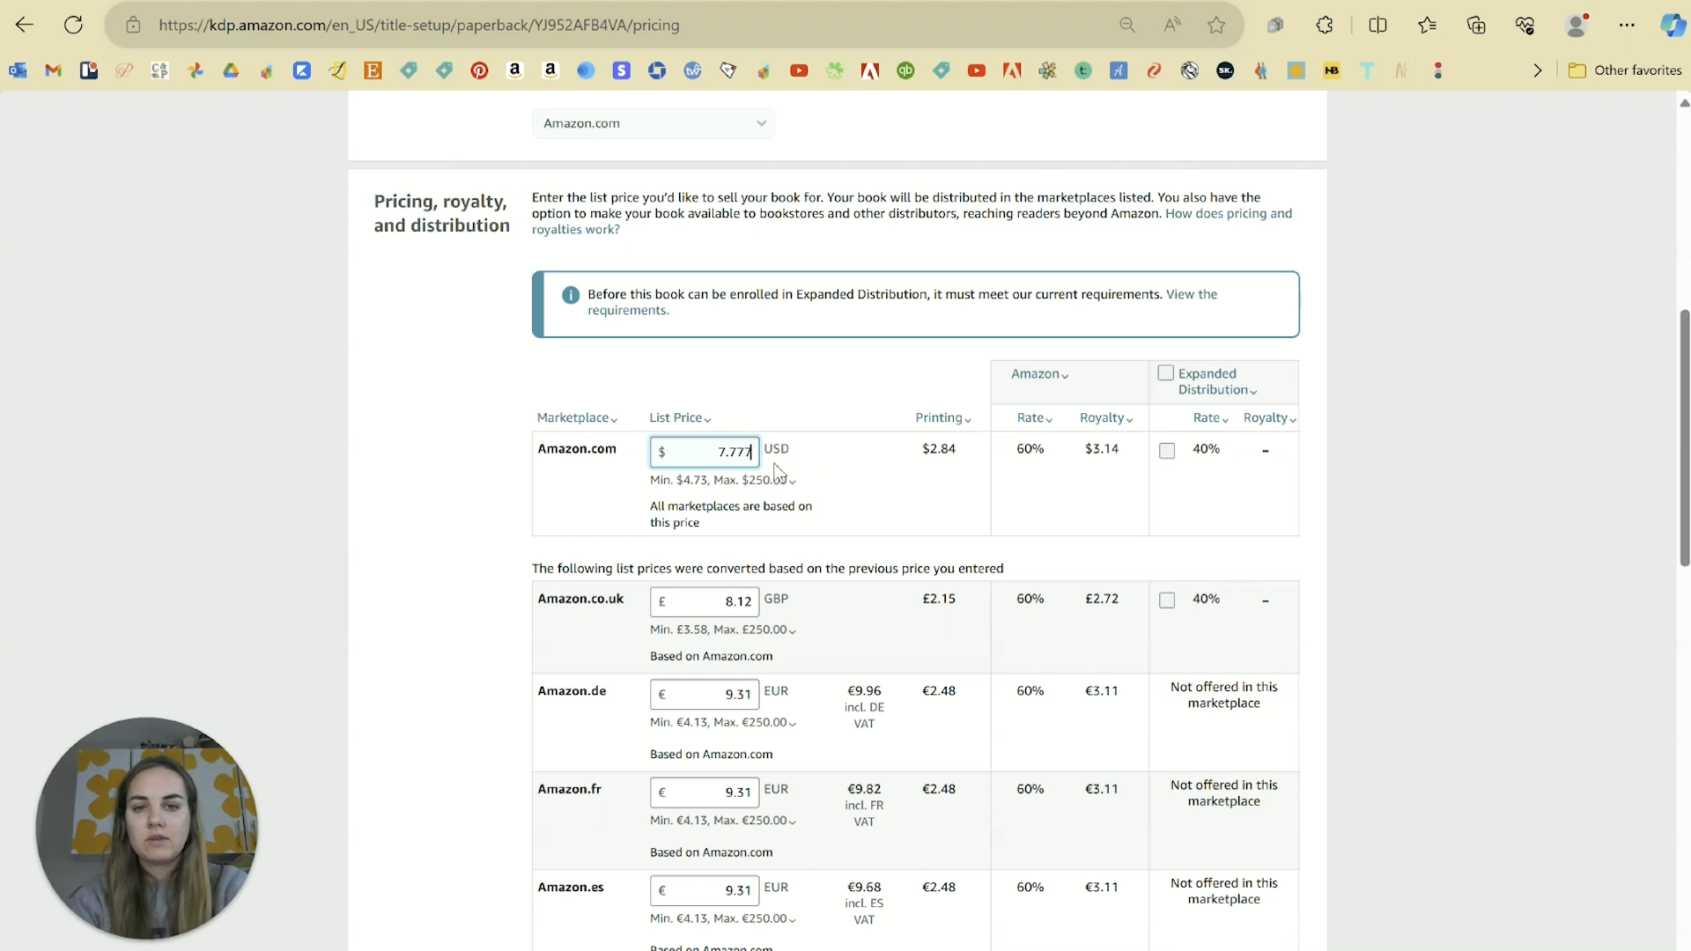
pyautogui.press('BackSpace')
pyautogui.click(797, 404)
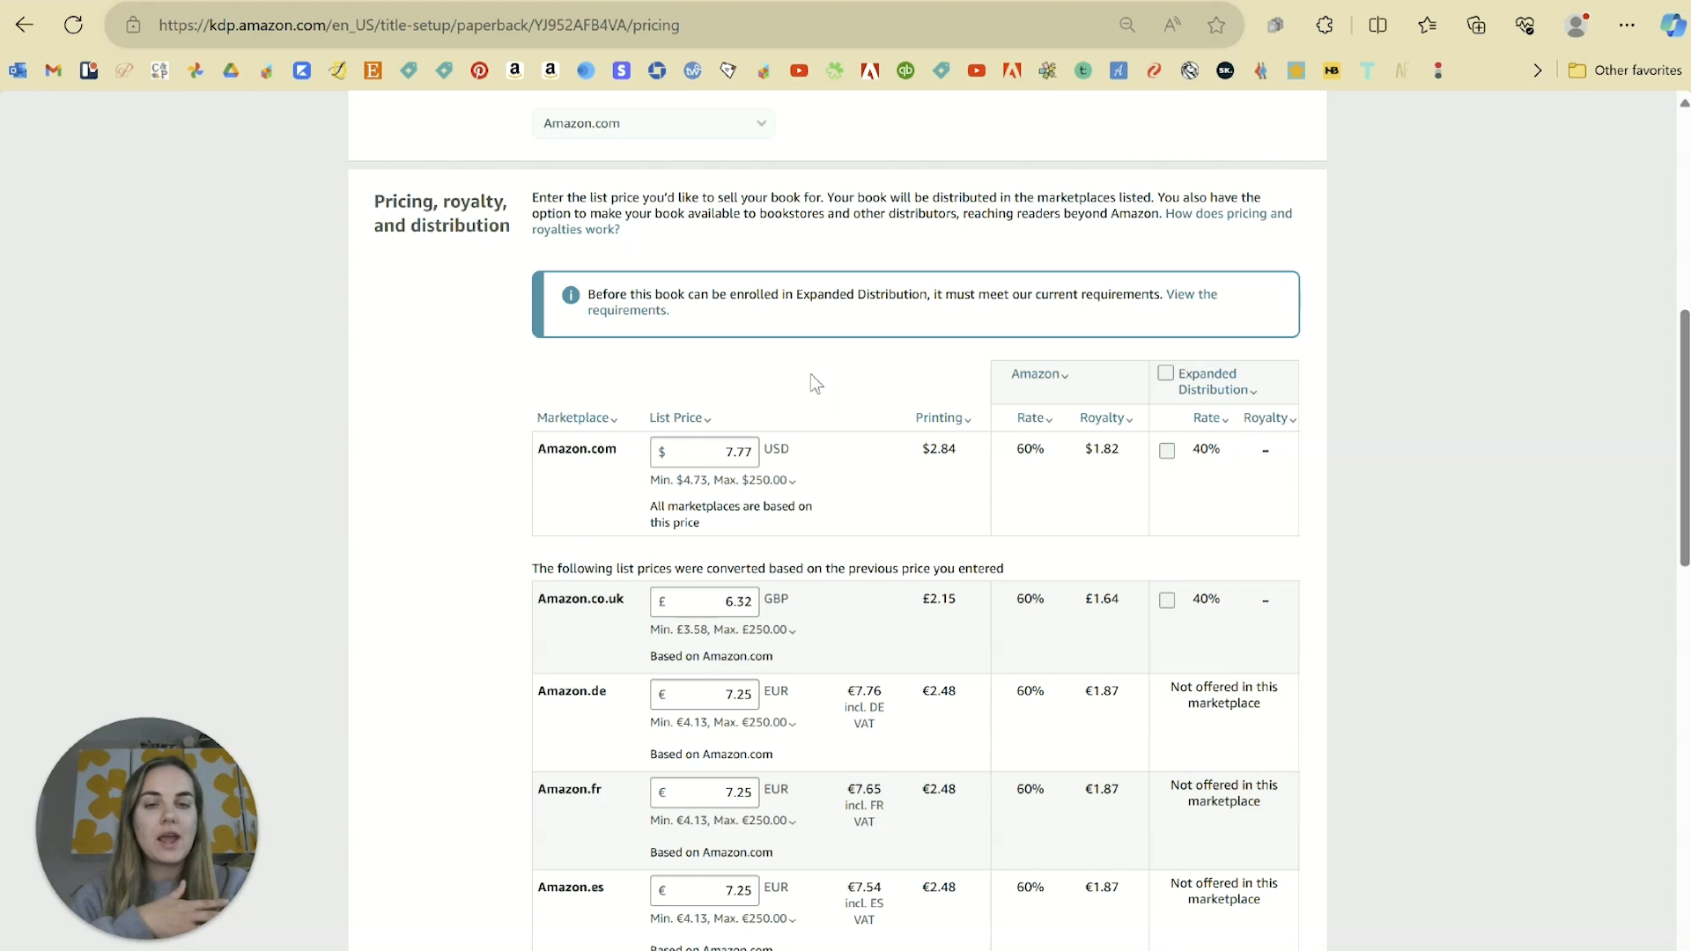
# Step: Set the Amazon.com list price to 8.28 USD so the other marketplace prices convert from it
pyautogui.moveTo(710, 451); pyautogui.dragTo(797, 447)
pyautogui.write('8.28')
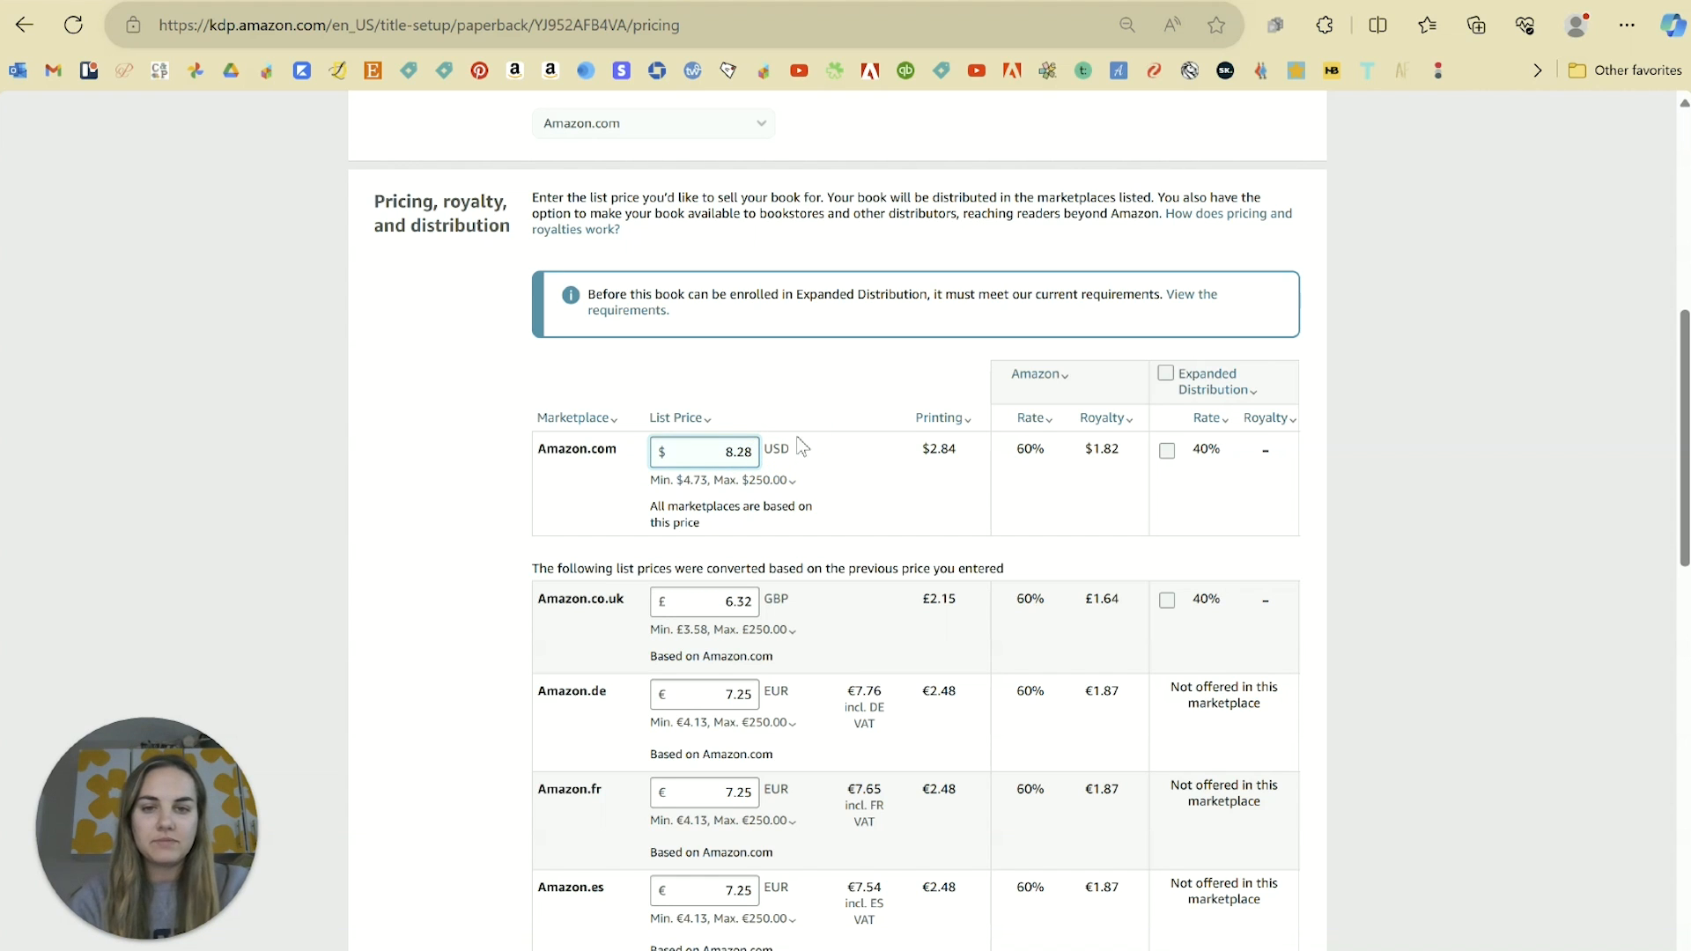
pyautogui.click(800, 447)
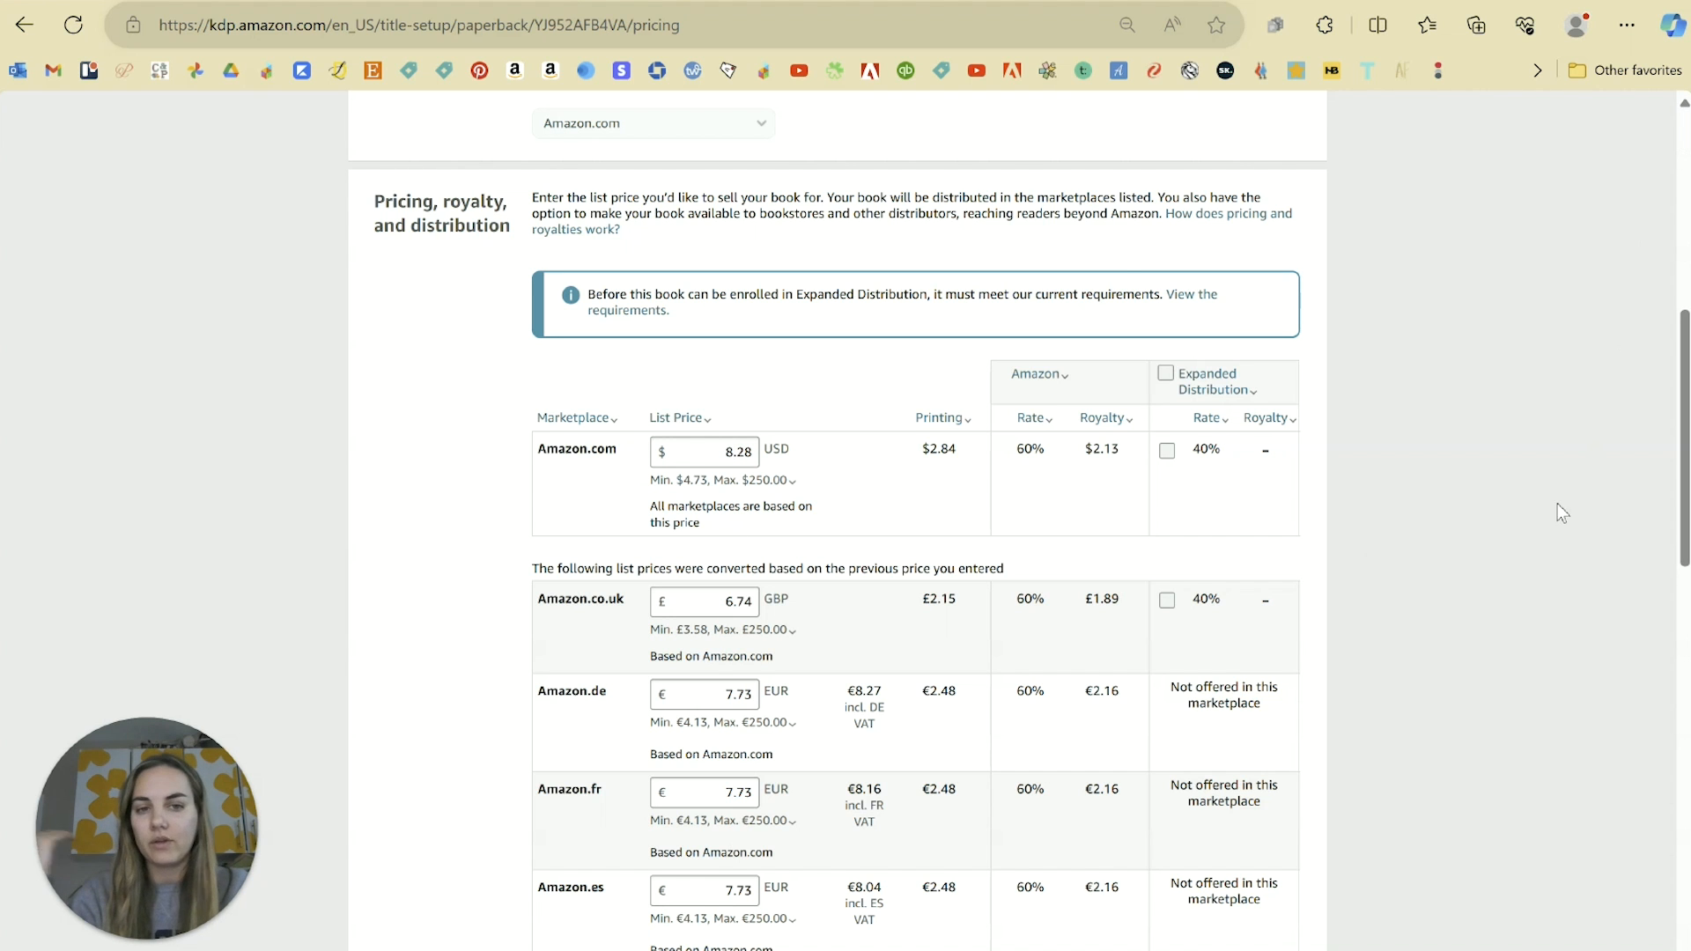
# Step: Save the pricing changes and set up a request for one proof copy with Amazon.com as the marketplace
pyautogui.scroll(-15, 1150, 542)
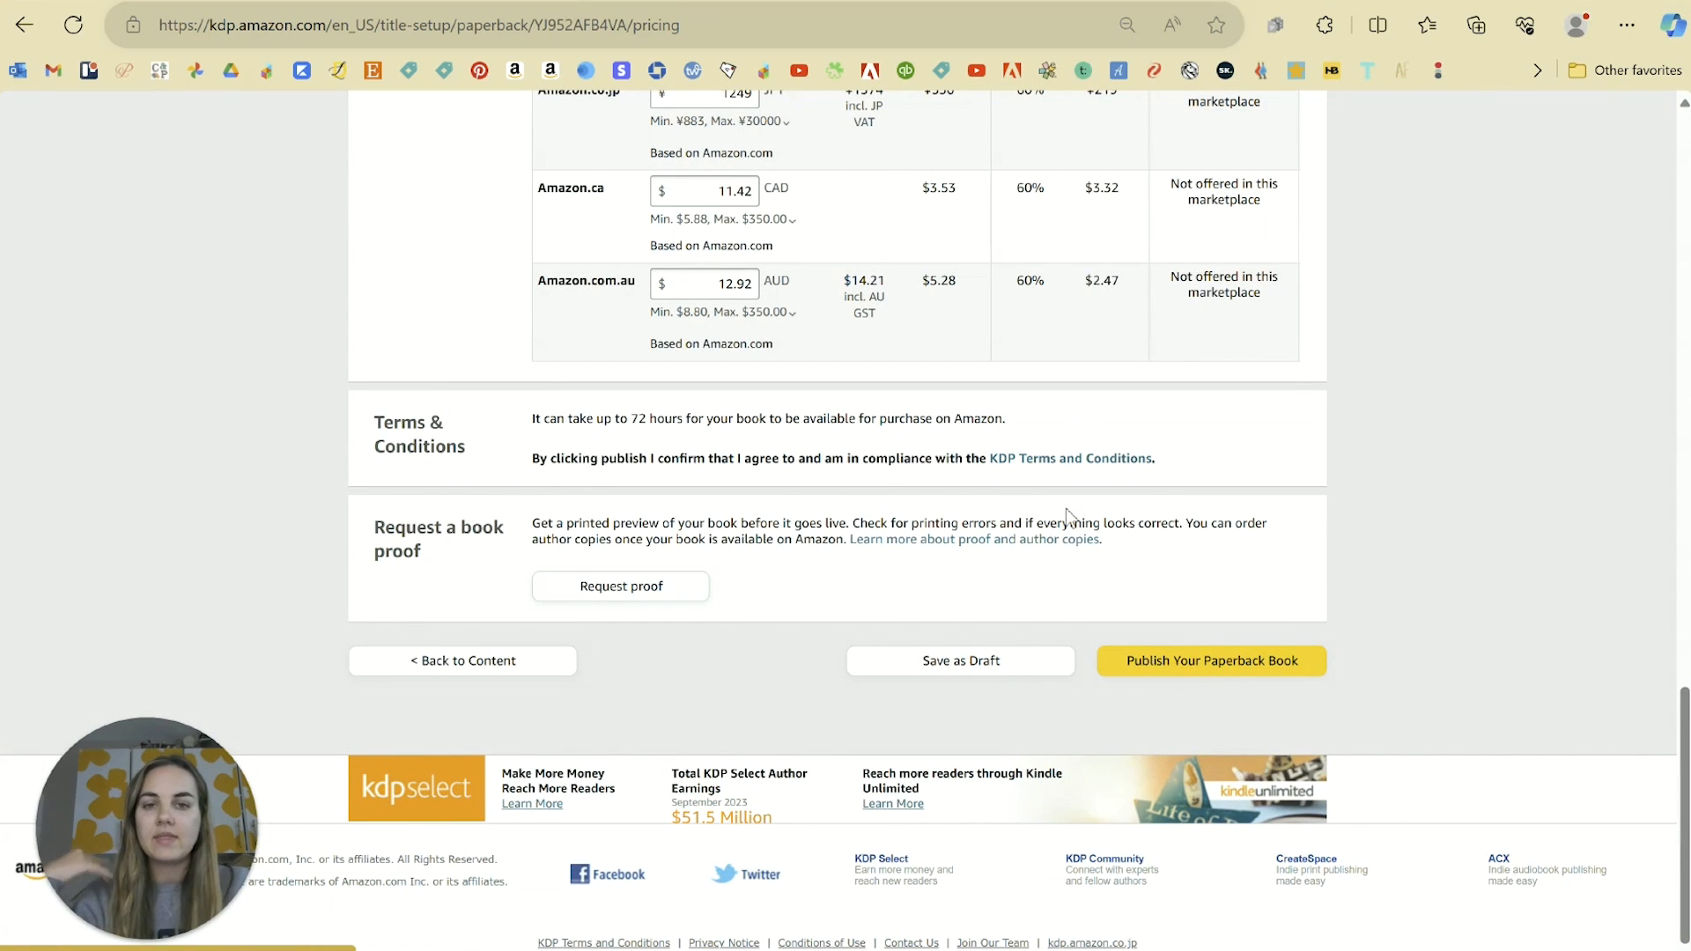
pyautogui.click(674, 599)
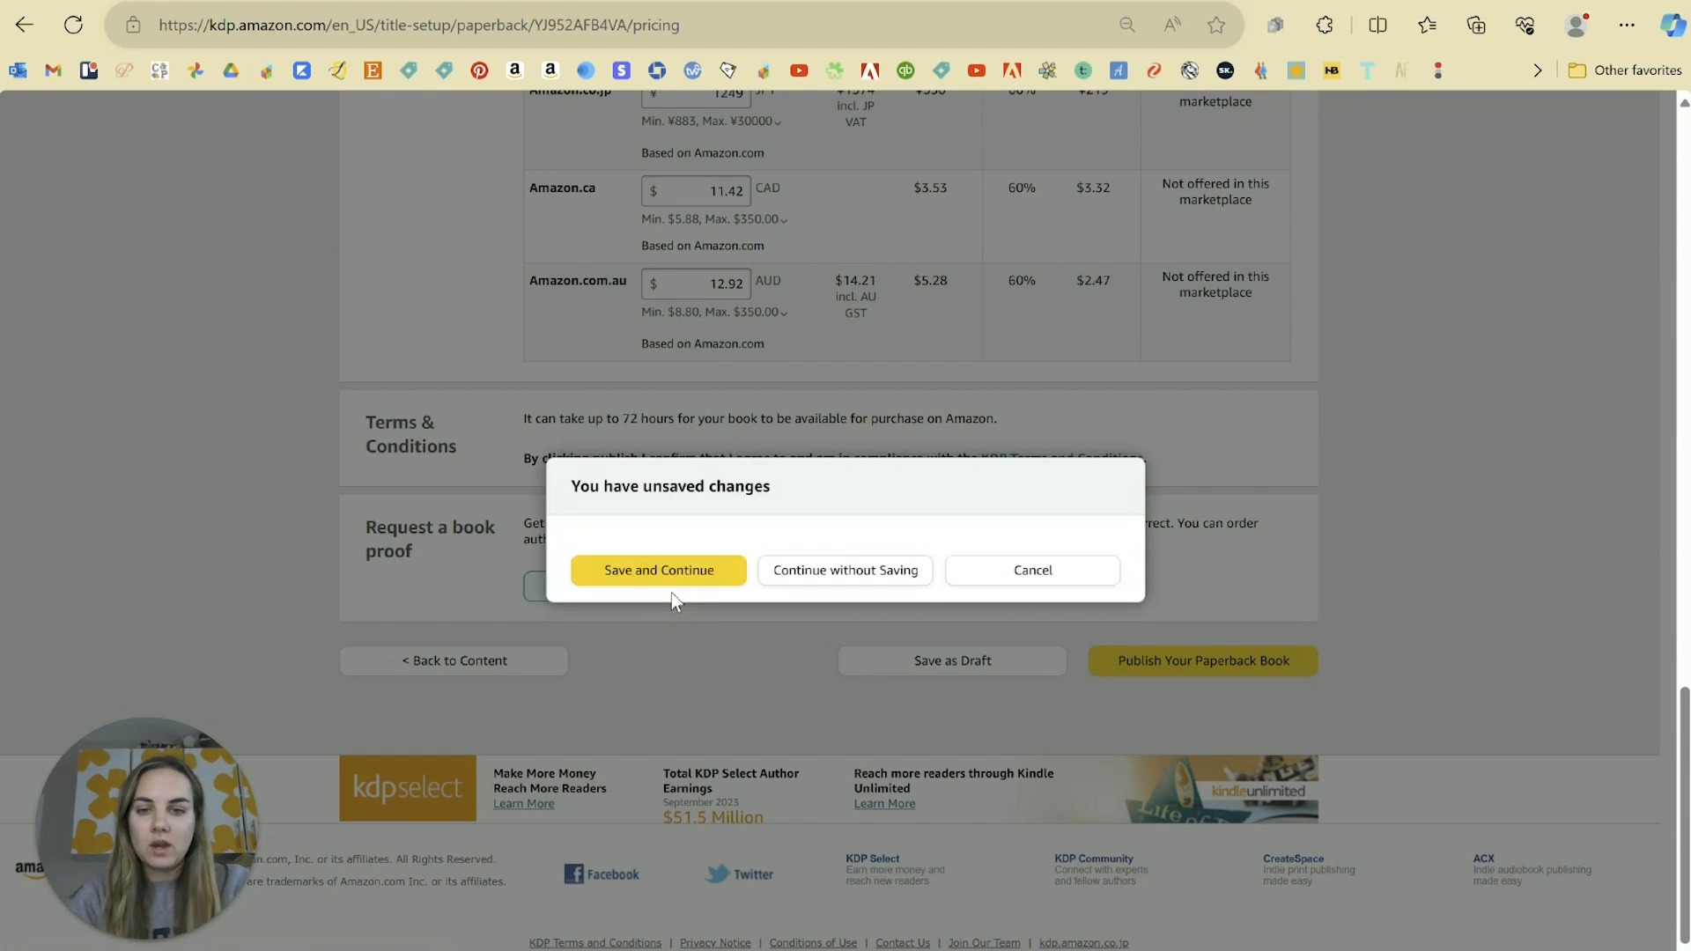
pyautogui.click(743, 575)
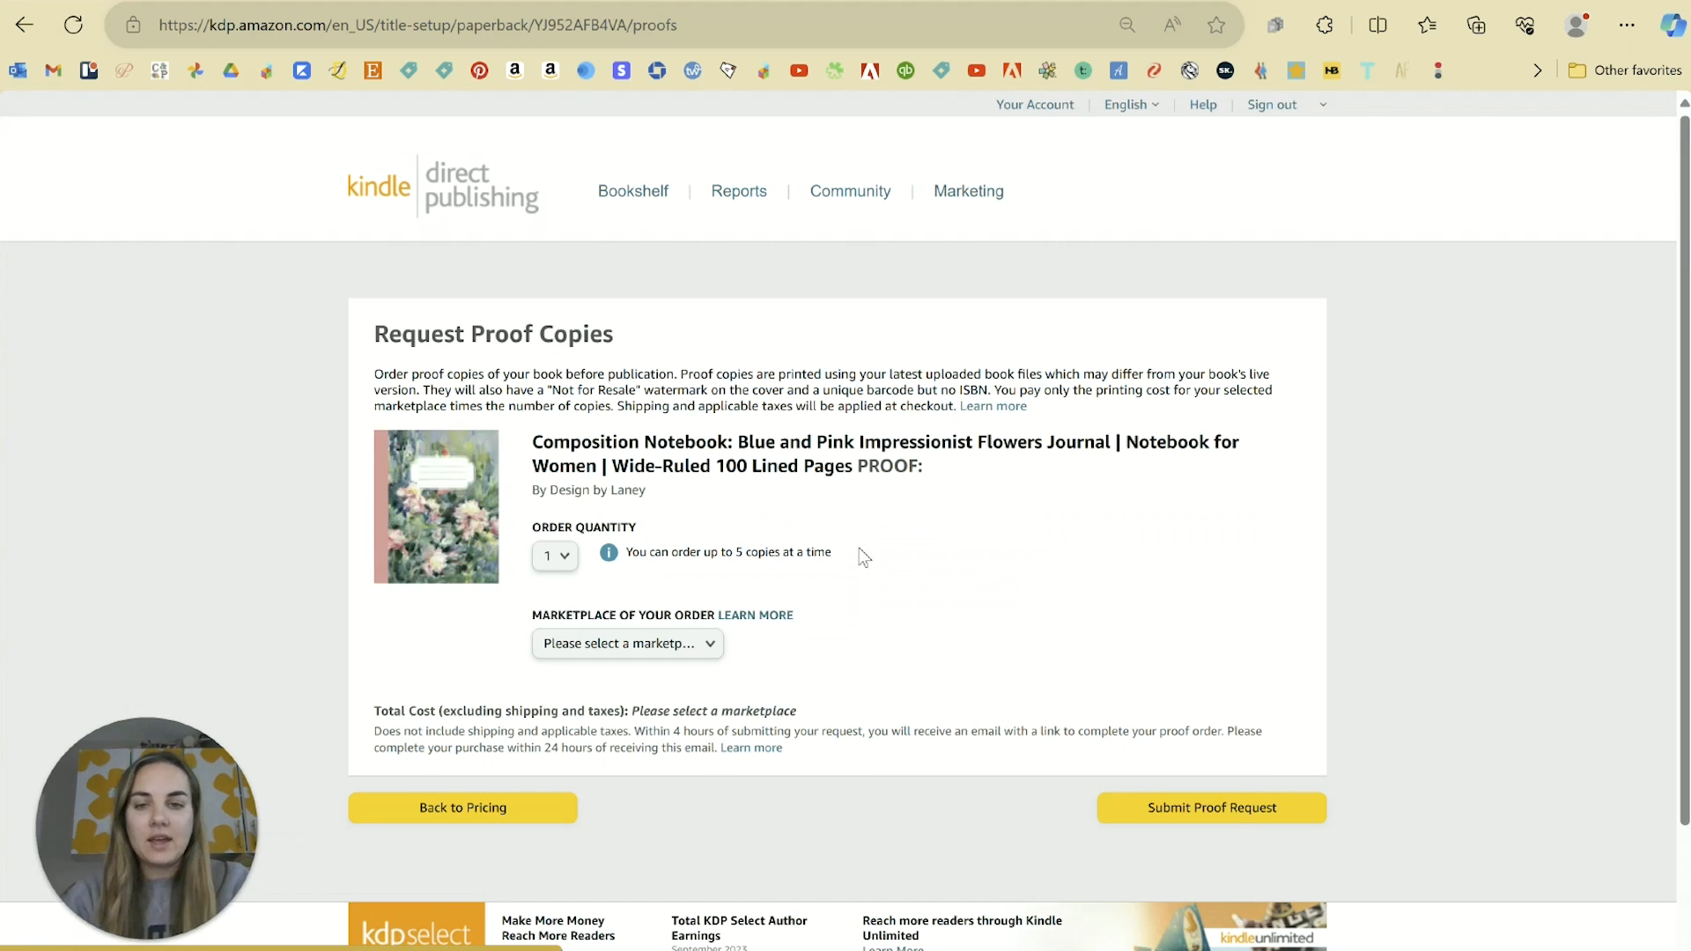
pyautogui.click(657, 645)
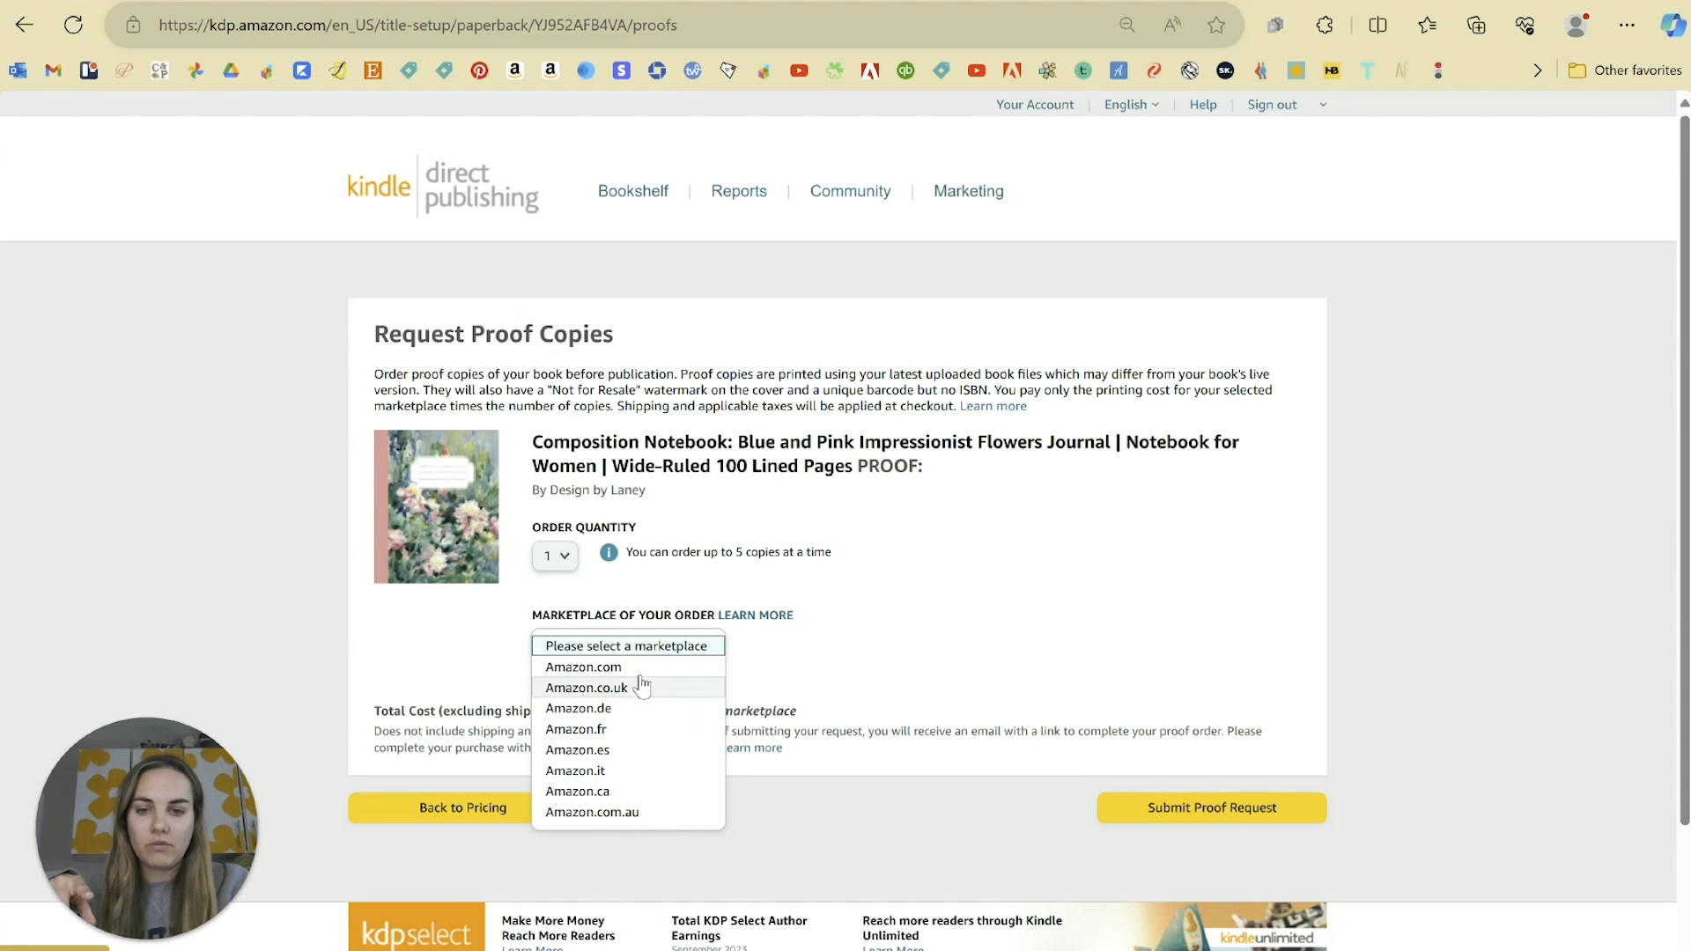
pyautogui.click(632, 667)
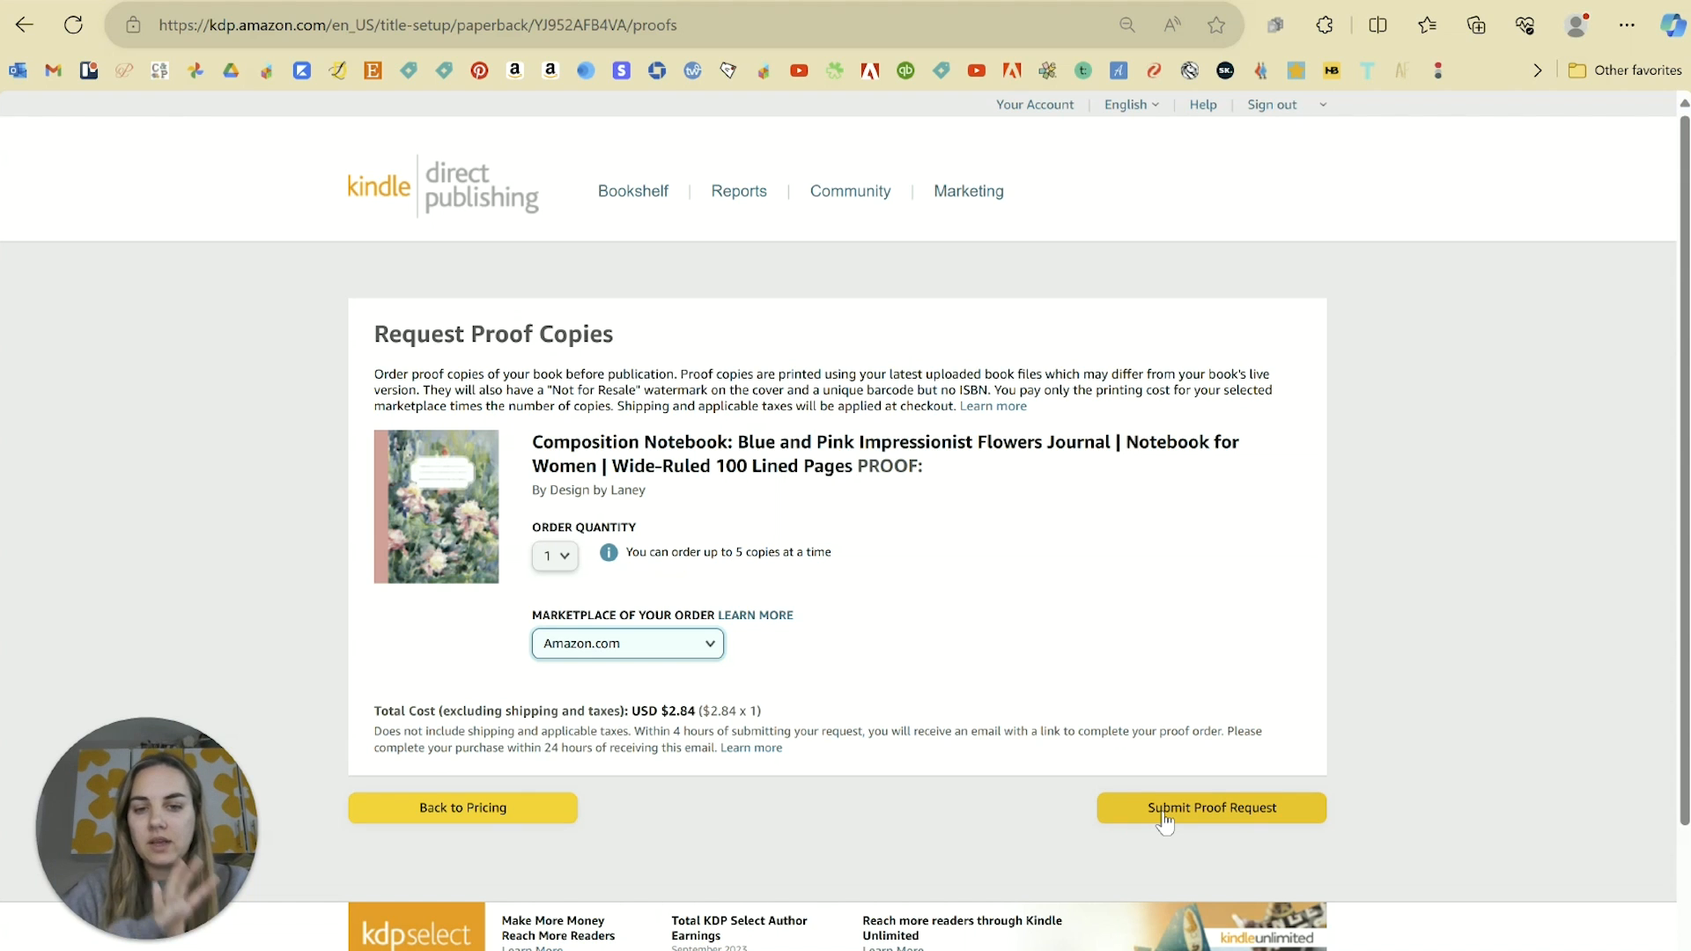
pyautogui.moveTo(625, 729); pyautogui.dragTo(913, 734)
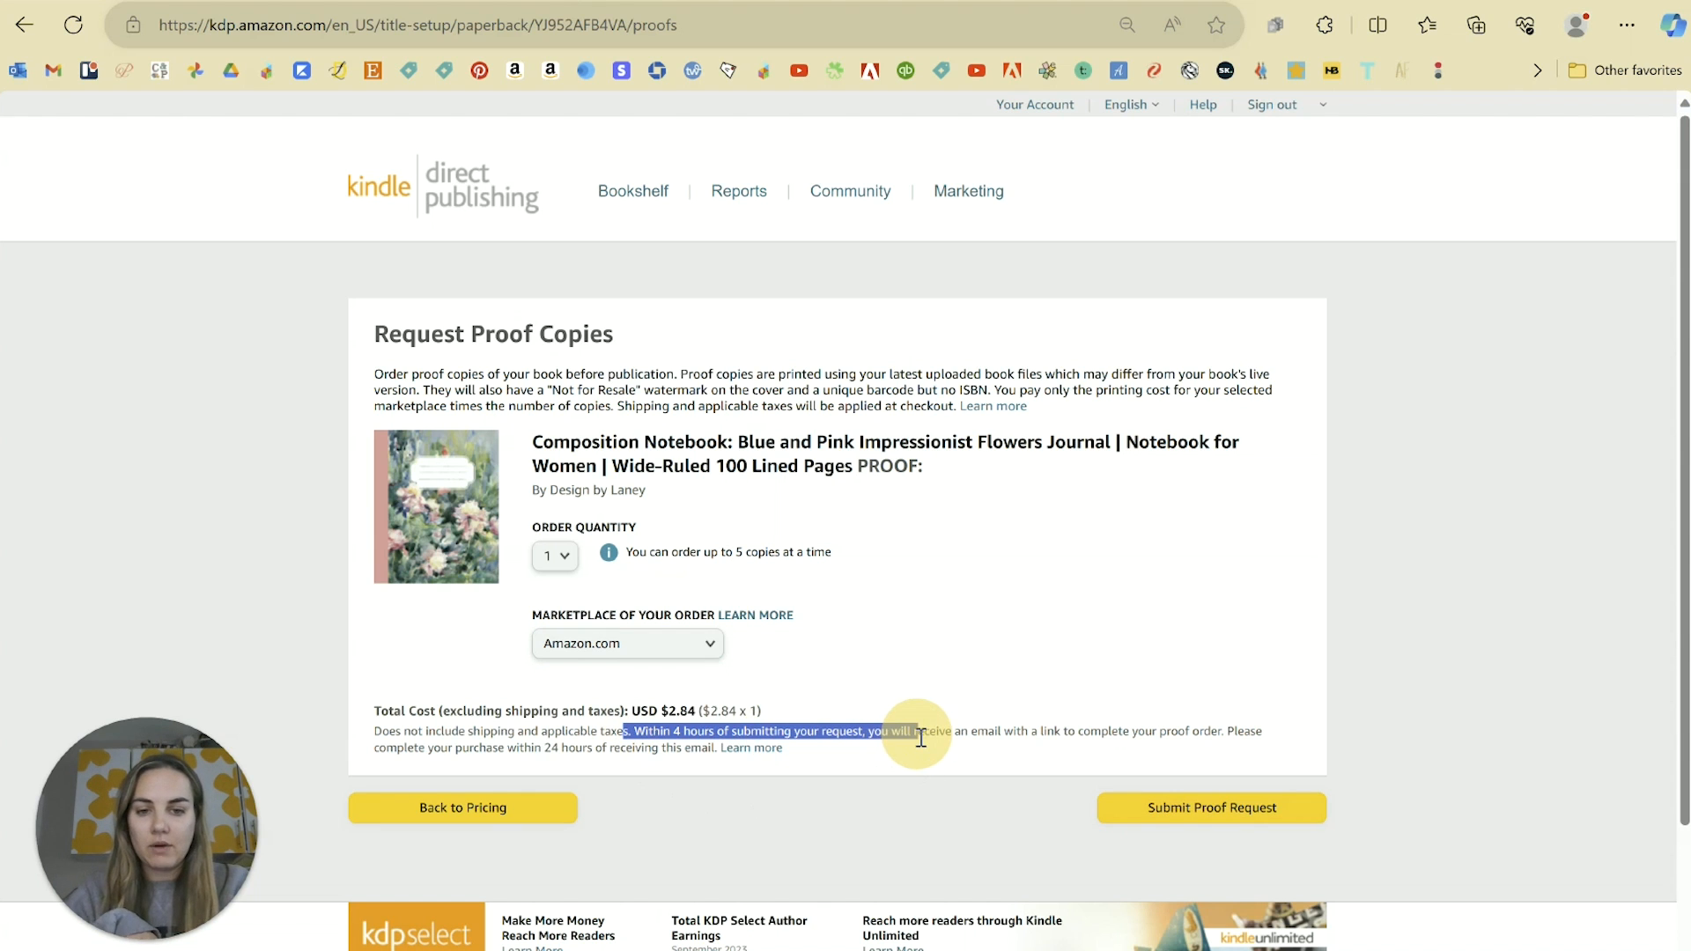
pyautogui.click(875, 769)
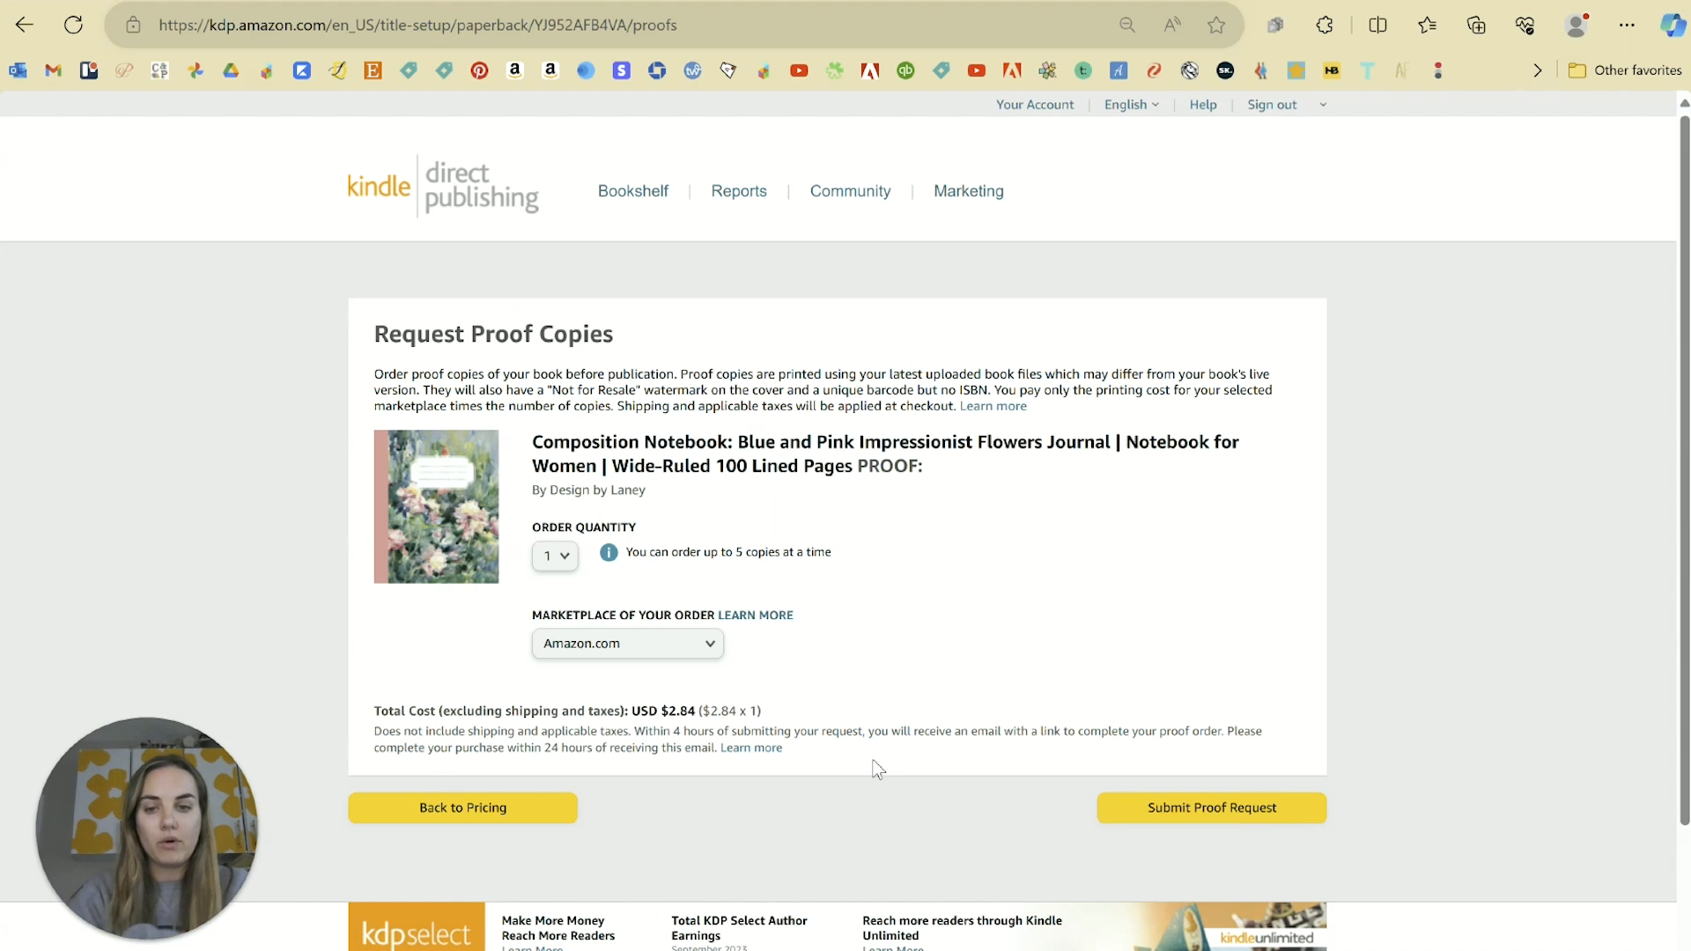
# Step: Return to pricing without submitting the proof request and save the paperback as a draft
pyautogui.click(483, 814)
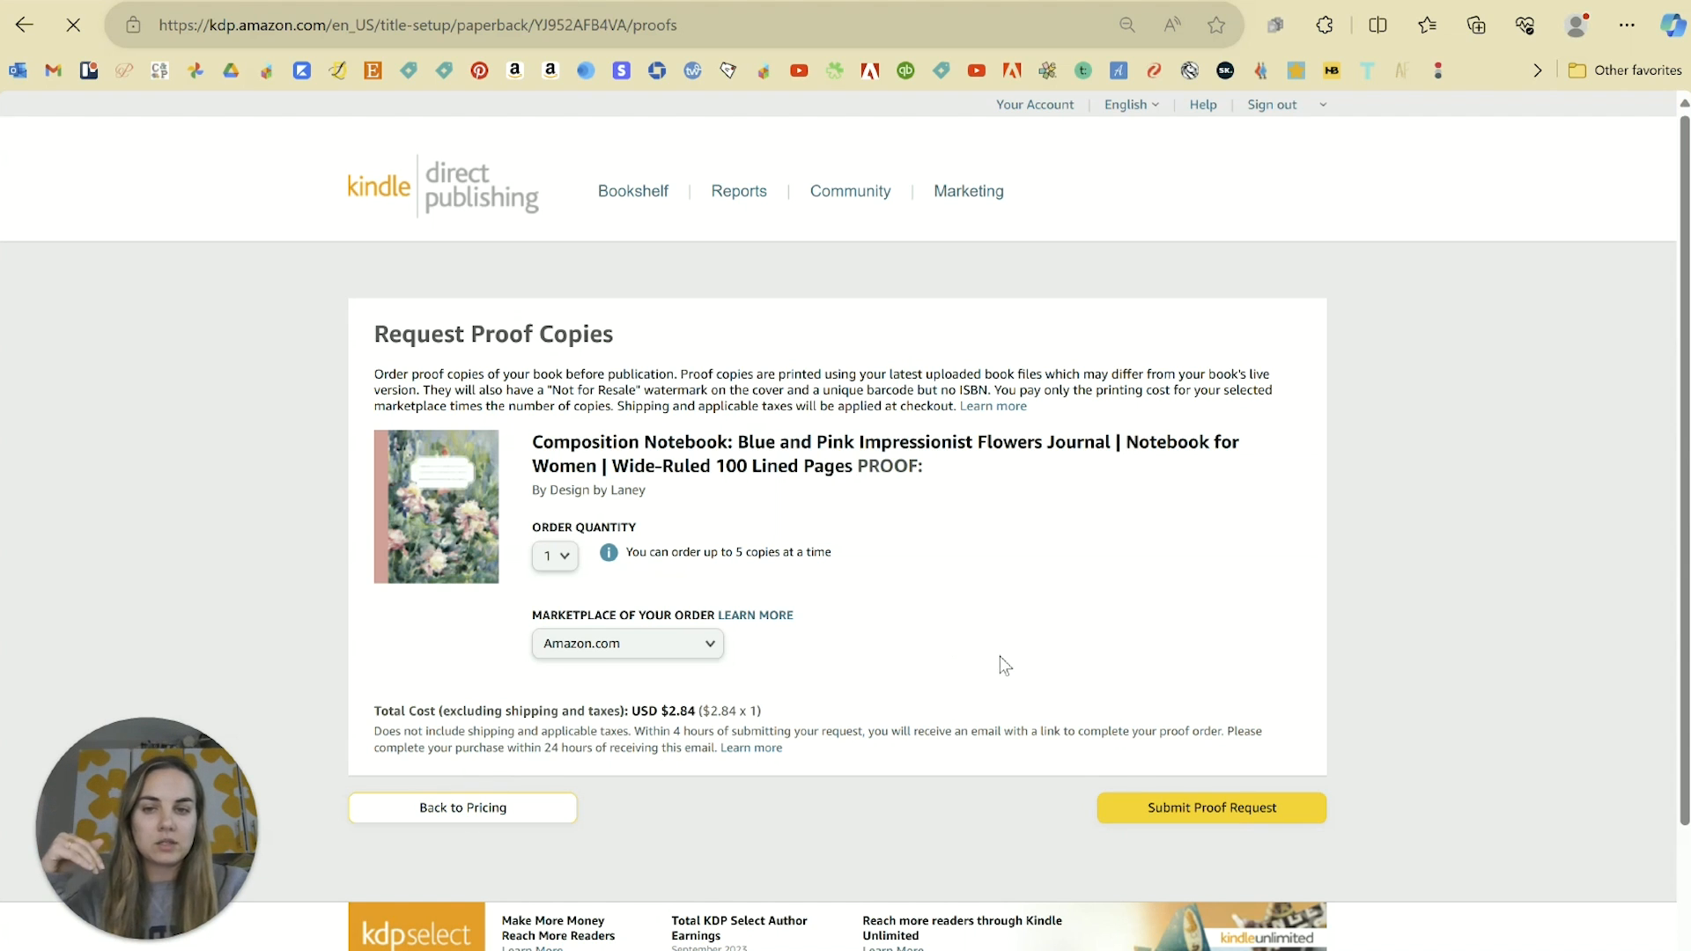
pyautogui.scroll(-20, 1001, 660)
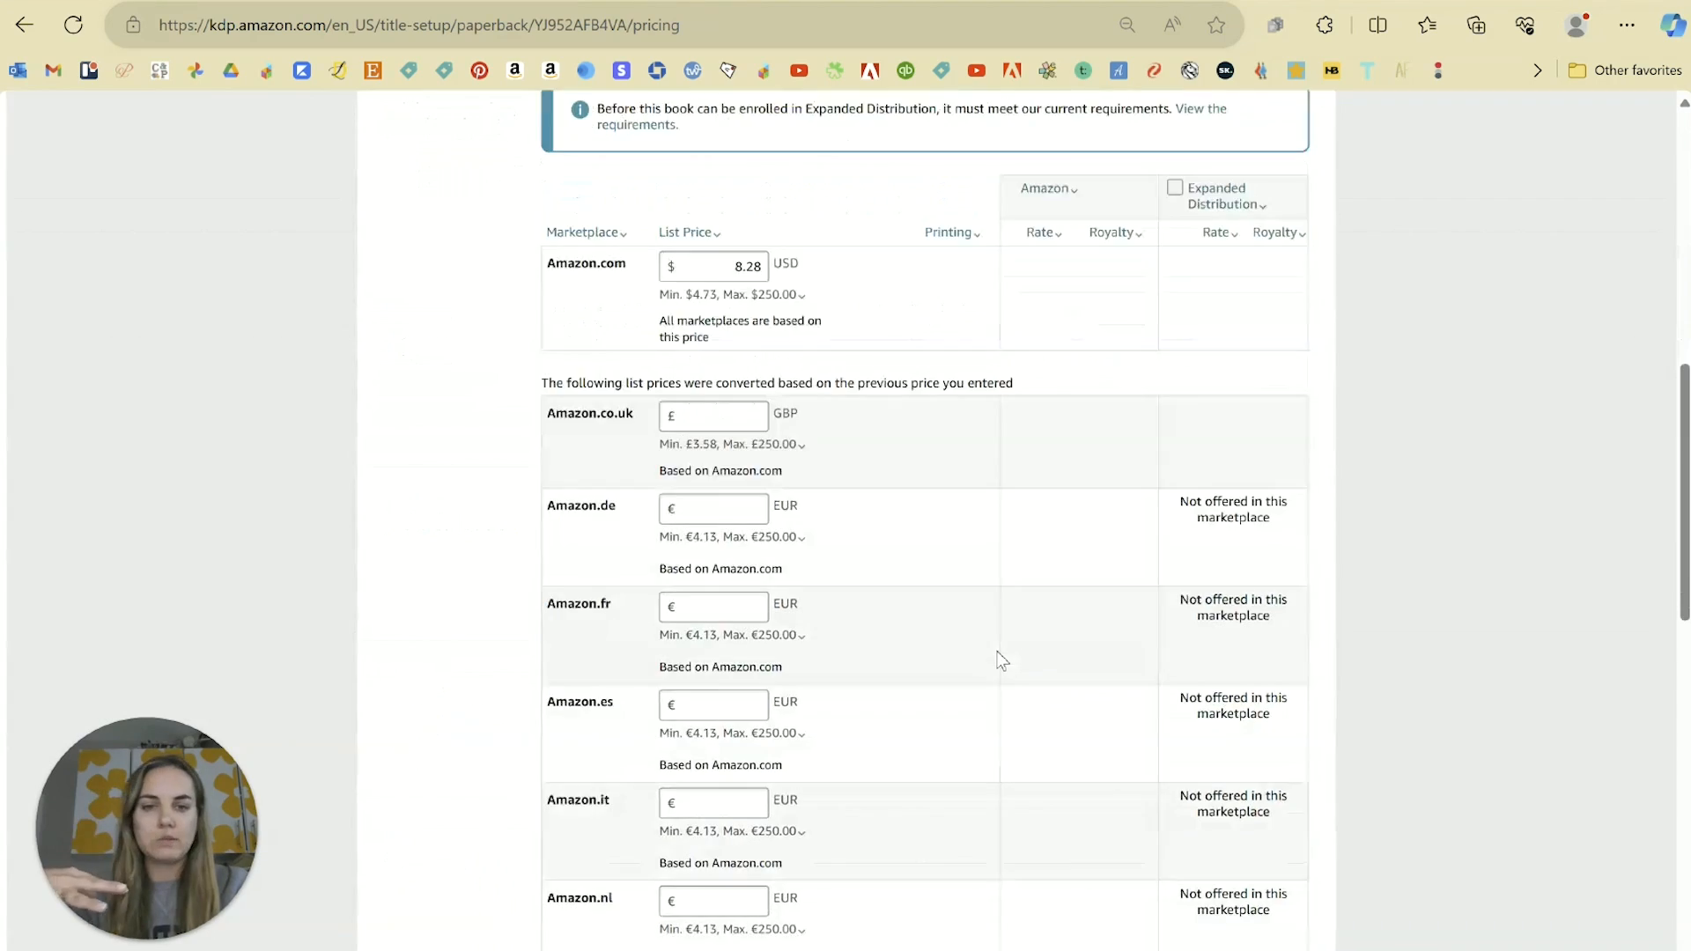
pyautogui.scroll(15, 1001, 660)
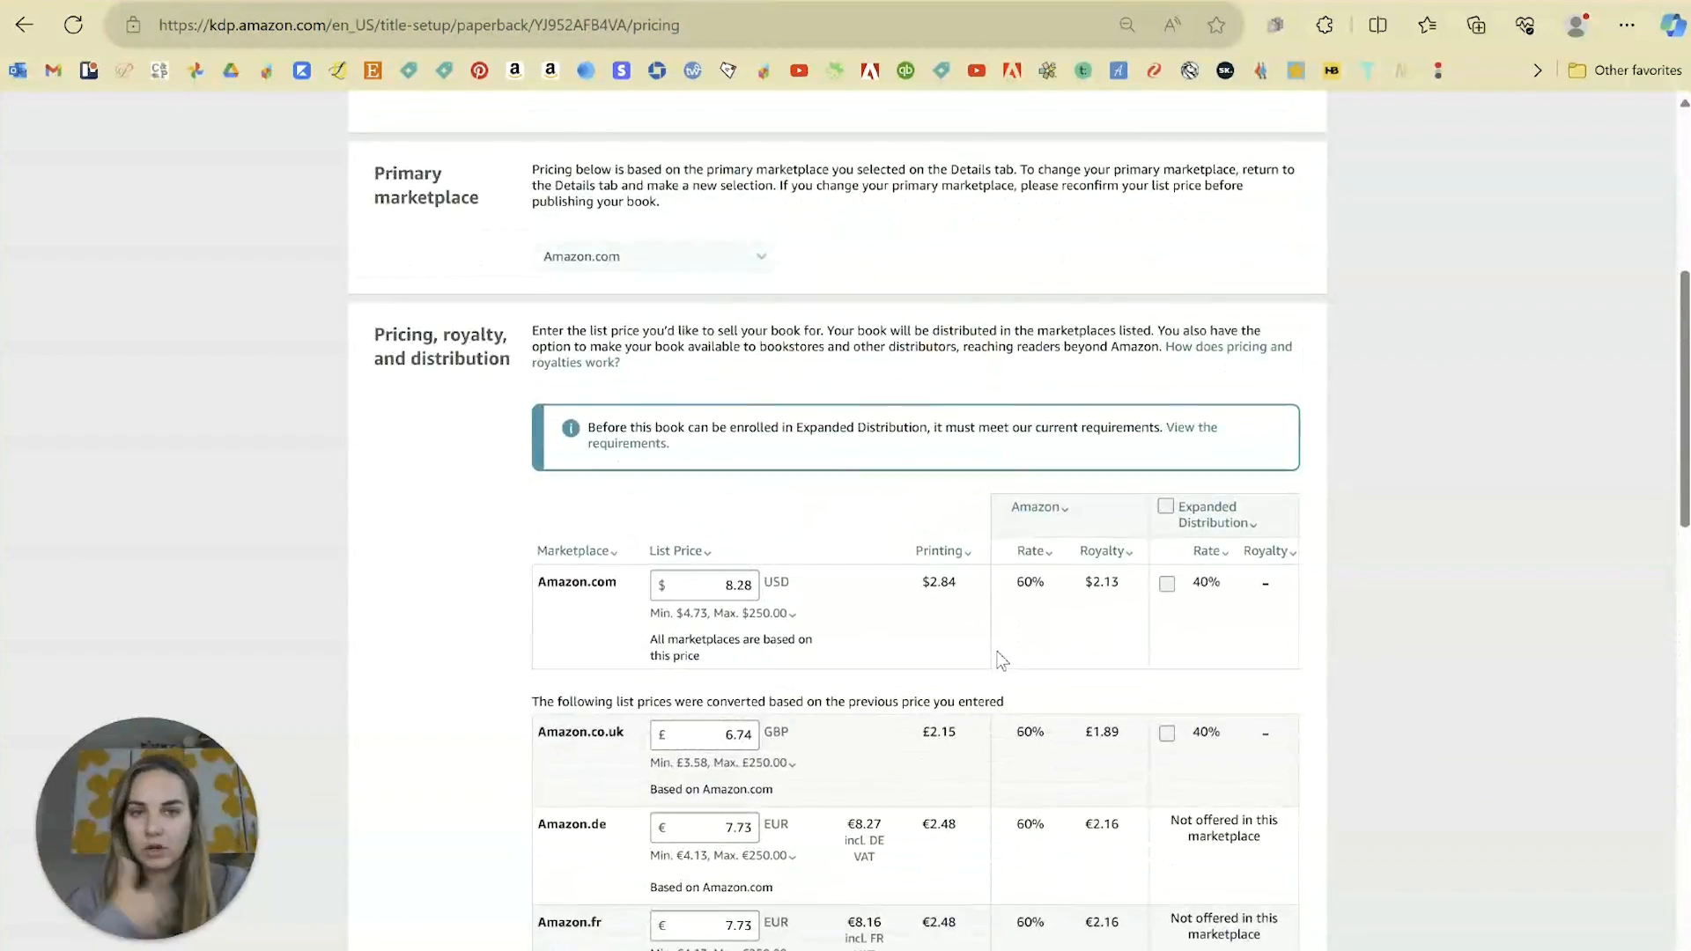
pyautogui.scroll(-10, 1002, 660)
pyautogui.scroll(-4, 1001, 660)
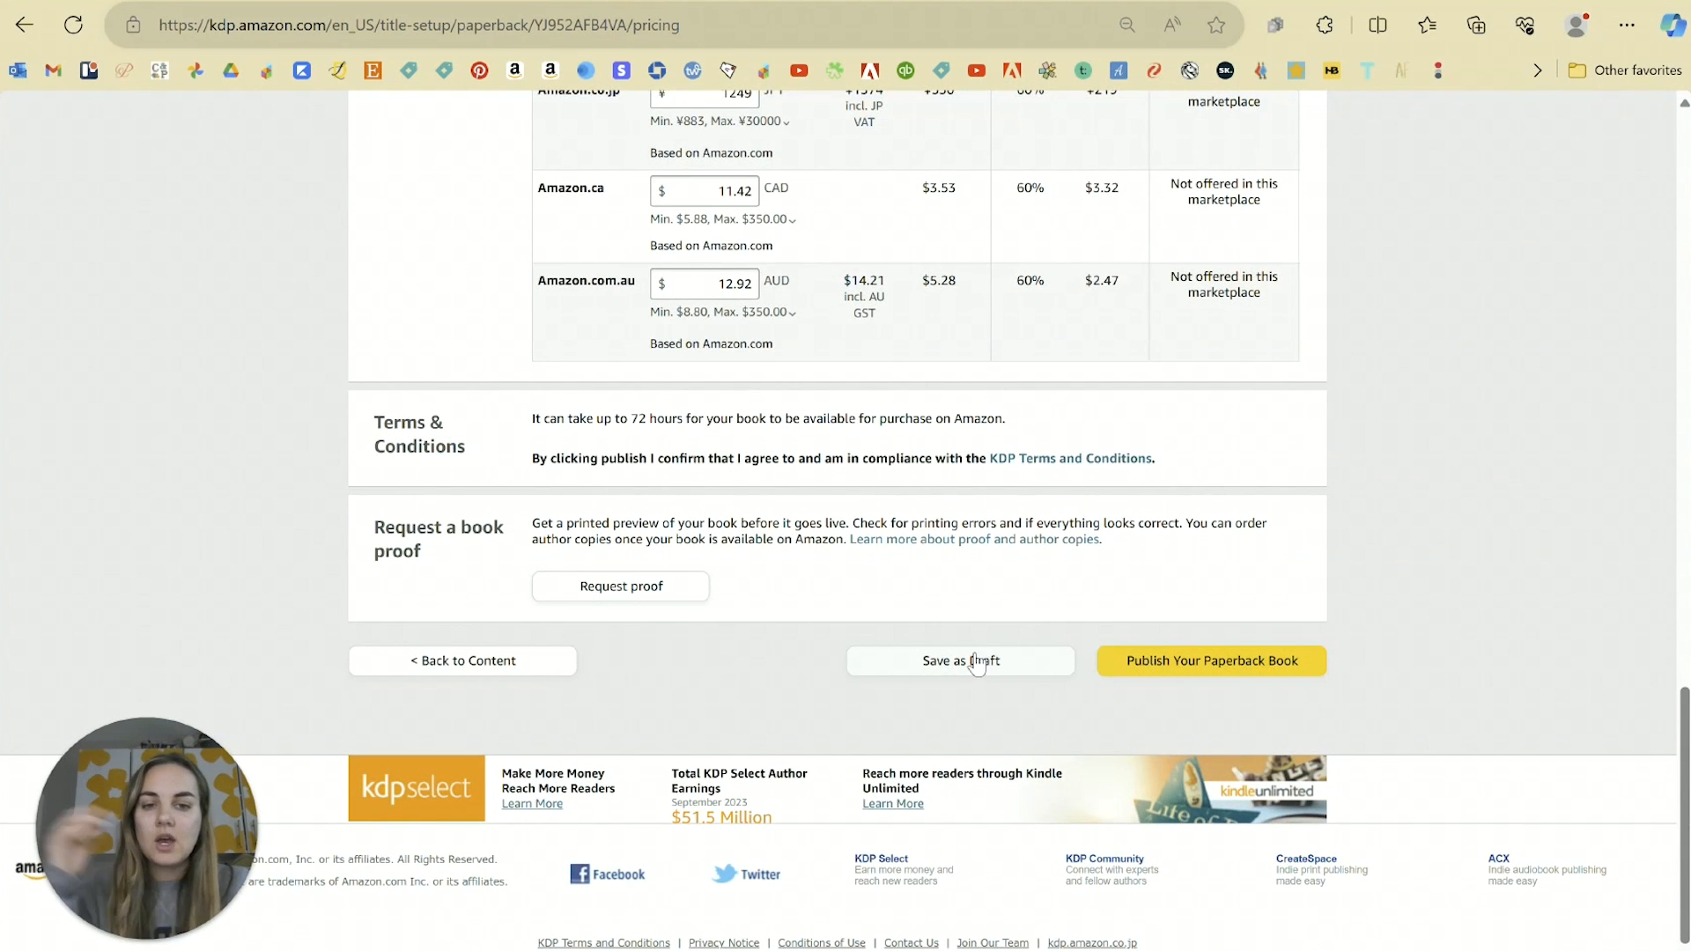
pyautogui.click(974, 659)
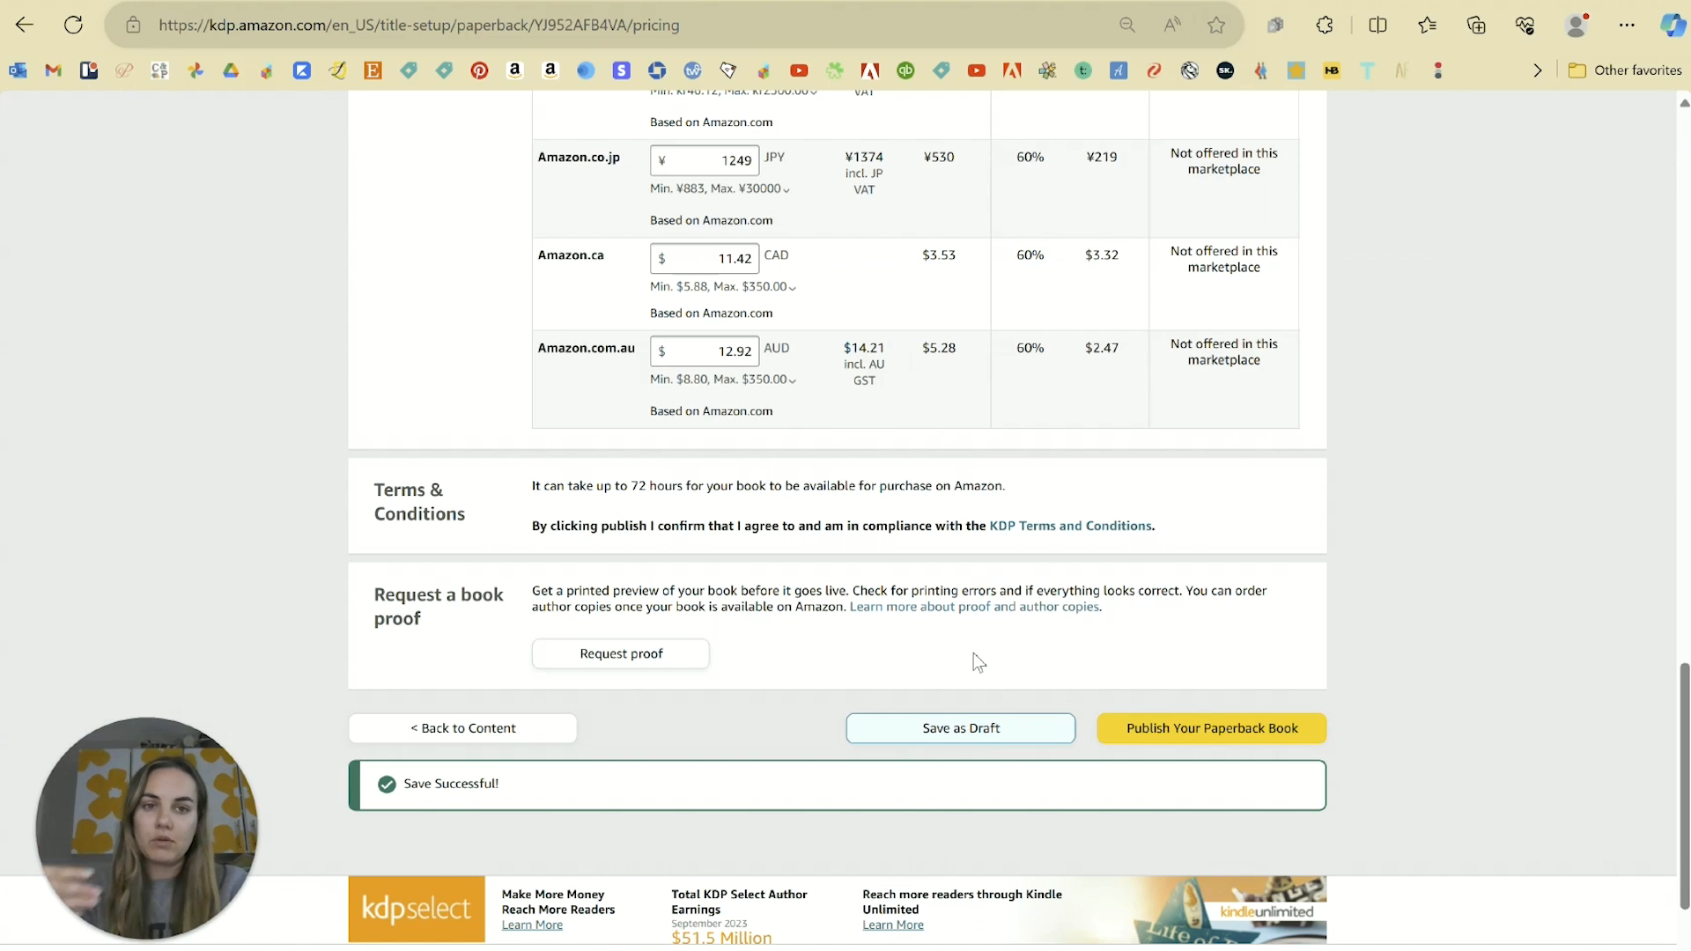
# Step: Open the Bookshelf and check the composition notebook's draft listing
pyautogui.scroll(15, 974, 652)
pyautogui.scroll(5, 976, 655)
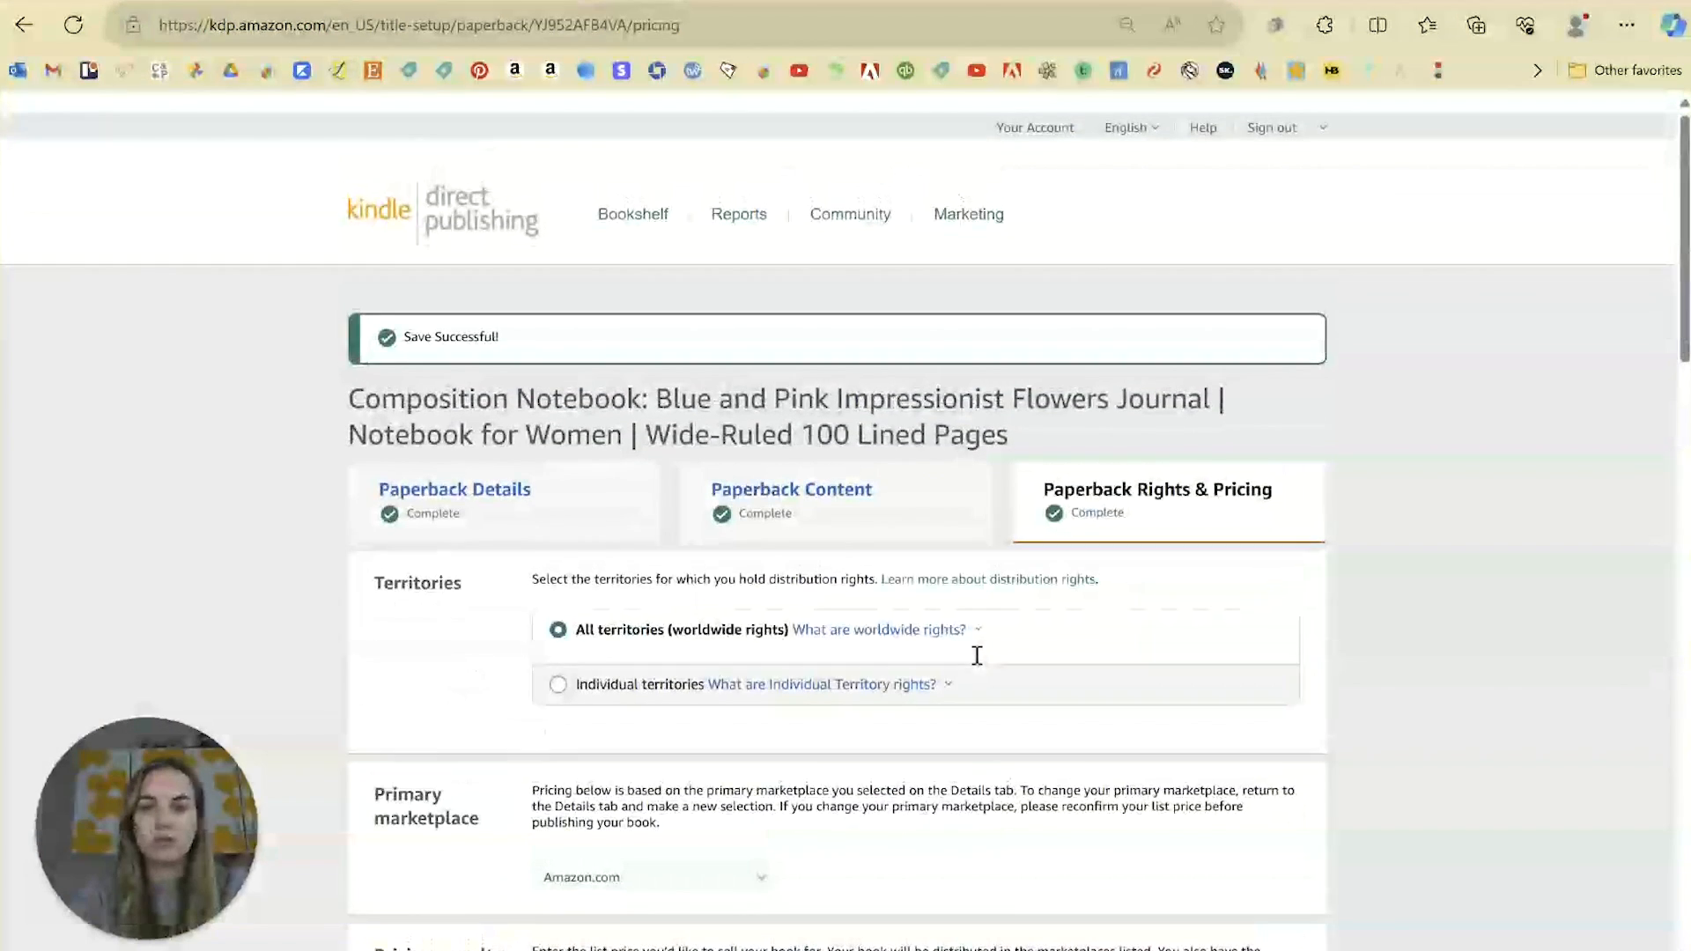
pyautogui.click(627, 188)
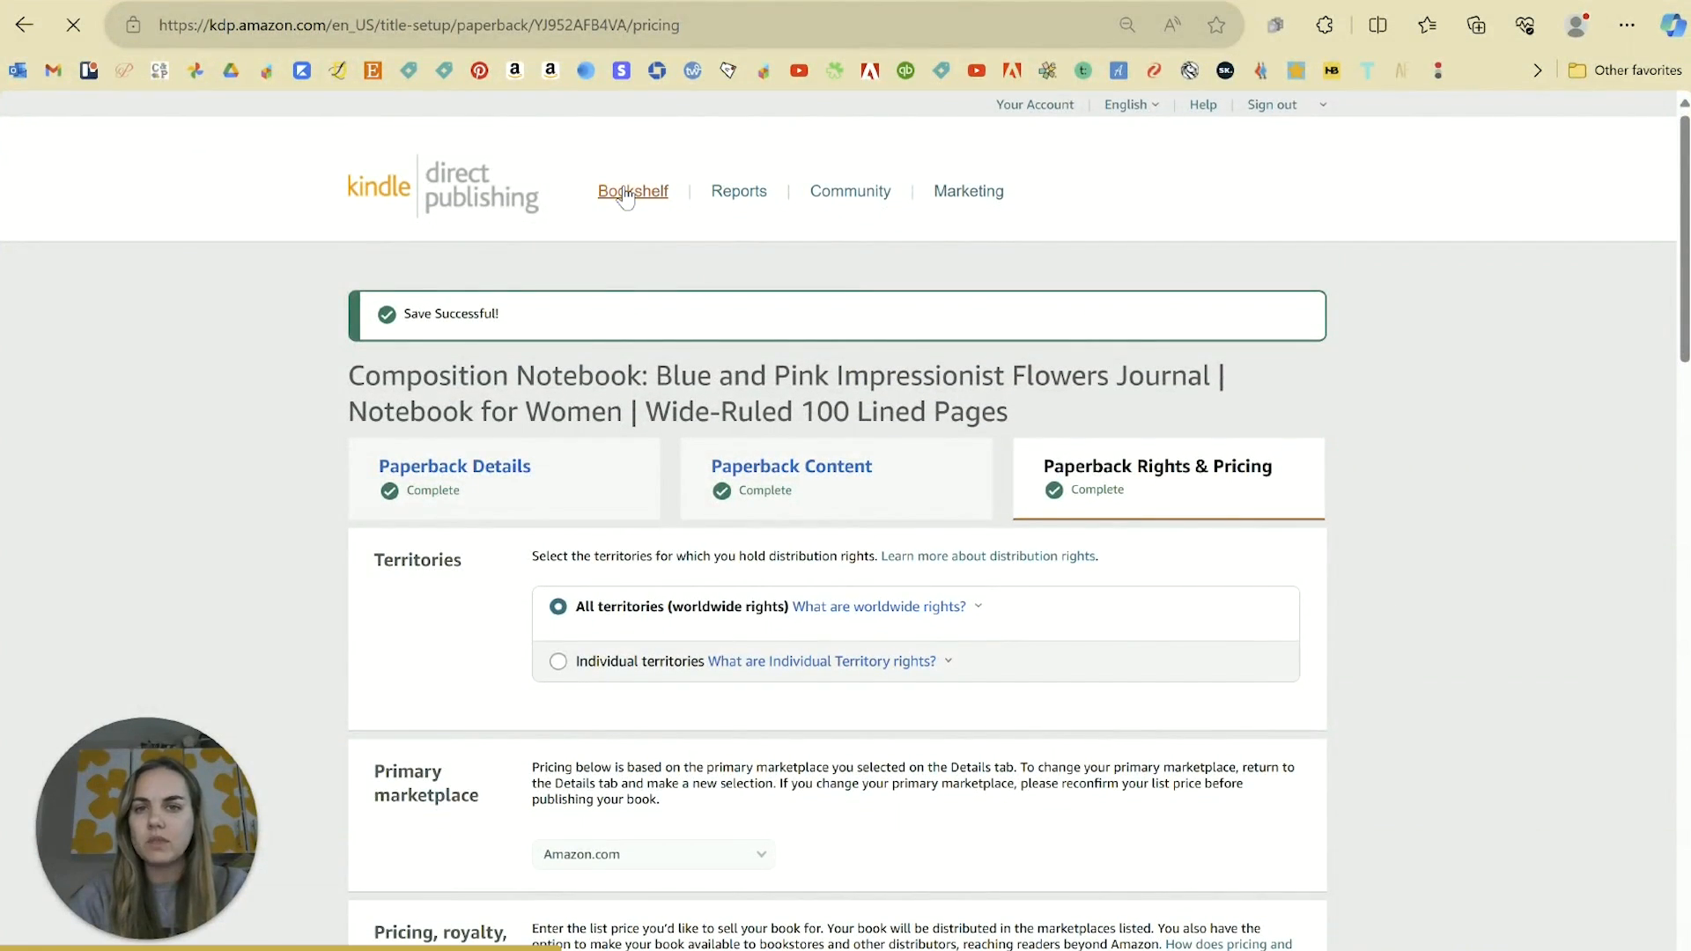
pyautogui.scroll(-8, 333, 351)
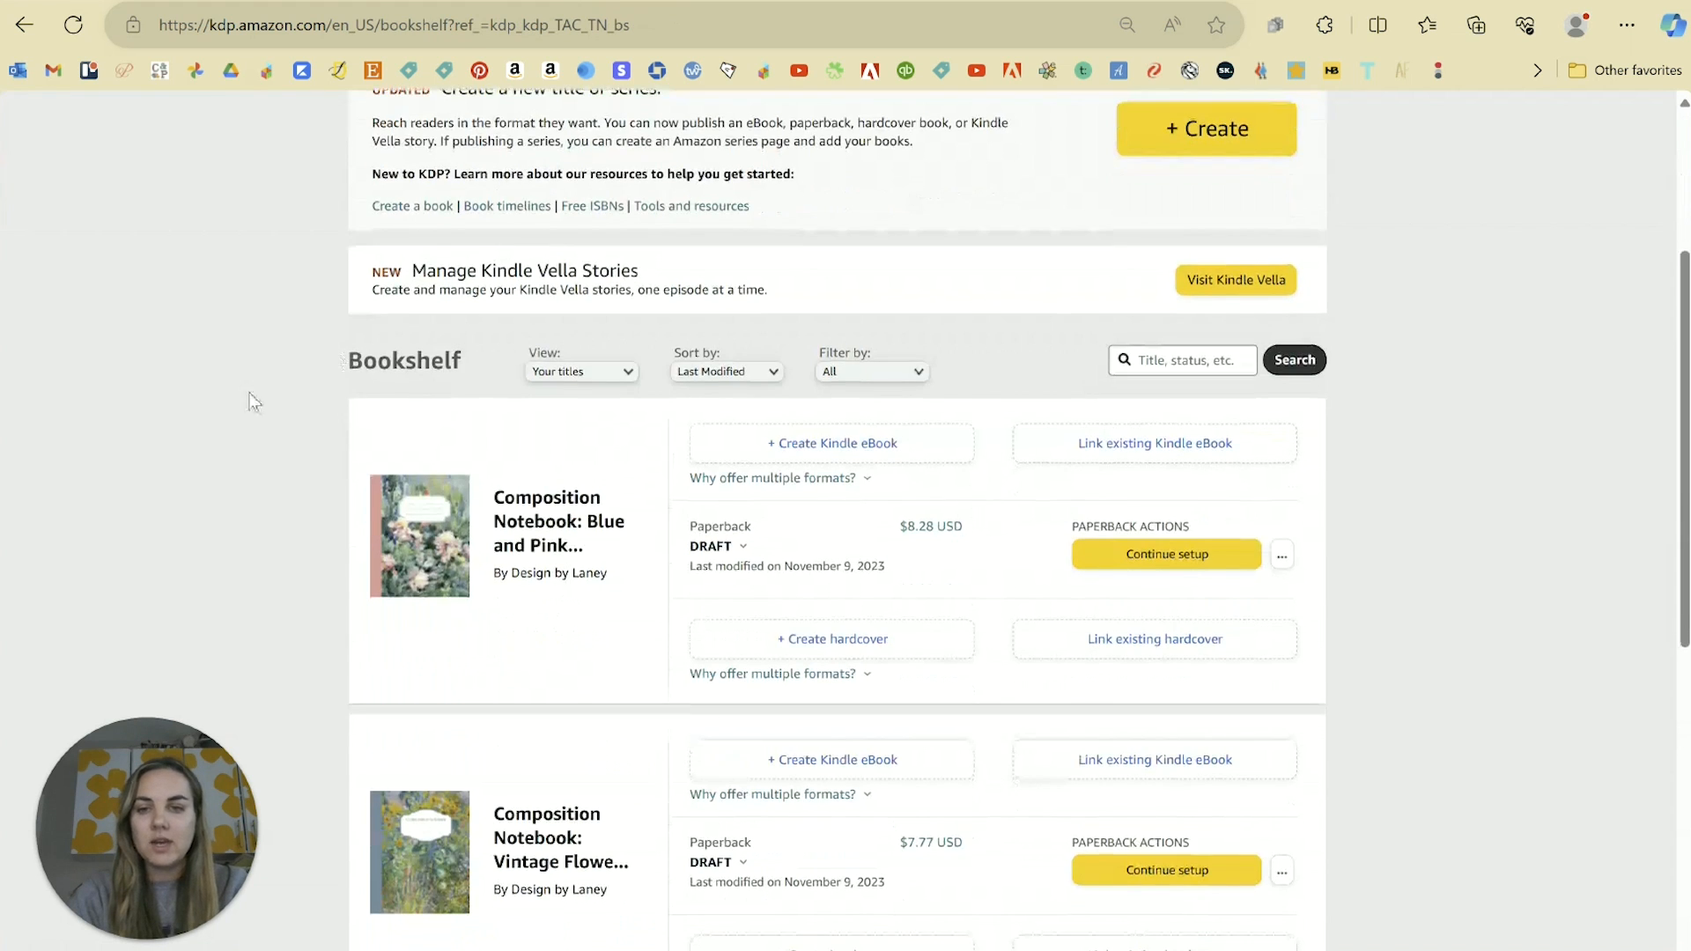
pyautogui.scroll(1, 229, 423)
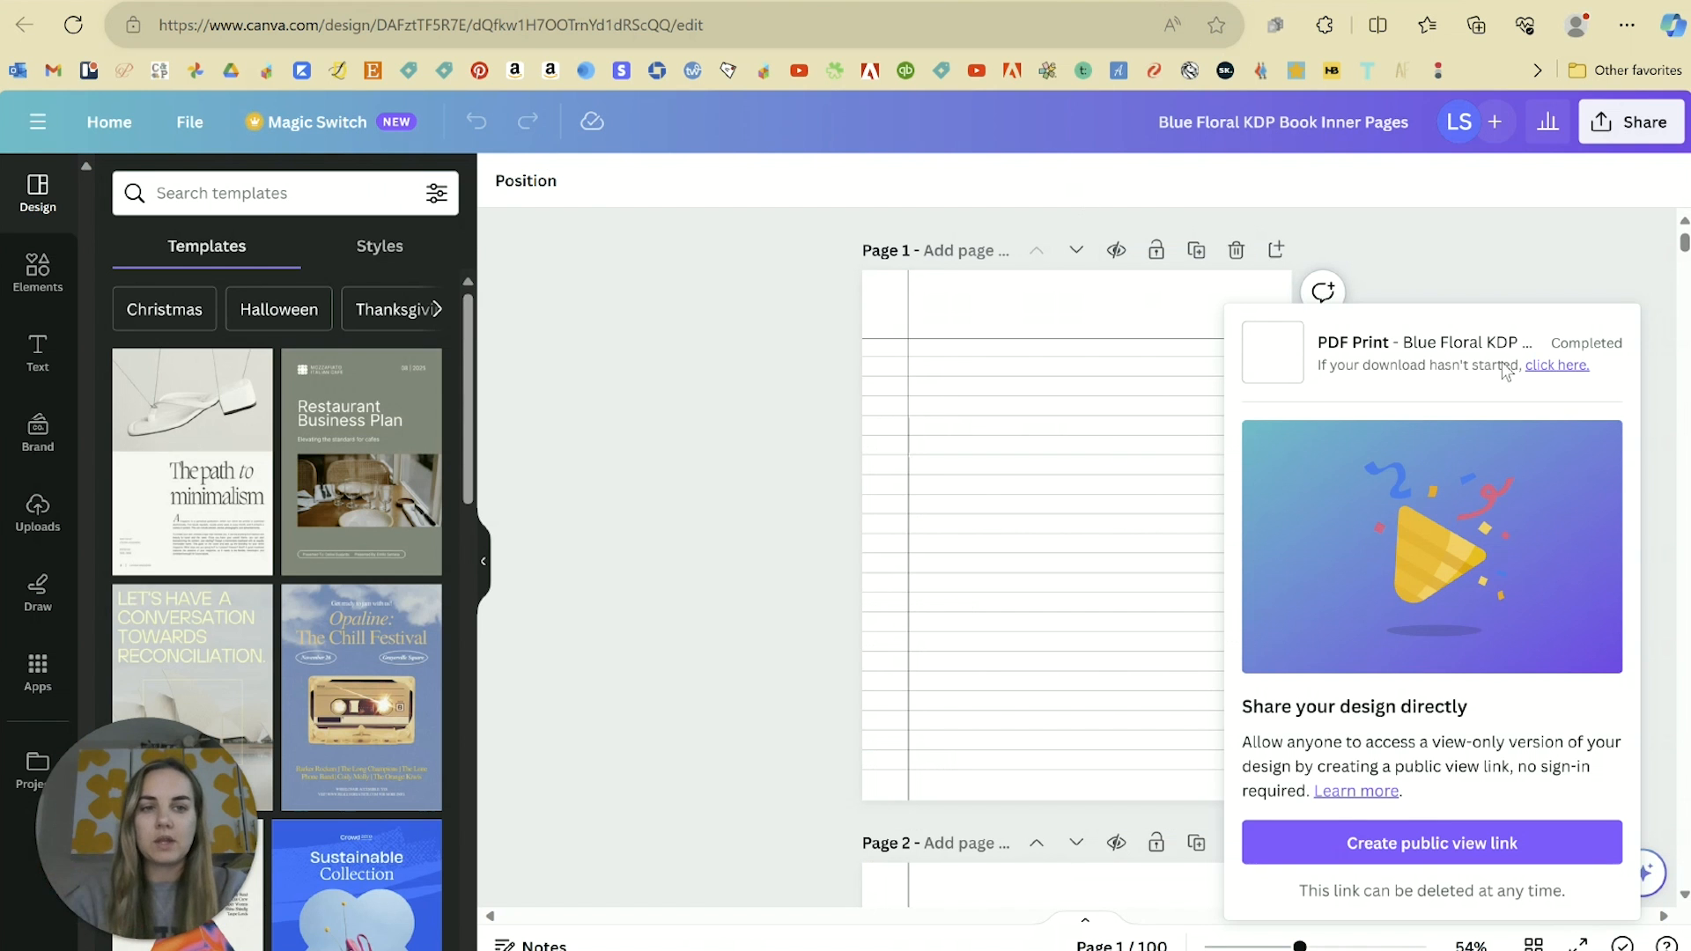
# Step: In Canva's interior pages design, dismiss the completed download notice and search the templates for "calendar"
pyautogui.click(1650, 292)
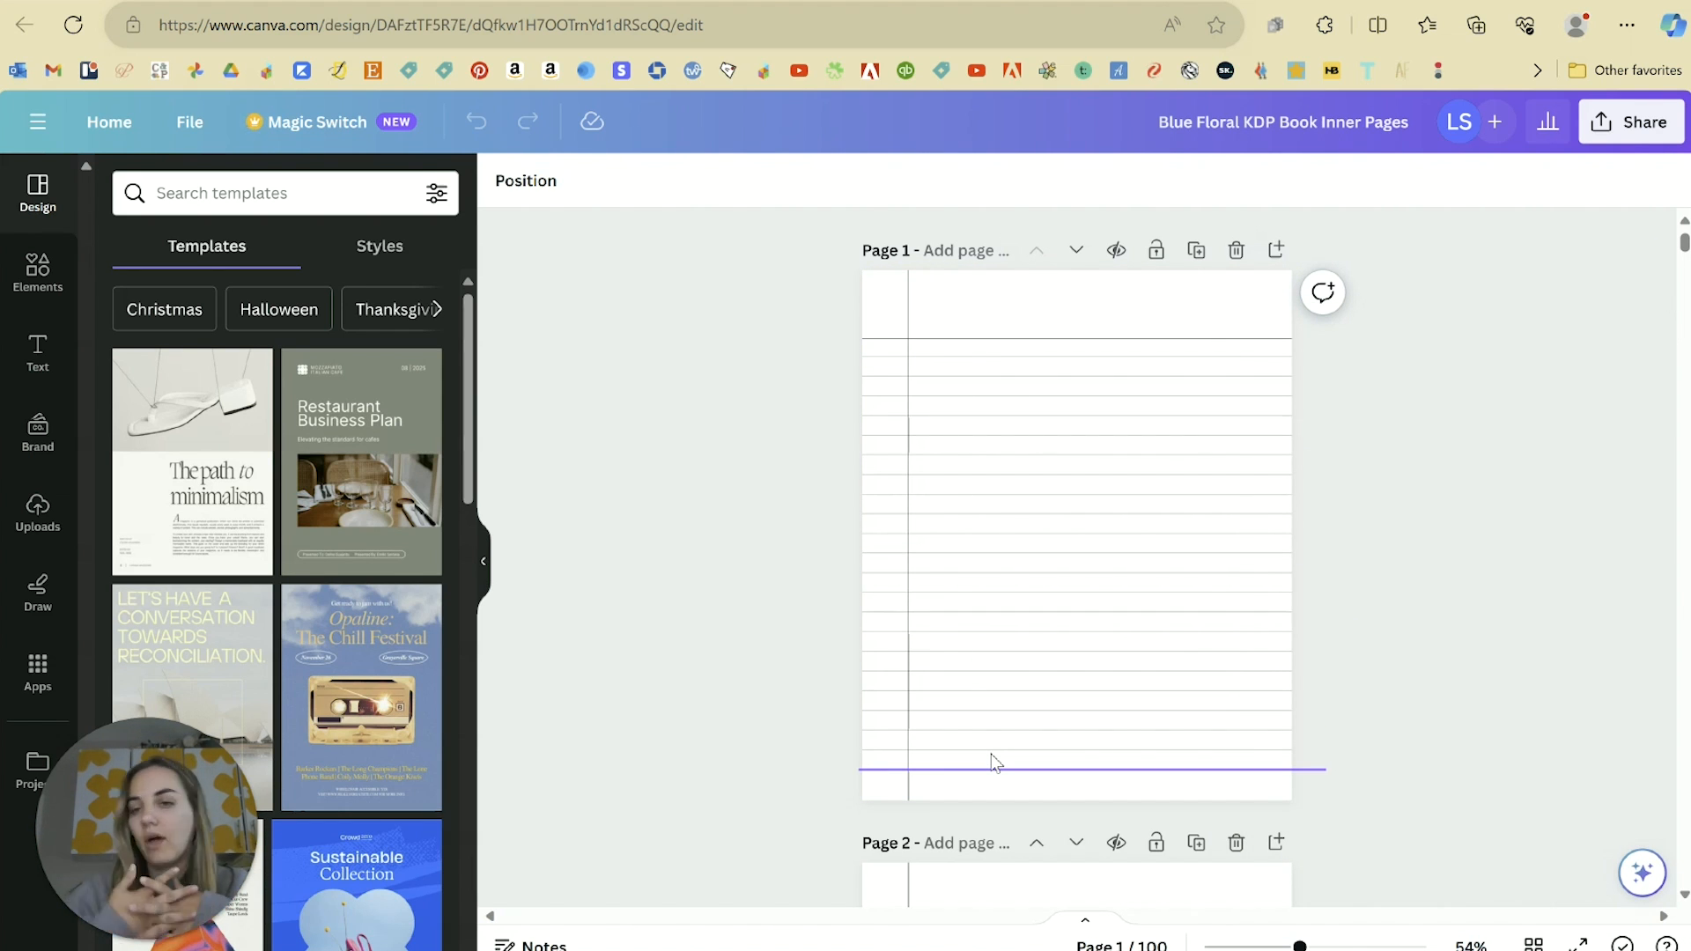
pyautogui.click(227, 182)
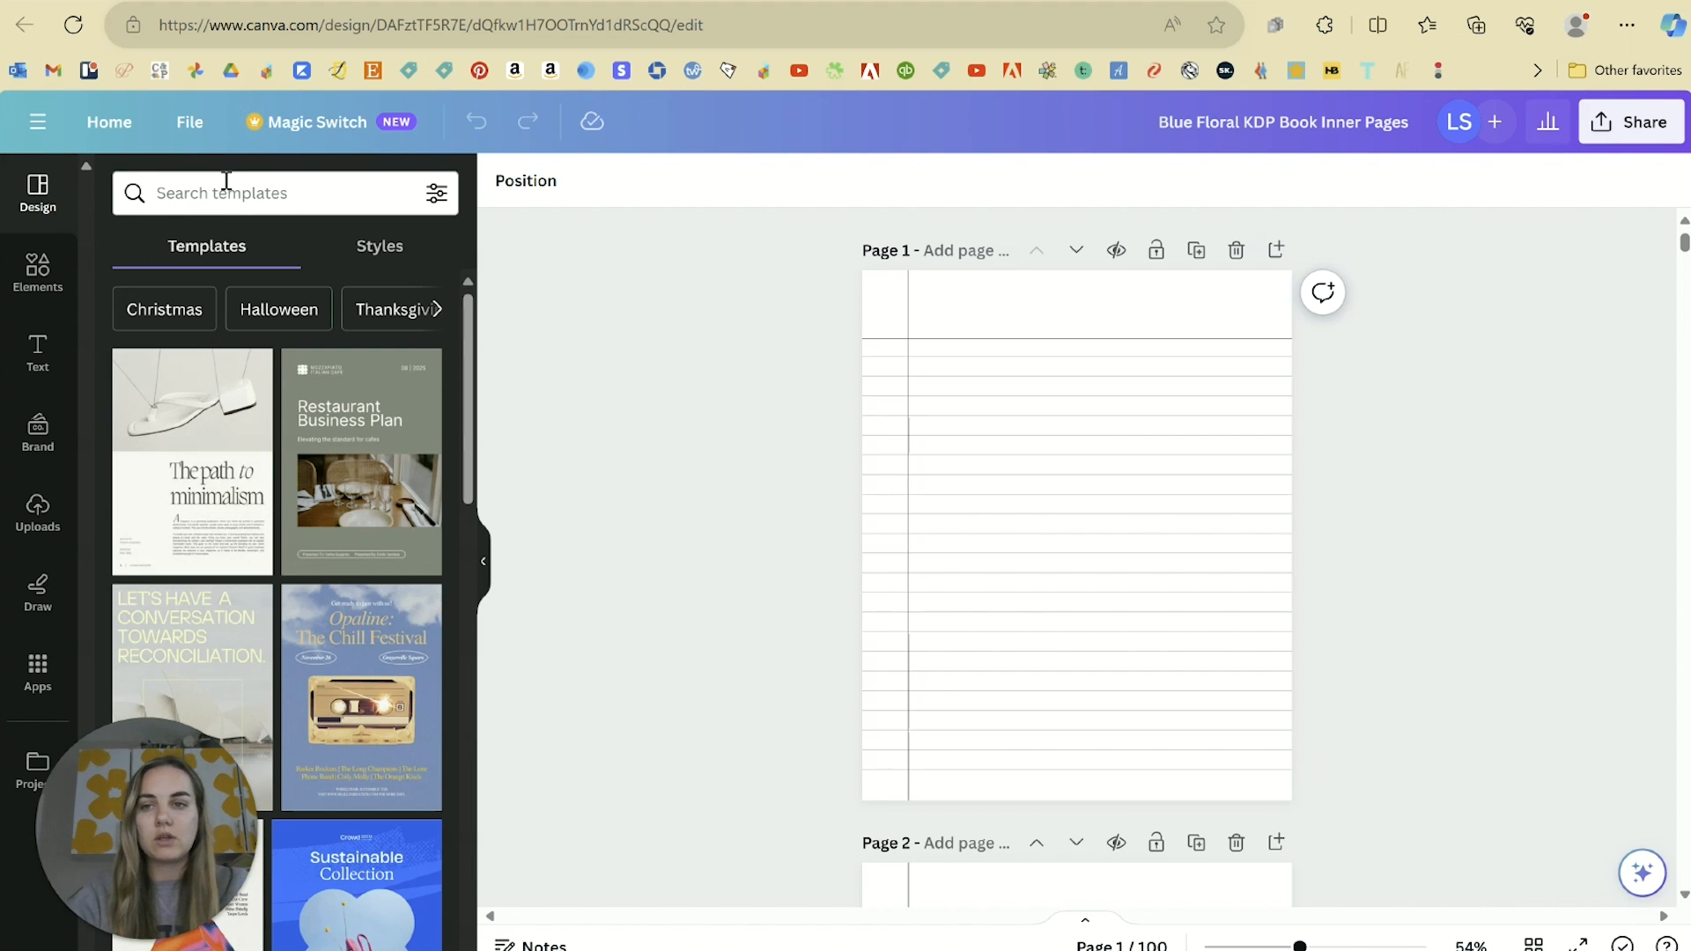
pyautogui.write('calendar')
pyautogui.press('Return')
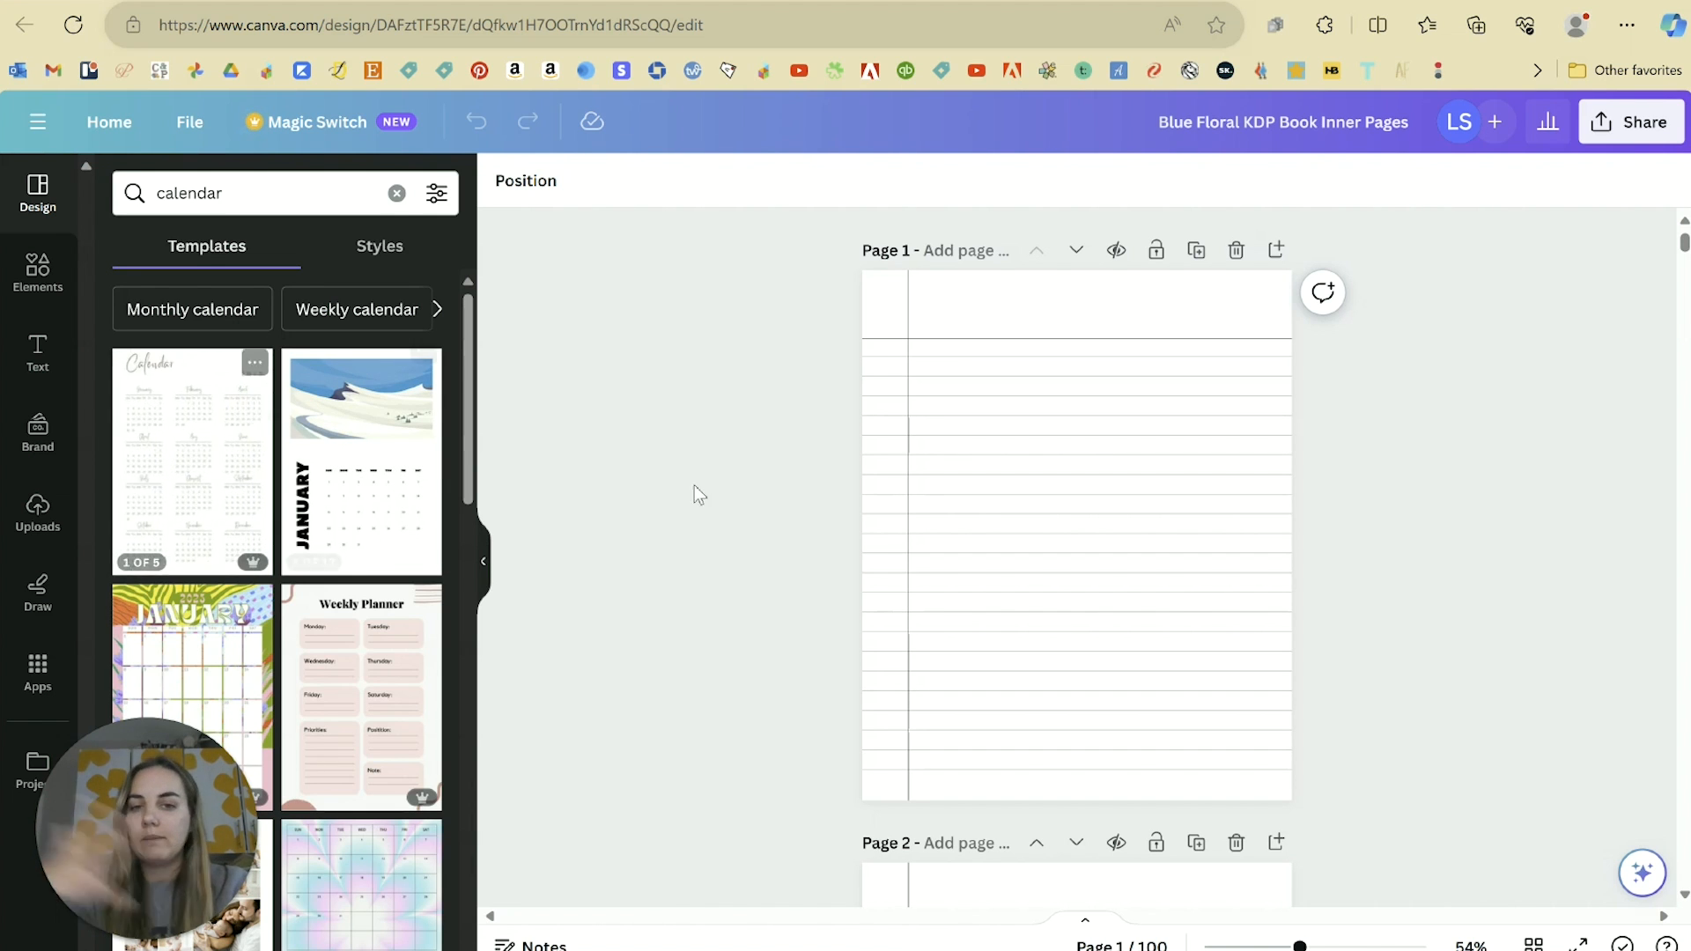
# Step: Search the templates for "planner pages" to find other interior layouts
pyautogui.moveTo(476, 410); pyautogui.dragTo(299, 234)
pyautogui.click(287, 200)
pyautogui.doubleClick(287, 200)
pyautogui.write('plan')
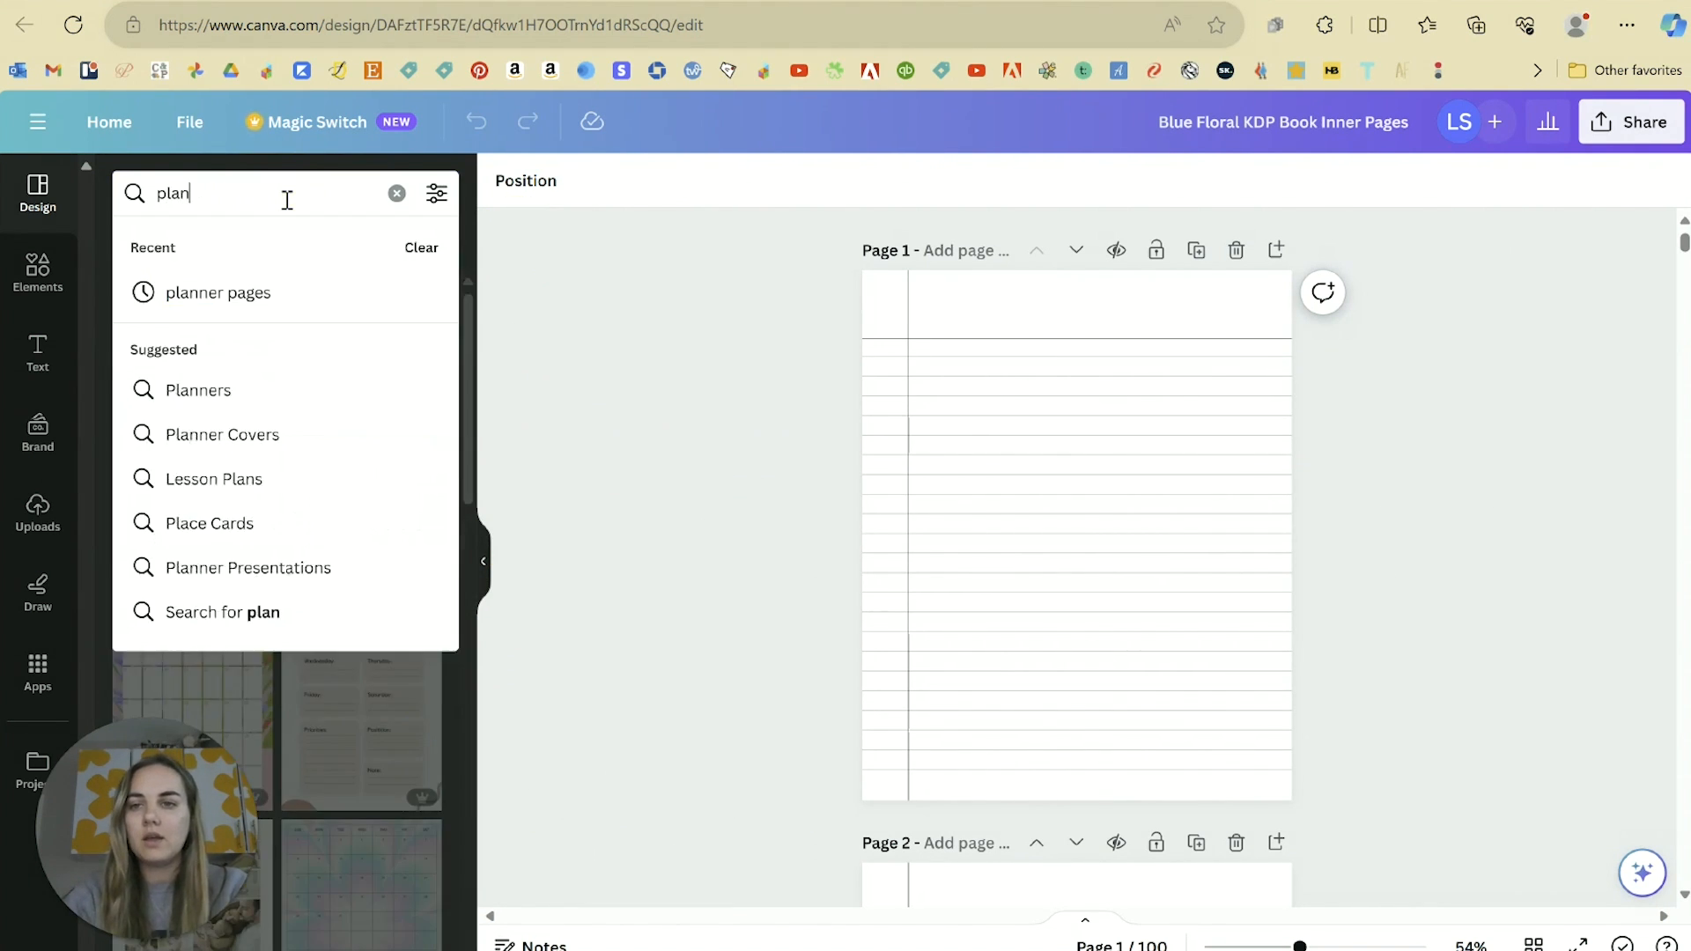
pyautogui.write('ner pages')
pyautogui.press('Return')
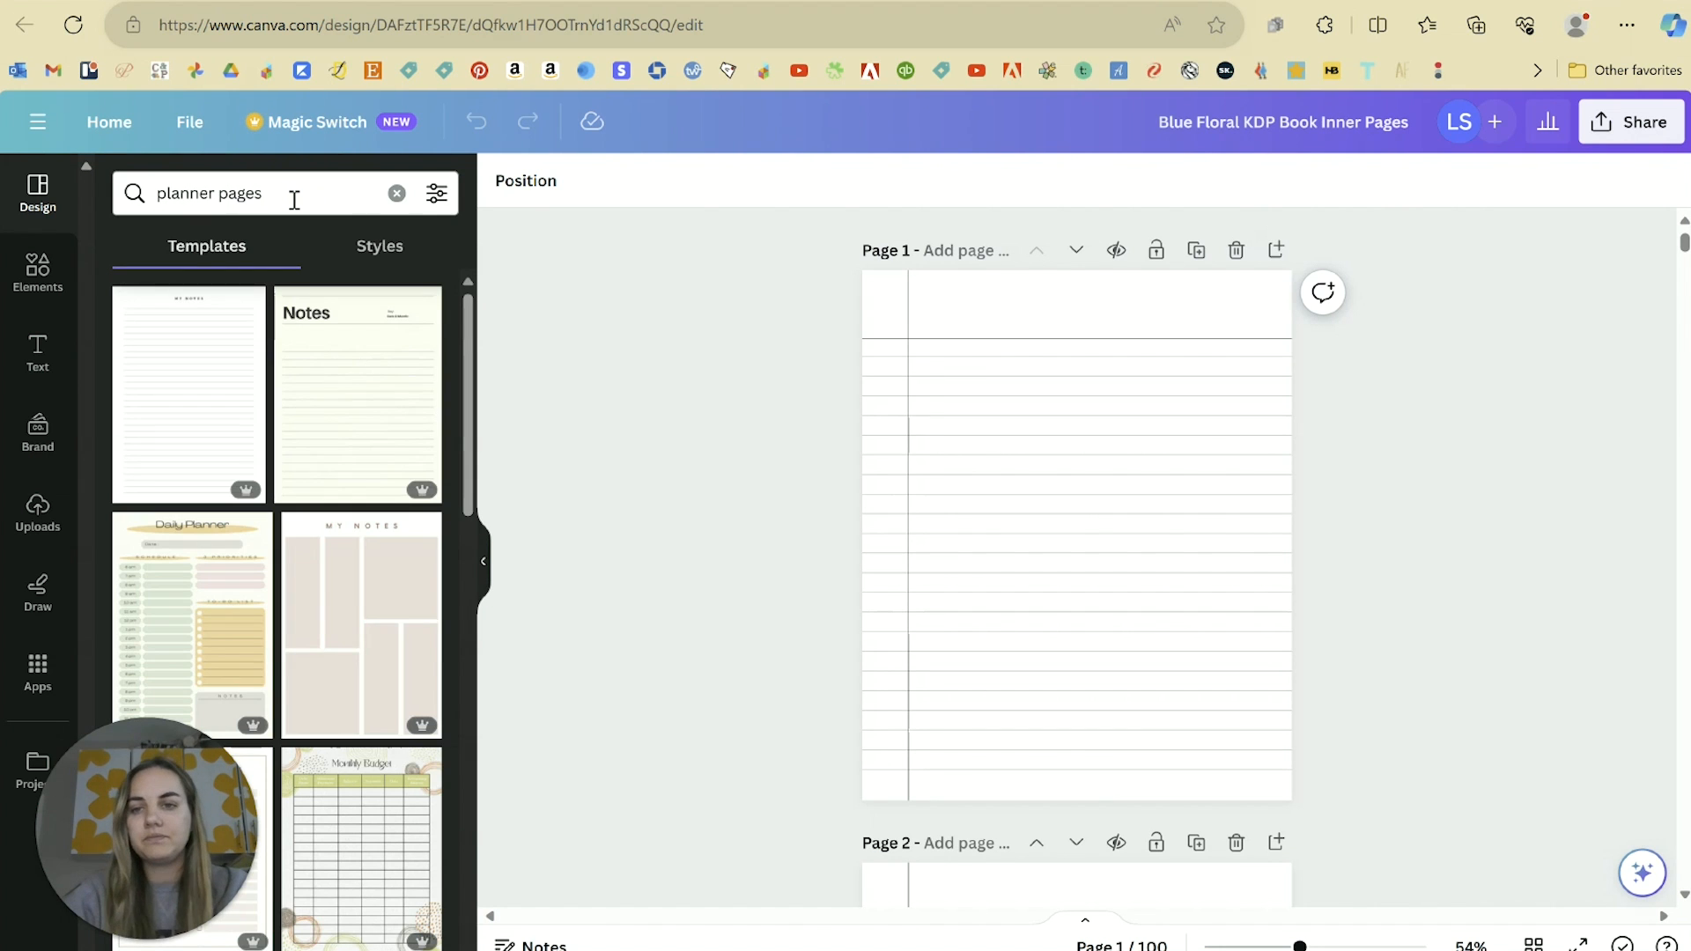
# Step: Browse the planner page template results and look over the lined interior pages
pyautogui.moveTo(470, 335); pyautogui.dragTo(515, 189)
pyautogui.click(691, 419)
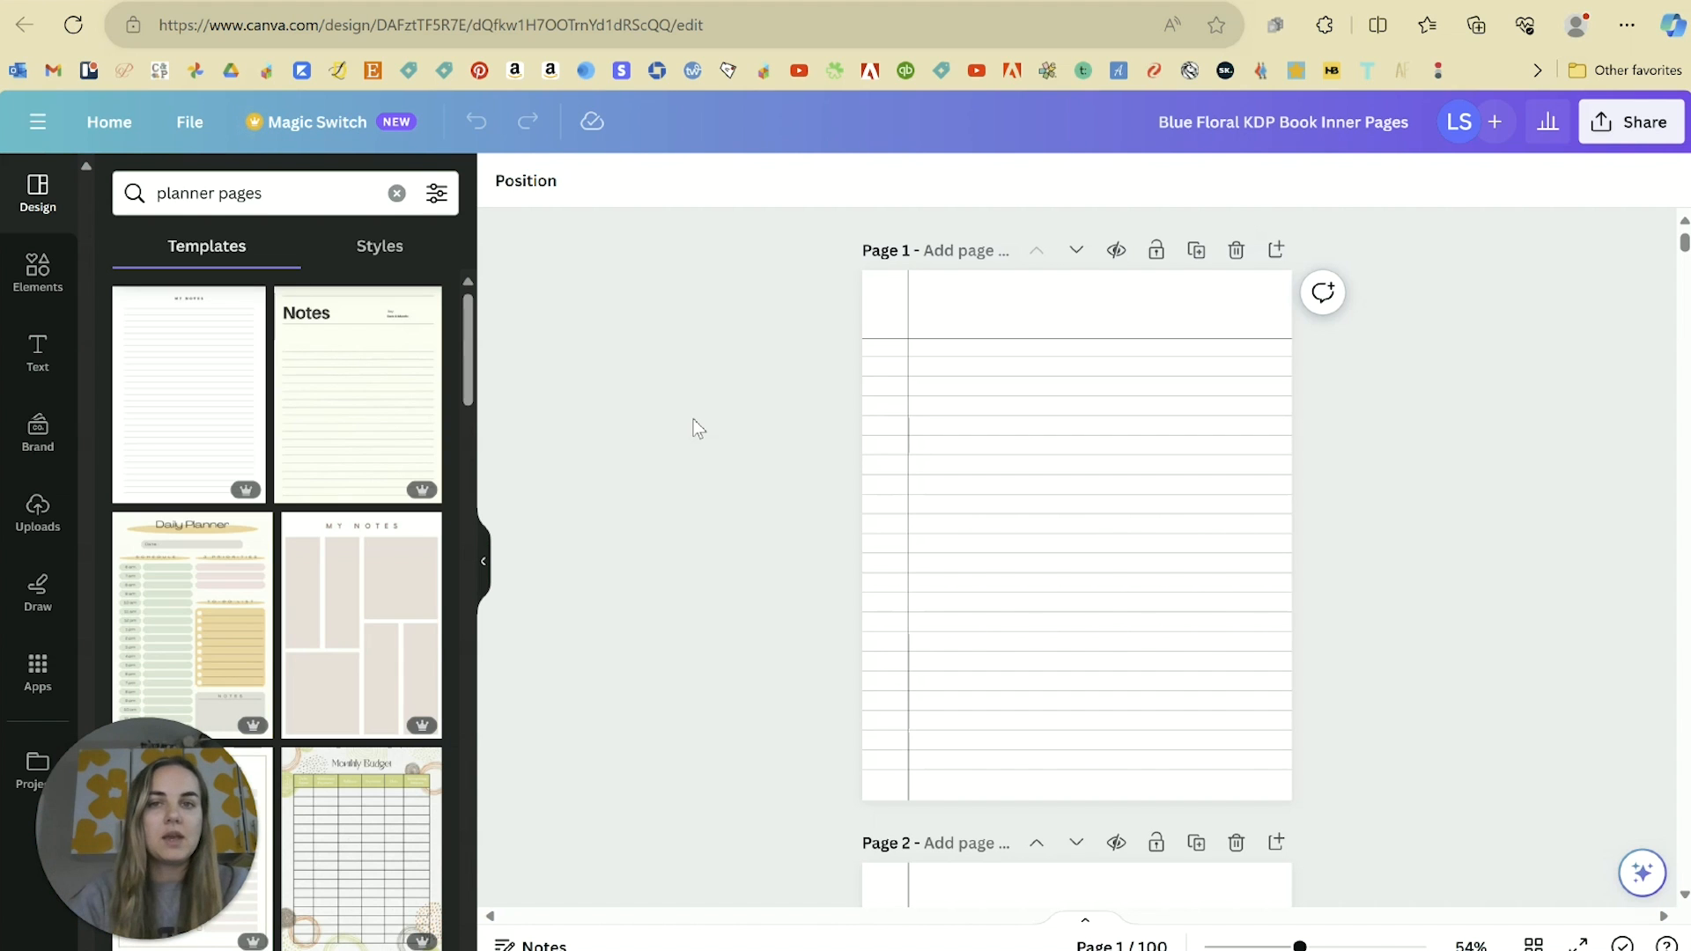
pyautogui.scroll(-3, 681, 348)
pyautogui.scroll(3, 681, 349)
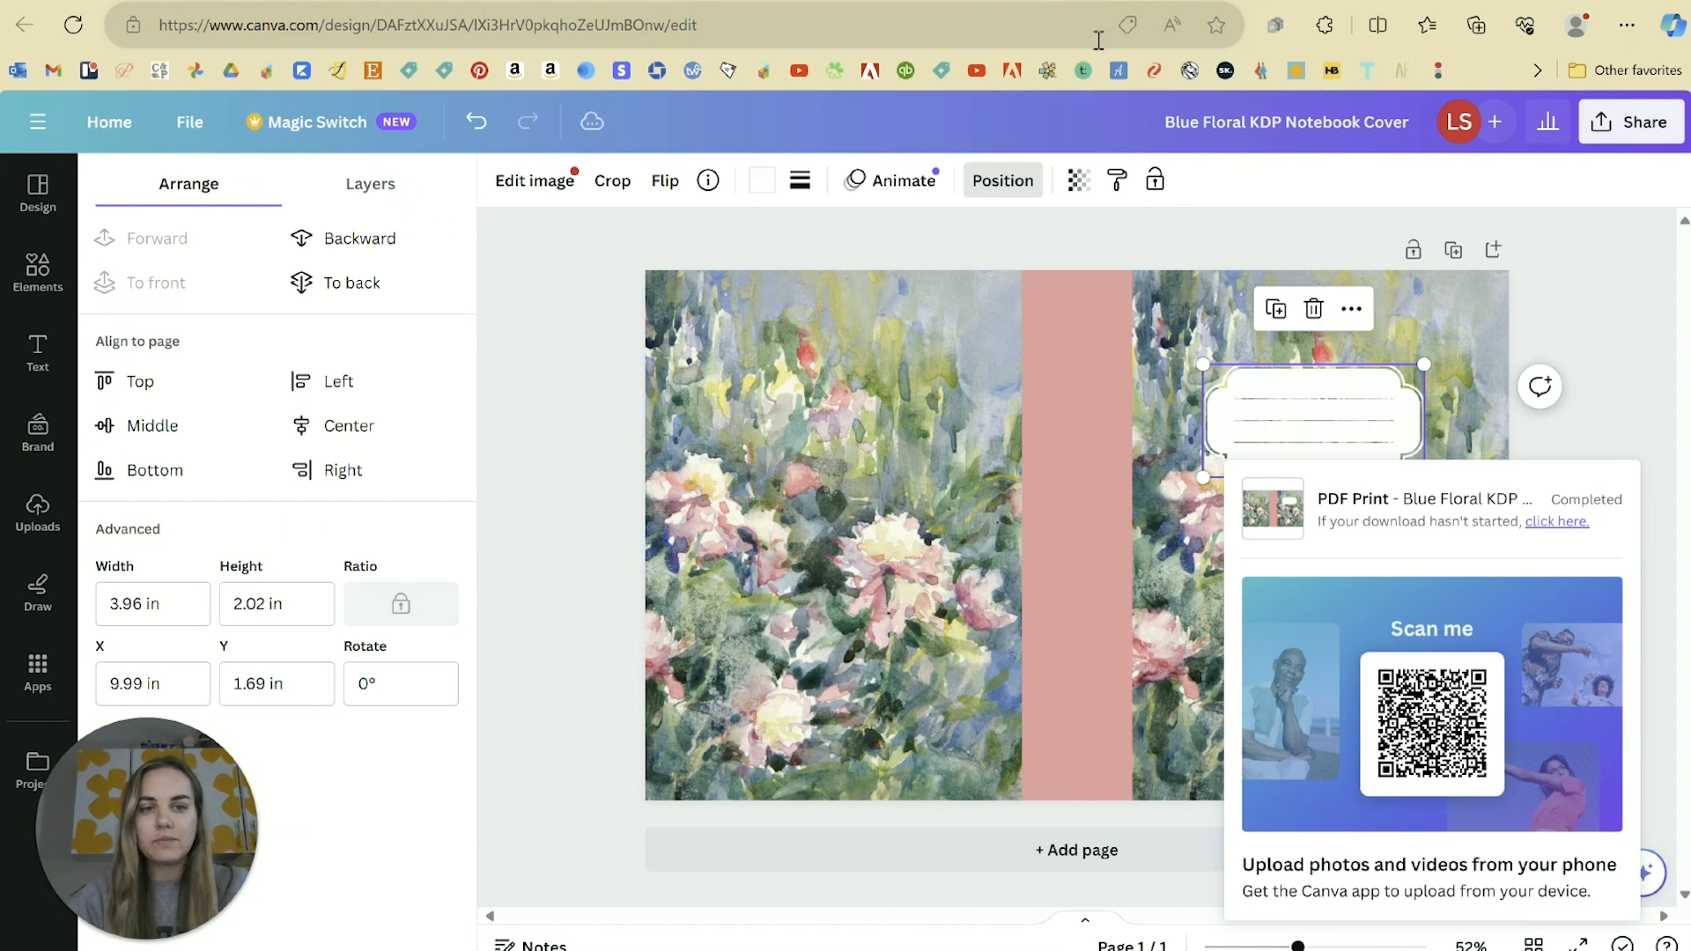
# Step: In the Blue Floral KDP Notebook Cover design, dismiss the completed download notice and inspect the spine, back cover and front cover artwork
pyautogui.click(1623, 420)
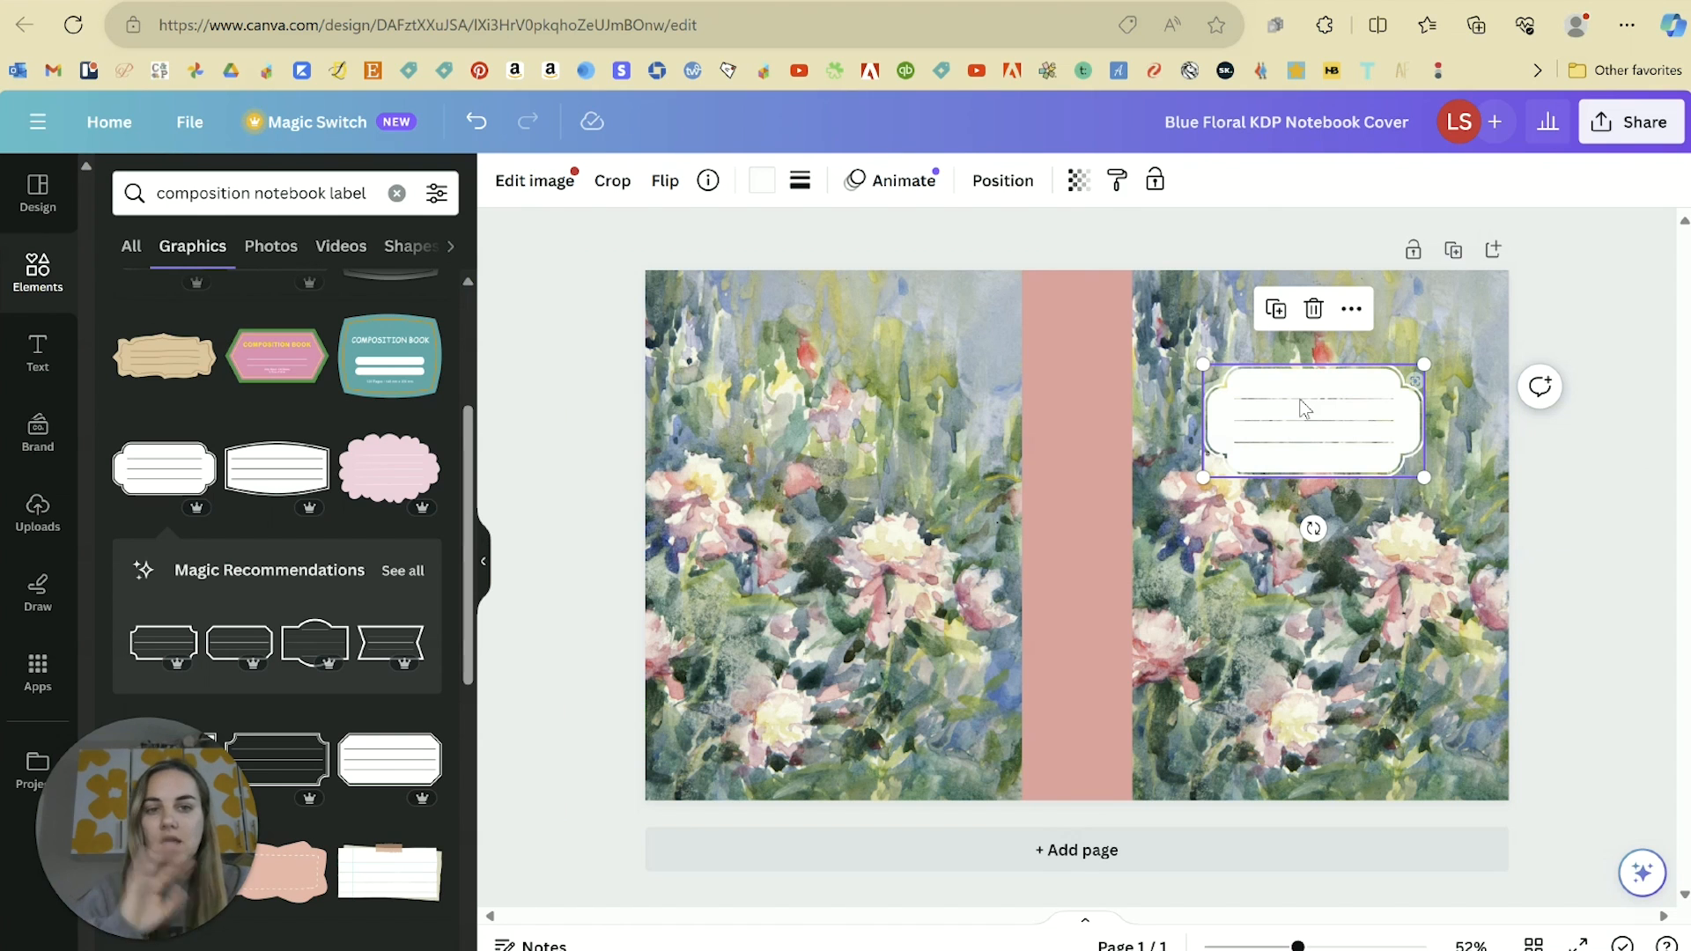
pyautogui.click(1081, 384)
pyautogui.click(861, 377)
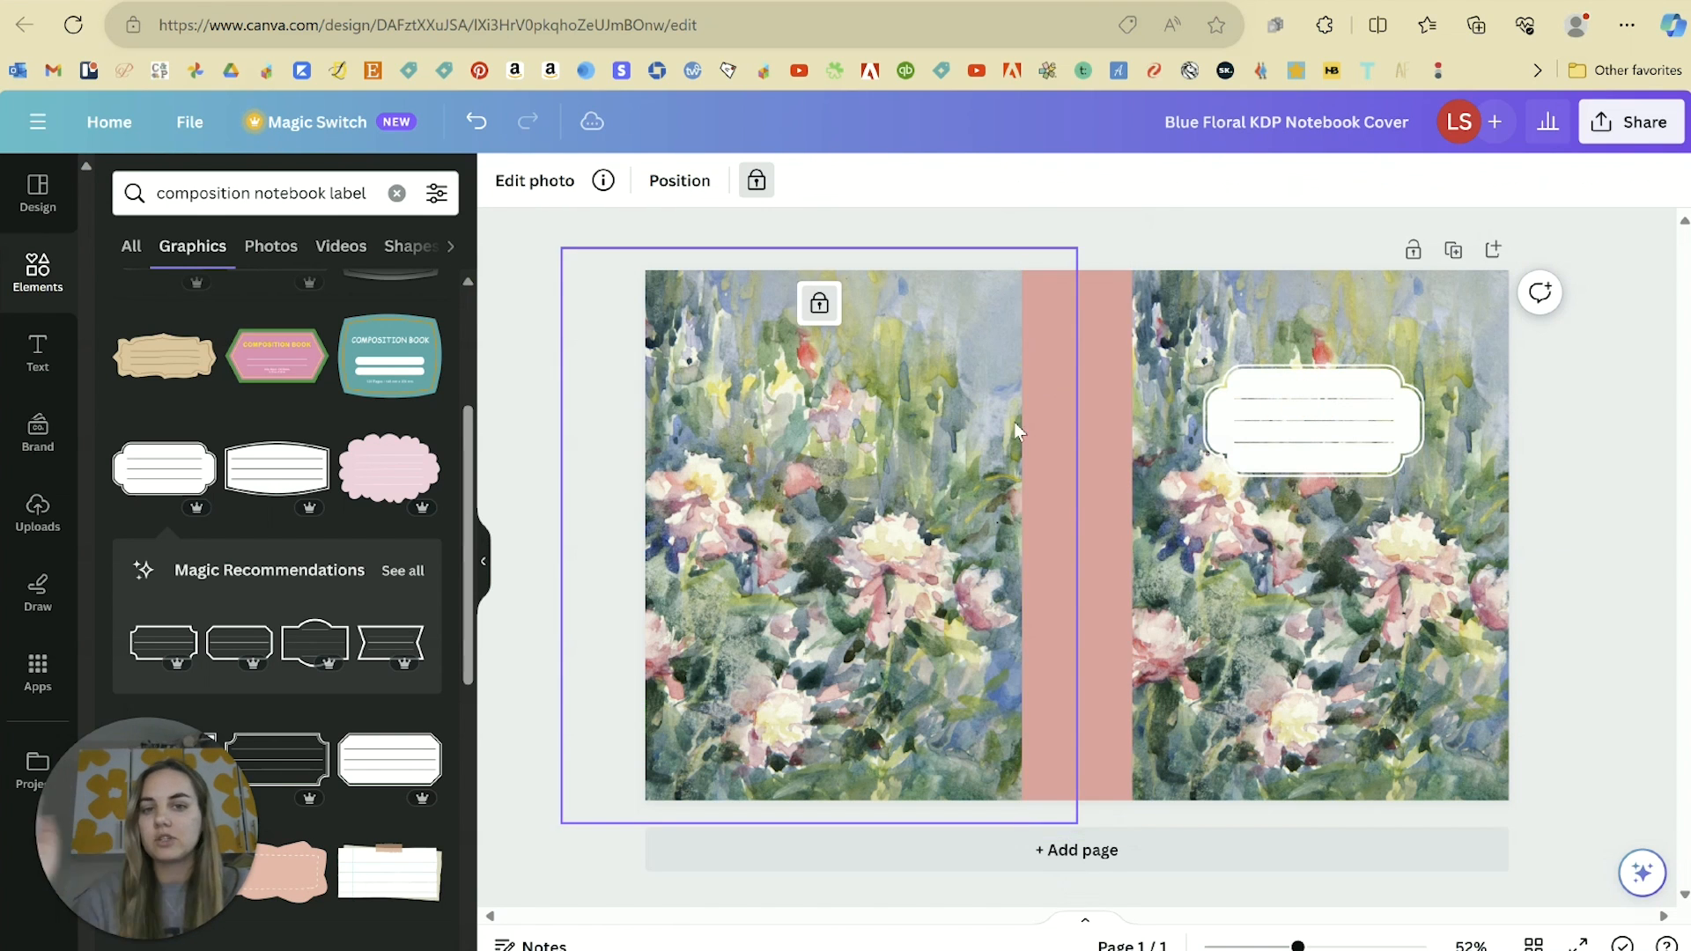
pyautogui.click(1343, 597)
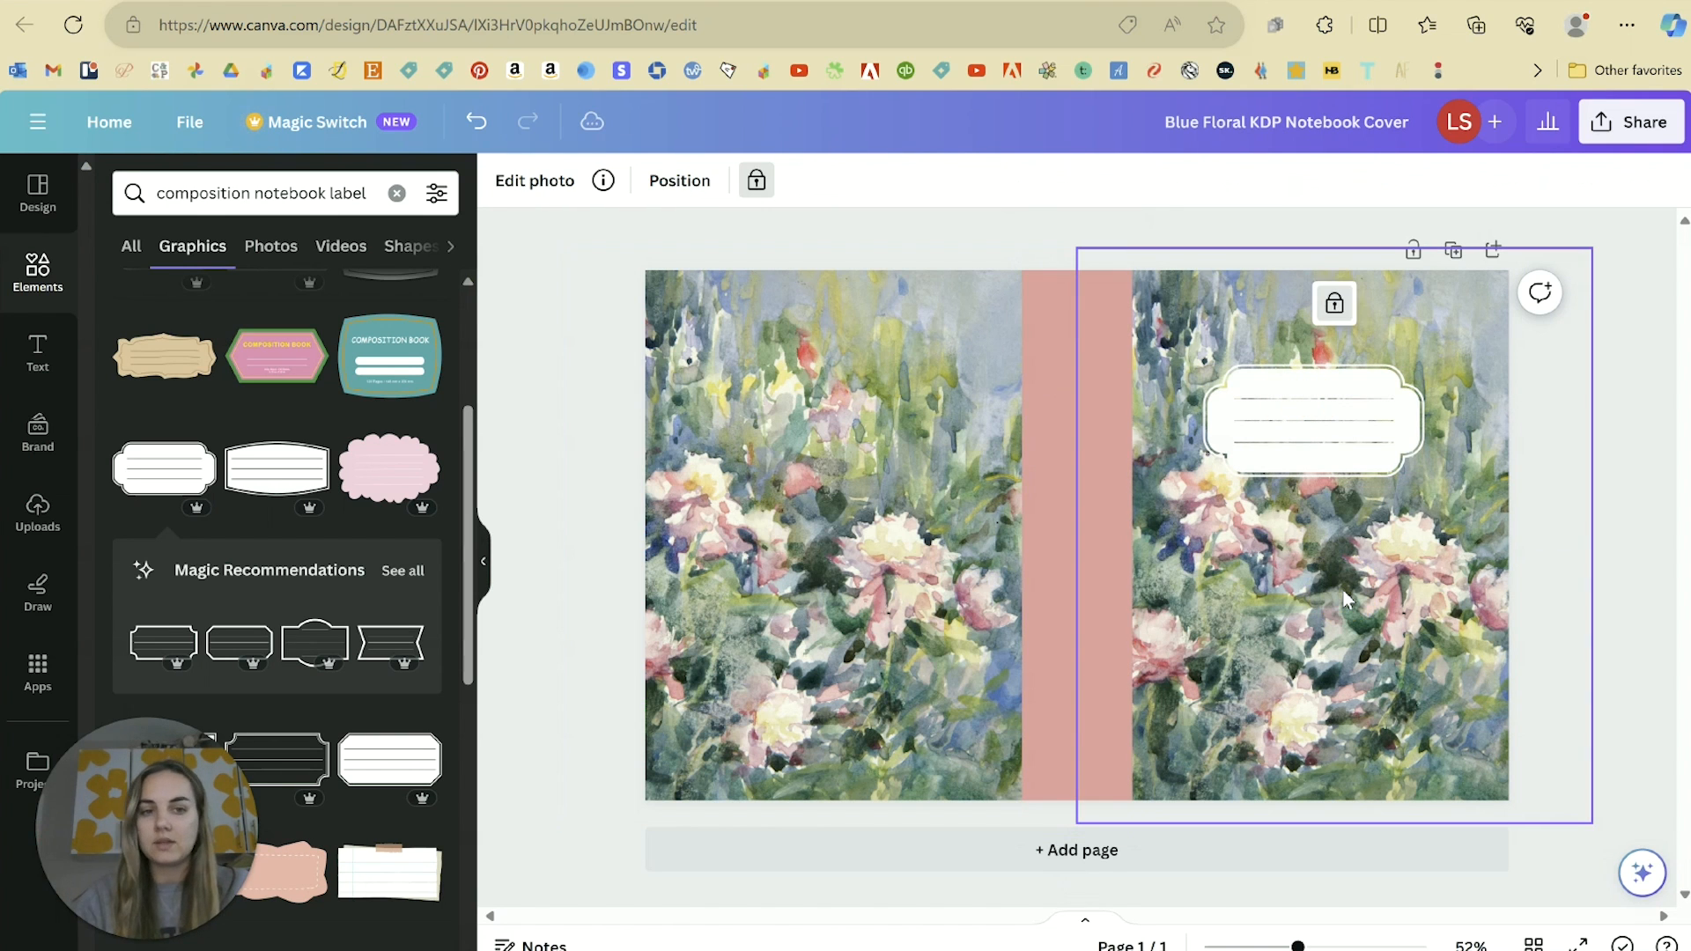
pyautogui.click(1638, 526)
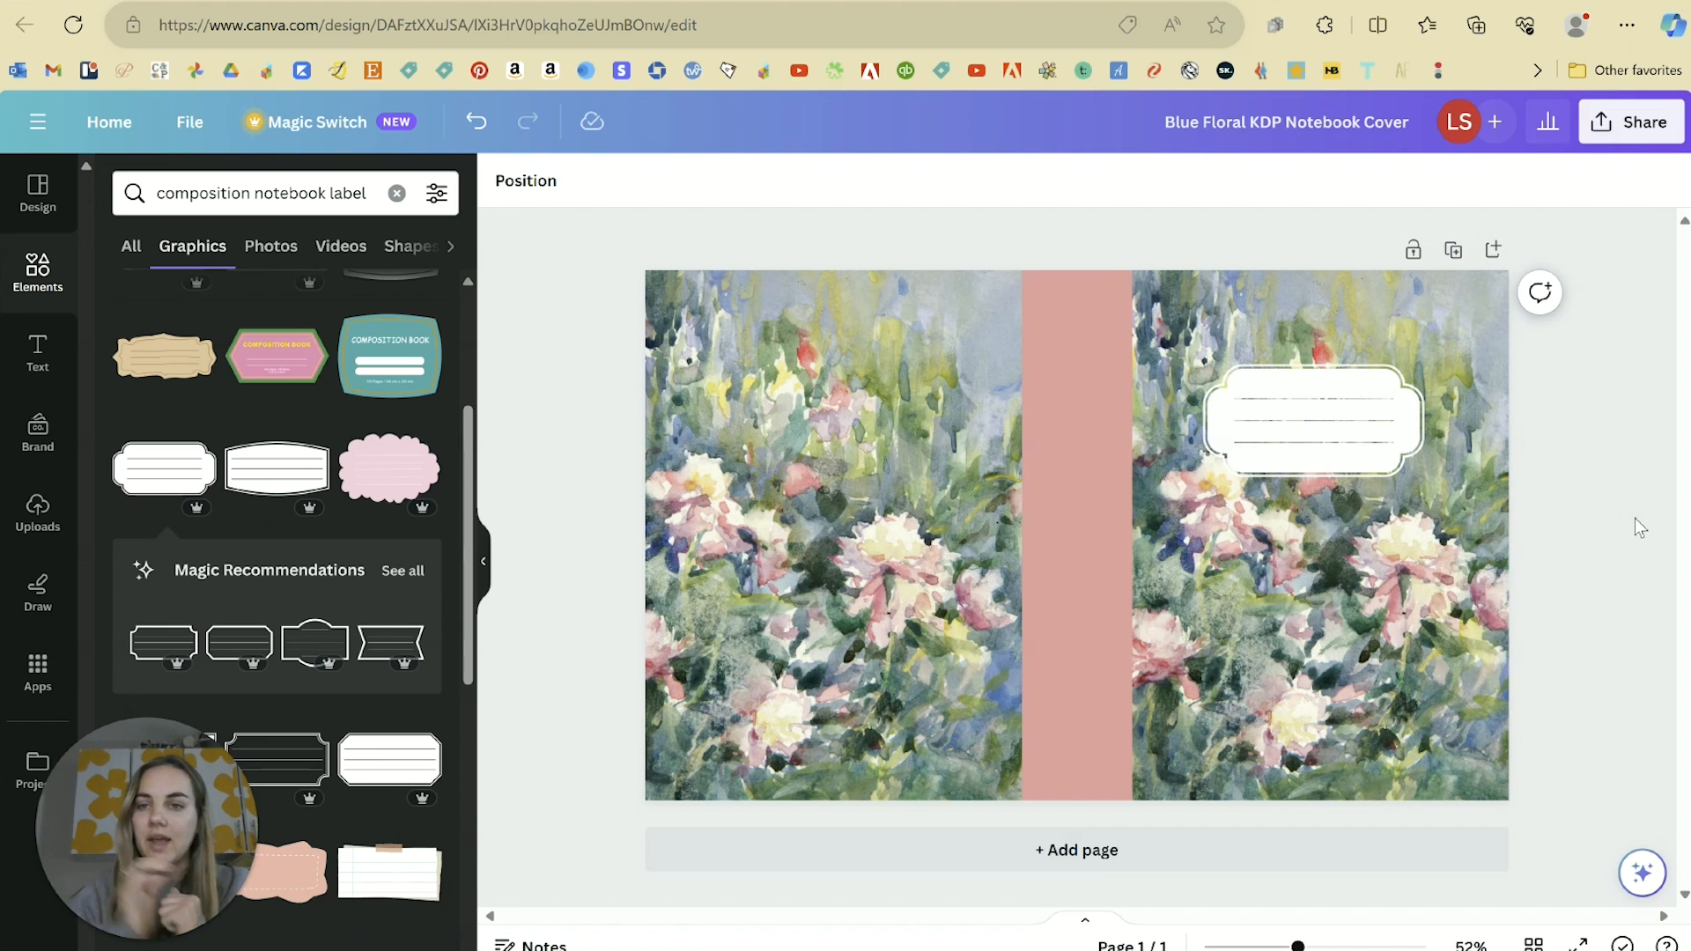